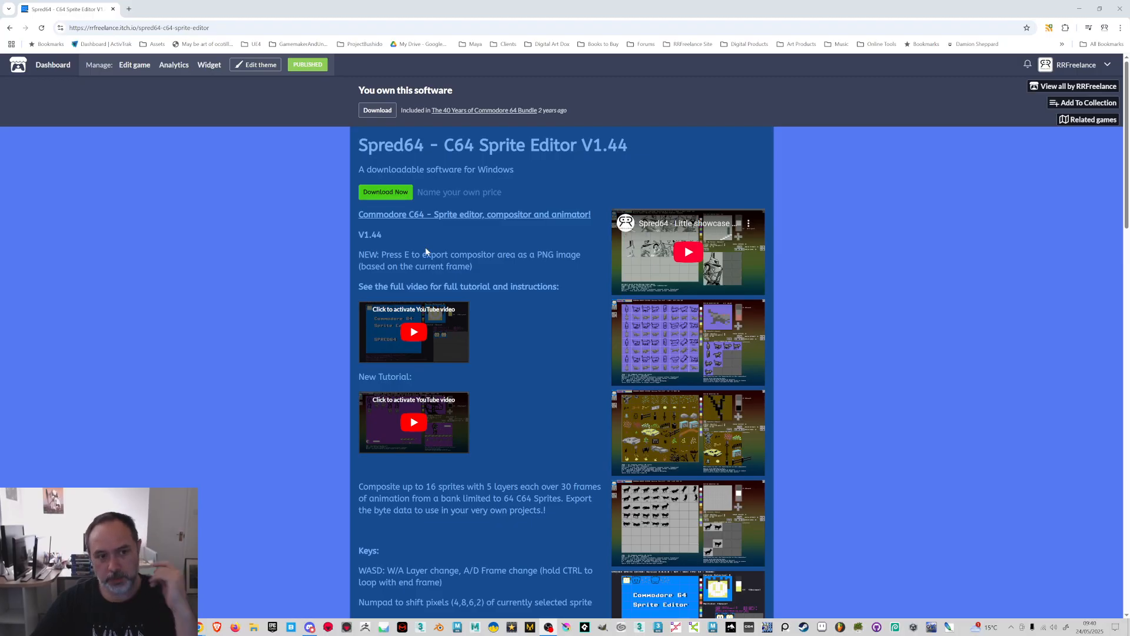
# Download Spred64_Beta_1_44.zip from the Spred64 page without making a payment
pyautogui.click(391, 193)
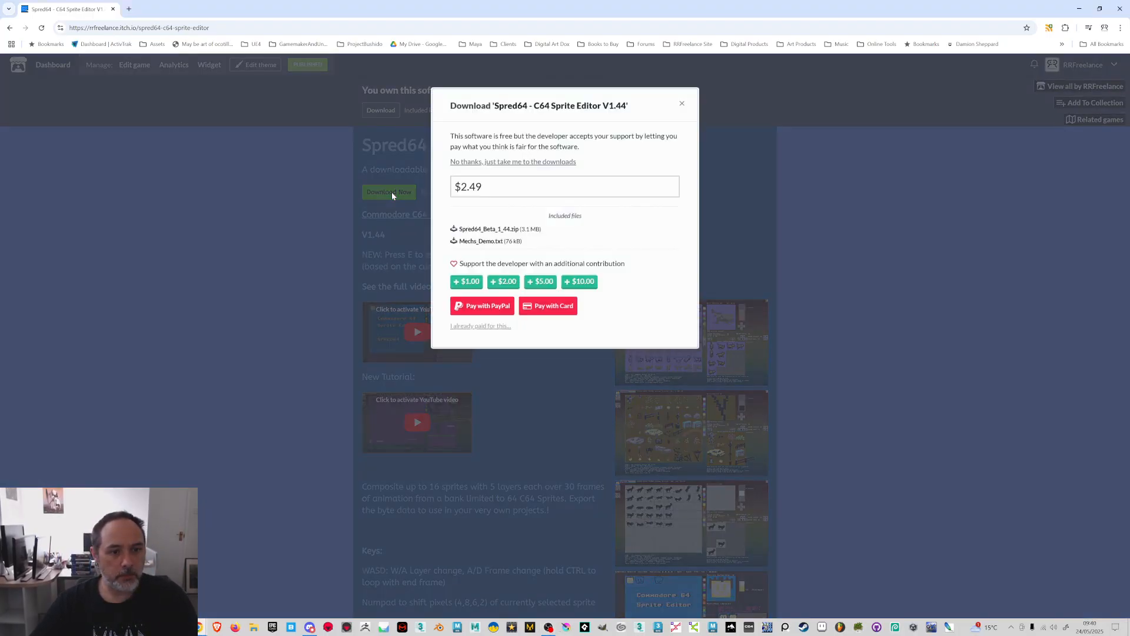
pyautogui.click(469, 163)
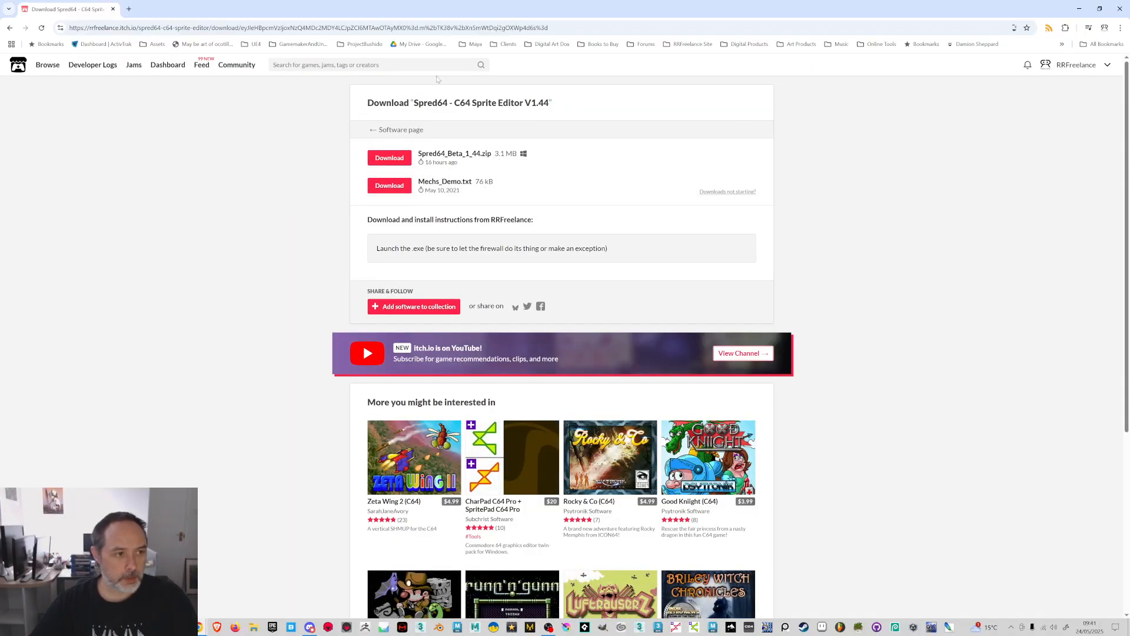
pyautogui.click(393, 160)
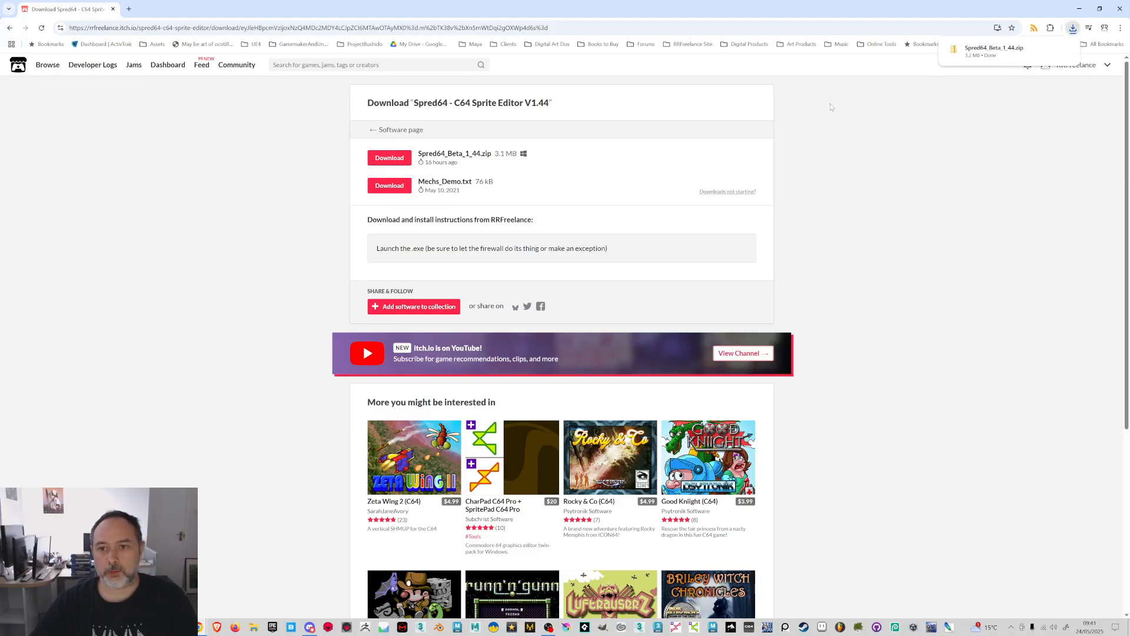
# Show the downloaded Spred64_Beta_1_44 archive in its folder and extract it with 7-Zip into a folder of the same name
pyautogui.rightClick(975, 56)
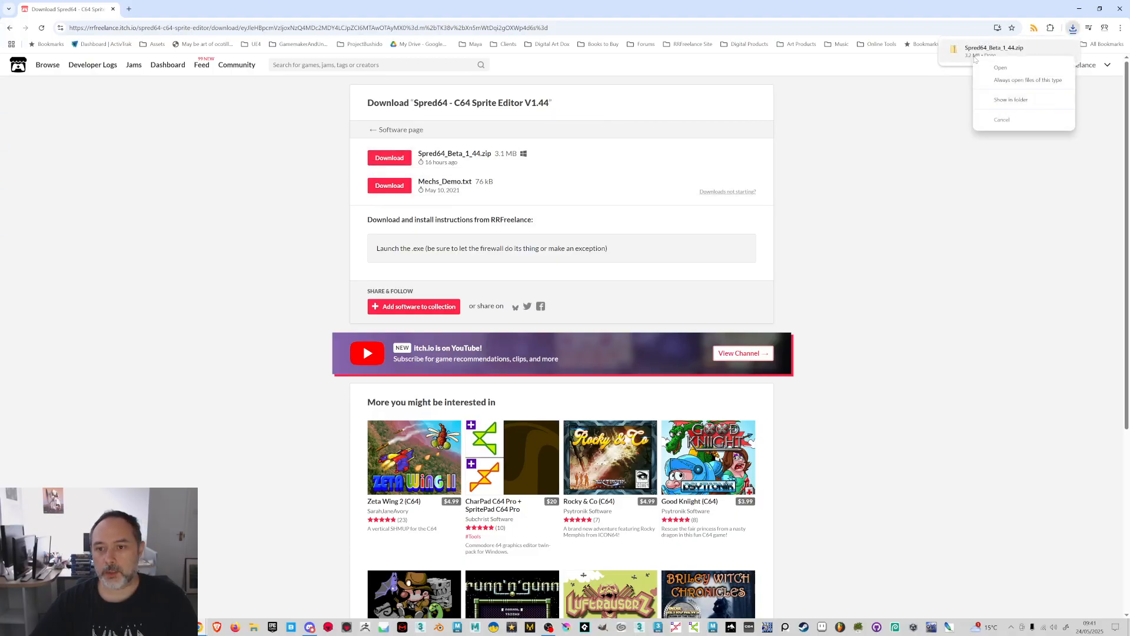
pyautogui.click(1006, 101)
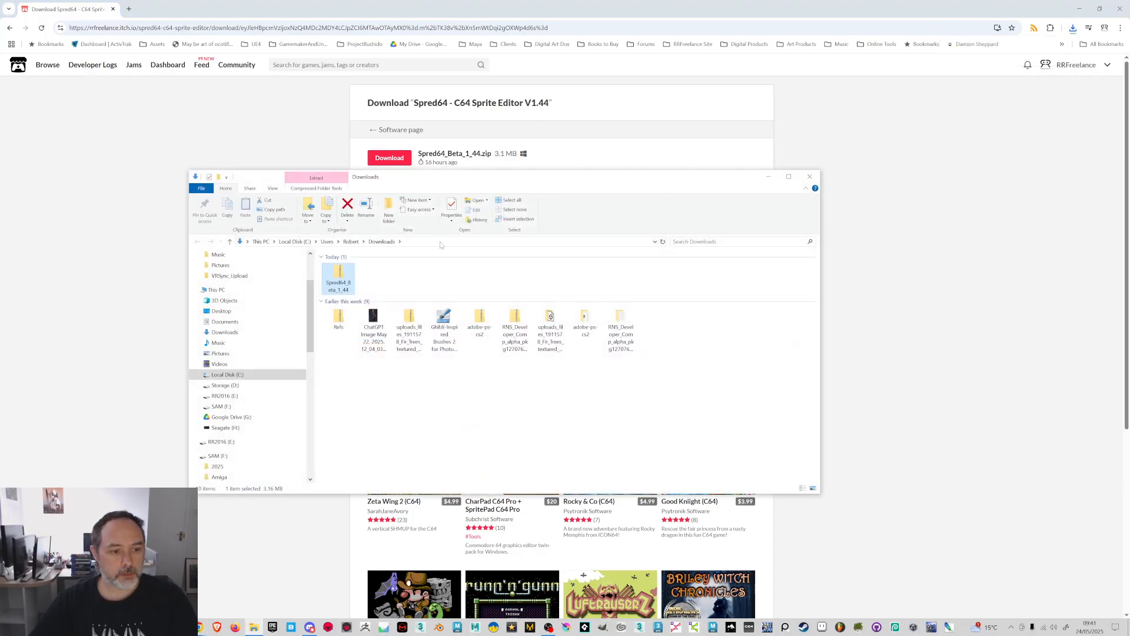
pyautogui.rightClick(336, 275)
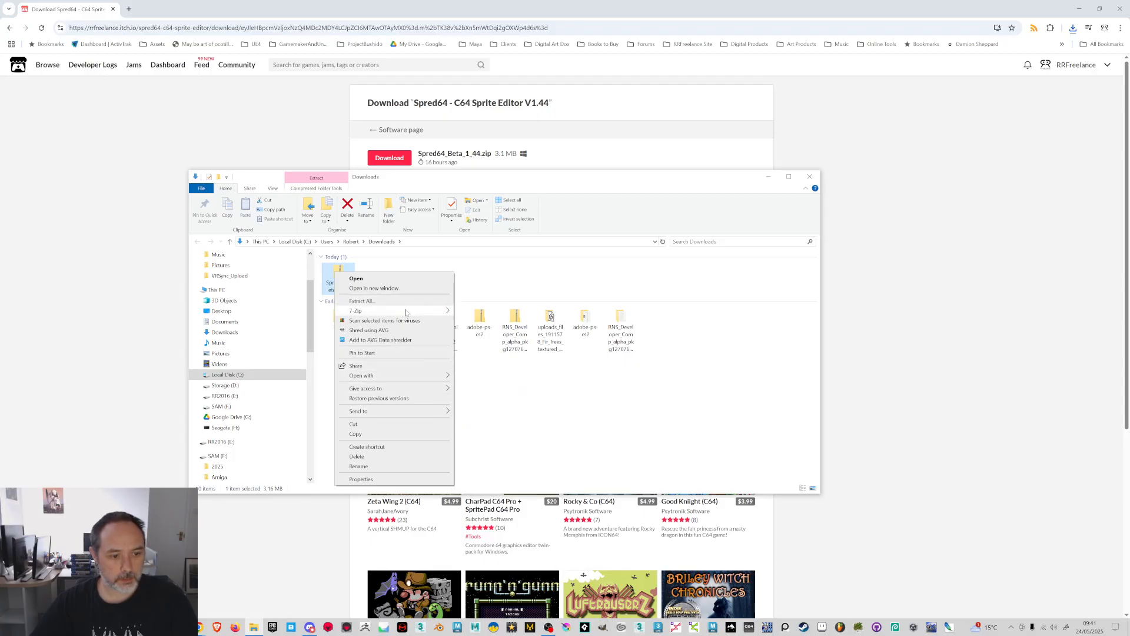
pyautogui.moveTo(407, 315)
pyautogui.click(518, 352)
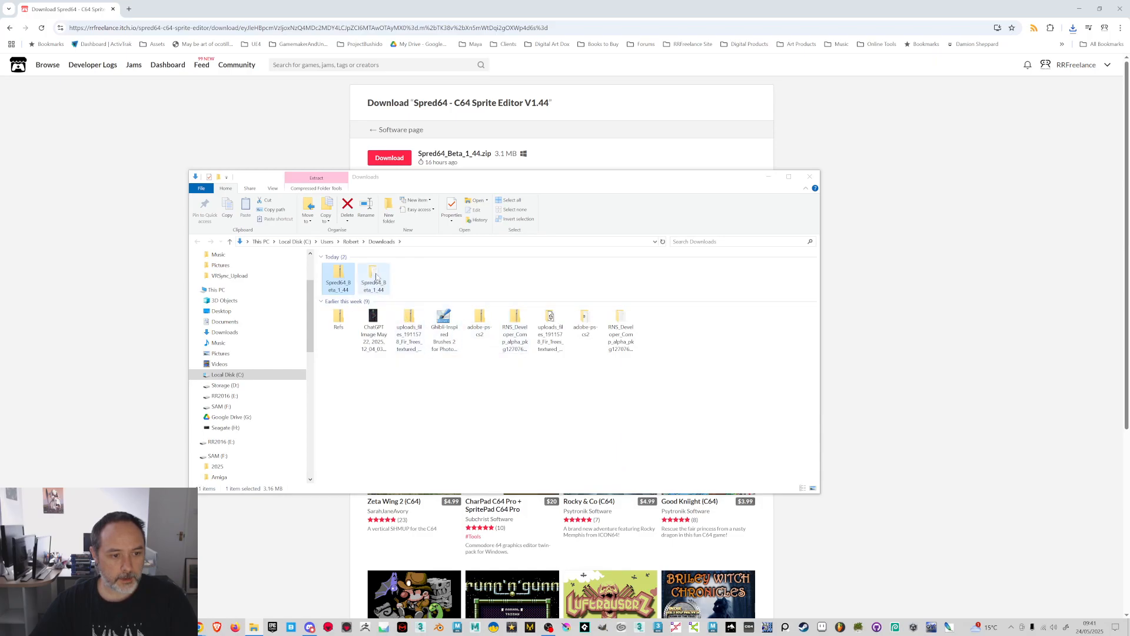
# Transfer the extracted Spred64_Beta_1_44 folder from Downloads into C64STUFF\TOOLS\SPRED64\BUILDS on the Storage (D:) drive
pyautogui.click(375, 276)
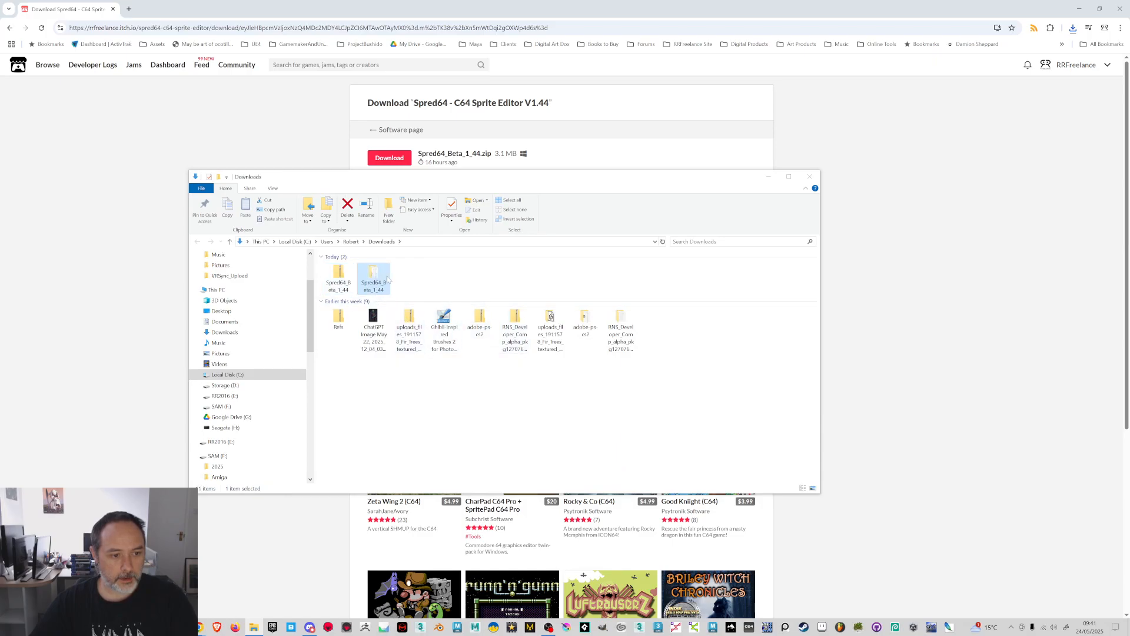
pyautogui.click(225, 386)
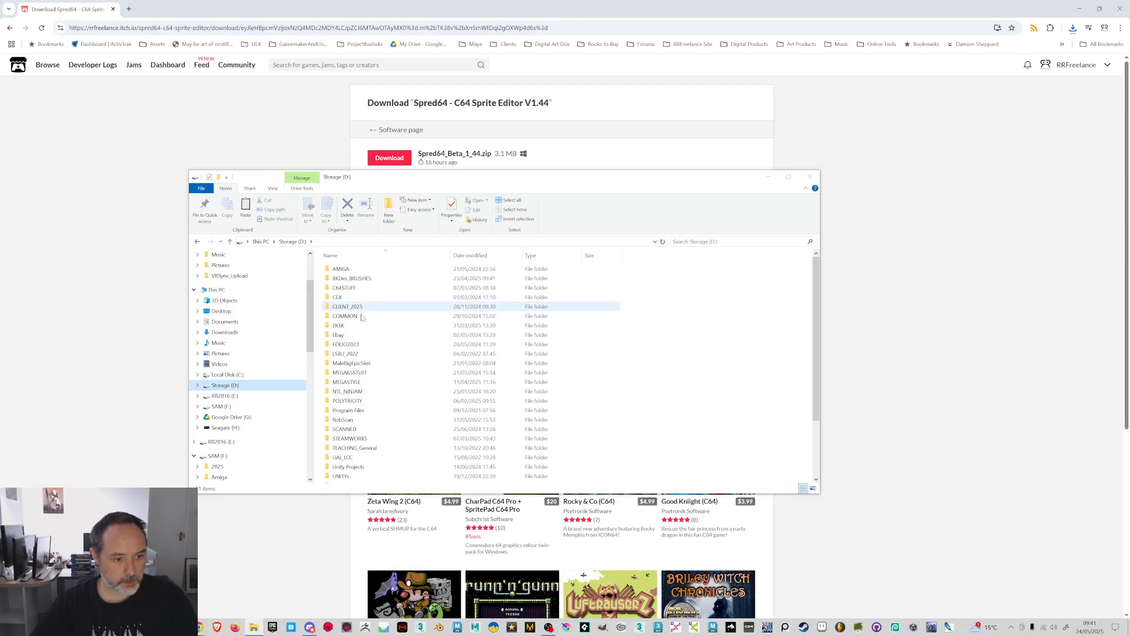
pyautogui.doubleClick(344, 287)
pyautogui.doubleClick(364, 432)
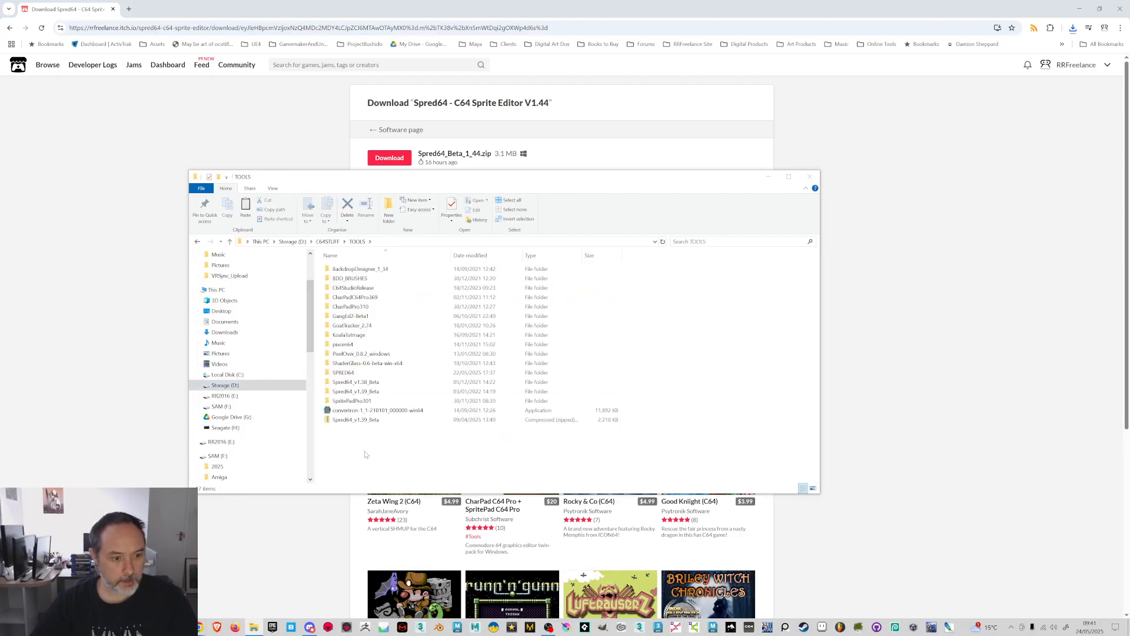
pyautogui.hotkey('ctrl', 'v')
pyautogui.moveTo(355, 383); pyautogui.dragTo(351, 374)
pyautogui.doubleClick(352, 375)
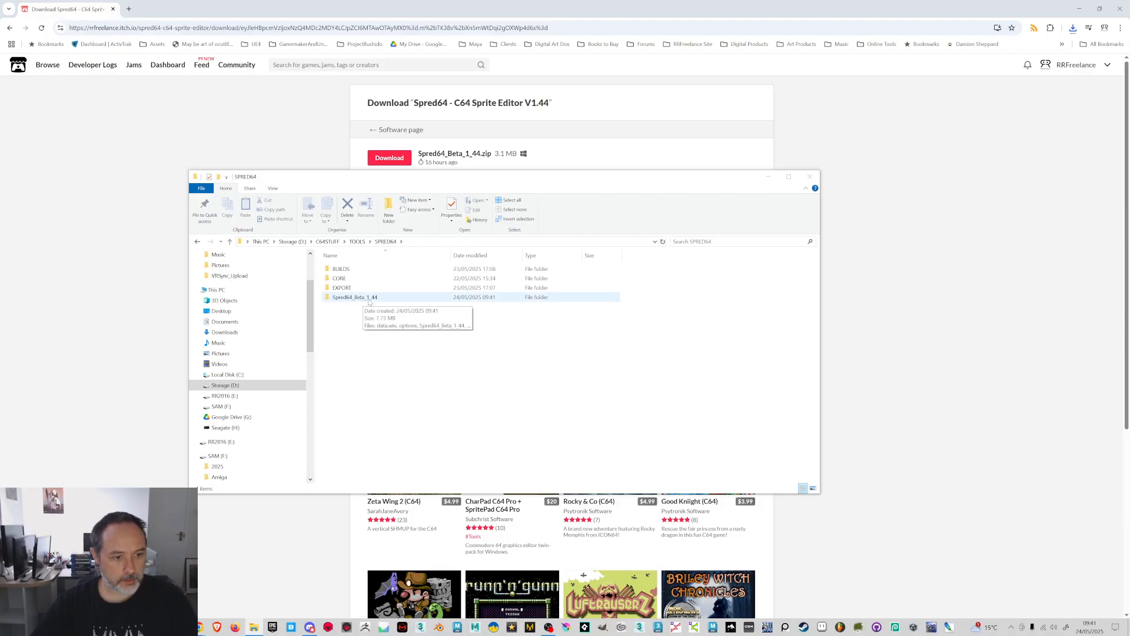
pyautogui.click(347, 269)
pyautogui.moveTo(361, 301); pyautogui.dragTo(357, 270)
# Launch the Spred64_Beta_1_44 application from its folder inside BUILDS and reposition its icon on the taskbar
pyautogui.doubleClick(358, 270)
pyautogui.doubleClick(358, 271)
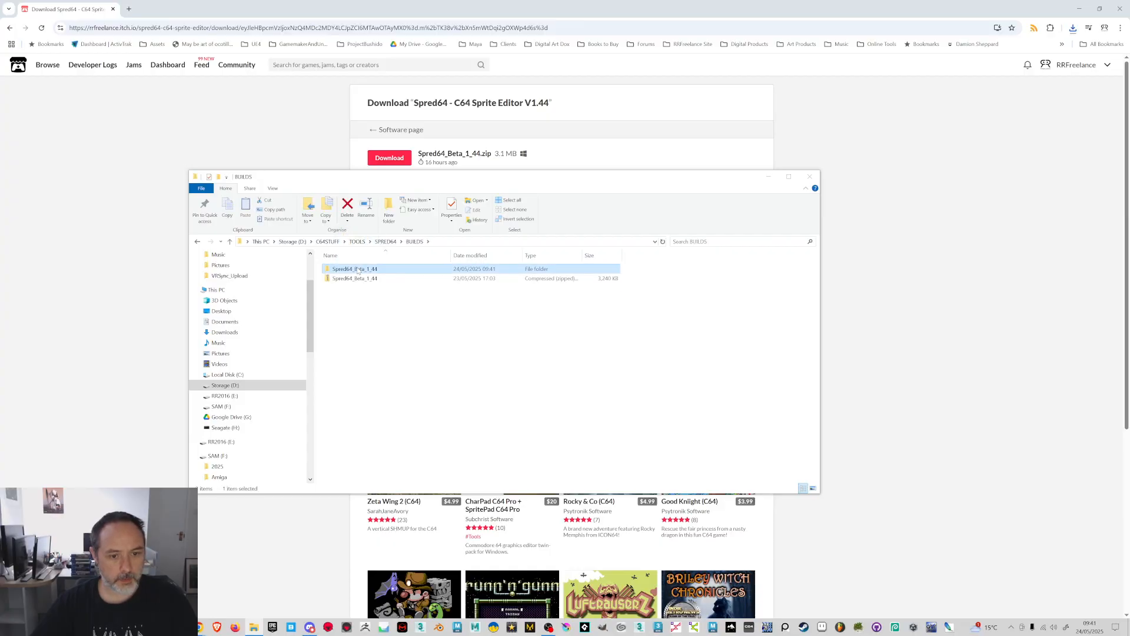
pyautogui.click(360, 288)
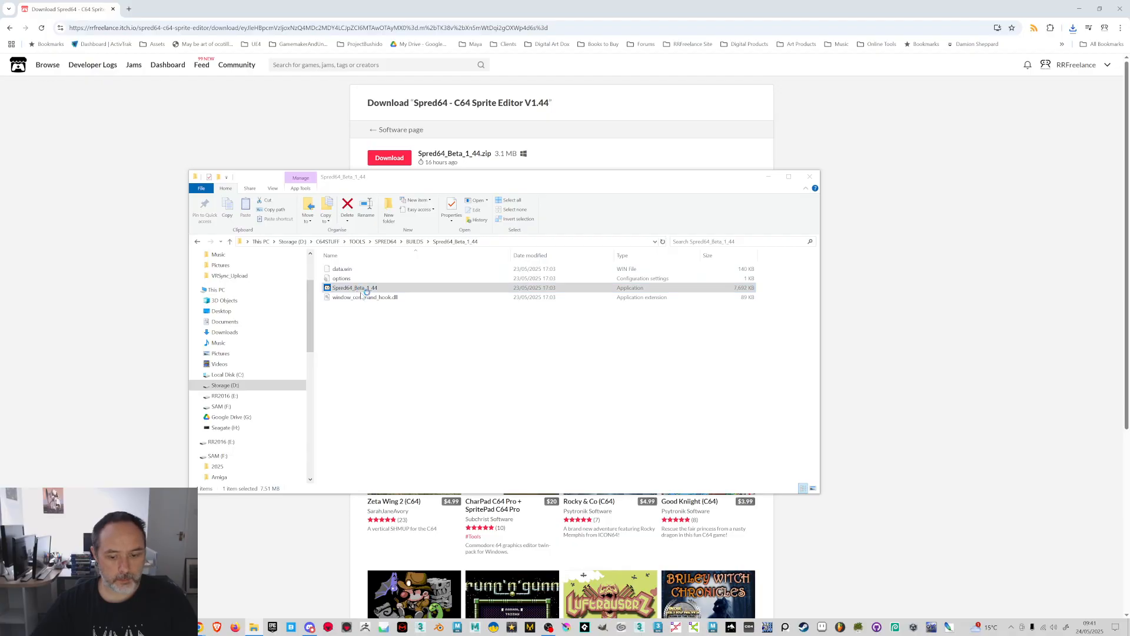
pyautogui.click(470, 251)
pyautogui.click(596, 394)
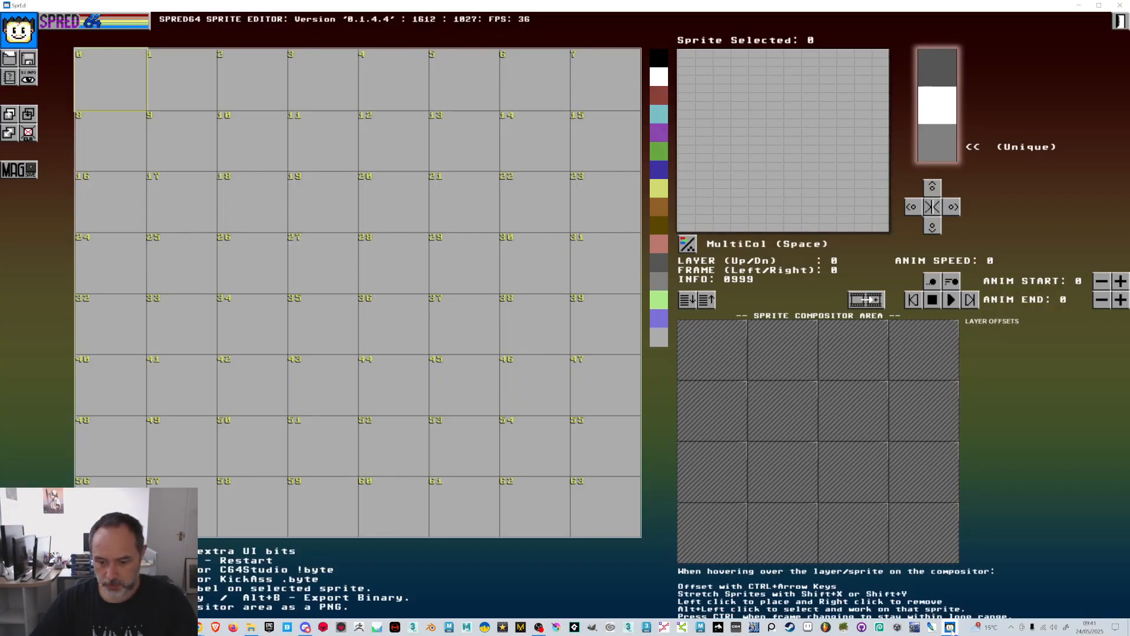
pyautogui.rightClick(951, 628)
pyautogui.moveTo(950, 627)
pyautogui.mouseDown()
pyautogui.moveTo(653, 629)
pyautogui.moveTo(752, 633)
pyautogui.mouseUp()
# Scribble a grey test shape in sprite 0 and place that sprite in the first compositor cell
pyautogui.moveTo(756, 158)
pyautogui.mouseDown()
pyautogui.moveTo(813, 103)
pyautogui.moveTo(820, 188)
pyautogui.moveTo(806, 168)
pyautogui.mouseUp()
pyautogui.click(708, 351)
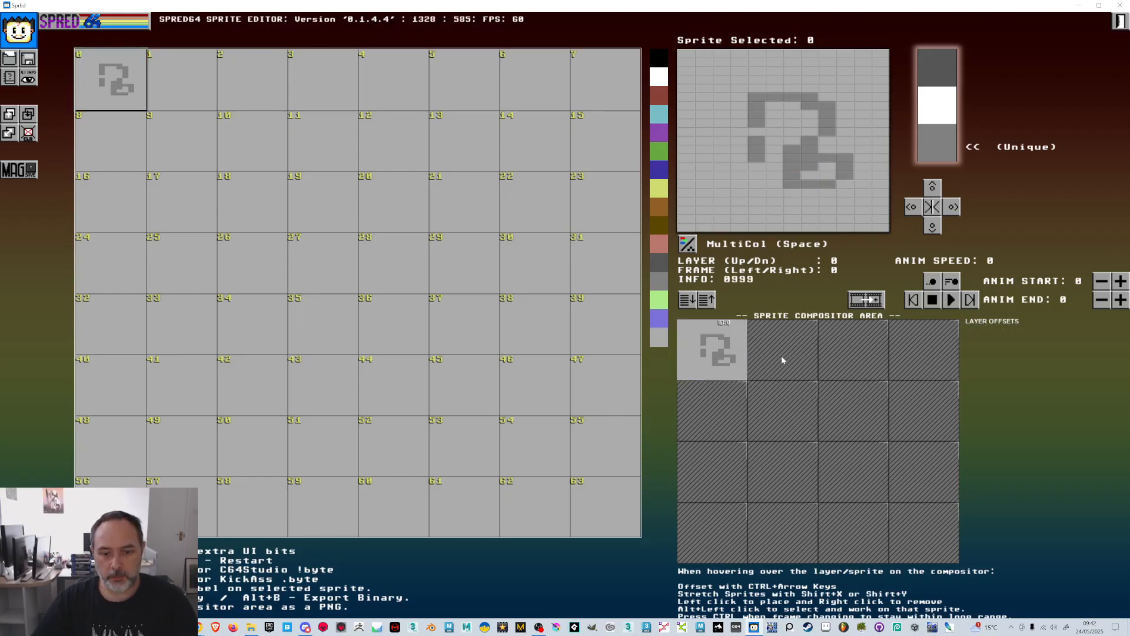
# Replace the test scribble in sprite 0 with another freehand one and clear the whole sprite
pyautogui.rightClick(827, 158)
pyautogui.rightClick(845, 166)
pyautogui.moveTo(816, 141)
pyautogui.mouseDown()
pyautogui.moveTo(772, 101)
pyautogui.moveTo(759, 115)
pyautogui.moveTo(759, 158)
pyautogui.mouseUp()
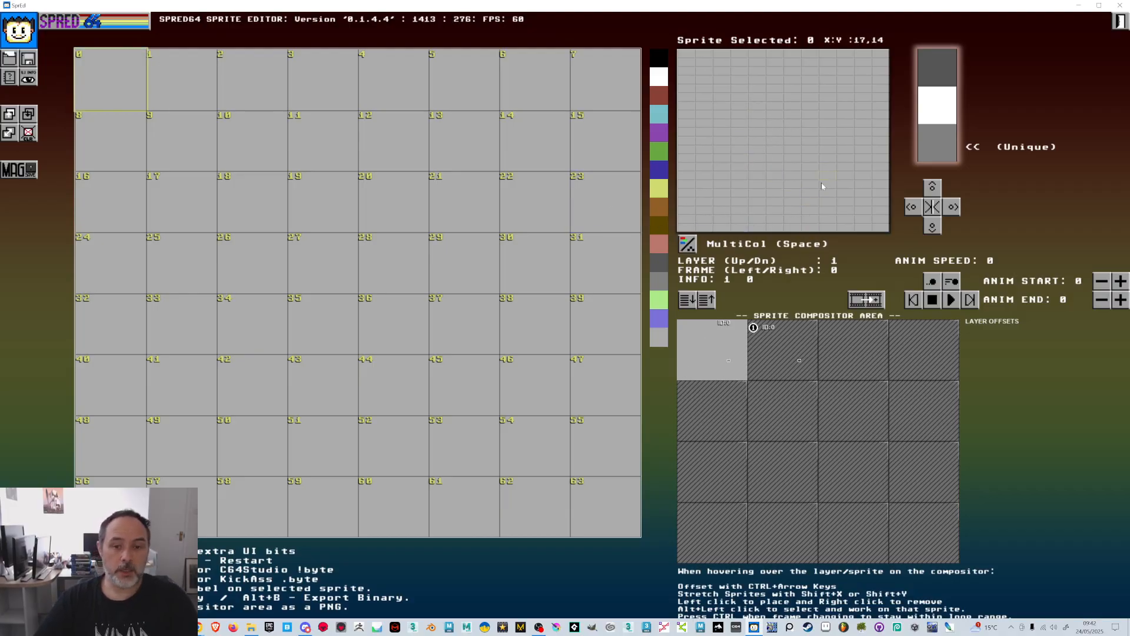
pyautogui.moveTo(765, 173)
pyautogui.mouseDown()
pyautogui.moveTo(808, 176)
pyautogui.moveTo(771, 150)
pyautogui.mouseUp()
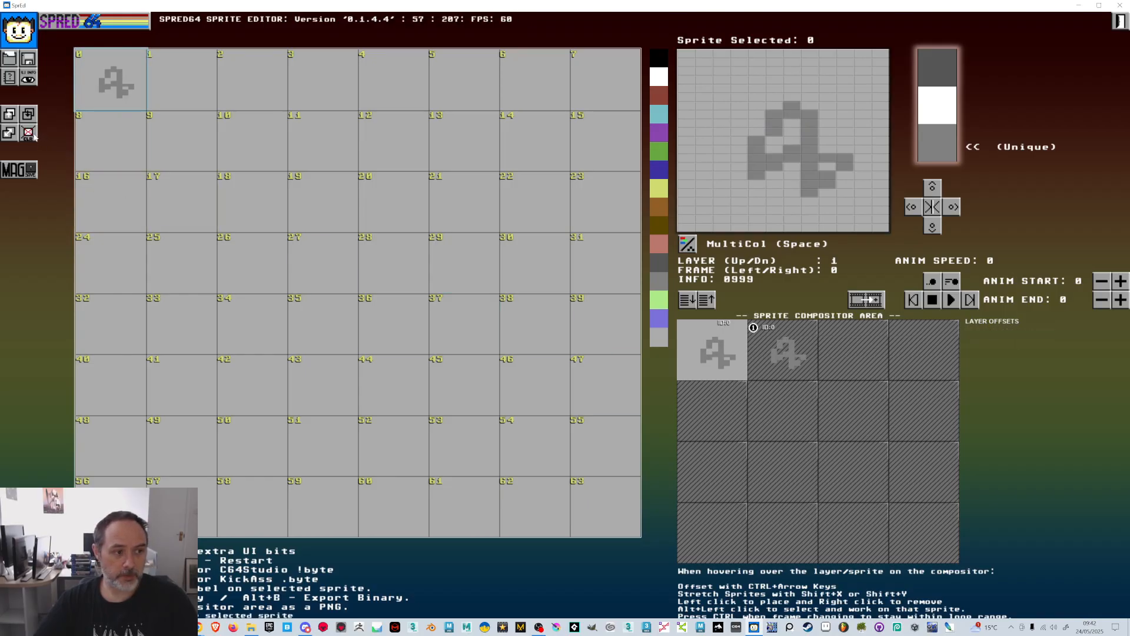
pyautogui.click(26, 133)
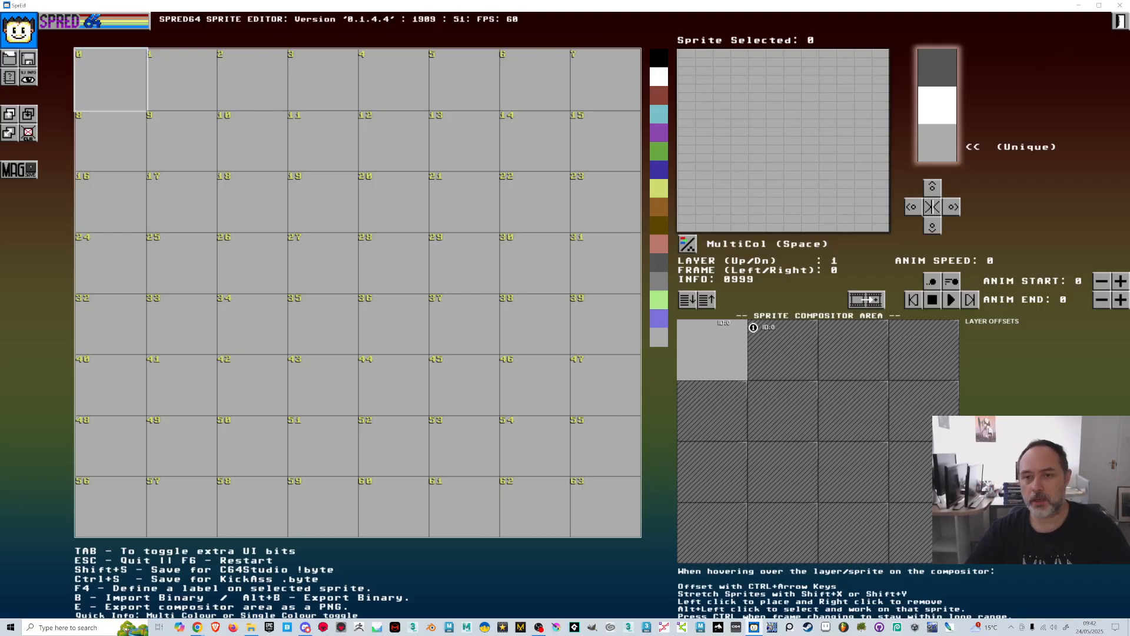
# Refit the editor window to the screen, and select sprite 63 before returning to sprite 0
pyautogui.click(1101, 7)
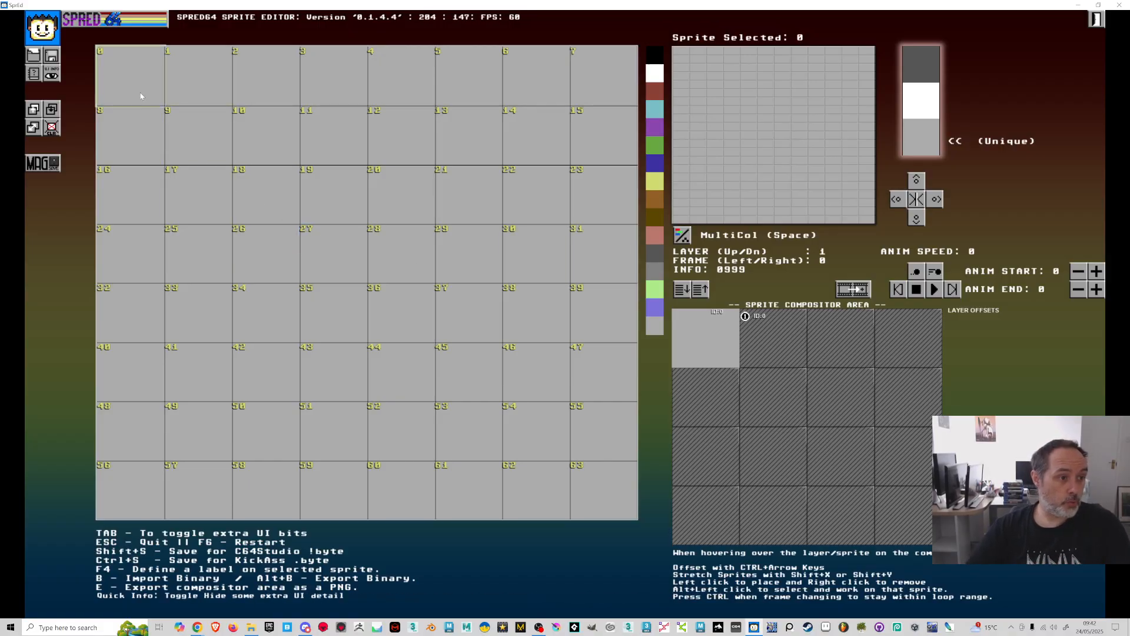
pyautogui.click(610, 487)
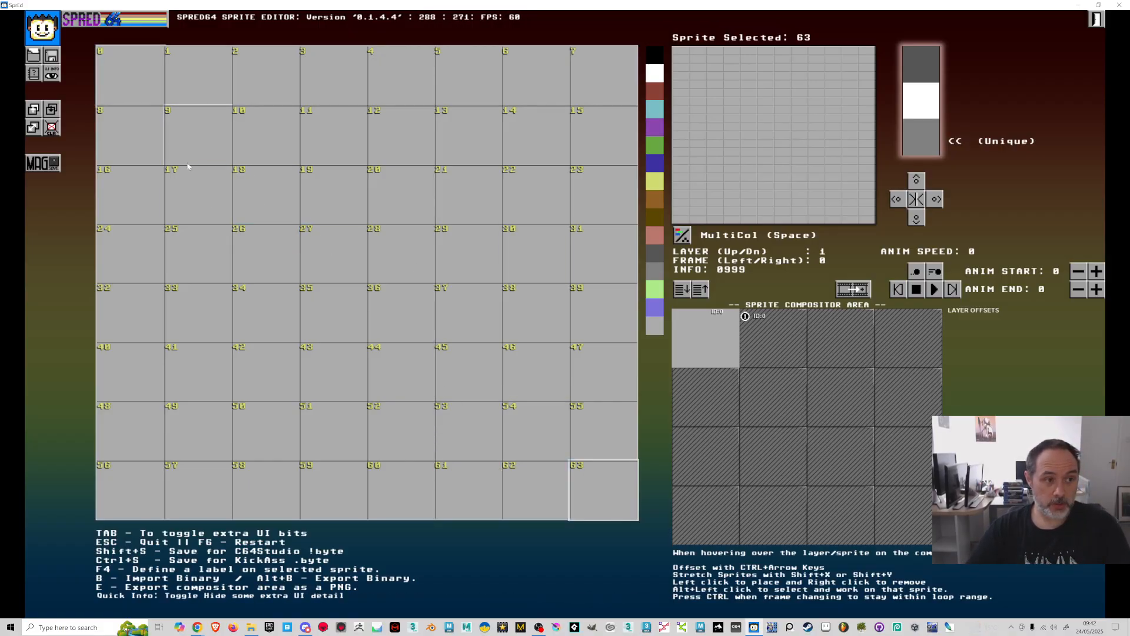
pyautogui.click(138, 86)
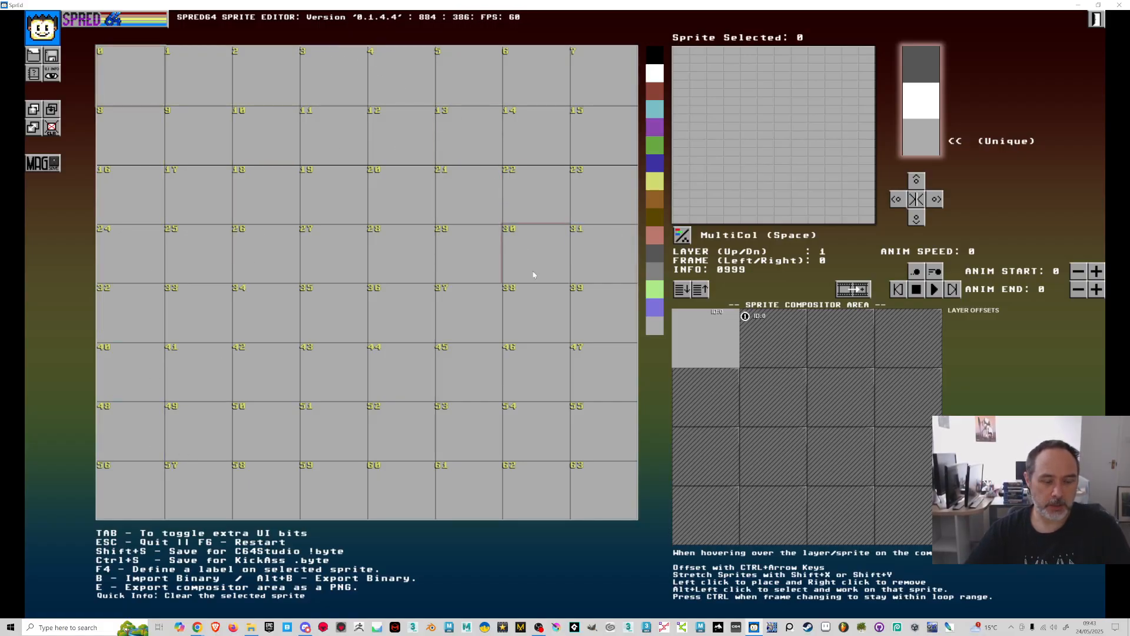
# Set the first global colour to purple, the second to light red, and finally the first to brown
pyautogui.click(929, 102)
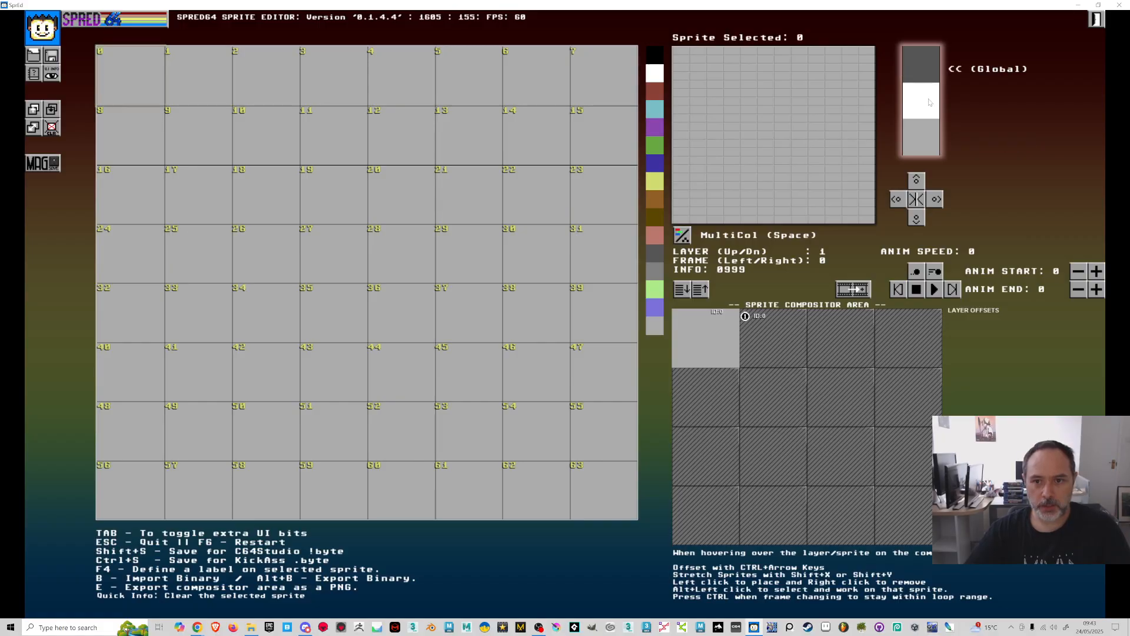
pyautogui.click(928, 62)
pyautogui.click(654, 130)
pyautogui.click(920, 103)
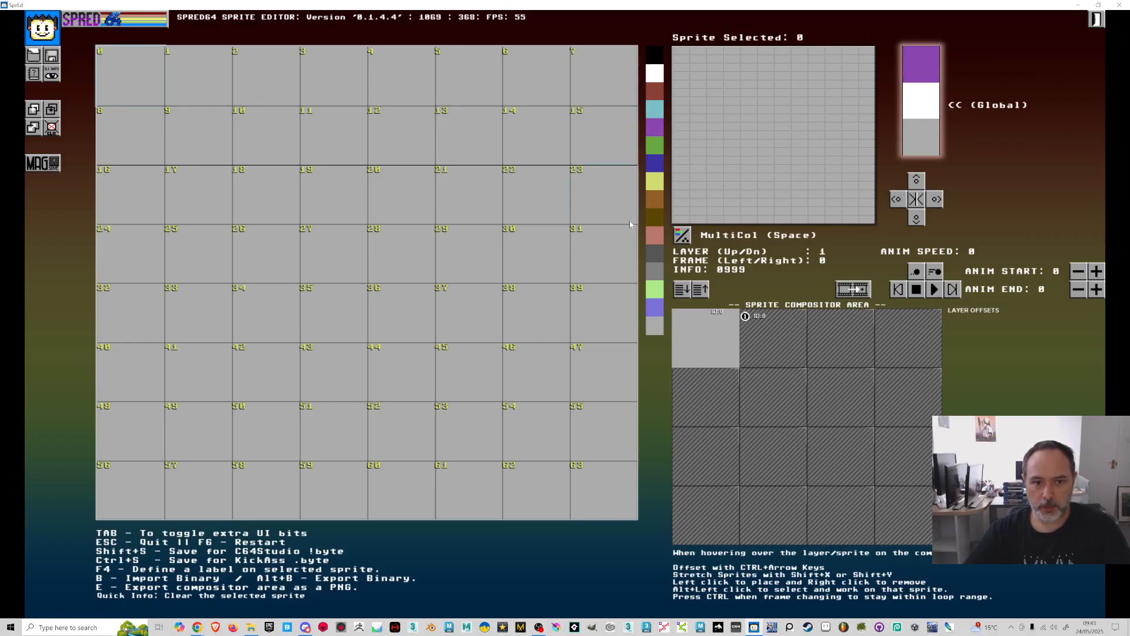
pyautogui.click(654, 236)
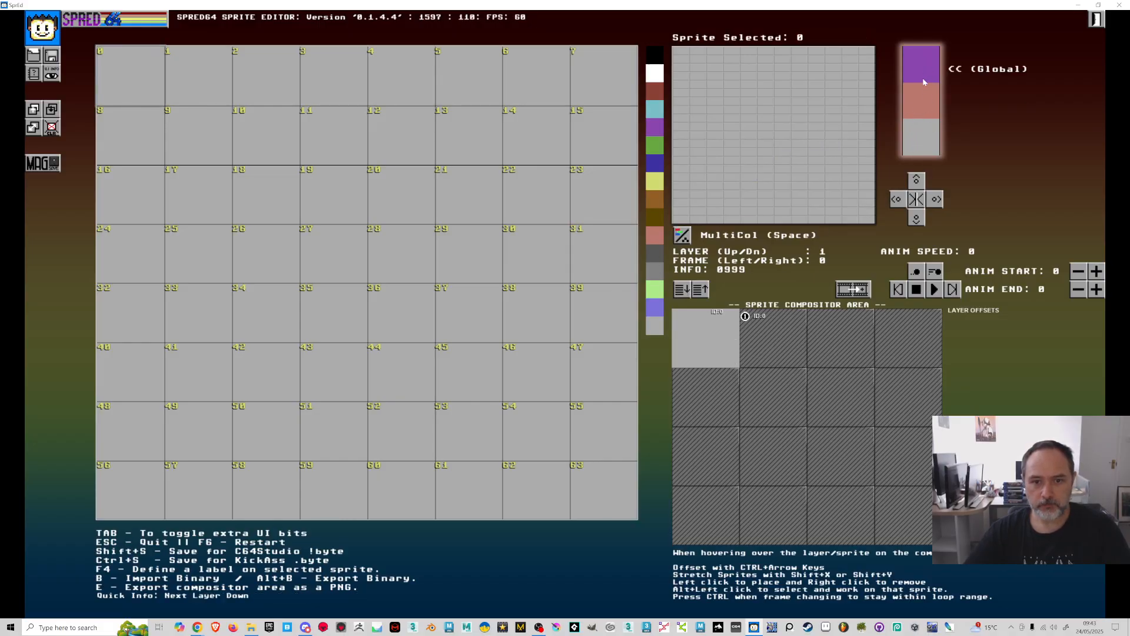
pyautogui.click(656, 201)
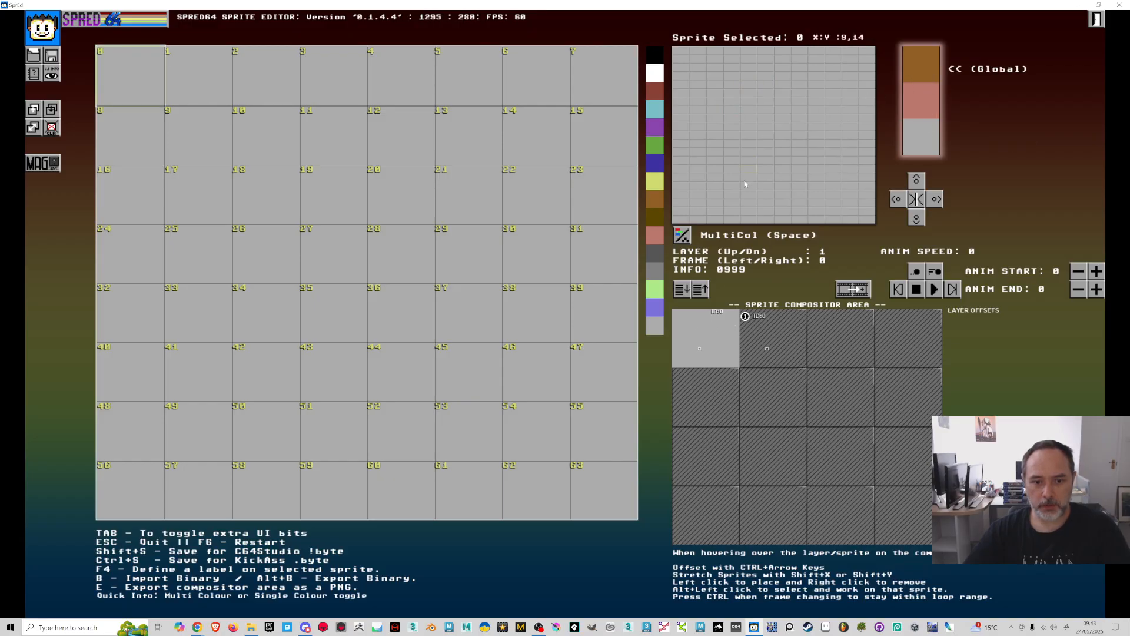
# Switch sprite 0 from multicolour to HiRez mode and set its unique colour to black
pyautogui.moveTo(732, 100); pyautogui.dragTo(732, 140)
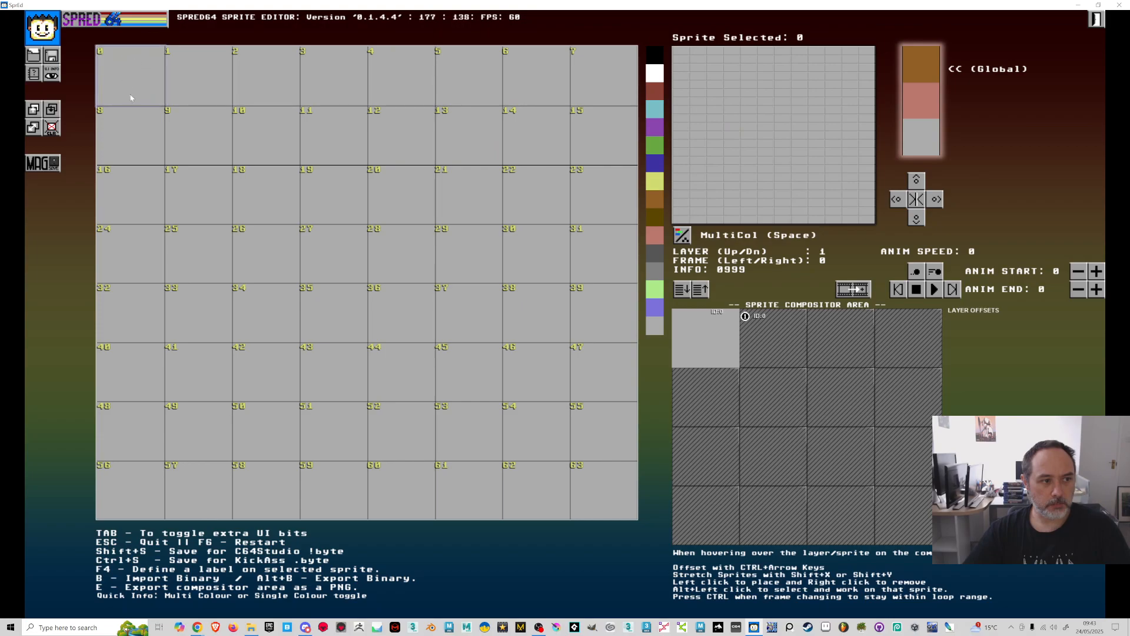
pyautogui.press('space')
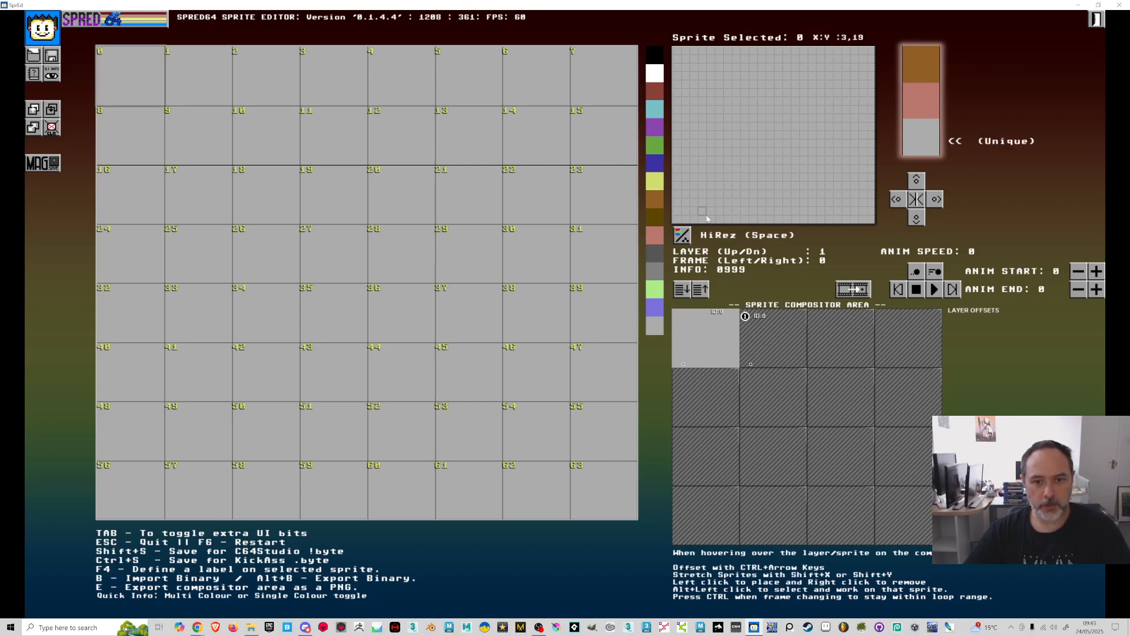
pyautogui.click(923, 145)
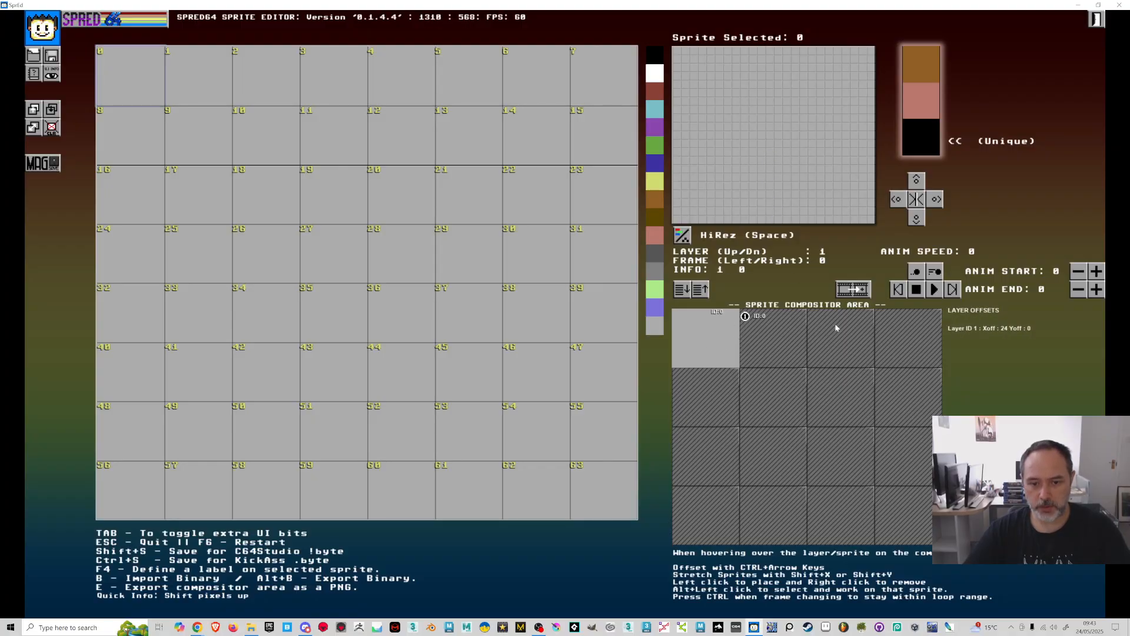
# Draw a black character outline in sprite 0 with a filled hair shape, one eye, body sides and a base line
pyautogui.moveTo(753, 110)
pyautogui.mouseDown()
pyautogui.moveTo(763, 76)
pyautogui.moveTo(788, 85)
pyautogui.moveTo(785, 110)
pyautogui.moveTo(769, 97)
pyautogui.moveTo(733, 115)
pyautogui.moveTo(749, 108)
pyautogui.moveTo(761, 72)
pyautogui.mouseUp()
pyautogui.click(768, 92)
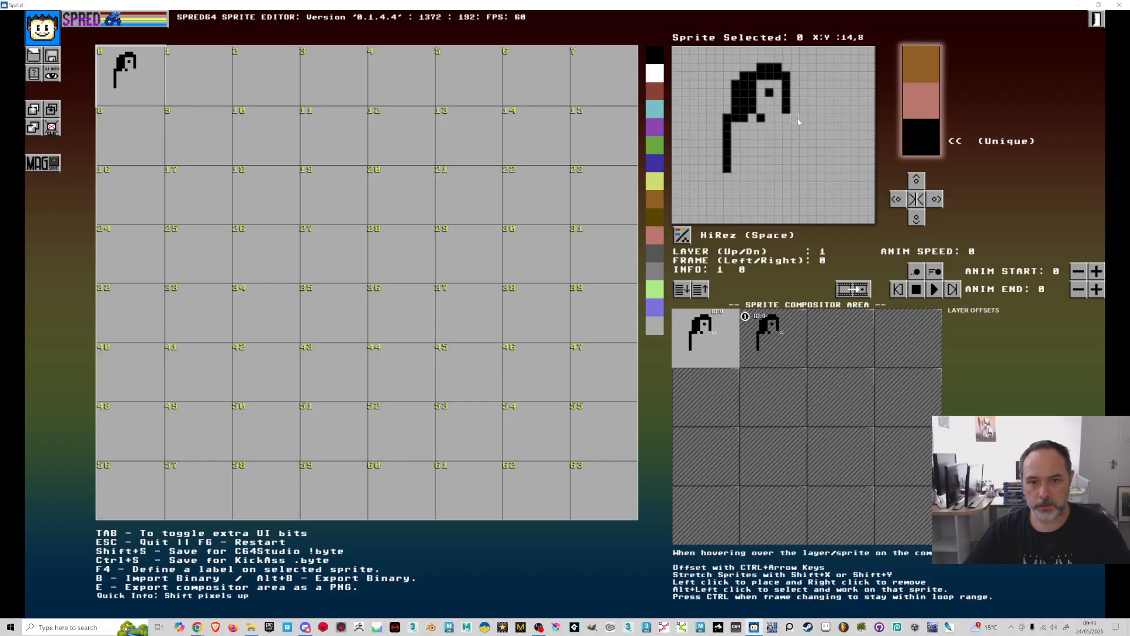
pyautogui.moveTo(802, 123); pyautogui.dragTo(803, 169)
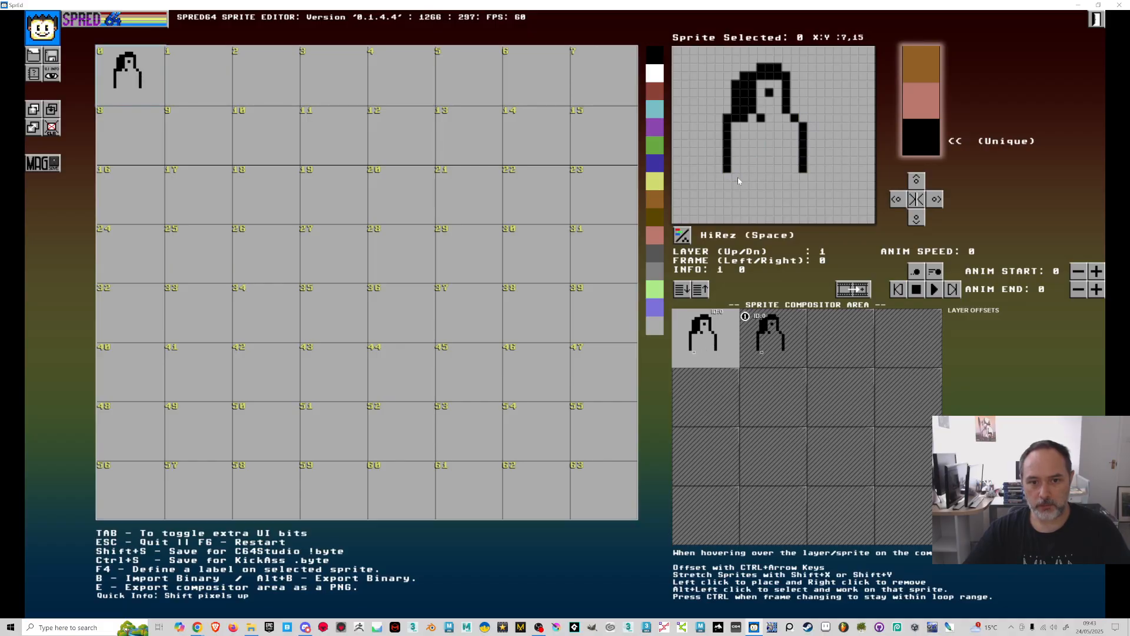
pyautogui.moveTo(736, 178); pyautogui.dragTo(794, 178)
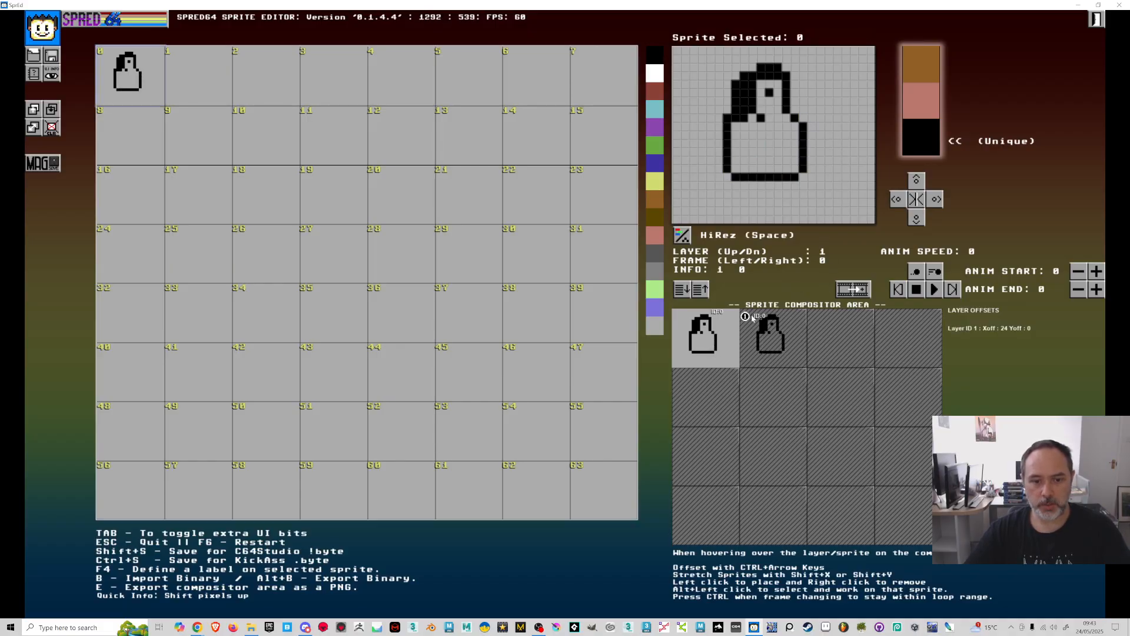
# Add an arm line, two chest dots and a chin line to the character, and erase pixels along the face's edge, leaving a second eye
pyautogui.click(744, 145)
pyautogui.moveTo(746, 147); pyautogui.dragTo(744, 175)
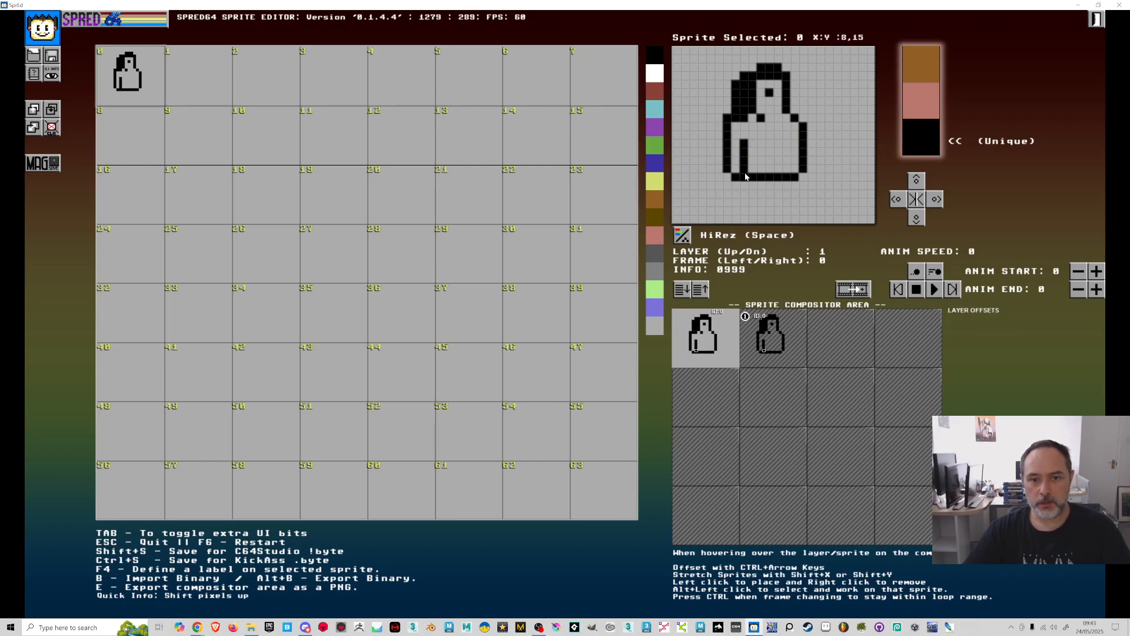
pyautogui.click(760, 144)
pyautogui.click(786, 144)
pyautogui.moveTo(772, 125); pyautogui.dragTo(789, 120)
pyautogui.rightClick(786, 100)
pyautogui.rightClick(786, 85)
pyautogui.rightClick(786, 109)
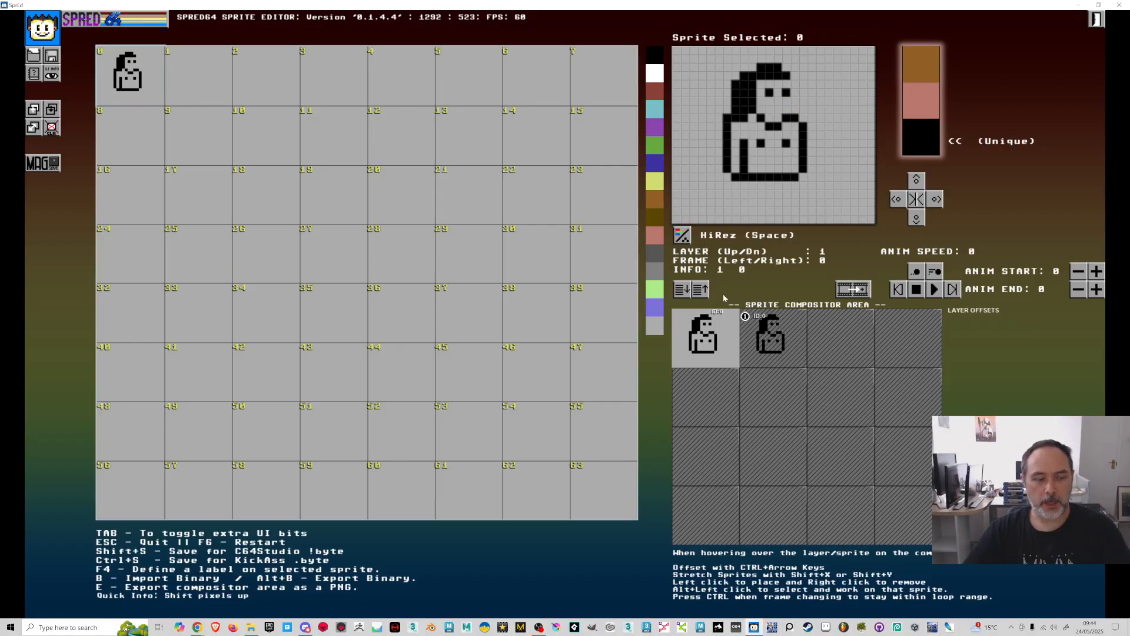
# Fill a light red face patch in sprite 1 using the second global colour
pyautogui.click(190, 85)
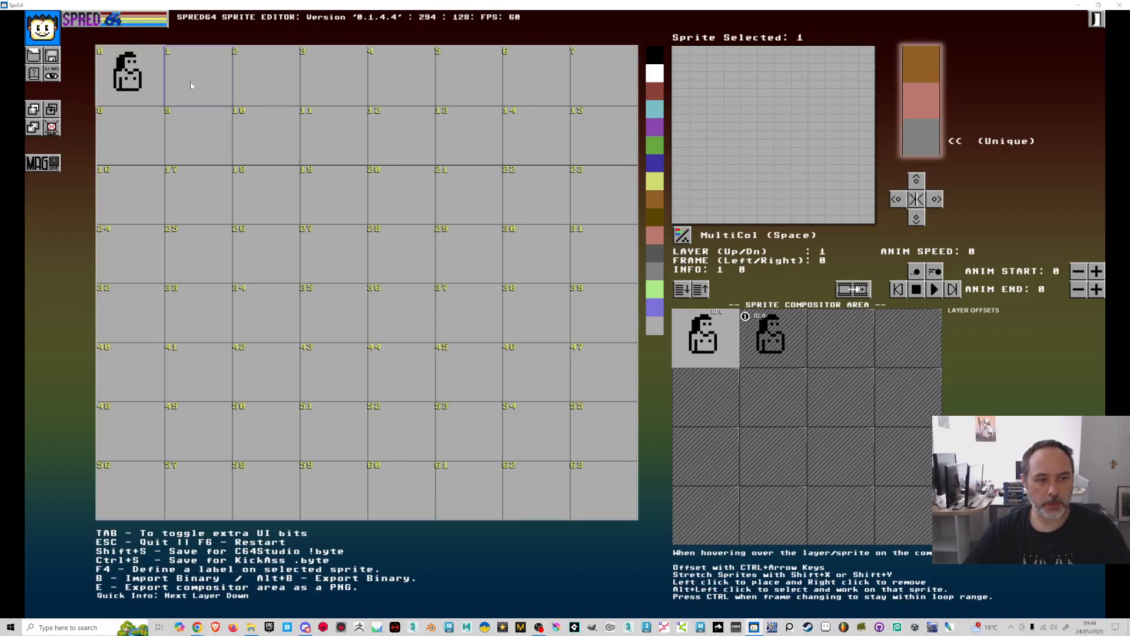
pyautogui.click(913, 106)
pyautogui.moveTo(766, 98)
pyautogui.mouseDown()
pyautogui.moveTo(747, 106)
pyautogui.moveTo(775, 93)
pyautogui.mouseUp()
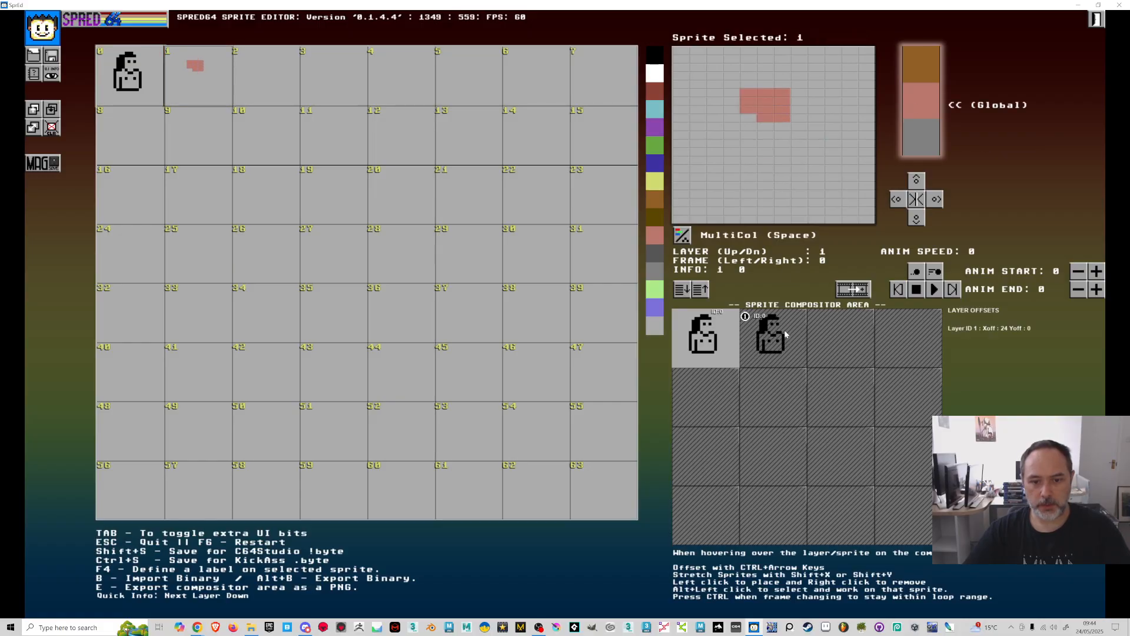
# Place sprite 1 on layer 0 in the second compositor cell, beneath the outline sprite
pyautogui.click(685, 292)
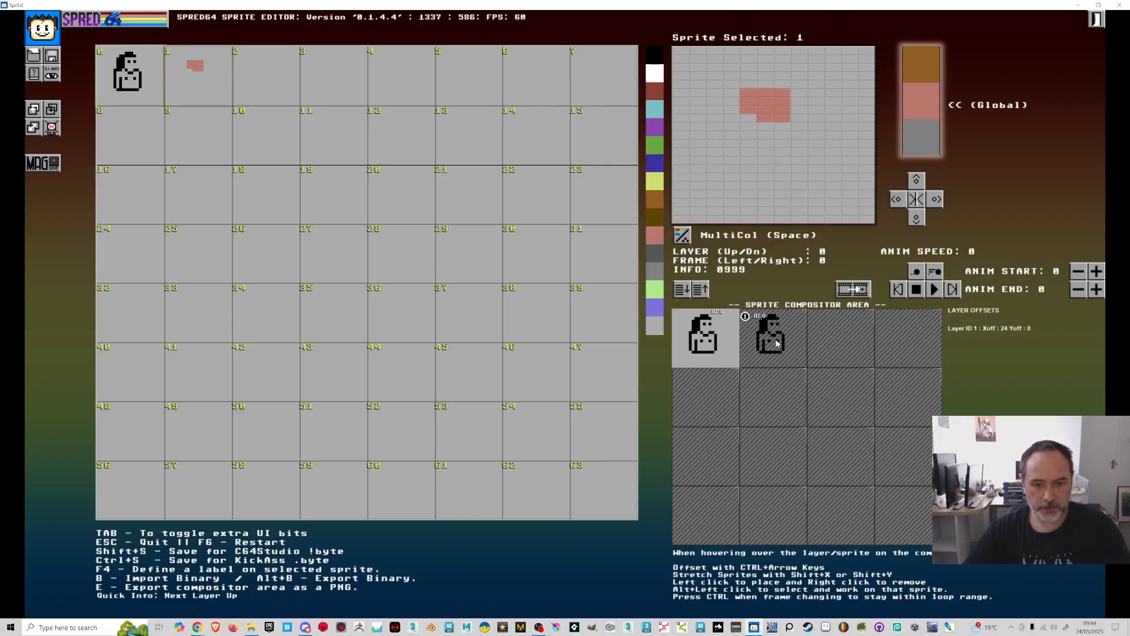
pyautogui.click(777, 344)
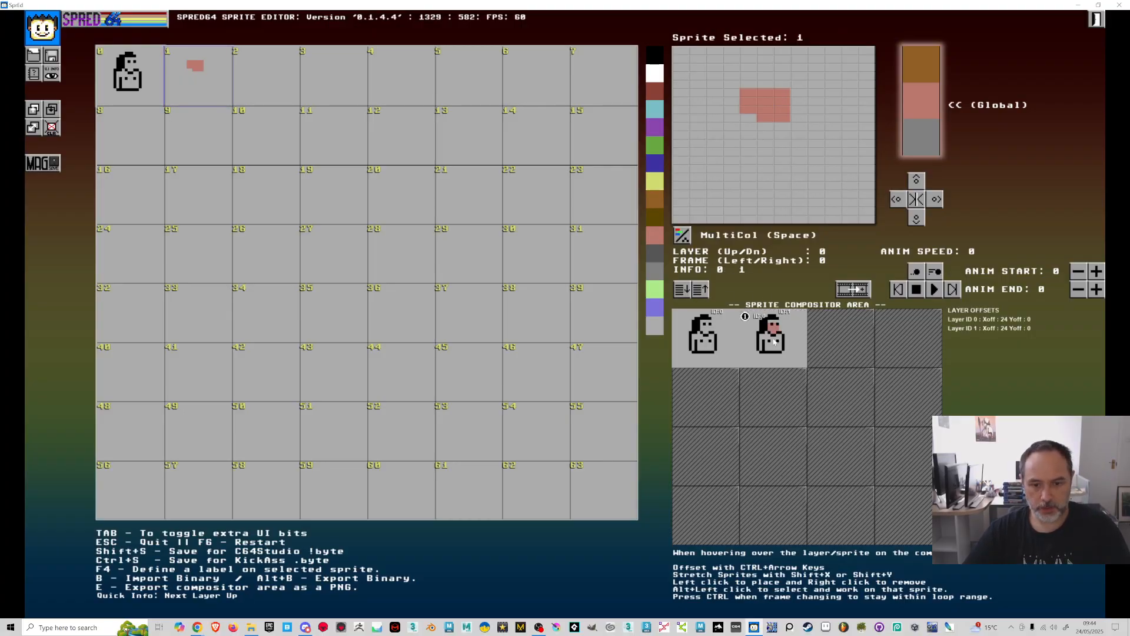
pyautogui.click(716, 344)
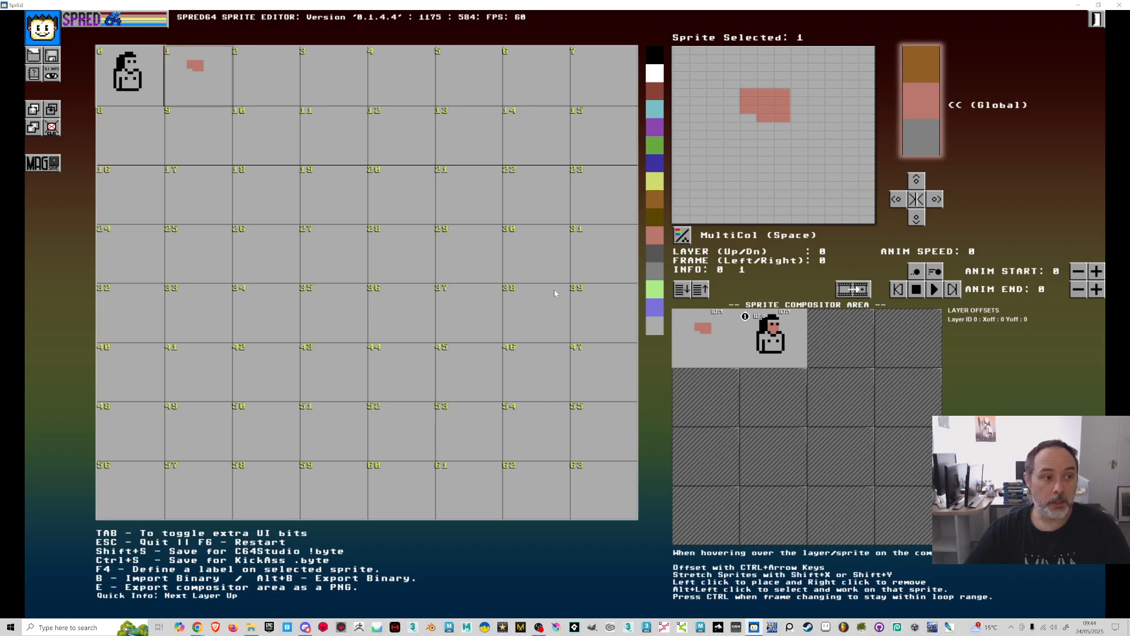
pyautogui.click(121, 71)
pyautogui.click(711, 349)
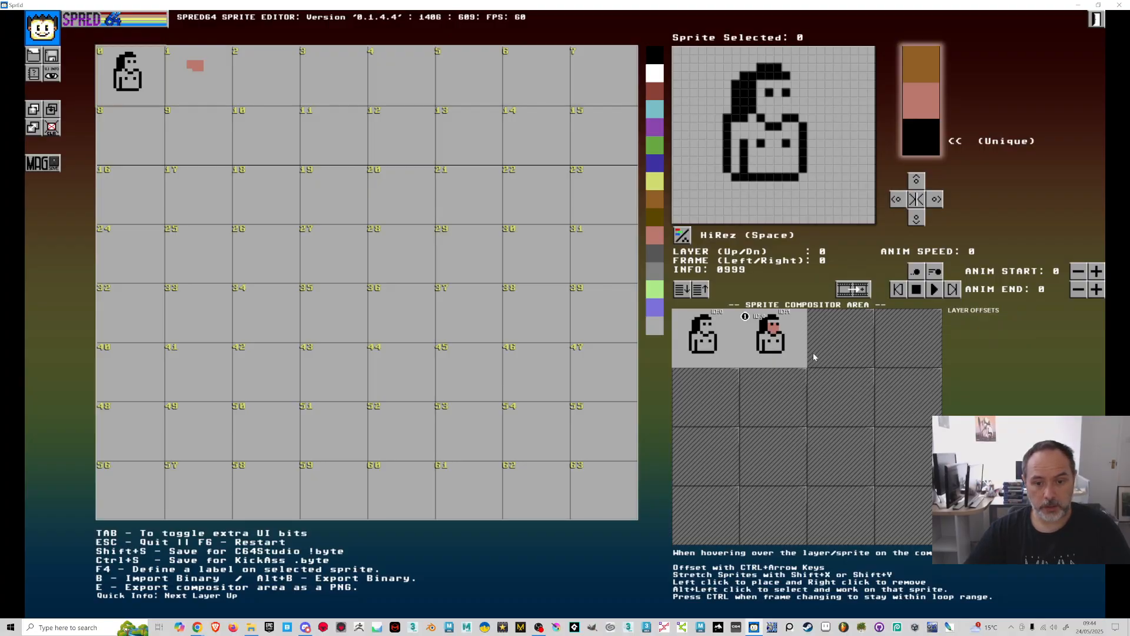
# In sprite 1, paint brown shading across the forehead, jaw and neck of the face using the first global colour
pyautogui.keyDown('alt'); pyautogui.click(789, 357); pyautogui.keyUp('alt')
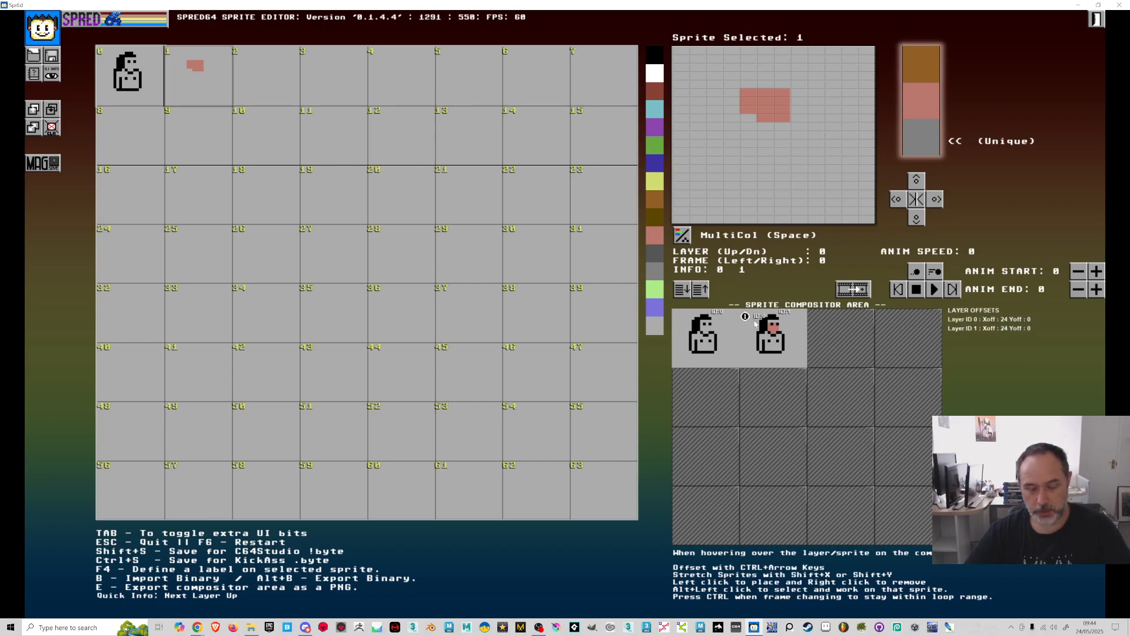
pyautogui.moveTo(745, 84)
pyautogui.mouseDown()
pyautogui.moveTo(775, 87)
pyautogui.moveTo(750, 85)
pyautogui.mouseUp()
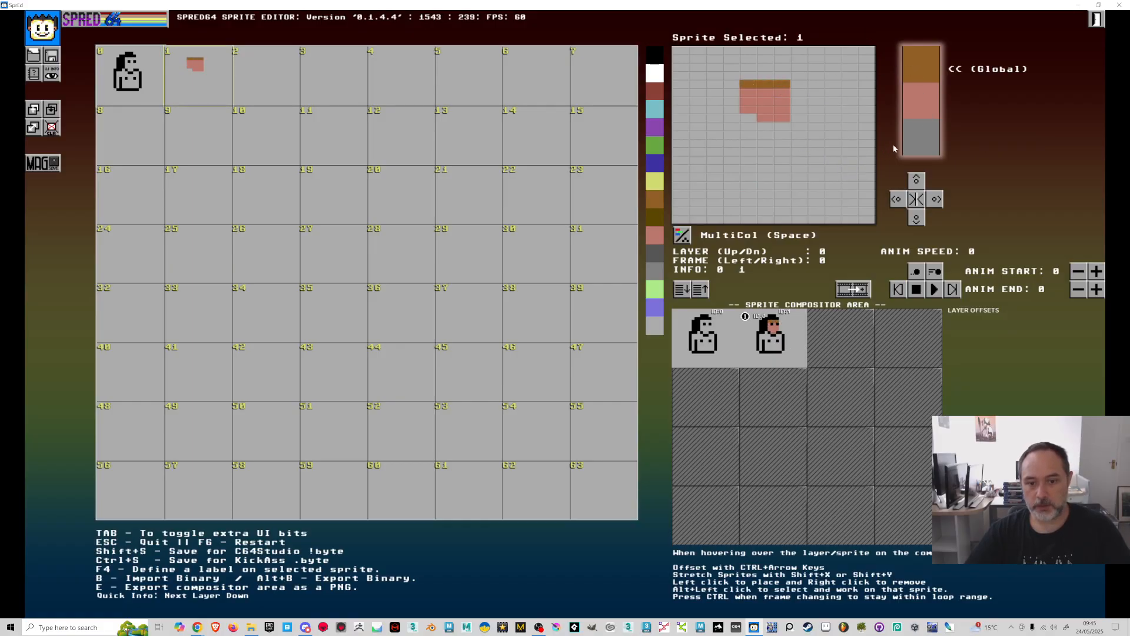
pyautogui.moveTo(765, 125); pyautogui.dragTo(765, 118)
pyautogui.click(748, 118)
pyautogui.click(781, 119)
# Fill the torso and arms of sprite 1 in light red, and shade one arm and the opposite shoulder brown
pyautogui.click(906, 106)
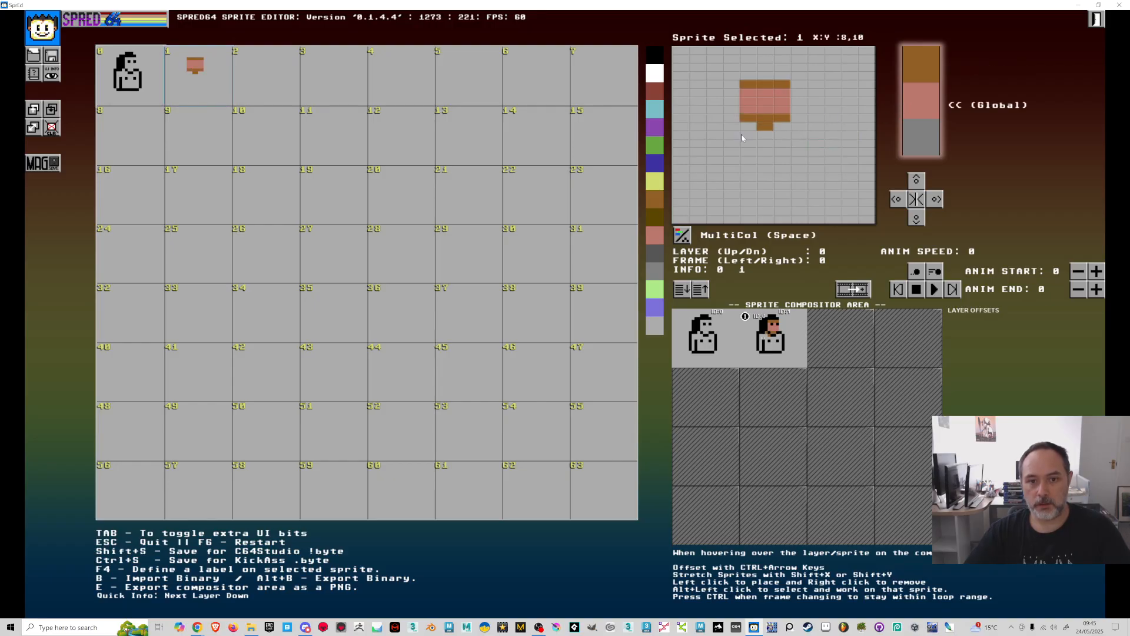
pyautogui.moveTo(748, 159)
pyautogui.mouseDown()
pyautogui.moveTo(766, 136)
pyautogui.moveTo(777, 140)
pyautogui.moveTo(791, 167)
pyautogui.moveTo(789, 125)
pyautogui.moveTo(799, 174)
pyautogui.mouseUp()
pyautogui.moveTo(734, 133); pyautogui.dragTo(735, 166)
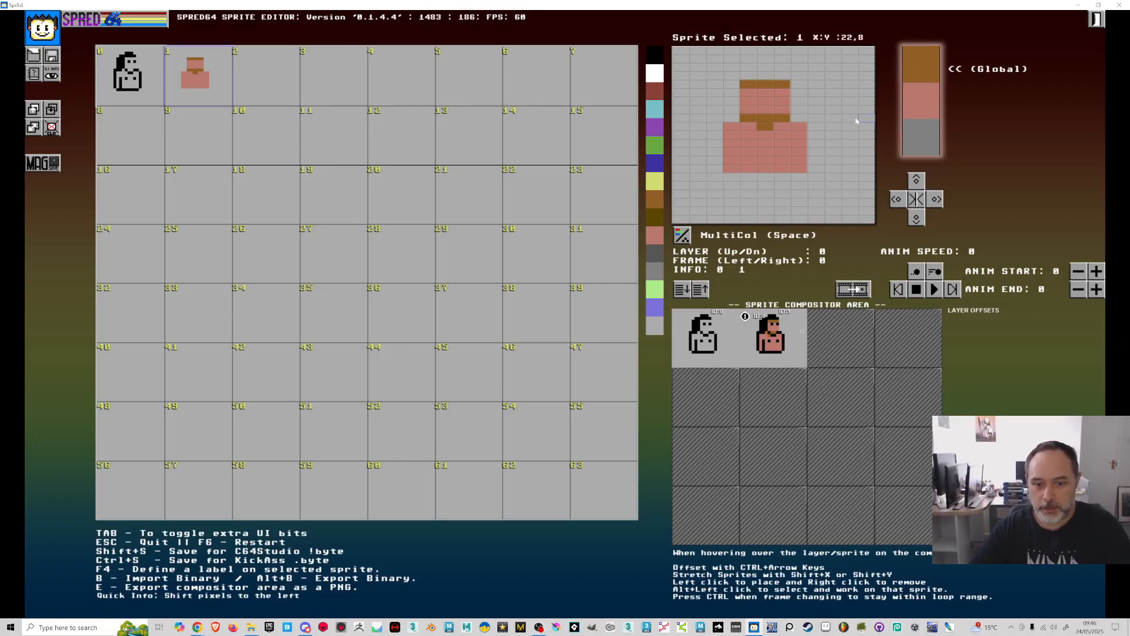
pyautogui.moveTo(794, 125); pyautogui.dragTo(798, 169)
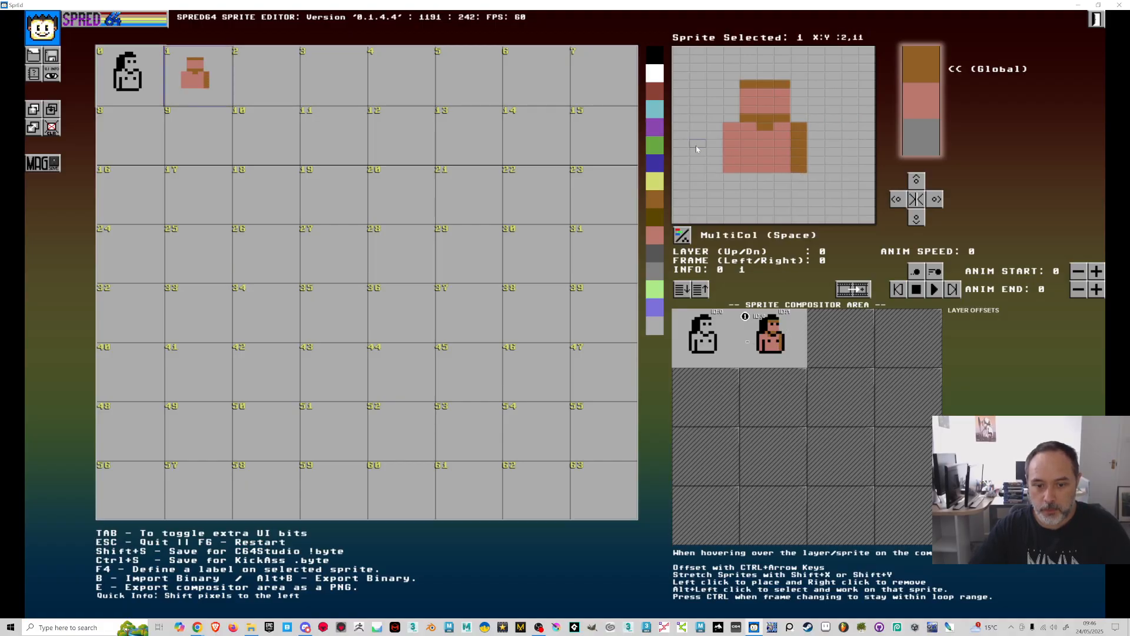
pyautogui.click(730, 126)
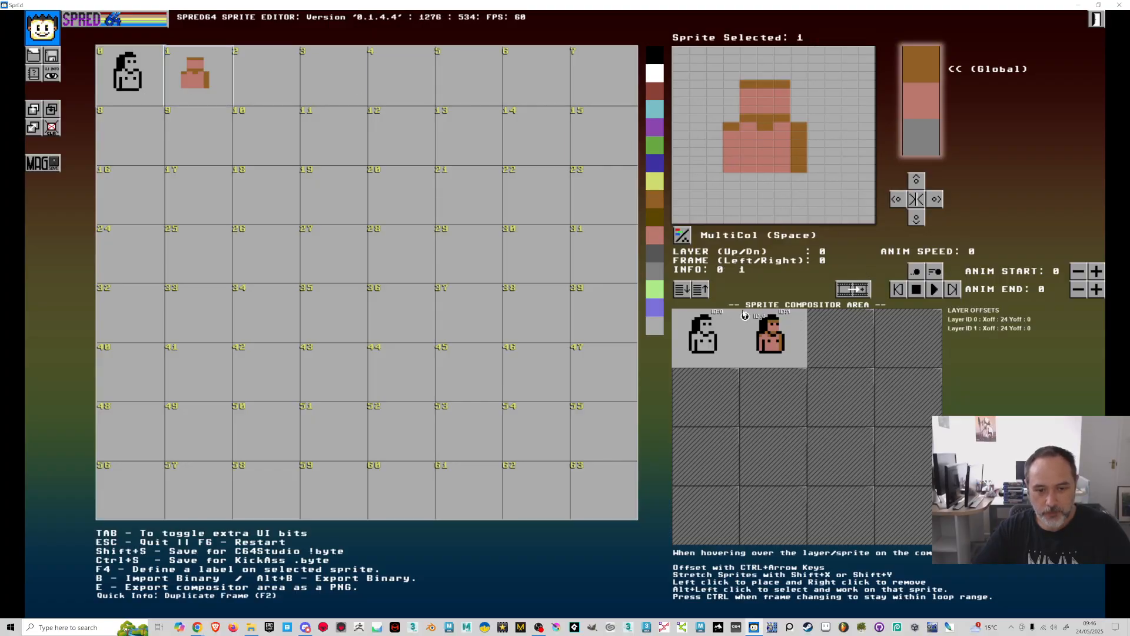
# Shift sprite 0 up two pixels and draw a black outline of legs below the torso
pyautogui.click(148, 98)
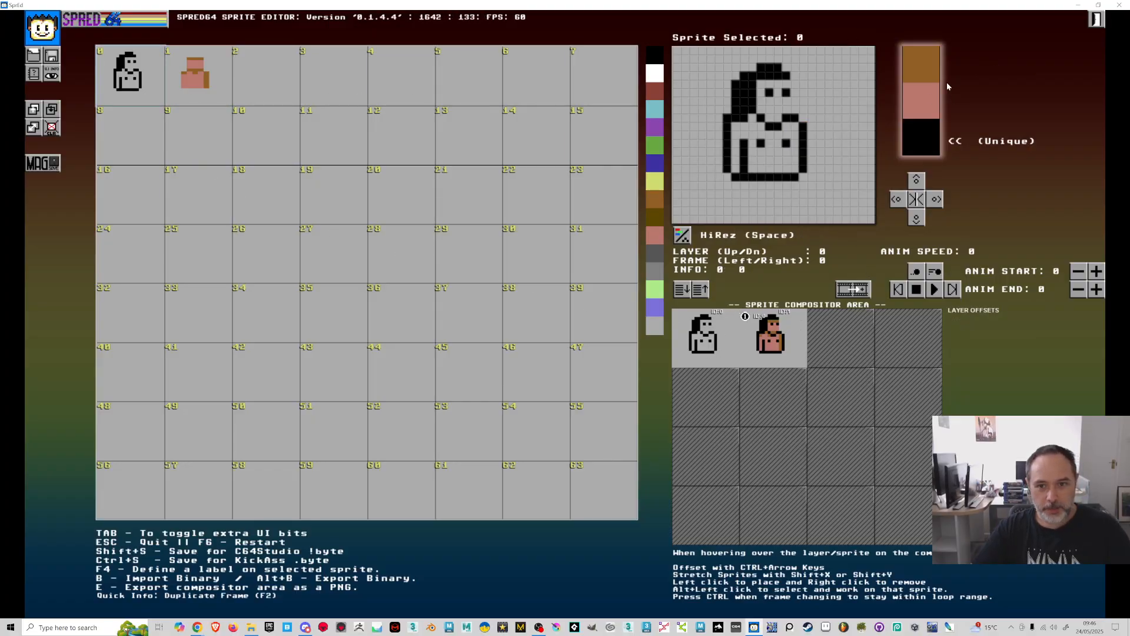
pyautogui.click(915, 182)
pyautogui.click(914, 183)
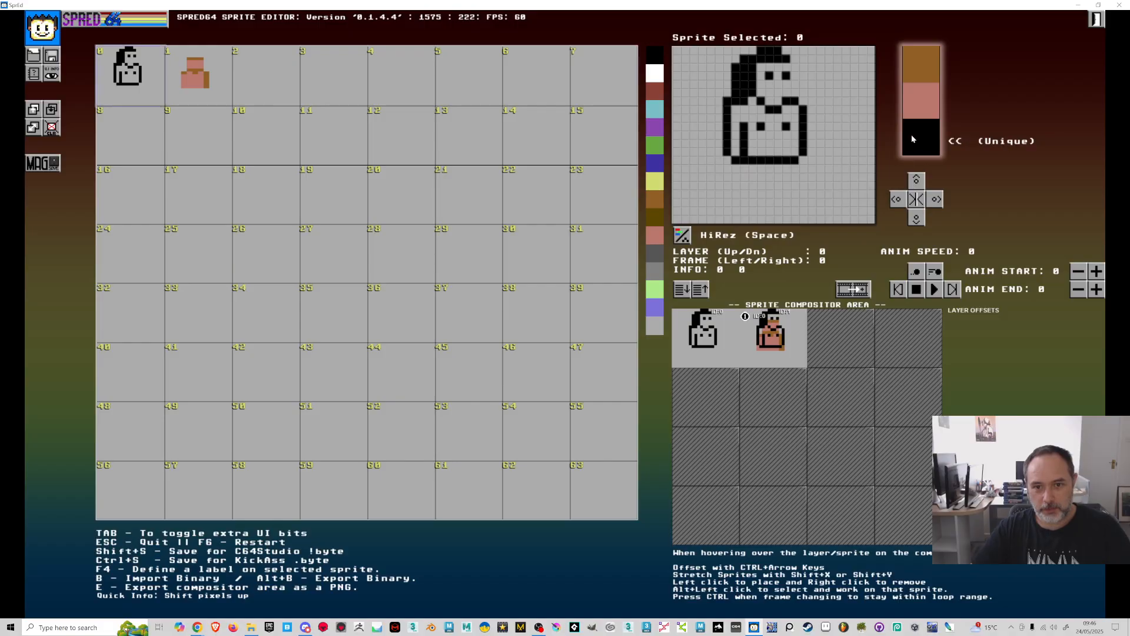
pyautogui.moveTo(726, 167)
pyautogui.mouseDown()
pyautogui.moveTo(740, 220)
pyautogui.moveTo(771, 219)
pyautogui.moveTo(770, 174)
pyautogui.moveTo(788, 220)
pyautogui.moveTo(802, 219)
pyautogui.moveTo(802, 180)
pyautogui.mouseUp()
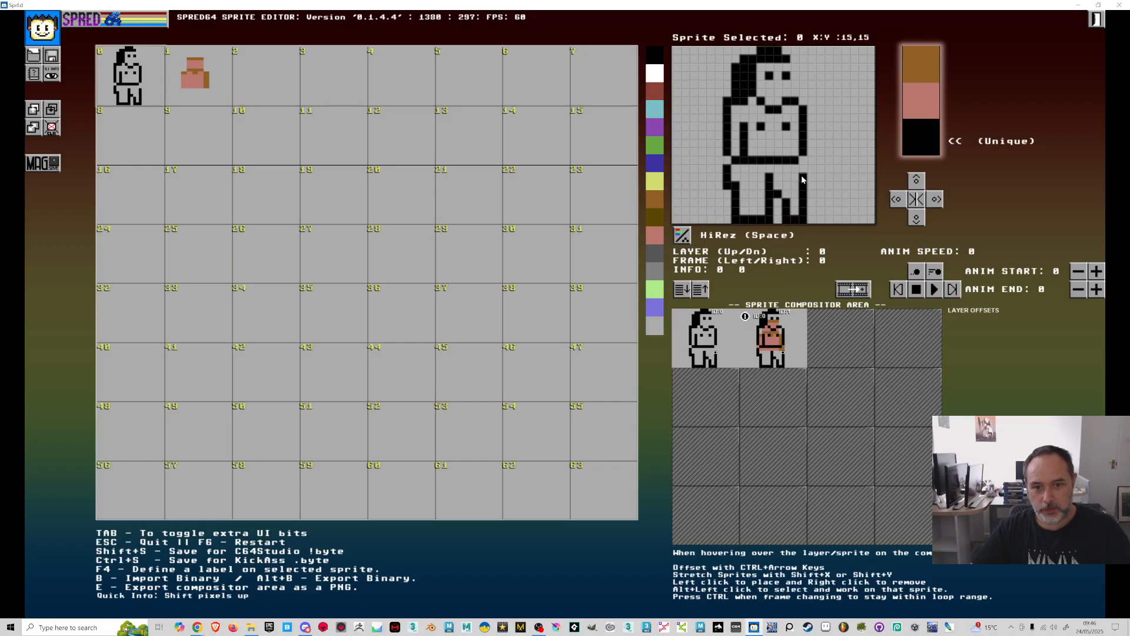
# Shift sprite 1 up two pixels and, with the extra interface labels hidden, fill its trousers in the unique grey
pyautogui.click(194, 82)
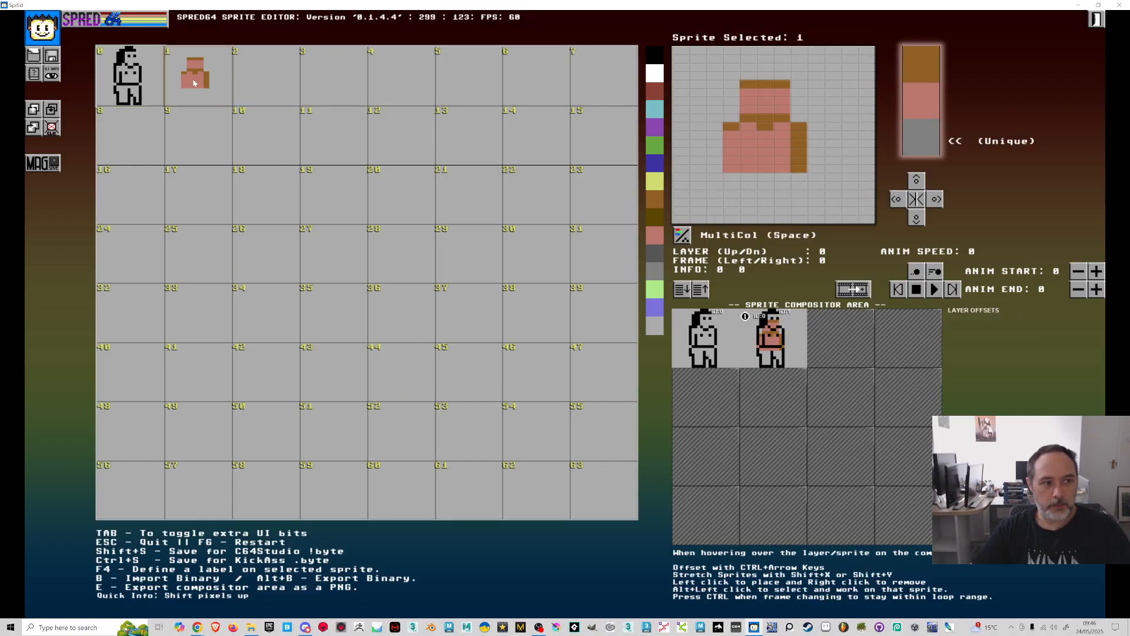
pyautogui.click(917, 182)
pyautogui.click(916, 181)
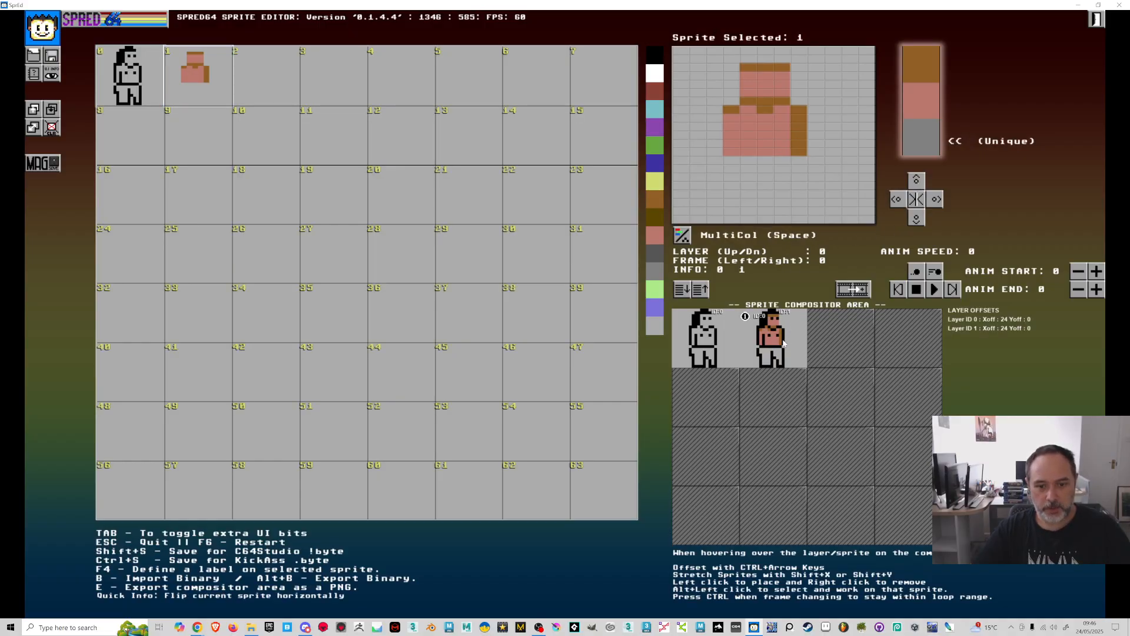
pyautogui.press('Tab')
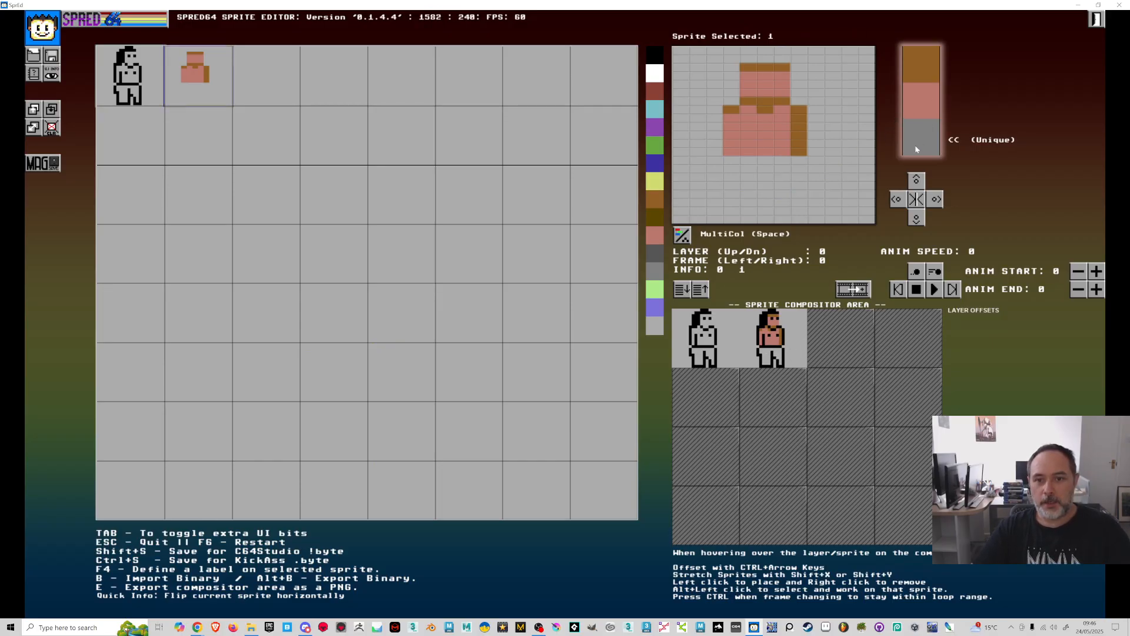
pyautogui.moveTo(747, 160)
pyautogui.mouseDown()
pyautogui.moveTo(736, 174)
pyautogui.moveTo(751, 190)
pyautogui.moveTo(749, 218)
pyautogui.moveTo(762, 172)
pyautogui.moveTo(781, 184)
pyautogui.moveTo(790, 171)
pyautogui.moveTo(794, 206)
pyautogui.moveTo(786, 193)
pyautogui.mouseUp()
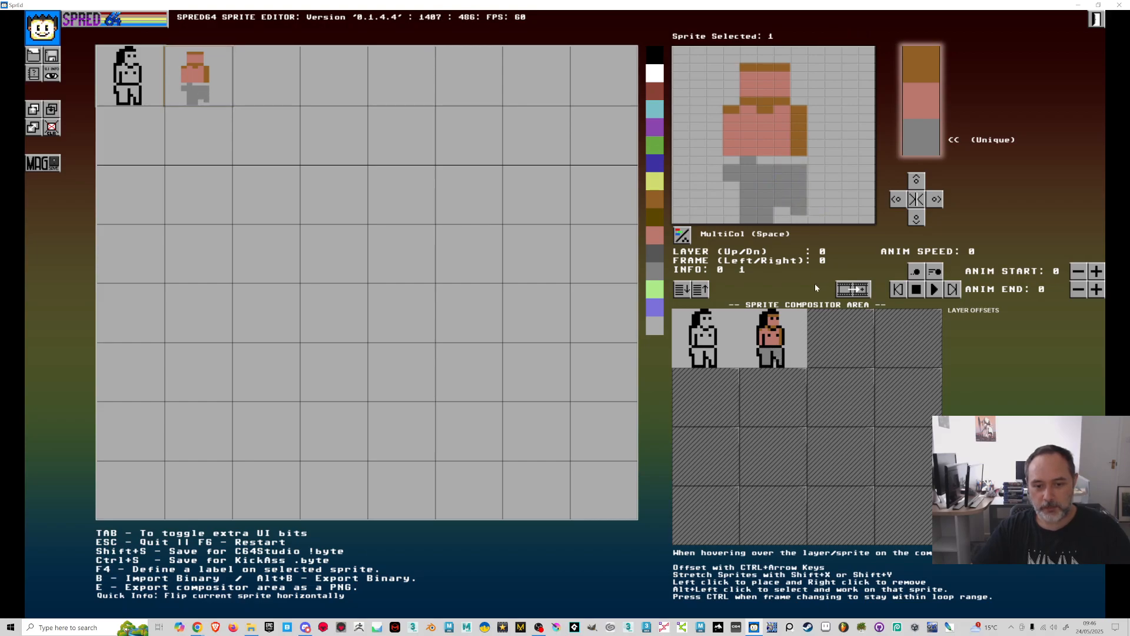
# Shift the outline in sprite 0 down four pixels
pyautogui.click(130, 135)
pyautogui.click(132, 79)
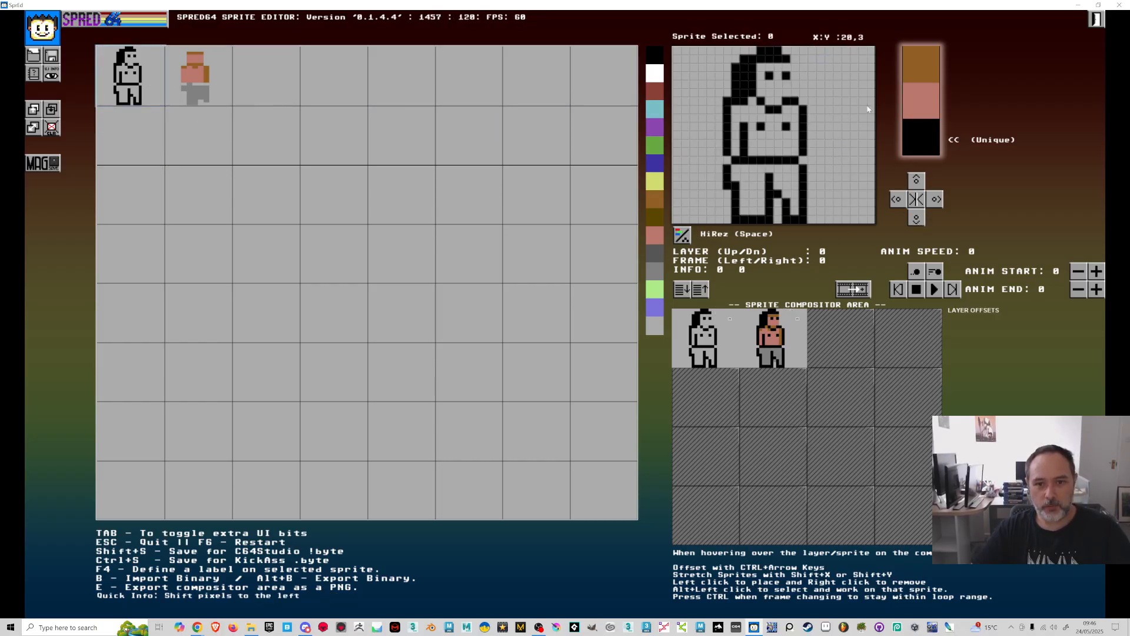
pyautogui.click(916, 220)
pyautogui.click(916, 219)
pyautogui.click(916, 219)
pyautogui.click(916, 220)
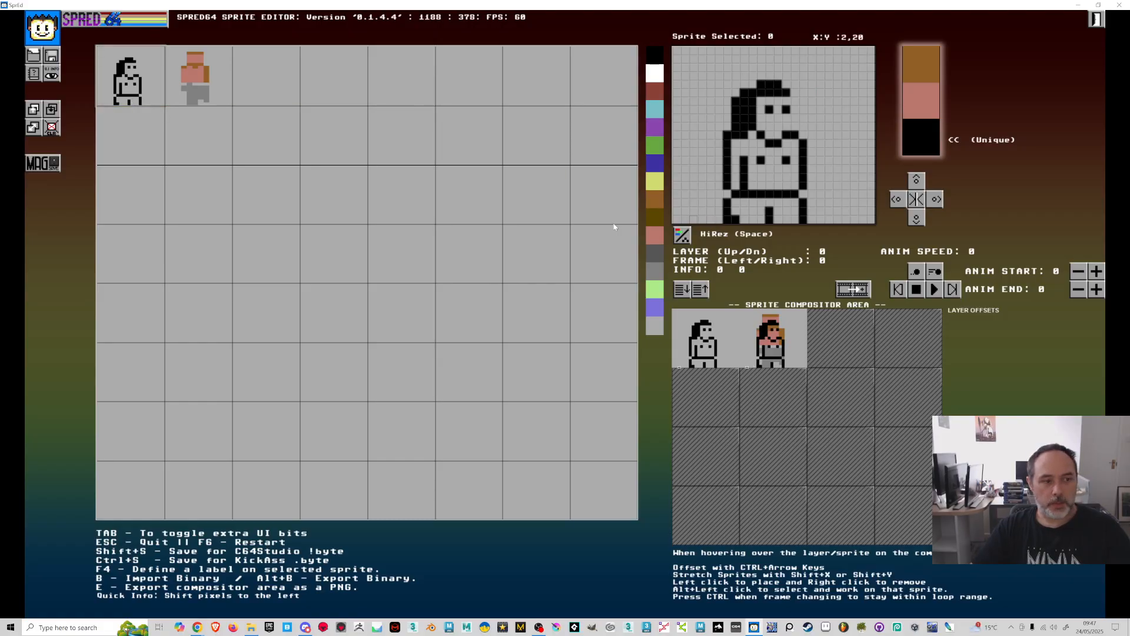
# Set sprite 8 to HiRez mode with black as its unique colour and place it directly below sprite 0 in the compositor
pyautogui.click(133, 141)
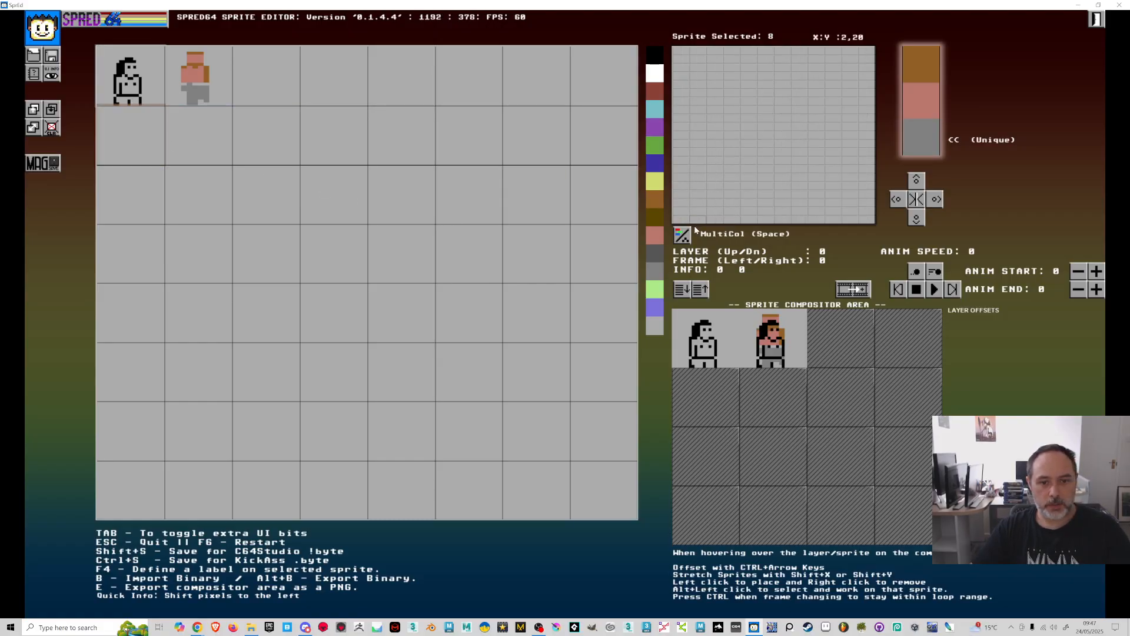
pyautogui.click(653, 55)
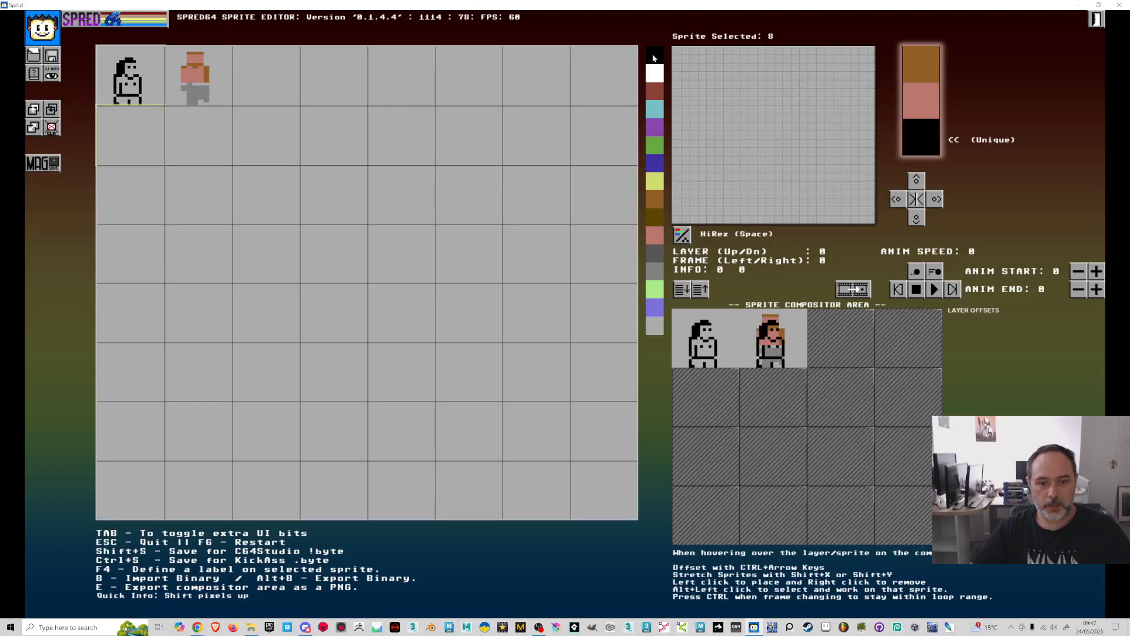
pyautogui.click(701, 394)
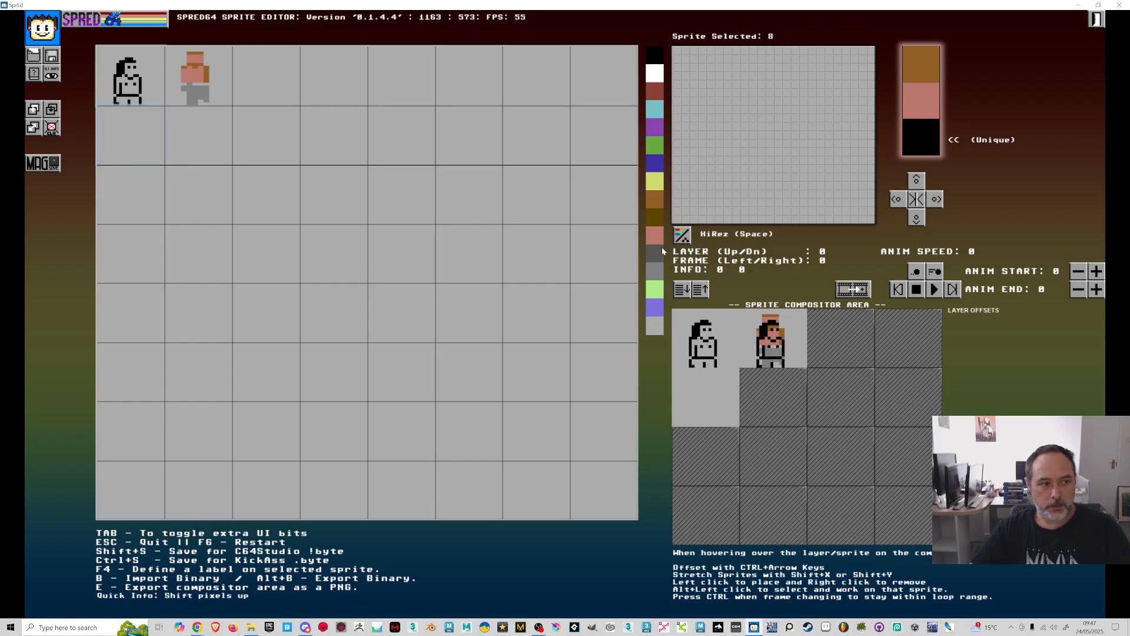
# Draw the rest of the shorts, two thin legs and two feet in black in sprite 8
pyautogui.moveTo(724, 51)
pyautogui.mouseDown()
pyautogui.moveTo(743, 87)
pyautogui.moveTo(755, 88)
pyautogui.moveTo(769, 50)
pyautogui.moveTo(789, 87)
pyautogui.moveTo(804, 44)
pyautogui.mouseUp()
pyautogui.moveTo(747, 97)
pyautogui.mouseDown()
pyautogui.moveTo(734, 145)
pyautogui.moveTo(752, 135)
pyautogui.mouseUp()
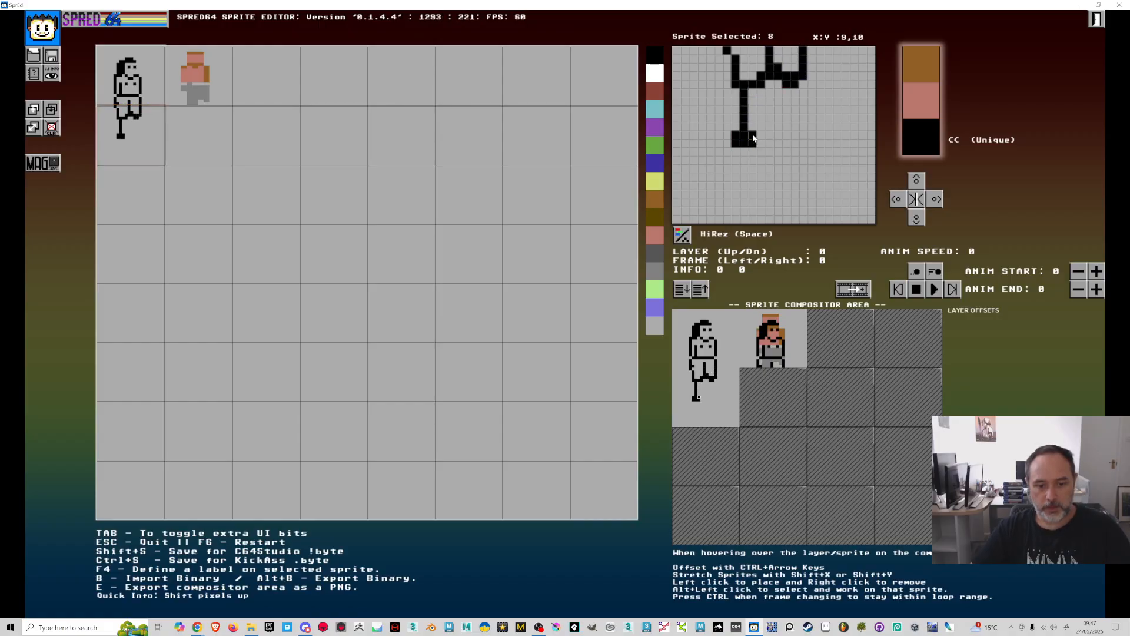
pyautogui.moveTo(794, 84); pyautogui.dragTo(790, 146)
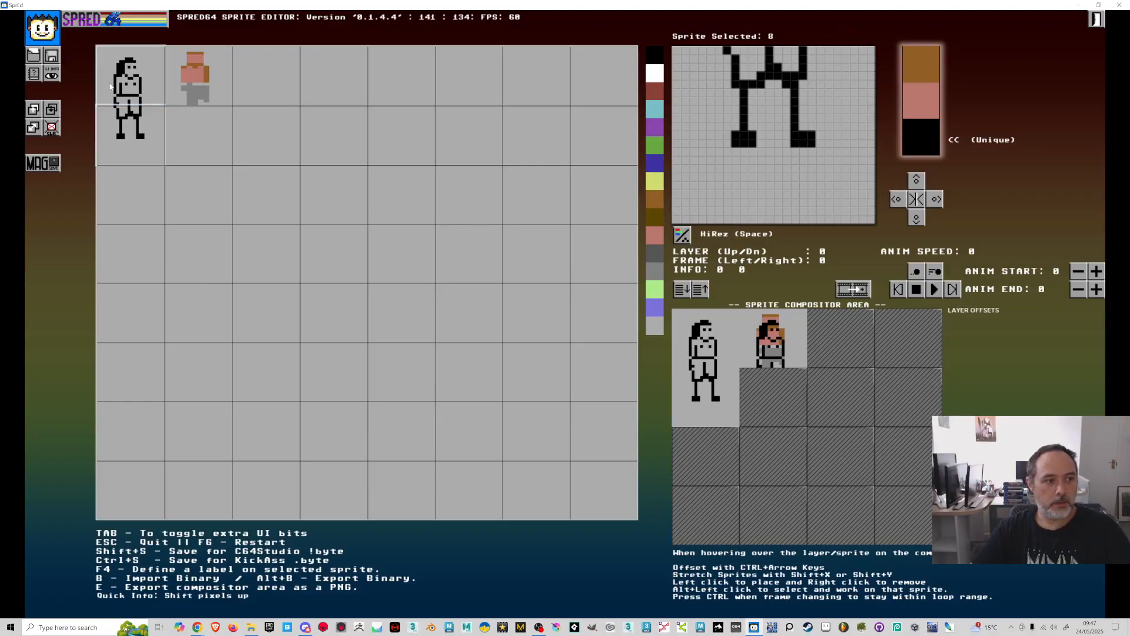
# Redraw both outer arm lines of sprite 0 one pixel further outward
pyautogui.click(128, 79)
pyautogui.moveTo(723, 170); pyautogui.dragTo(725, 197)
pyautogui.moveTo(812, 166); pyautogui.dragTo(816, 199)
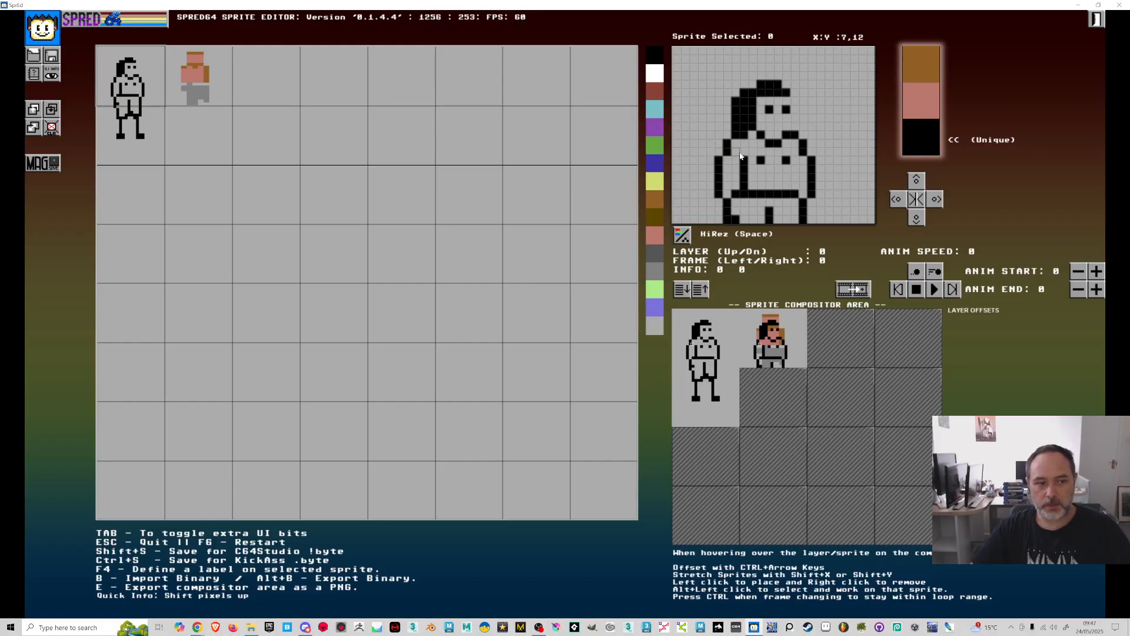
# Shift sprite 1 down four pixels to align with the outline and complete the grey shorts along its lower edge
pyautogui.click(223, 97)
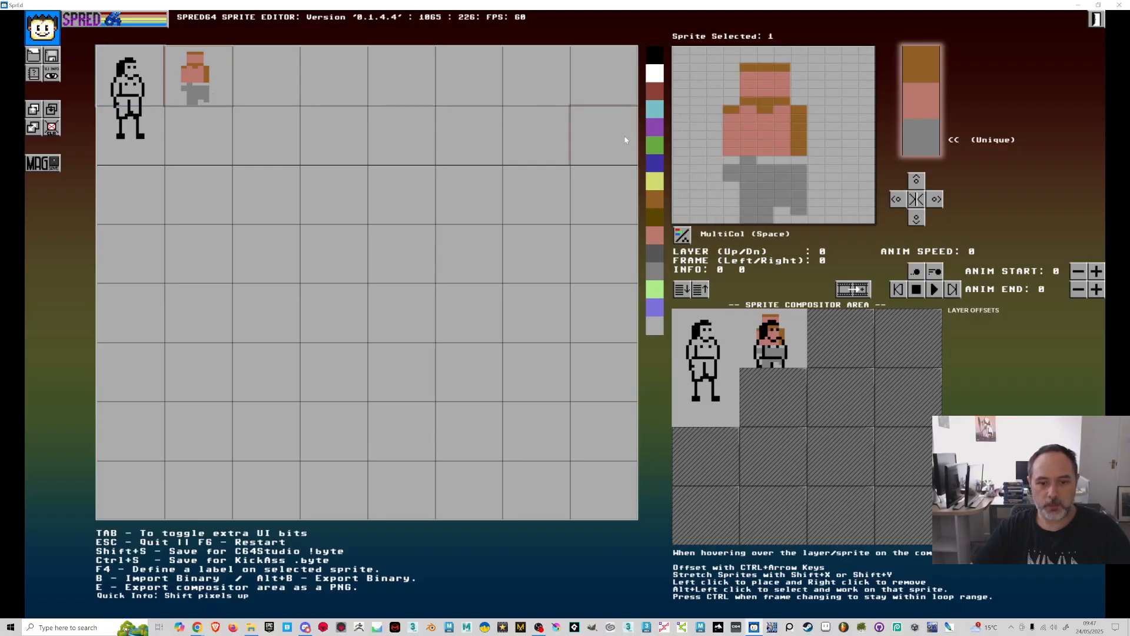
pyautogui.click(918, 222)
pyautogui.click(917, 222)
pyautogui.click(917, 222)
pyautogui.click(917, 223)
pyautogui.click(918, 224)
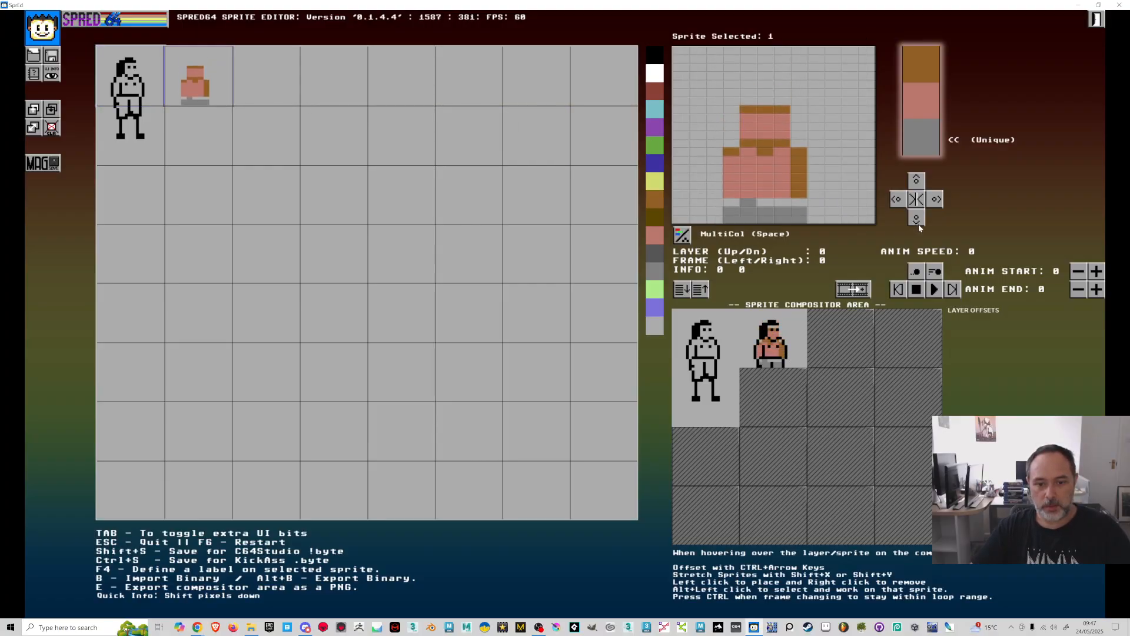
pyautogui.click(917, 183)
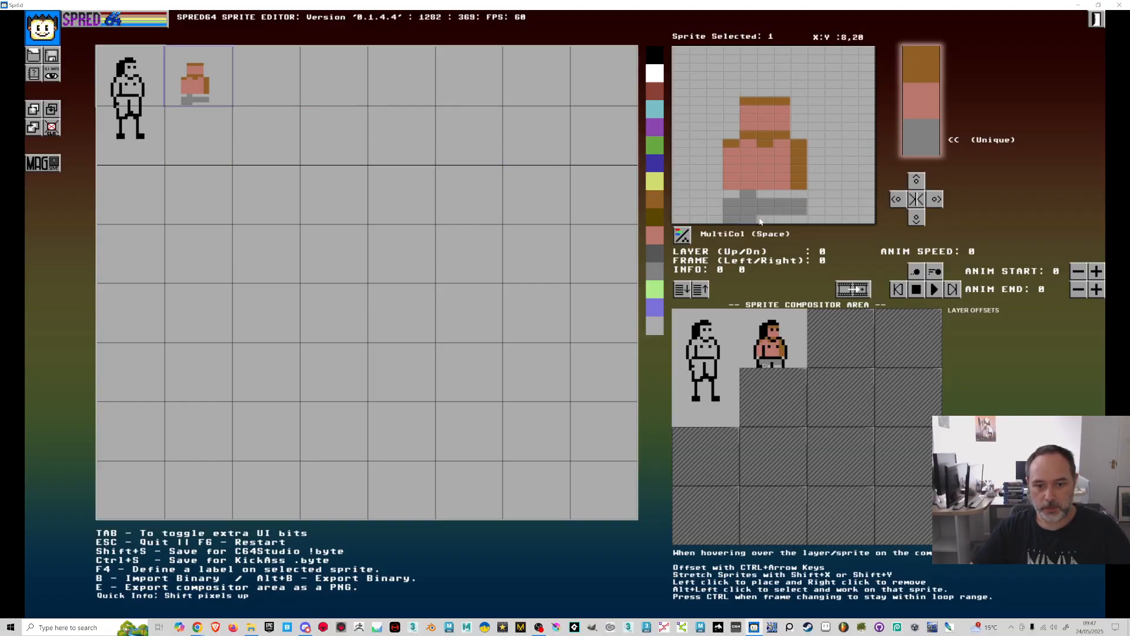
# Place sprite 8 on layer 1 in the compositor cell below the coloured torso
pyautogui.click(142, 145)
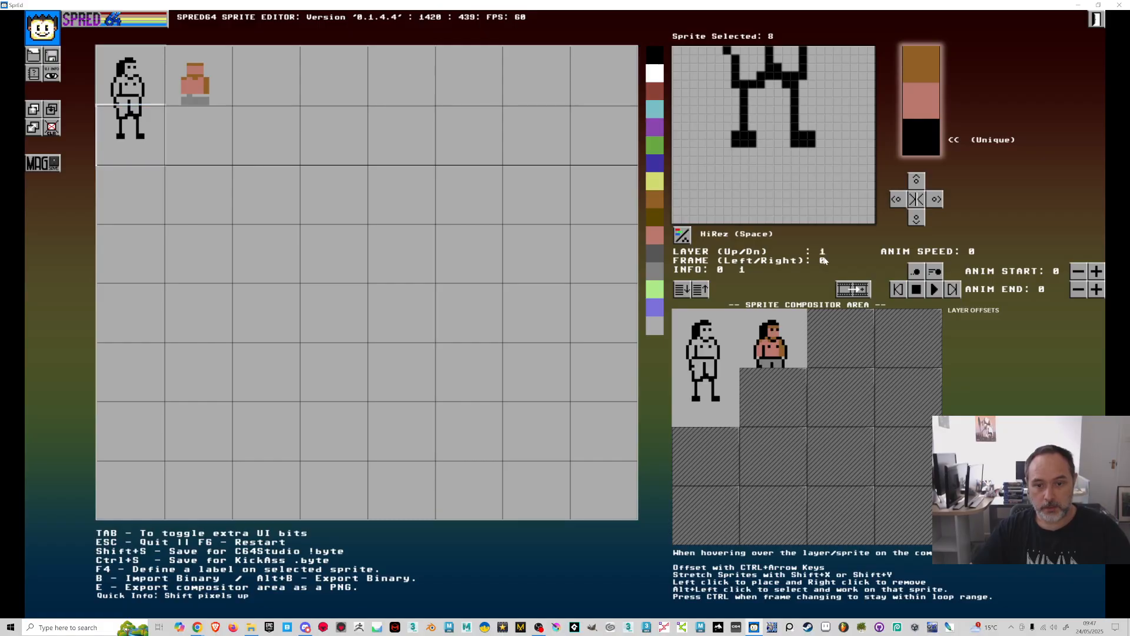
pyautogui.click(780, 401)
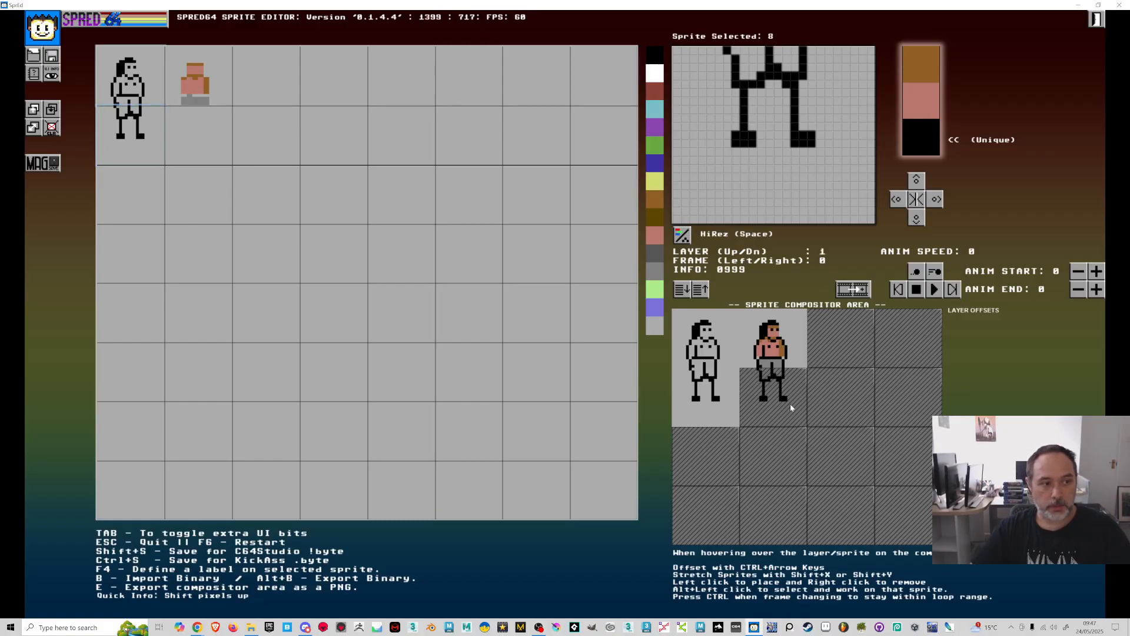
# Place sprite 9 on layer 0 beneath the leg outline and fill the lower shorts in grey
pyautogui.click(199, 131)
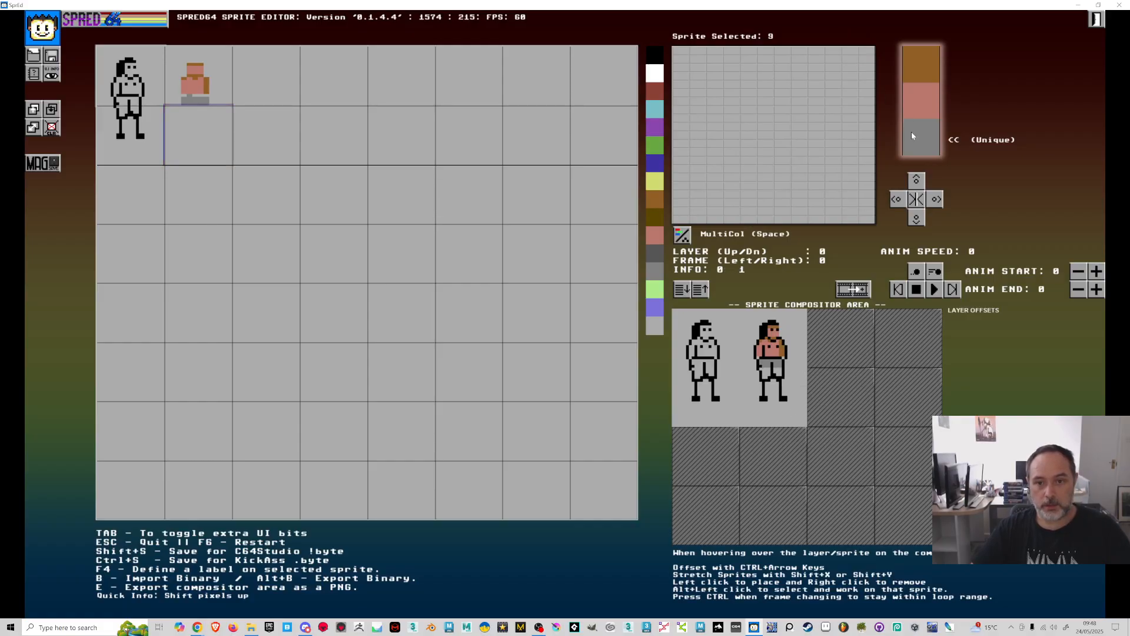
pyautogui.moveTo(751, 52)
pyautogui.mouseDown()
pyautogui.moveTo(765, 59)
pyautogui.moveTo(749, 75)
pyautogui.mouseUp()
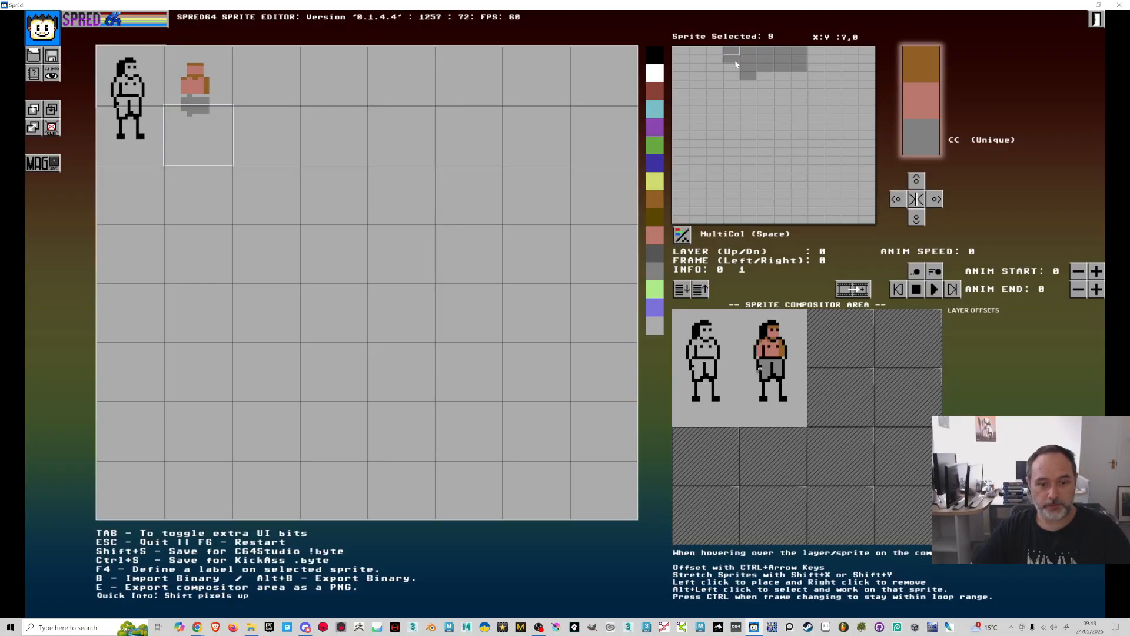
# Remove sprite 9 from the compositor's layer 0 and clear its pixels
pyautogui.rightClick(787, 406)
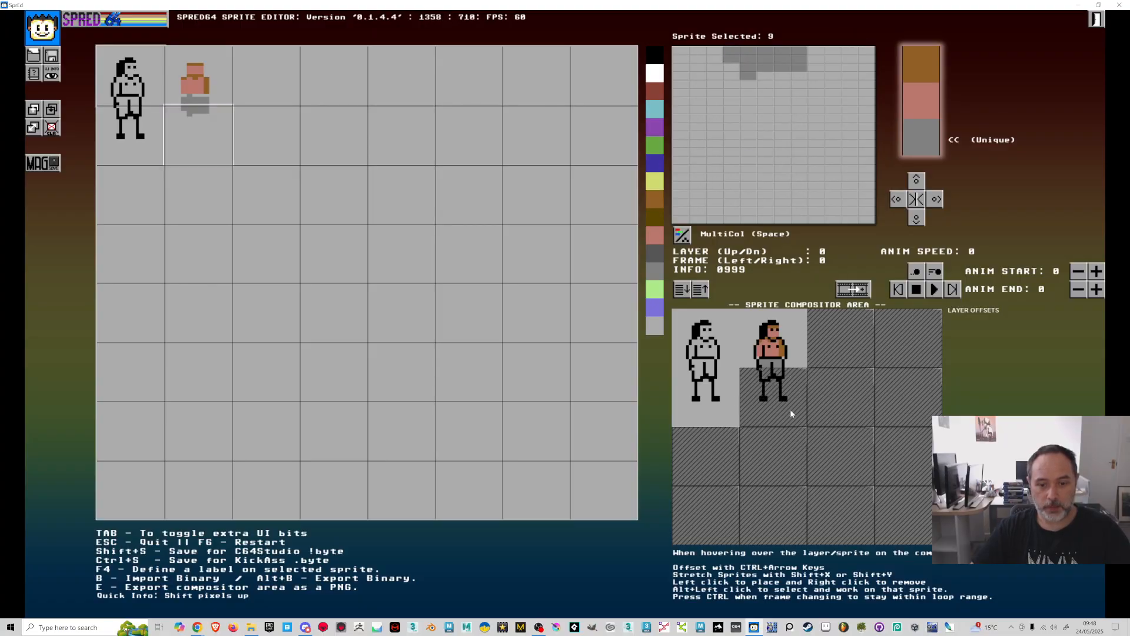
pyautogui.click(52, 127)
# Select sprite 1 and stretch its layer 0 placement vertically in the compositor
pyautogui.click(221, 76)
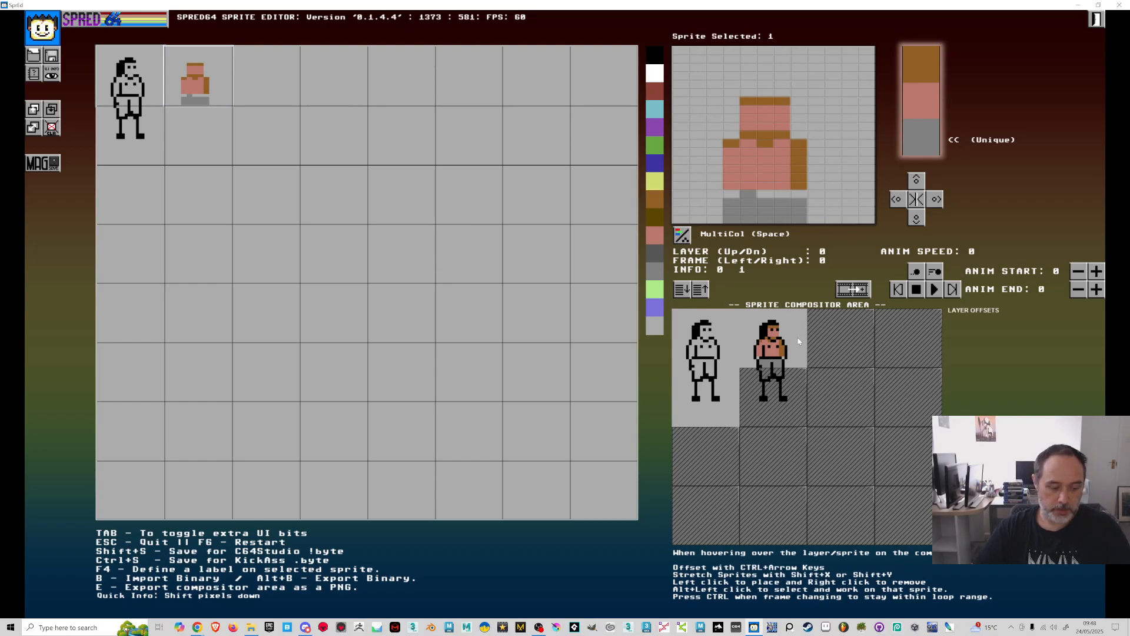
pyautogui.hotkey('shift', 'y')
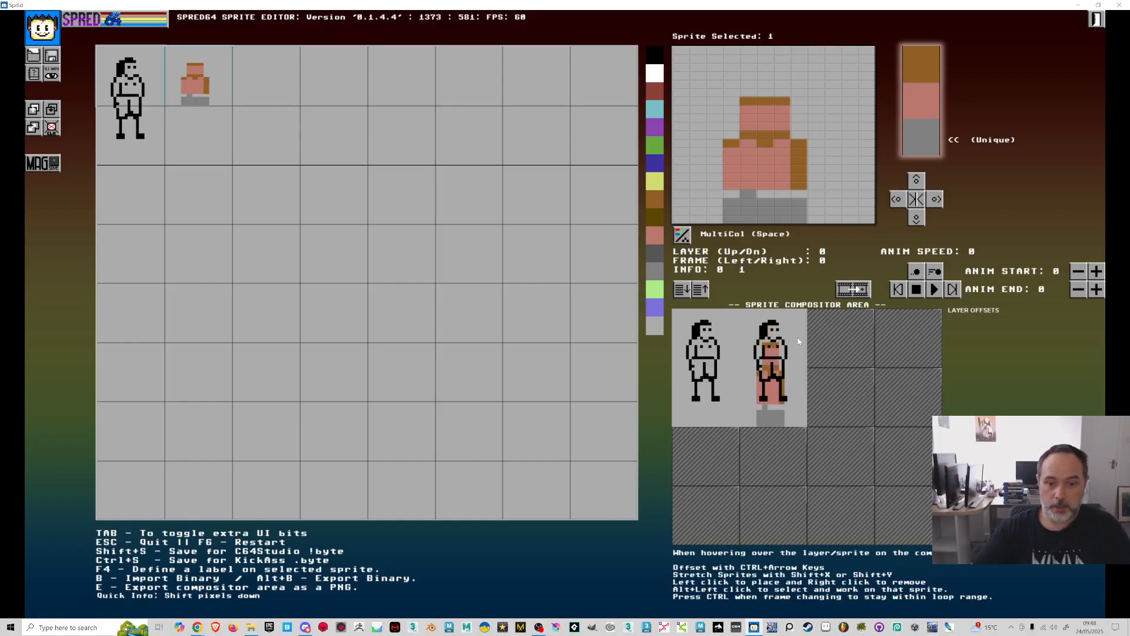
# Try to fit sprite 1 under the outline by erasing its grey shorts and shifting the pixels up two rows
pyautogui.moveTo(747, 200)
pyautogui.mouseDown()
pyautogui.moveTo(819, 214)
pyautogui.moveTo(793, 201)
pyautogui.moveTo(769, 224)
pyautogui.moveTo(767, 186)
pyautogui.mouseUp()
pyautogui.click(916, 180)
pyautogui.click(916, 180)
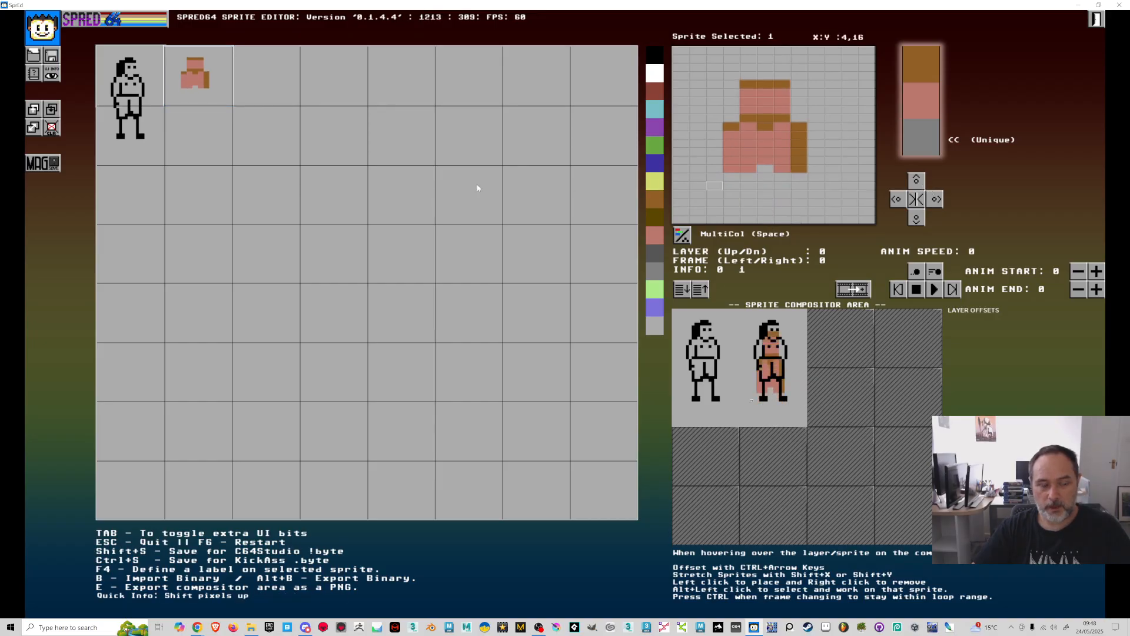
# Clear sprite 1 and test the stretched pixel size with two pink pixels beside the figure, erasing them again
pyautogui.click(51, 128)
pyautogui.click(914, 109)
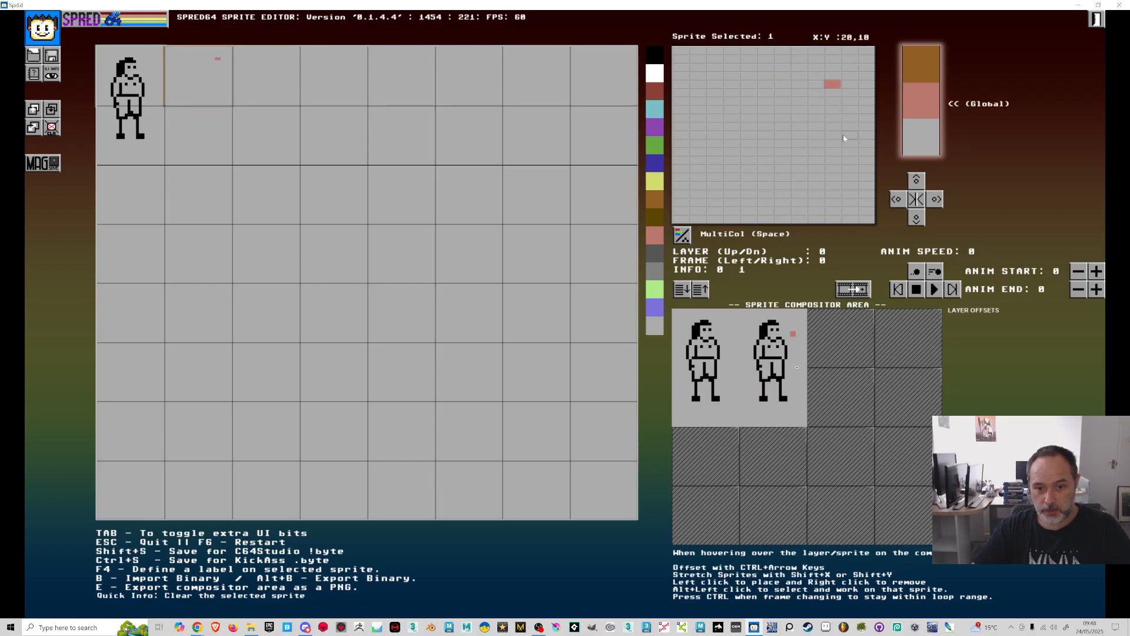
pyautogui.click(848, 93)
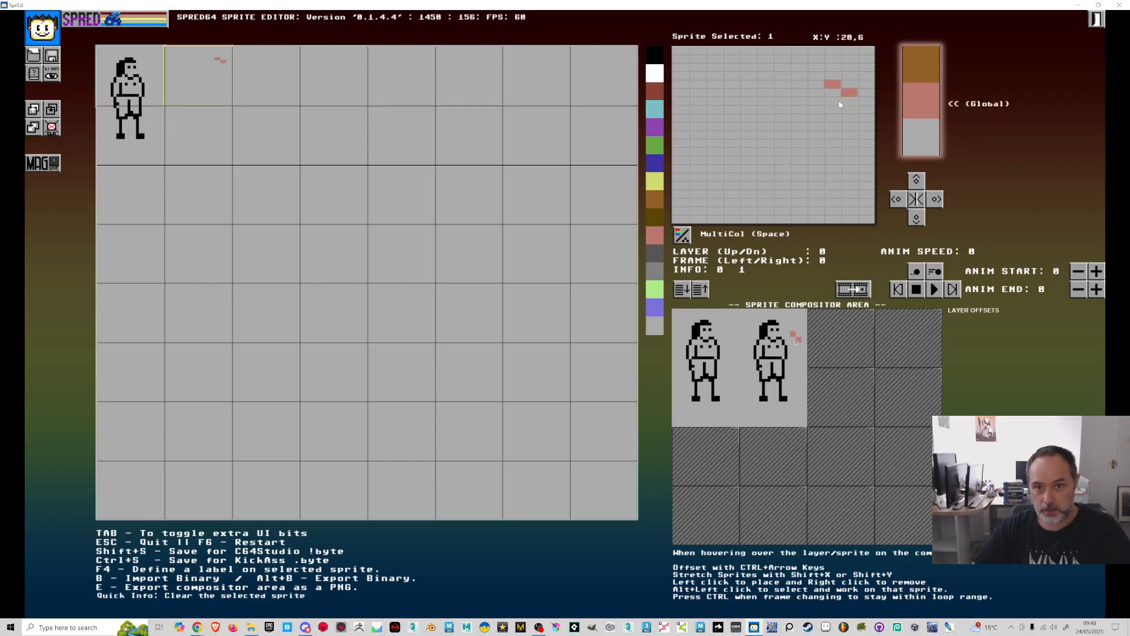
pyautogui.rightClick(833, 85)
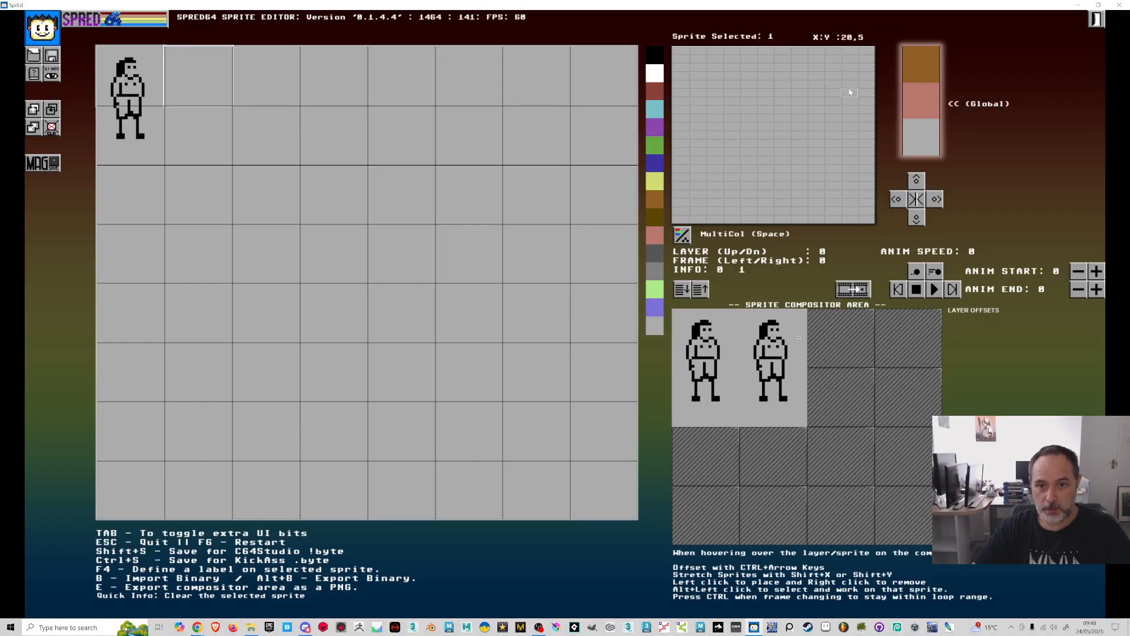
# Paint the face, arms and torso in pink on sprite 1 so the colour fits inside the HiRez outline
pyautogui.moveTo(783, 79); pyautogui.dragTo(758, 92)
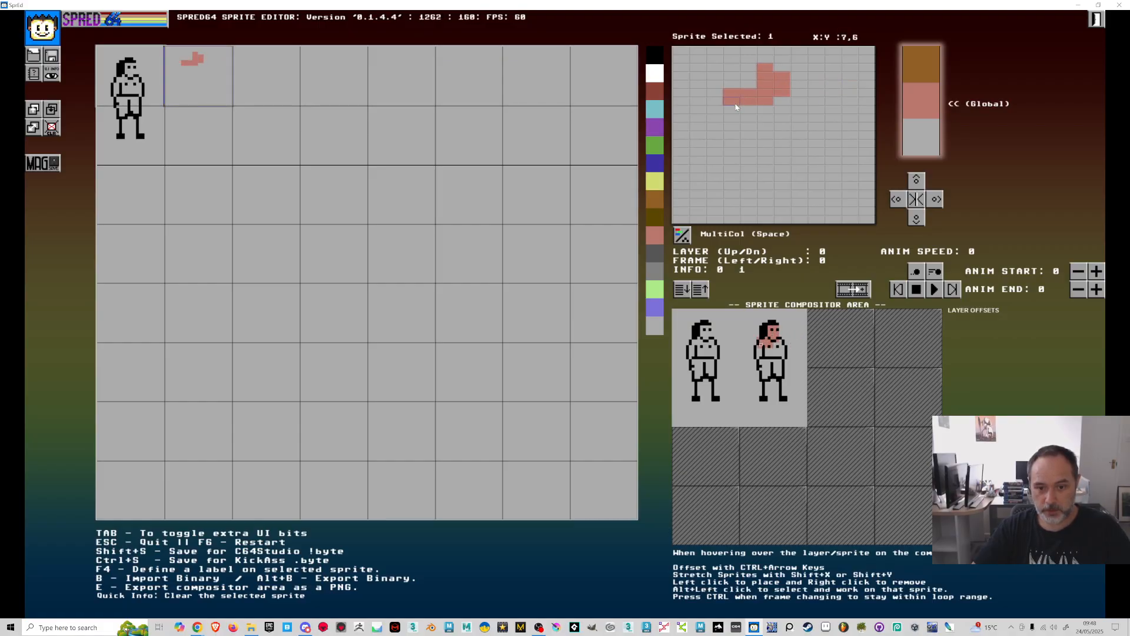
pyautogui.rightClick(731, 92)
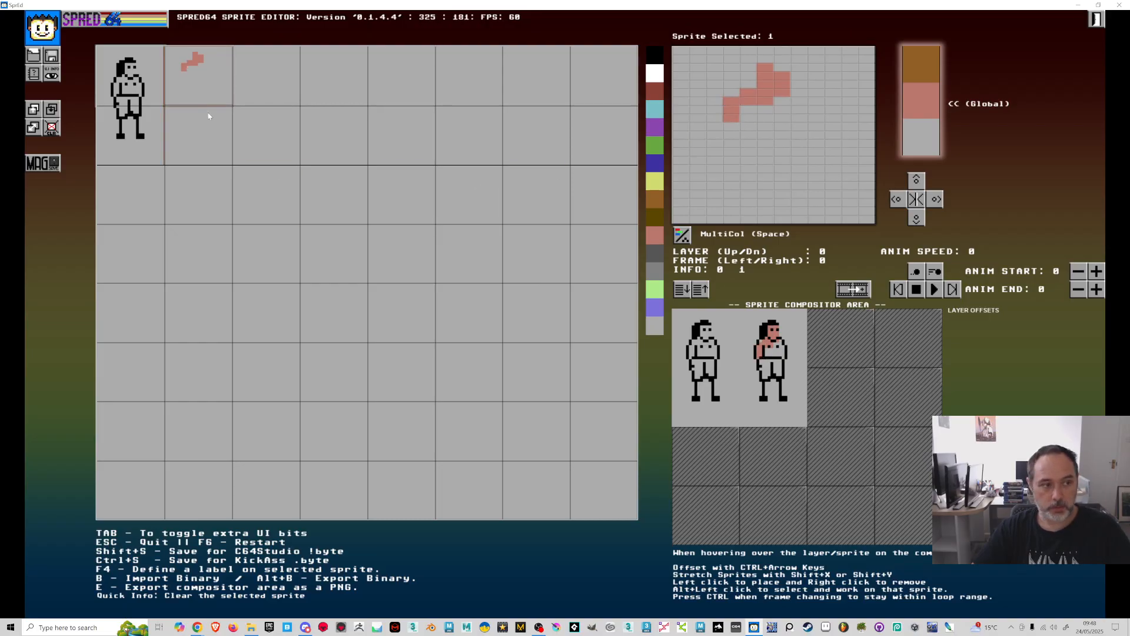
pyautogui.click(130, 97)
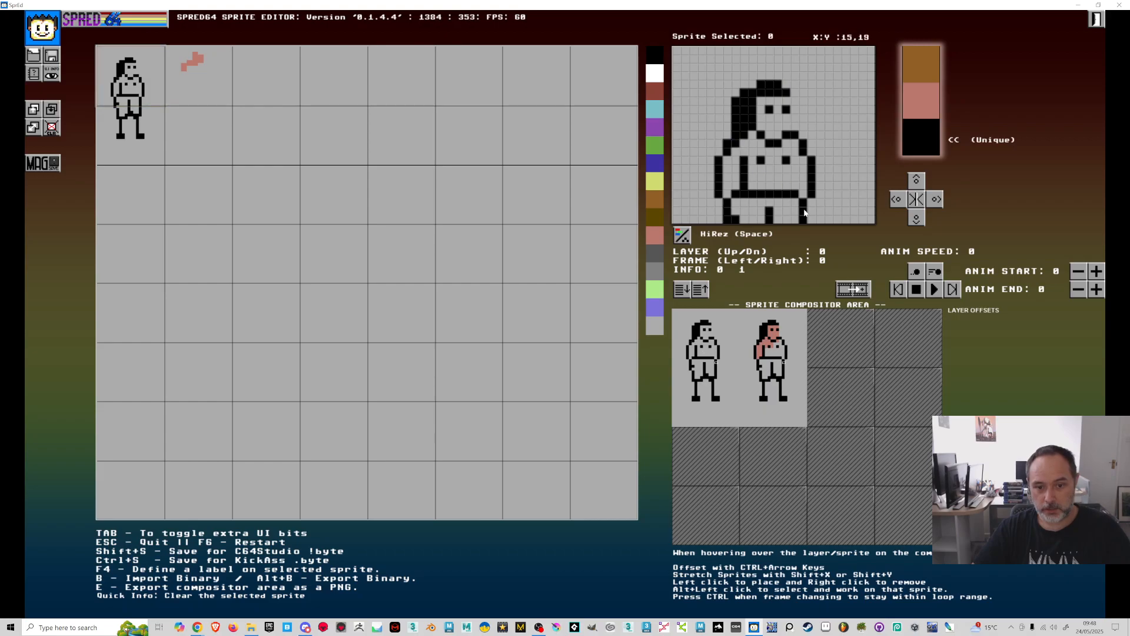
pyautogui.click(194, 94)
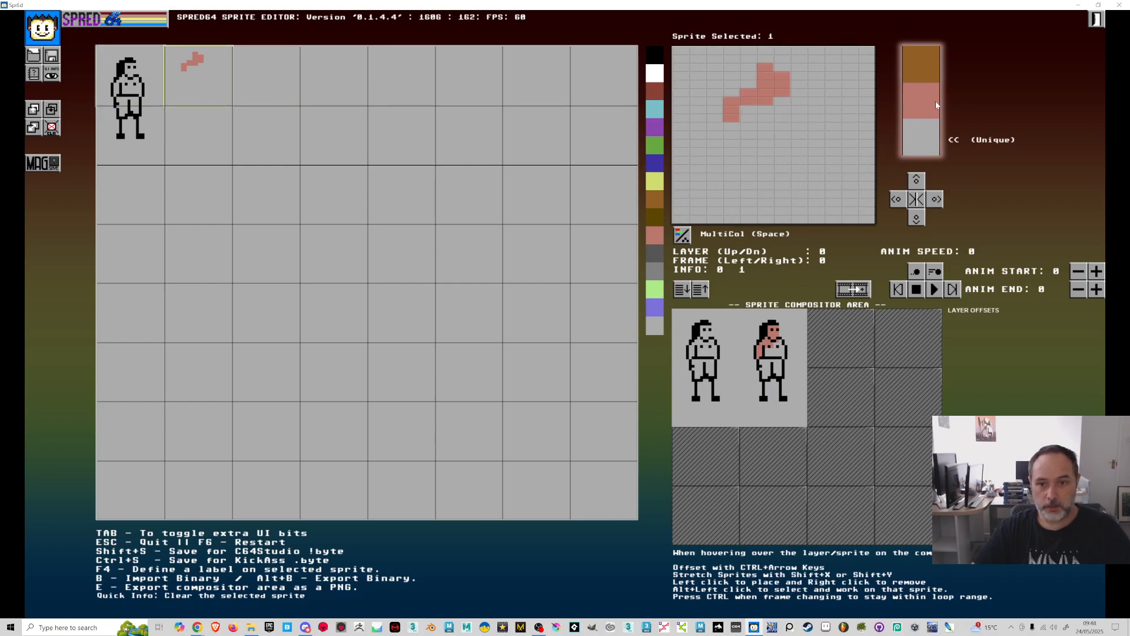
pyautogui.click(761, 120)
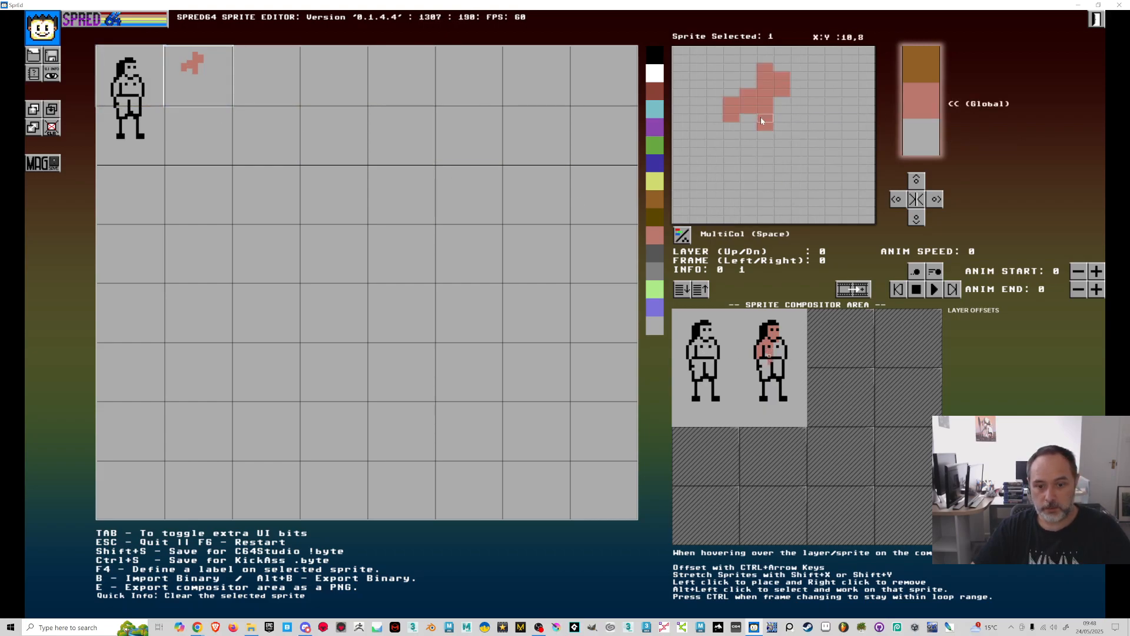
pyautogui.moveTo(789, 98); pyautogui.dragTo(791, 119)
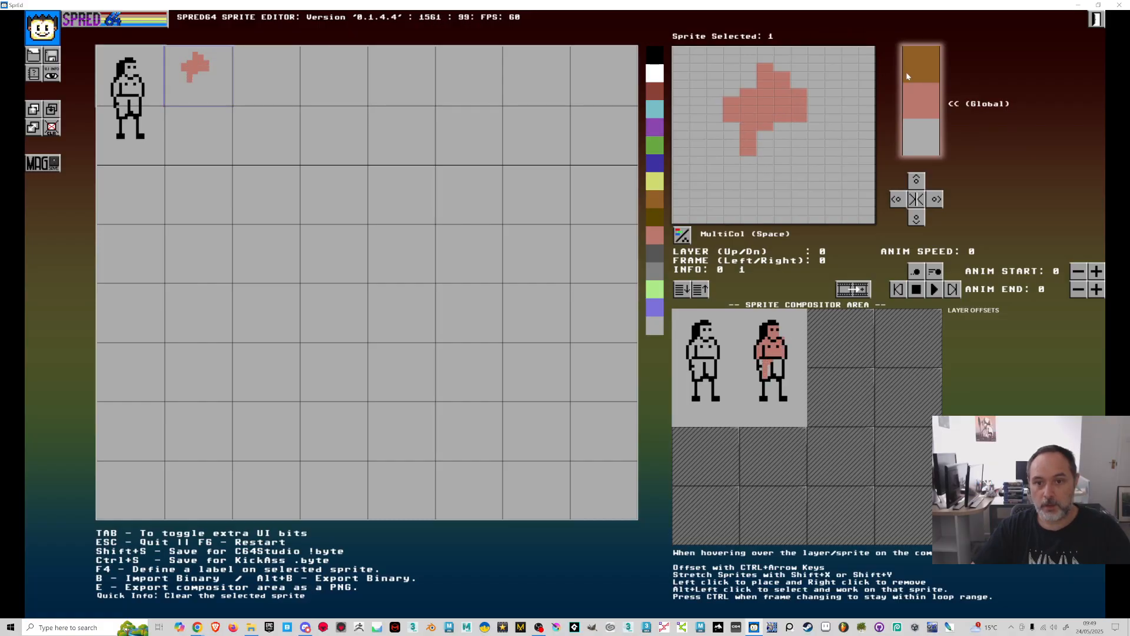
# Set sprite 1's unique colour to dark grey and fill the shorts with it beneath the pink torso
pyautogui.click(922, 135)
pyautogui.click(657, 253)
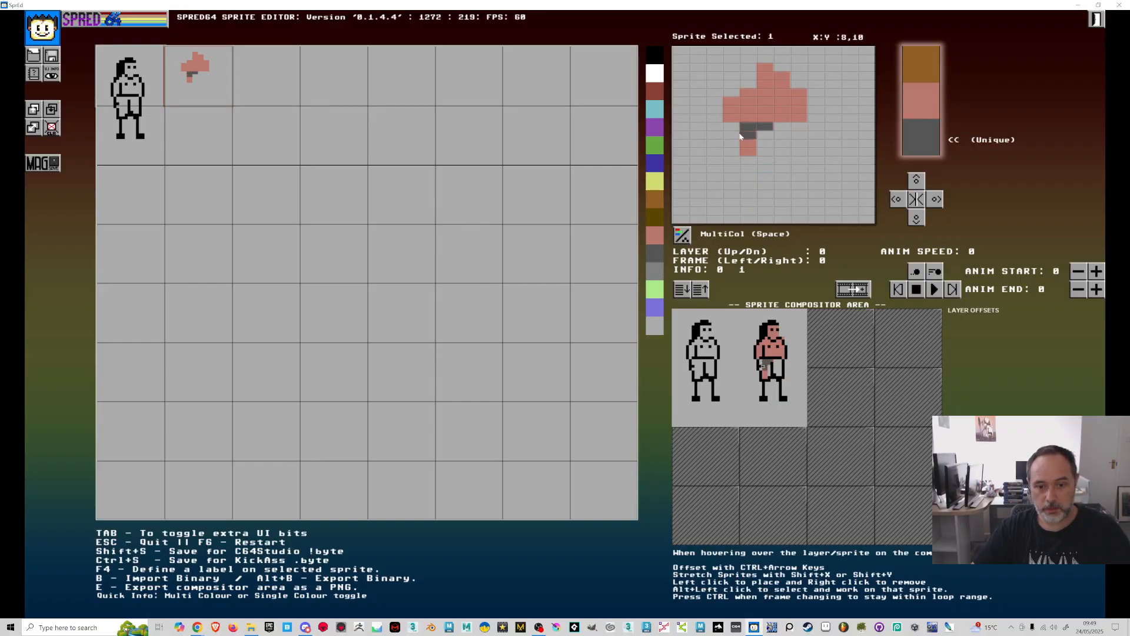
pyautogui.moveTo(747, 152)
pyautogui.mouseDown()
pyautogui.moveTo(763, 138)
pyautogui.moveTo(784, 147)
pyautogui.mouseUp()
pyautogui.click(783, 122)
# Shade the figure's rear arm in the global brown on sprite 1, erasing the stray pixel above the shoulder
pyautogui.click(915, 102)
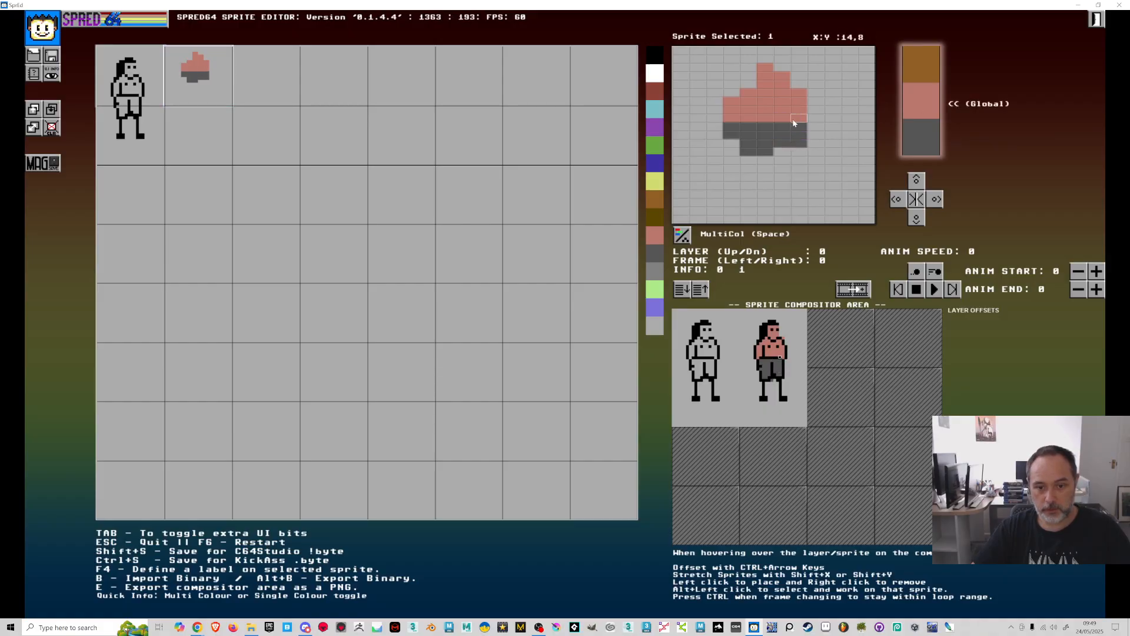
pyautogui.click(920, 66)
pyautogui.moveTo(799, 93); pyautogui.dragTo(799, 116)
pyautogui.click(799, 118)
pyautogui.rightClick(801, 91)
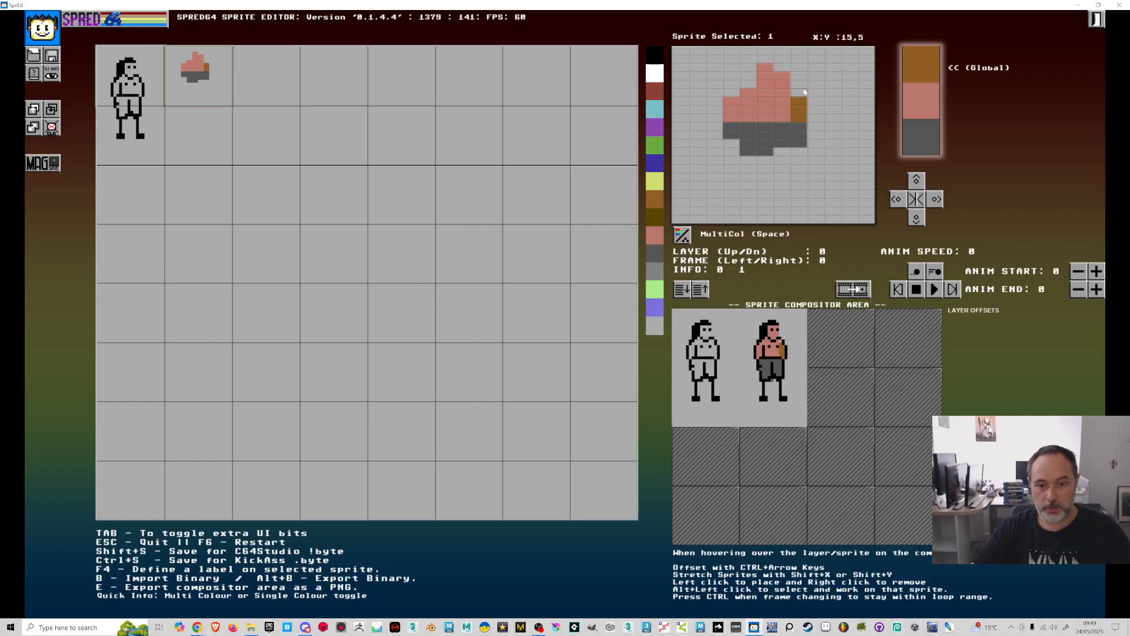
# Add the face edge and inner arm line to sprite 0's outline, and extend the front hand in pink on sprite 1
pyautogui.click(147, 90)
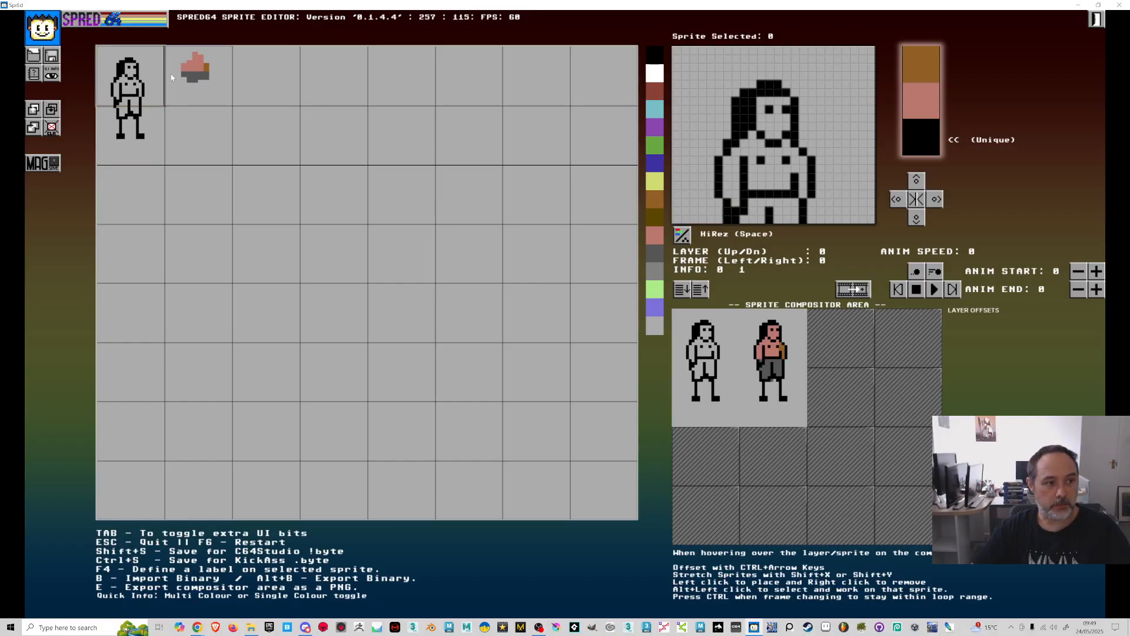
pyautogui.click(197, 83)
pyautogui.click(925, 101)
pyautogui.click(733, 125)
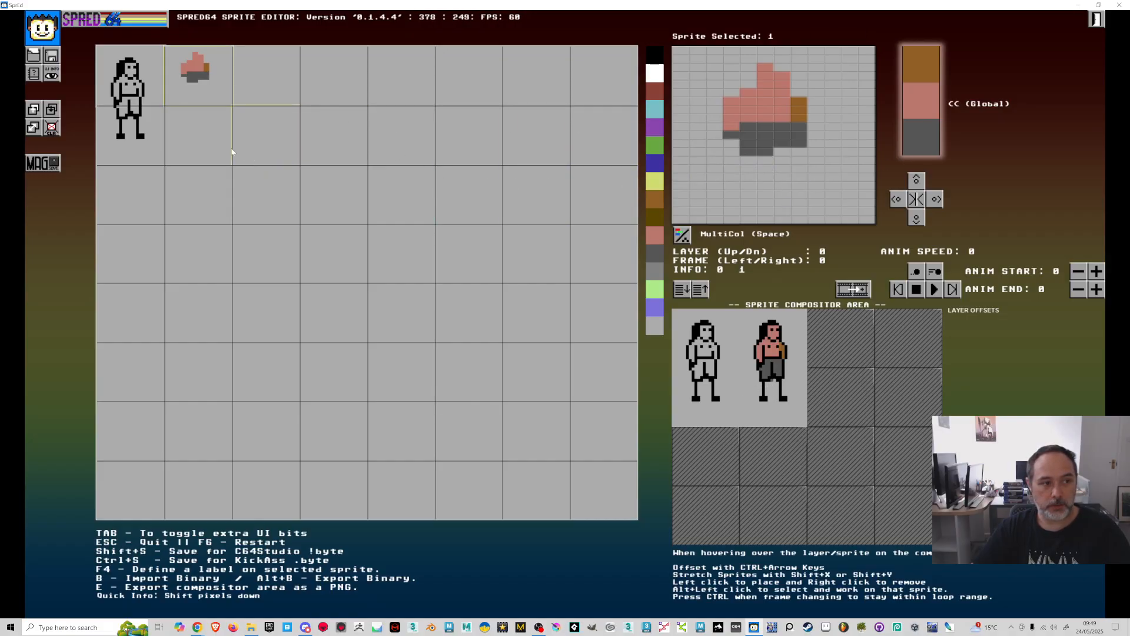
# Draw rounded black boot outlines around both lower legs on sprite 8 and erase the leg lines inside them
pyautogui.click(144, 132)
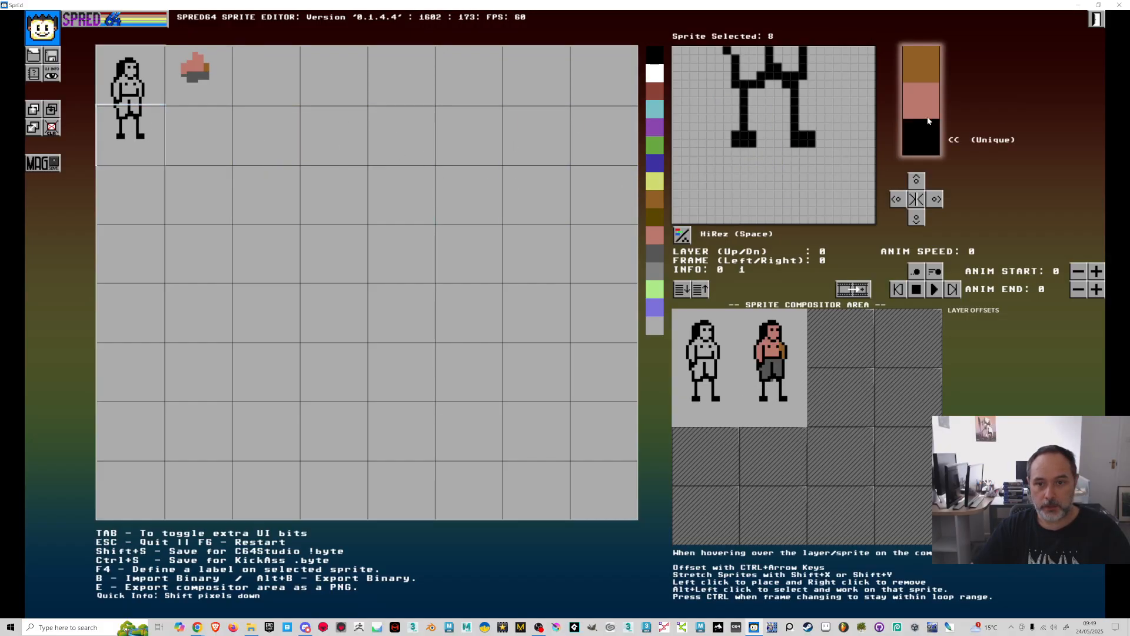
pyautogui.moveTo(737, 105)
pyautogui.mouseDown()
pyautogui.moveTo(763, 111)
pyautogui.moveTo(758, 124)
pyautogui.moveTo(722, 108)
pyautogui.moveTo(728, 130)
pyautogui.moveTo(777, 131)
pyautogui.mouseUp()
pyautogui.rightClick(743, 117)
pyautogui.click(785, 104)
pyautogui.click(803, 101)
pyautogui.click(811, 109)
pyautogui.click(803, 125)
pyautogui.click(811, 118)
pyautogui.click(786, 134)
pyautogui.rightClick(794, 109)
pyautogui.rightClick(794, 117)
pyautogui.rightClick(795, 124)
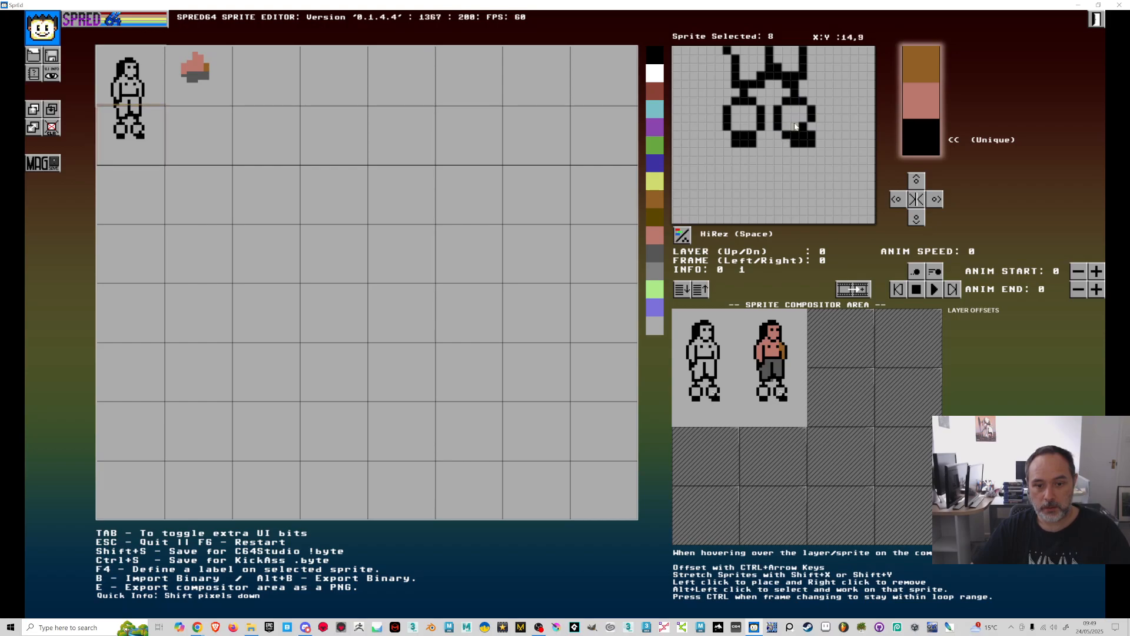
# Fill both boots in dark grey on sprite 1, erasing the pixels that spill outside the outline
pyautogui.click(196, 72)
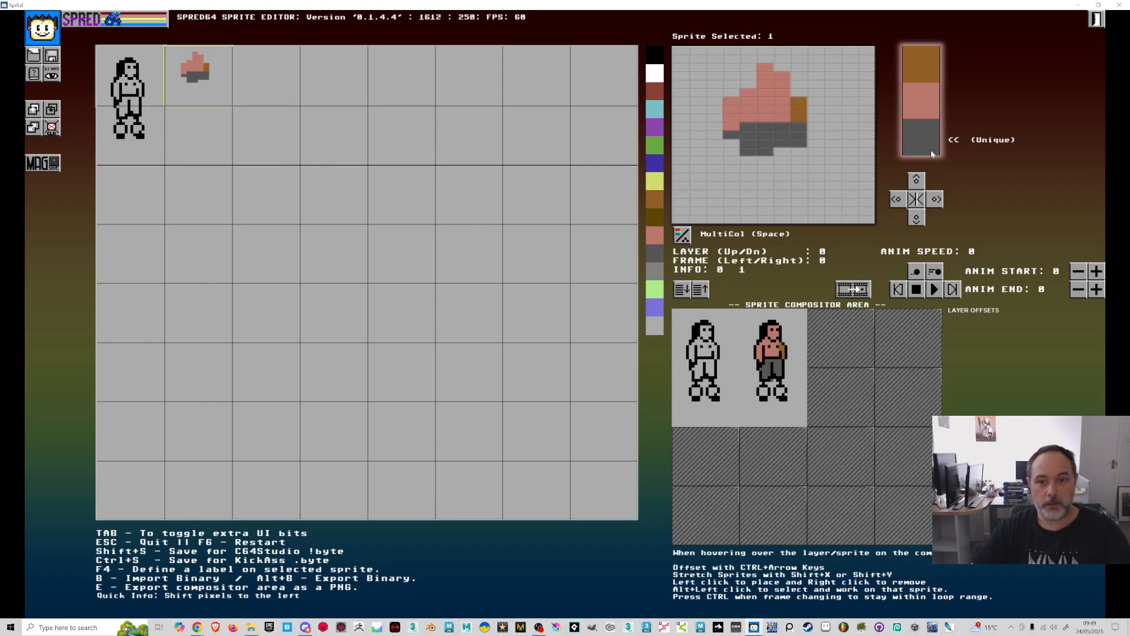
pyautogui.click(748, 176)
pyautogui.click(747, 185)
pyautogui.click(747, 168)
pyautogui.moveTo(731, 168); pyautogui.dragTo(731, 160)
pyautogui.rightClick(745, 185)
pyautogui.rightClick(729, 162)
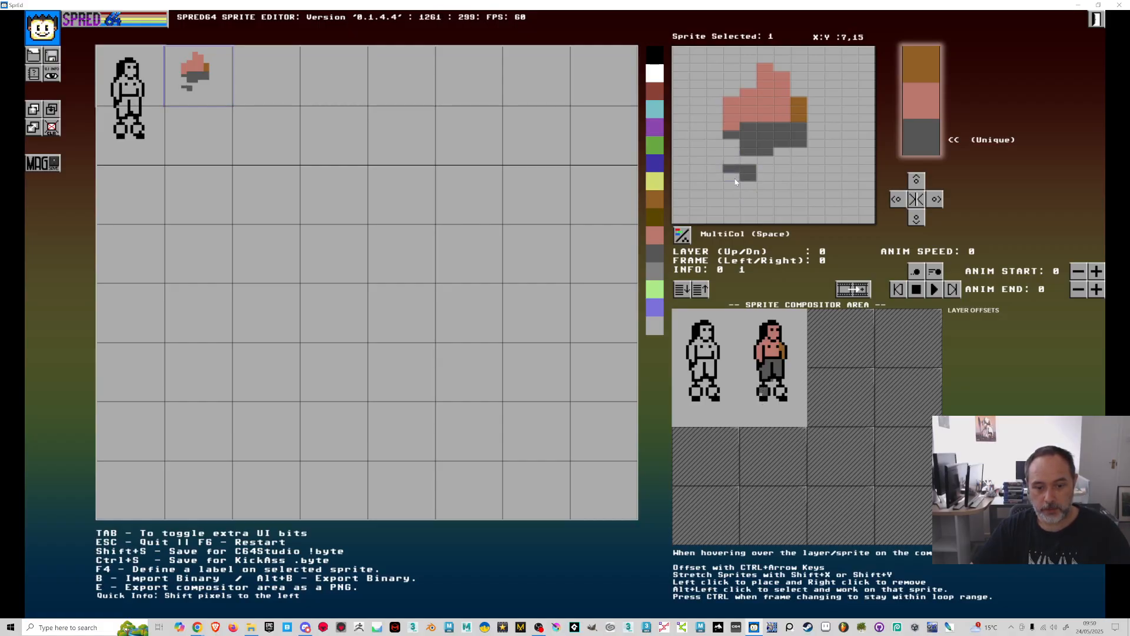
pyautogui.moveTo(787, 168); pyautogui.dragTo(792, 176)
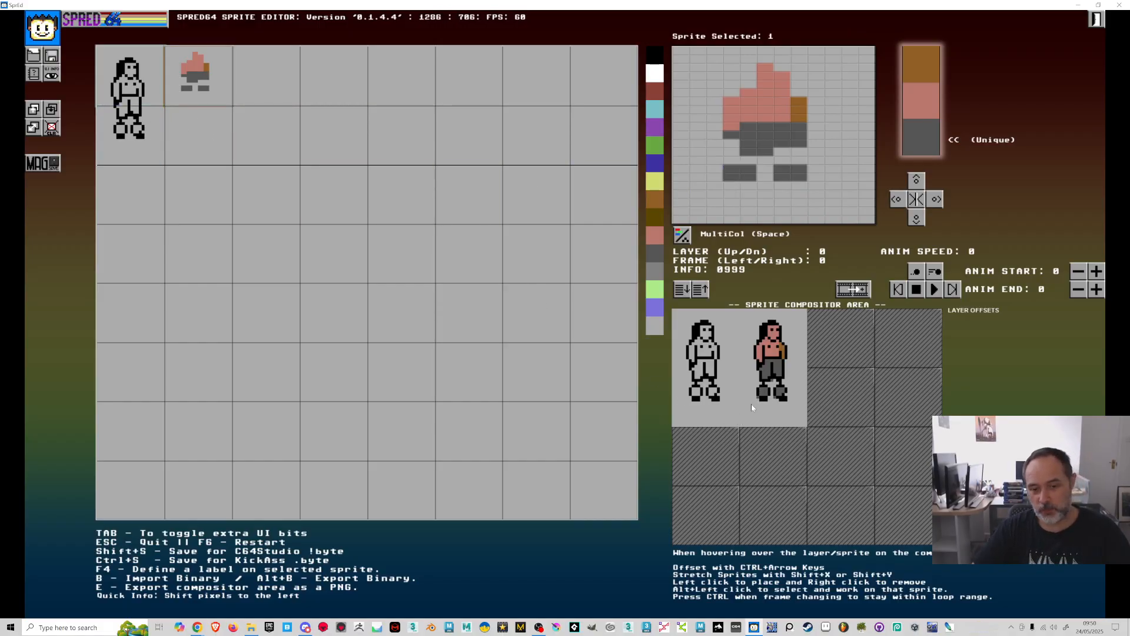
# Preview the character against other background colours such as black, blue, cyan, red and brown, and return to light grey
pyautogui.click(654, 57)
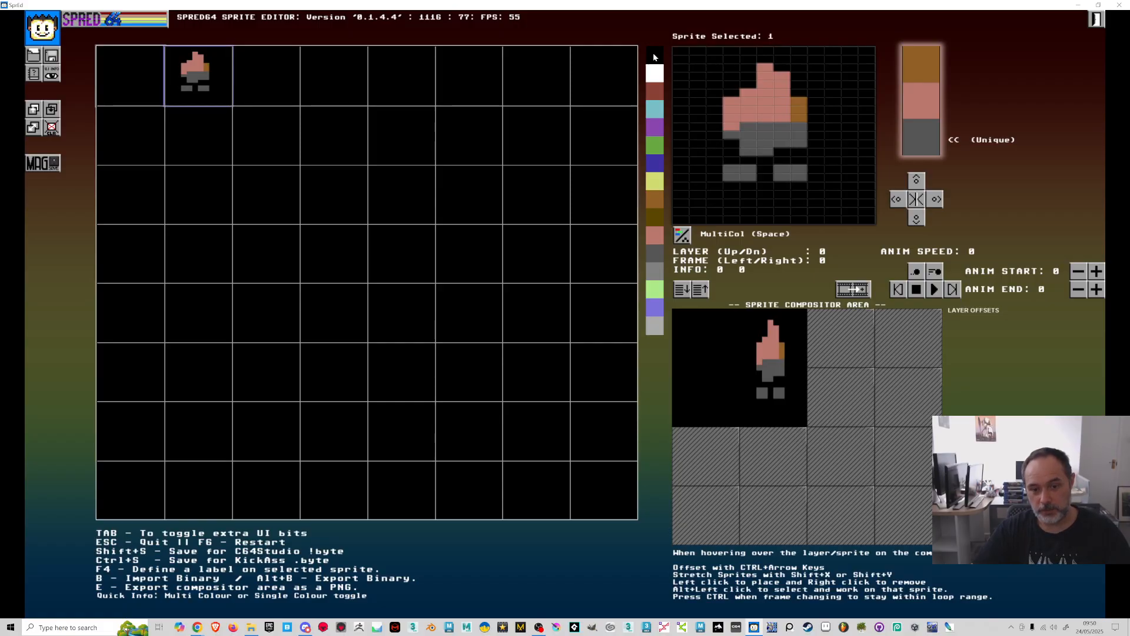
pyautogui.click(655, 170)
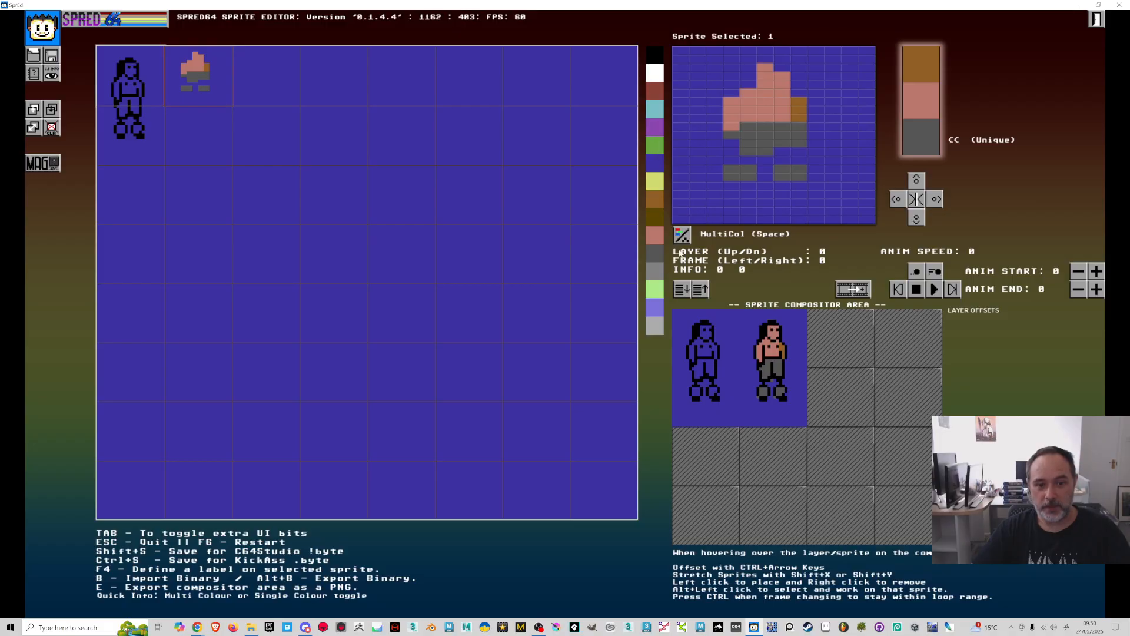
pyautogui.click(654, 260)
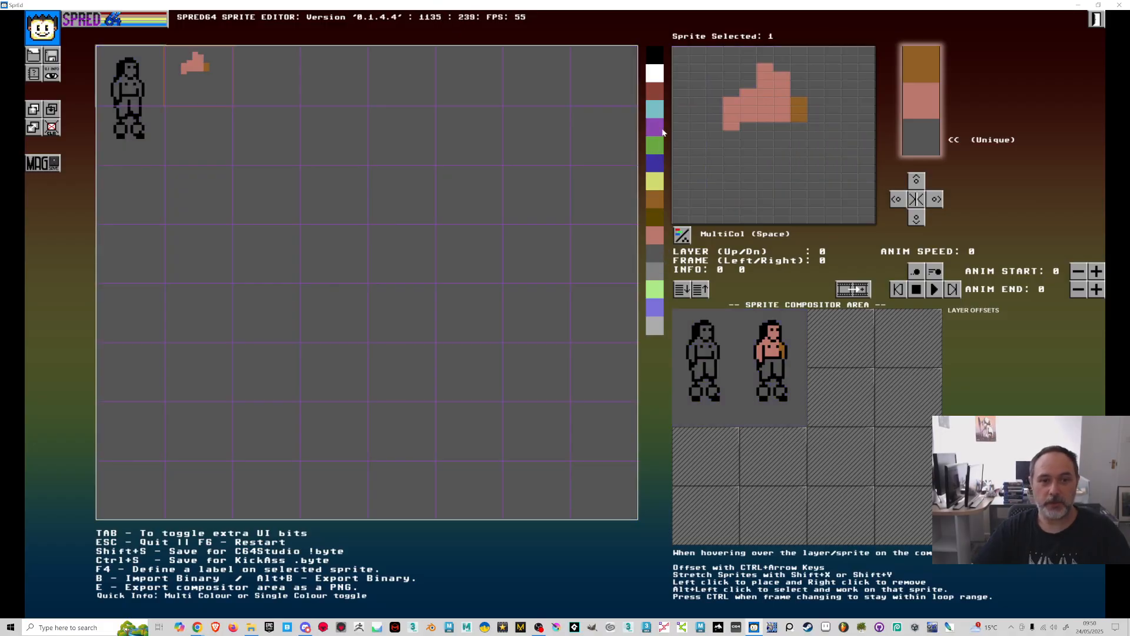
pyautogui.rightClick(657, 271)
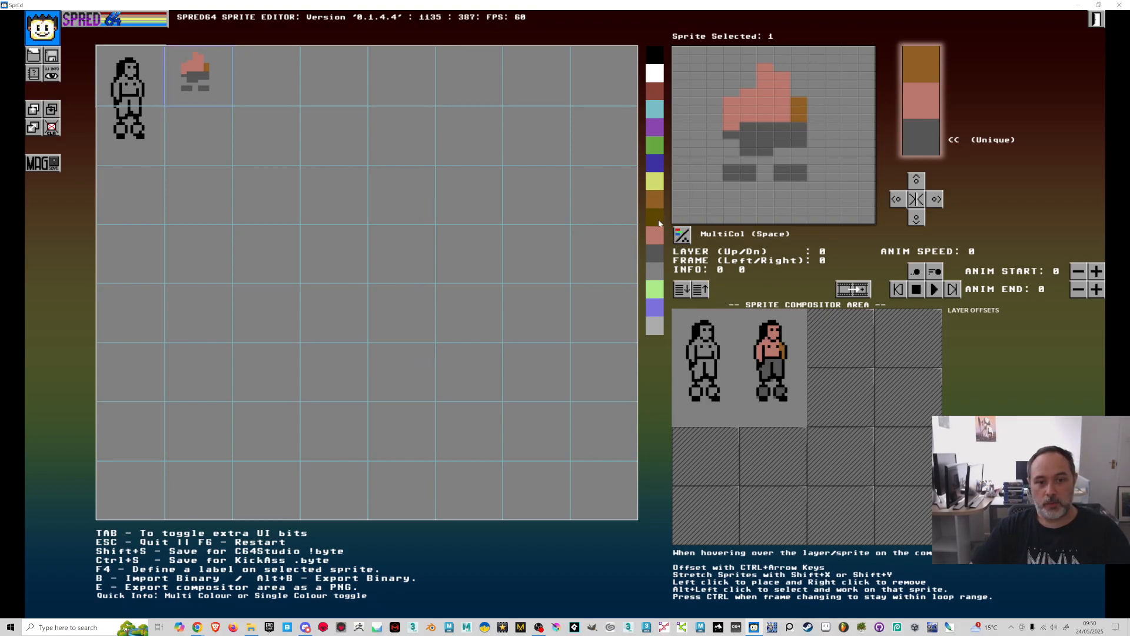
pyautogui.rightClick(653, 150)
pyautogui.rightClick(654, 110)
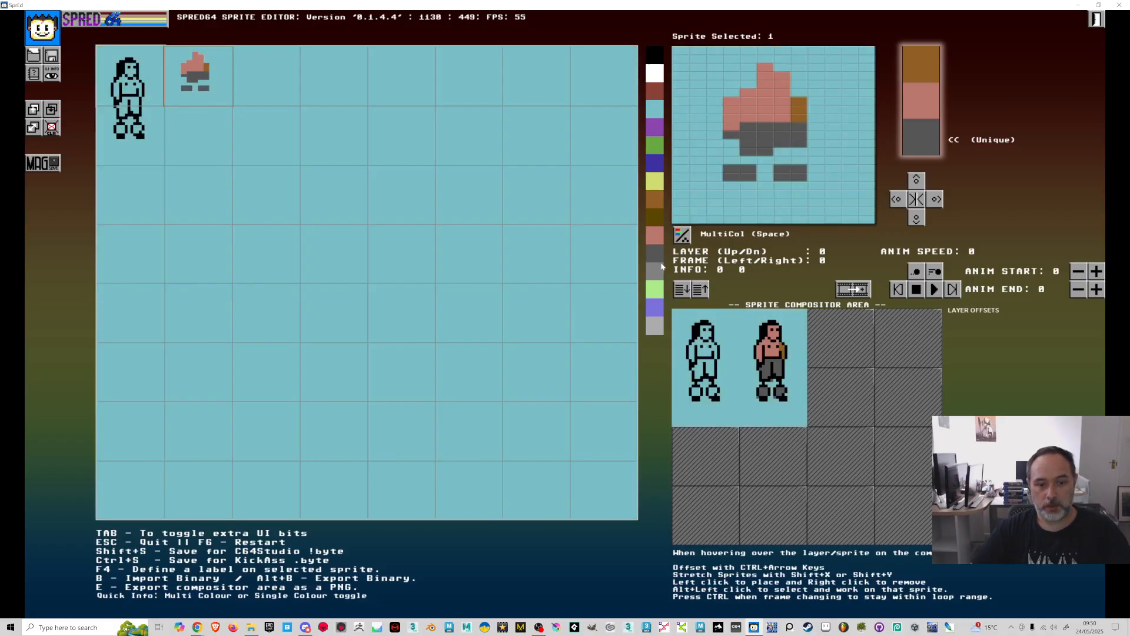
pyautogui.rightClick(654, 308)
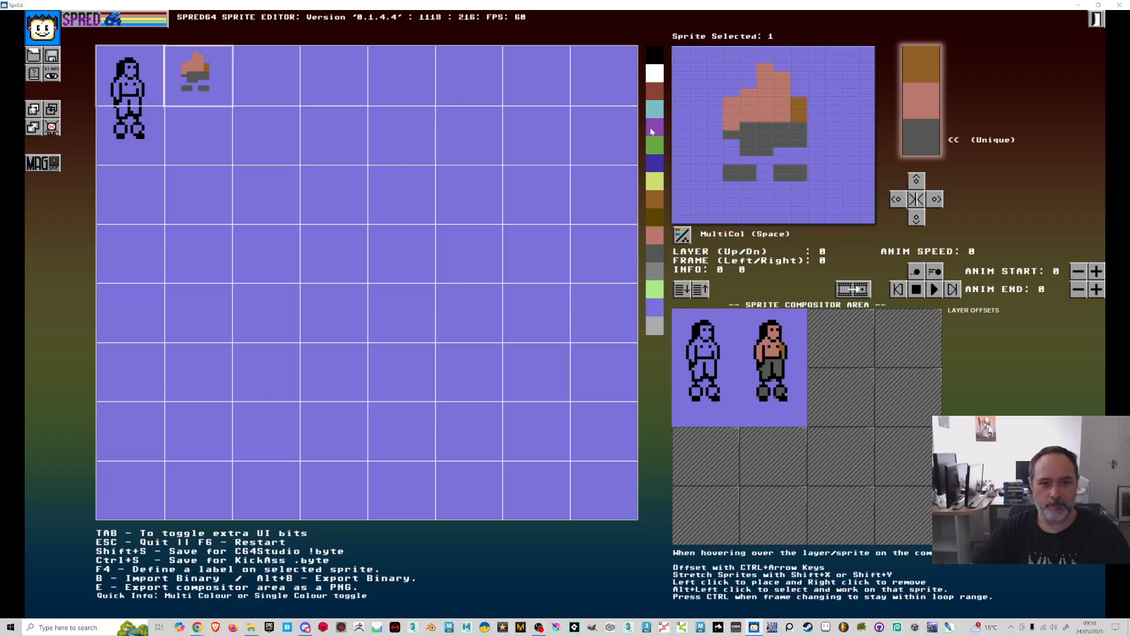
pyautogui.rightClick(655, 92)
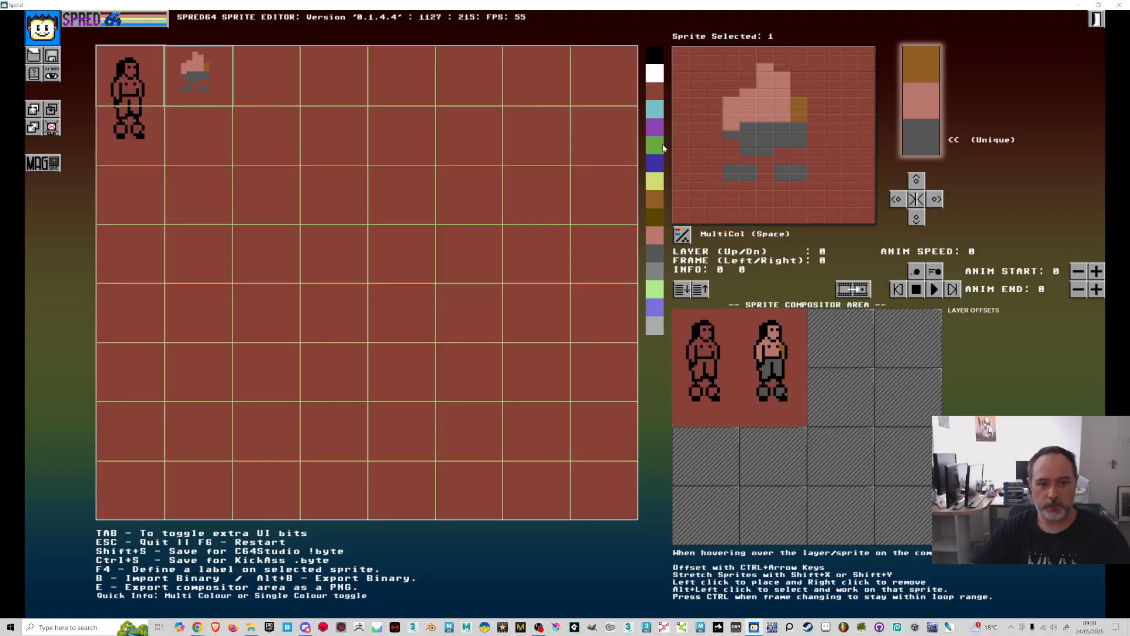
pyautogui.rightClick(651, 216)
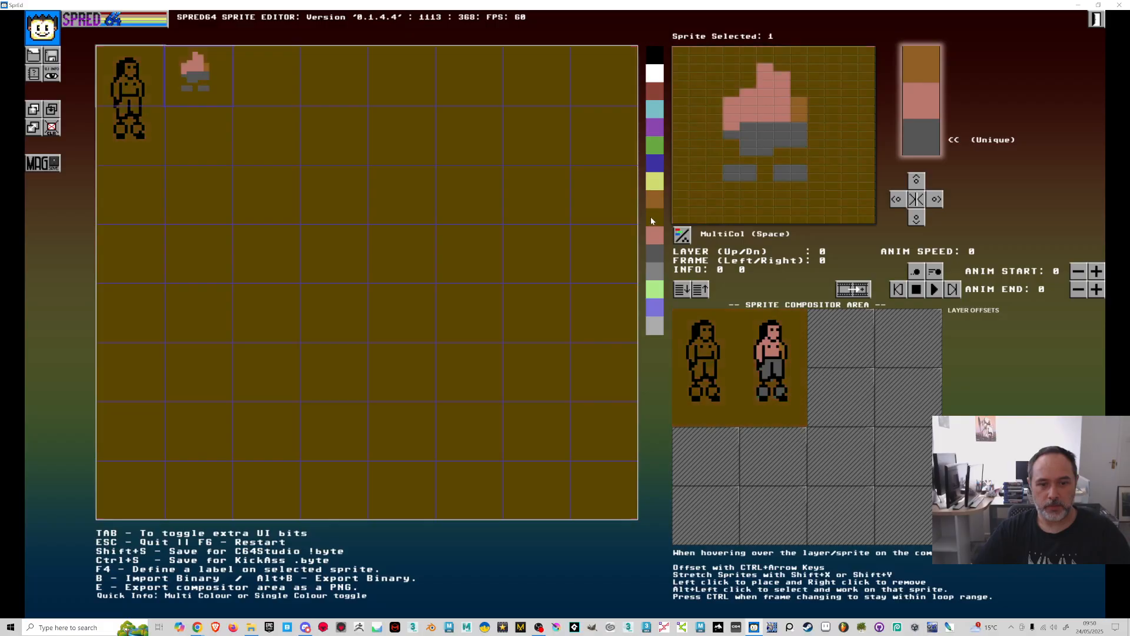
pyautogui.rightClick(657, 236)
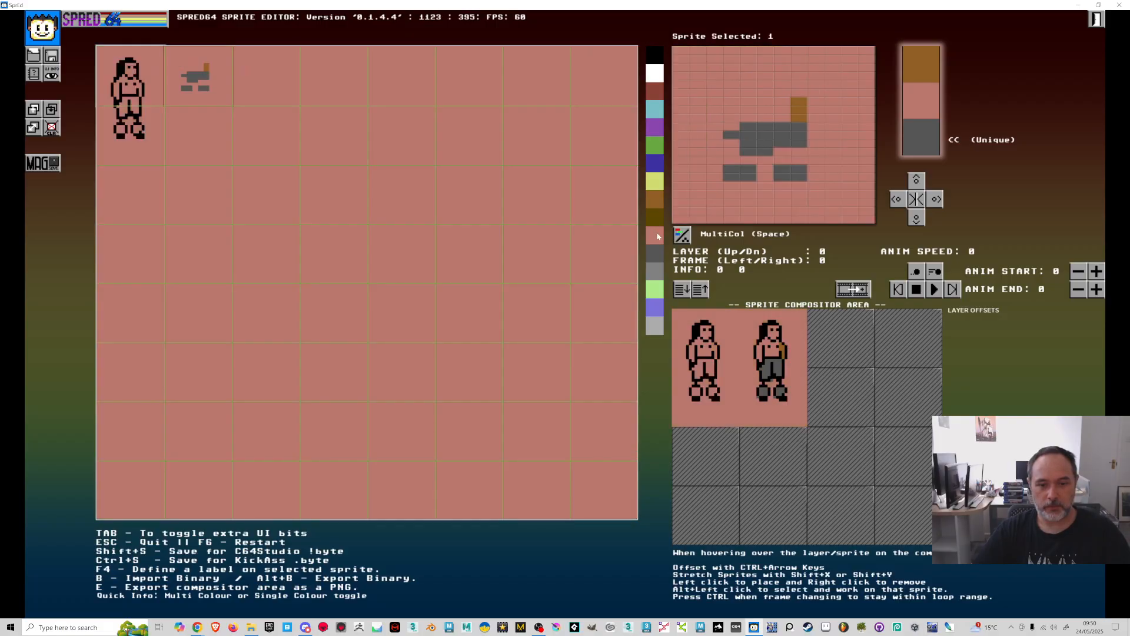
pyautogui.rightClick(659, 325)
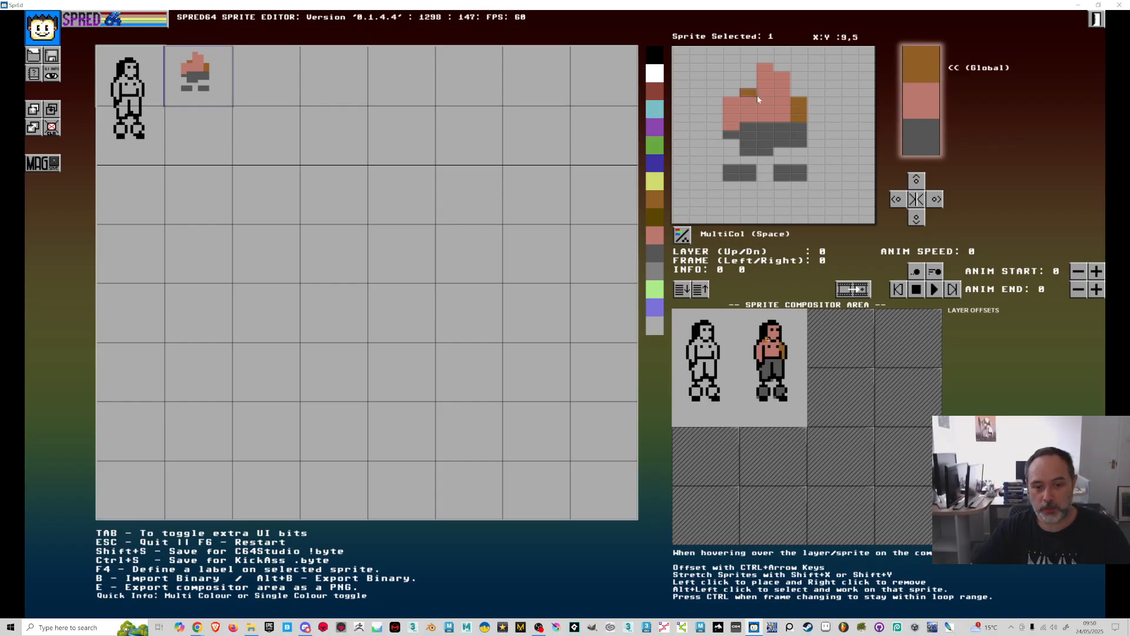
# Shade the shoulders and upper chest in brown on sprite 1, adding a pixel beside the front arm
pyautogui.moveTo(775, 97); pyautogui.dragTo(778, 94)
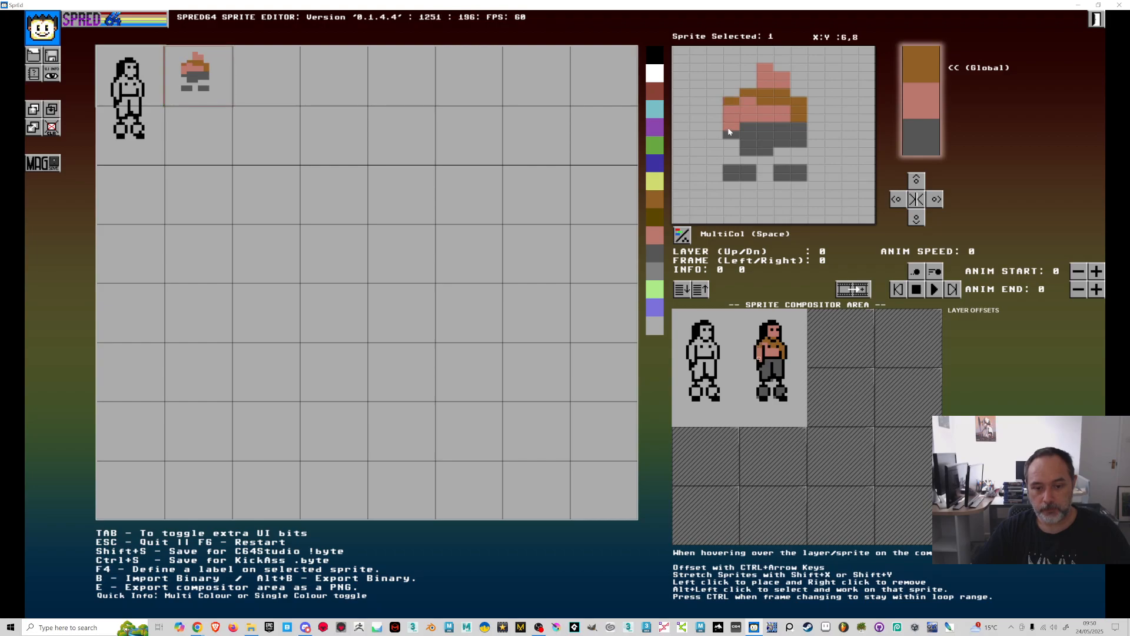
pyautogui.click(747, 115)
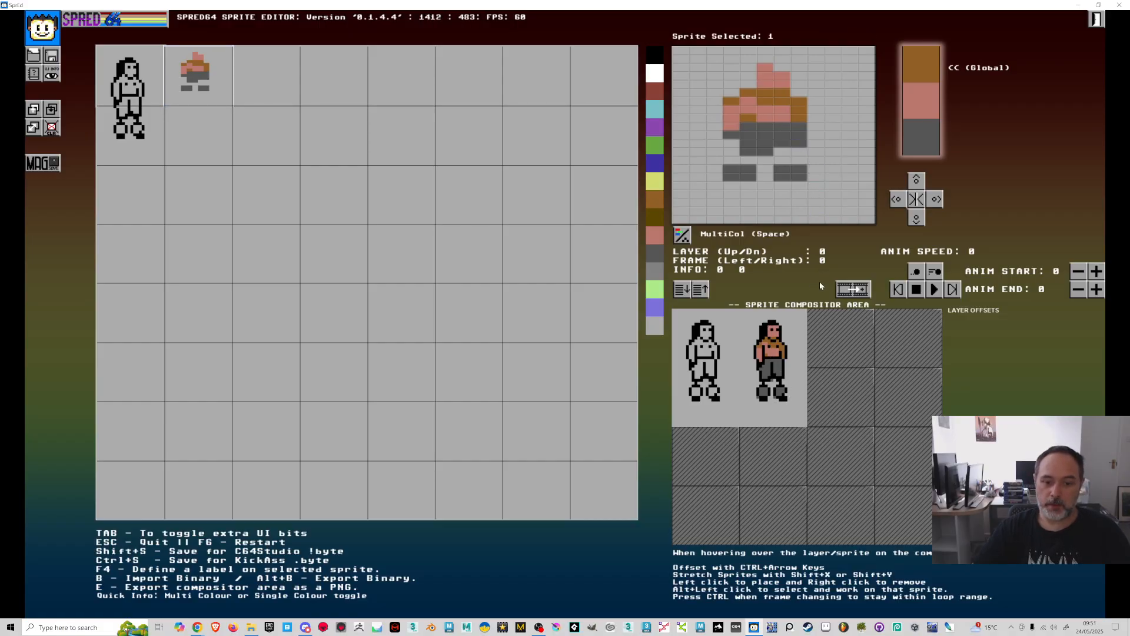
# Remove the inner leg line on sprites 0 and 8, then close the garment with a straight black hem and thicken the leg outlines below
pyautogui.click(137, 103)
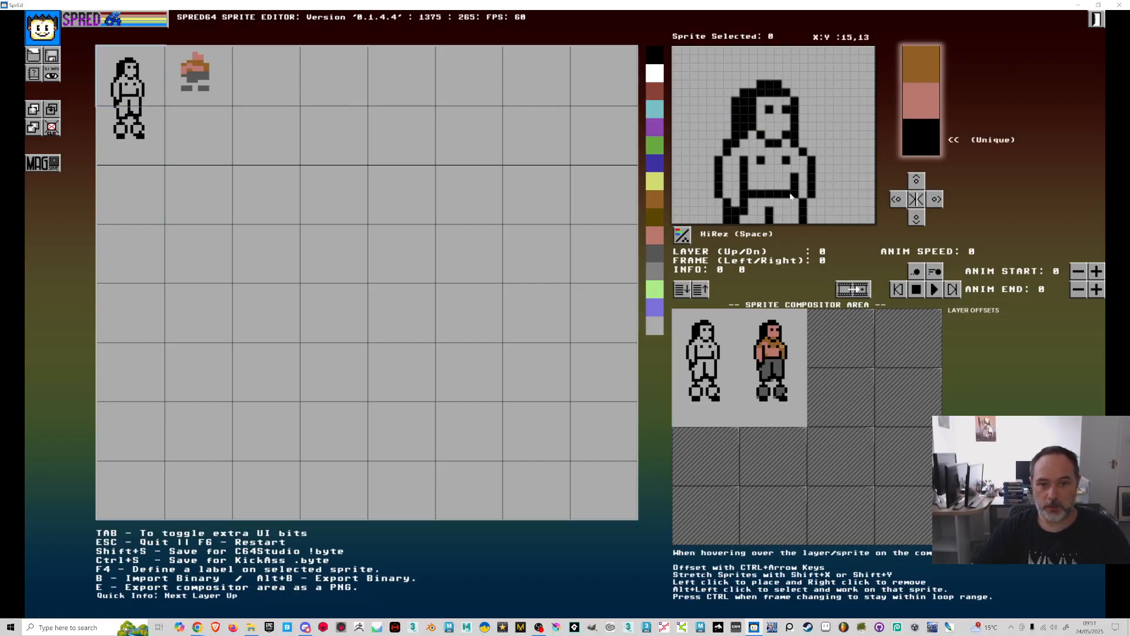
pyautogui.click(130, 136)
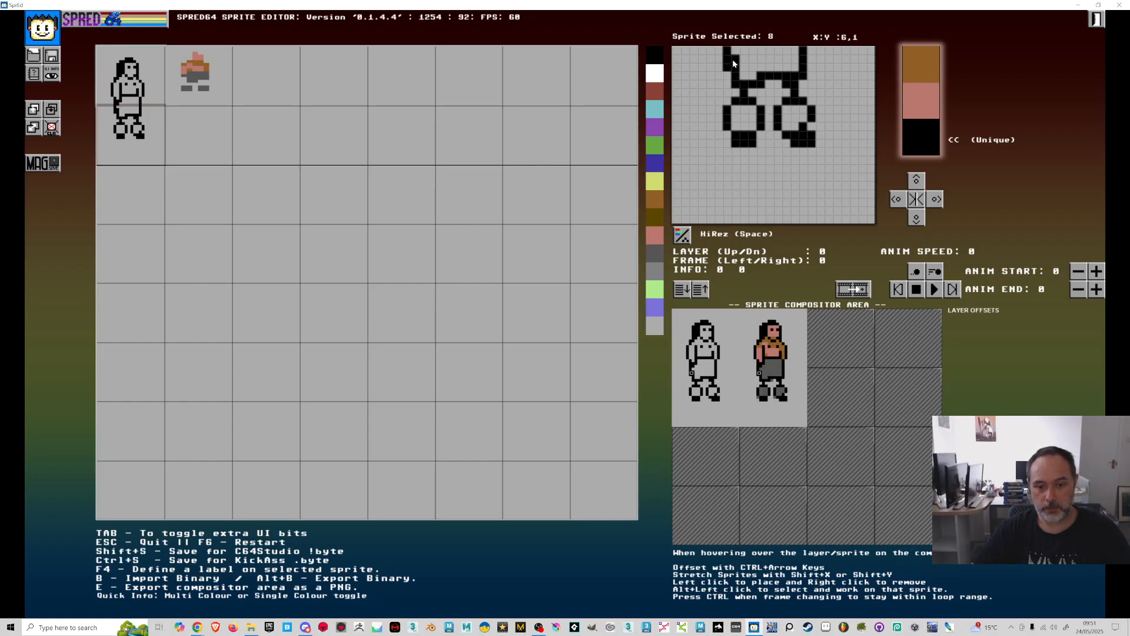
pyautogui.moveTo(737, 83)
pyautogui.mouseDown()
pyautogui.moveTo(751, 76)
pyautogui.moveTo(740, 98)
pyautogui.moveTo(750, 94)
pyautogui.mouseUp()
pyautogui.rightClick(746, 84)
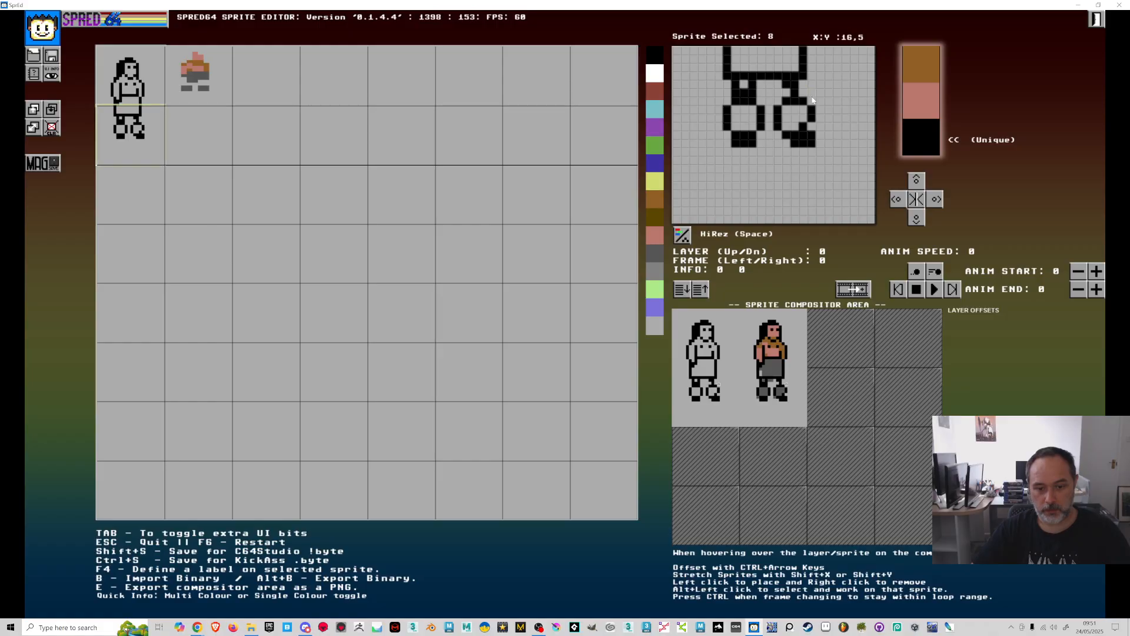
pyautogui.click(788, 93)
pyautogui.click(774, 84)
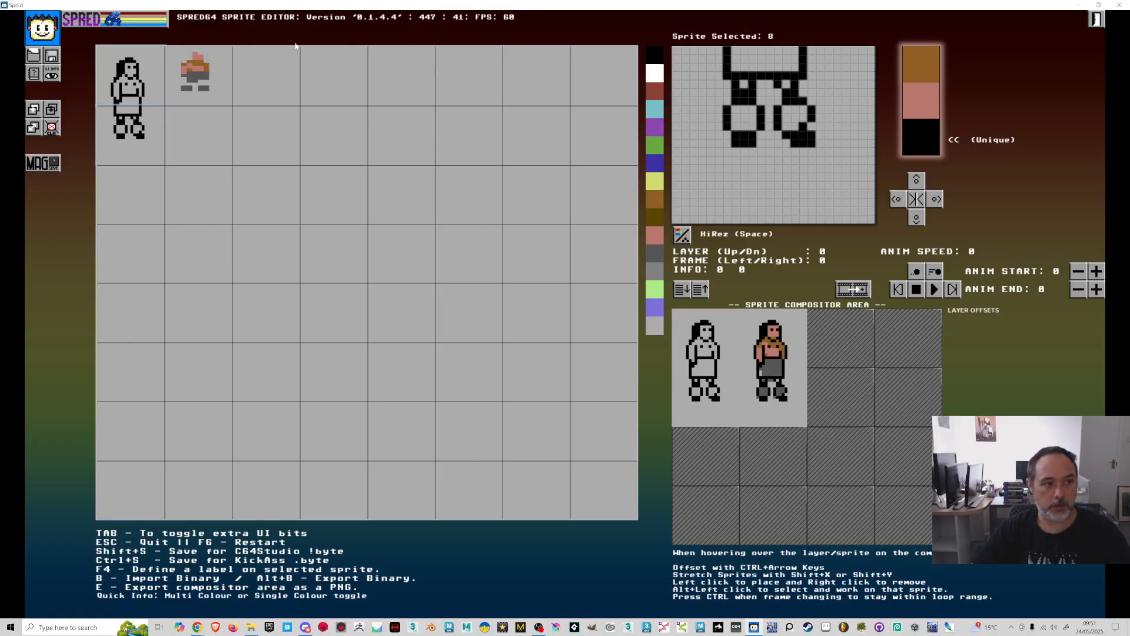
# Paint one leg below the hem pink and the other brown on sprite 1, and fill the garment's edge in dark grey
pyautogui.click(203, 79)
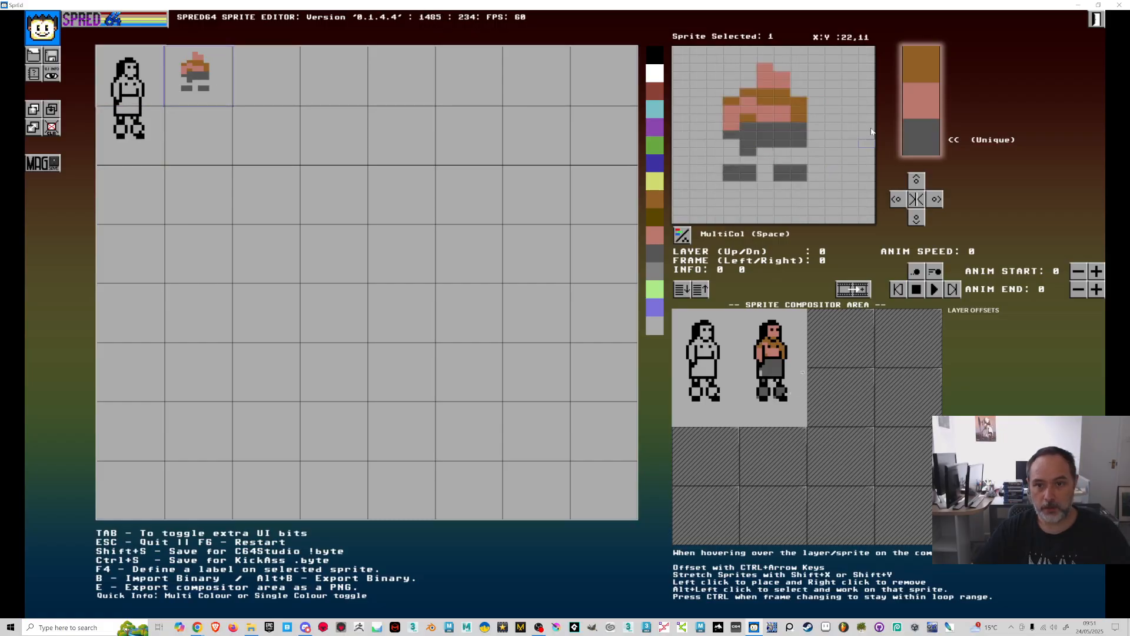
pyautogui.click(922, 101)
pyautogui.click(755, 154)
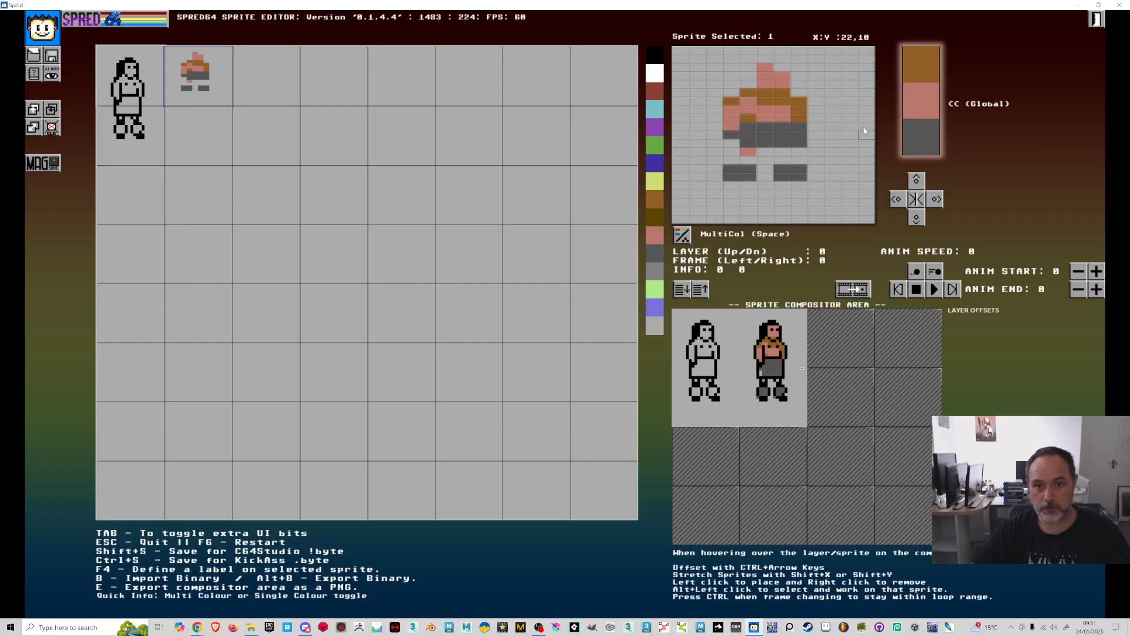
pyautogui.click(926, 63)
pyautogui.click(783, 155)
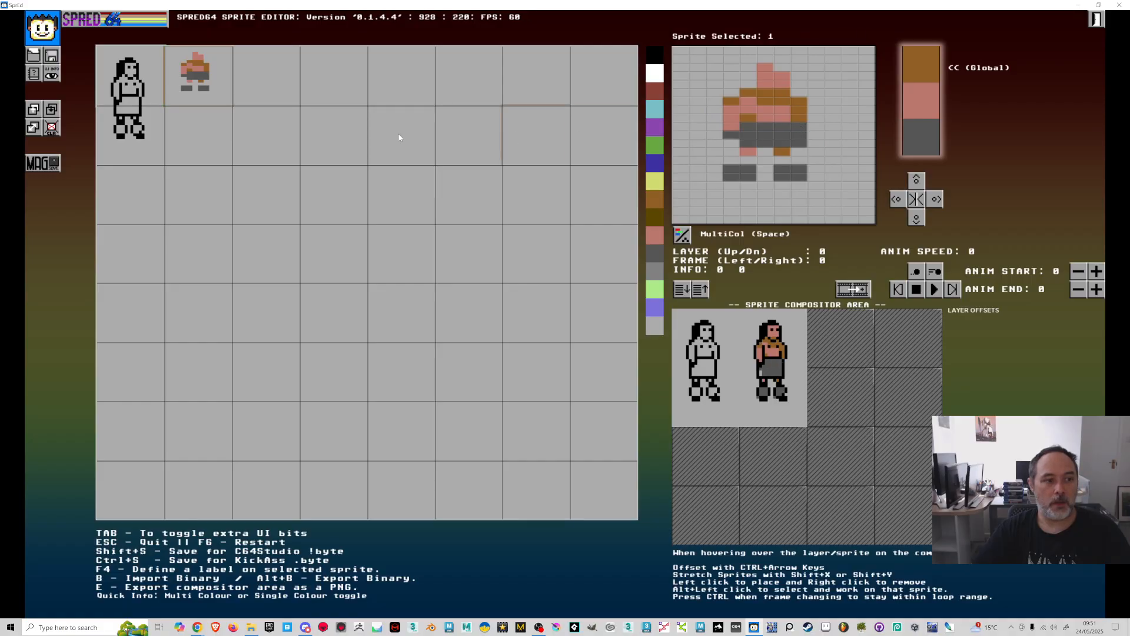
pyautogui.click(923, 136)
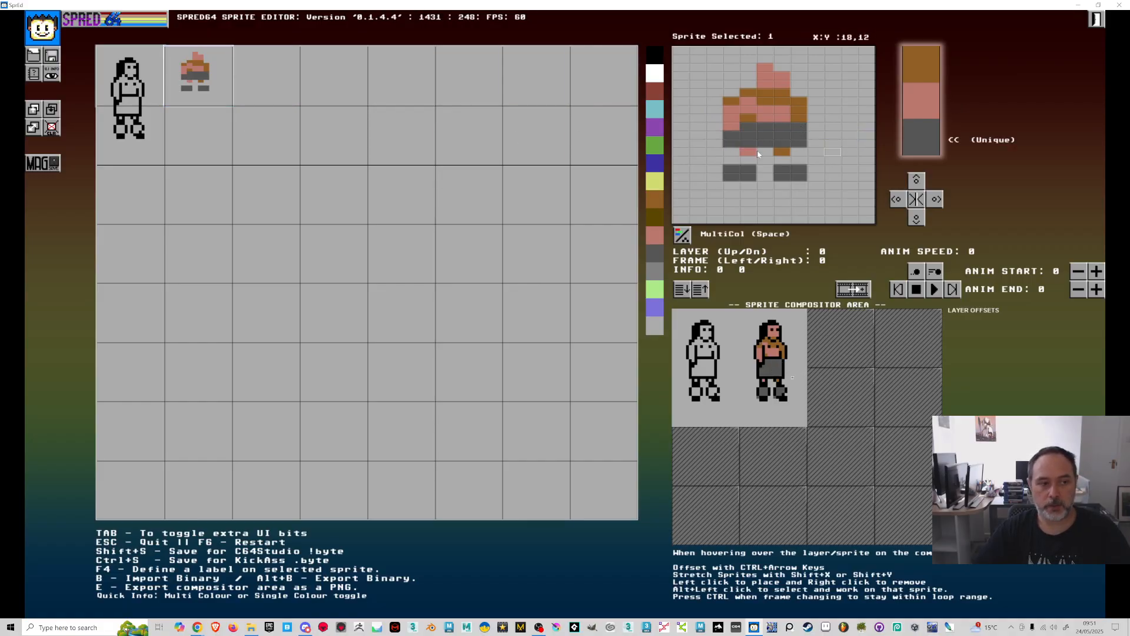
# Narrow the garment outline by one pixel at its sides on sprites 0 and 8, trimming the spilled dark grey on sprite 1
pyautogui.click(128, 102)
pyautogui.moveTo(797, 205); pyautogui.dragTo(796, 221)
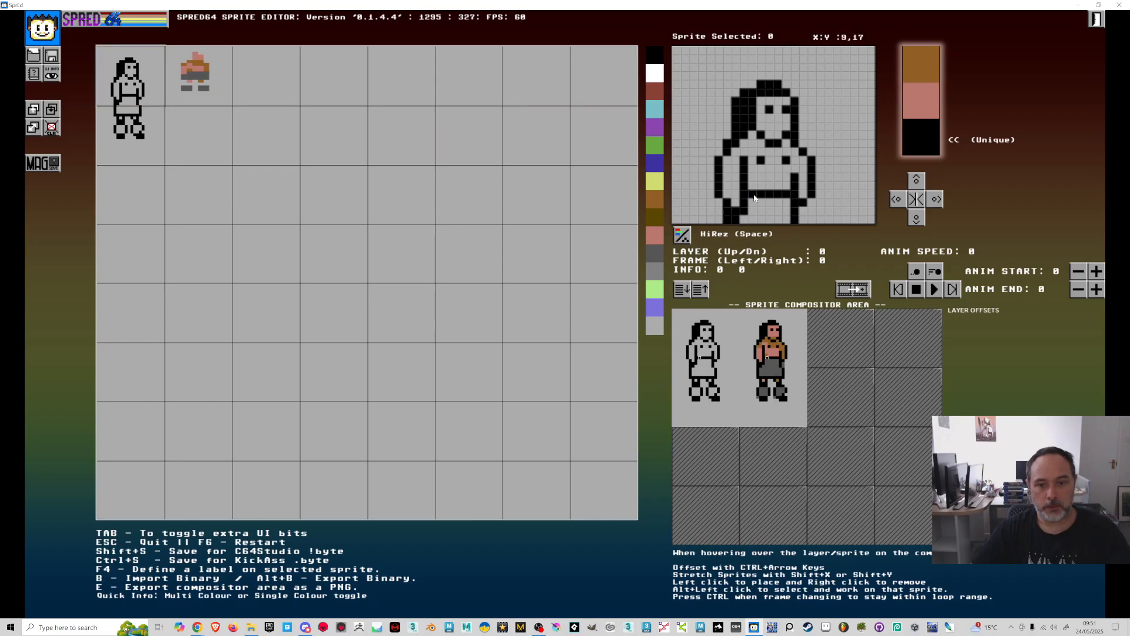
pyautogui.click(128, 133)
pyautogui.rightClick(803, 50)
pyautogui.moveTo(794, 50); pyautogui.dragTo(794, 67)
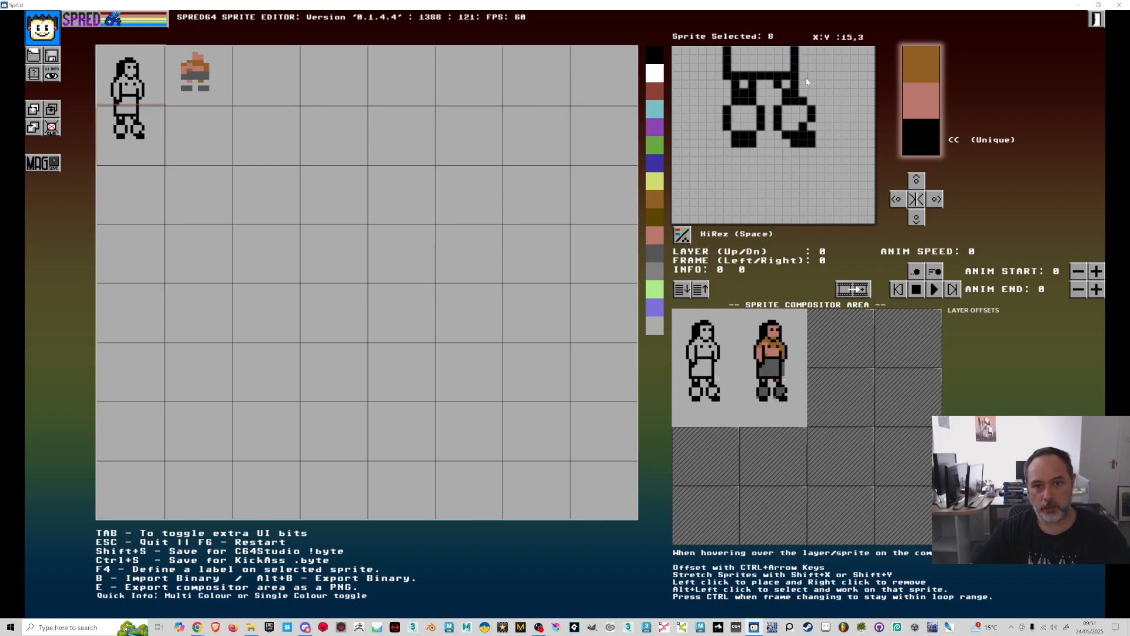
pyautogui.click(197, 76)
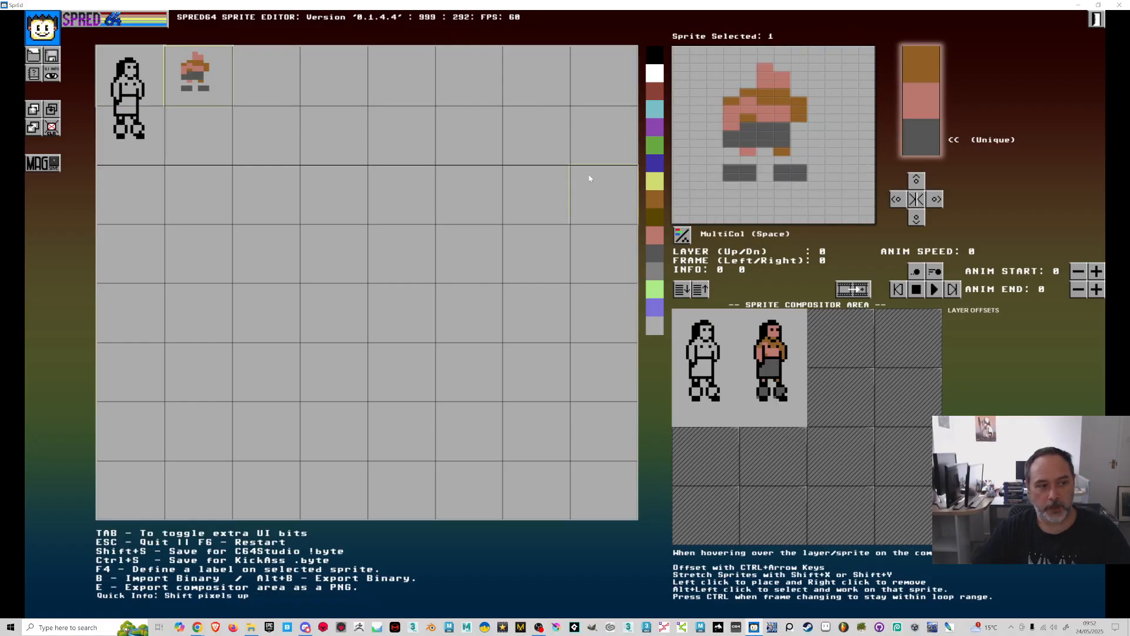
pyautogui.click(131, 134)
pyautogui.moveTo(735, 50)
pyautogui.mouseDown()
pyautogui.moveTo(723, 81)
pyautogui.moveTo(726, 48)
pyautogui.mouseUp()
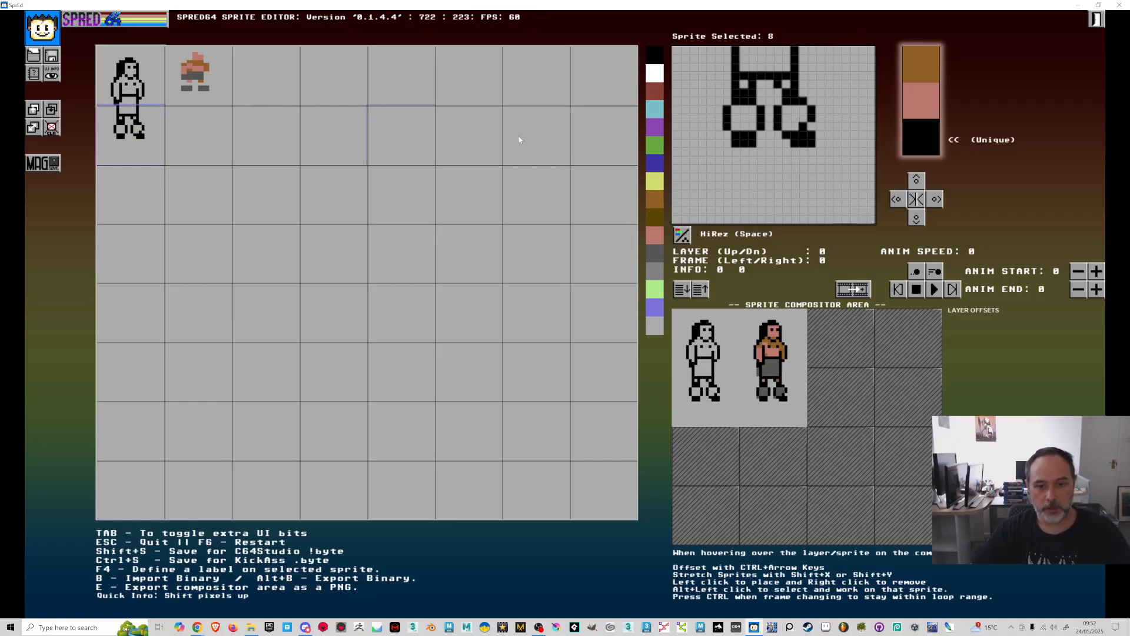
# Replace the straight hem on sprite 8 with diagonal black lines that form a pointed loincloth between the thighs
pyautogui.moveTo(762, 74); pyautogui.dragTo(749, 57)
pyautogui.click(743, 51)
pyautogui.click(776, 59)
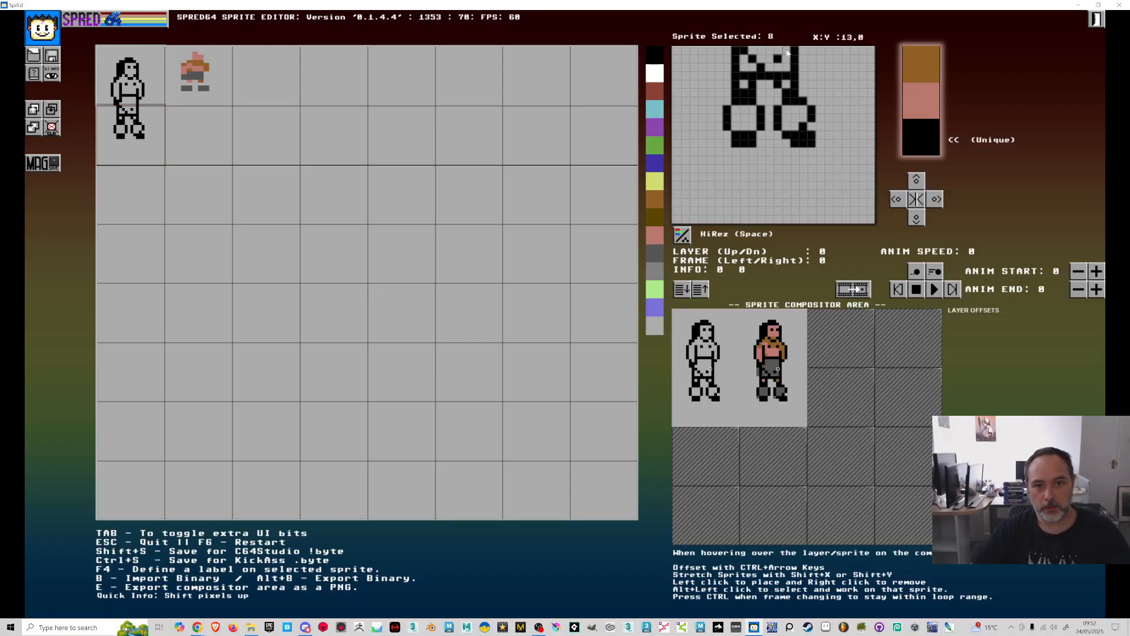
pyautogui.click(775, 67)
pyautogui.rightClick(749, 74)
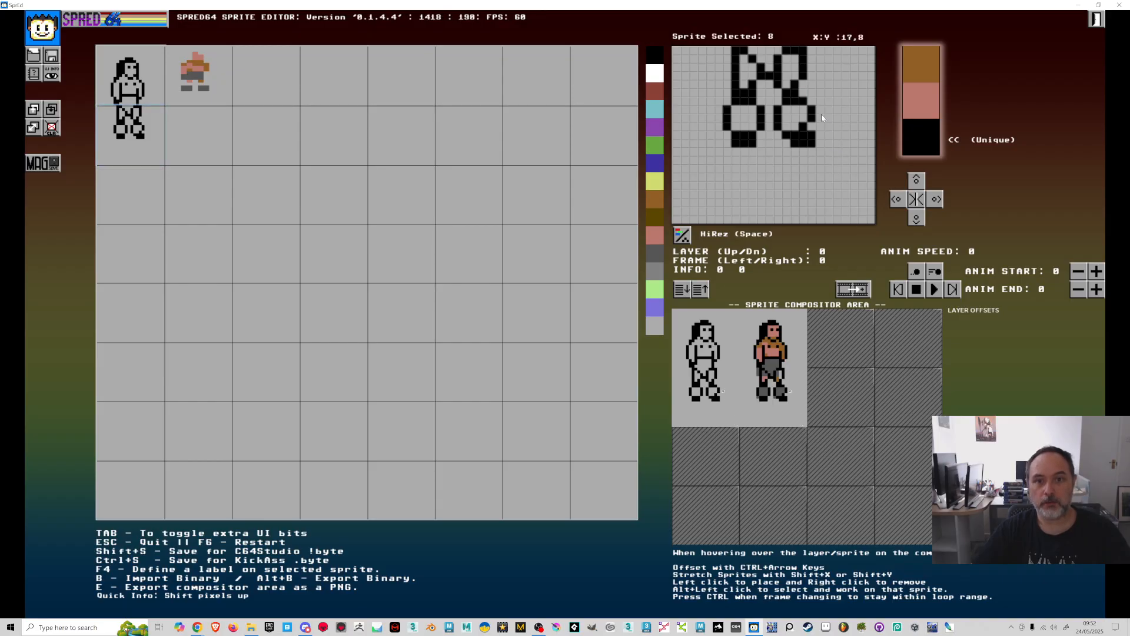
# Paint the exposed thighs pink on sprite 1, restore dark grey at the hips and widen the hip outline on sprite 0
pyautogui.click(195, 82)
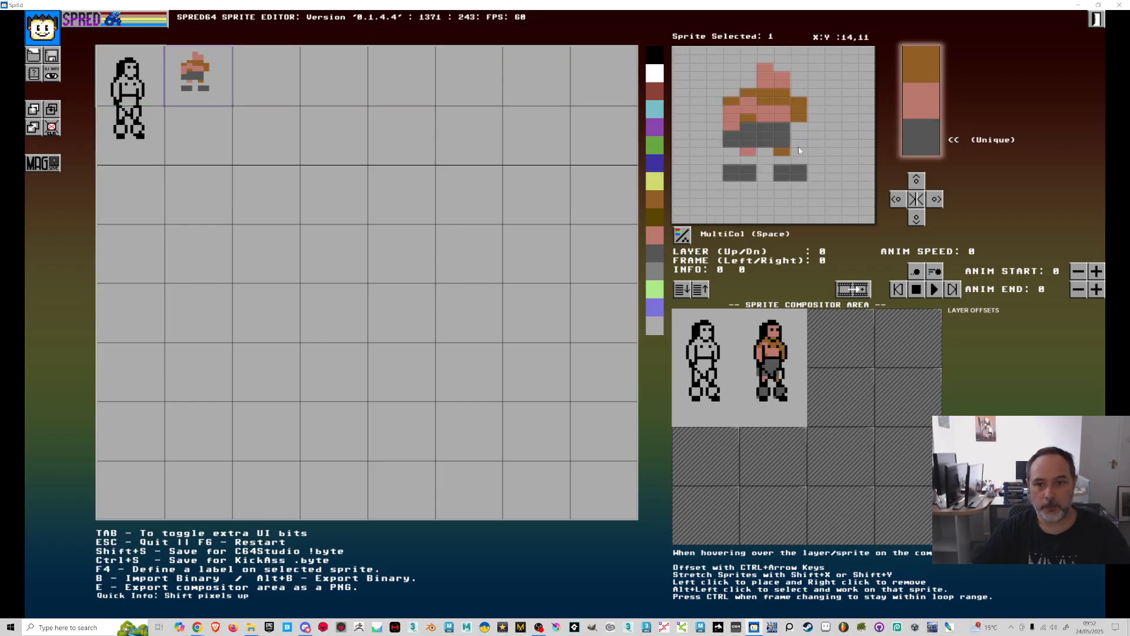
pyautogui.click(917, 102)
pyautogui.rightClick(731, 145)
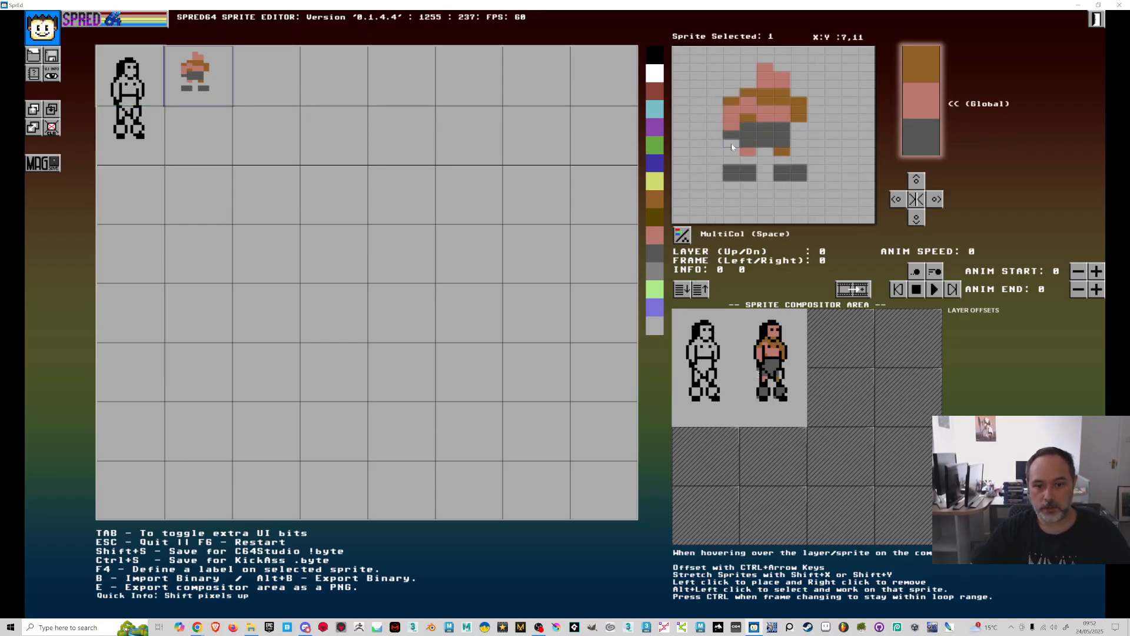
pyautogui.moveTo(746, 135); pyautogui.dragTo(794, 151)
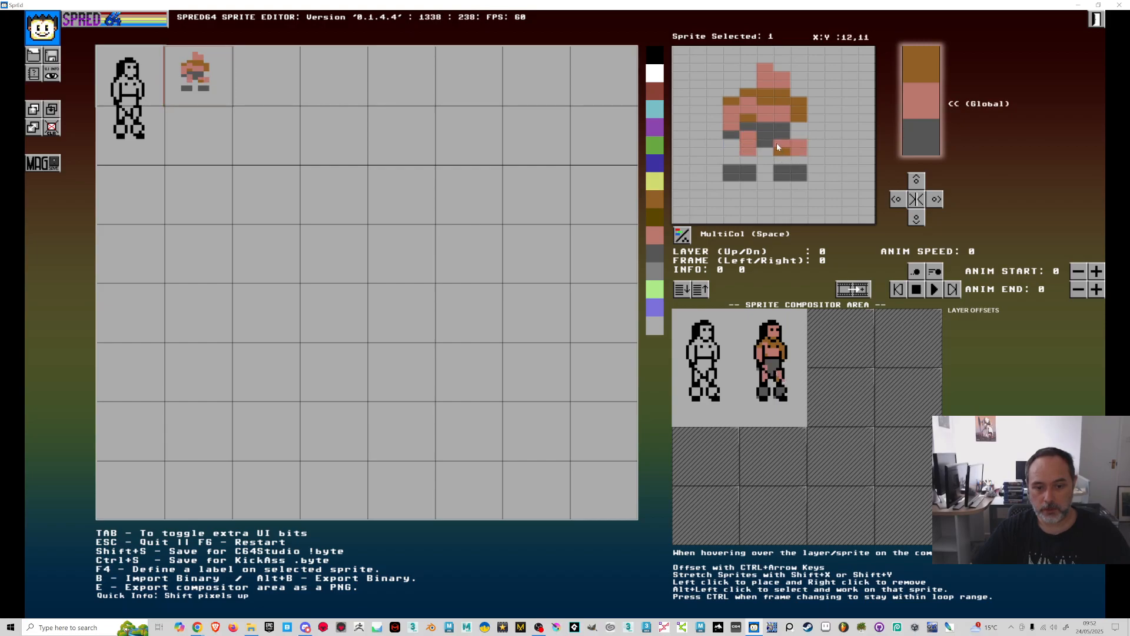
pyautogui.click(918, 137)
pyautogui.click(745, 139)
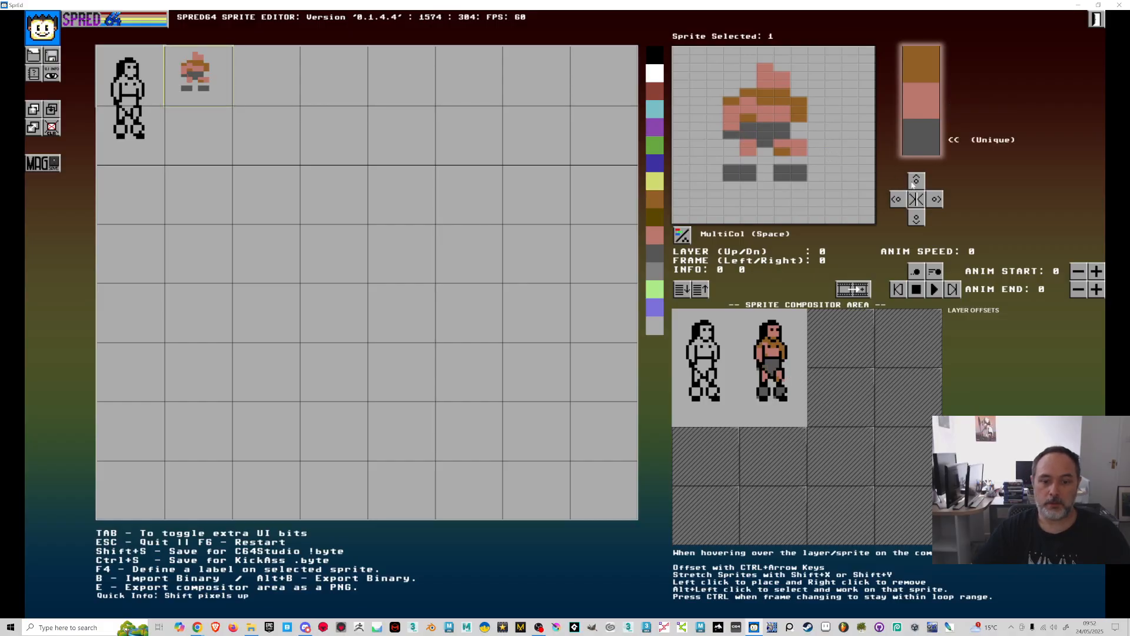
pyautogui.click(147, 97)
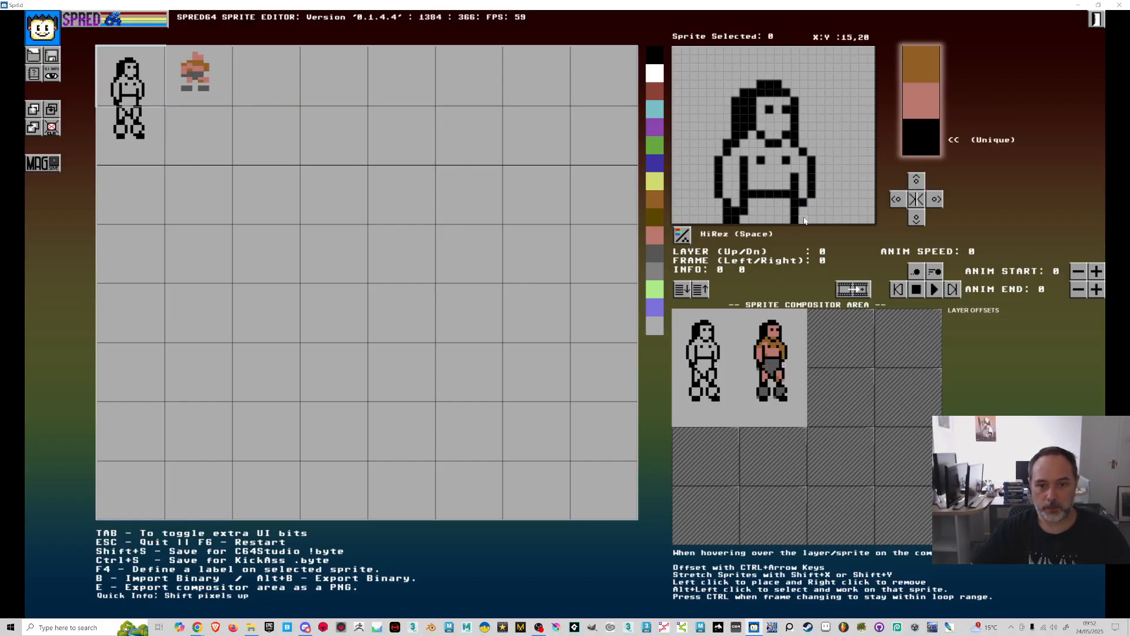
pyautogui.click(168, 101)
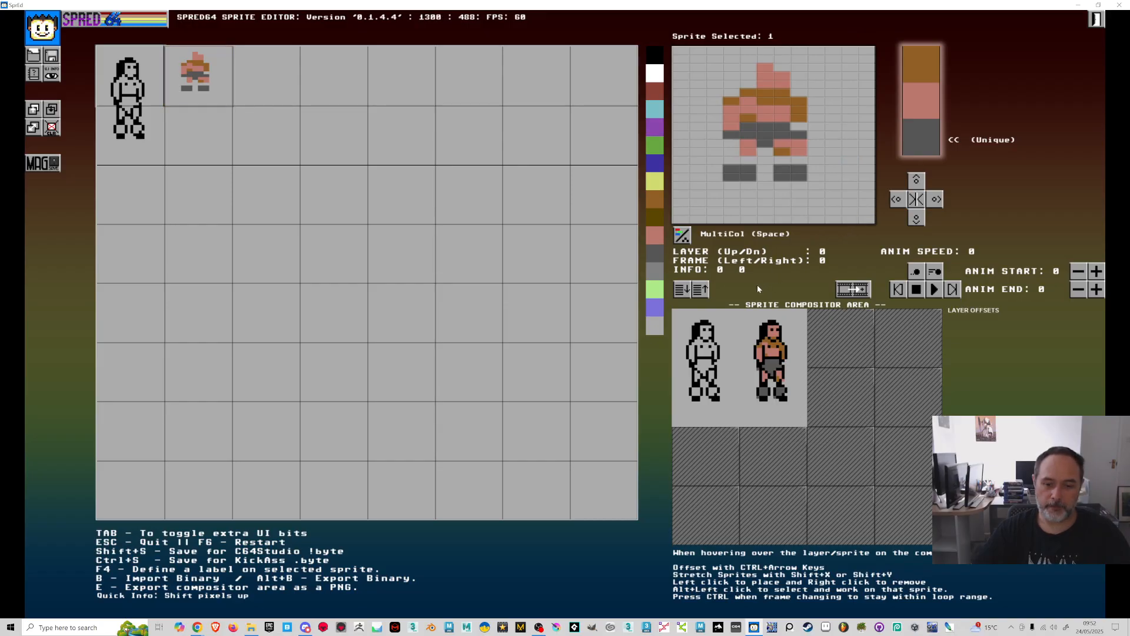
# Slim the rounded boots to straight black boots on sprite 8 and erase most of the dark grey boot fill on sprite 1
pyautogui.click(130, 133)
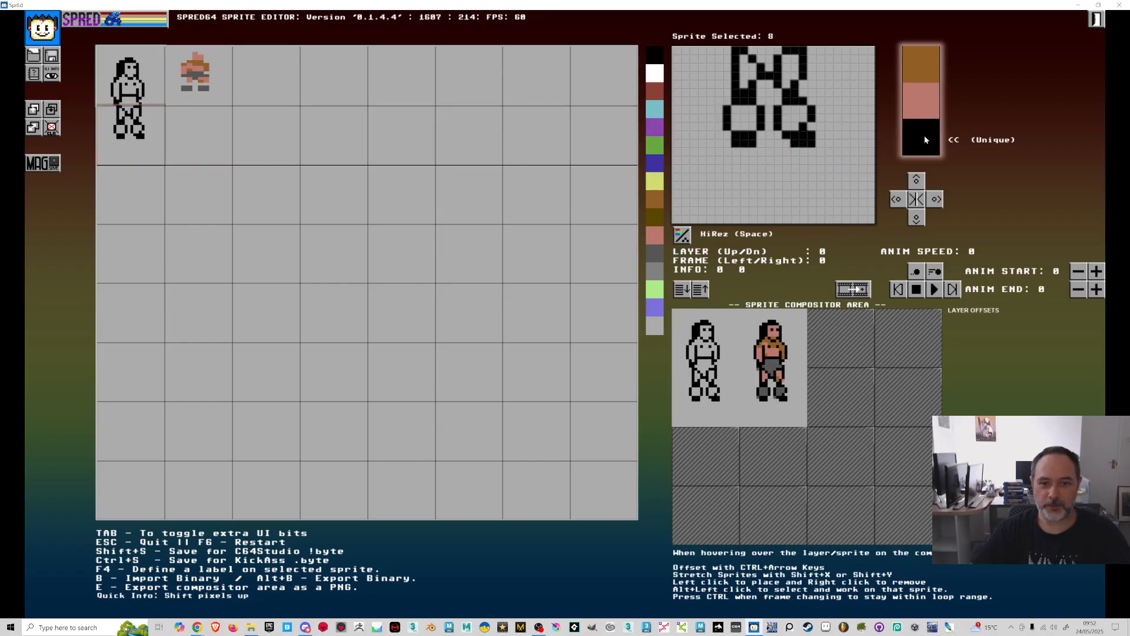
pyautogui.moveTo(728, 111)
pyautogui.mouseDown()
pyautogui.moveTo(729, 129)
pyautogui.moveTo(747, 123)
pyautogui.moveTo(740, 119)
pyautogui.mouseUp()
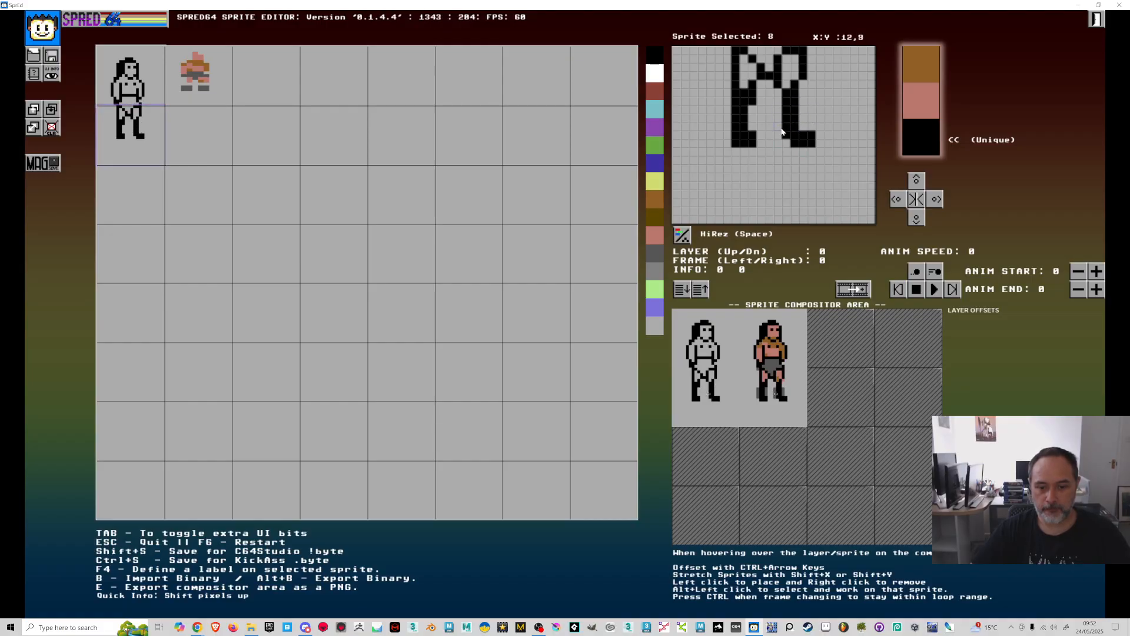
pyautogui.click(198, 88)
pyautogui.rightClick(733, 177)
pyautogui.rightClick(731, 169)
pyautogui.rightClick(748, 178)
pyautogui.rightClick(781, 170)
pyautogui.rightClick(782, 177)
pyautogui.rightClick(797, 177)
pyautogui.rightClick(796, 169)
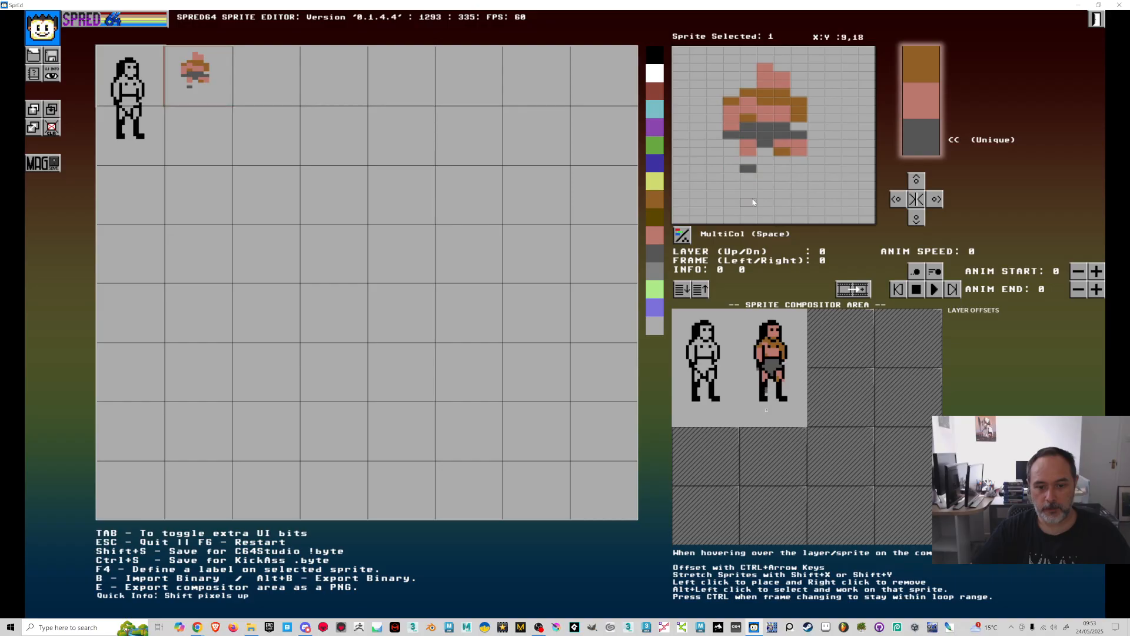
# Add dark grey highlight pixels along the edges of both boots on sprite 1
pyautogui.click(731, 169)
pyautogui.click(731, 177)
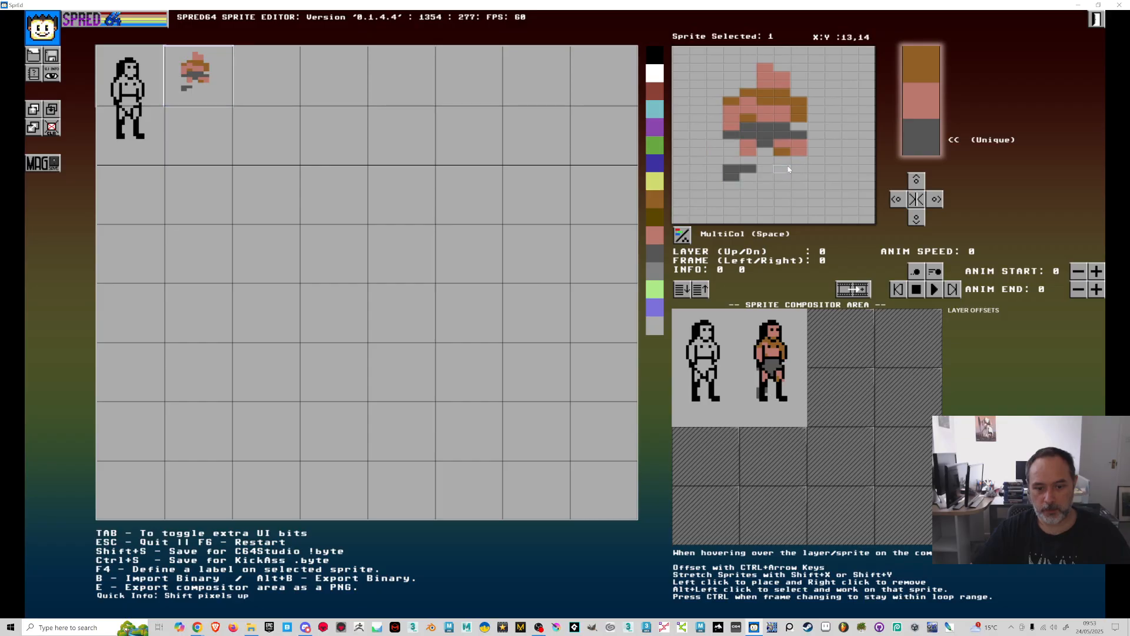
pyautogui.click(794, 170)
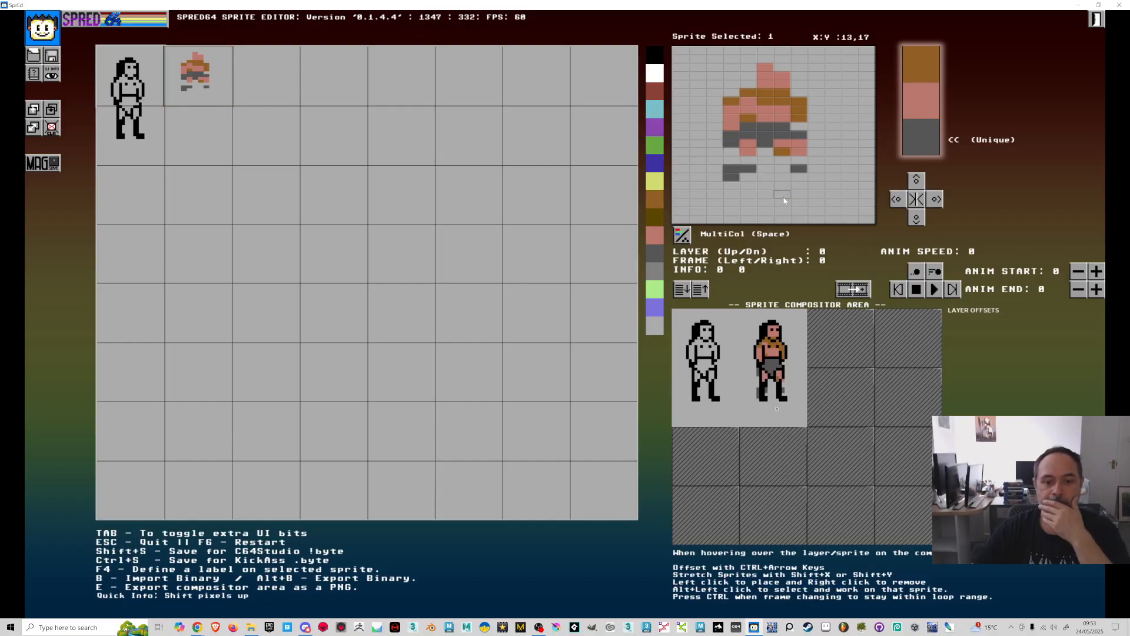
# Redraw the front arm and chest line on sprite 0, lower both eyes by one pixel and fill in the hair fringe
pyautogui.click(135, 106)
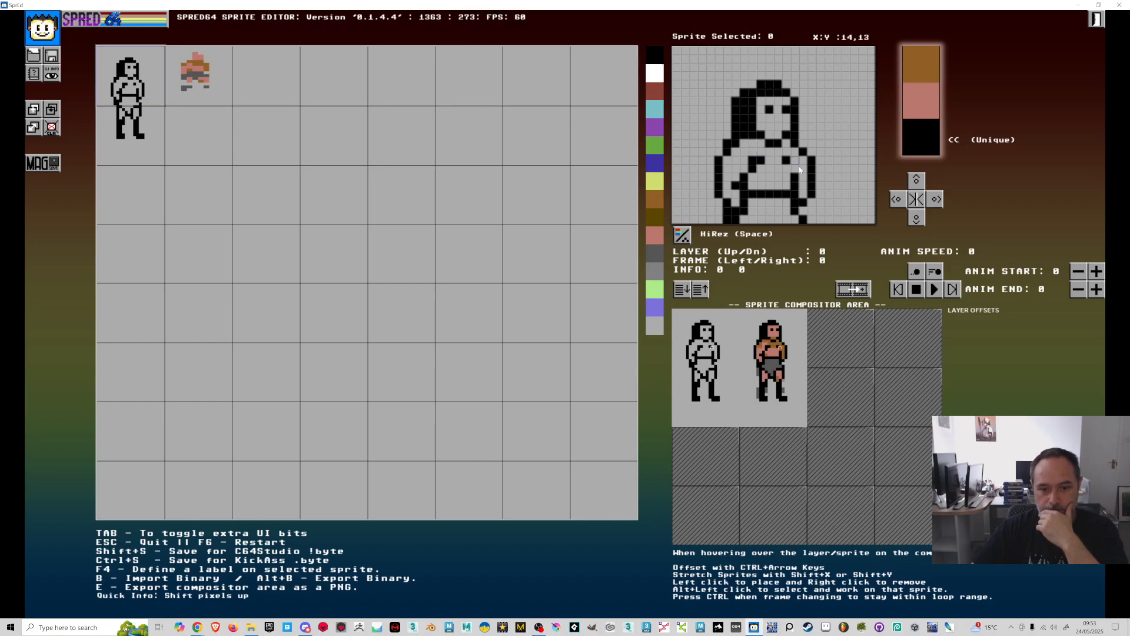
pyautogui.click(773, 118)
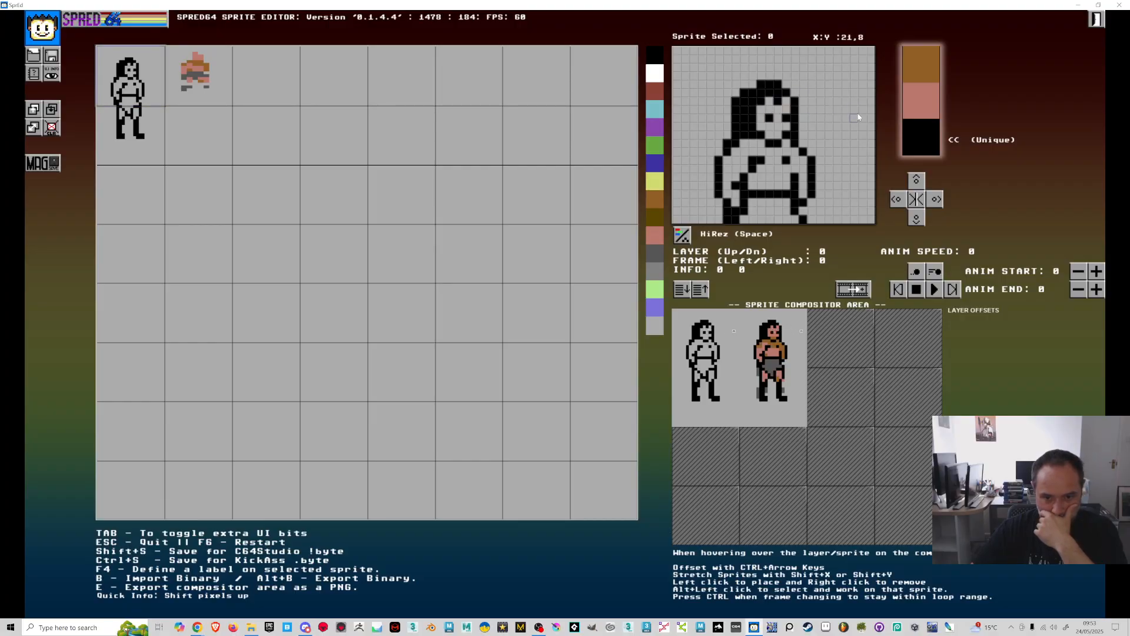
pyautogui.rightClick(786, 119)
pyautogui.rightClick(770, 119)
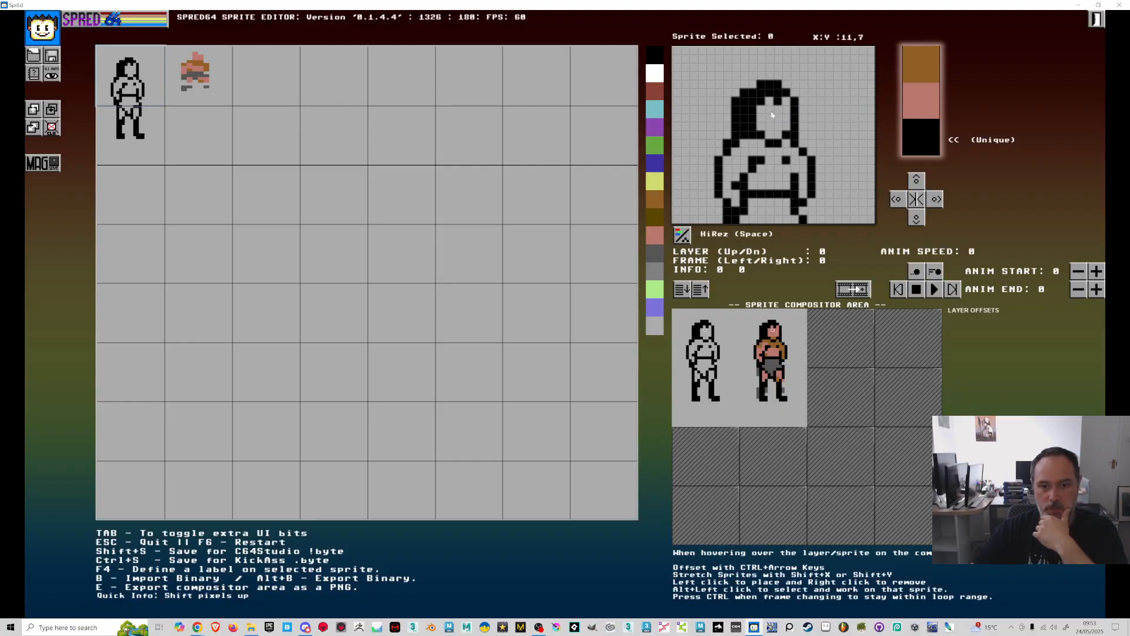
pyautogui.click(787, 119)
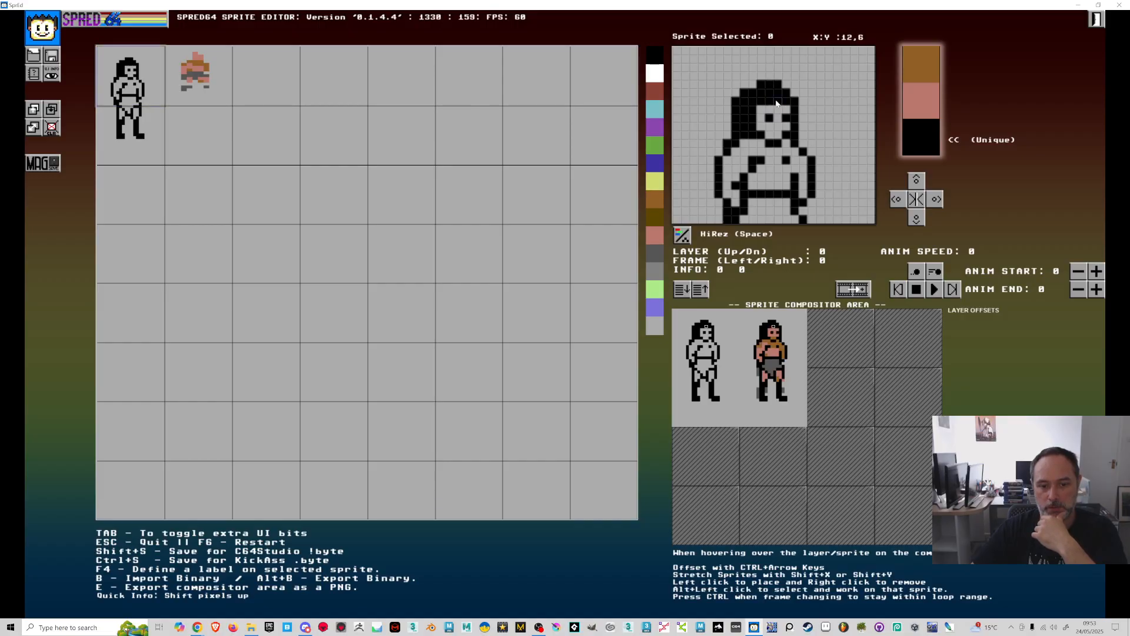
# Trim the top and back of the hair on sprite 0, and lower the pink head fill on sprite 1 to match
pyautogui.moveTo(777, 83); pyautogui.dragTo(760, 82)
pyautogui.rightClick(751, 90)
pyautogui.rightClick(737, 110)
pyautogui.rightClick(743, 94)
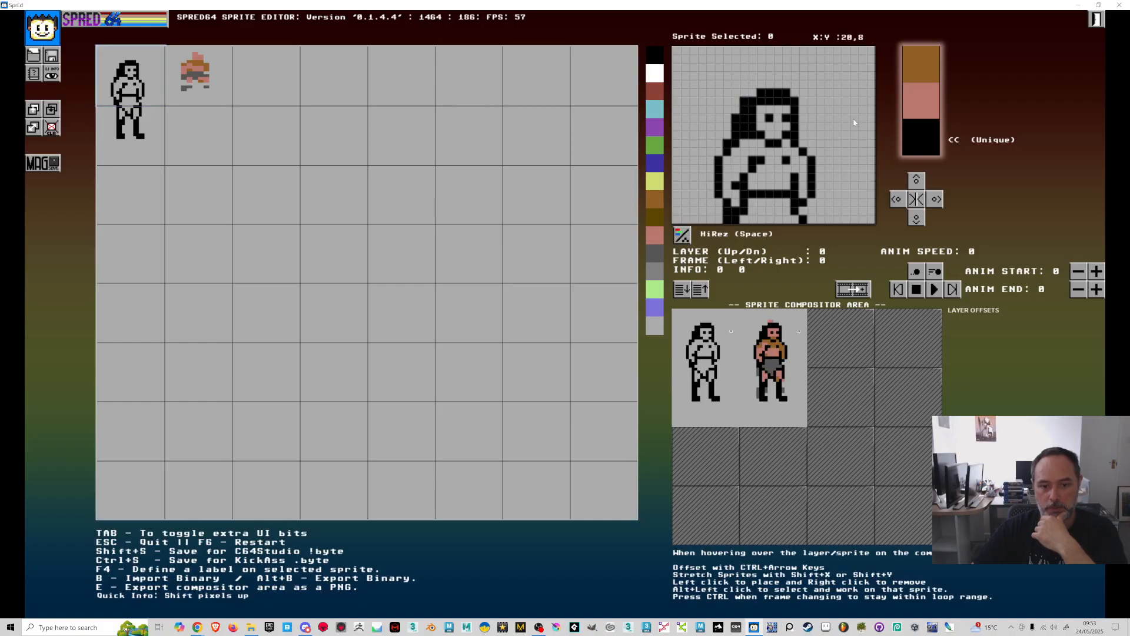
pyautogui.click(211, 71)
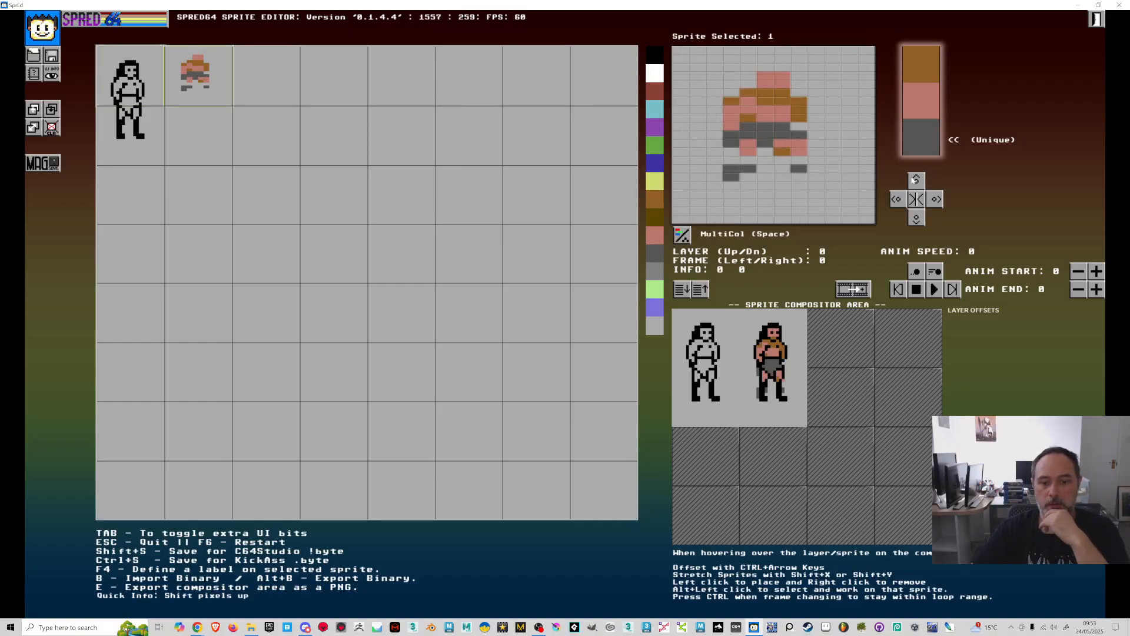
# Outline a wide black belt around the waist on sprite 0 and fill it in dark grey on sprite 1
pyautogui.click(139, 85)
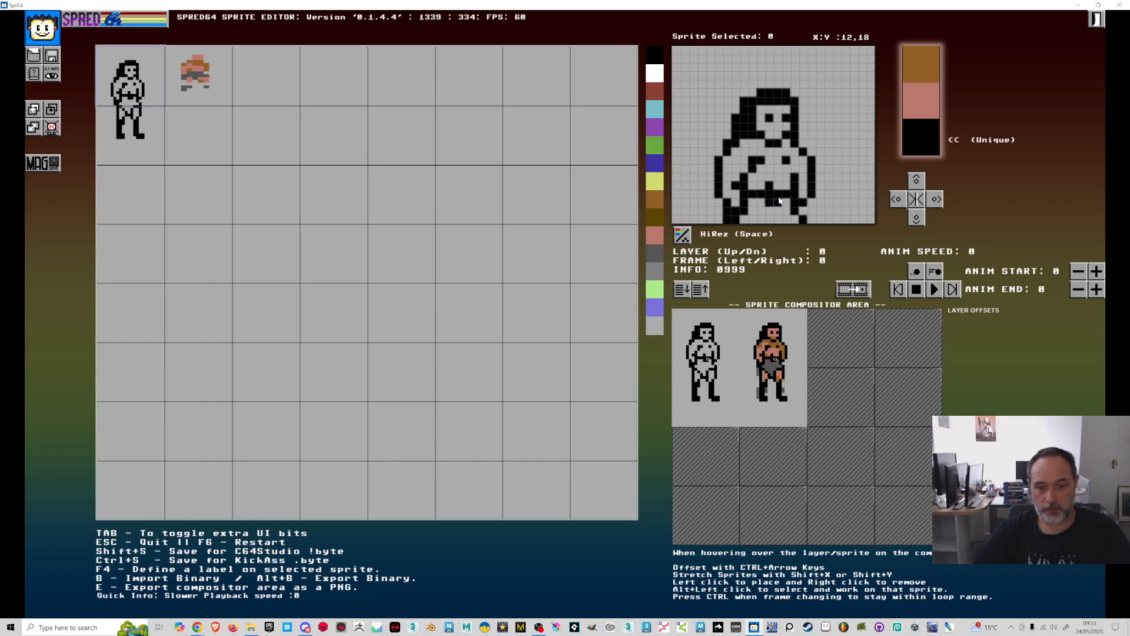
pyautogui.moveTo(763, 196); pyautogui.dragTo(789, 200)
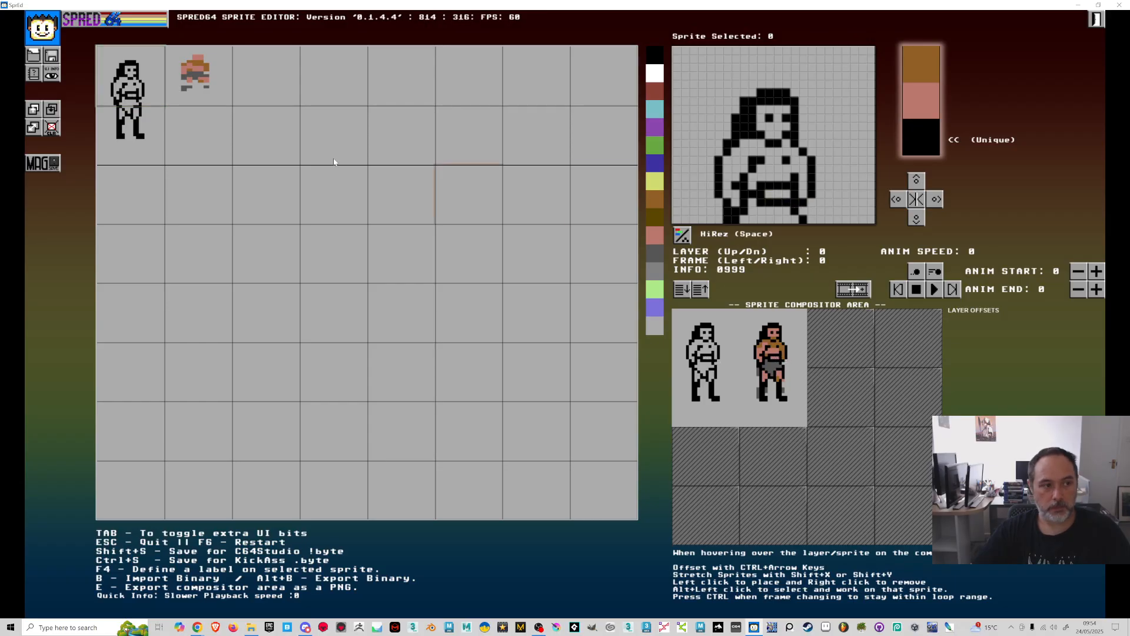
pyautogui.click(196, 86)
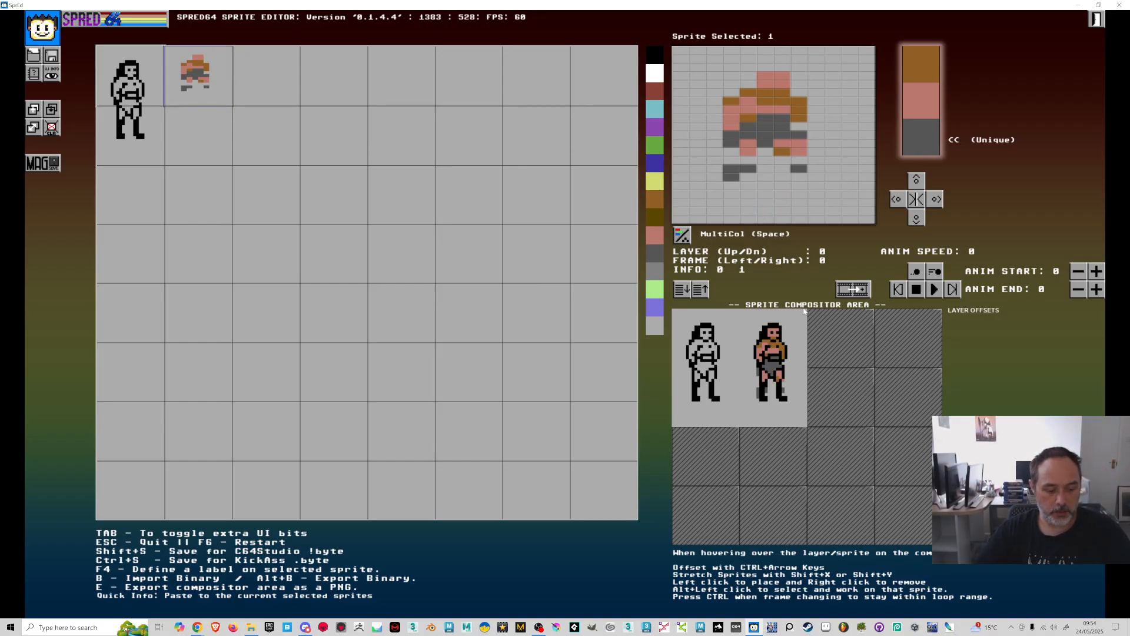
# Step through the neighbouring animation frames in the compositor area
pyautogui.press('Right')
pyautogui.press('Right')
pyautogui.press('Left')
pyautogui.press('Left')
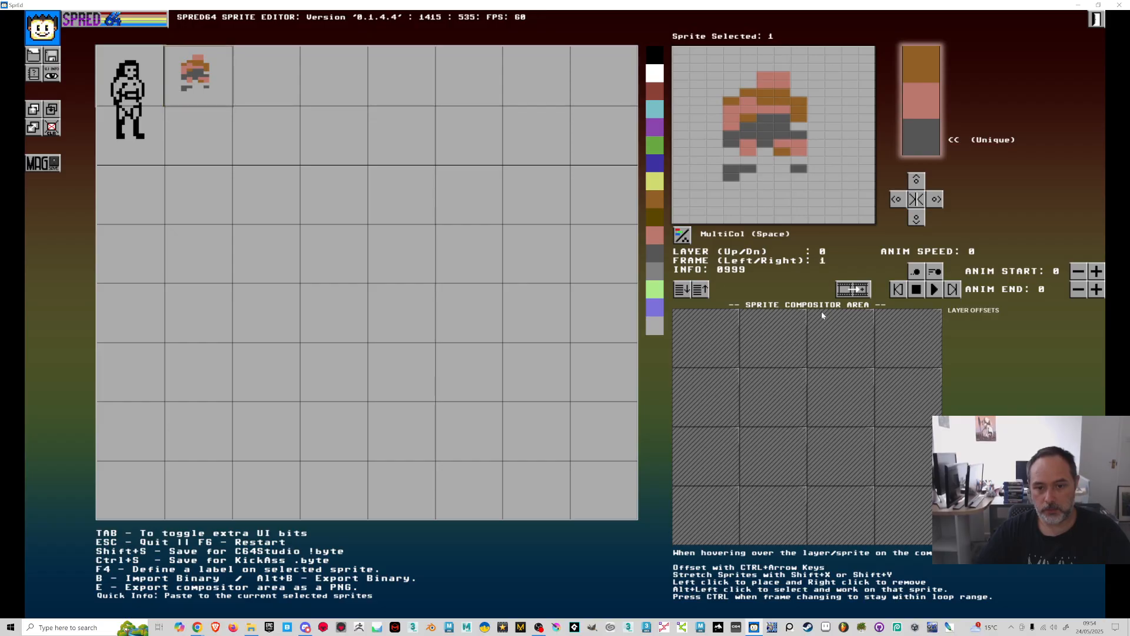
# Duplicate compositor frame 0 into frame 1
pyautogui.click(854, 290)
pyautogui.press('Left')
pyautogui.press('Right')
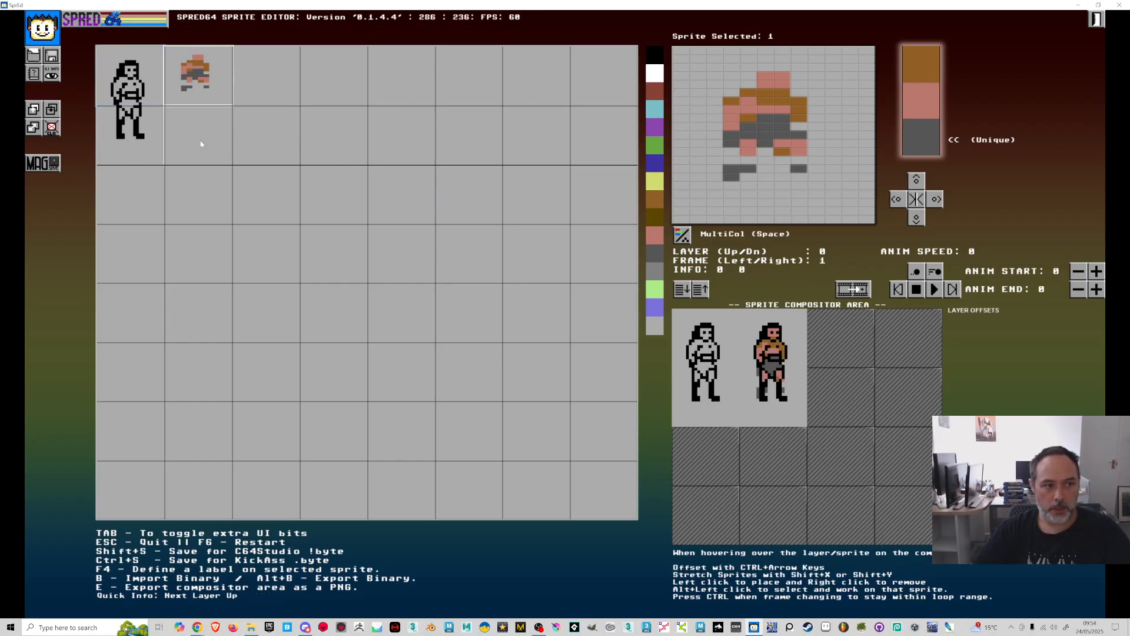
# Copy the outline sprites 0 and 8 into slots 2 and 10
pyautogui.click(142, 90)
pyautogui.hotkey('ctrl', 'c')
pyautogui.click(274, 86)
pyautogui.hotkey('ctrl', 'v')
pyautogui.click(129, 137)
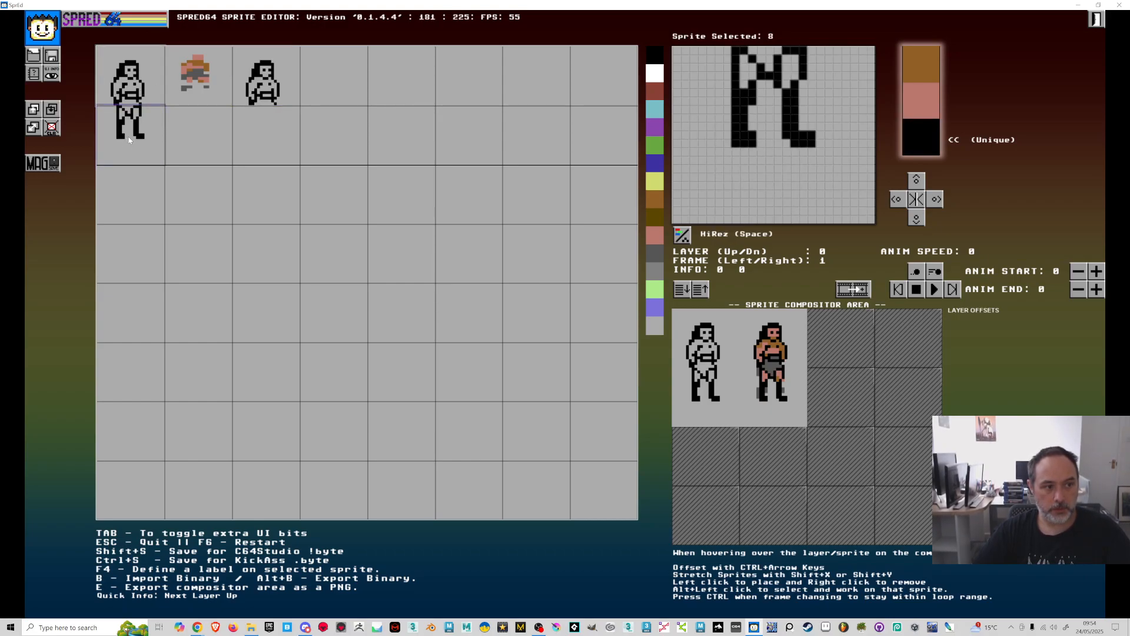
pyautogui.hotkey('ctrl', 'c')
pyautogui.click(243, 143)
pyautogui.hotkey('ctrl', 'v')
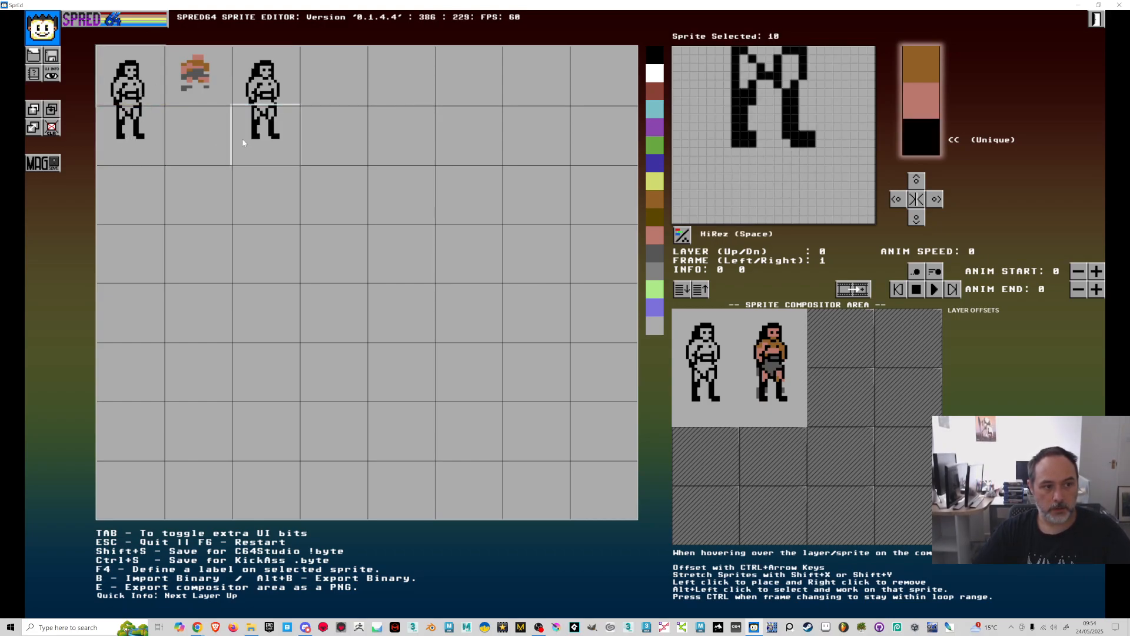
# Copy the multicolour body sprite 1 into slot 3
pyautogui.click(210, 90)
pyautogui.hotkey('ctrl', 'c')
pyautogui.click(348, 90)
pyautogui.hotkey('ctrl', 'v')
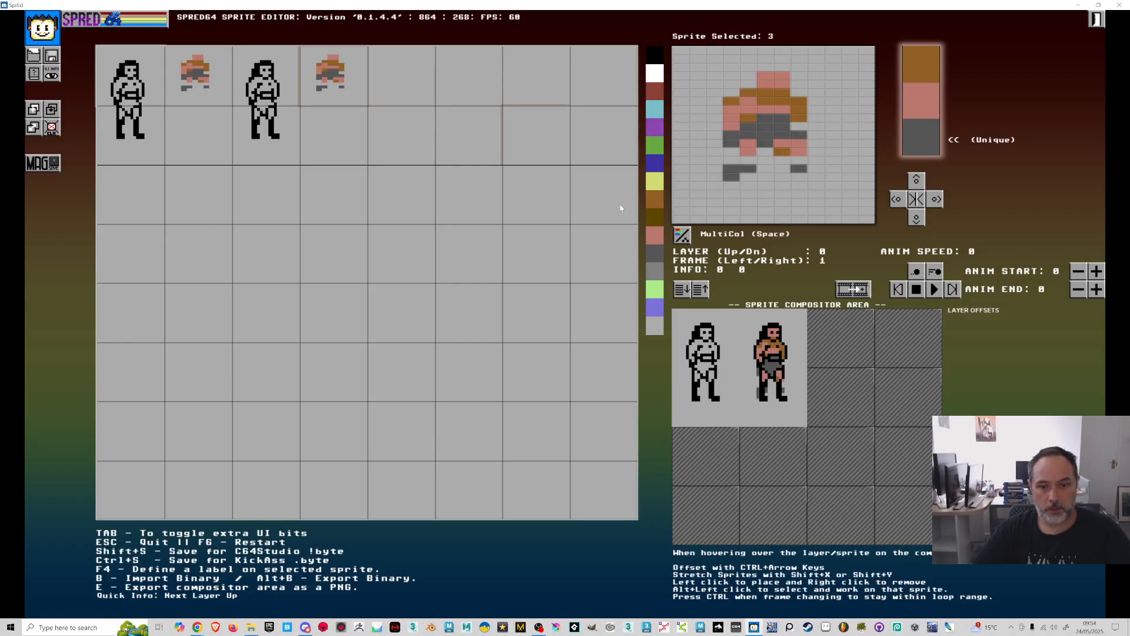
# On frame 1, swap the outline-only figure in the compositor to sprites 2 and 10
pyautogui.press('Right')
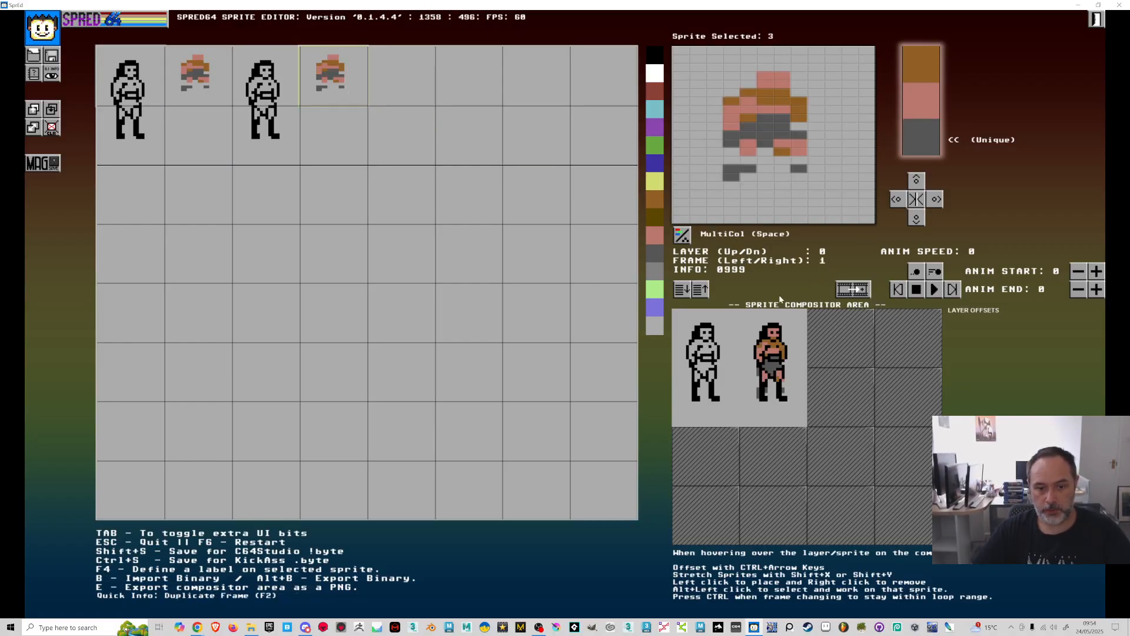
pyautogui.click(265, 82)
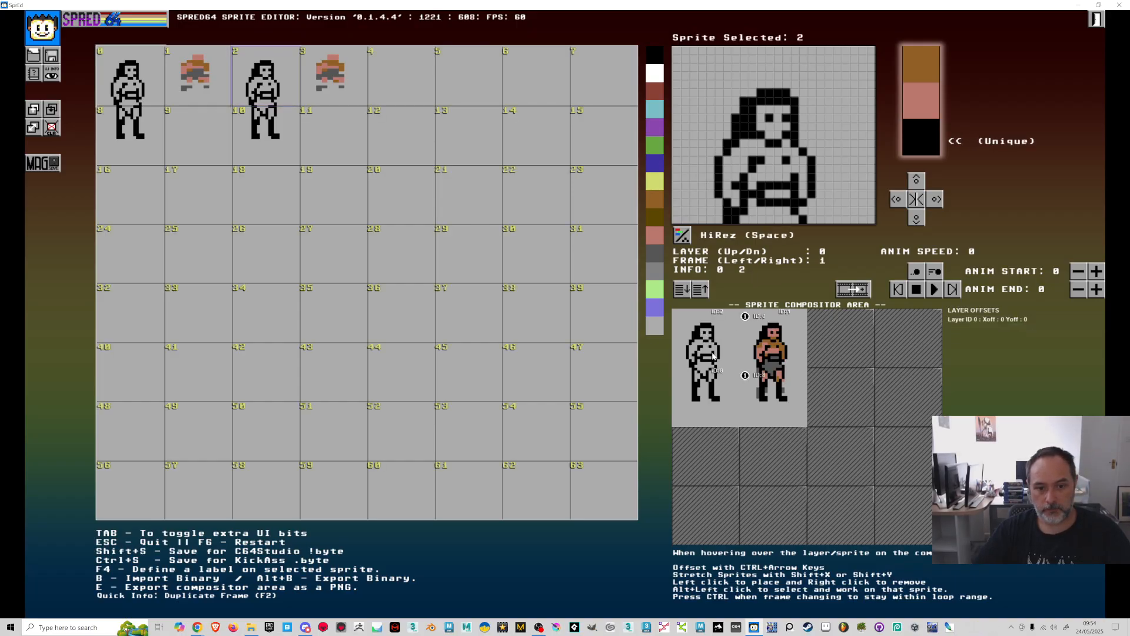
pyautogui.keyDown('alt'); pyautogui.click(705, 397); pyautogui.keyUp('alt')
pyautogui.click(706, 398)
# Rebuild frame 1's coloured figure with sprite 3 as the colour layer and sprites 2 and 10 as the outline layer
pyautogui.click(348, 91)
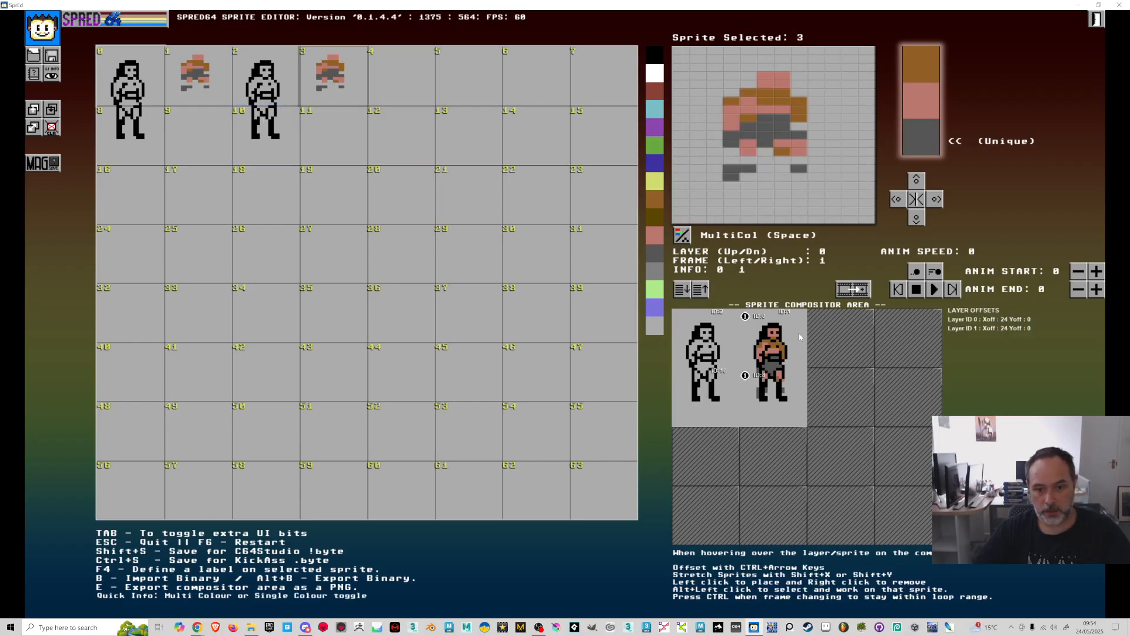
pyautogui.moveTo(801, 331)
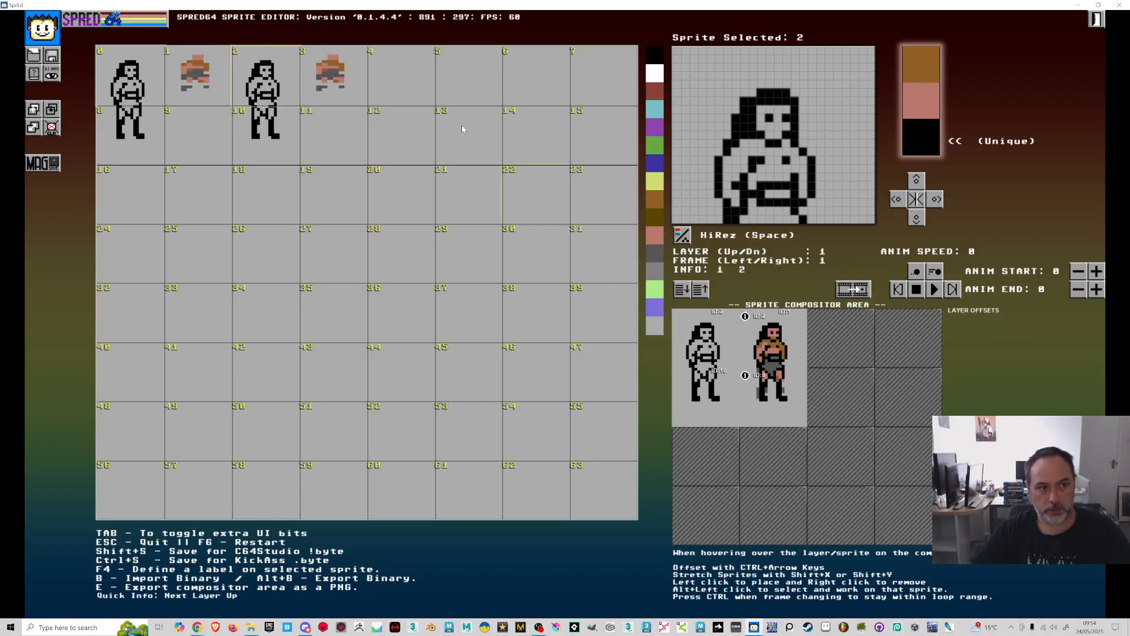
pyautogui.click(259, 127)
pyautogui.click(760, 387)
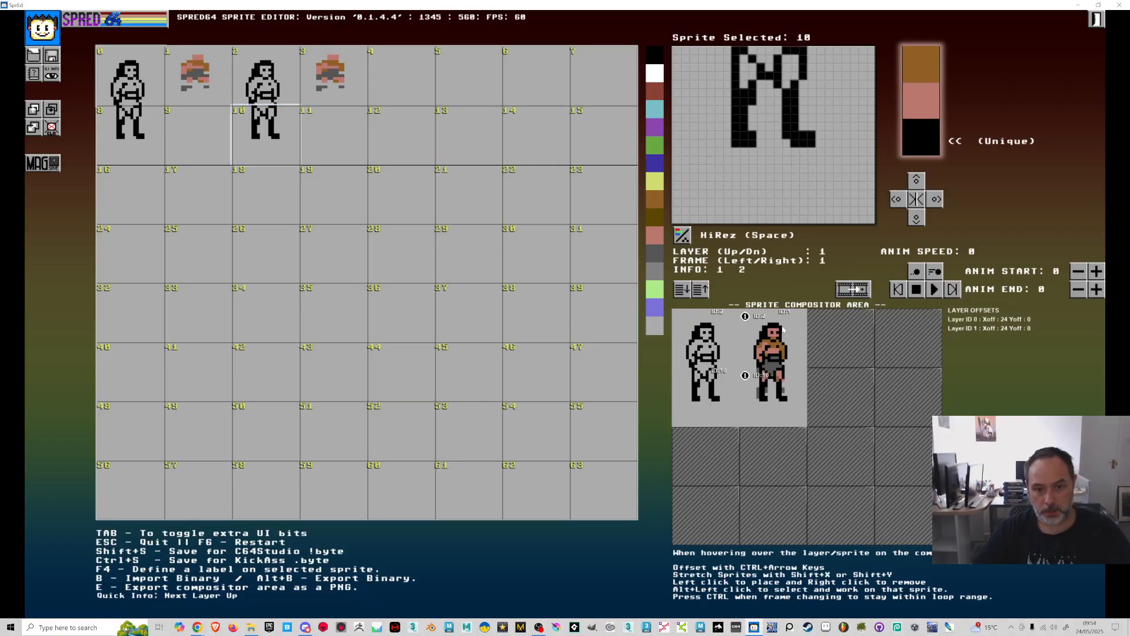
pyautogui.click(328, 76)
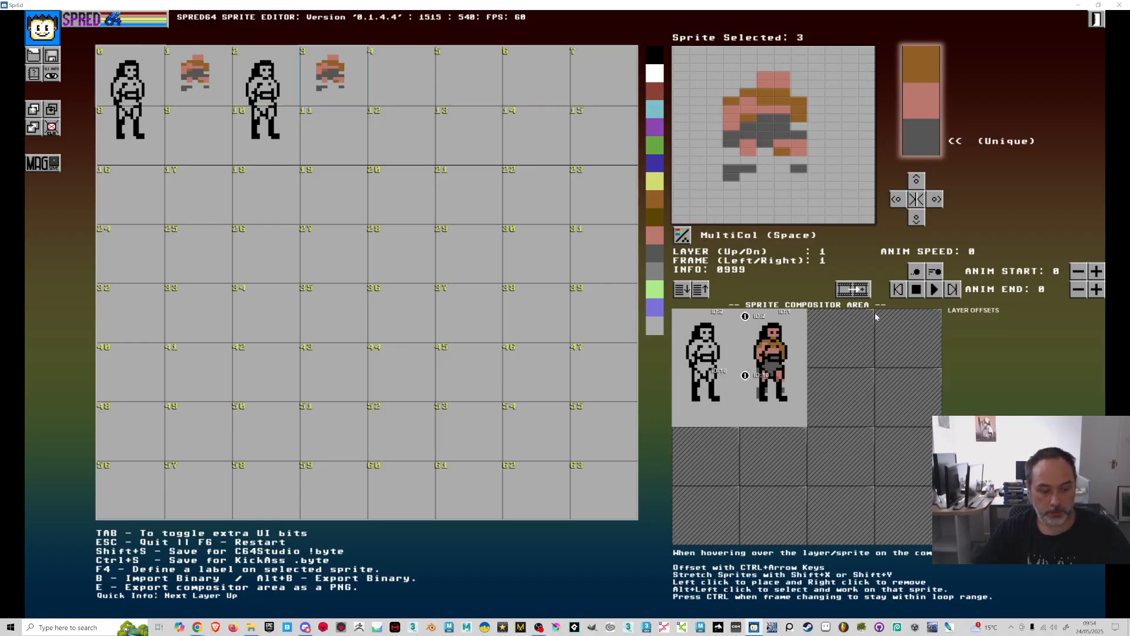
pyautogui.moveTo(787, 350)
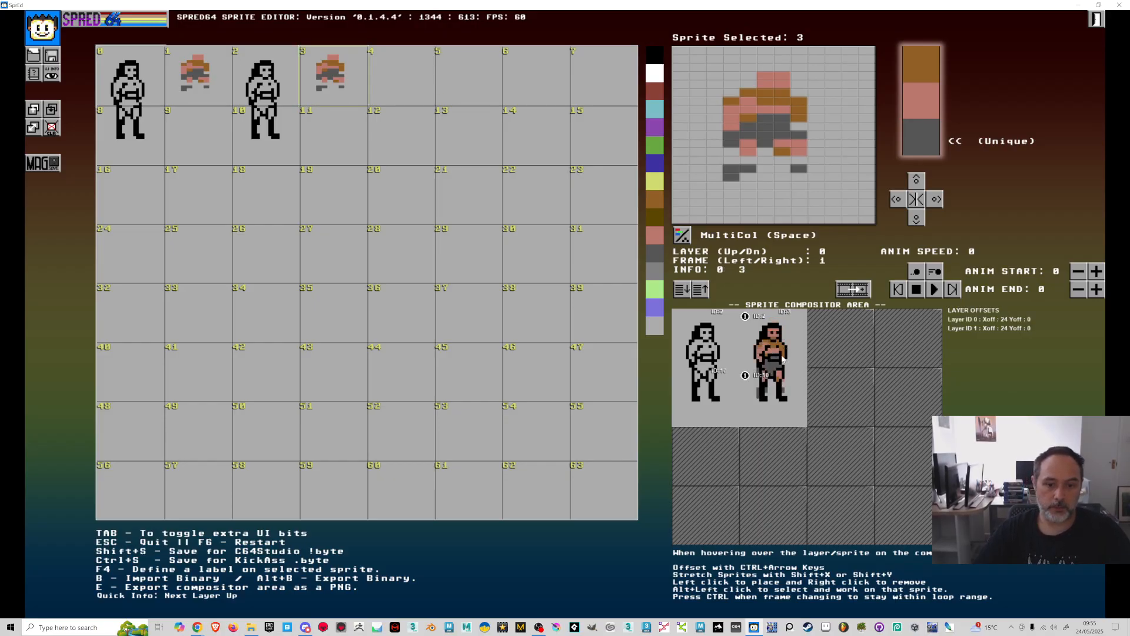
pyautogui.press('Tab')
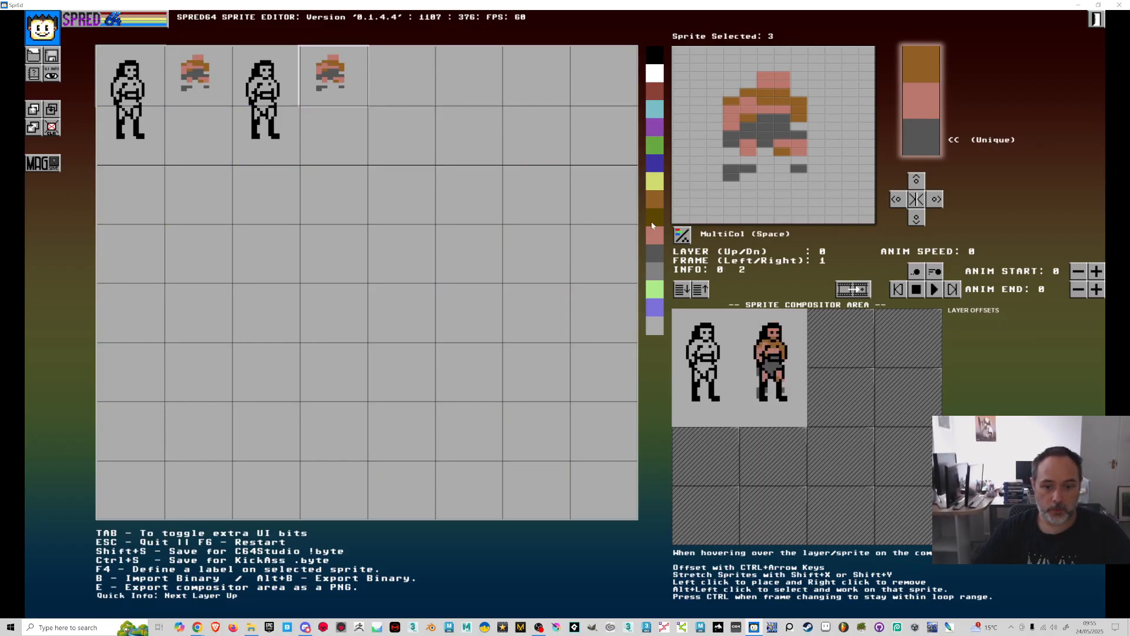
# Shift sprite 2 down by one pixel and redraw the thighs on sprite 10 wider, with the knees bent outward
pyautogui.click(273, 77)
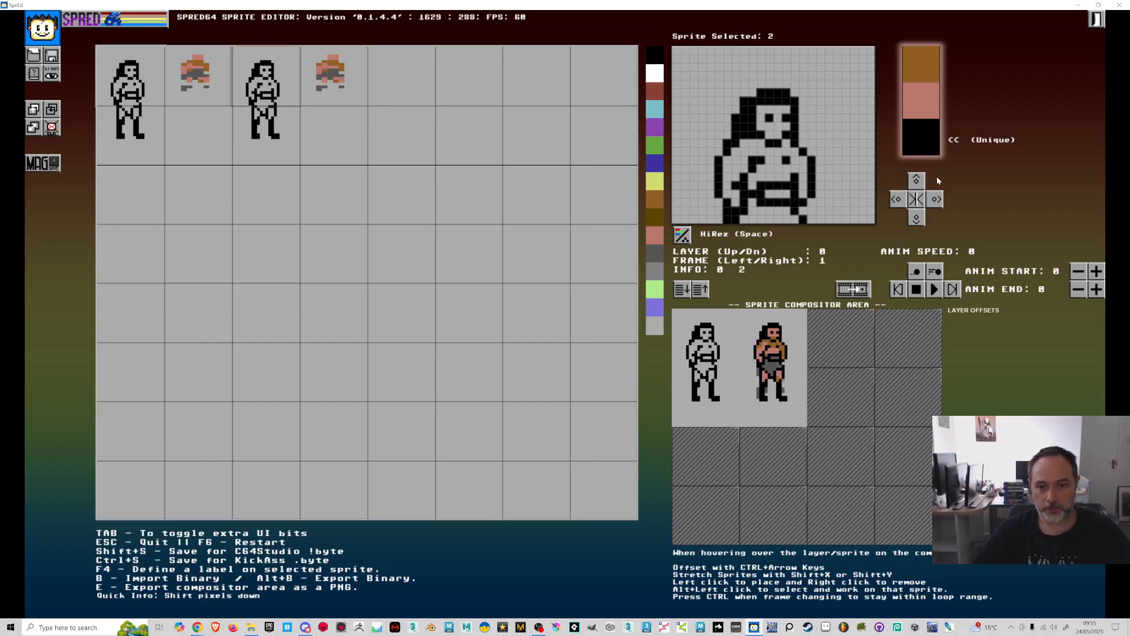
pyautogui.click(920, 225)
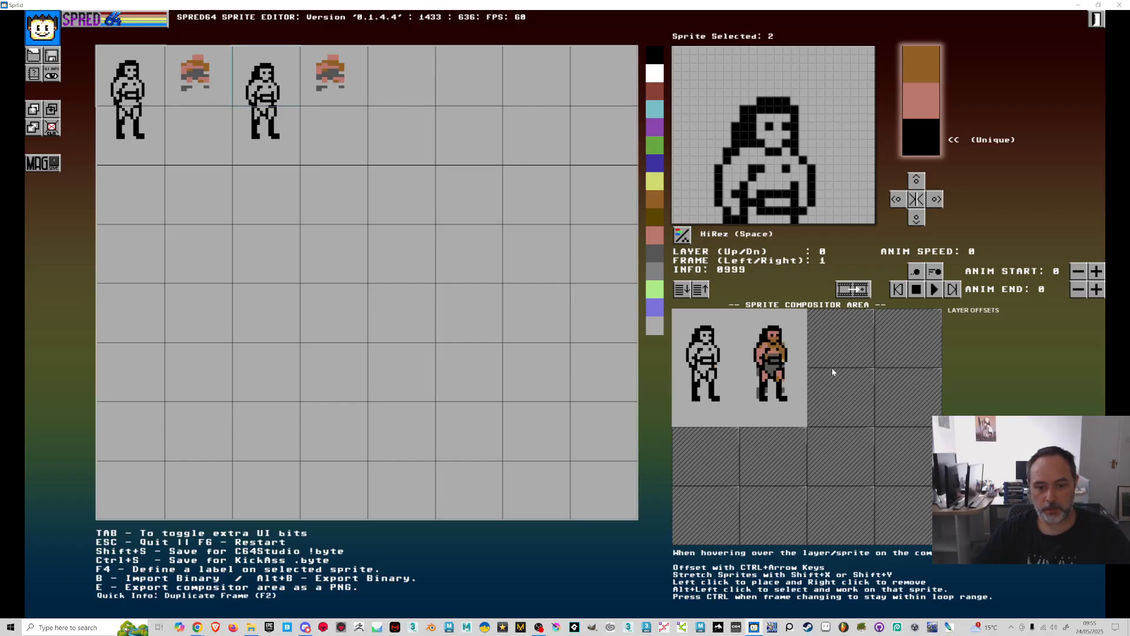
pyautogui.click(265, 135)
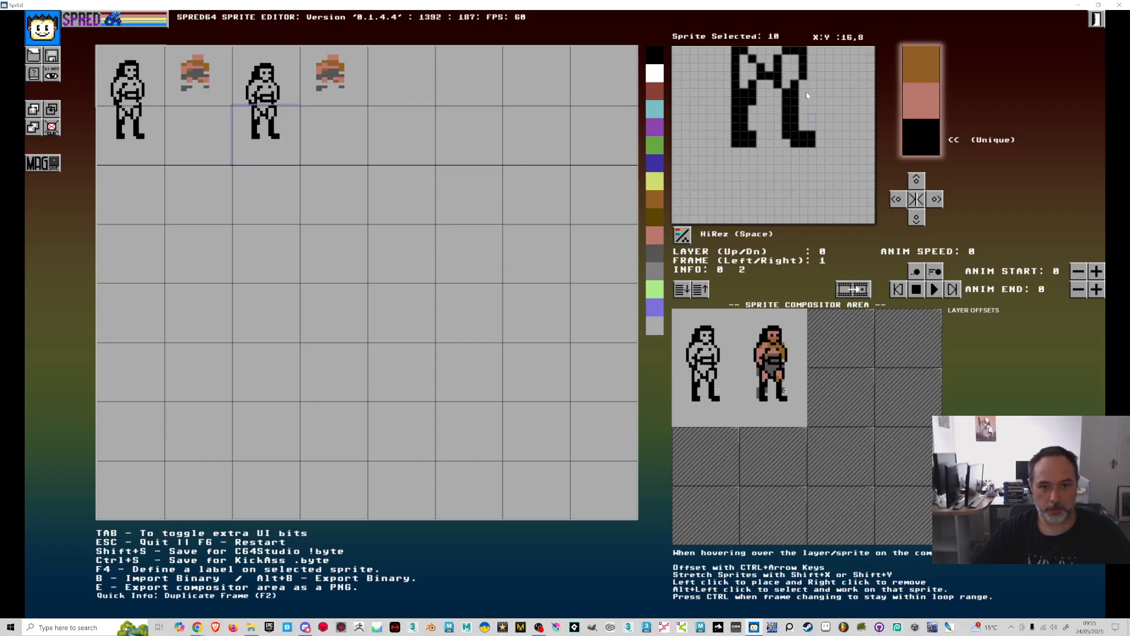
pyautogui.moveTo(728, 53); pyautogui.dragTo(728, 104)
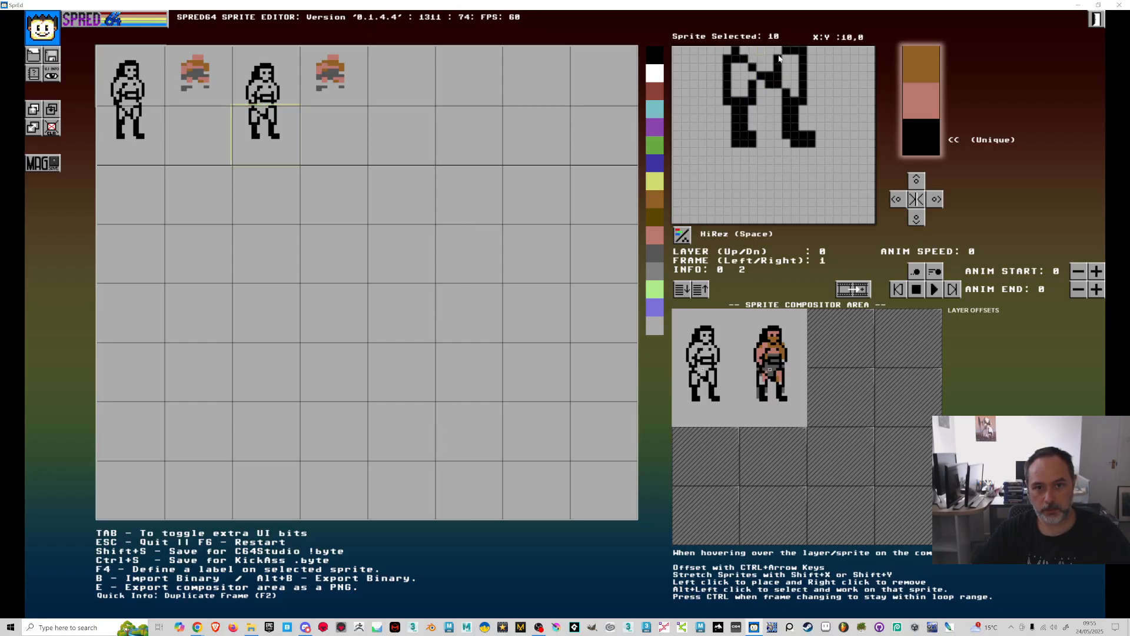
# Flip repeatedly between frames 0 and 1 to examine the idle body movement
pyautogui.press('Left')
pyautogui.press('Right')
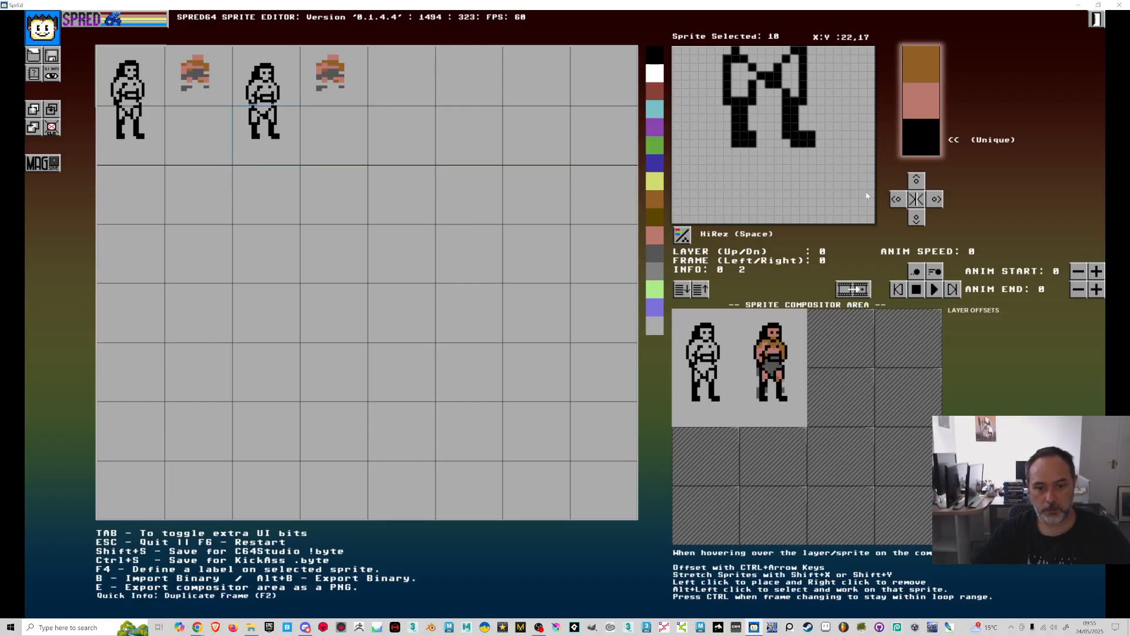
pyautogui.press('Left')
pyautogui.press('Right')
pyautogui.press('Left')
pyautogui.press('Right')
pyautogui.press('Left')
pyautogui.press('Right')
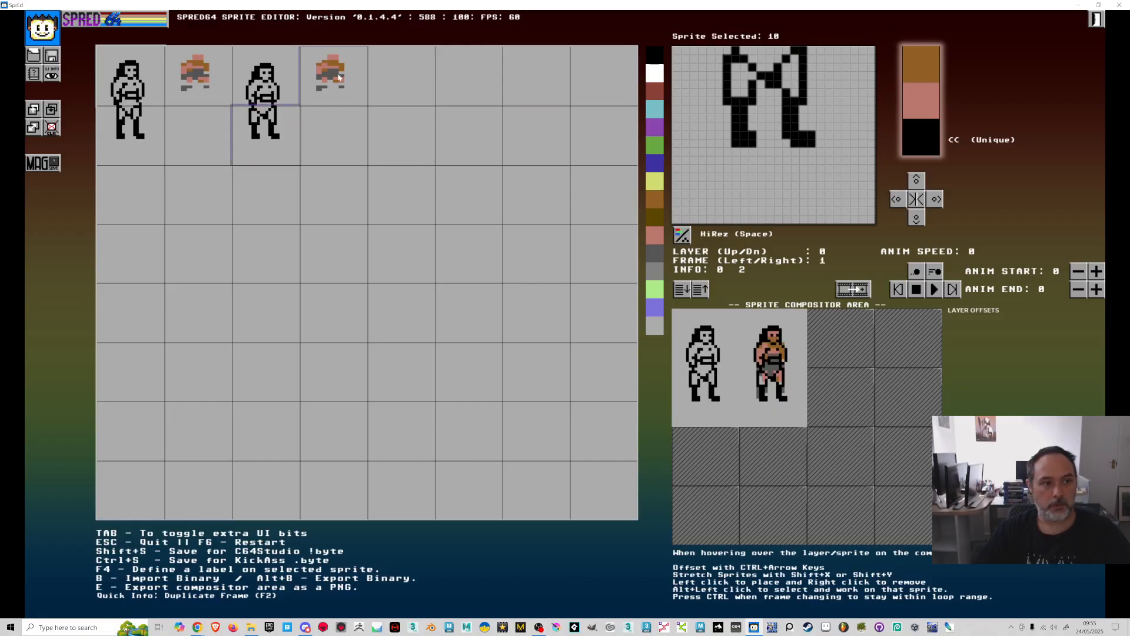
# Rework the pink fill on sprite 3 across the neck, chest and lower legs to match the lowered outline
pyautogui.click(358, 93)
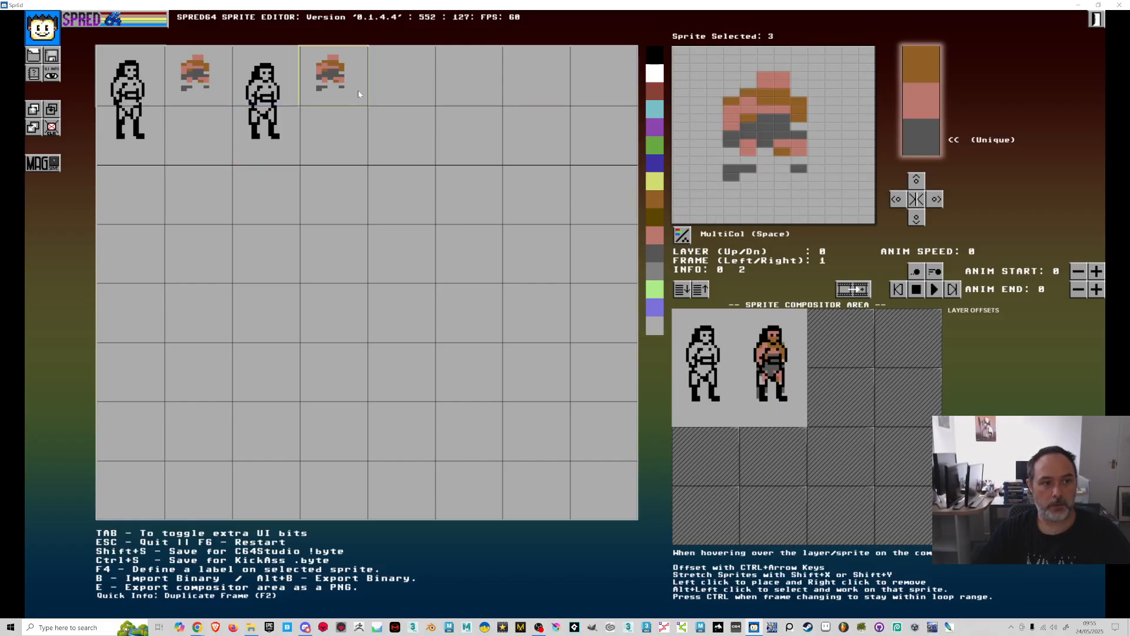
pyautogui.click(917, 219)
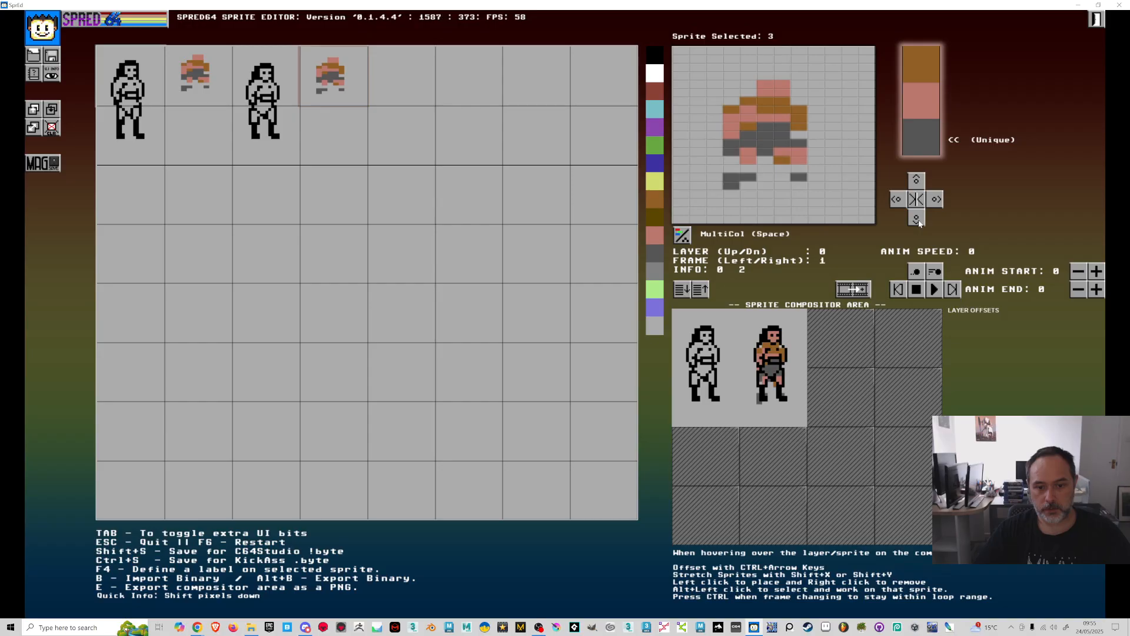
pyautogui.click(916, 182)
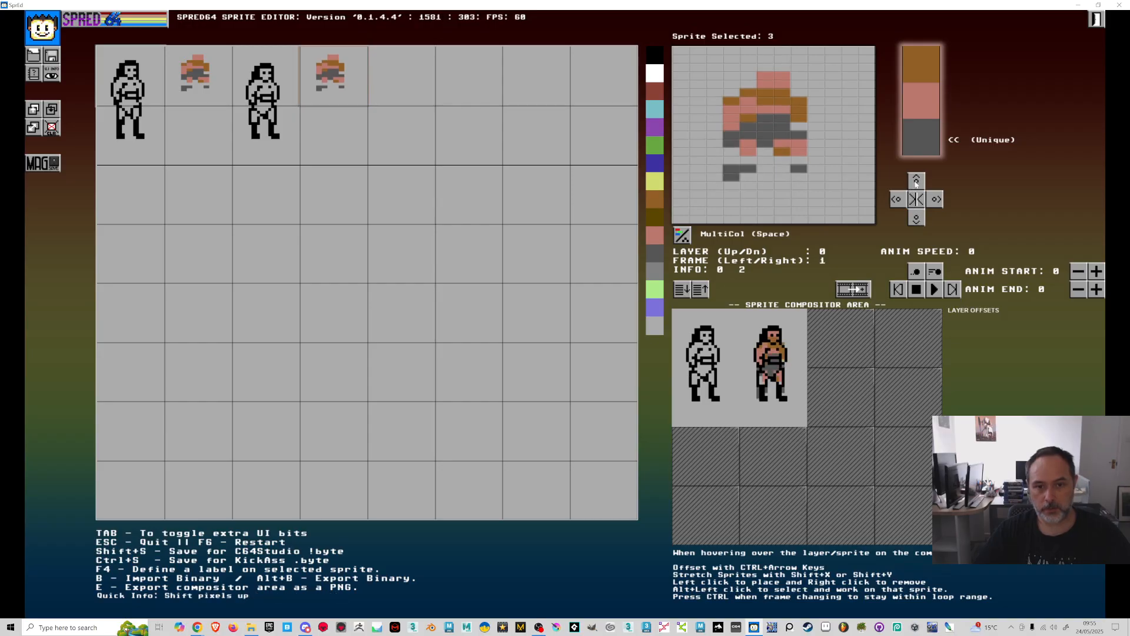
pyautogui.click(914, 99)
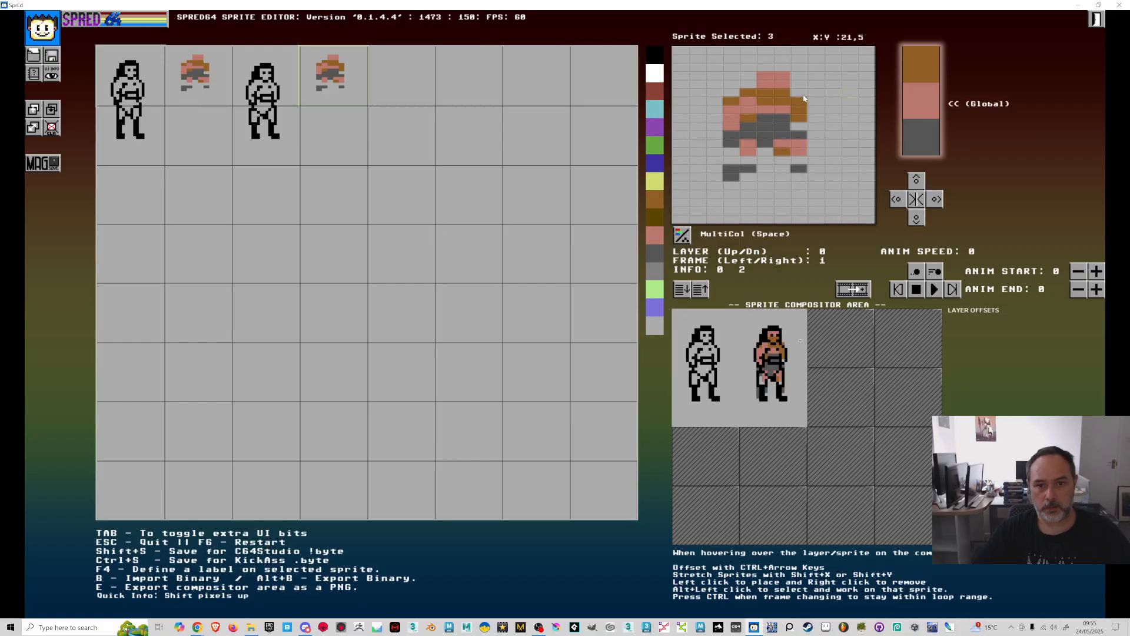
pyautogui.press('Left')
pyautogui.press('Right')
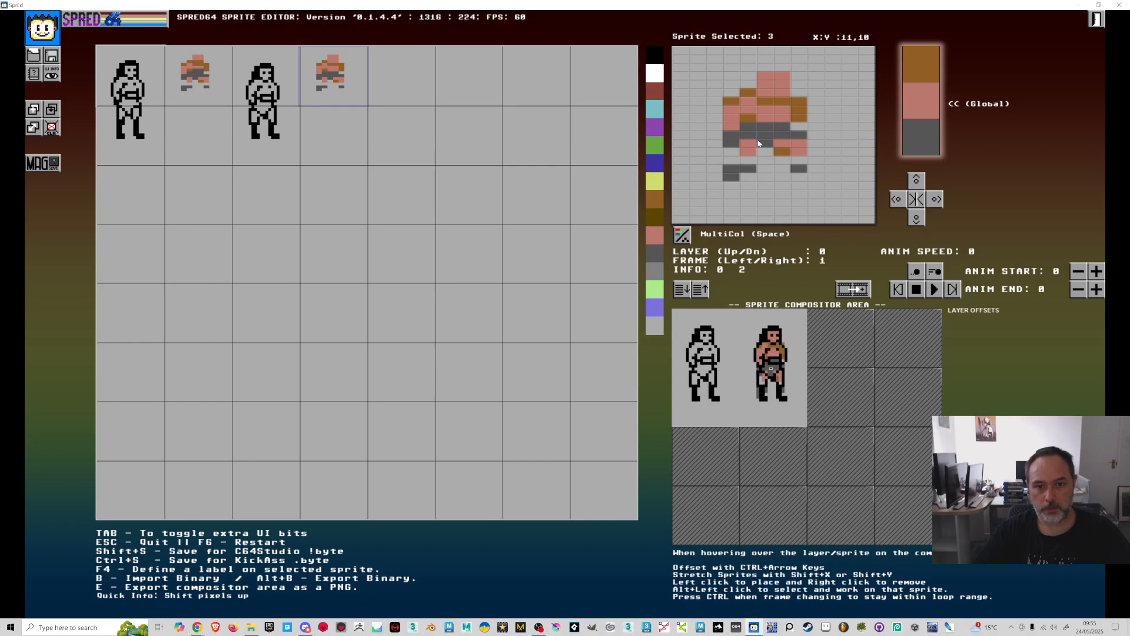
pyautogui.click(735, 160)
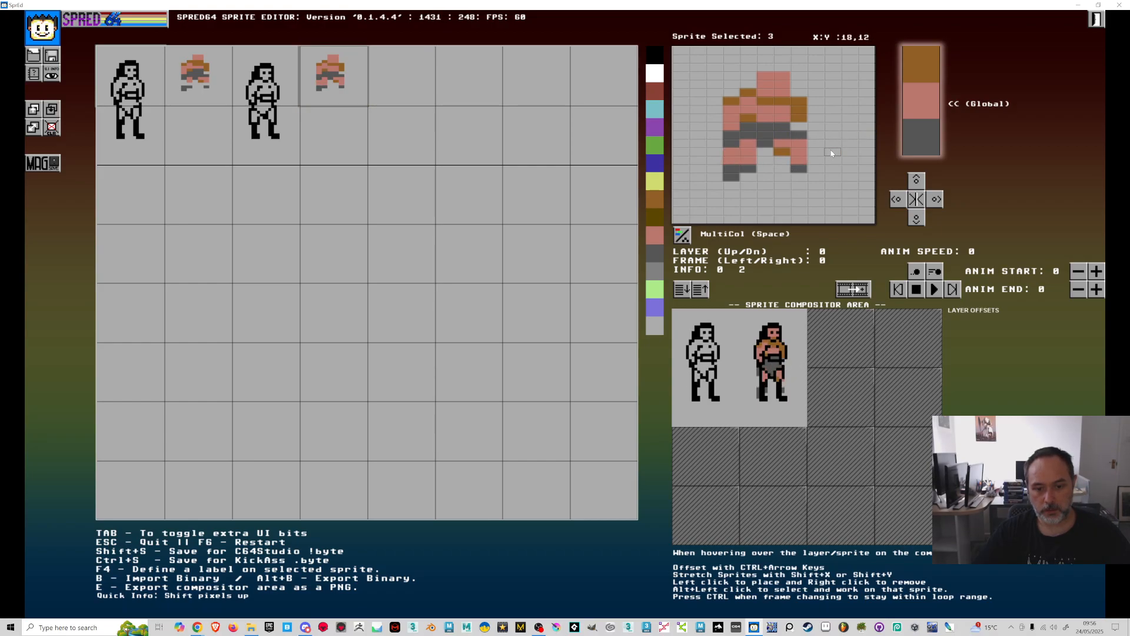
# Fill the lower part of the loincloth on sprite 3 in dark grey
pyautogui.click(910, 141)
pyautogui.click(780, 143)
pyautogui.click(751, 143)
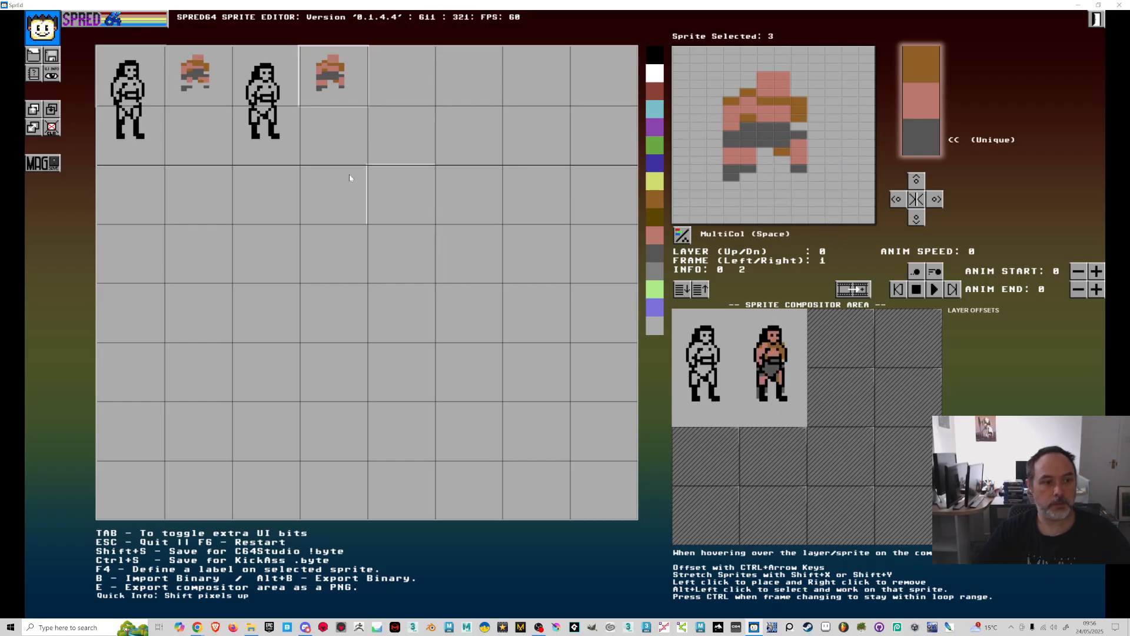
# Move the left knee outline on sprite 10 inward by adding inner pixels and erasing the outer one
pyautogui.click(277, 142)
pyautogui.moveTo(733, 85); pyautogui.dragTo(733, 93)
pyautogui.rightClick(727, 84)
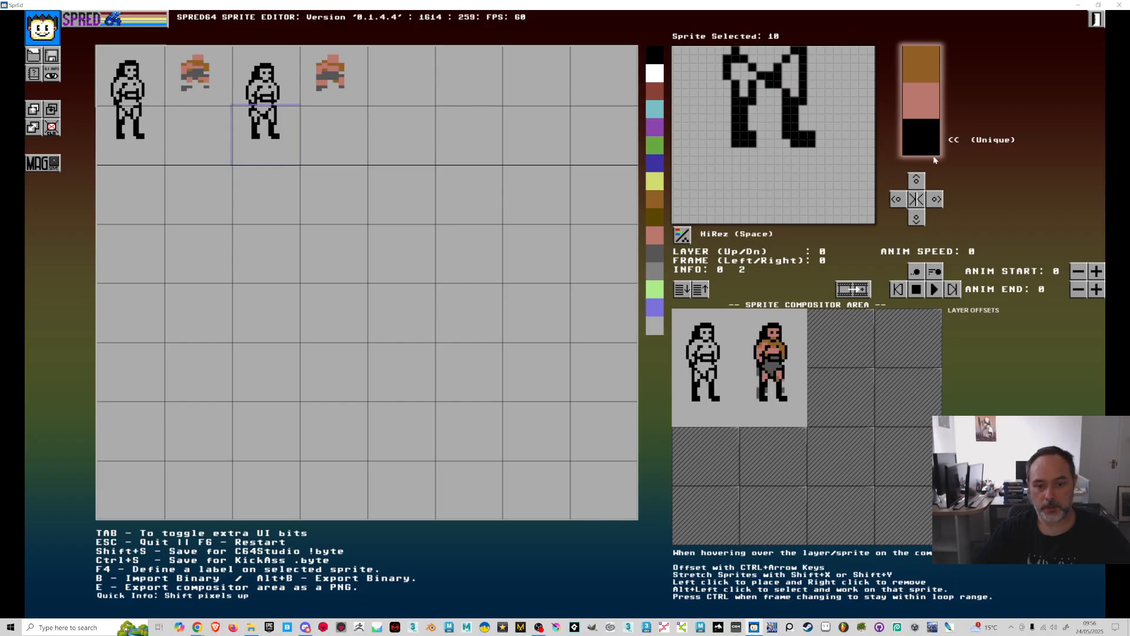
# Trim the pink fill of the left leg on sprite 3 to fit inside the frame 1 outline
pyautogui.press('Right')
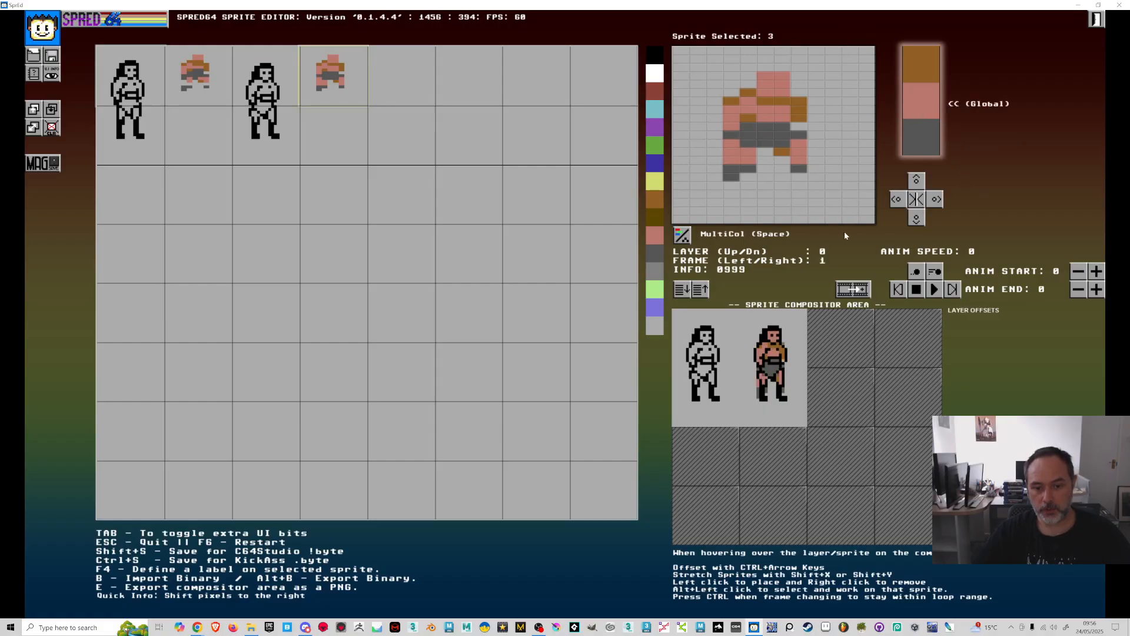
pyautogui.rightClick(729, 144)
pyautogui.rightClick(731, 152)
pyautogui.rightClick(731, 161)
pyautogui.click(736, 144)
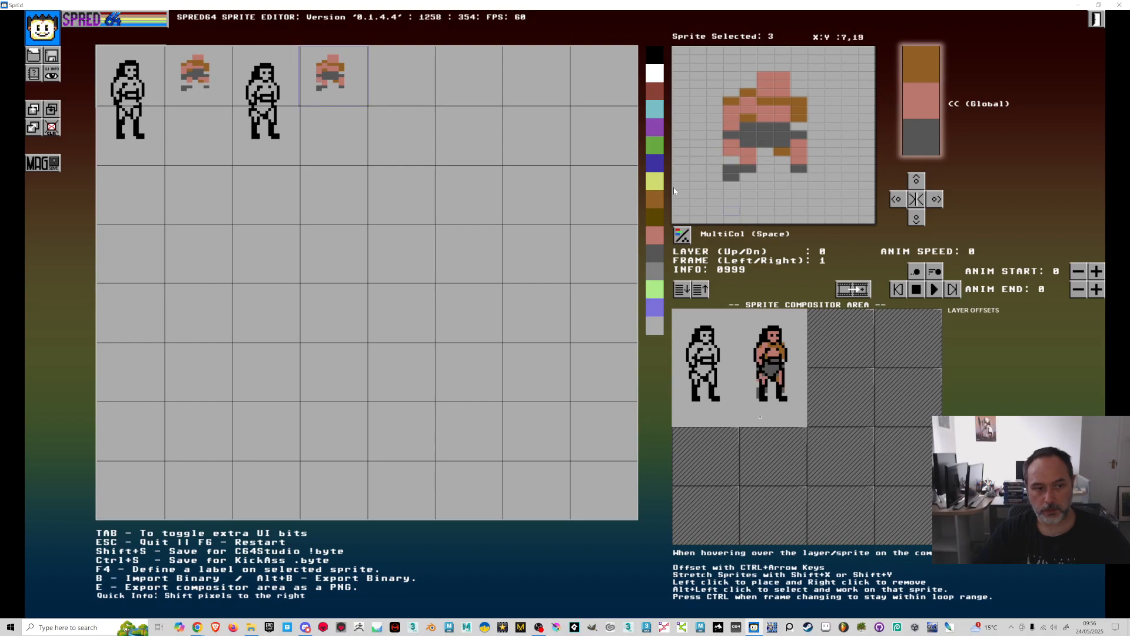
# Adjust the brown and pink shading around the chest and right shoulder on sprite 3
pyautogui.click(265, 135)
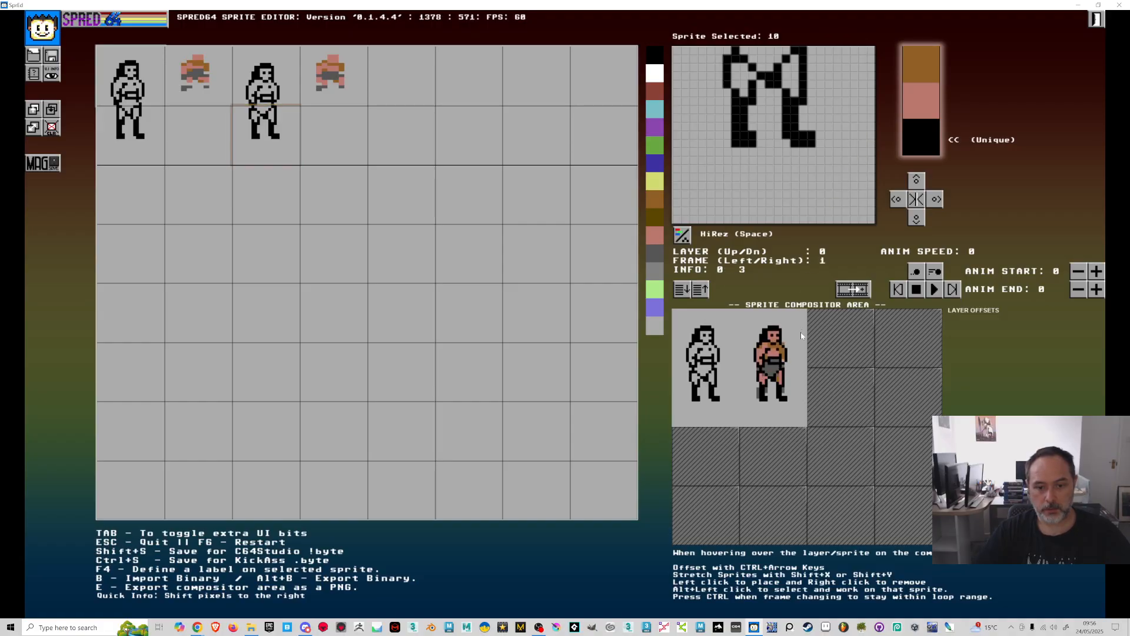
pyautogui.click(332, 76)
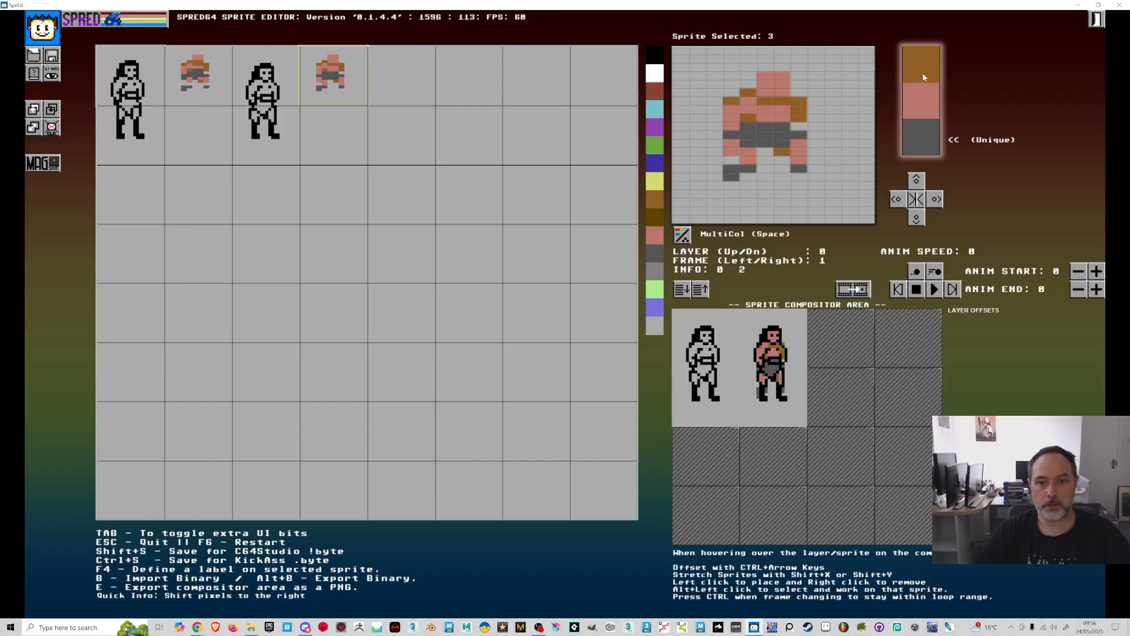
pyautogui.click(928, 118)
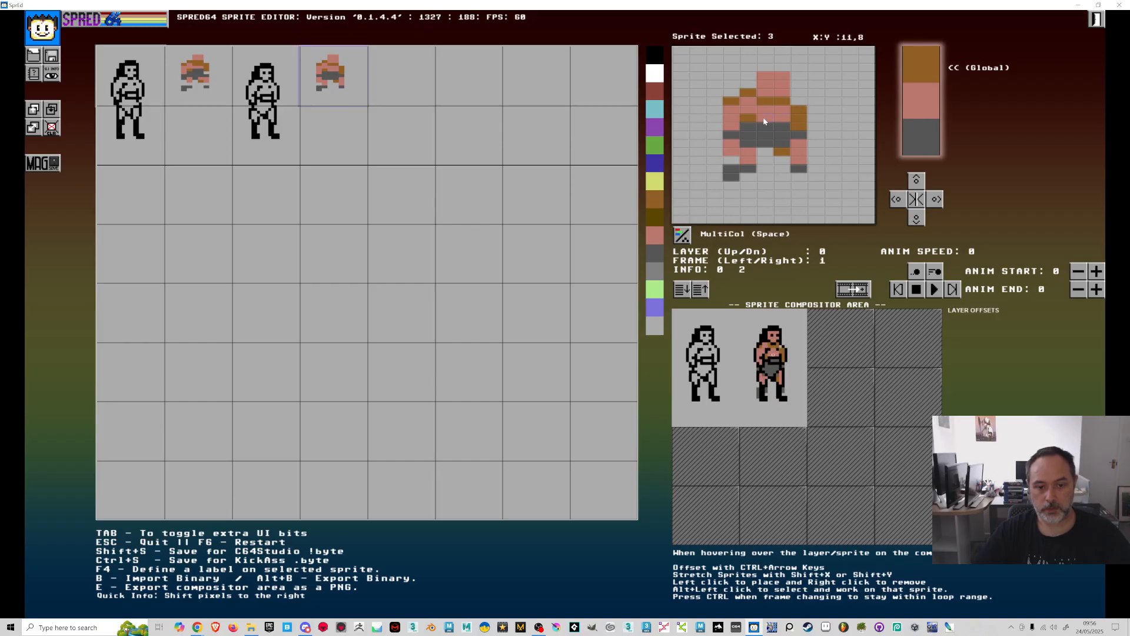
# Redraw the chest outline on sprite 0 as a diagonal line running down across the torso
pyautogui.click(267, 94)
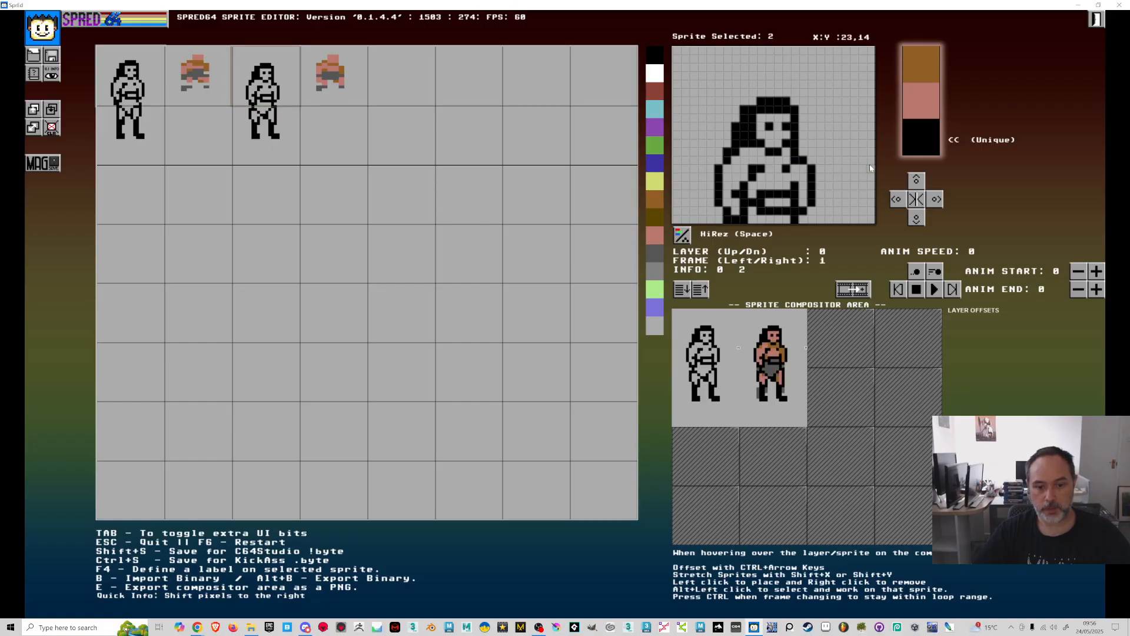
pyautogui.click(139, 87)
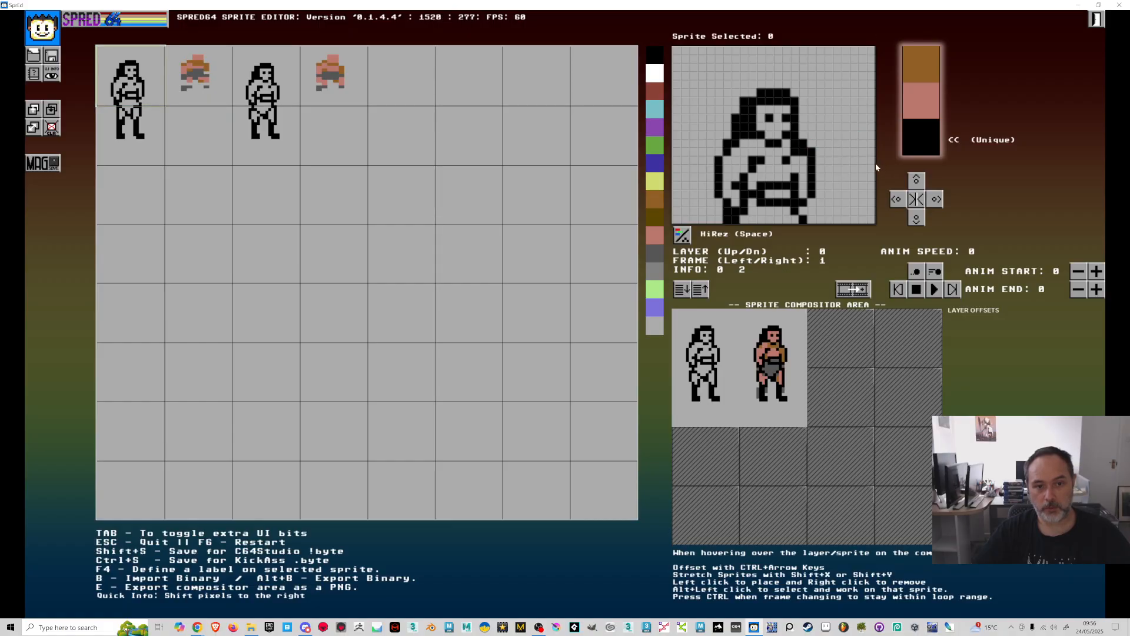
pyautogui.click(281, 118)
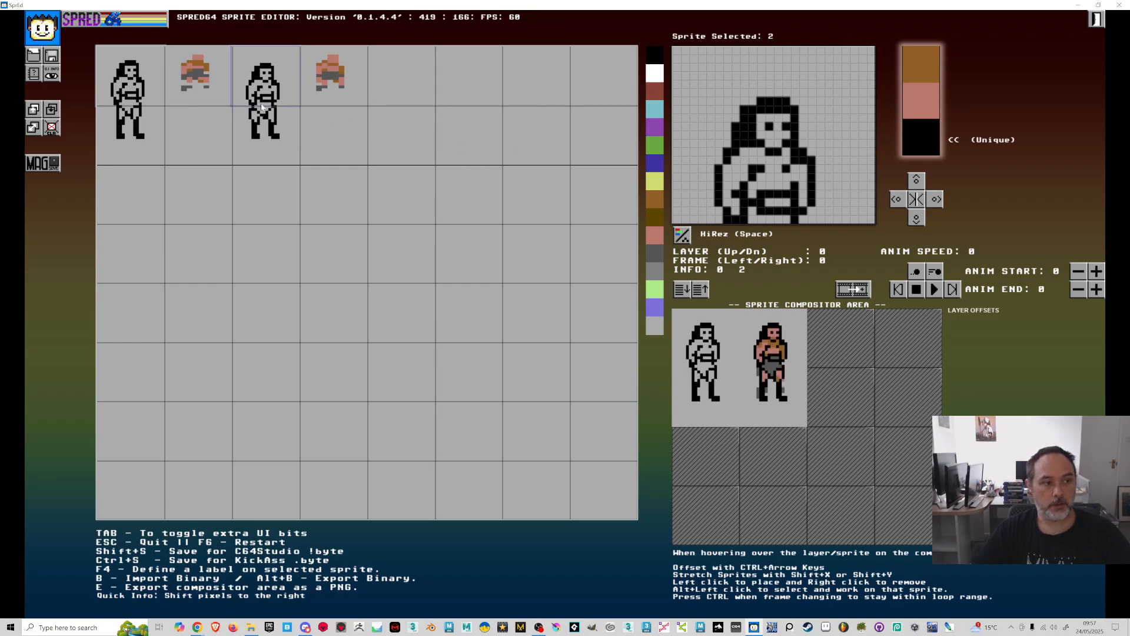
pyautogui.press('Left')
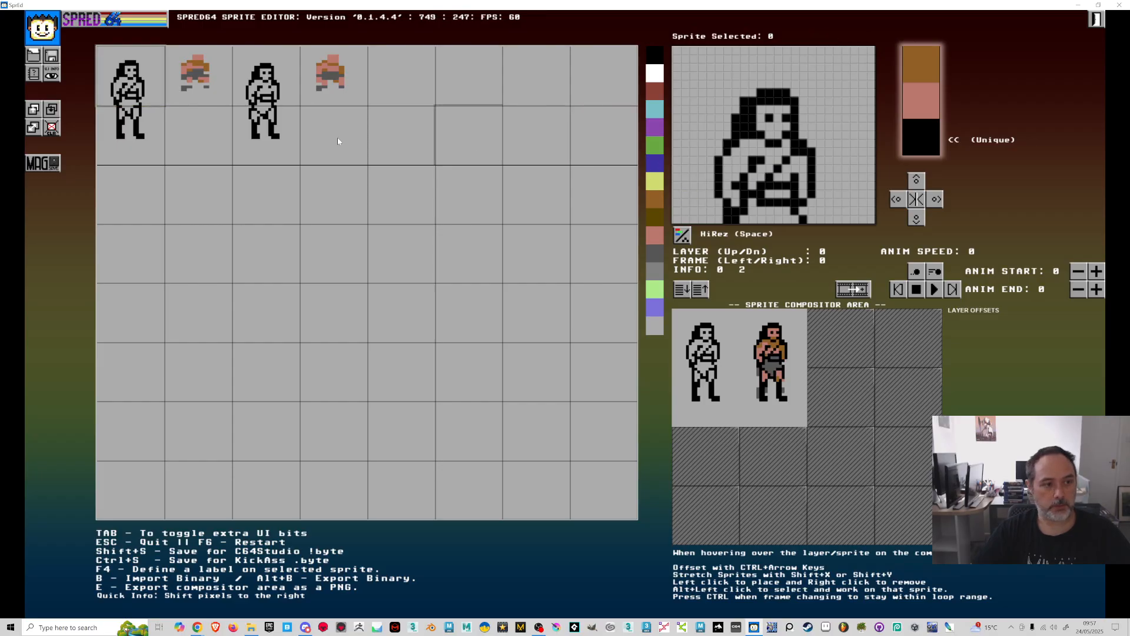
# Draw the matching diagonal chest line on sprite 2 and flip between frames 0 and 1 to compare them
pyautogui.click(257, 86)
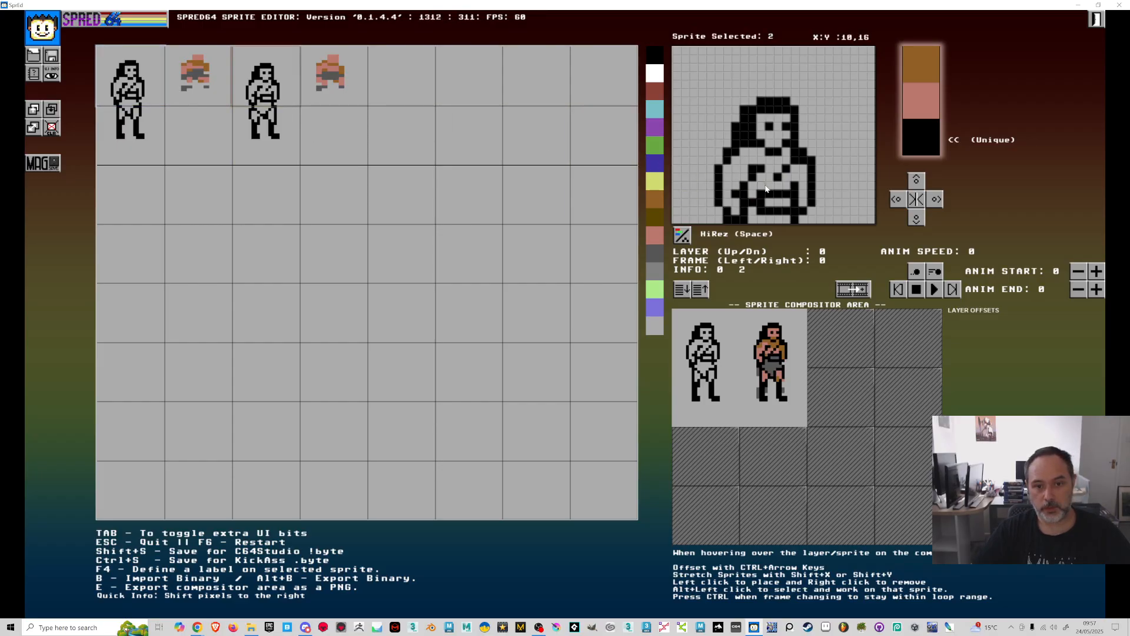
pyautogui.press('Right')
pyautogui.press('Left')
pyautogui.press('Right')
pyautogui.press('Left')
pyautogui.press('Right')
pyautogui.press('Left')
pyautogui.press('Right')
pyautogui.press('Left')
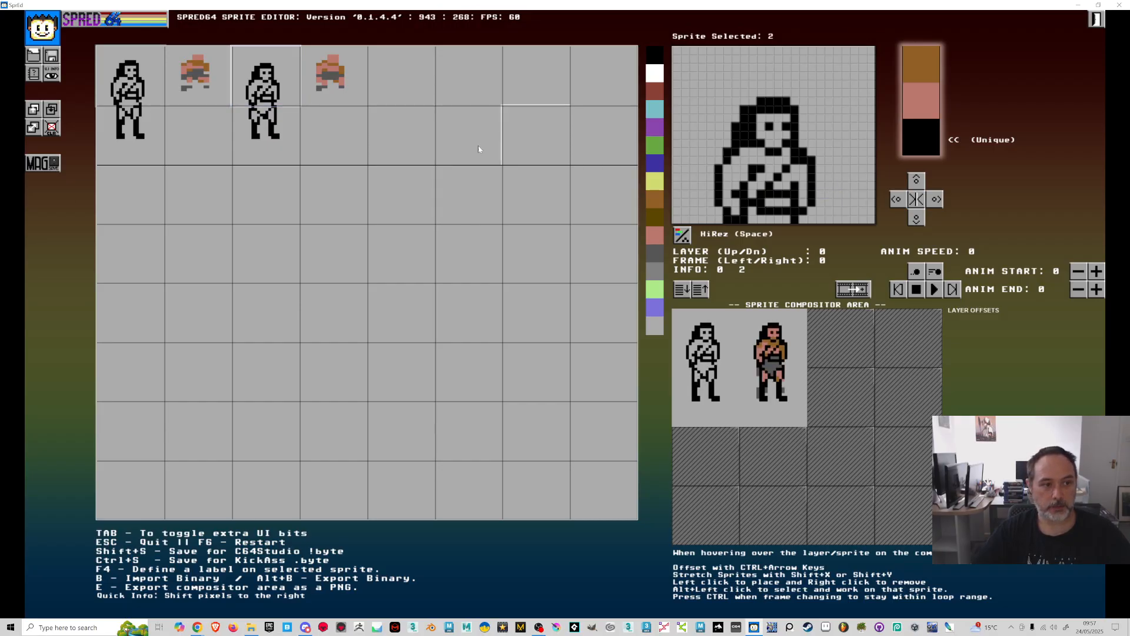
# Redraw the loincloth's crossing lines on sprite 8 while comparing them with frame 1
pyautogui.click(129, 131)
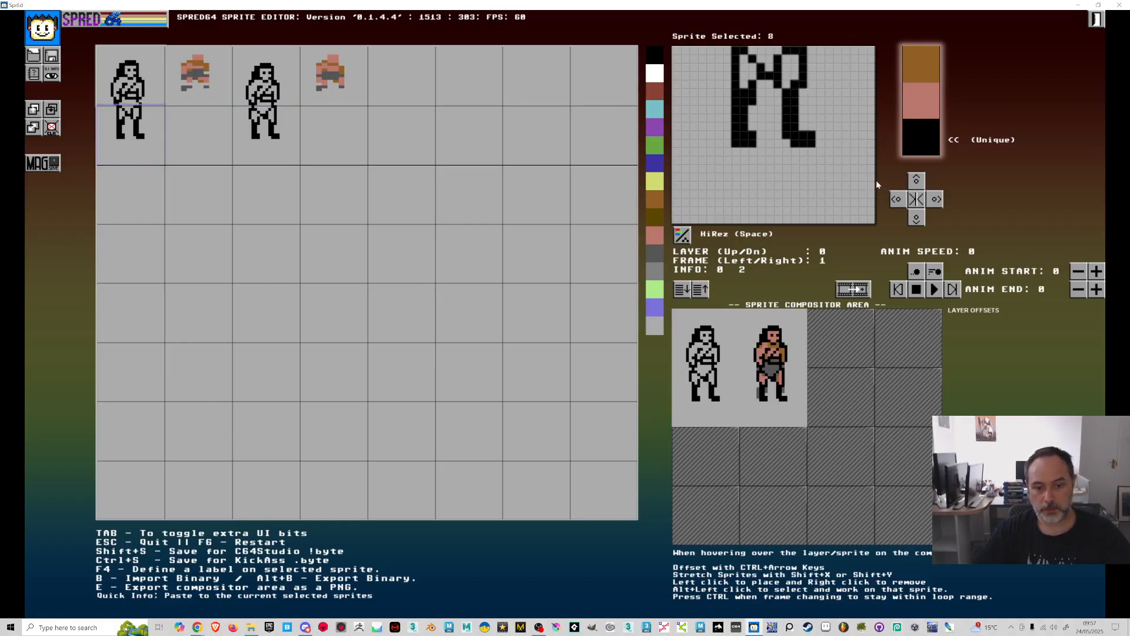
pyautogui.press('Right')
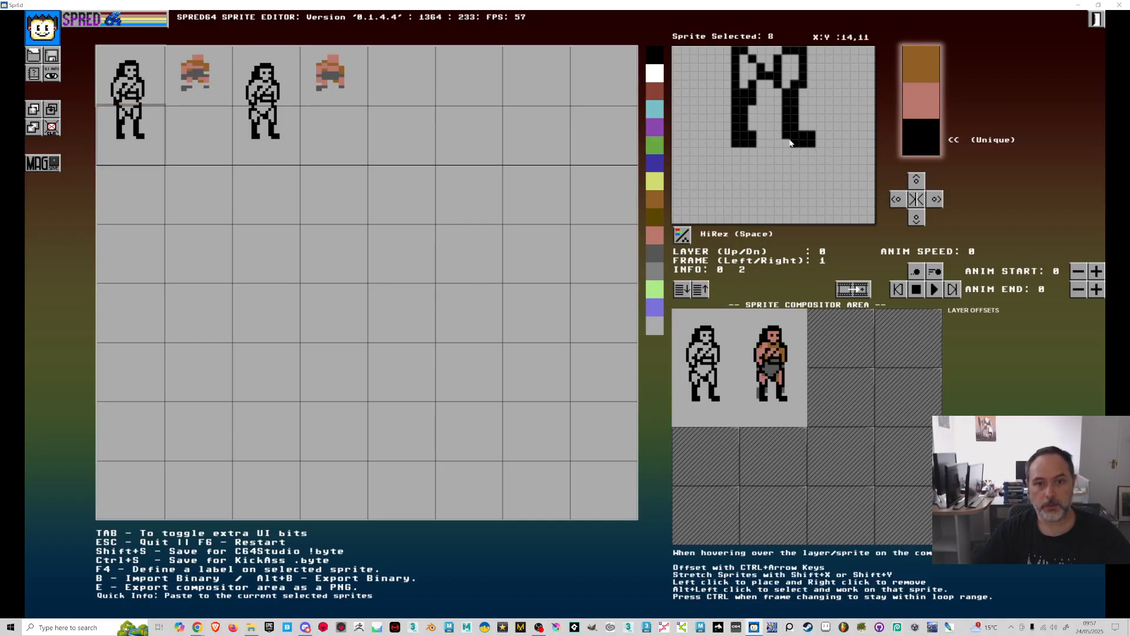
pyautogui.press('Left')
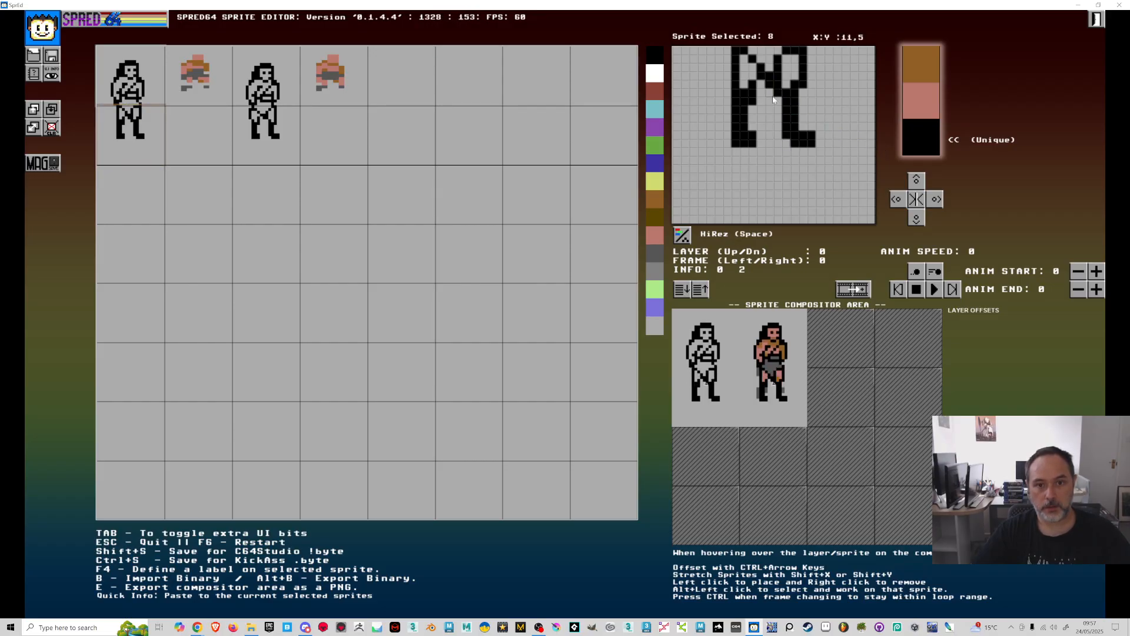
# Move the left hip outline on sprite 10 one pixel inward and check it against both frames
pyautogui.click(288, 127)
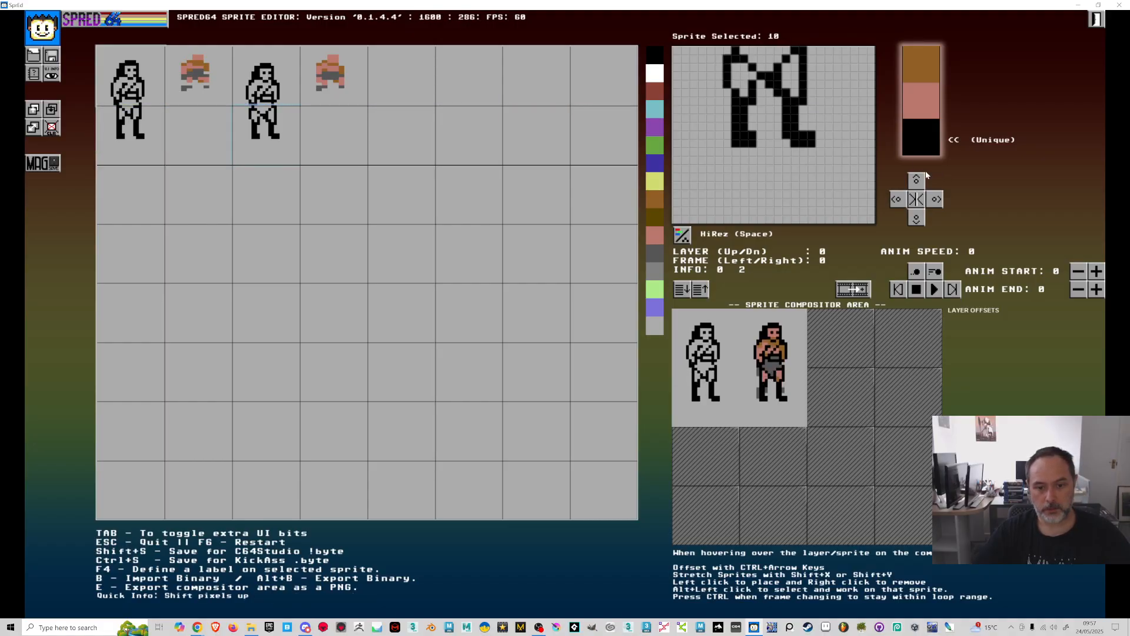
pyautogui.press('Right')
pyautogui.moveTo(736, 71)
pyautogui.mouseDown()
pyautogui.moveTo(735, 87)
pyautogui.moveTo(724, 59)
pyautogui.mouseUp()
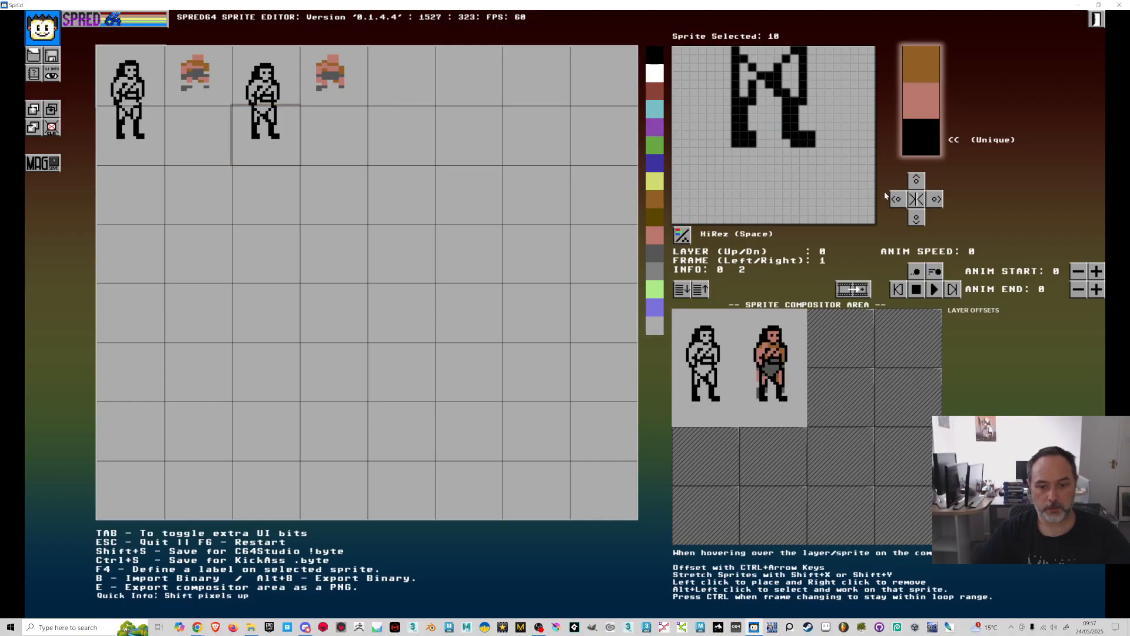
pyautogui.click(334, 89)
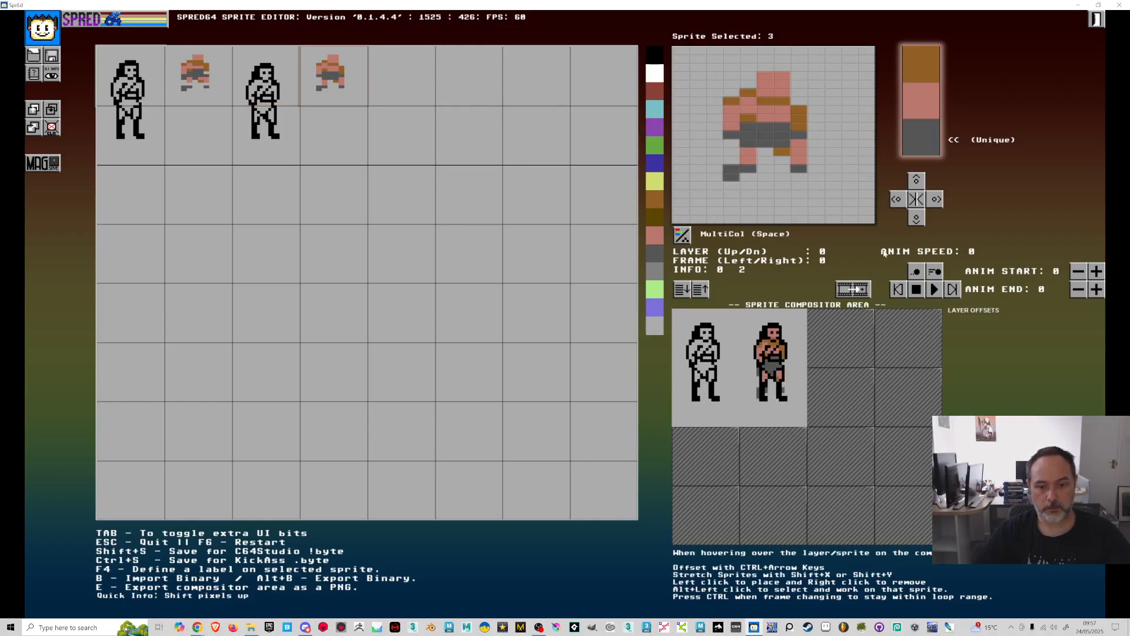
pyautogui.press('Right')
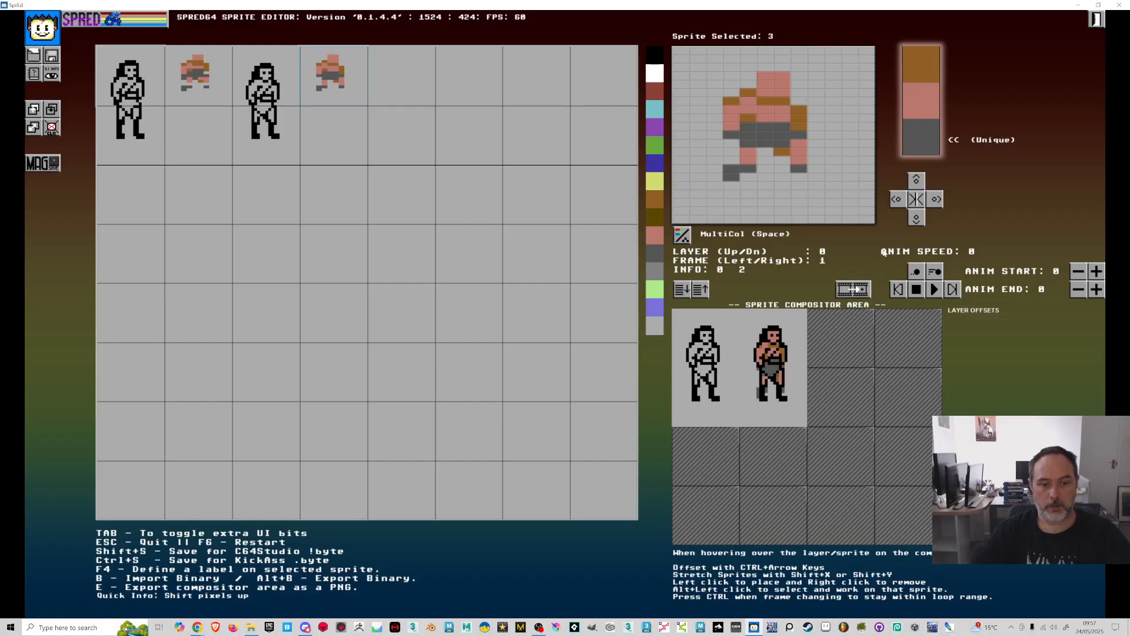
# Adjust the outline pixels of the hand at the left end of the belt on sprite 2 and compare both frames
pyautogui.click(263, 87)
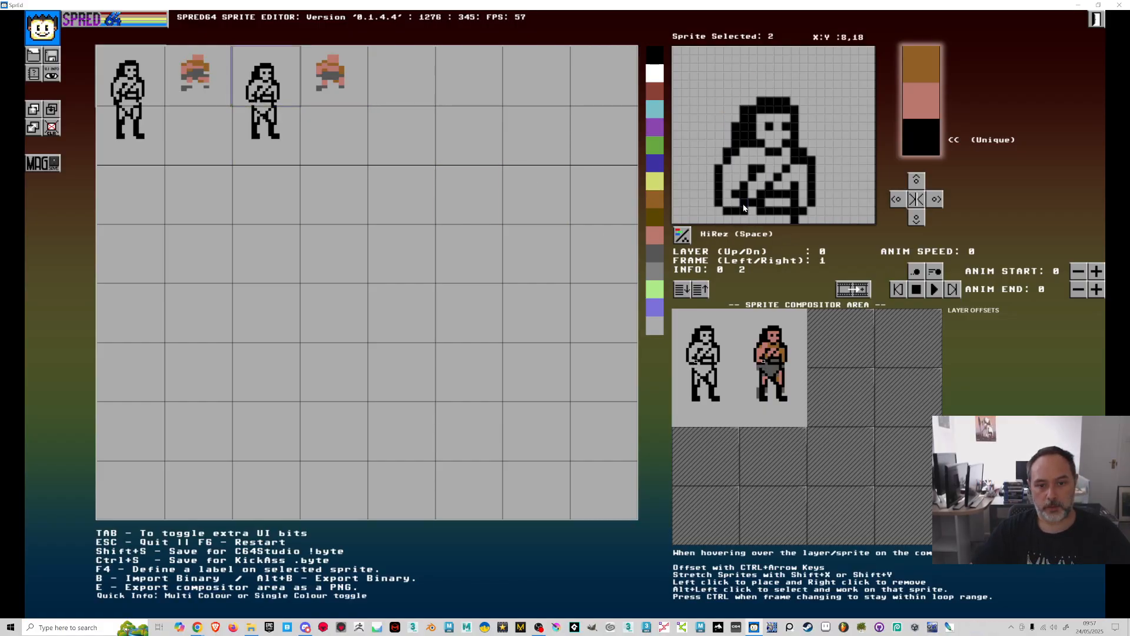
pyautogui.press('Left')
pyautogui.press('Right')
pyautogui.press('Left')
pyautogui.press('Right')
pyautogui.press('Left')
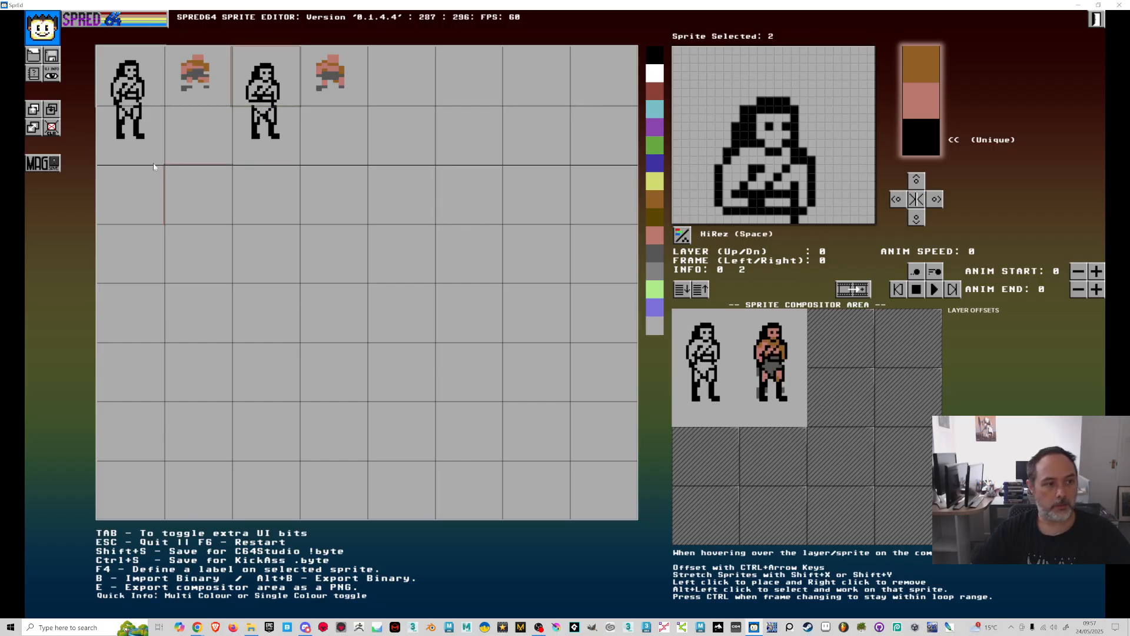
# Draw a hand outline extending outward beside the right hip on sprite 0 and match it on sprite 2
pyautogui.click(126, 70)
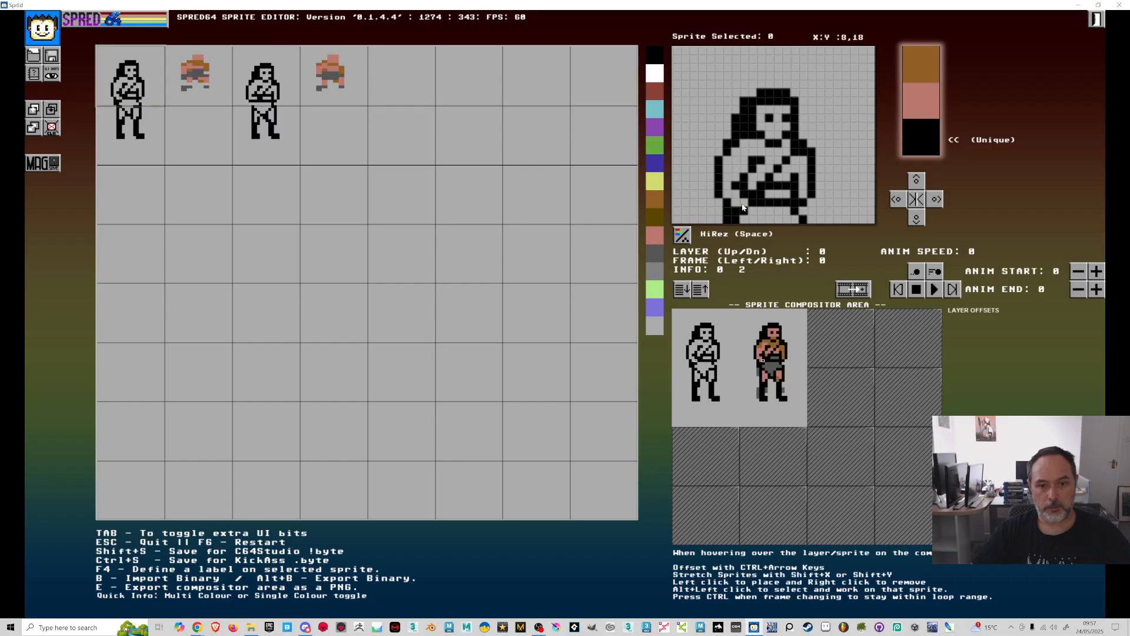
pyautogui.press('Right')
pyautogui.press('Left')
pyautogui.press('Right')
pyautogui.press('Left')
pyautogui.press('Right')
pyautogui.press('Left')
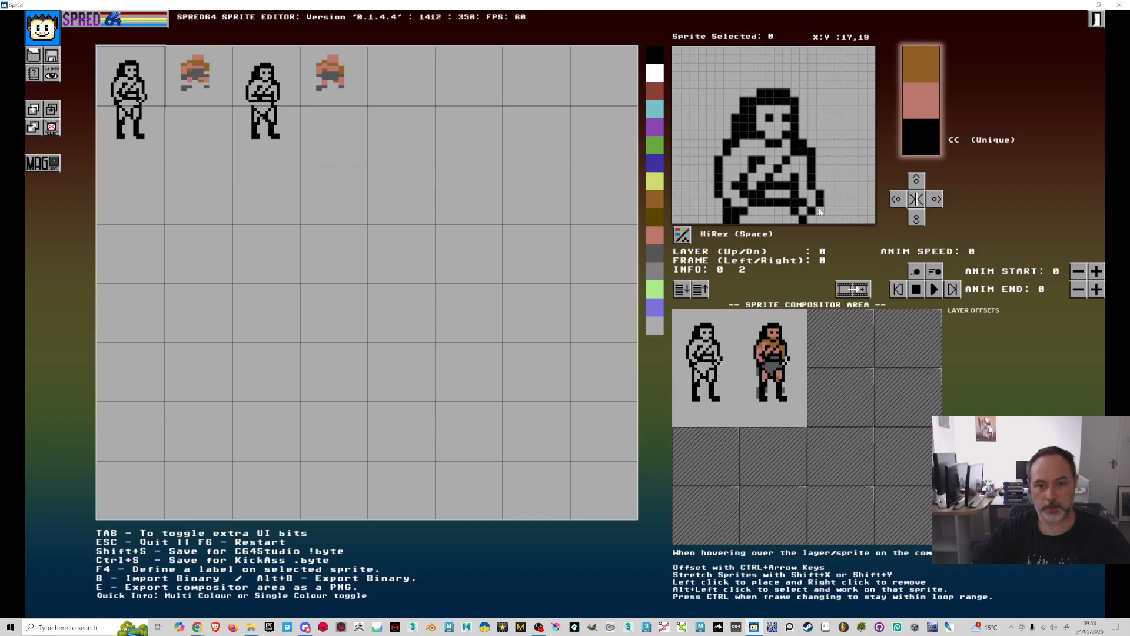
pyautogui.click(265, 88)
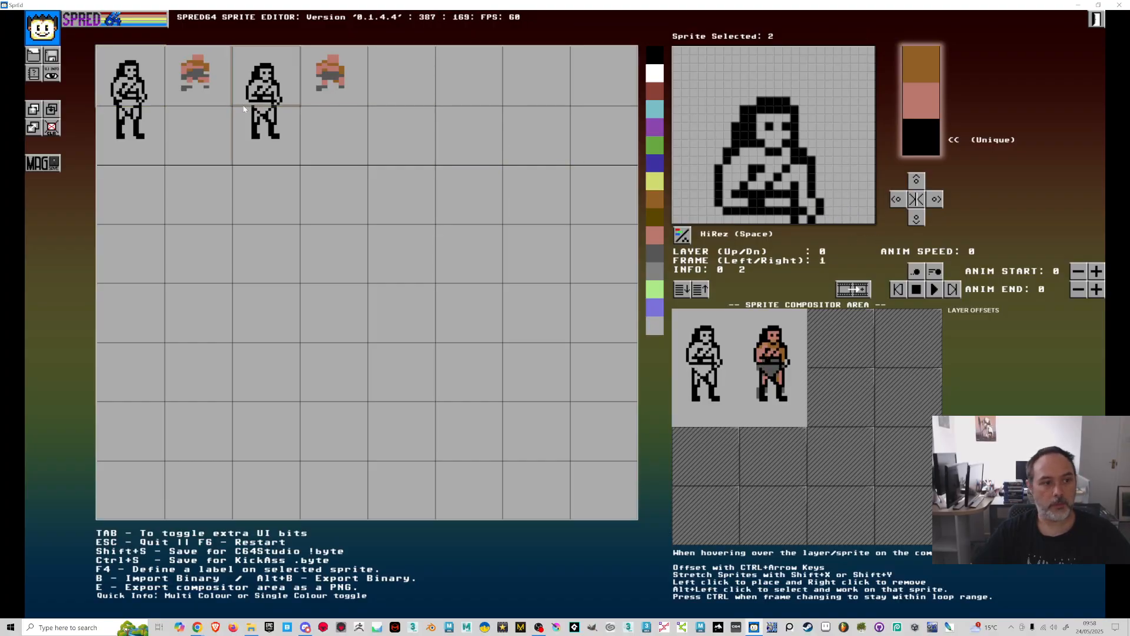
pyautogui.press('Right')
# Paint the right forearm and hand pink on sprite 1 and close the hand outline on sprite 2
pyautogui.click(911, 106)
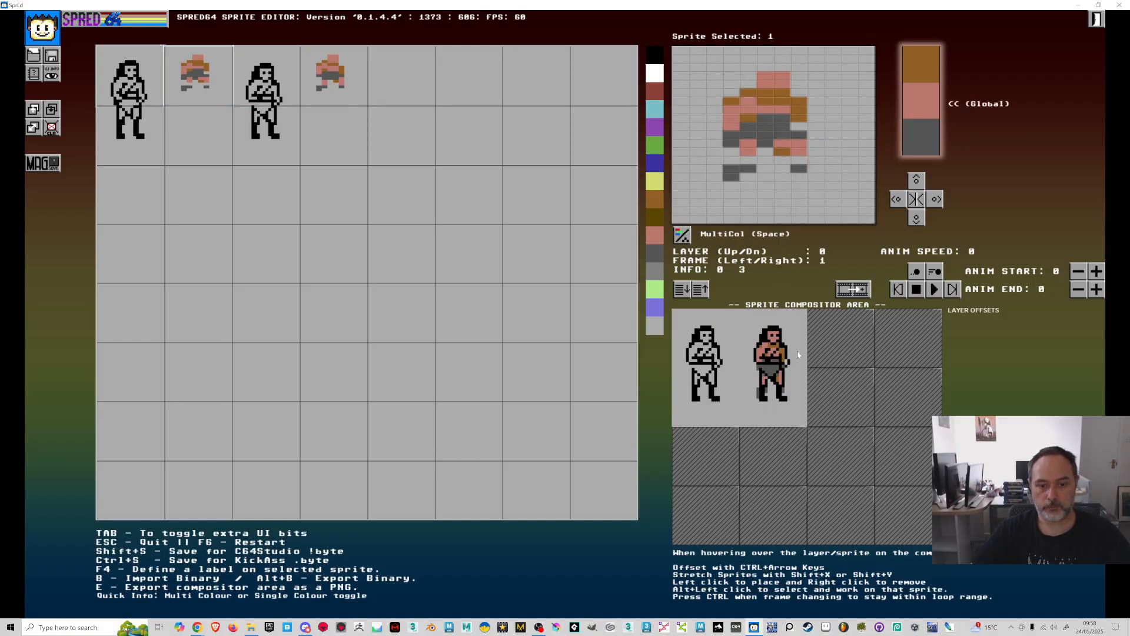
pyautogui.press('Left')
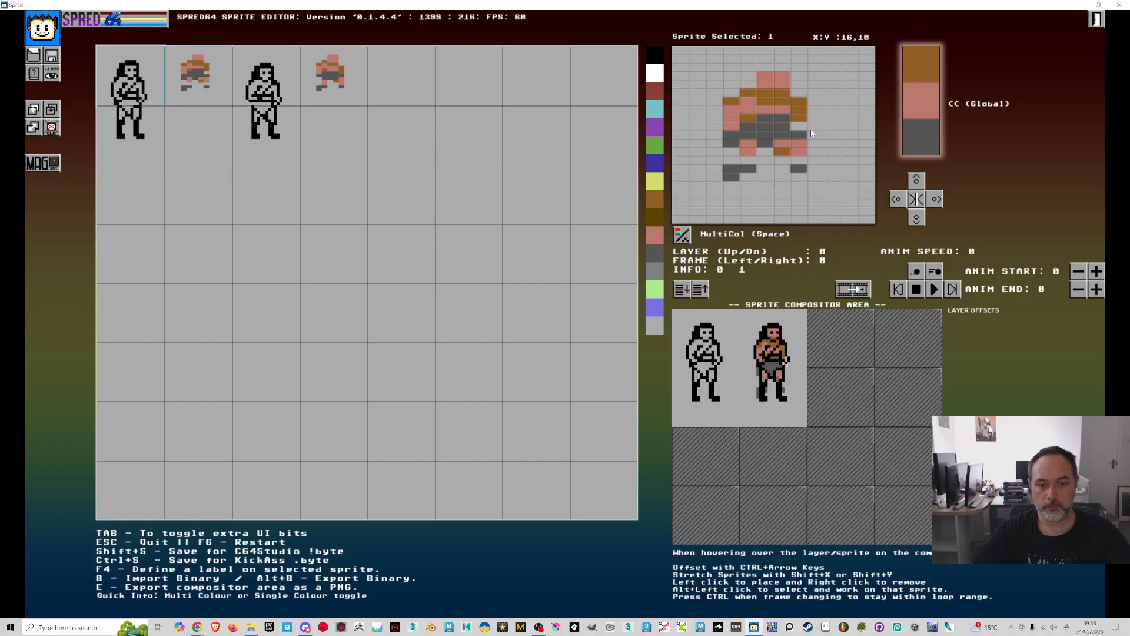
pyautogui.moveTo(812, 127); pyautogui.dragTo(804, 132)
pyautogui.rightClick(815, 126)
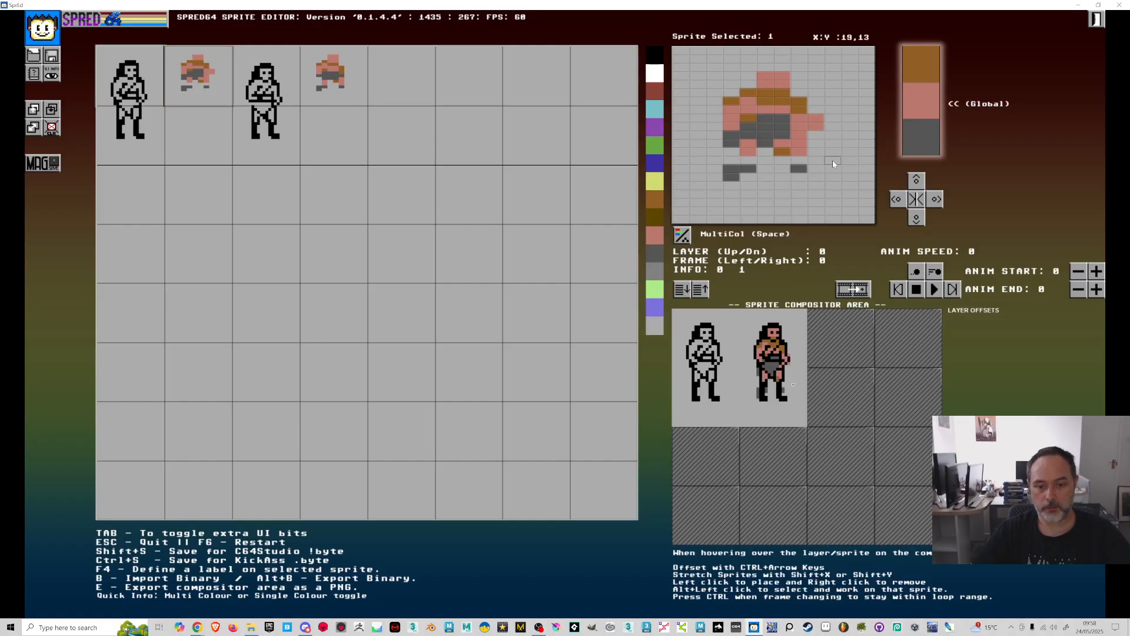
pyautogui.click(292, 121)
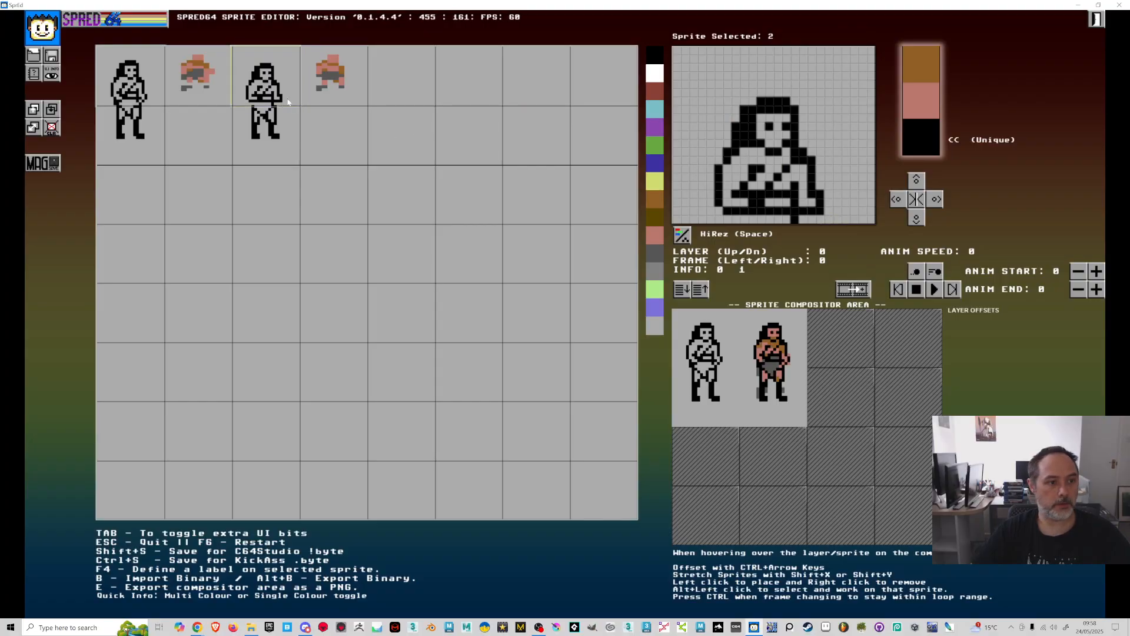
pyautogui.press('Right')
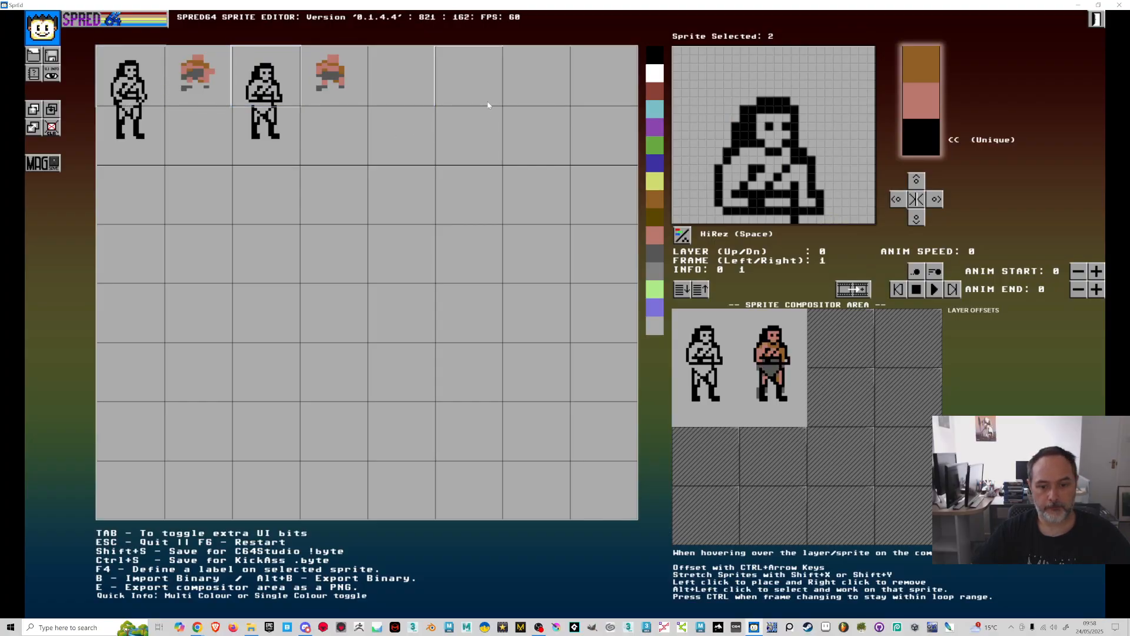
# Try a pink stroke beside the right hand on sprite 1, and erase the pink pixels outside the arm
pyautogui.click(197, 76)
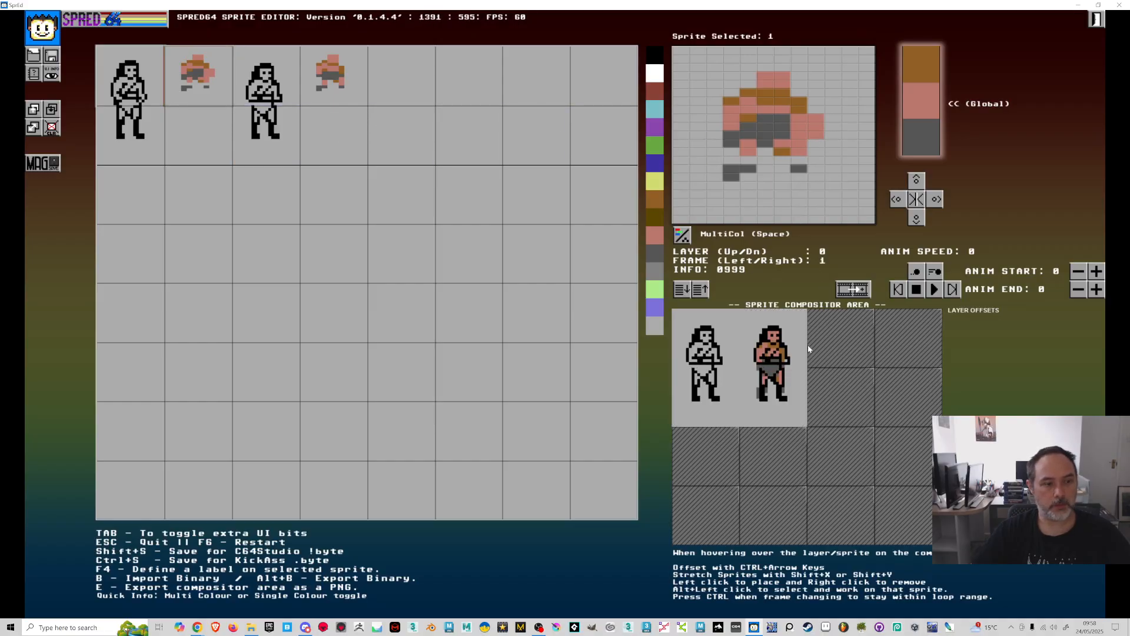
pyautogui.moveTo(829, 173); pyautogui.dragTo(826, 138)
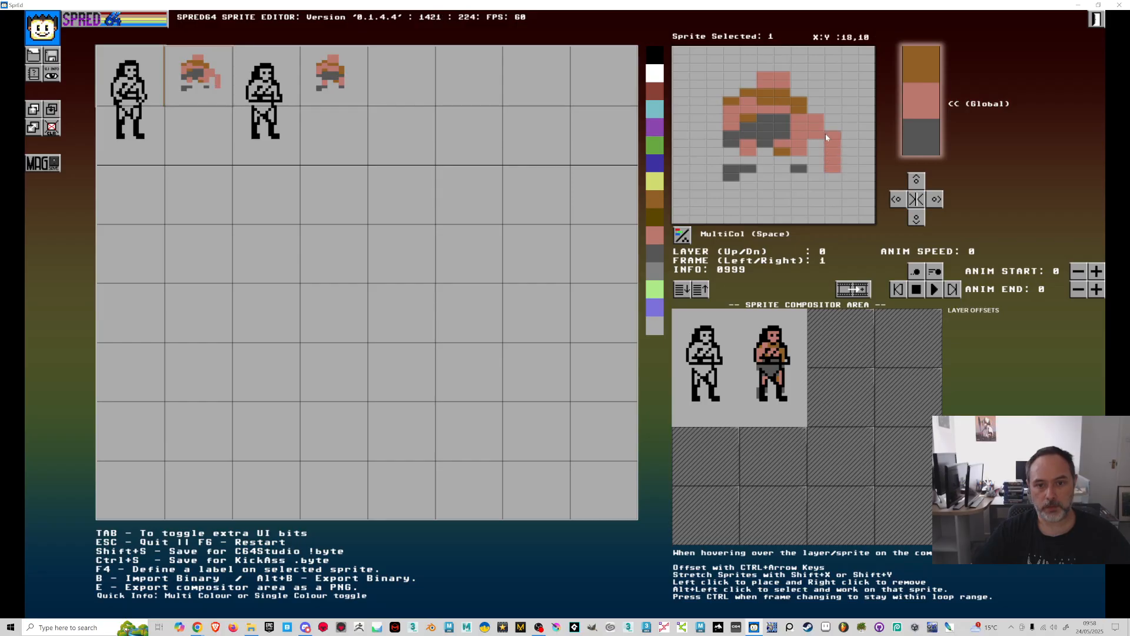
pyautogui.press('Left')
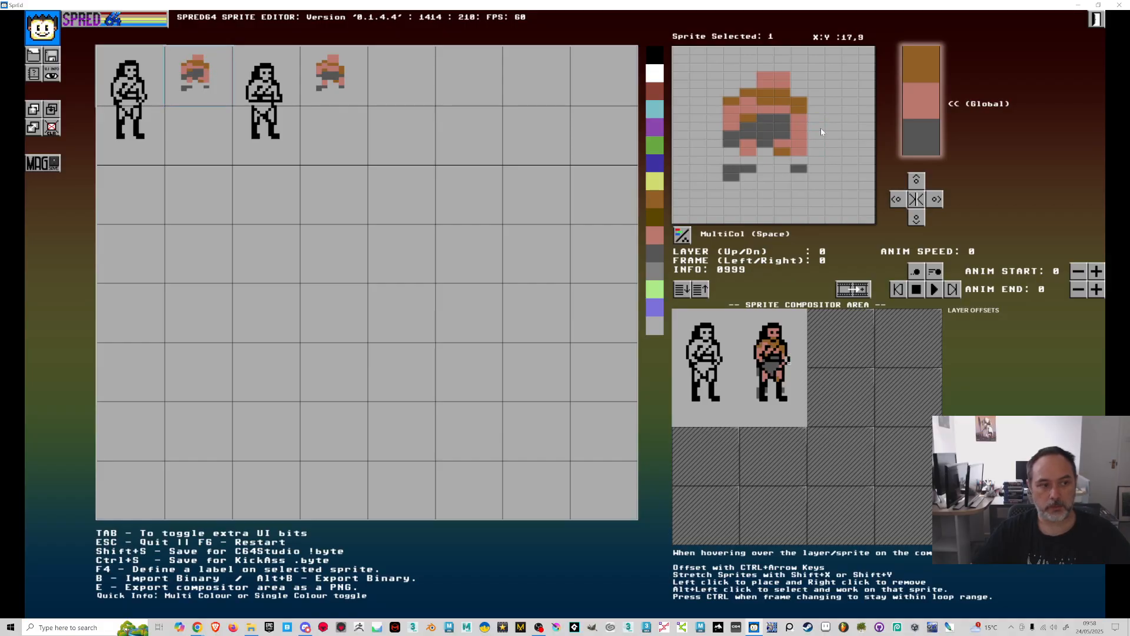
# Paint one brown pixel for the right hand on sprite 1 and compare frames 0 and 1
pyautogui.click(126, 97)
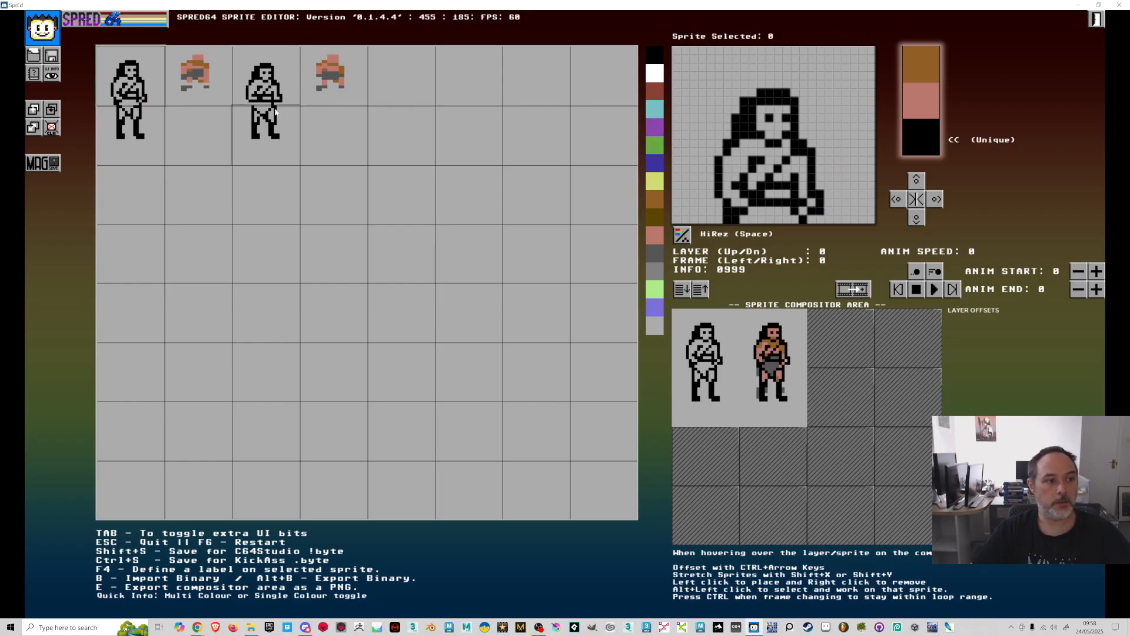
pyautogui.click(197, 79)
pyautogui.click(814, 125)
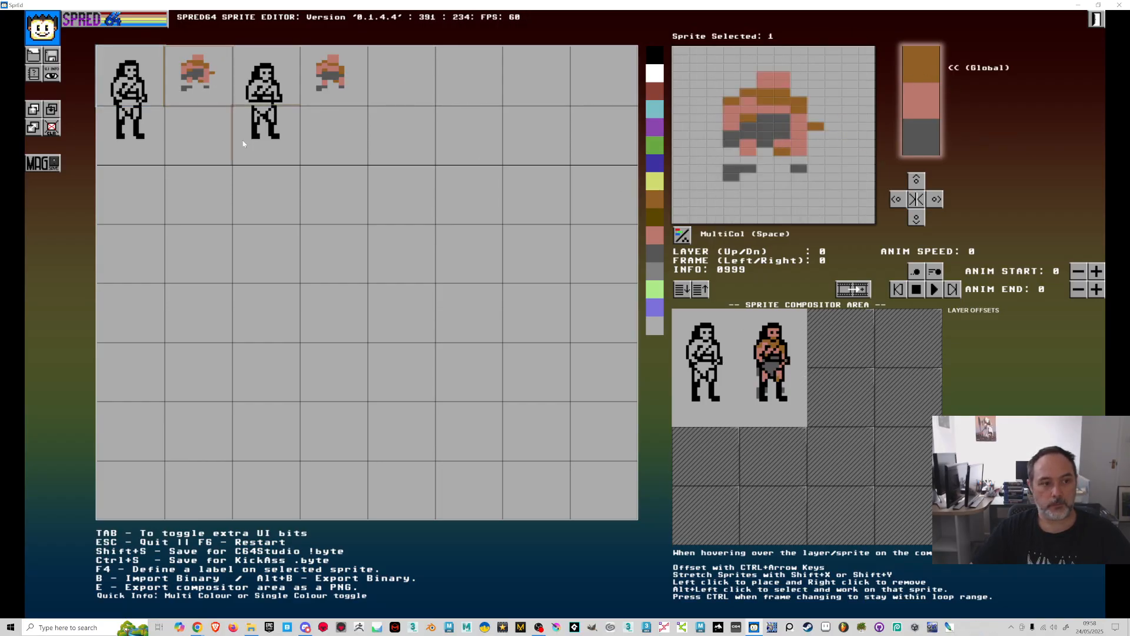
pyautogui.press('Right')
pyautogui.press('Left')
pyautogui.press('Right')
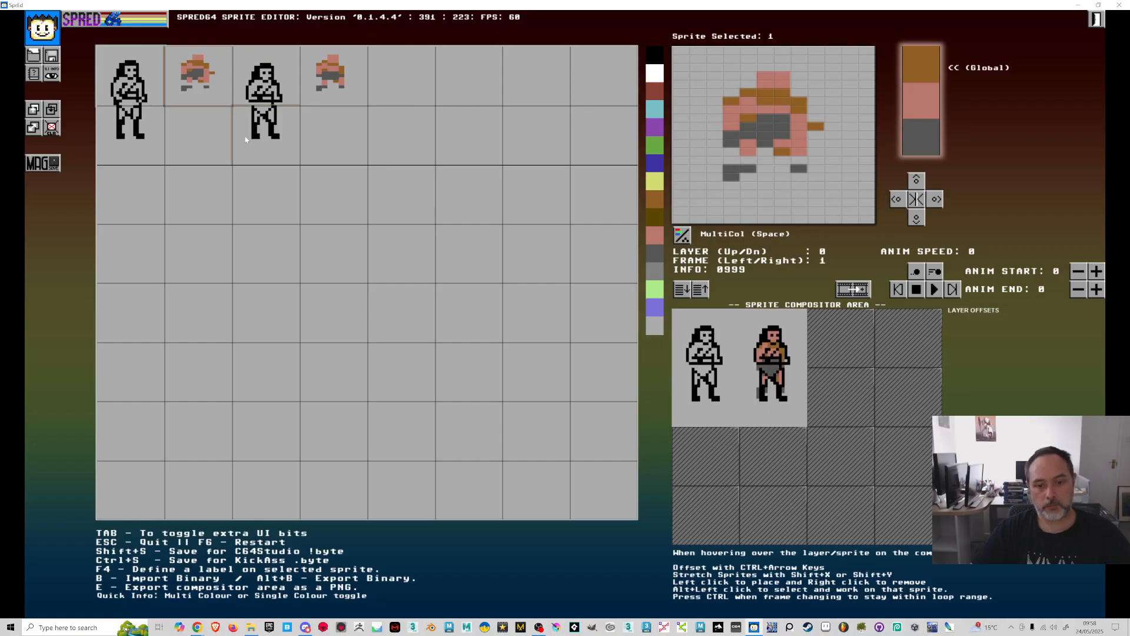
# Paint one dark grey pixel for the right hand on sprite 3
pyautogui.click(256, 109)
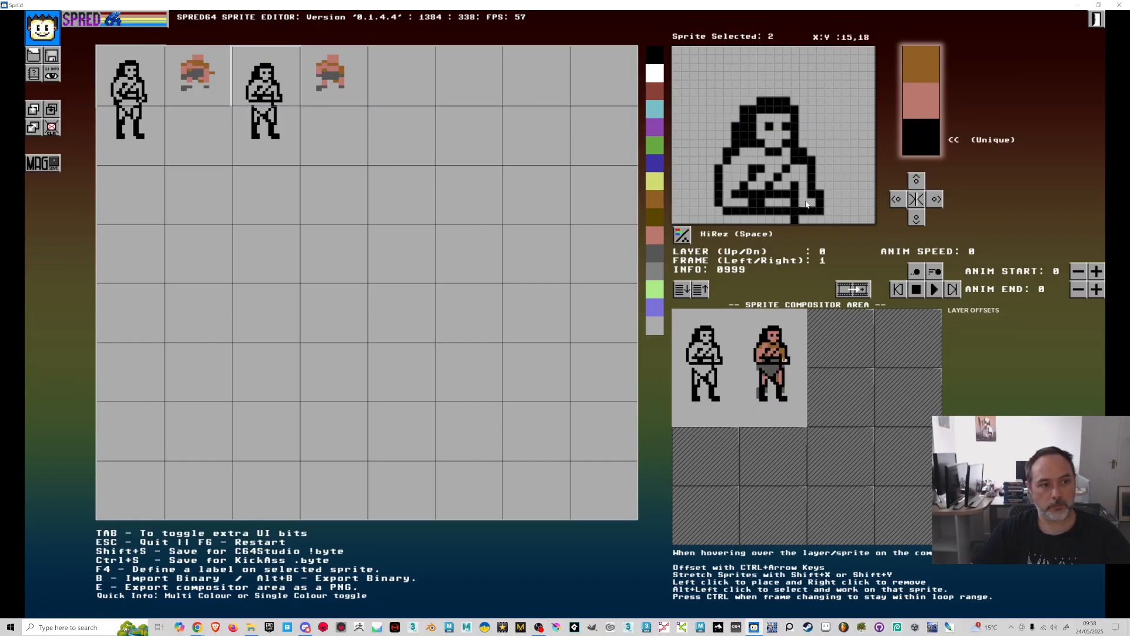
pyautogui.click(345, 94)
pyautogui.click(815, 126)
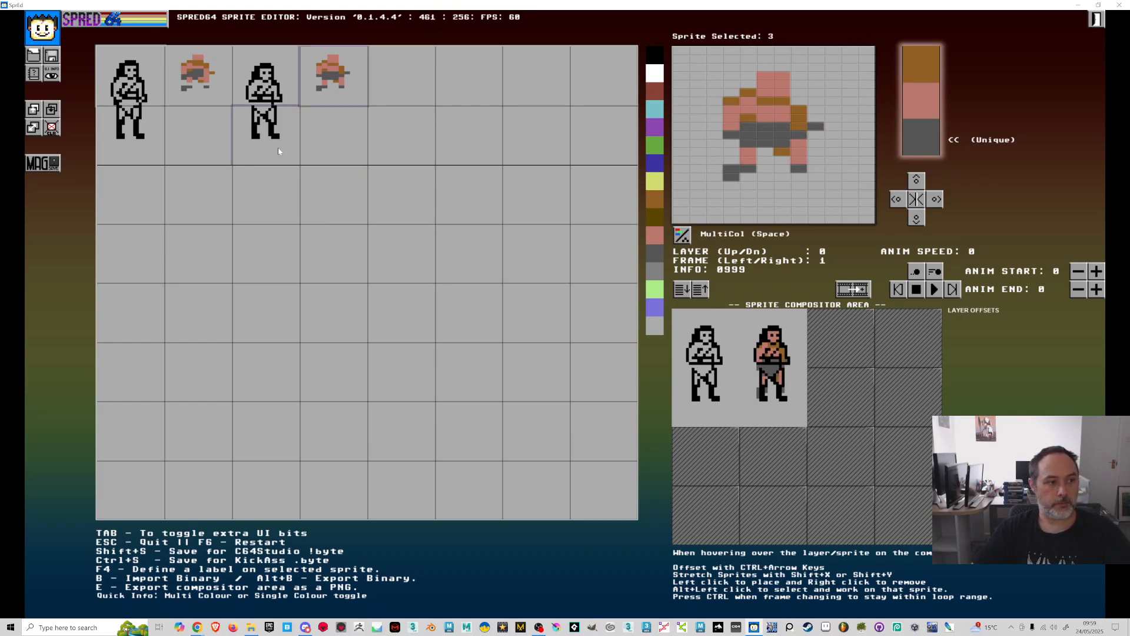
# Adjust the hip outline pixels along the lower edge of sprite 2 and compare both frames
pyautogui.click(264, 83)
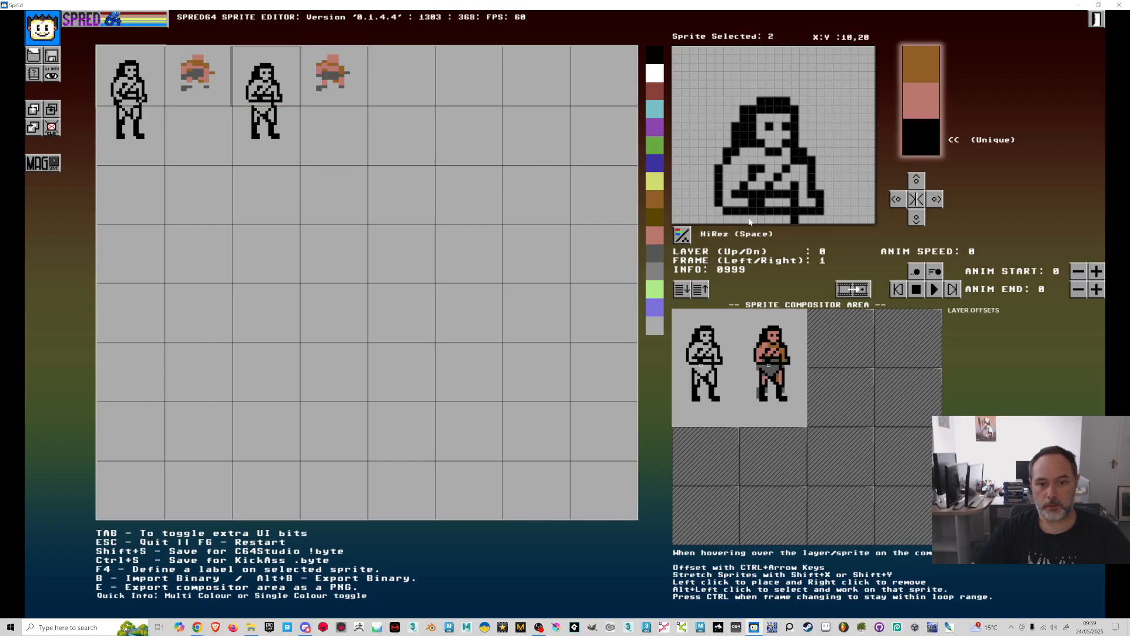
pyautogui.press('Left')
pyautogui.press('Right')
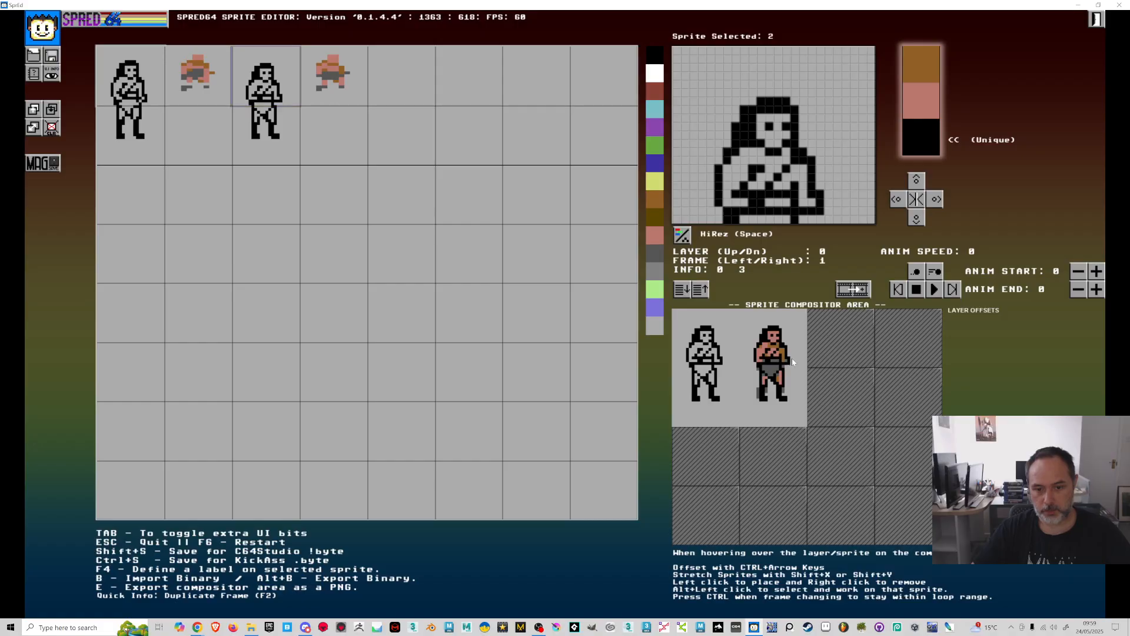
# Paint a yellow four-pixel belt strip and a separate blob on sprite 9, used as layer 2 of both figures in frame 1
pyautogui.click(179, 135)
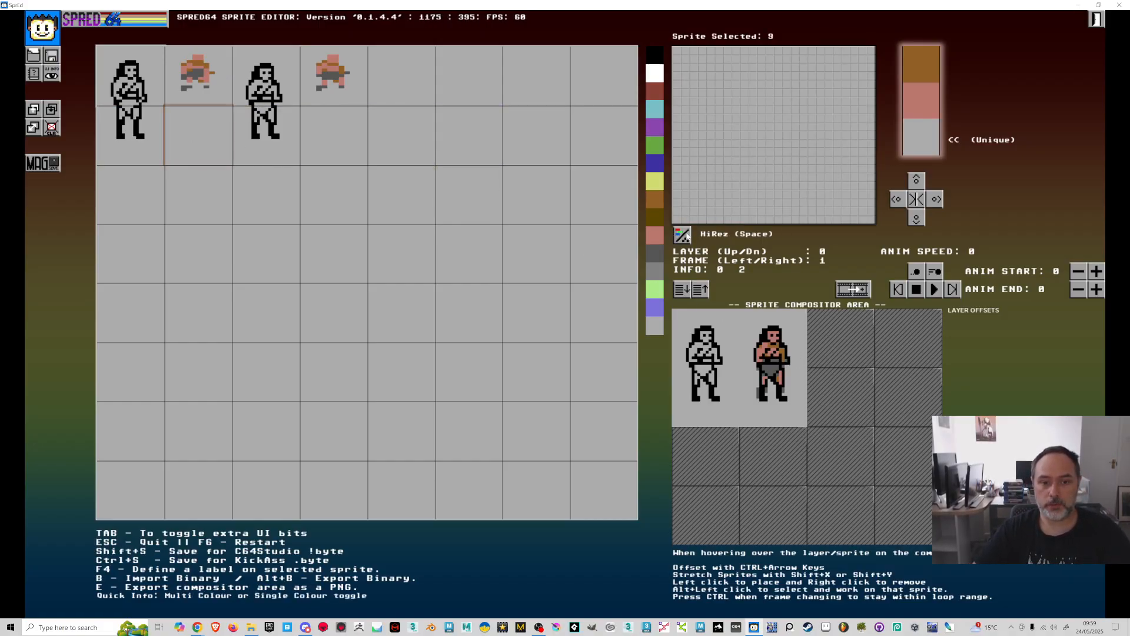
pyautogui.click(659, 184)
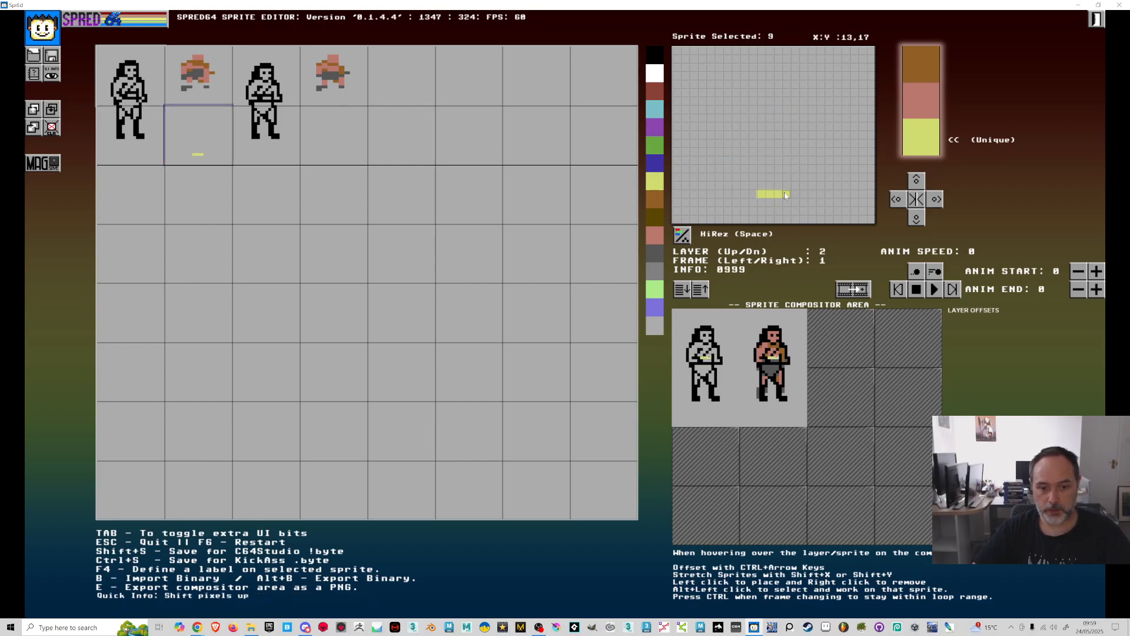
pyautogui.moveTo(845, 203)
pyautogui.mouseDown()
pyautogui.moveTo(845, 185)
pyautogui.moveTo(846, 211)
pyautogui.mouseUp()
pyautogui.click(861, 195)
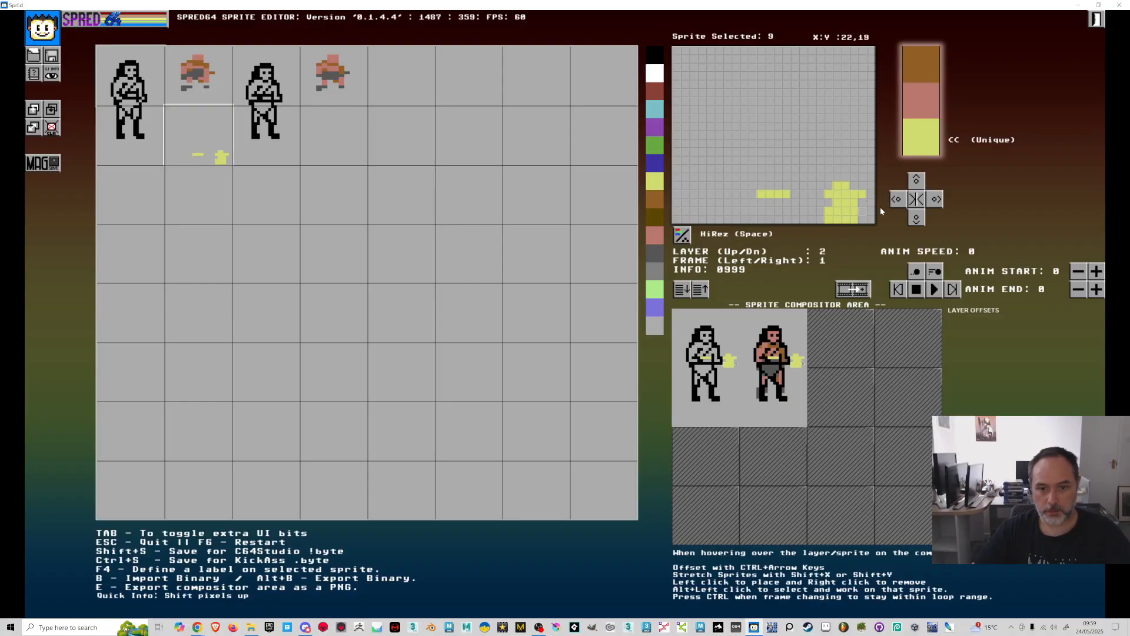
# Shift all of sprite 9's pixels up by six and left by two
pyautogui.click(917, 184)
pyautogui.click(916, 181)
pyautogui.click(916, 181)
pyautogui.click(916, 181)
pyautogui.click(916, 181)
pyautogui.click(916, 181)
pyautogui.click(898, 200)
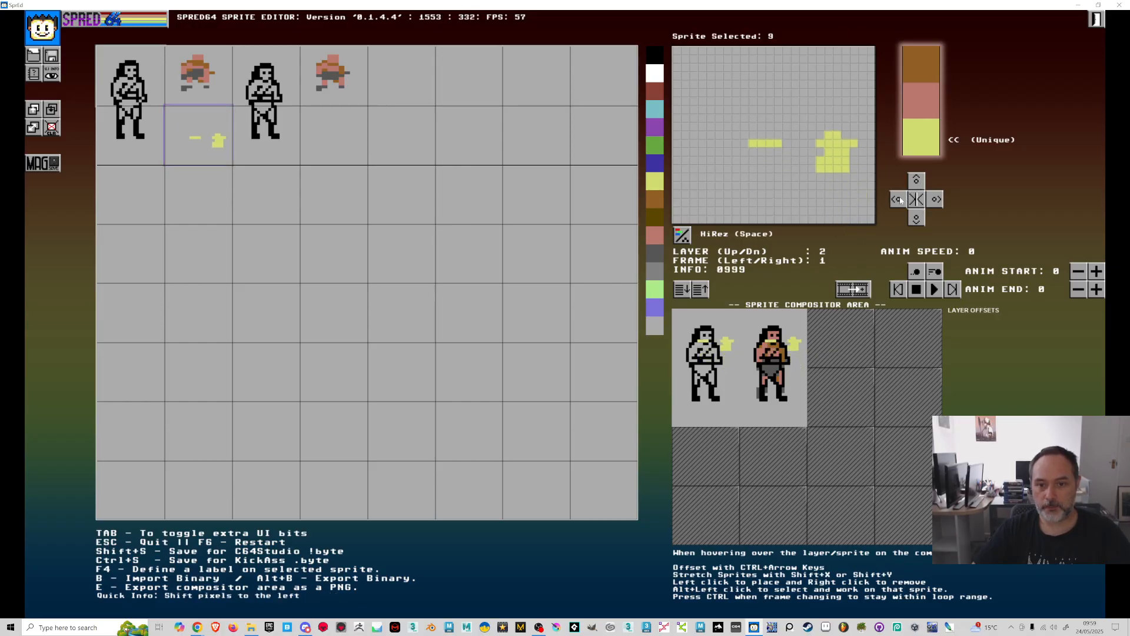
pyautogui.click(897, 200)
# Widen the yellow blob on sprite 9 with extra pixels along its lower part and on both sides
pyautogui.moveTo(821, 177); pyautogui.dragTo(846, 167)
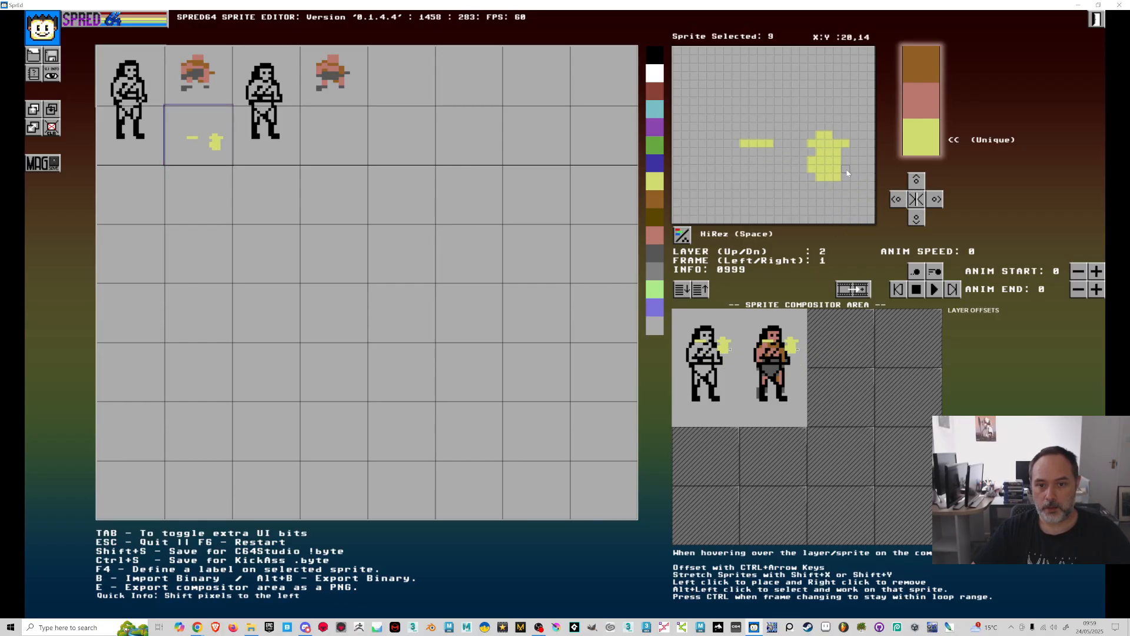
pyautogui.click(854, 160)
pyautogui.click(803, 160)
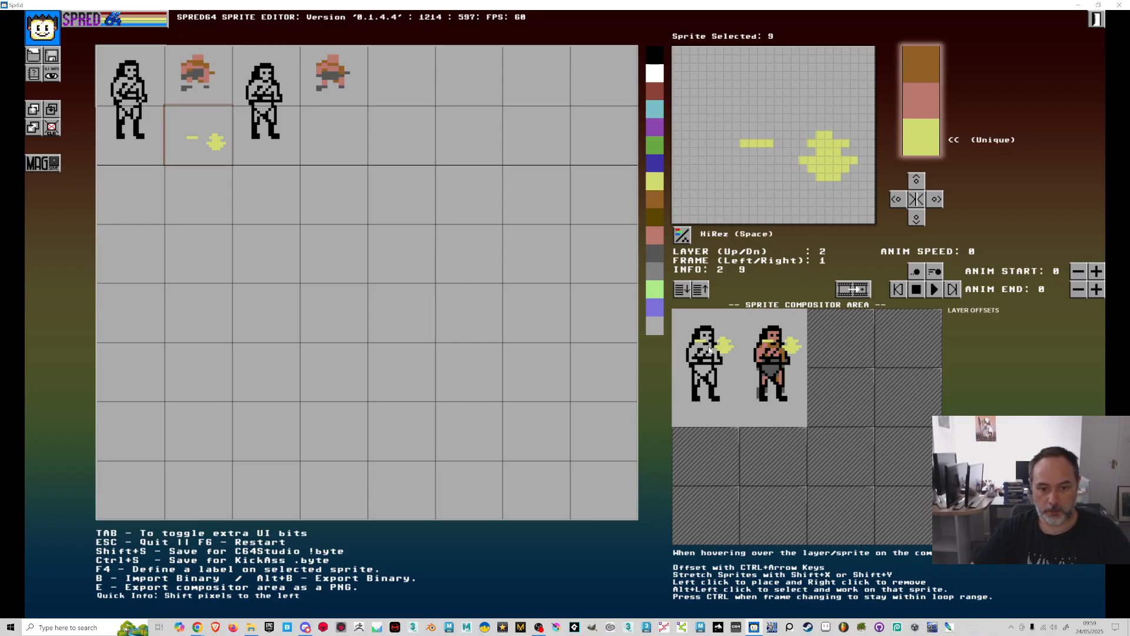
# Show the layer offset details and offset the outline figure's layer 2 in frame 1 to X 2, Y 7
pyautogui.press('Tab')
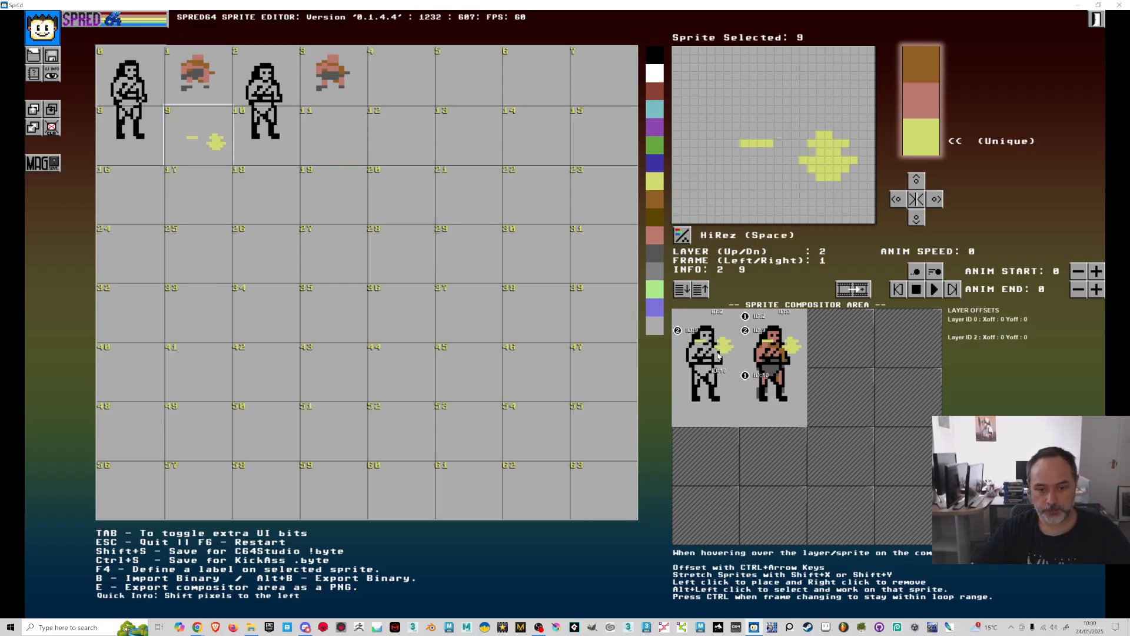
pyautogui.hotkey('ctrl', 'Down')
pyautogui.hotkey('ctrl', 'Down')
pyautogui.hotkey('ctrl', 'Down')
pyautogui.hotkey('ctrl', 'Down')
pyautogui.hotkey('ctrl', 'Down')
pyautogui.hotkey('ctrl', 'Down')
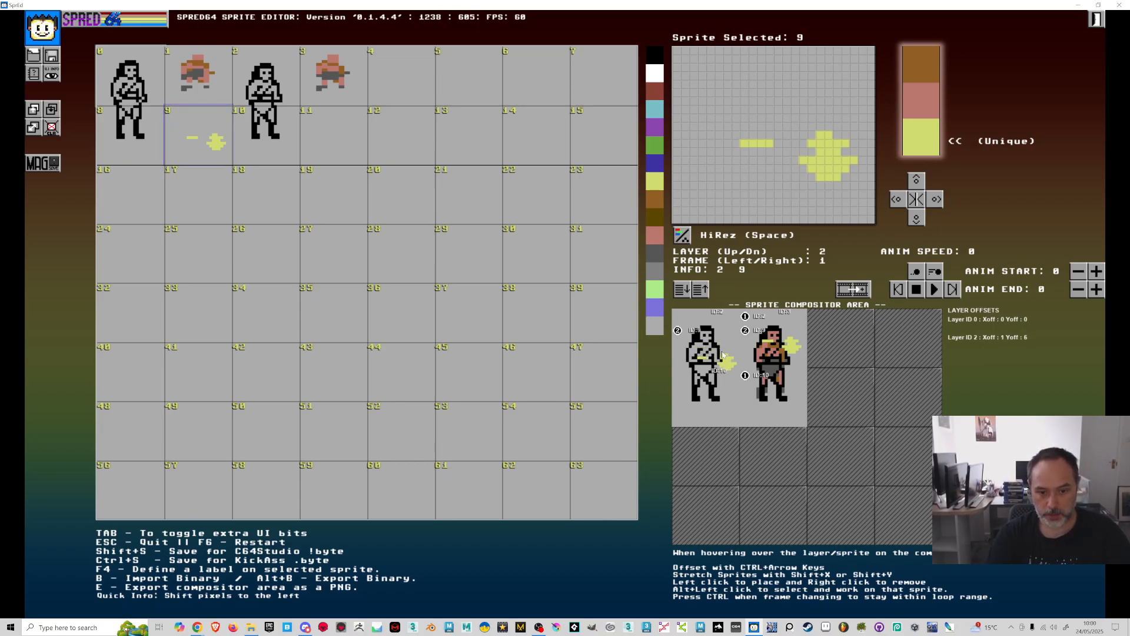
pyautogui.hotkey('ctrl', 'Right')
pyautogui.hotkey('ctrl', 'Right')
pyautogui.hotkey('ctrl', 'Down')
pyautogui.hotkey('ctrl', 'Left')
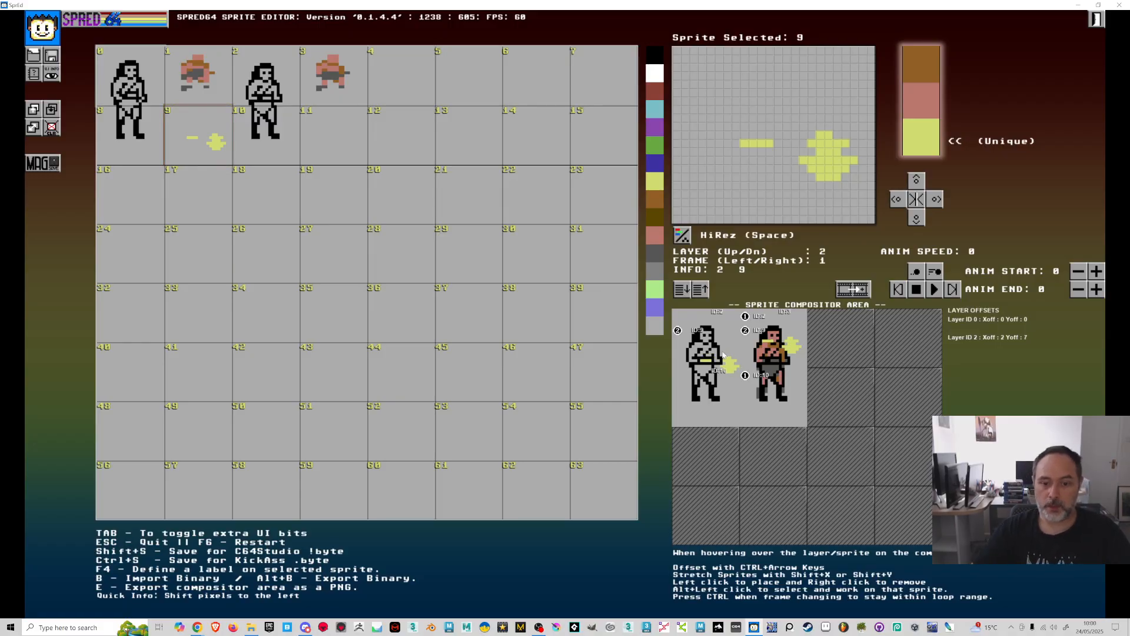
# Offset the coloured figure's layer 2 in frame 1 so its yellow strip sits on the waist like the outline figure's
pyautogui.moveTo(768, 353)
pyautogui.hotkey('ctrl', 'Right')
pyautogui.hotkey('ctrl', 'Right')
pyautogui.hotkey('ctrl', 'Down')
pyautogui.hotkey('ctrl', 'Down')
pyautogui.hotkey('ctrl', 'Down')
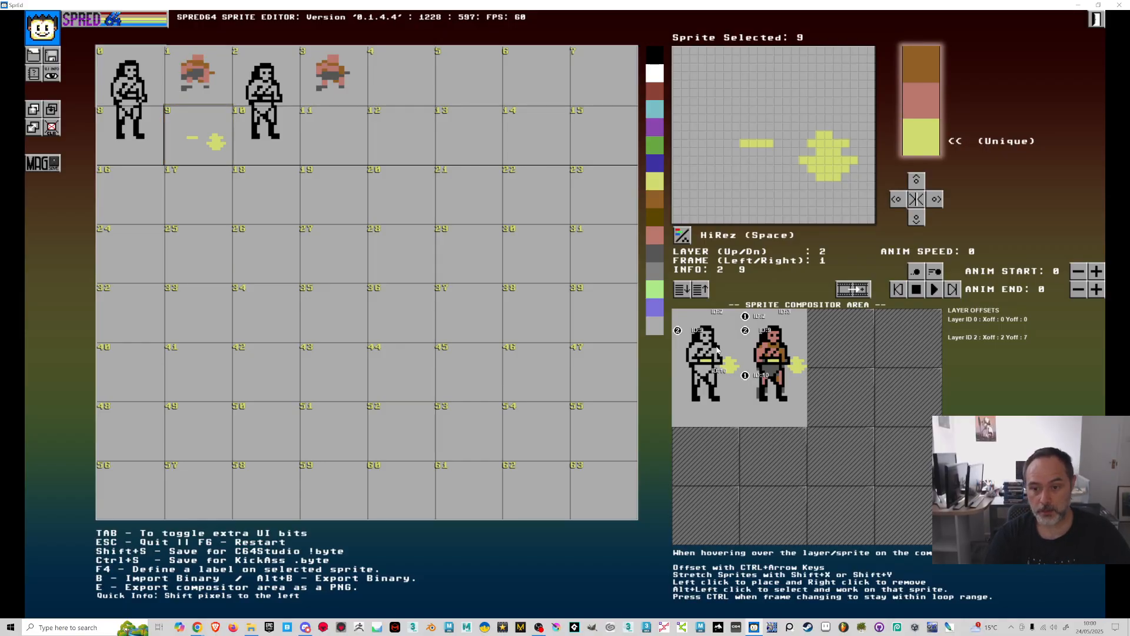
# Slide the outline figure's yellow layer left across the body and back to its X offset of 2
pyautogui.hotkey('ctrl', 'Left')
pyautogui.hotkey('ctrl', 'Left')
pyautogui.hotkey('ctrl', 'Left')
pyautogui.hotkey('ctrl', 'Left')
pyautogui.hotkey('ctrl', 'Left')
pyautogui.hotkey('ctrl', 'Left')
pyautogui.hotkey('ctrl', 'Left')
pyautogui.hotkey('ctrl', 'Left')
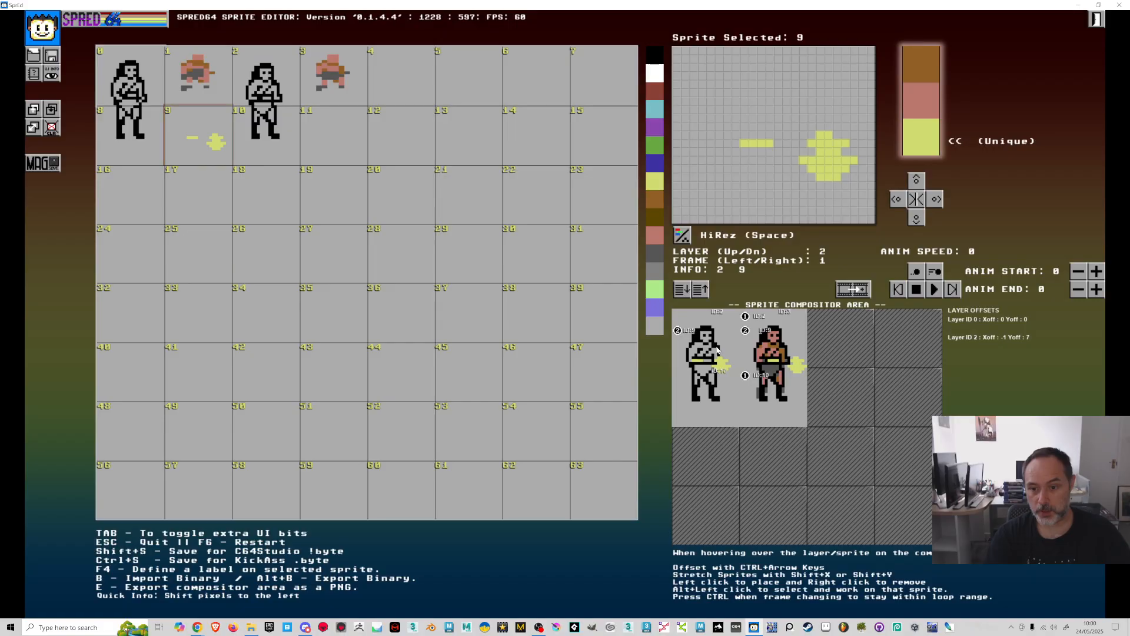
pyautogui.hotkey('ctrl', 'Right')
pyautogui.hotkey('ctrl', 'Right')
pyautogui.hotkey('ctrl', 'Right')
pyautogui.hotkey('ctrl', 'Right')
pyautogui.hotkey('ctrl', 'Right')
pyautogui.hotkey('ctrl', 'Right')
pyautogui.hotkey('ctrl', 'Right')
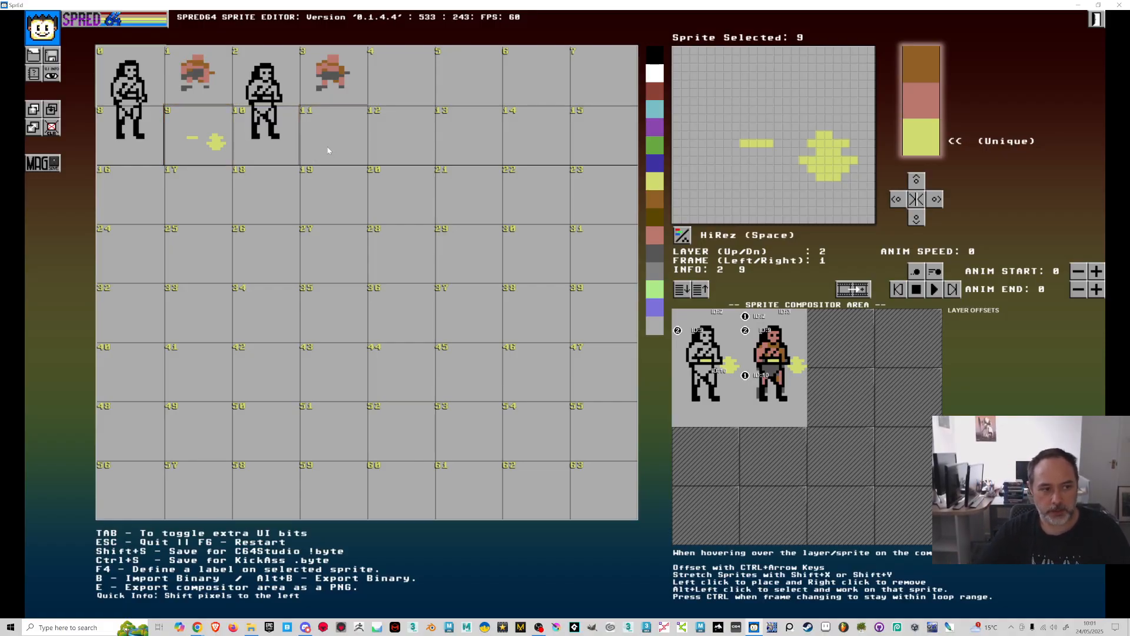
# Copy the yellow sprite into slot 11, lower its belt strip one pixel, and reshape the edges of the blob
pyautogui.moveTo(730, 368)
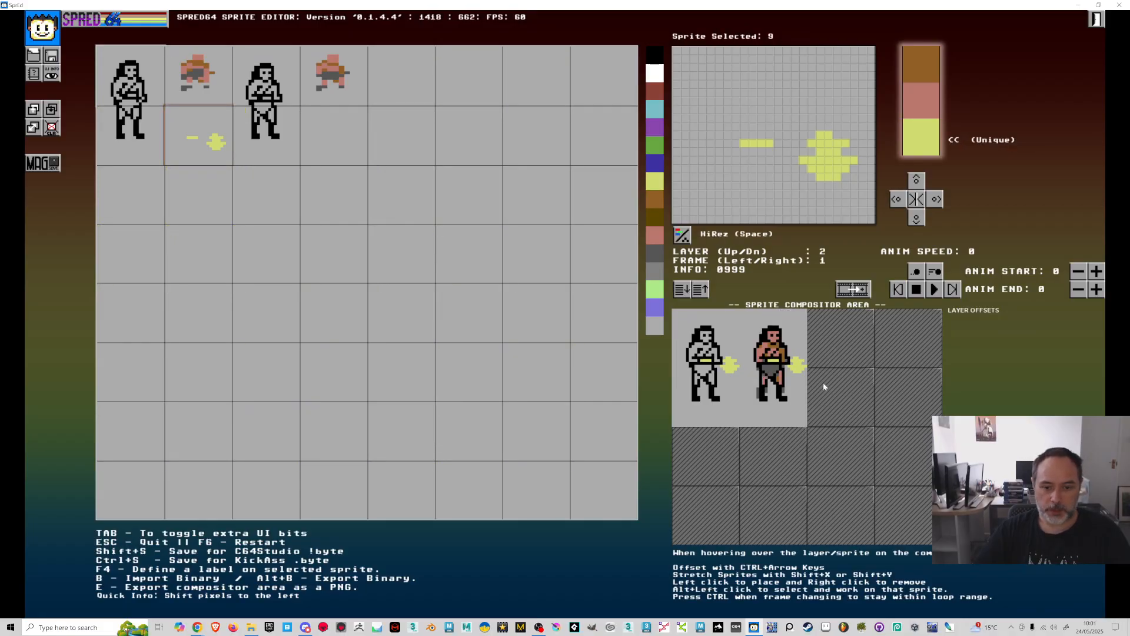
pyautogui.press('Tab')
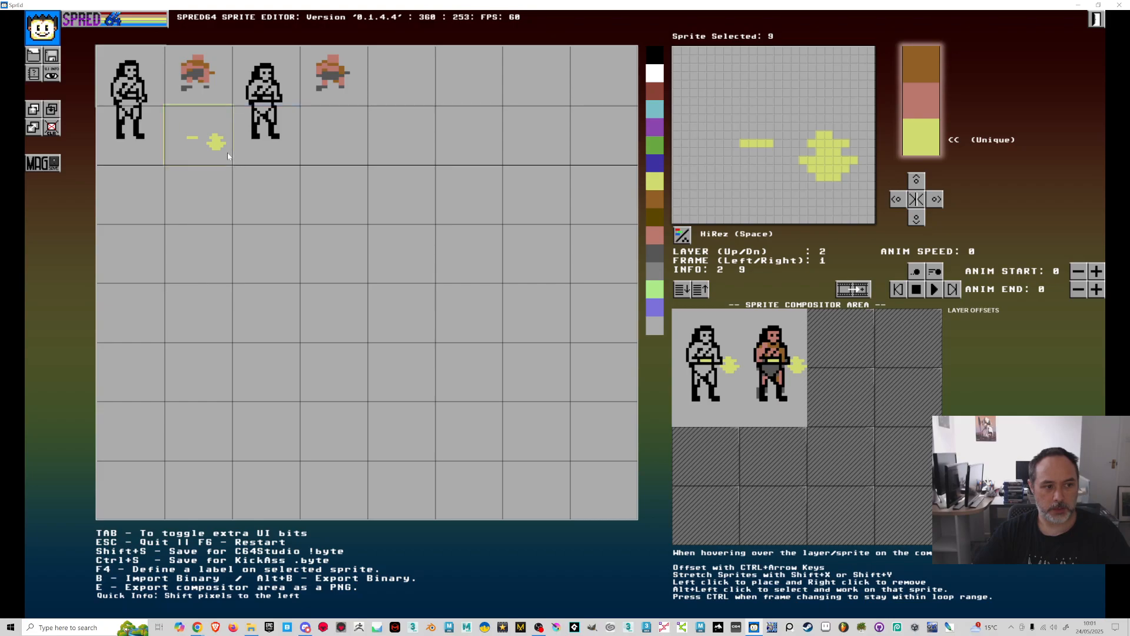
pyautogui.click(327, 146)
pyautogui.hotkey('ctrl', 'v')
pyautogui.moveTo(769, 151)
pyautogui.mouseDown()
pyautogui.moveTo(742, 145)
pyautogui.moveTo(770, 143)
pyautogui.mouseUp()
pyautogui.click(811, 135)
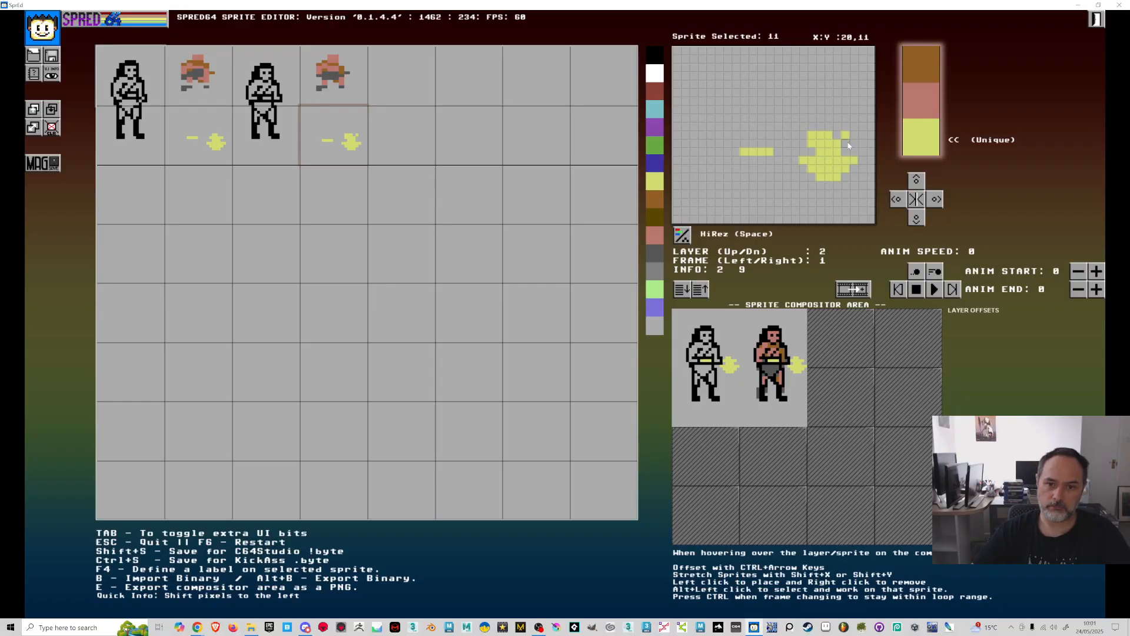
pyautogui.click(853, 152)
pyautogui.rightClick(855, 161)
pyautogui.rightClick(846, 168)
pyautogui.rightClick(837, 177)
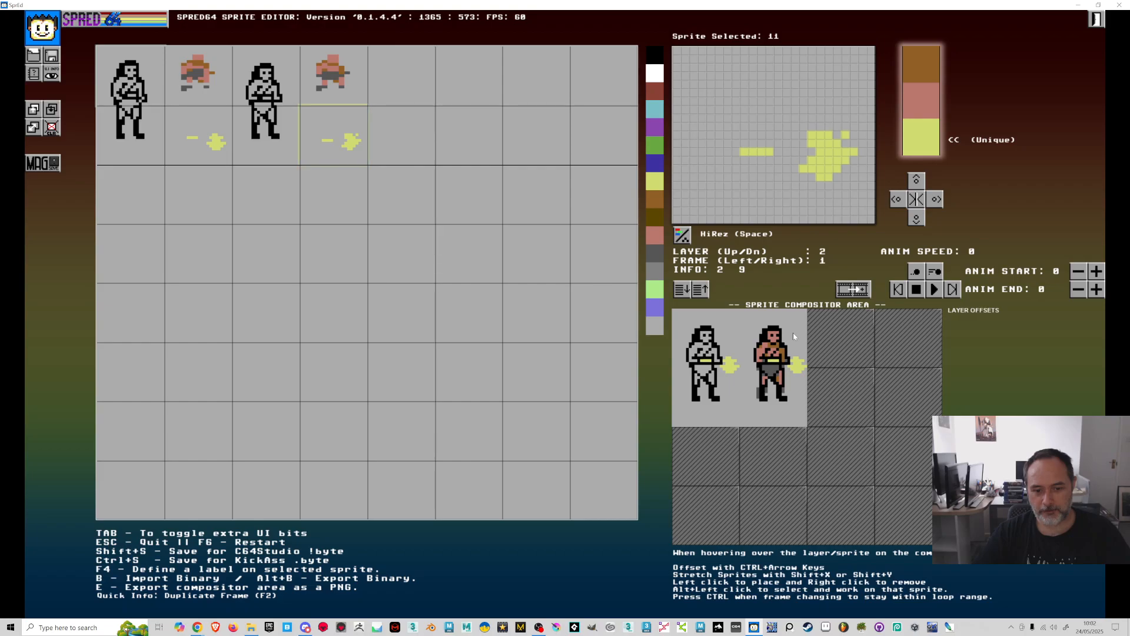
# Move the outline figure's layer 2 in frame 0 down to the waist and compare it with frame 1
pyautogui.press('Left')
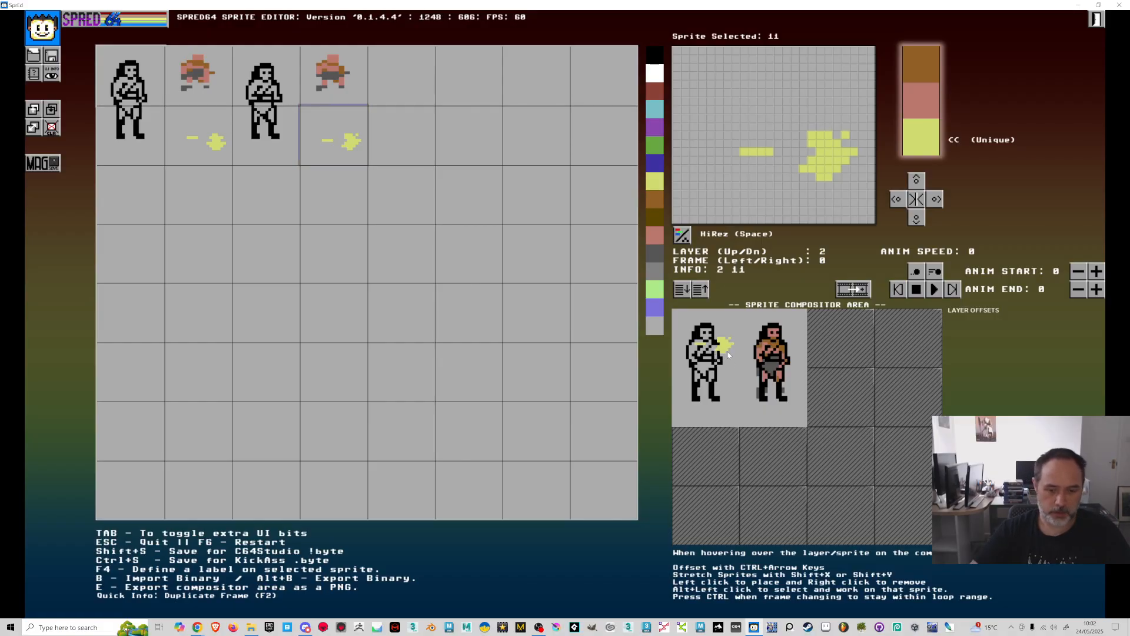
pyautogui.hotkey('ctrl', 'Down')
pyautogui.hotkey('ctrl', 'Down')
pyautogui.hotkey('ctrl', 'Down')
pyautogui.hotkey('ctrl', 'Down')
pyautogui.hotkey('ctrl', 'Down')
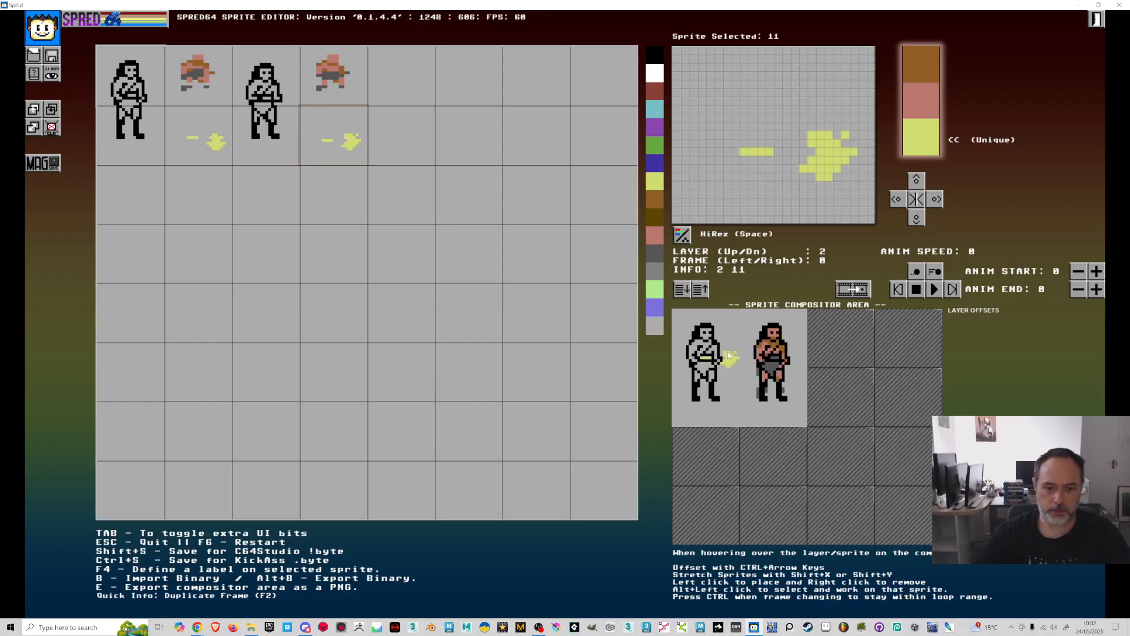
pyautogui.press('Right')
pyautogui.press('Left')
pyautogui.press('Right')
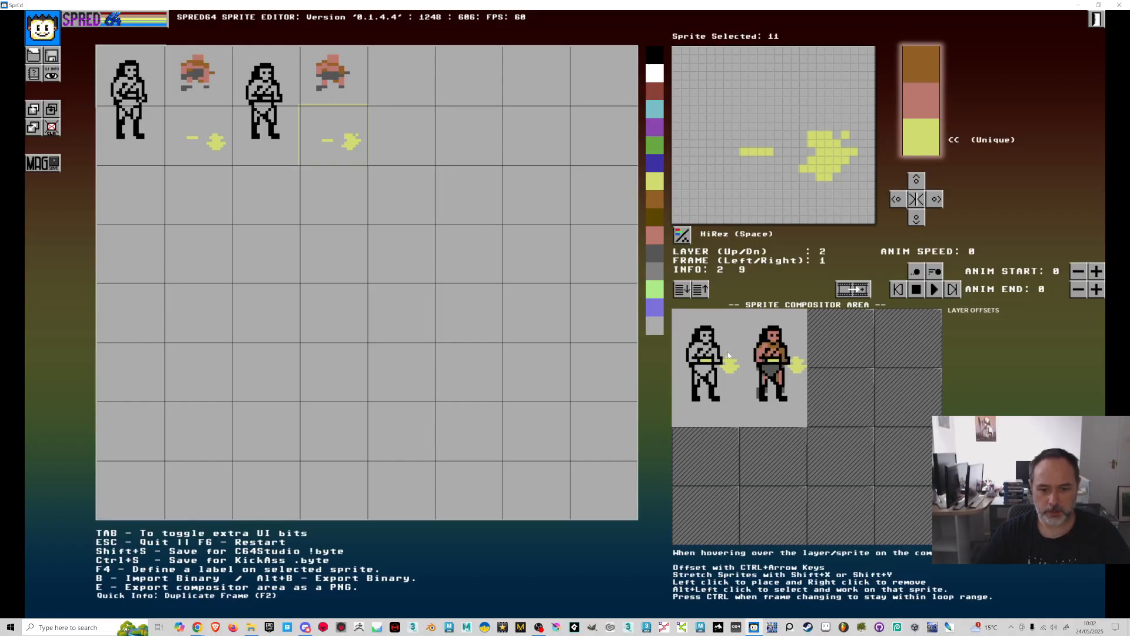
pyautogui.press('Left')
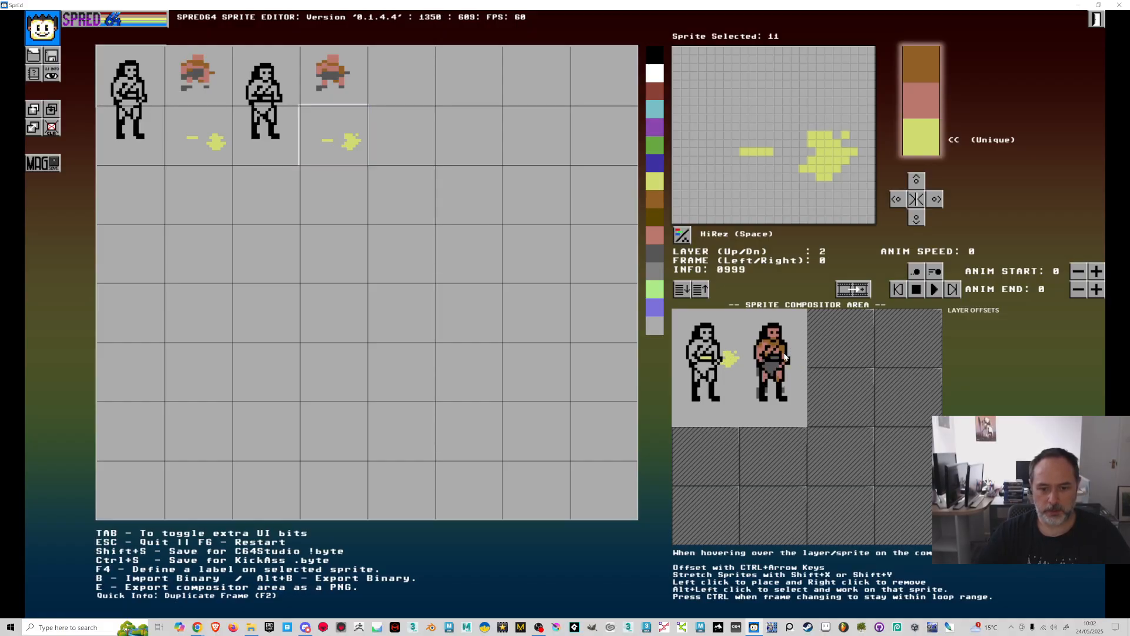
# Add sprite 11 as layer 2 of the coloured figure in frame 0, lower it to the waist, and compare both frames
pyautogui.click(784, 356)
pyautogui.hotkey('ctrl', 'Down')
pyautogui.hotkey('ctrl', 'Down')
pyautogui.hotkey('ctrl', 'Down')
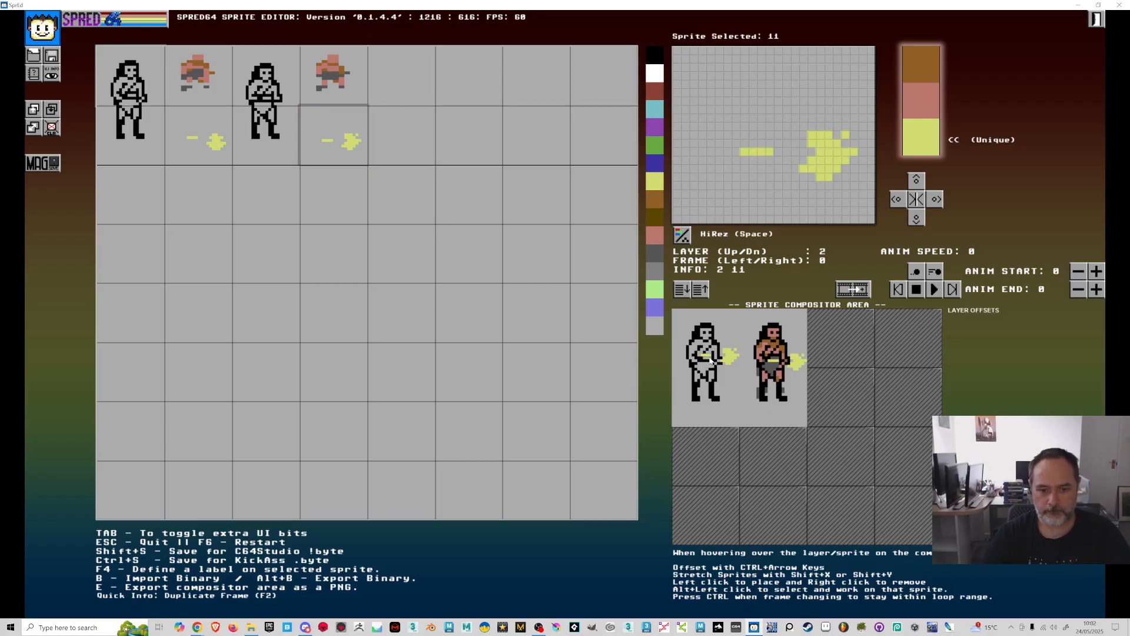
pyautogui.press('Right')
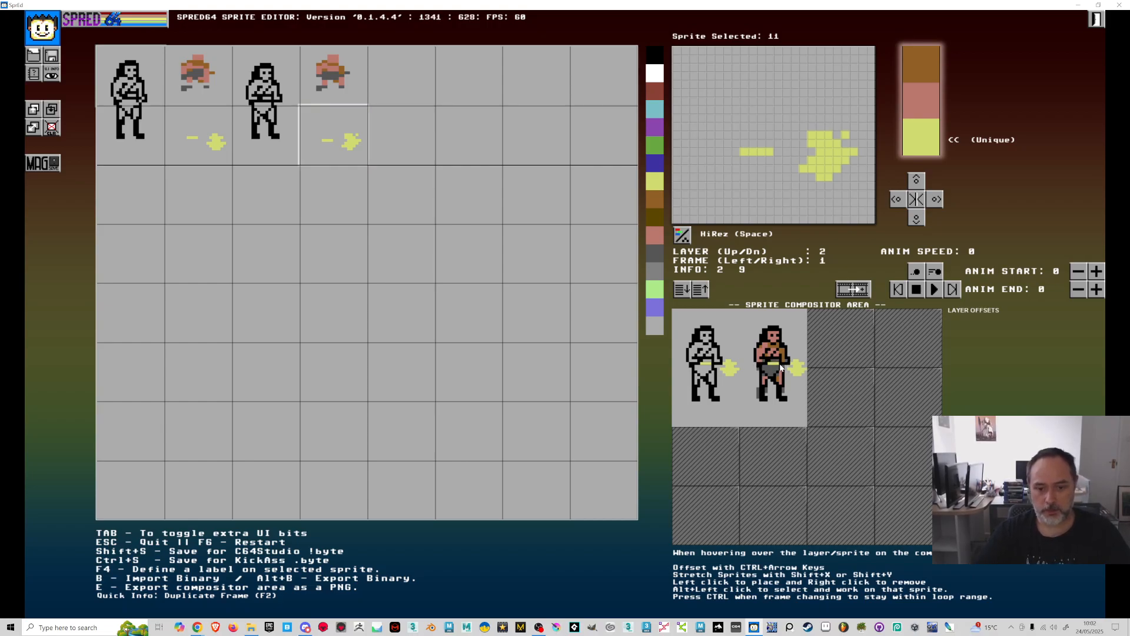
pyautogui.press('Left')
pyautogui.press('Right')
pyautogui.press('Left')
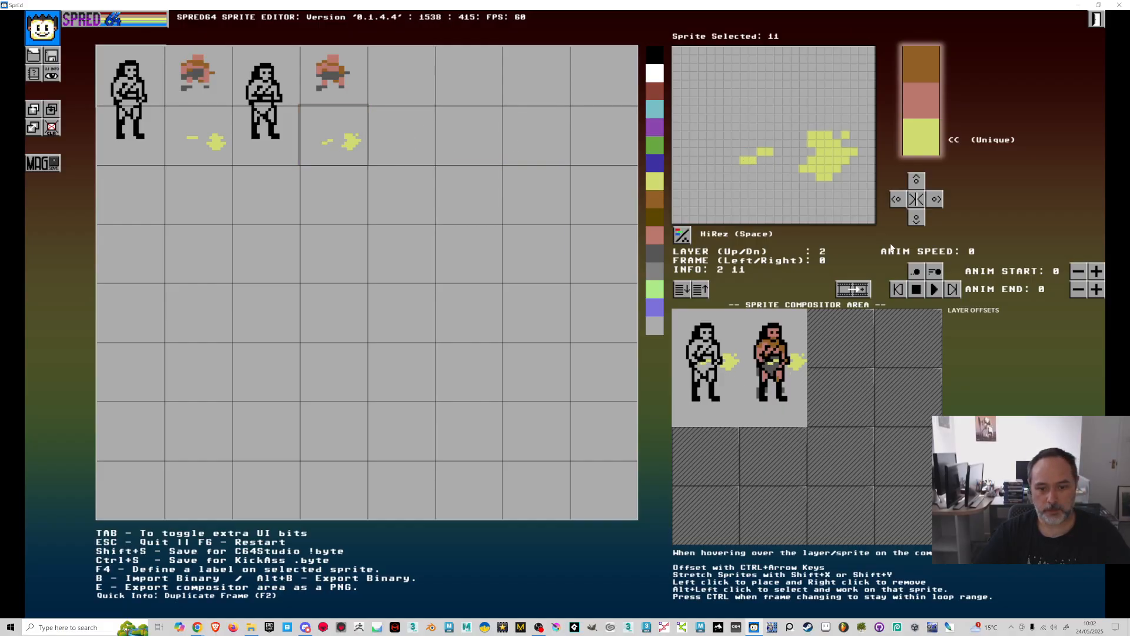
# Redraw the blob on sprite 11, straighten its belt strip to match sprite 9, and compare both frames
pyautogui.click(919, 183)
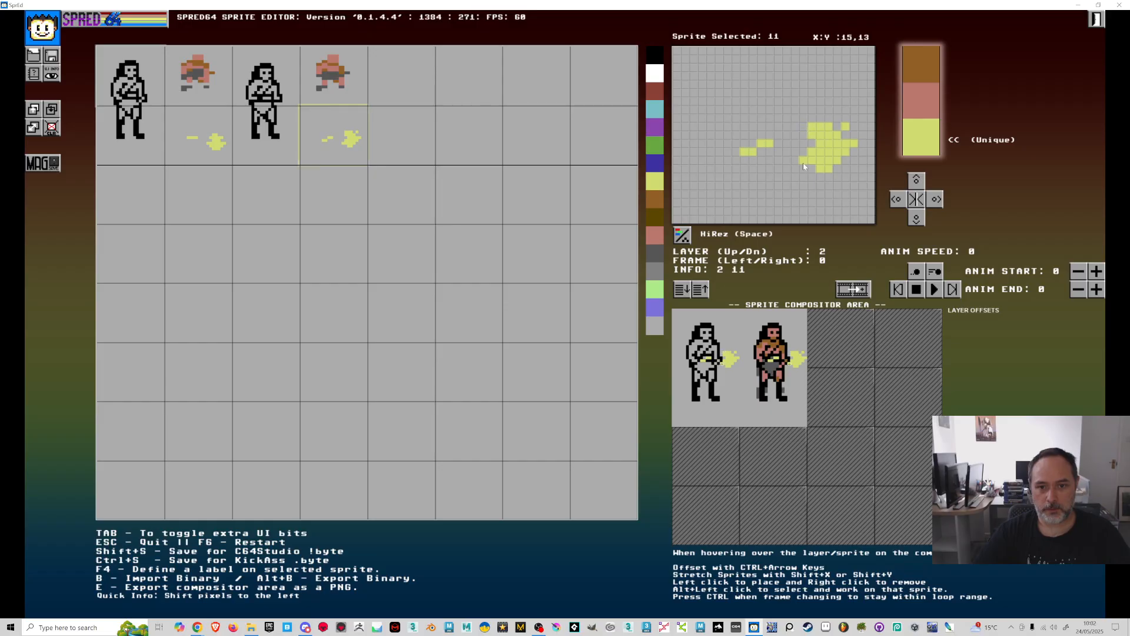
pyautogui.moveTo(822, 155); pyautogui.dragTo(810, 124)
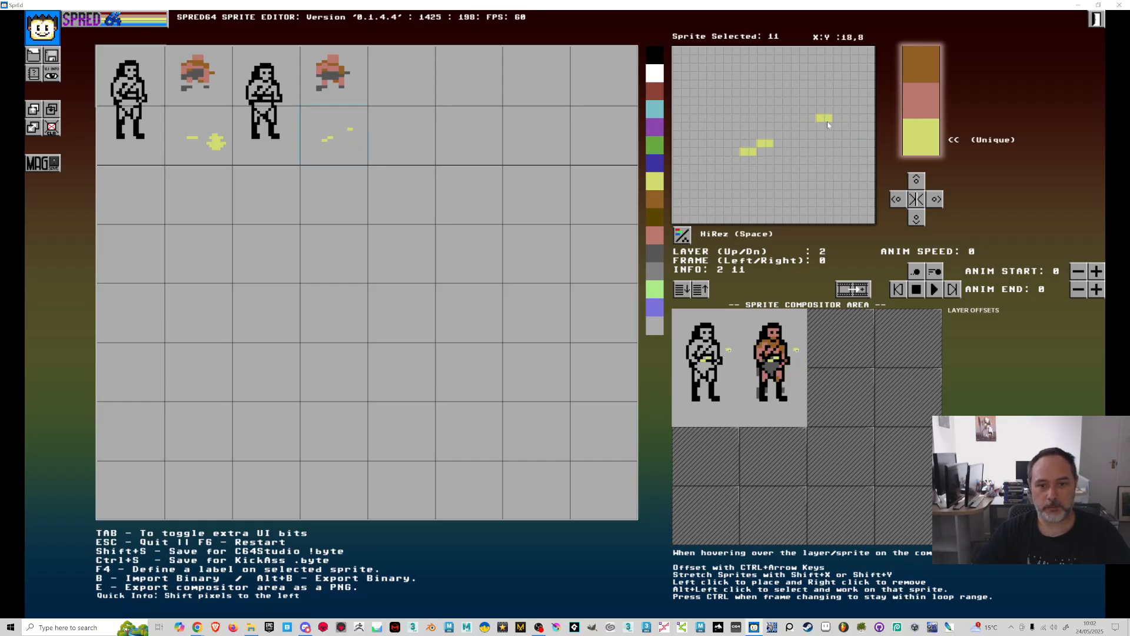
pyautogui.moveTo(811, 126)
pyautogui.mouseDown()
pyautogui.moveTo(842, 127)
pyautogui.moveTo(820, 134)
pyautogui.moveTo(855, 143)
pyautogui.moveTo(808, 152)
pyautogui.moveTo(837, 160)
pyautogui.mouseUp()
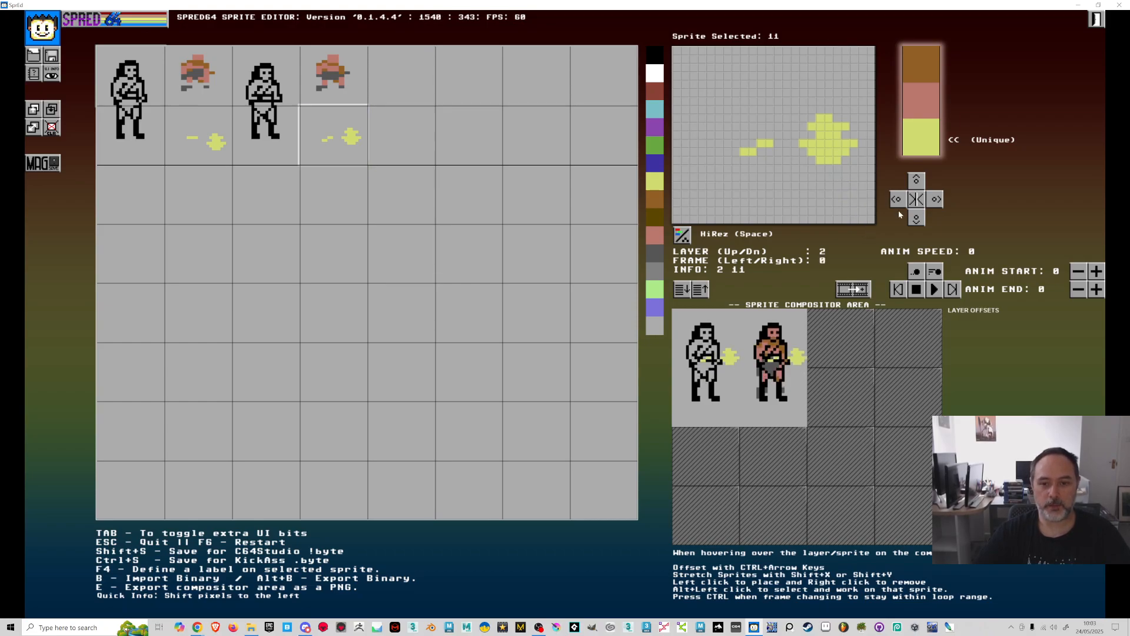
pyautogui.click(916, 219)
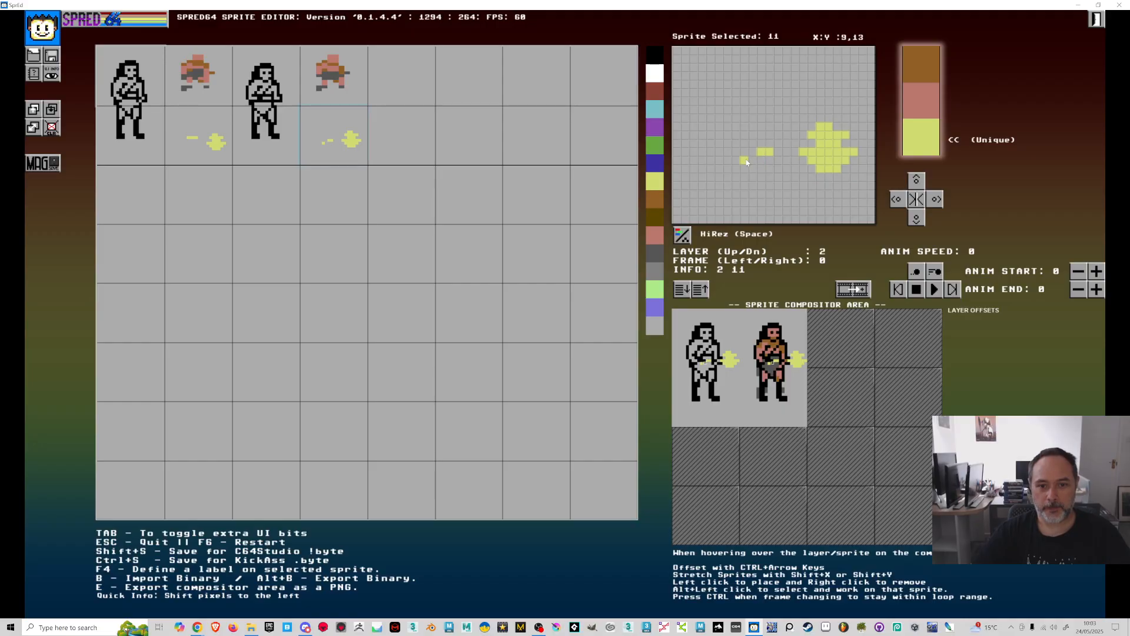
pyautogui.click(199, 140)
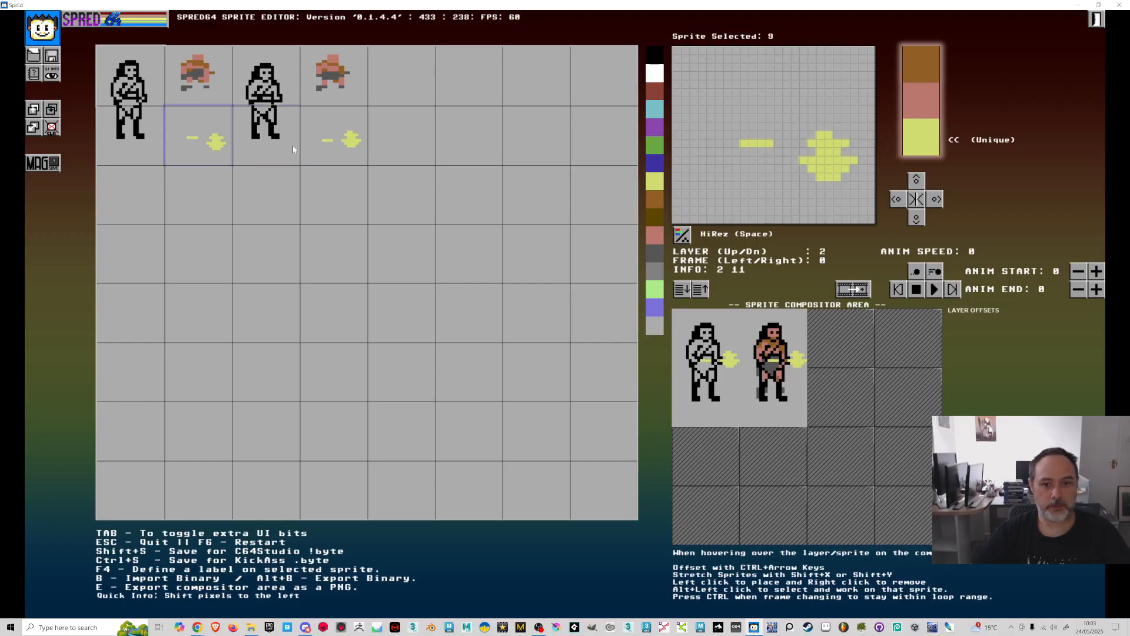
pyautogui.click(344, 144)
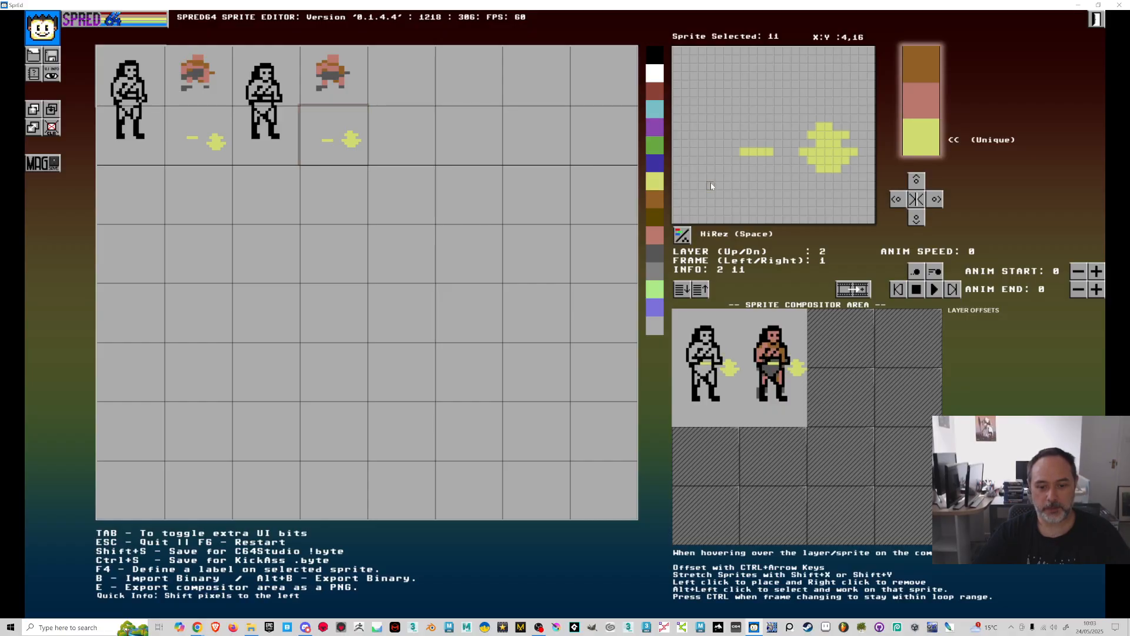
pyautogui.press('Left')
pyautogui.press('Right')
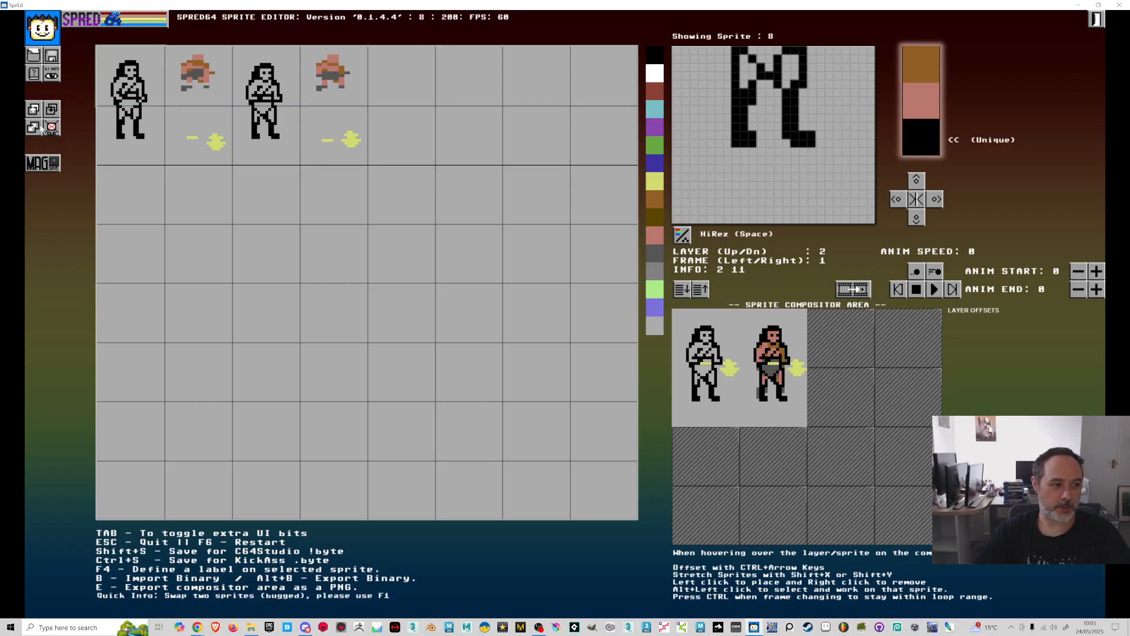
# Clear sprite 11 and use sprite 9 as layer 2 of both figures in frame 0, comparing it with frame 1
pyautogui.click(198, 136)
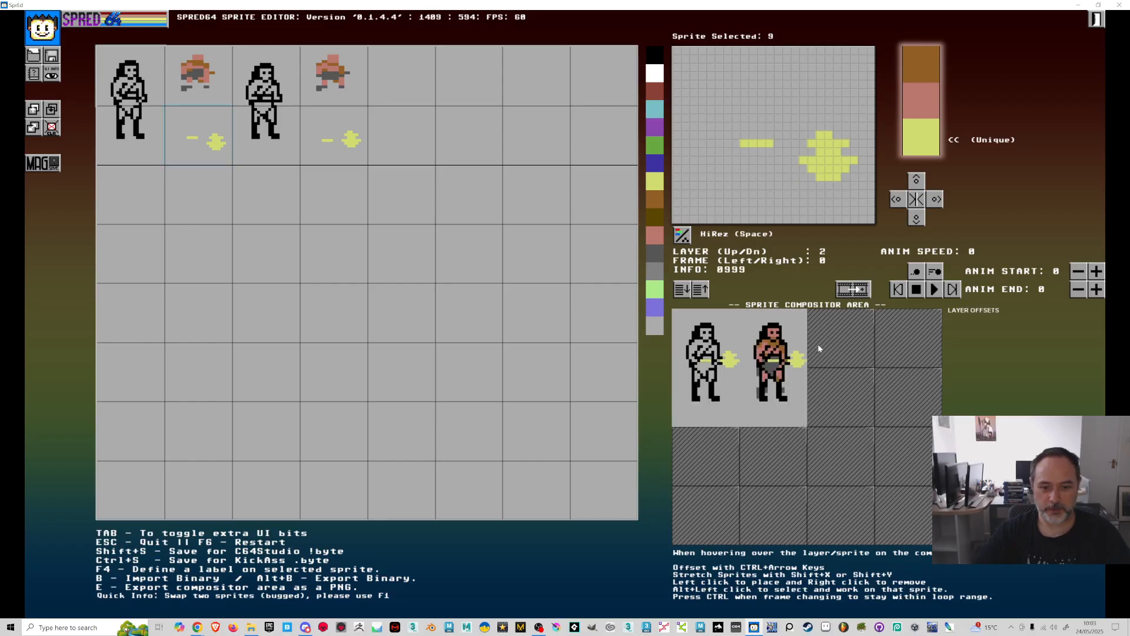
pyautogui.press('Left')
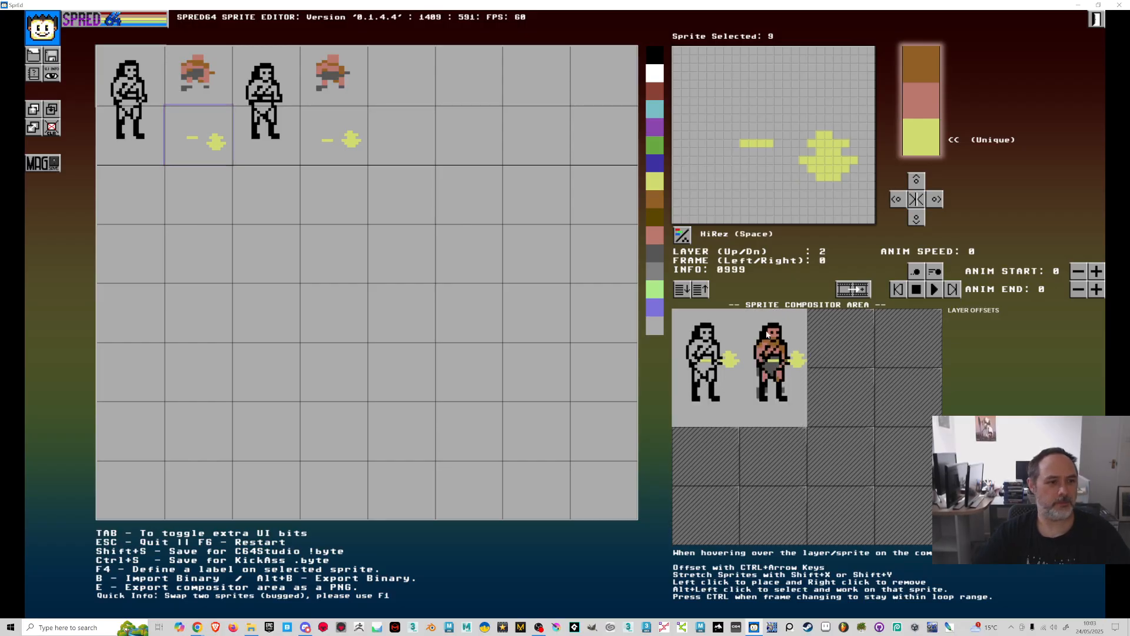
pyautogui.click(334, 149)
pyautogui.click(52, 127)
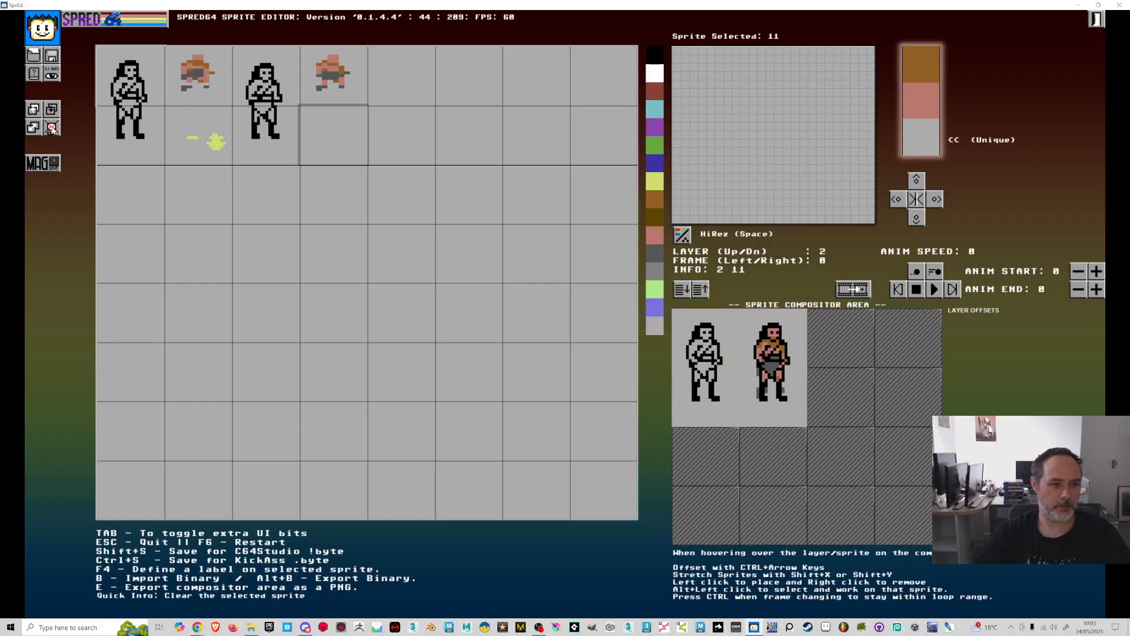
pyautogui.click(206, 141)
pyautogui.press('Right')
pyautogui.press('Left')
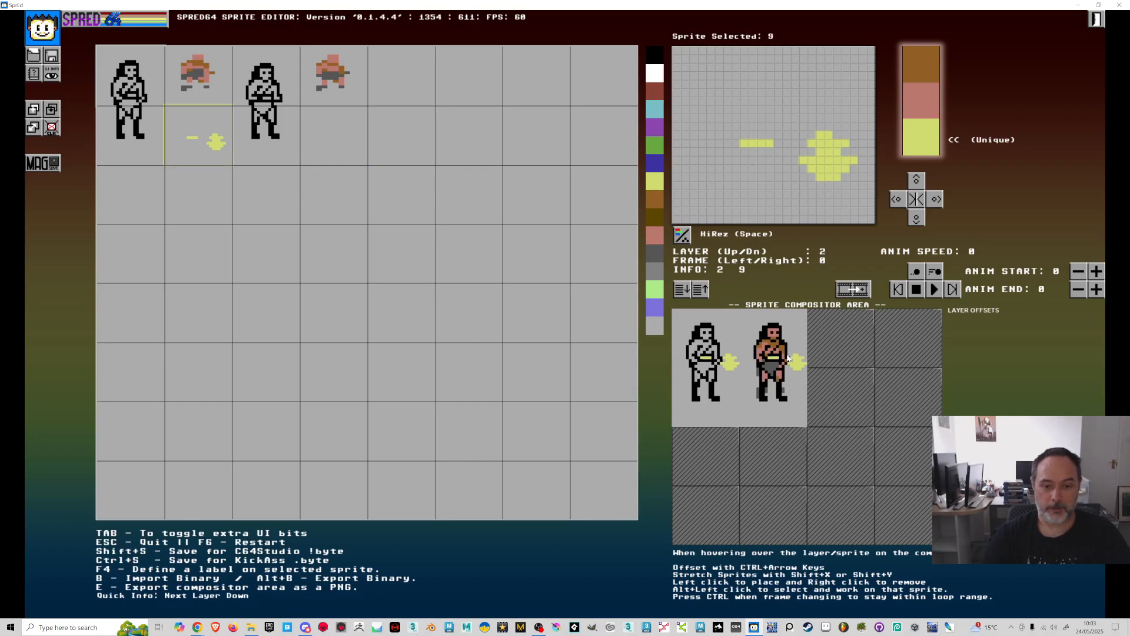
pyautogui.press('Right')
pyautogui.press('Left')
pyautogui.press('Right')
pyautogui.press('Left')
pyautogui.press('Right')
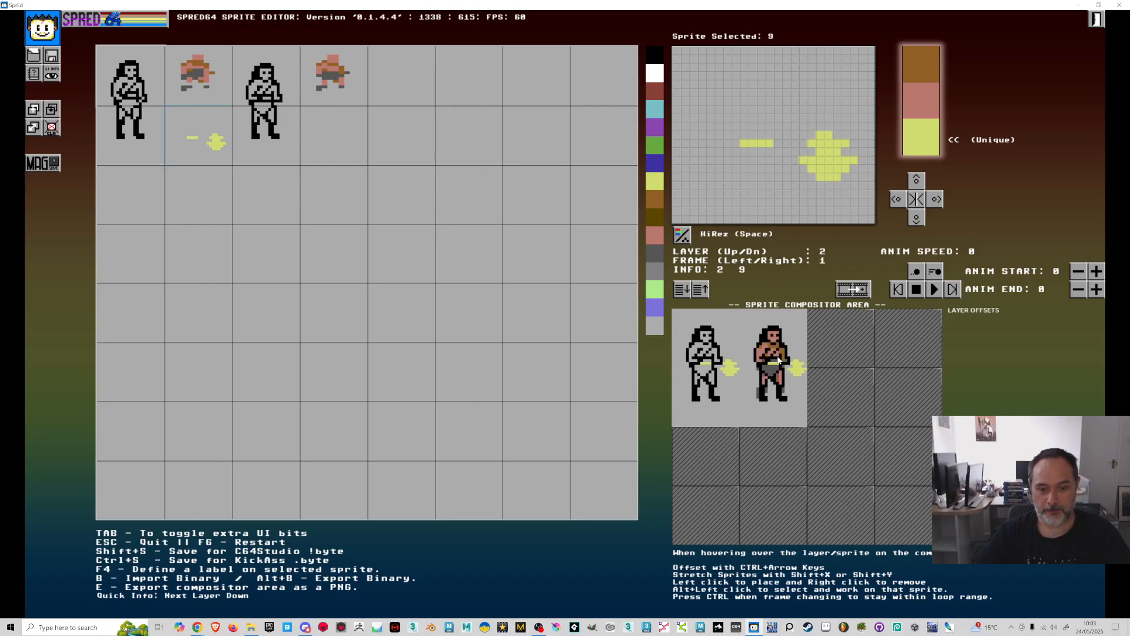
# Remove the uncoloured outline figure, including its yellow detail layer, from the compositor in both frame 0 and frame 1
pyautogui.press('Left')
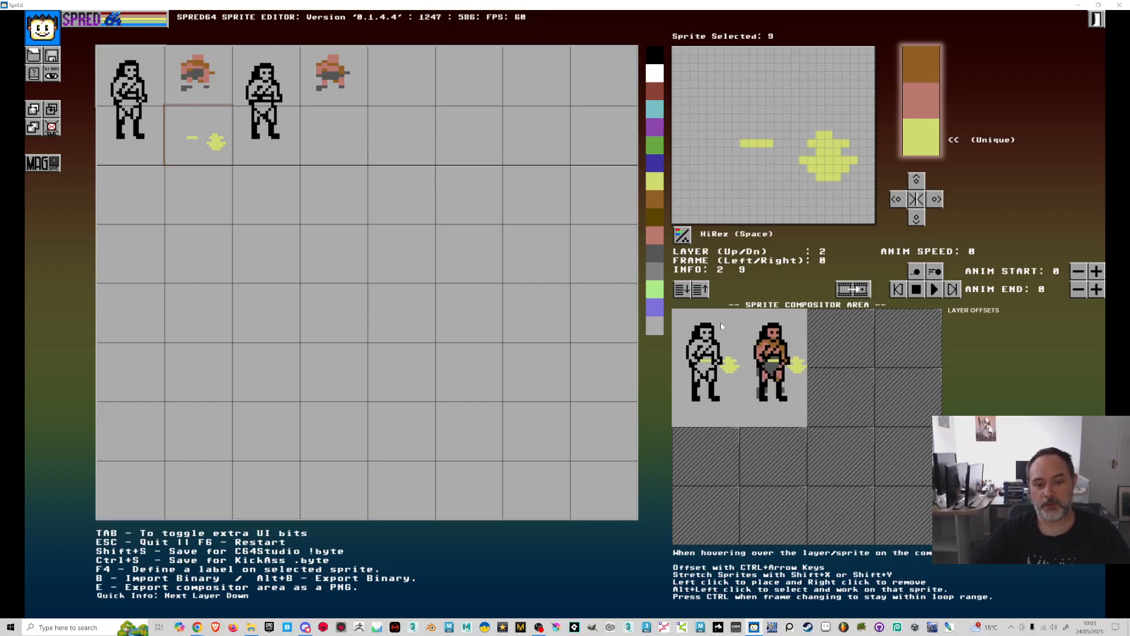
pyautogui.rightClick(709, 348)
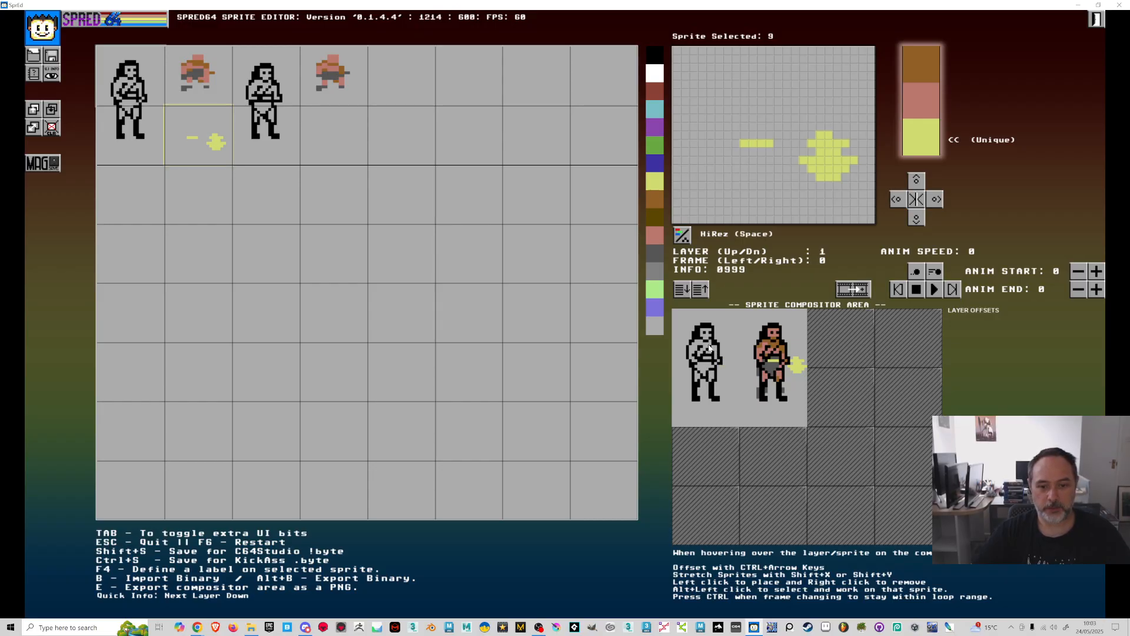
pyautogui.rightClick(710, 344)
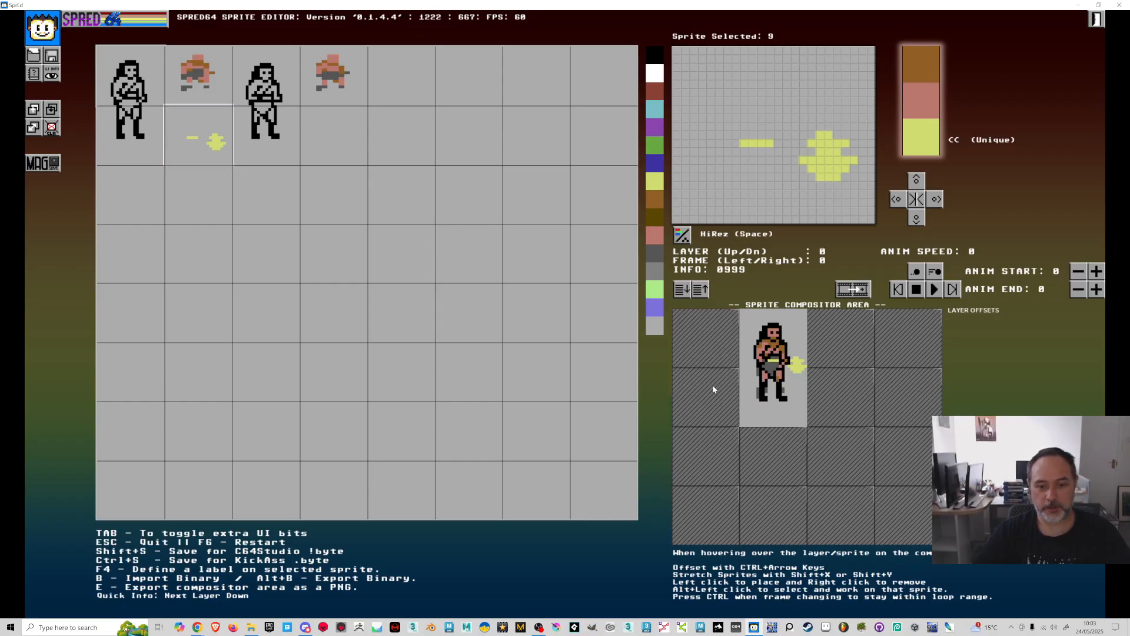
pyautogui.press('Right')
pyautogui.rightClick(710, 349)
pyautogui.rightClick(711, 398)
pyautogui.press('Up')
# Alternate between frames 0 and 1 to examine the idle motion of the remaining coloured figure
pyautogui.press('Left')
pyautogui.press('Right')
pyautogui.press('Right')
pyautogui.press('Left')
pyautogui.press('Left')
pyautogui.press('Right')
pyautogui.press('Left')
pyautogui.press('Right')
pyautogui.press('Left')
pyautogui.press('Right')
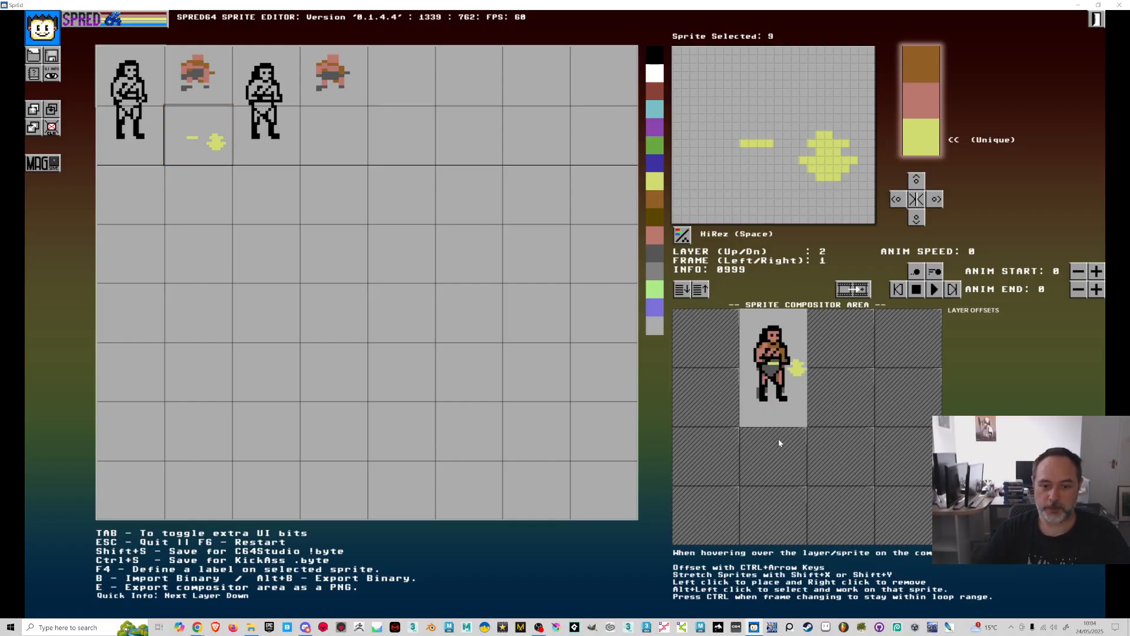
pyautogui.press('Left')
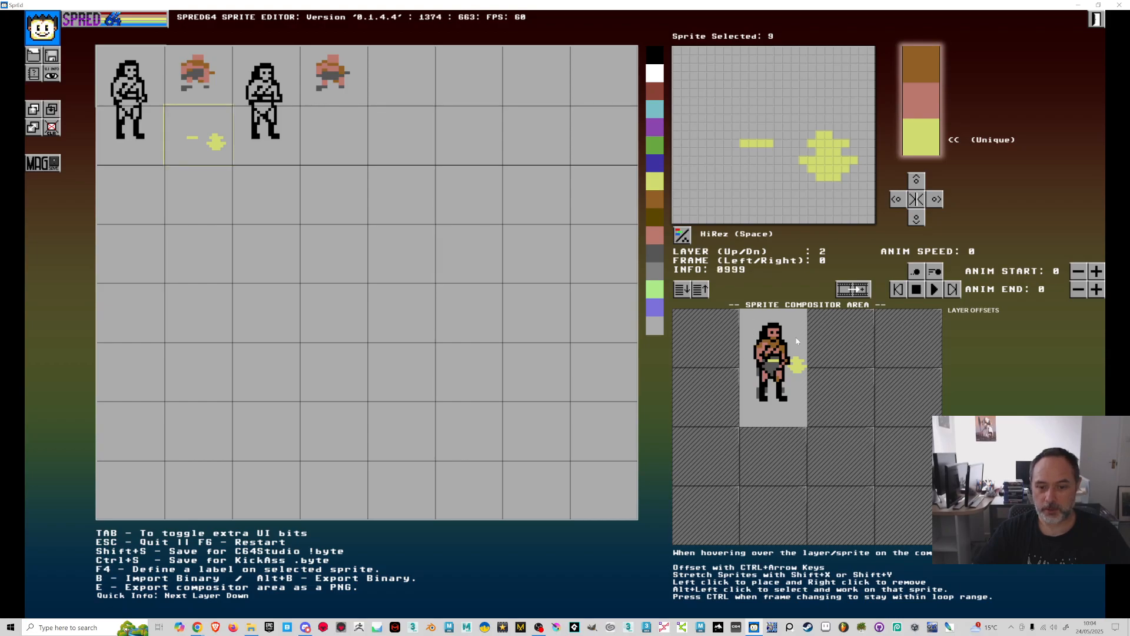
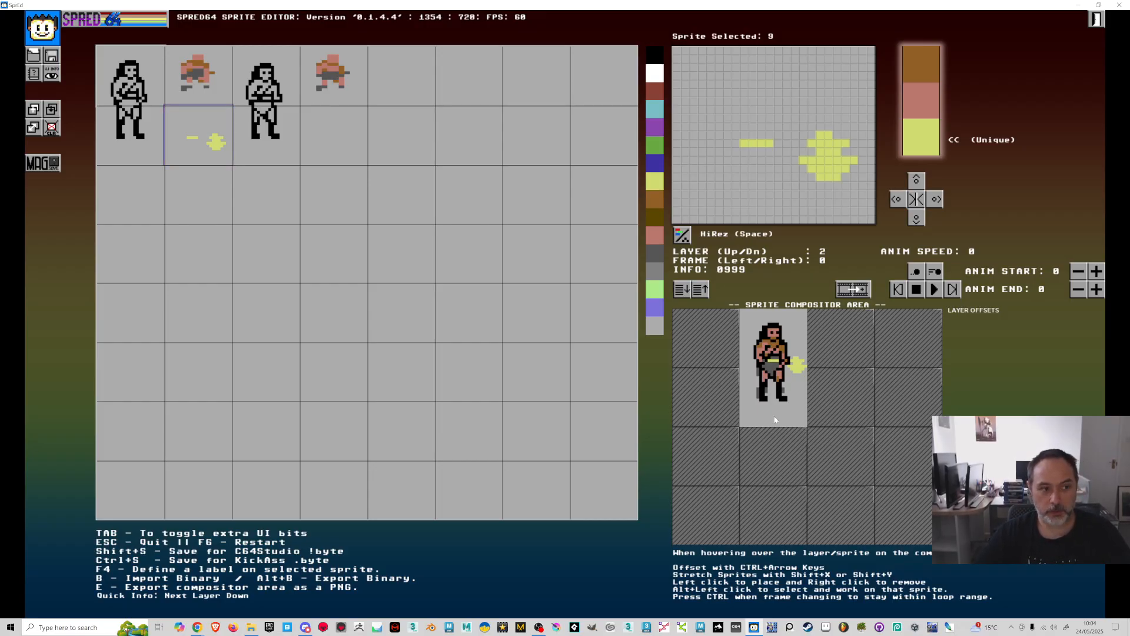
# Erase the lower grey pixel of the right foot on multicolour sprite 1, and compare the foot with sprite 3
pyautogui.click(132, 141)
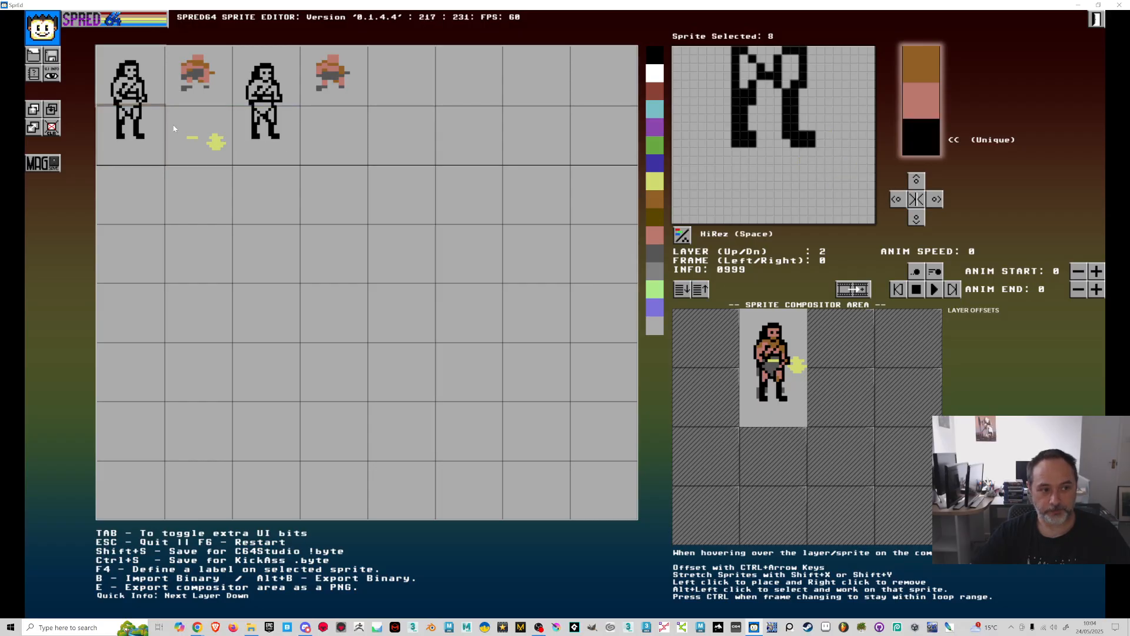
pyautogui.click(207, 90)
pyautogui.click(798, 176)
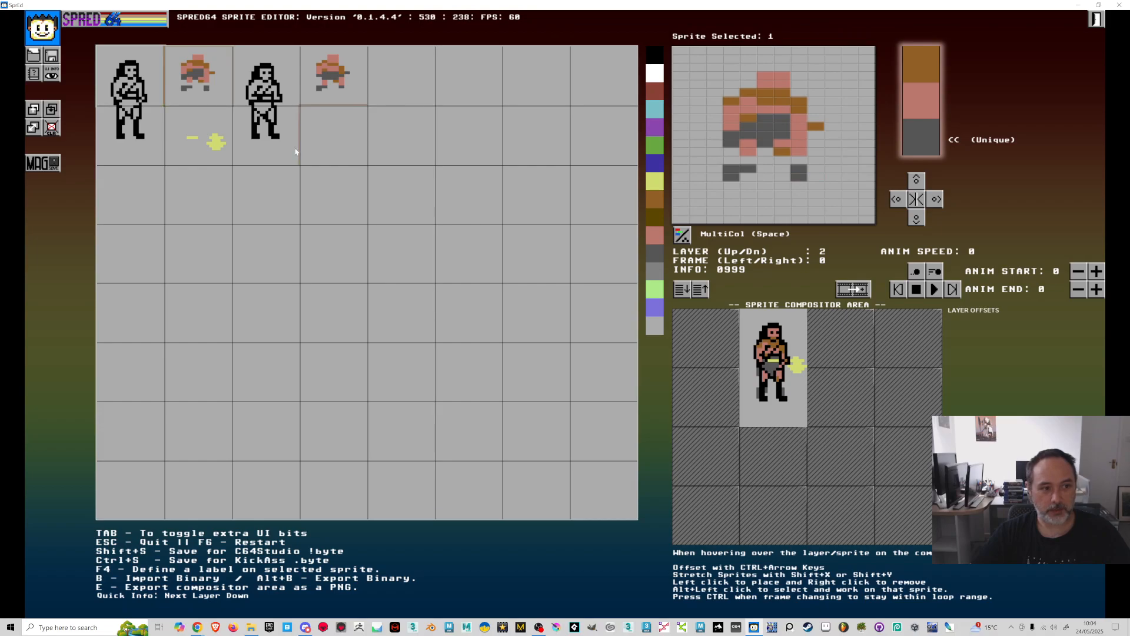
pyautogui.rightClick(799, 177)
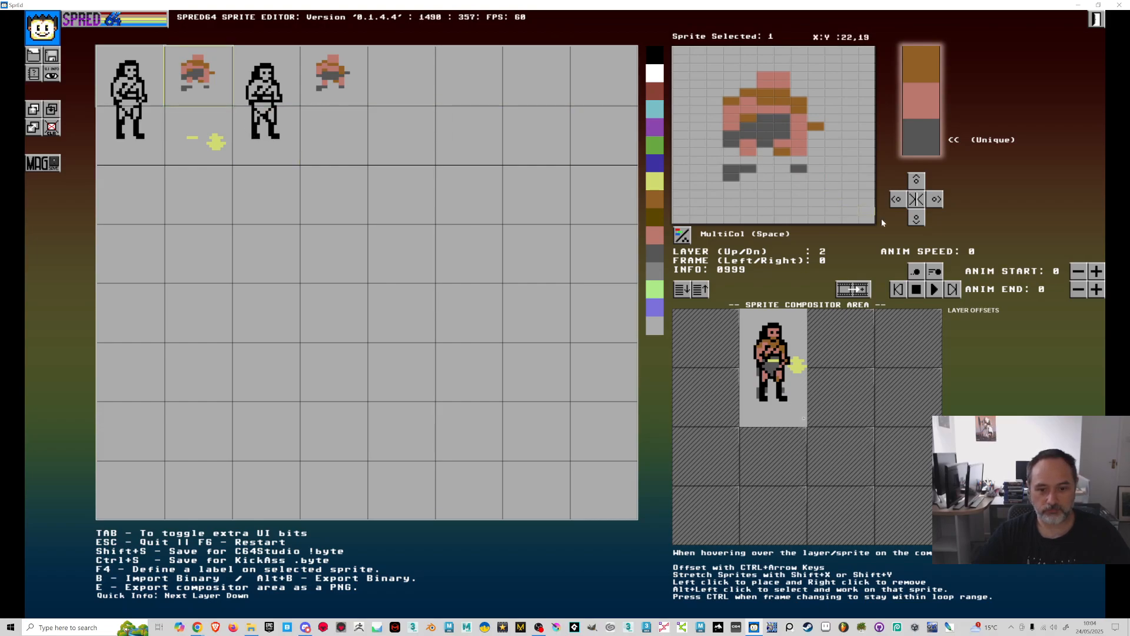
pyautogui.click(302, 135)
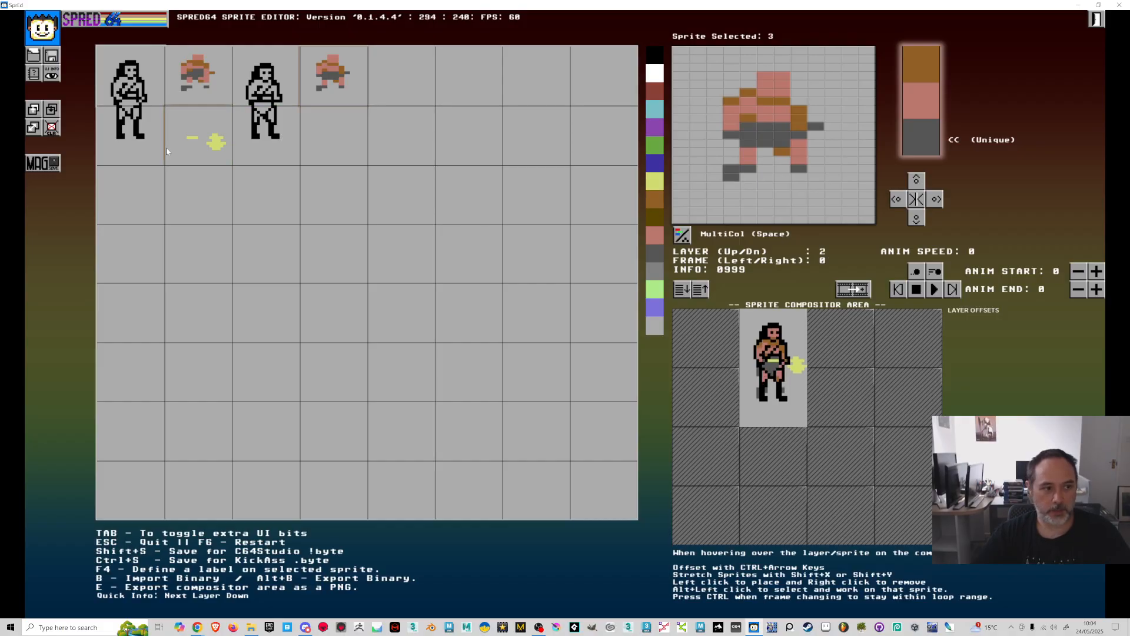
# Draw a black checkerboard shadow about three pixel rows deep beneath and between the feet on outline sprite 8
pyautogui.click(131, 144)
pyautogui.click(760, 152)
pyautogui.click(769, 145)
pyautogui.click(778, 151)
pyautogui.click(792, 154)
pyautogui.click(750, 157)
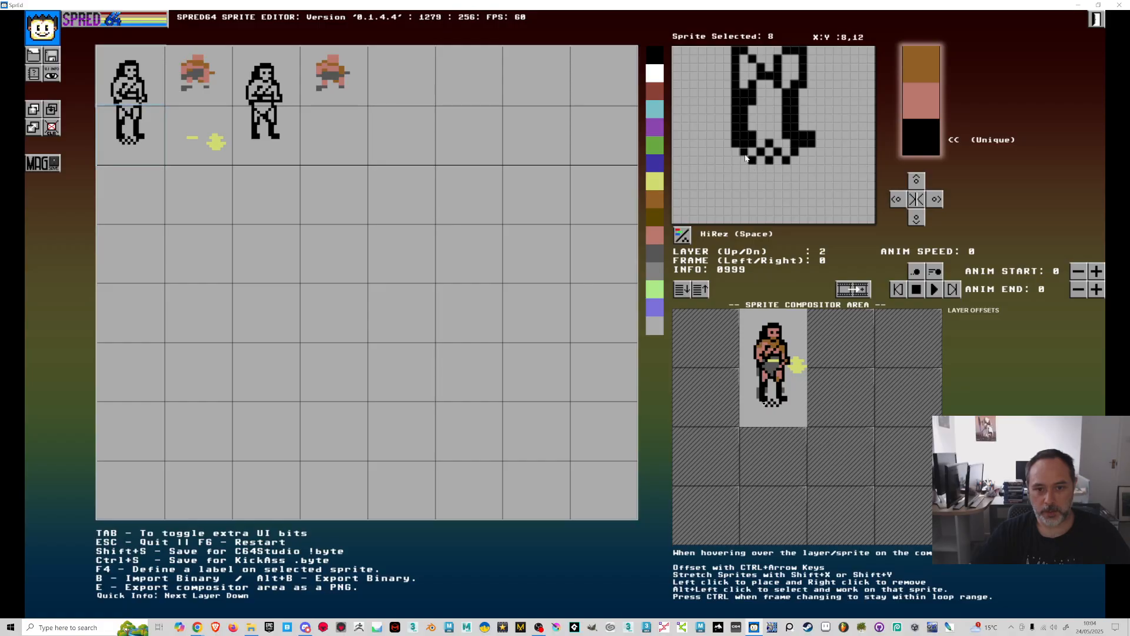
pyautogui.click(767, 169)
pyautogui.click(763, 170)
pyautogui.click(794, 168)
pyautogui.click(802, 160)
pyautogui.click(810, 151)
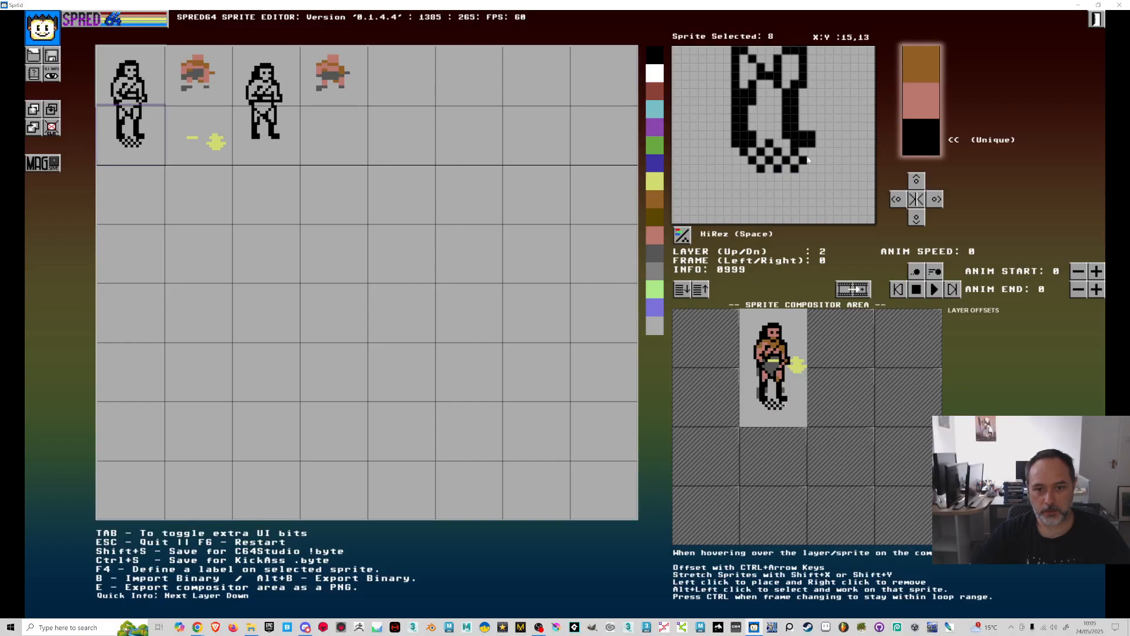
# Draw the matching black checkerboard shadow beneath and between the feet on outline sprite 10
pyautogui.click(274, 136)
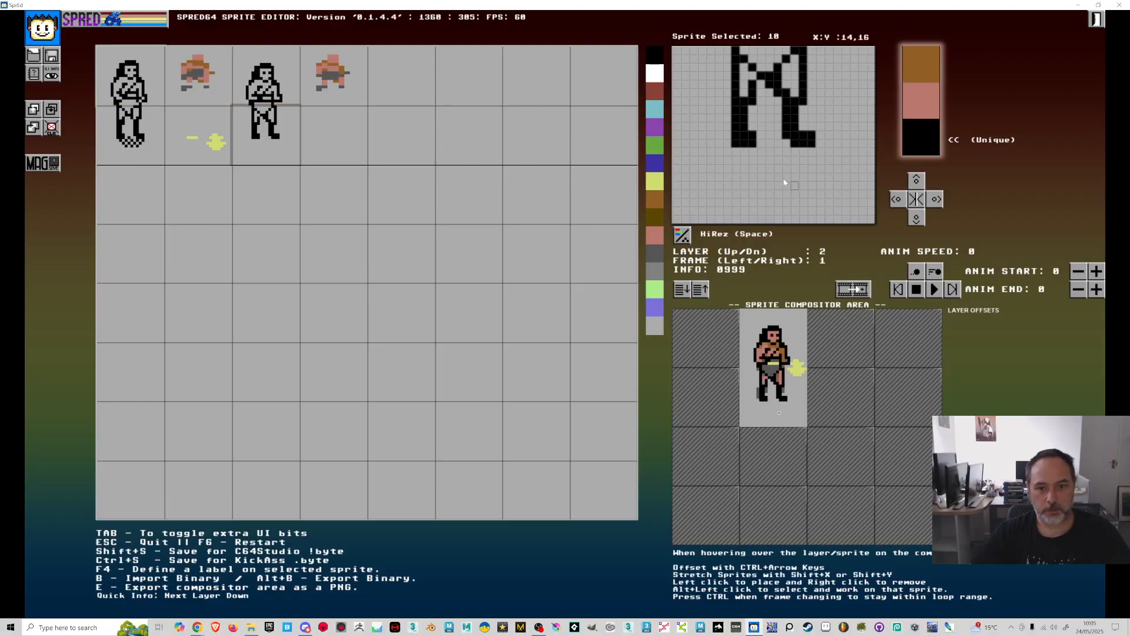
pyautogui.click(760, 152)
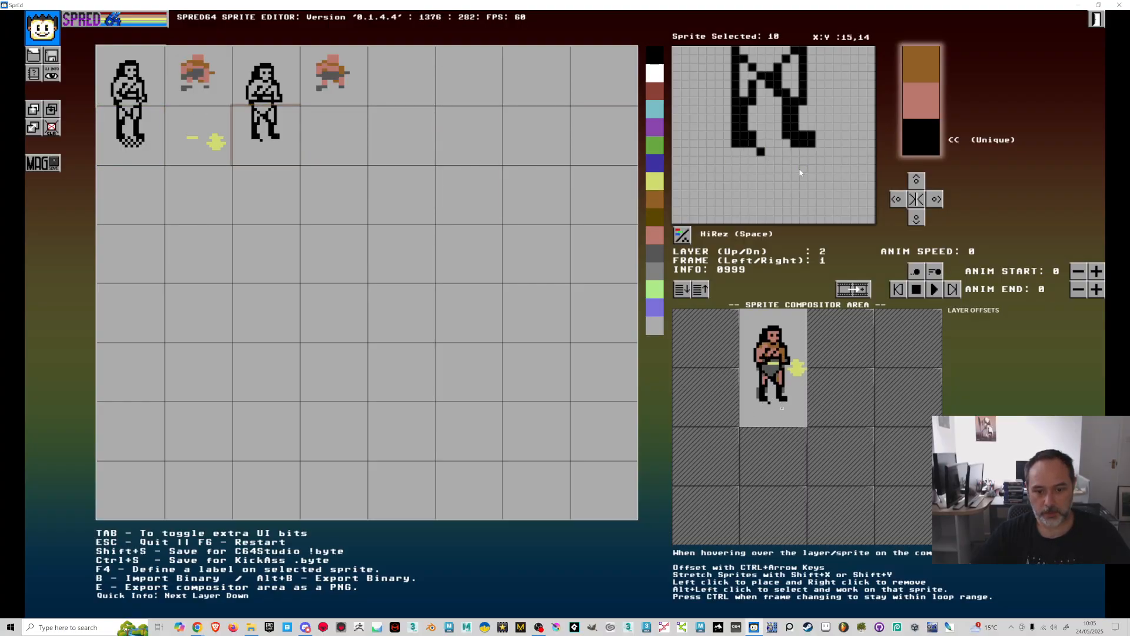
pyautogui.click(769, 160)
pyautogui.click(778, 152)
pyautogui.click(769, 143)
pyautogui.click(786, 161)
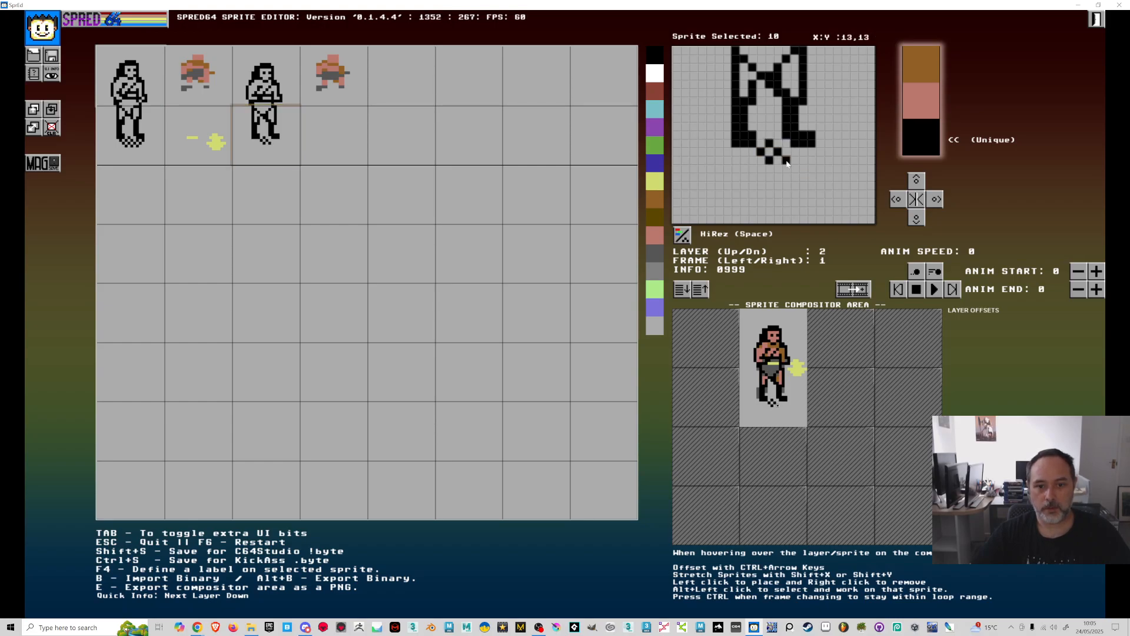
pyautogui.click(744, 152)
pyautogui.click(753, 160)
pyautogui.click(761, 170)
pyautogui.click(778, 170)
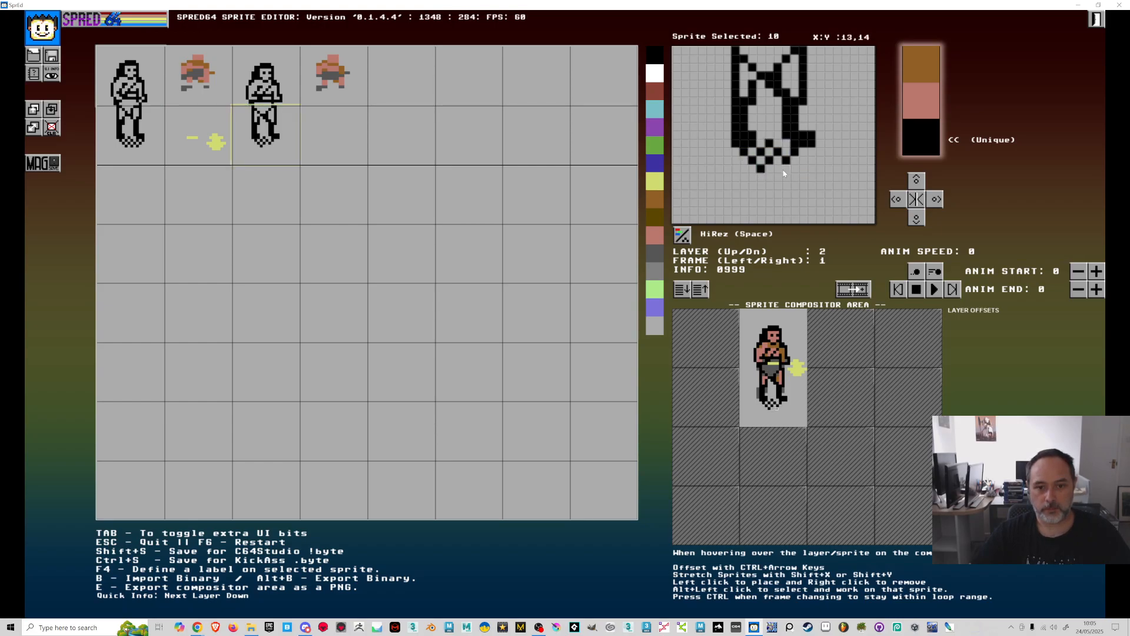
pyautogui.click(795, 168)
pyautogui.click(804, 161)
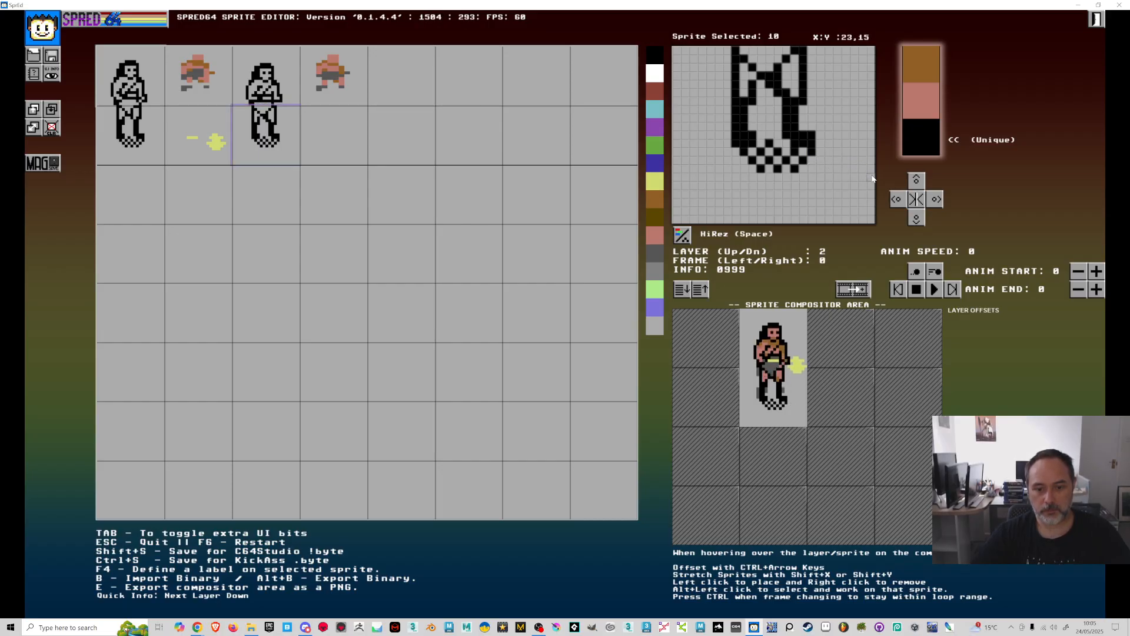
# Extend the checkerboard shadow on sprite 8 sideways beyond the right foot, keeping it three pixel rows deep
pyautogui.click(770, 177)
pyautogui.click(786, 177)
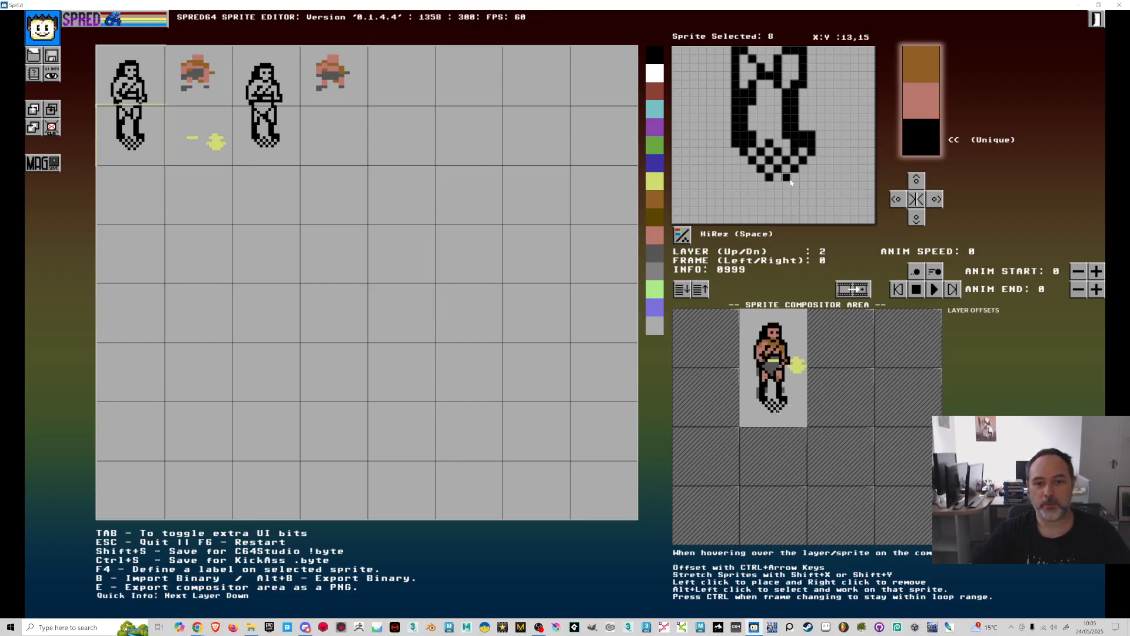
pyautogui.click(811, 170)
pyautogui.click(820, 161)
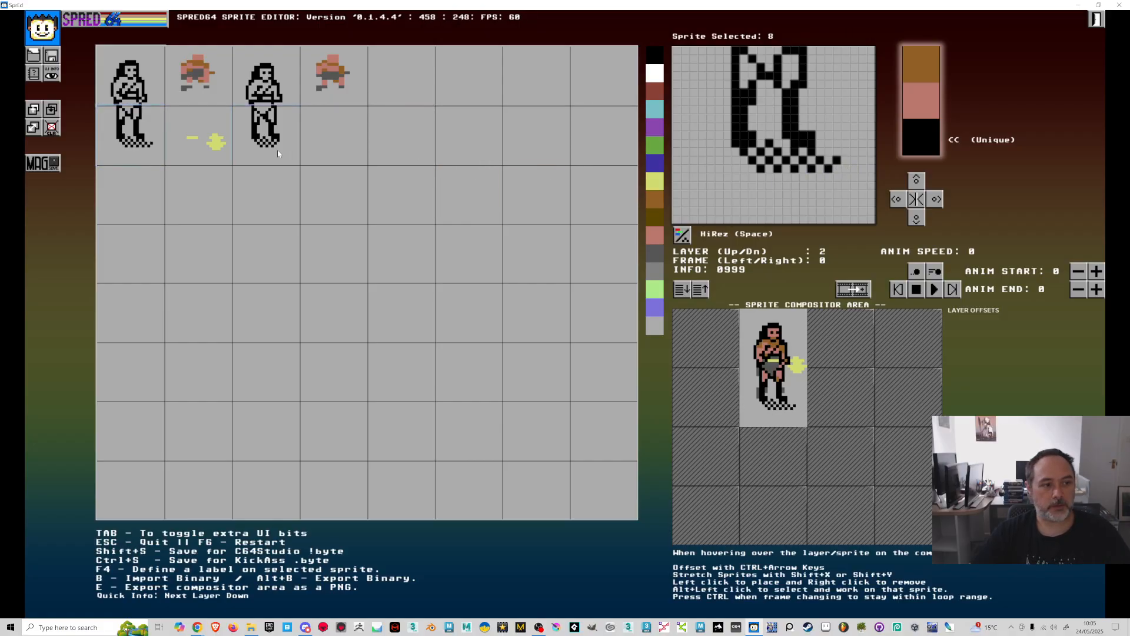
# Extend the checkerboard shadow on sprite 10 beyond the right foot to match sprite 8, and compare both frames
pyautogui.click(265, 134)
pyautogui.click(819, 161)
pyautogui.click(829, 169)
pyautogui.click(845, 161)
pyautogui.rightClick(845, 160)
pyautogui.press('Right')
pyautogui.press('Left')
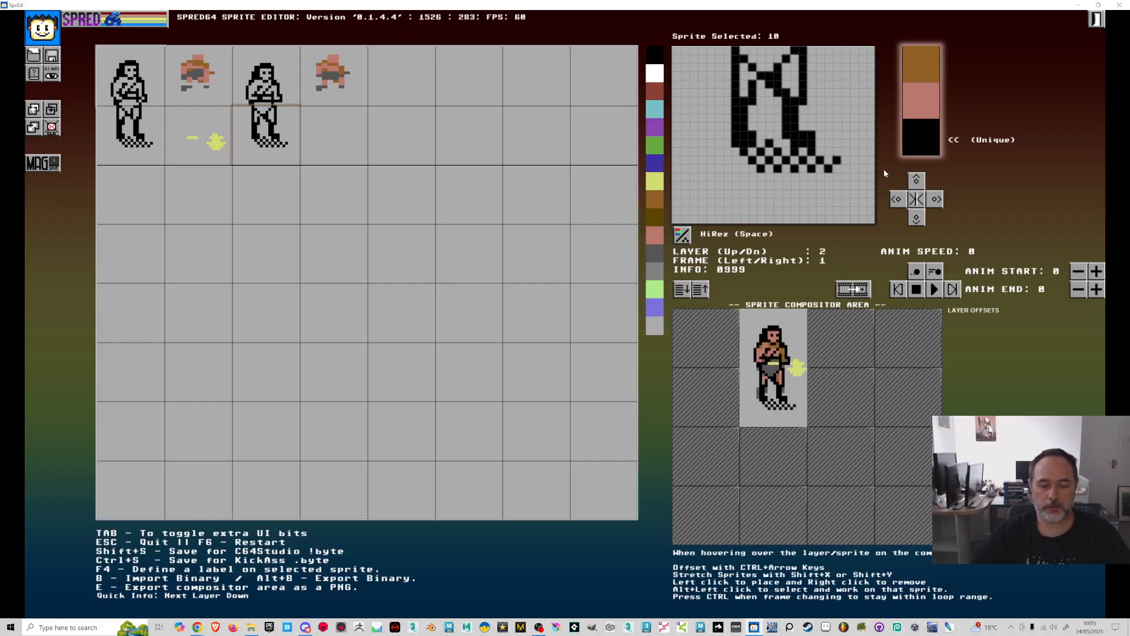
pyautogui.press('Right')
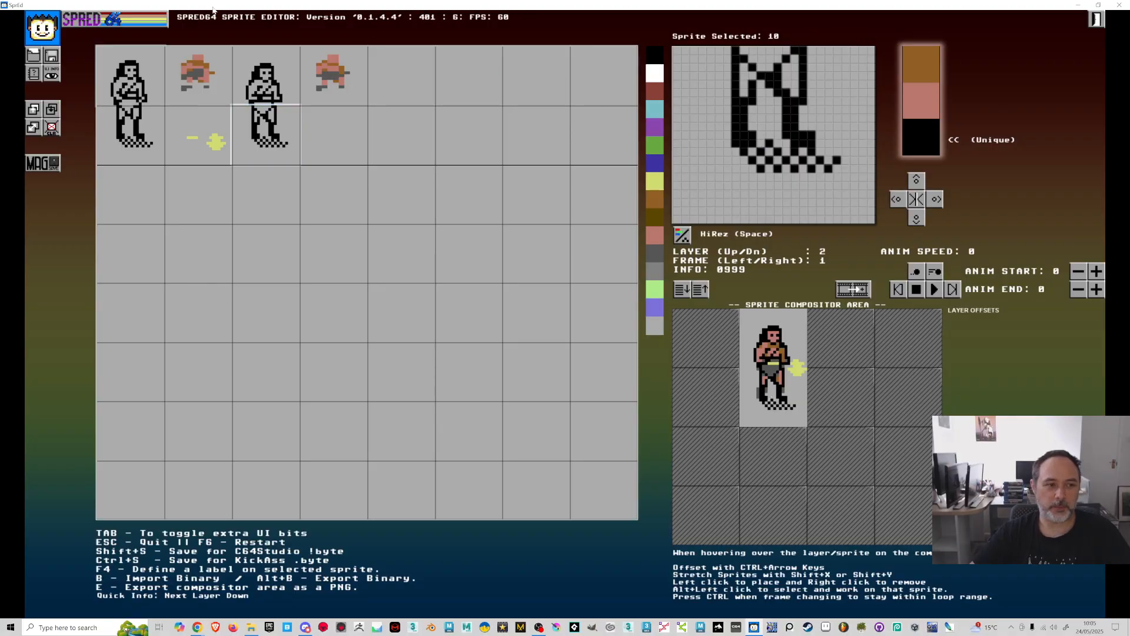
# Try dark brown as the first global colour and orange-brown as the second on sprite 1
pyautogui.click(203, 74)
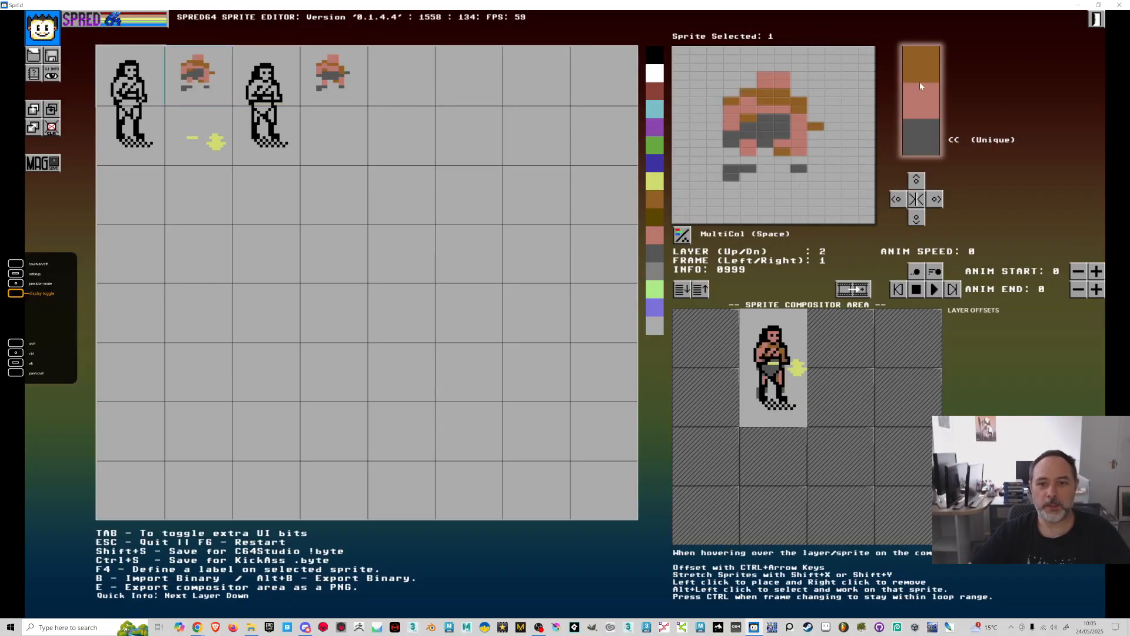
pyautogui.click(653, 218)
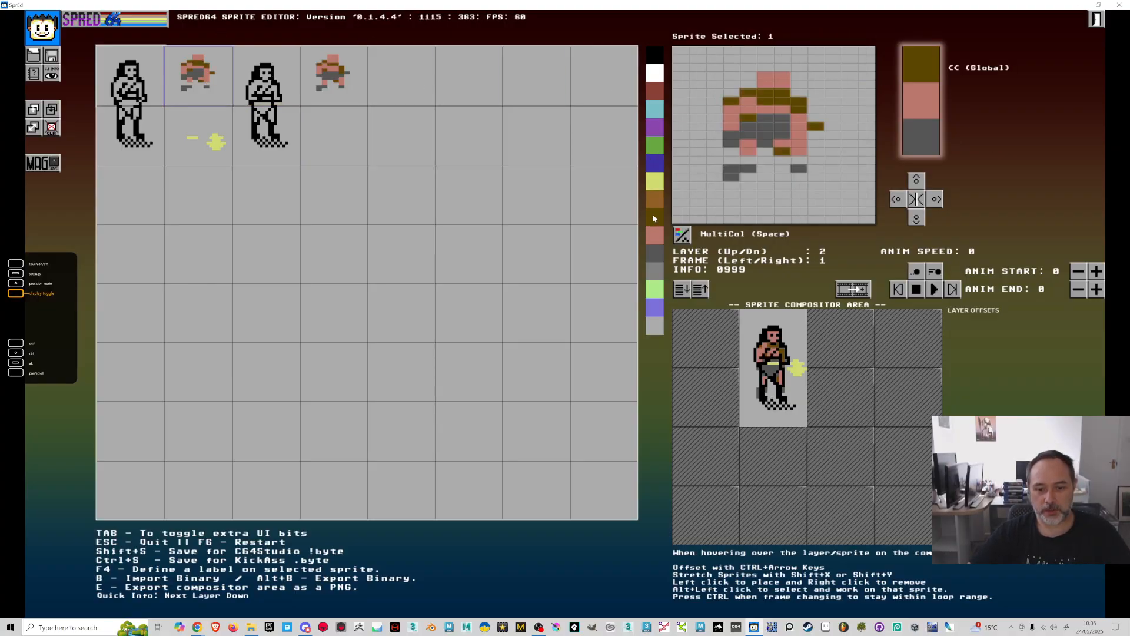
pyautogui.click(927, 94)
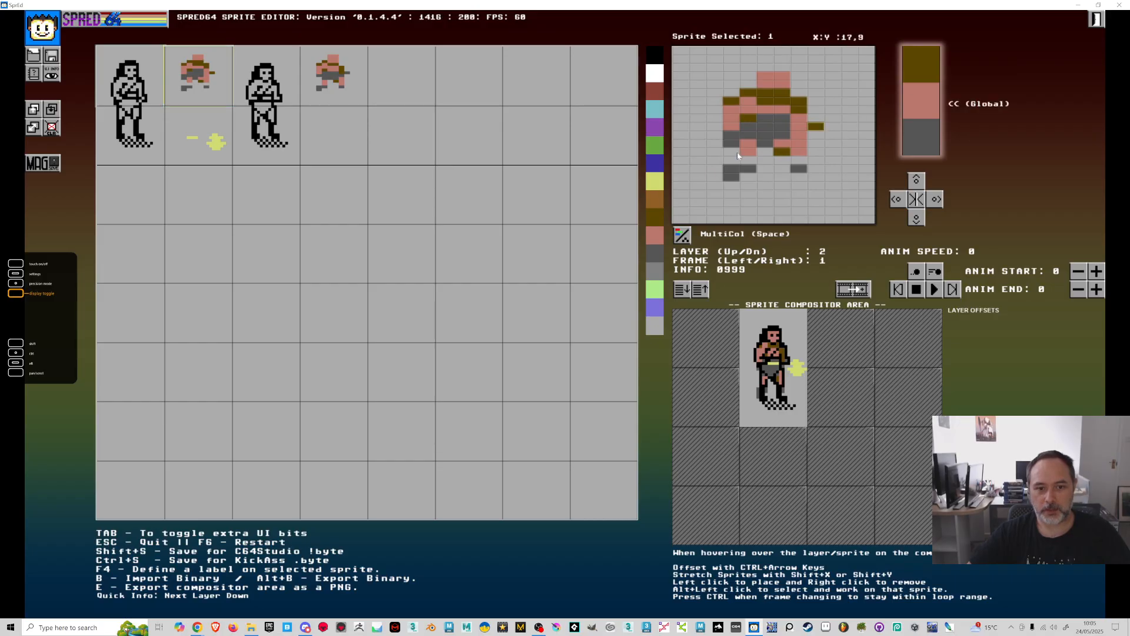
pyautogui.click(652, 199)
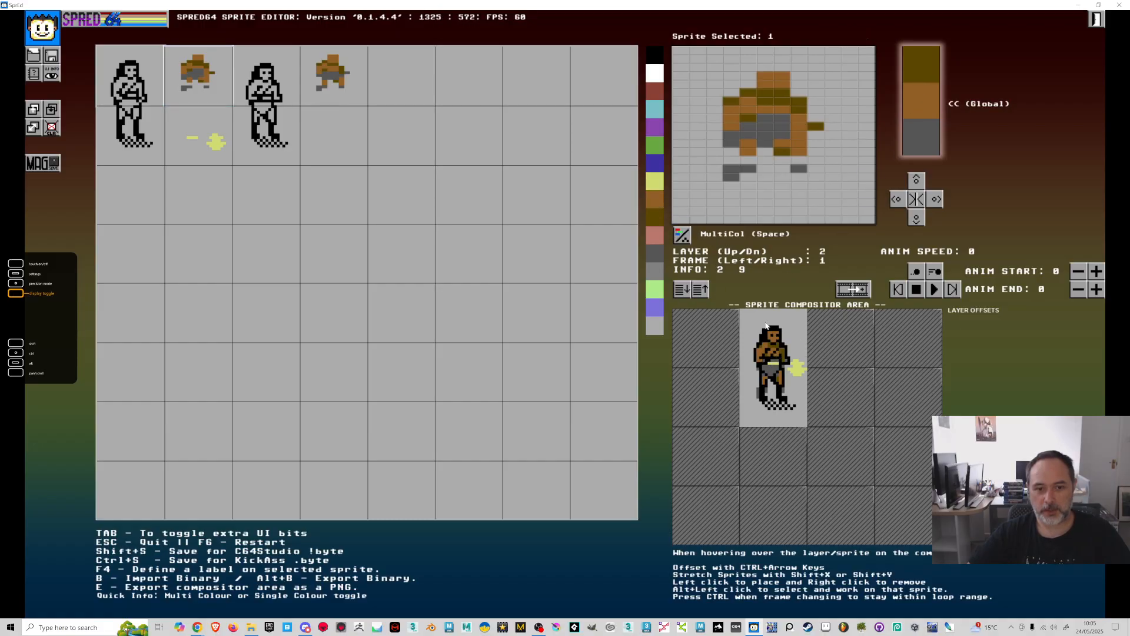
# Try dark blue as the first global colour and light blue as the second on sprite 1
pyautogui.click(912, 69)
pyautogui.click(657, 167)
pyautogui.click(938, 110)
pyautogui.click(652, 311)
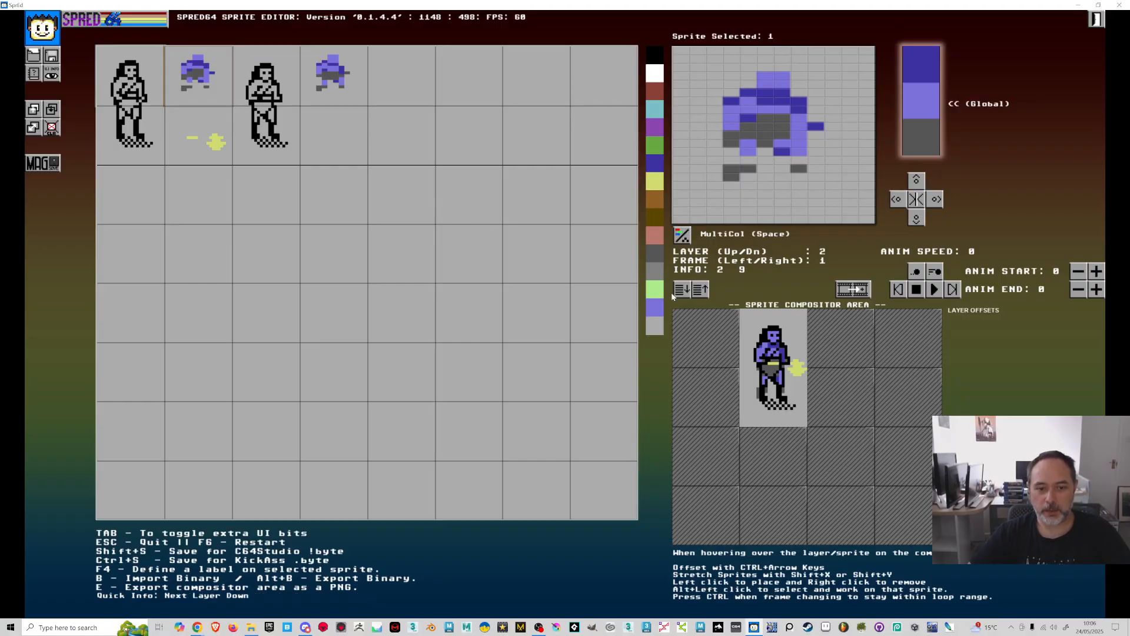
# Set the second global colour back to orange-brown and the first back to dark brown
pyautogui.click(656, 201)
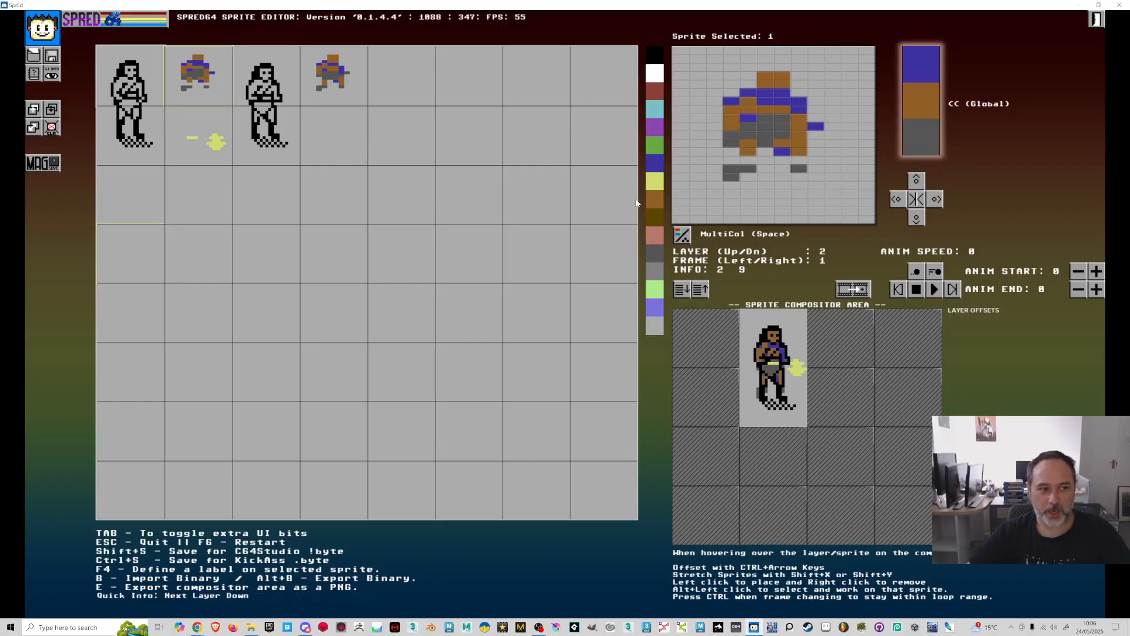
pyautogui.click(922, 65)
pyautogui.click(654, 216)
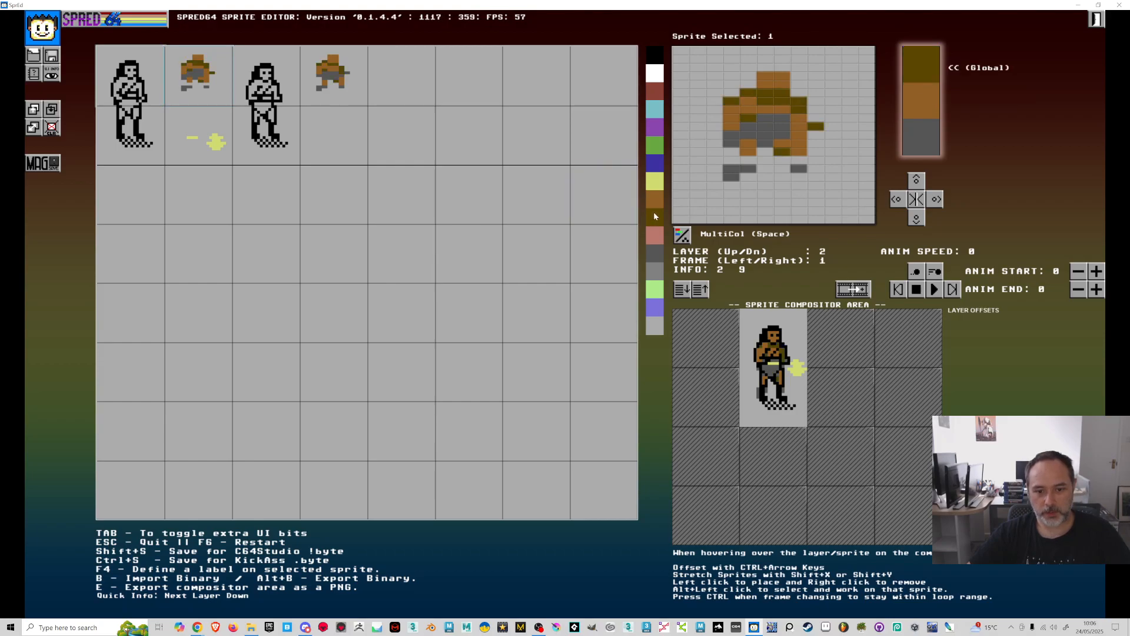
# Restore the original global colours, with pink as the second colour and orange-brown as the first
pyautogui.click(923, 101)
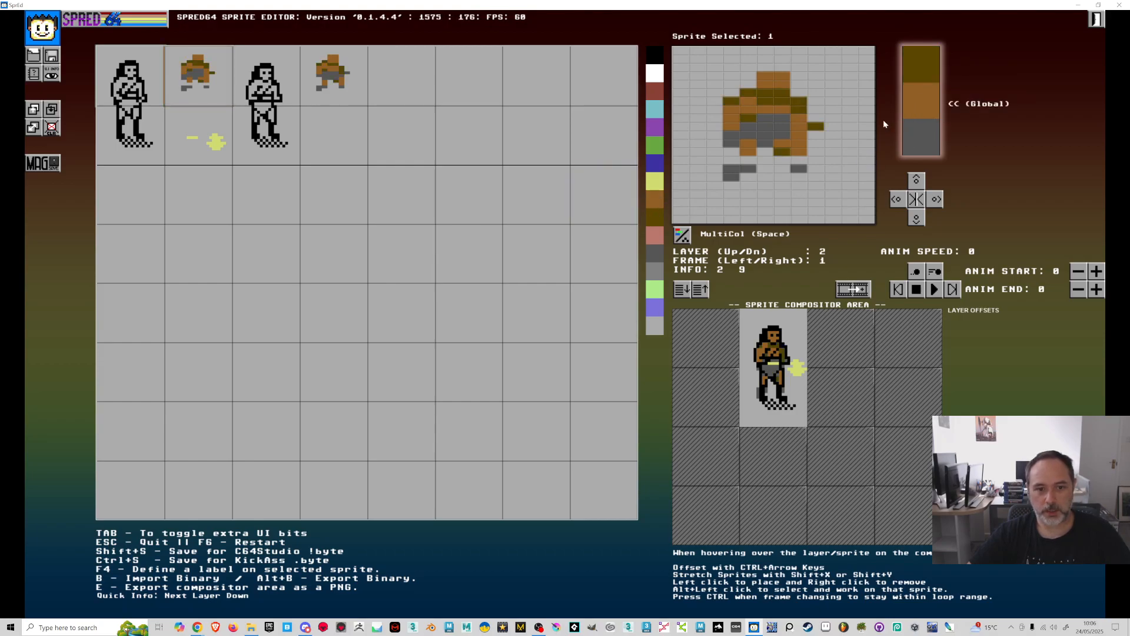
pyautogui.click(654, 236)
pyautogui.click(911, 77)
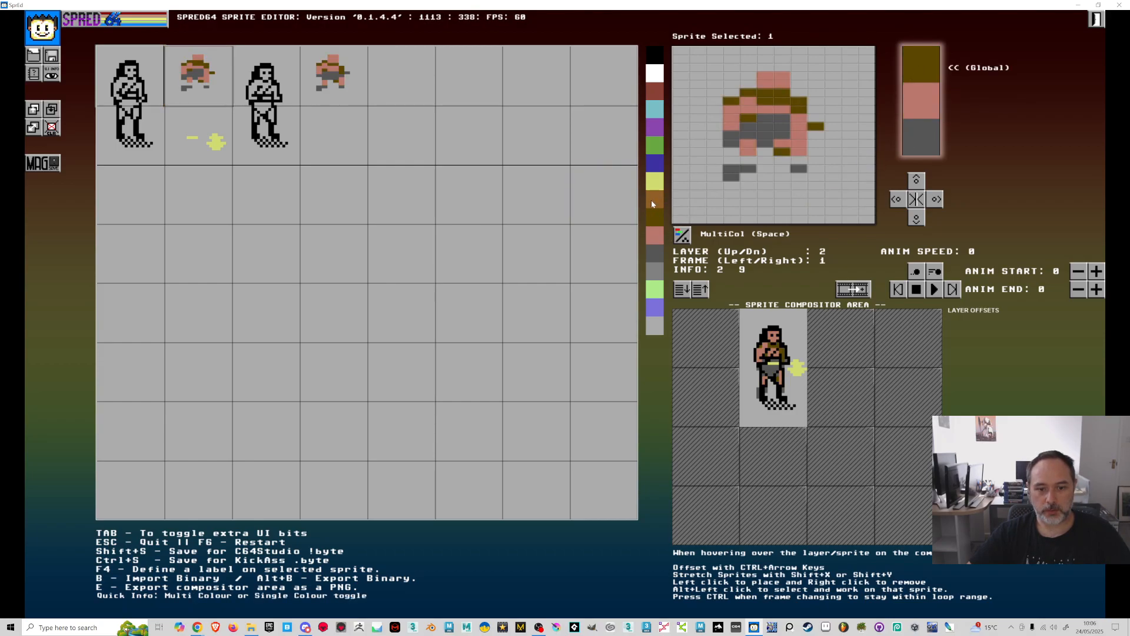
pyautogui.click(651, 203)
# Set the unique colour of multicolour sprites 1 and 3 to medium grey
pyautogui.click(919, 146)
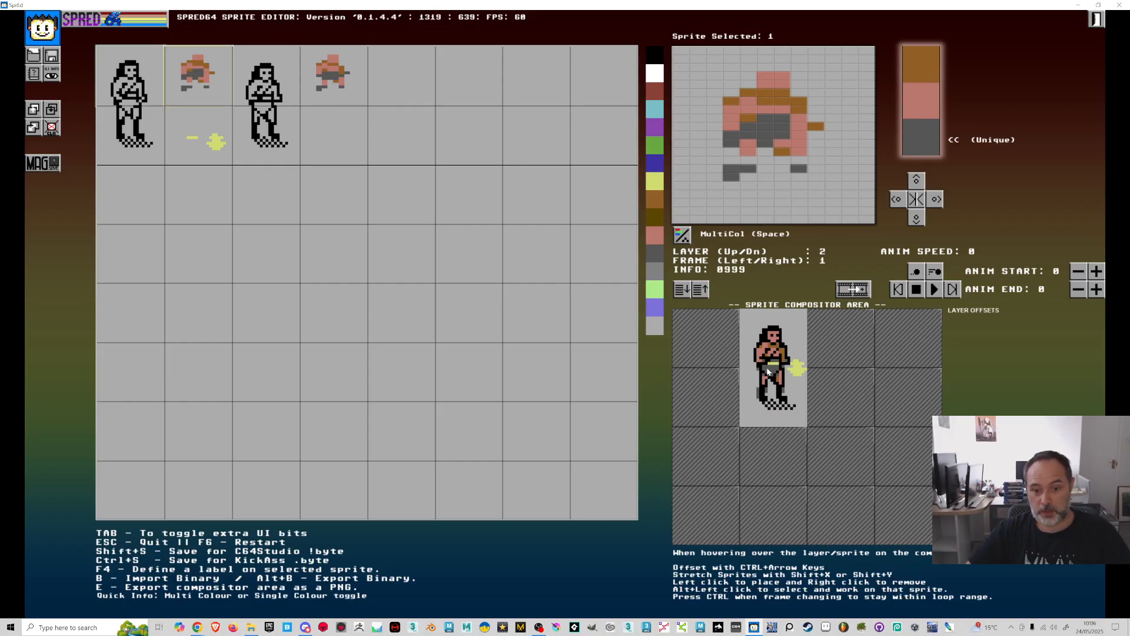
pyautogui.click(655, 272)
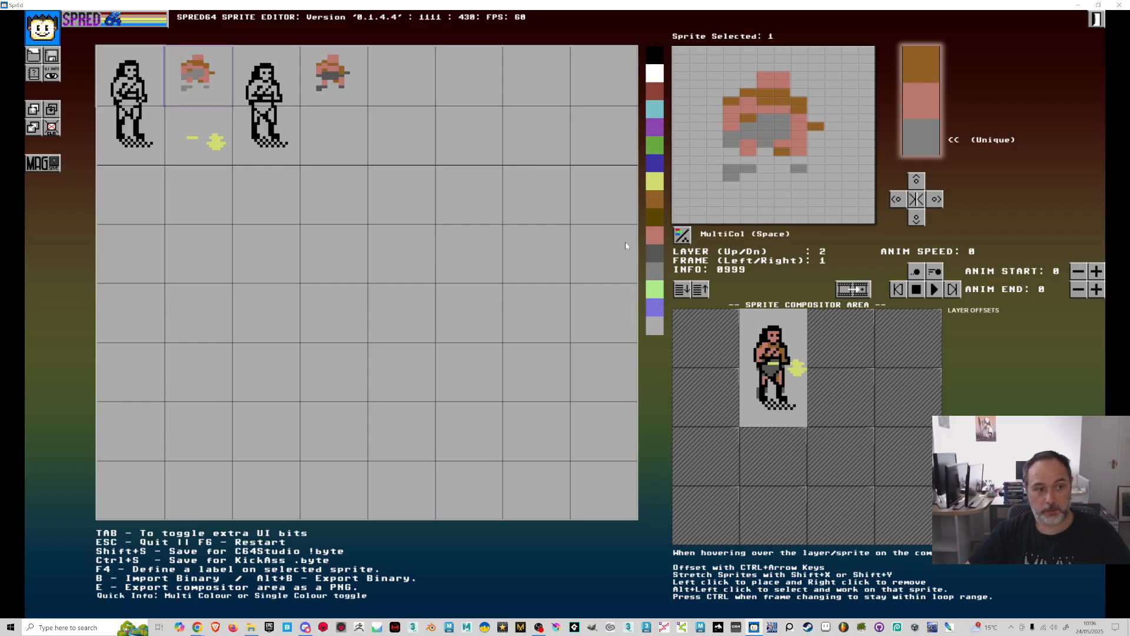
pyautogui.click(326, 79)
pyautogui.click(658, 273)
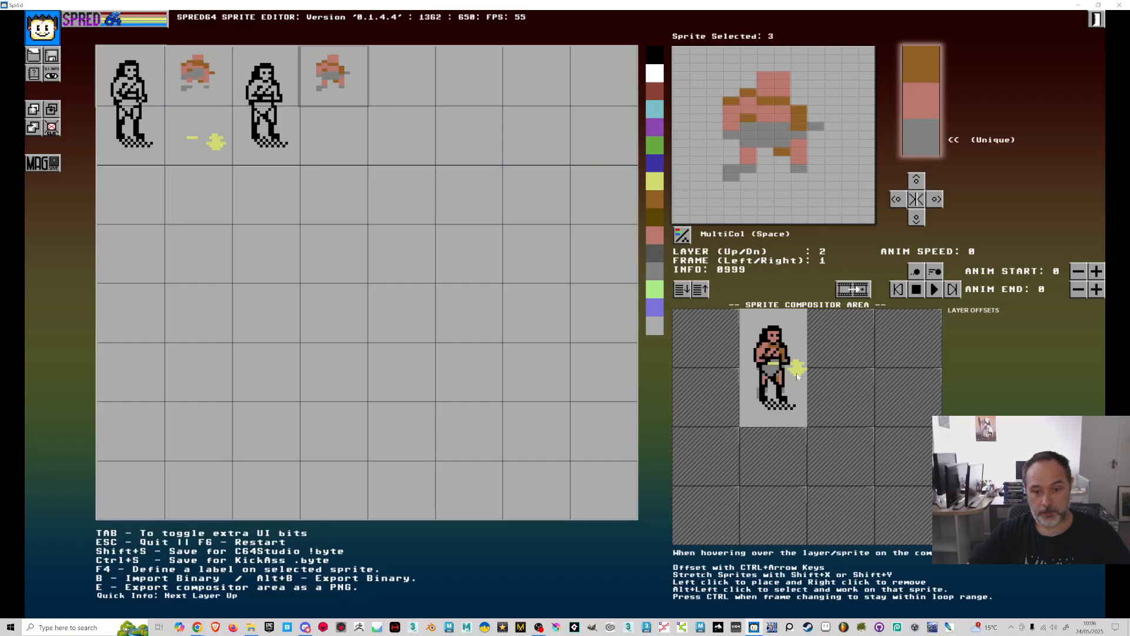
# Try dark red as the unique colour of sprite 3, and set it to dark grey instead
pyautogui.click(654, 90)
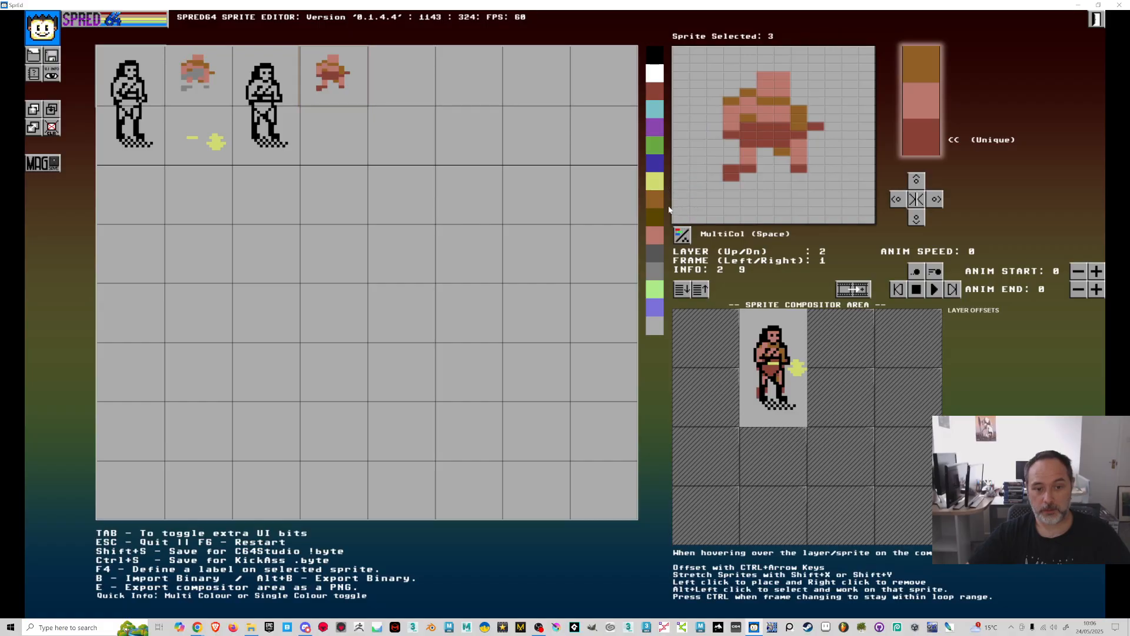
pyautogui.click(655, 256)
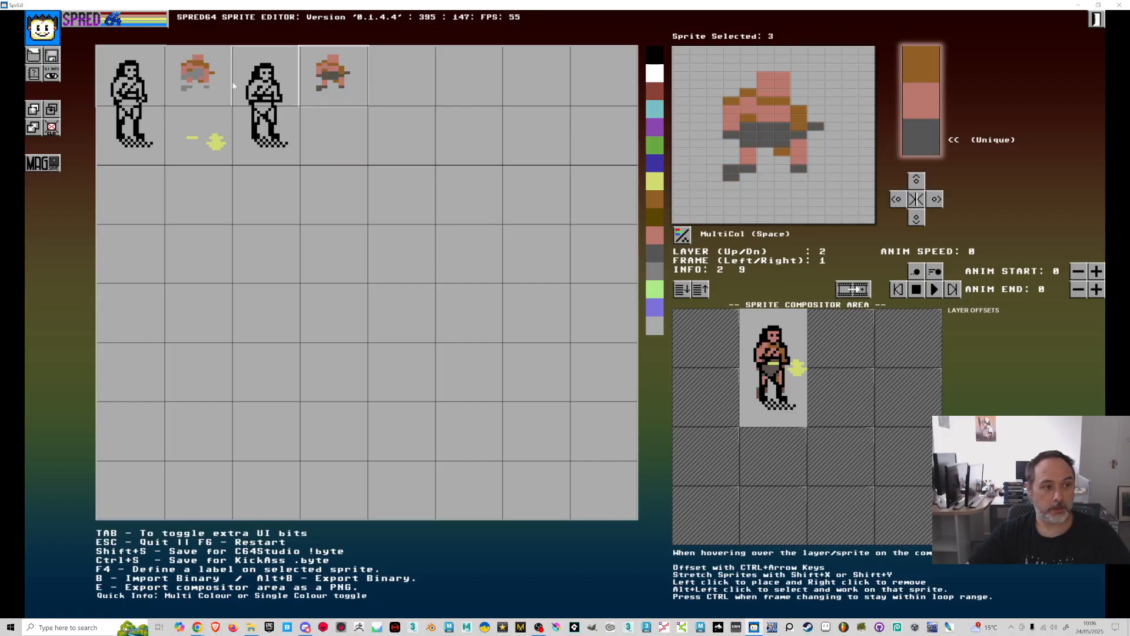
# Set the unique colour of multicolour sprite 1 to dark grey
pyautogui.click(194, 75)
pyautogui.click(655, 253)
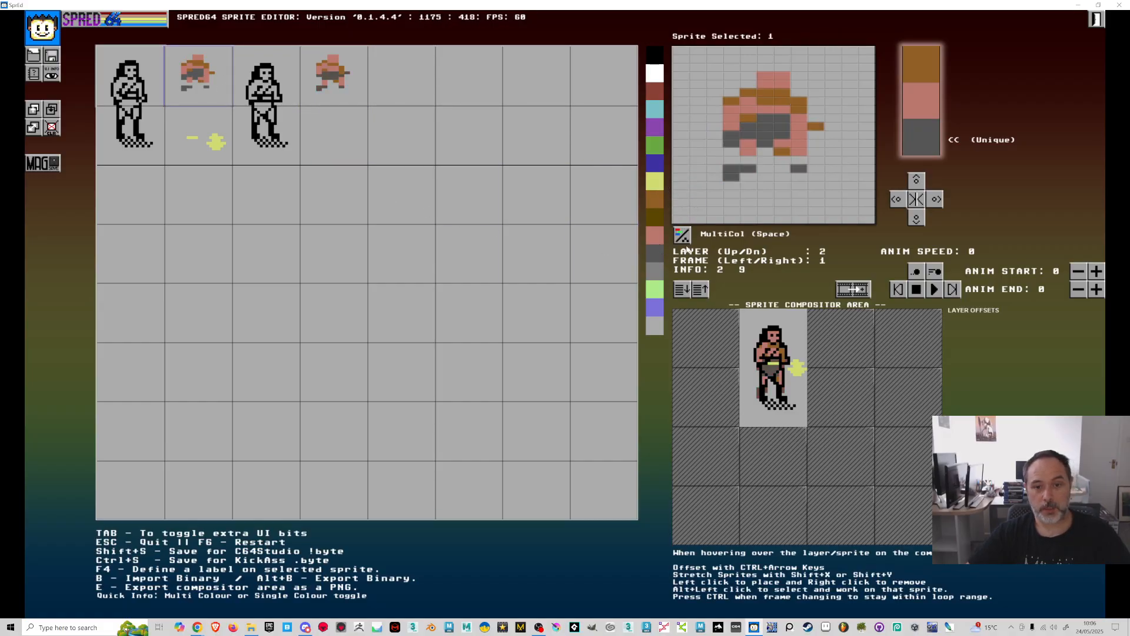
# Try light grey, medium grey, white and cyan as the unique colour of sprite 9, and set it back to yellow
pyautogui.click(198, 136)
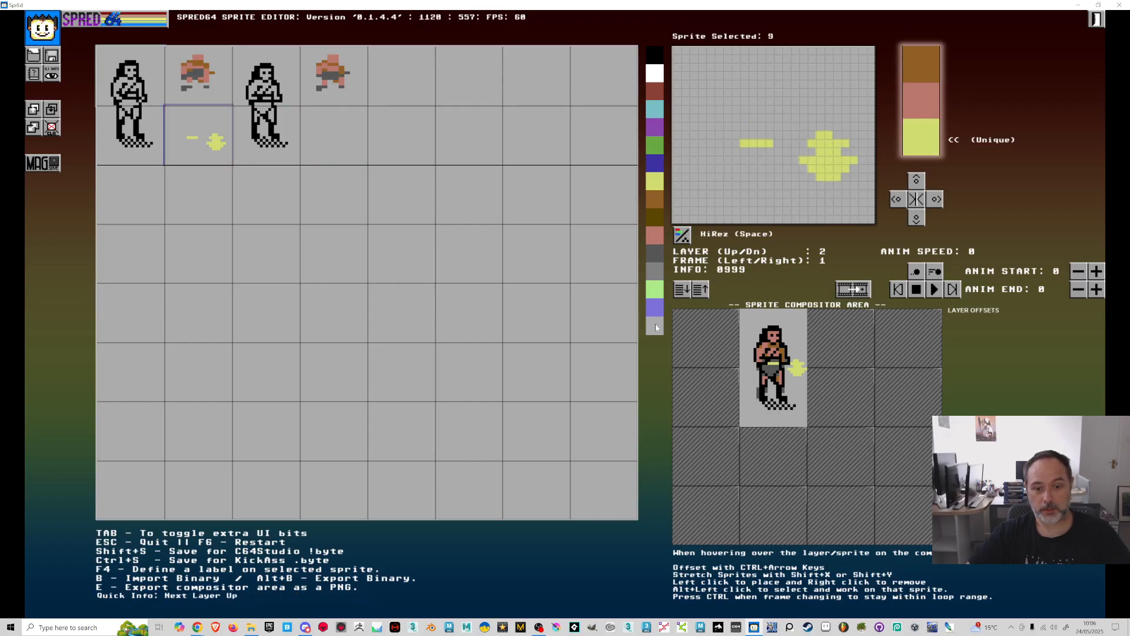
pyautogui.click(655, 327)
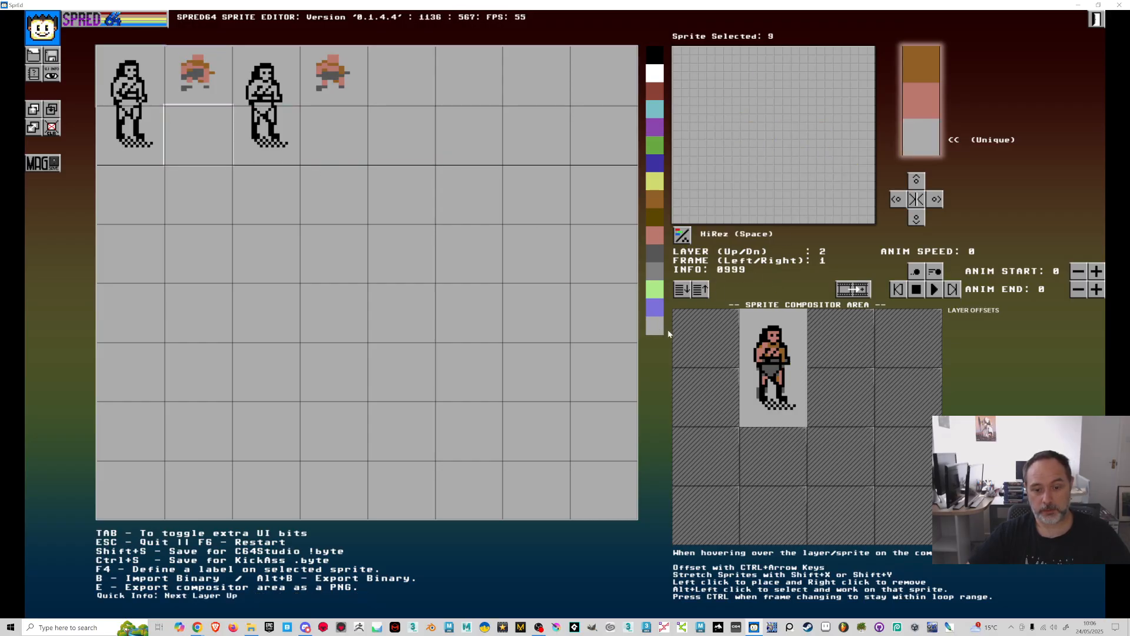
pyautogui.click(655, 278)
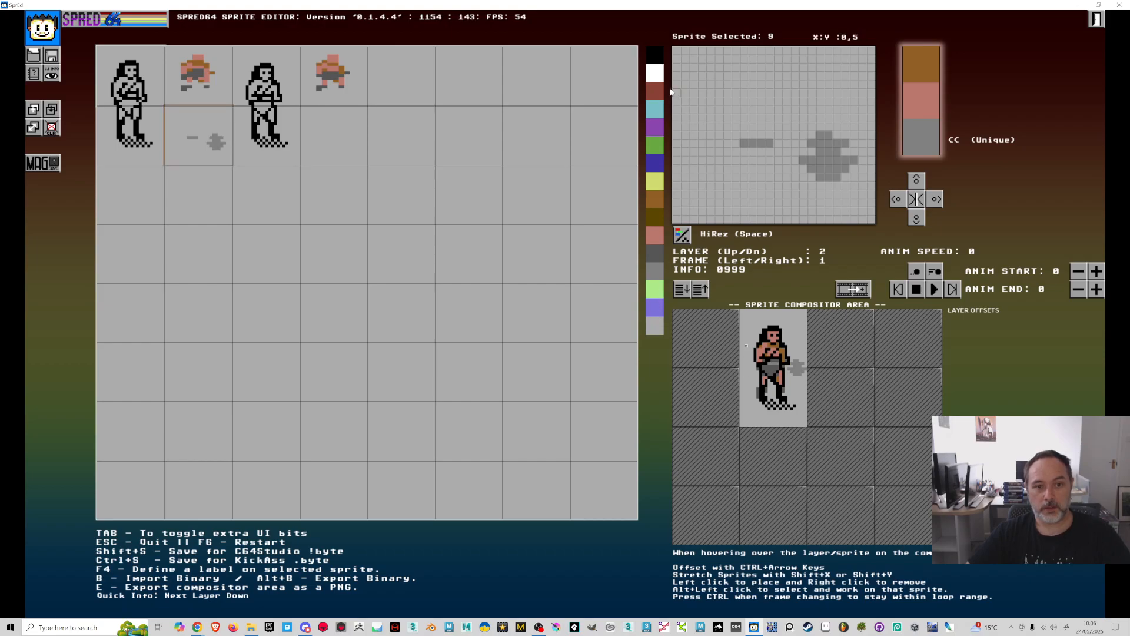
pyautogui.click(656, 73)
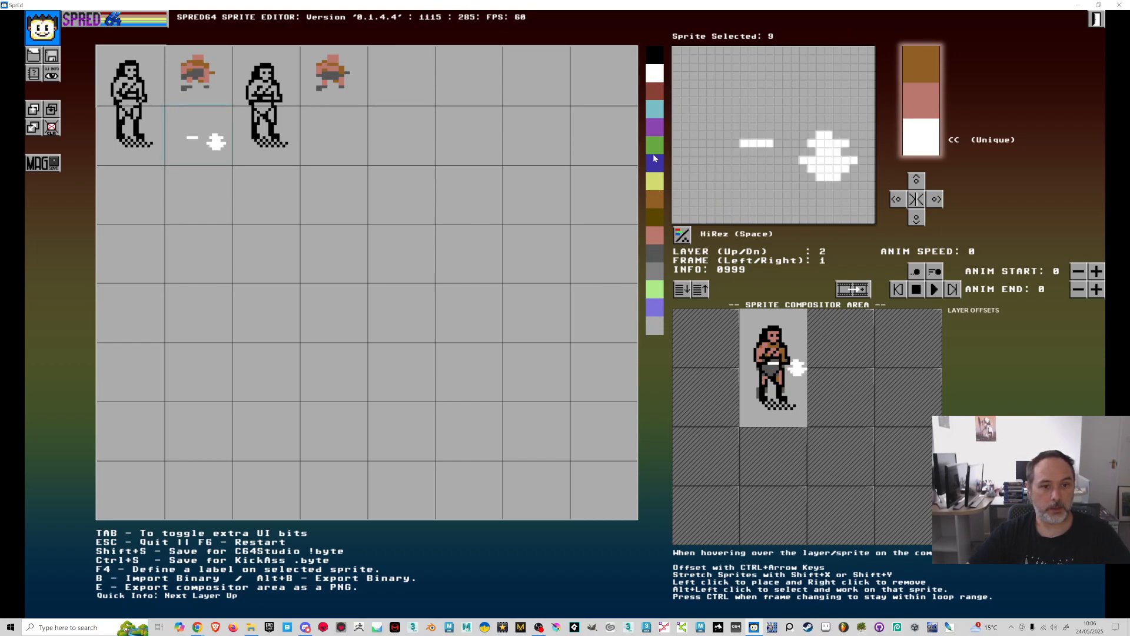
pyautogui.click(657, 113)
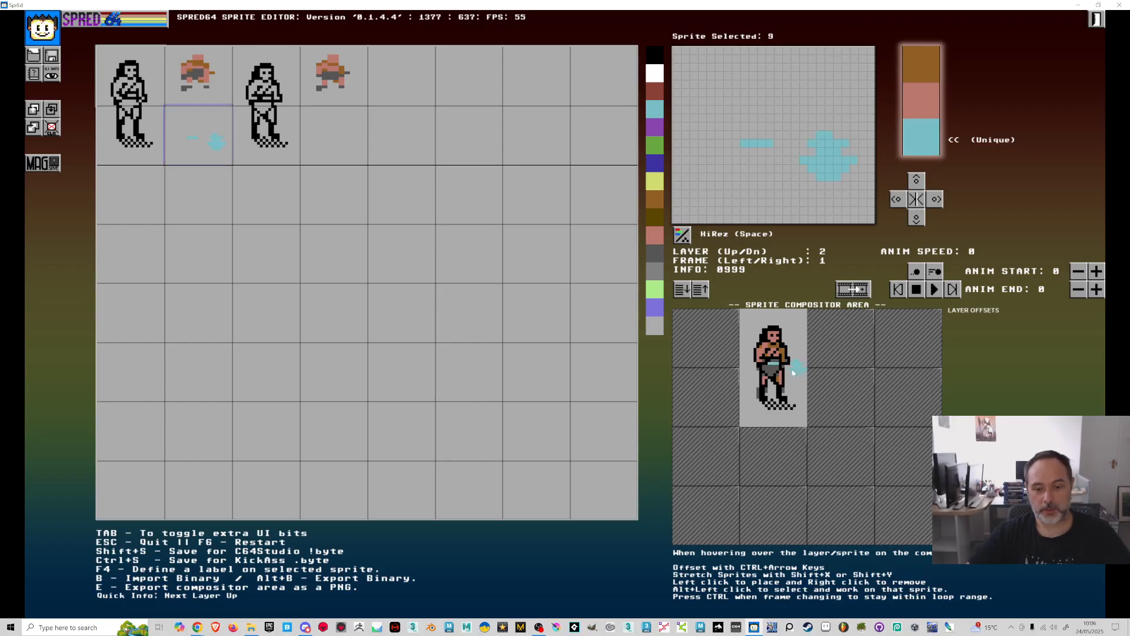
pyautogui.click(656, 182)
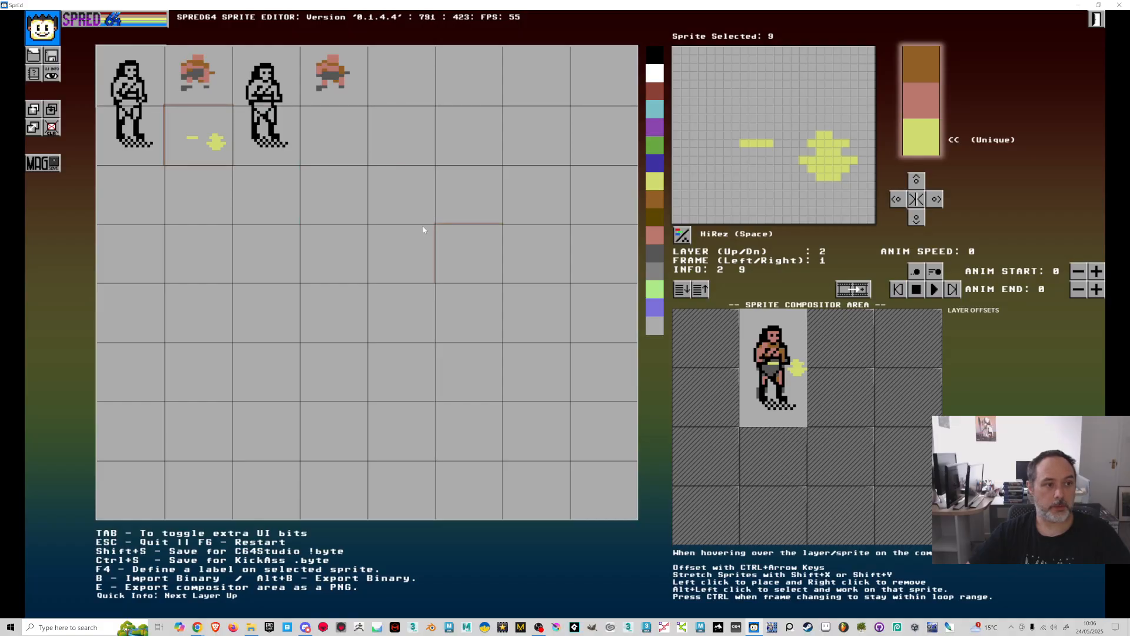
# Start saving the sprite project and create an AGEofFighters folder inside C64STUFF on the D drive, opening it
pyautogui.click(51, 56)
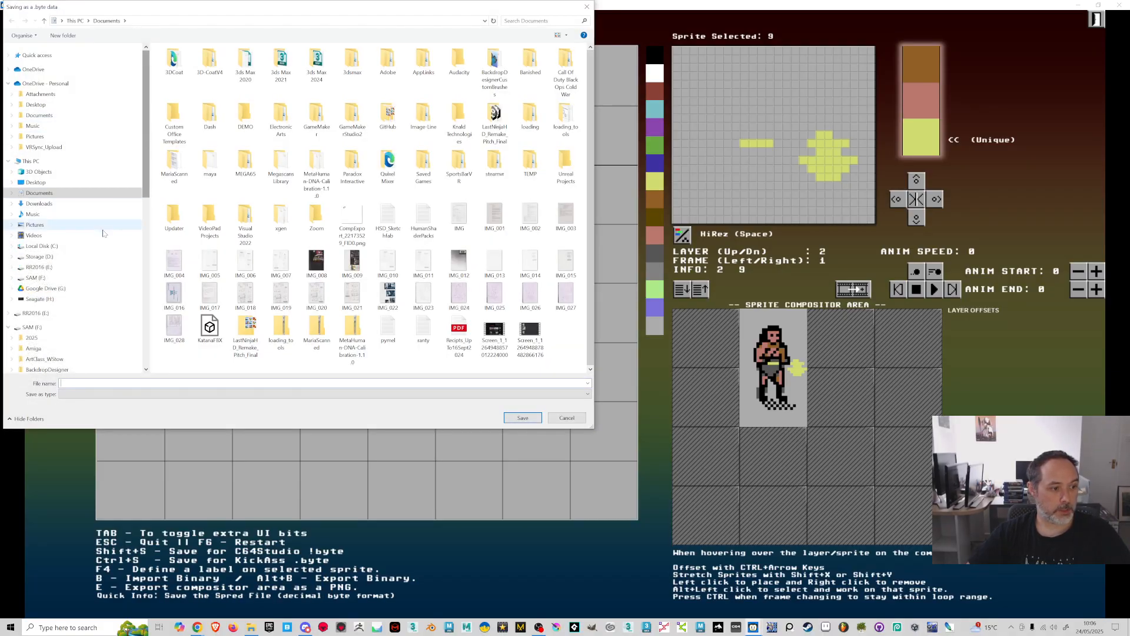
pyautogui.click(38, 257)
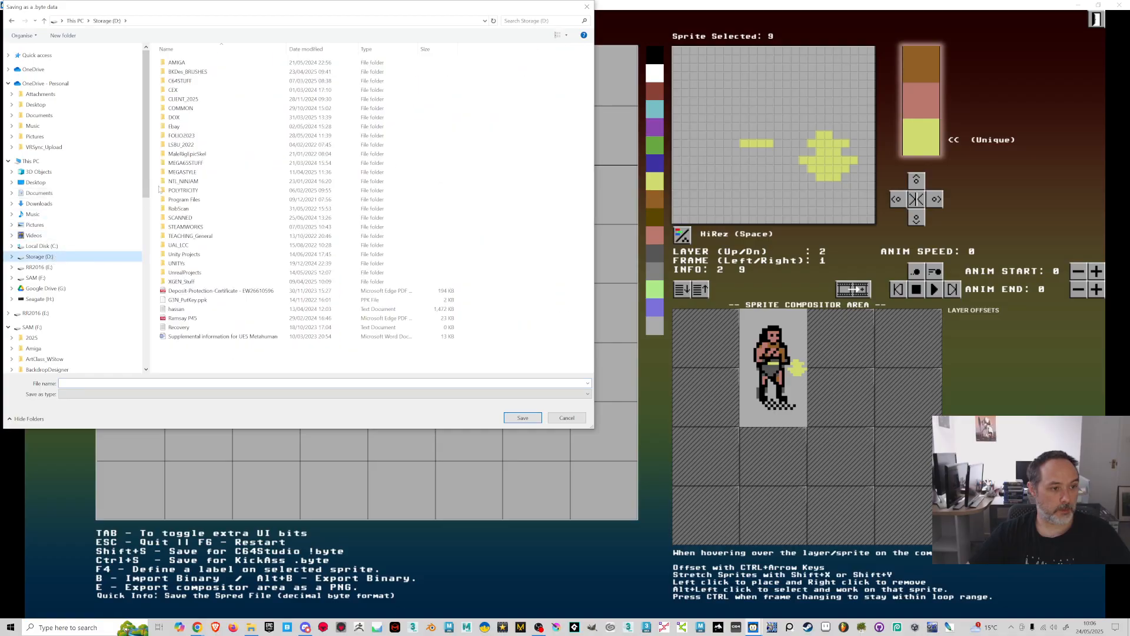
pyautogui.doubleClick(181, 82)
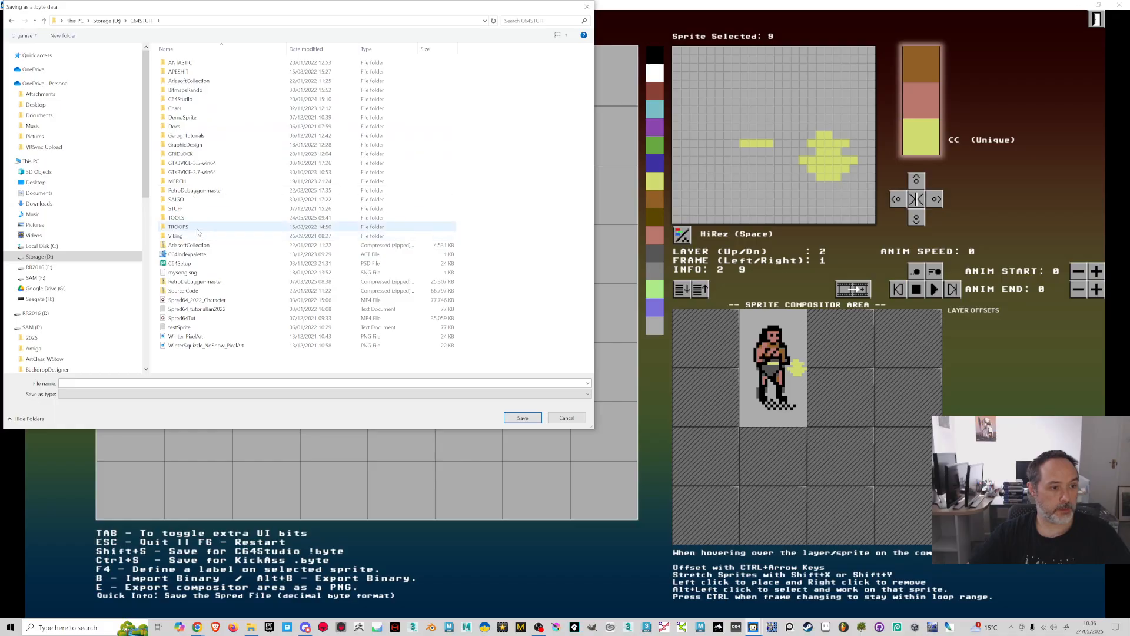
pyautogui.click(78, 38)
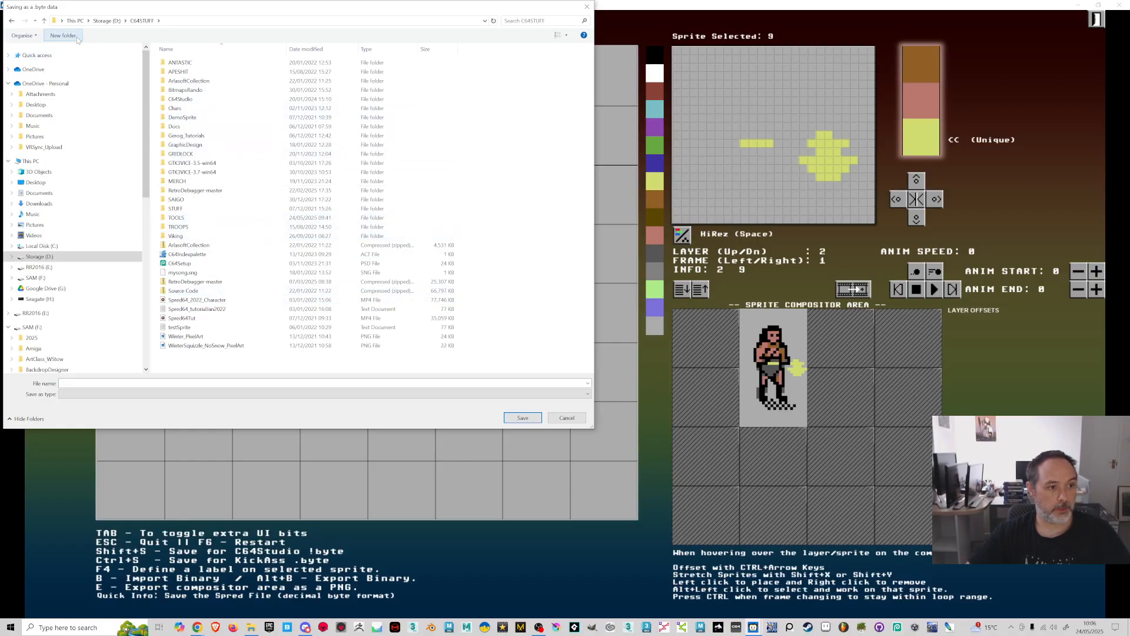
pyautogui.write('AGEofFighters')
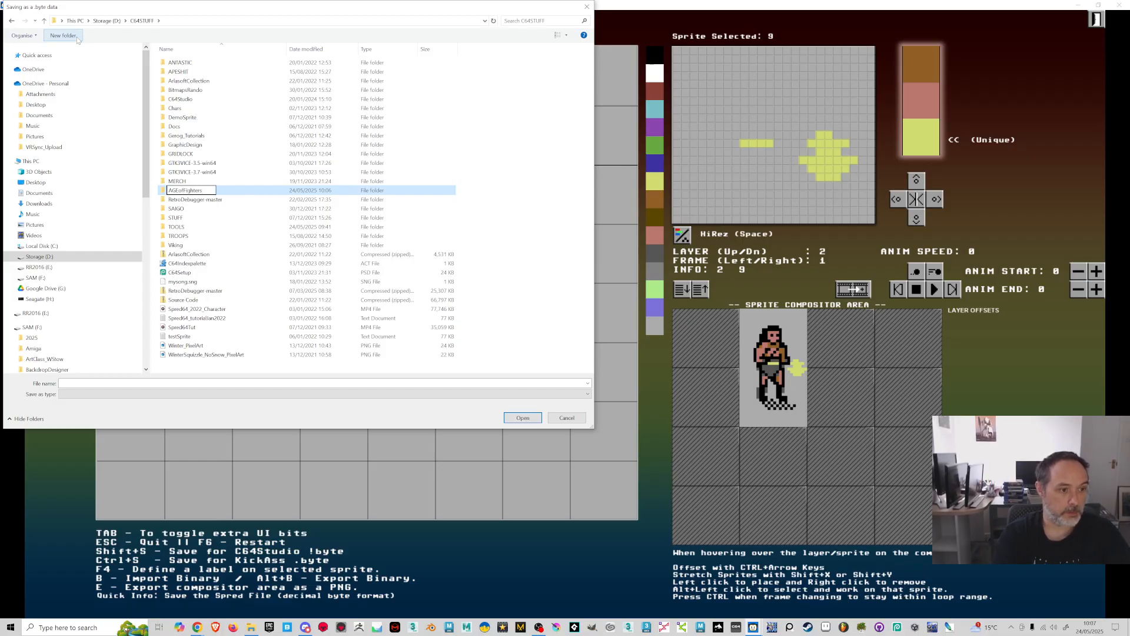
pyautogui.press('Return')
pyautogui.press('Return')
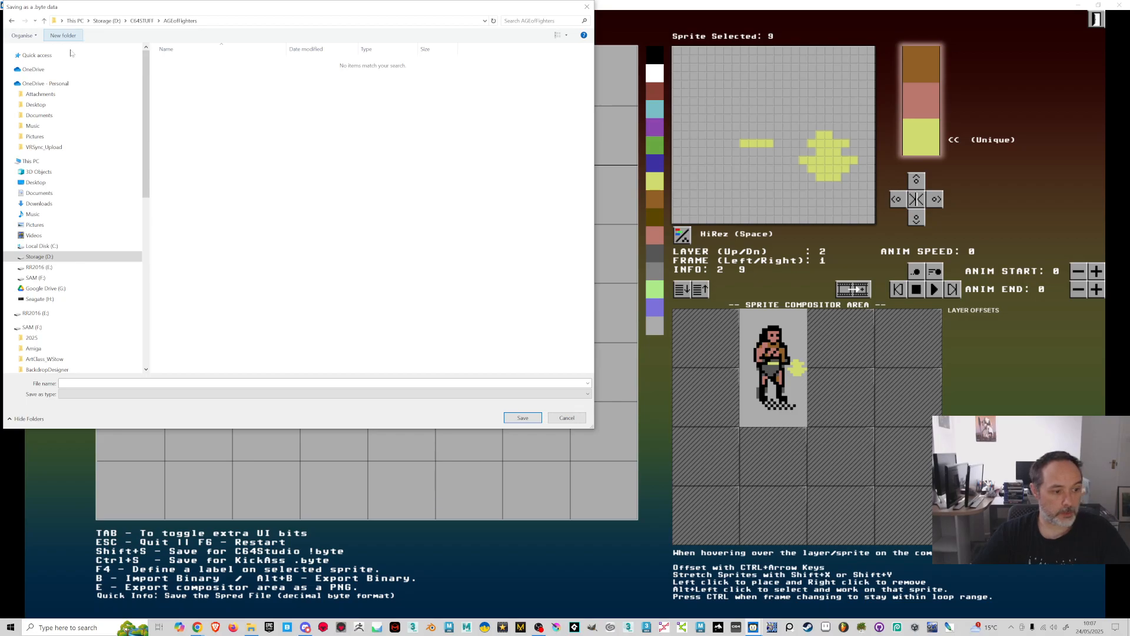
# Create a Sprites folder inside AGEofFighters and open it
pyautogui.hotkey('ctrl', 'shift', 'n')
pyautogui.write('SS')
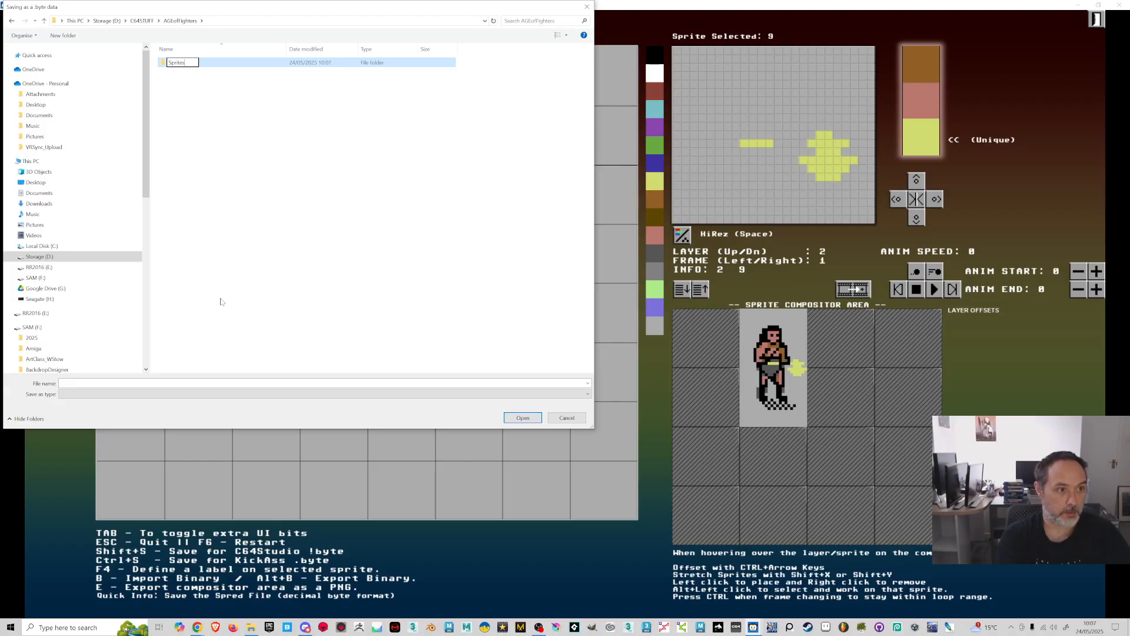
pyautogui.press('Return')
pyautogui.press('Return')
# Create a Spred64 folder inside Sprites and save the project there as Sprites_Age01_Spred64
pyautogui.hotkey('ctrl', 'shift', 'n')
pyautogui.write('S')
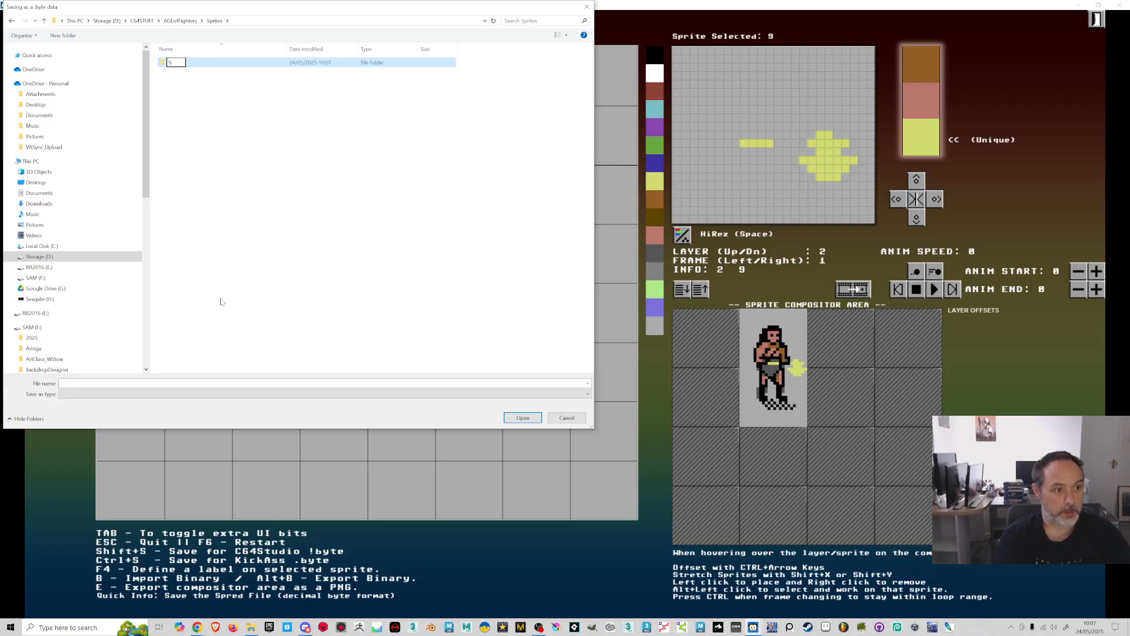
pyautogui.write('pred64')
pyautogui.press('Return')
pyautogui.press('Return')
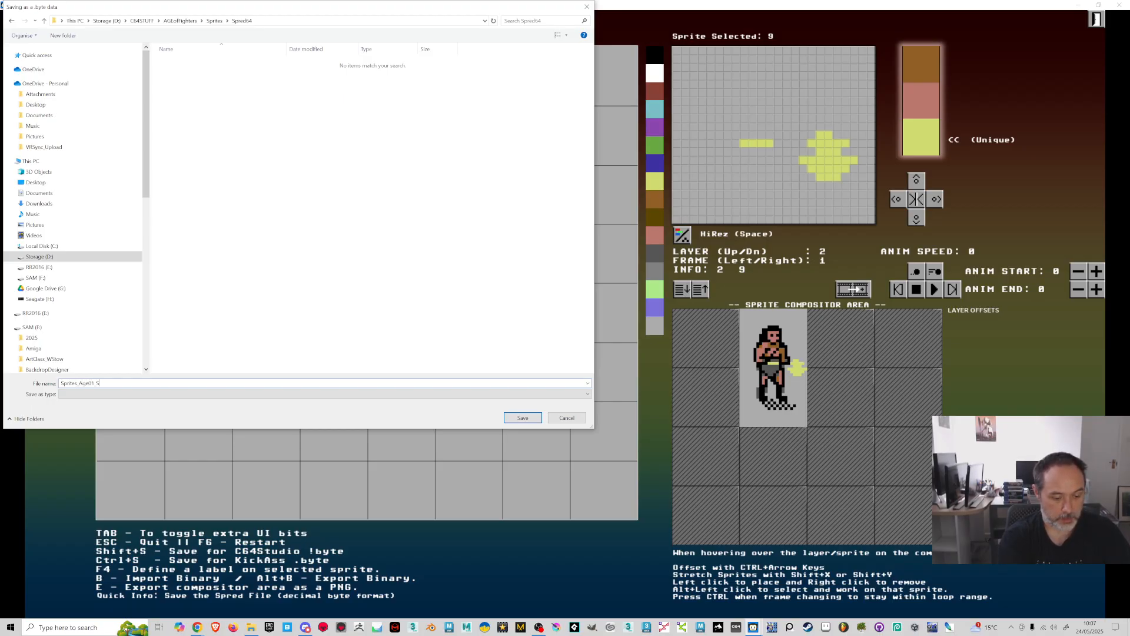
pyautogui.press('Return')
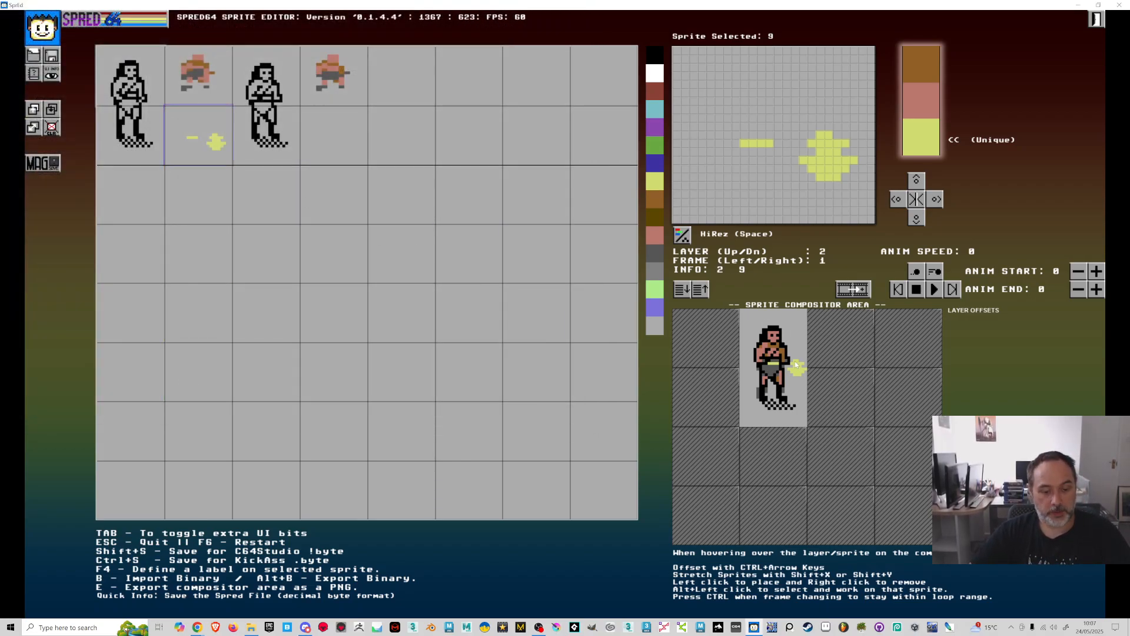
# Try to export the sprite compositor area as a PNG, and abort the program
pyautogui.press('e')
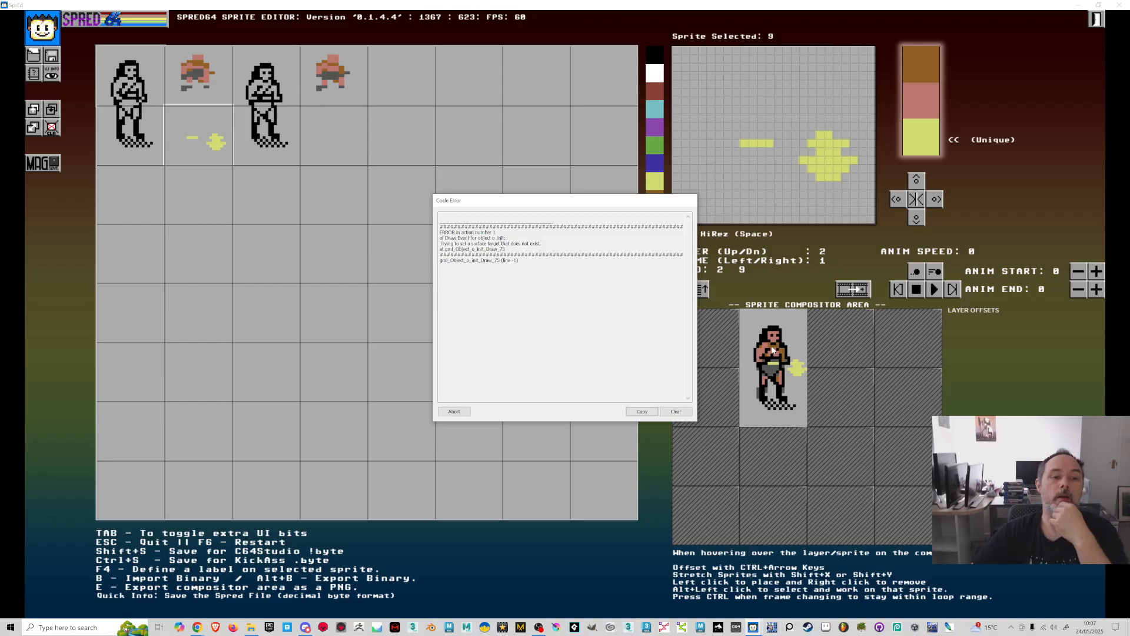
pyautogui.click(454, 412)
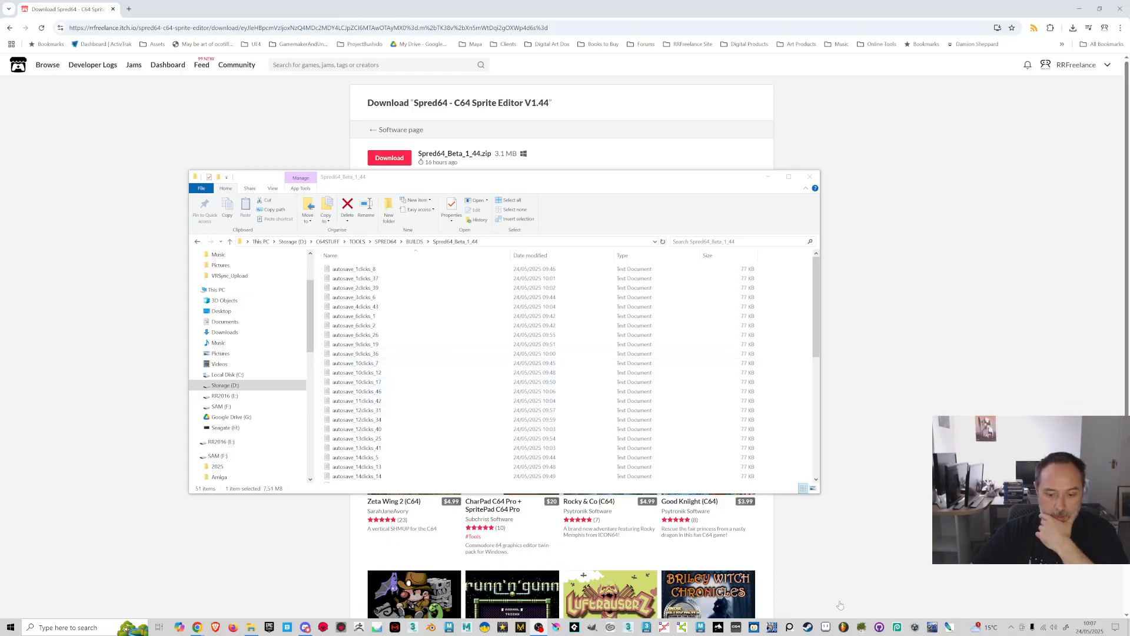
# Switch to File Explorer and relaunch the Spred64_Beta_1_44 application from D:\C64STUFF\TOOLS\SPRED64\BUILDS\Spred64_Beta_1_44
pyautogui.click(266, 335)
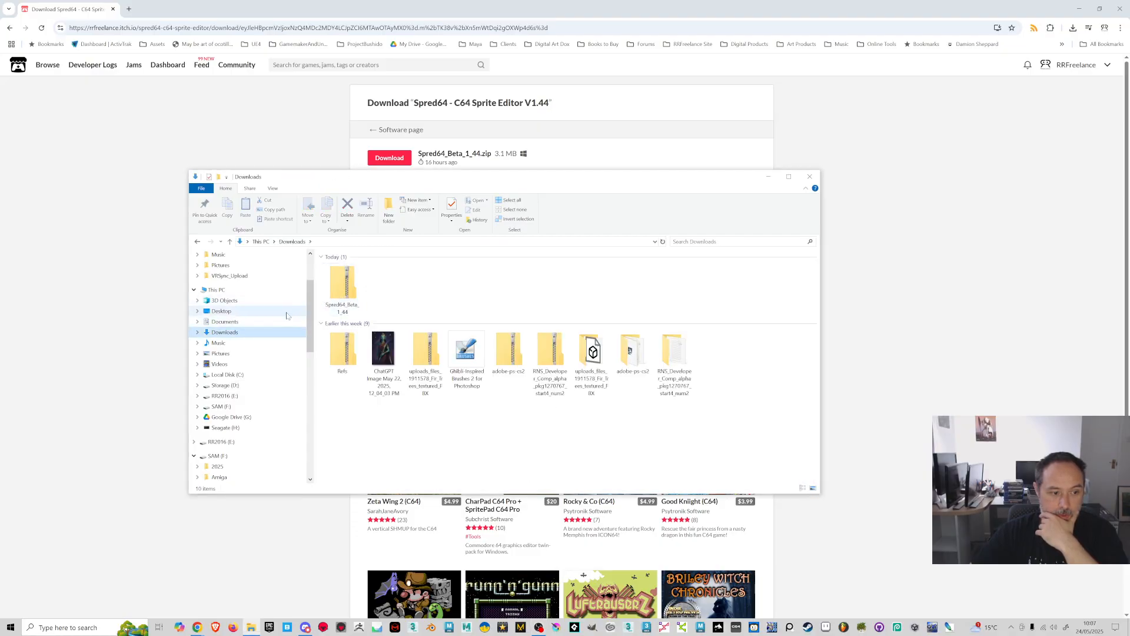
pyautogui.scroll(1, 247, 312)
pyautogui.click(243, 417)
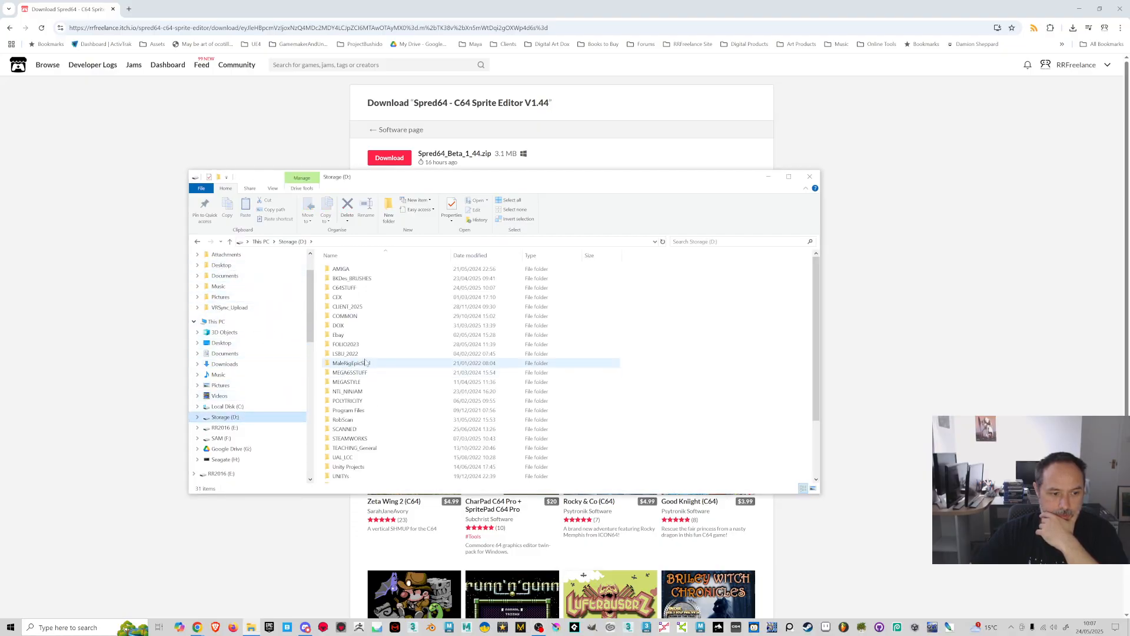
pyautogui.doubleClick(346, 289)
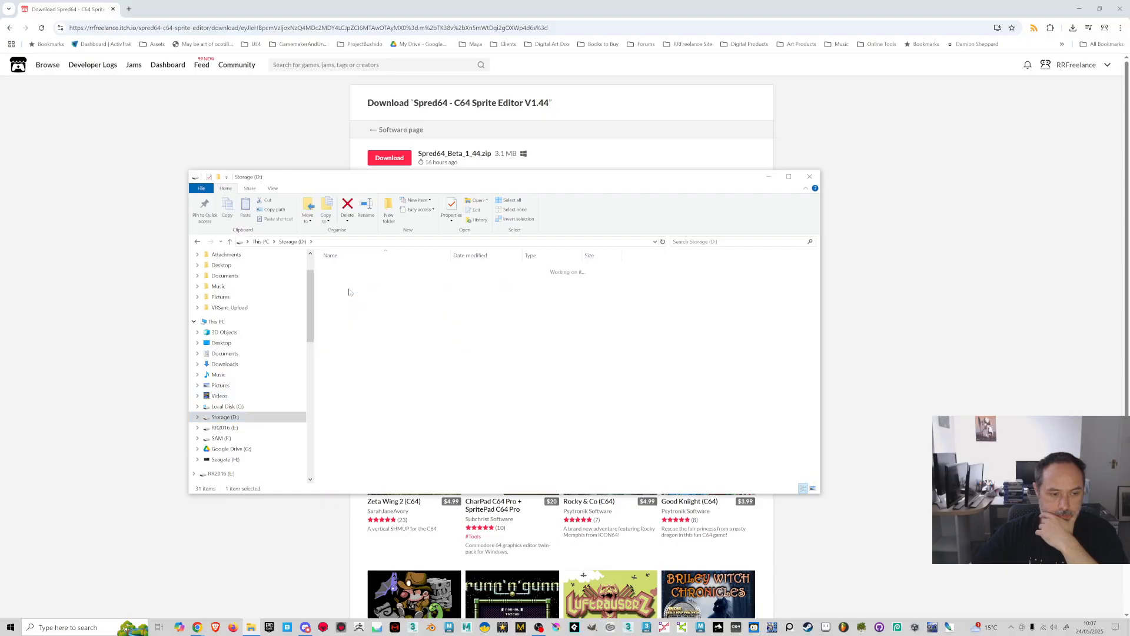
pyautogui.click(347, 439)
pyautogui.doubleClick(349, 441)
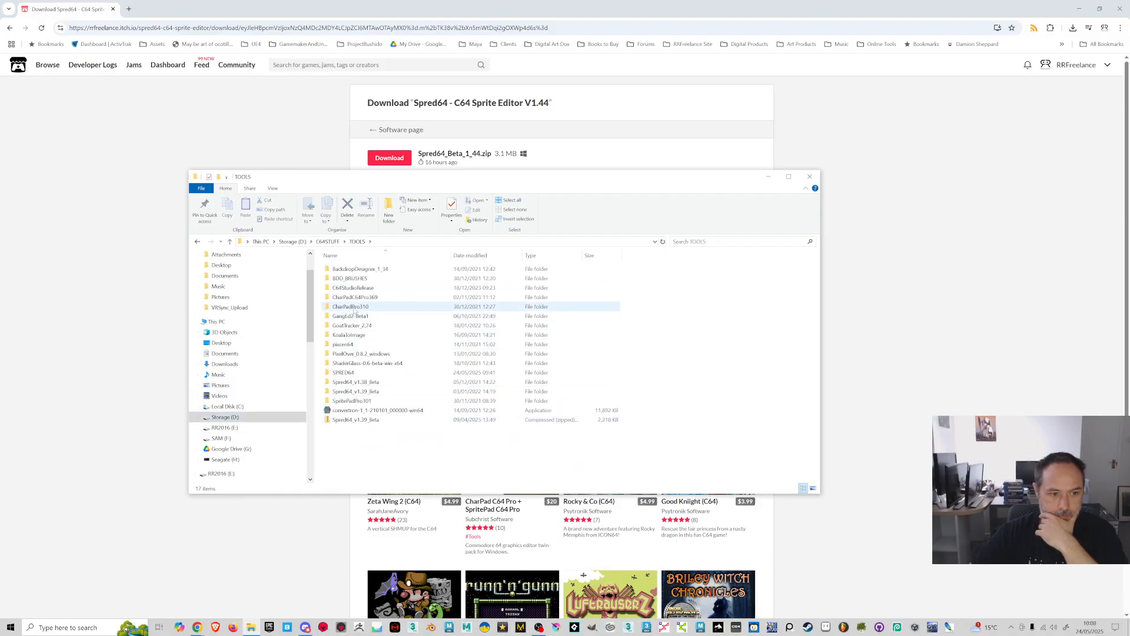
pyautogui.doubleClick(348, 372)
pyautogui.doubleClick(347, 269)
pyautogui.doubleClick(353, 270)
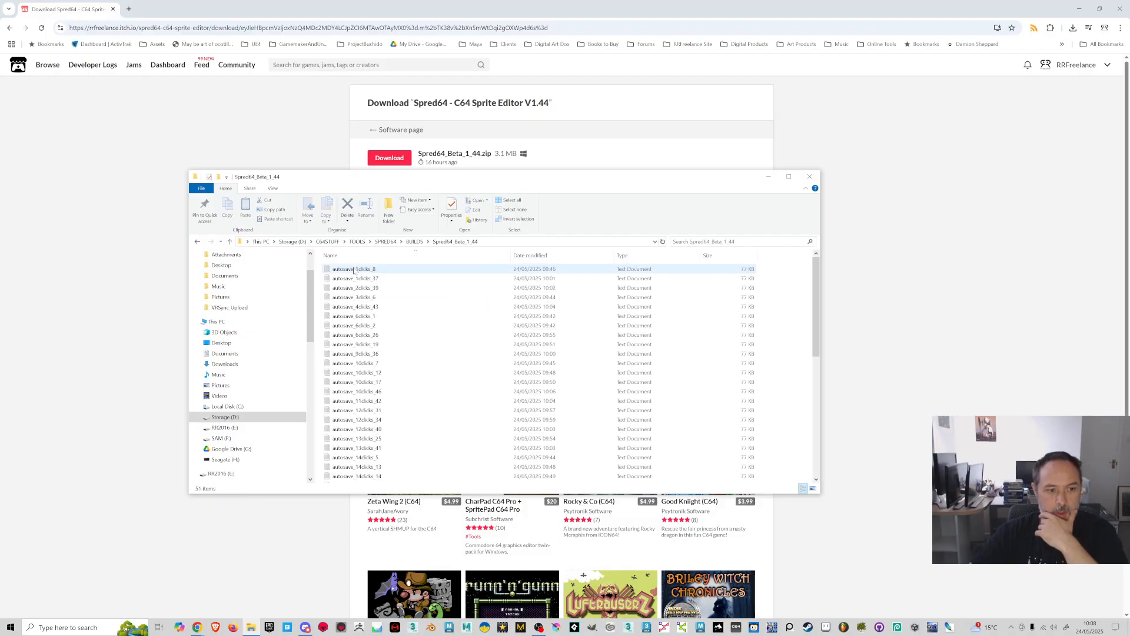
pyautogui.doubleClick(365, 269)
pyautogui.scroll(-8, 387, 391)
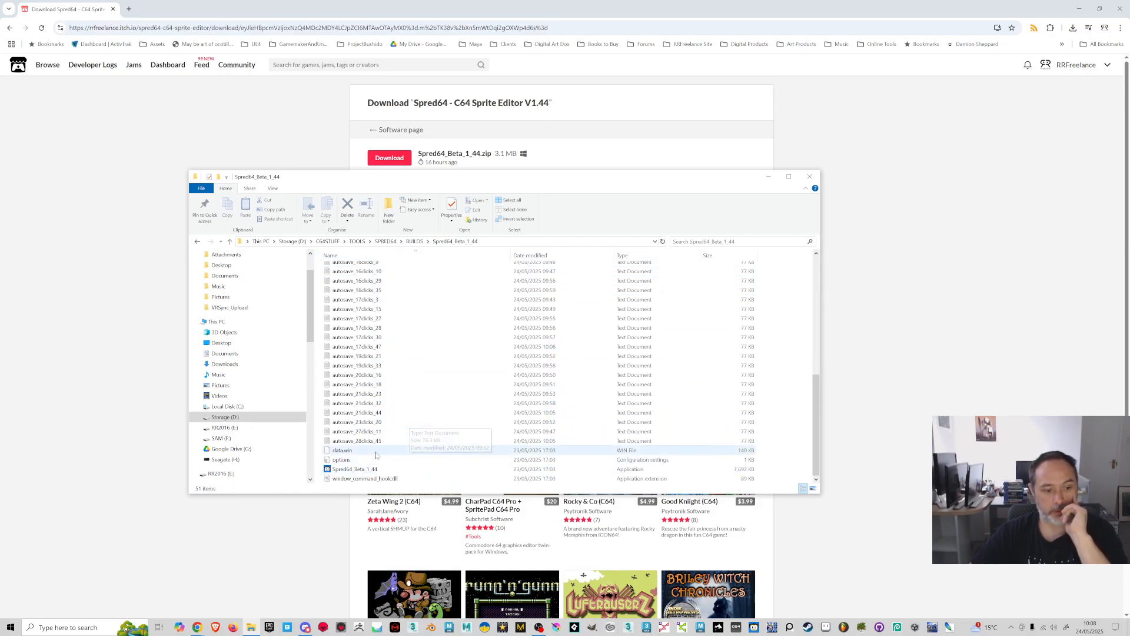
pyautogui.doubleClick(359, 470)
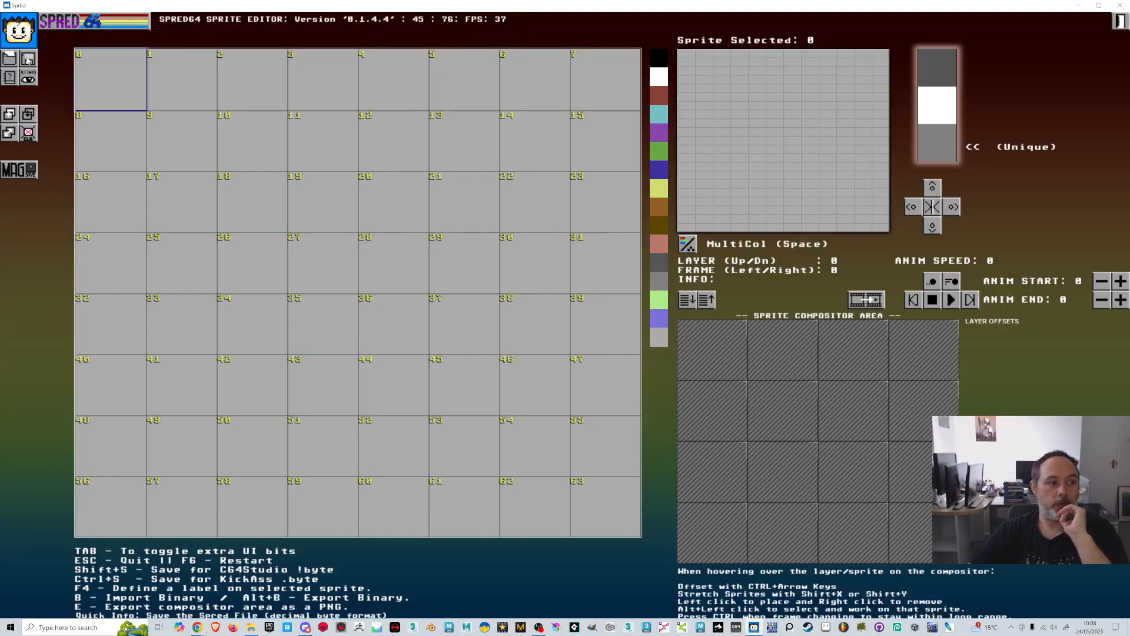
# Open the most recent autosave, autosave_17clicks_47, from the Spred64_Beta_1_44 folder under C64STUFF\TOOLS\SPRED64\BUILDS
pyautogui.click(11, 60)
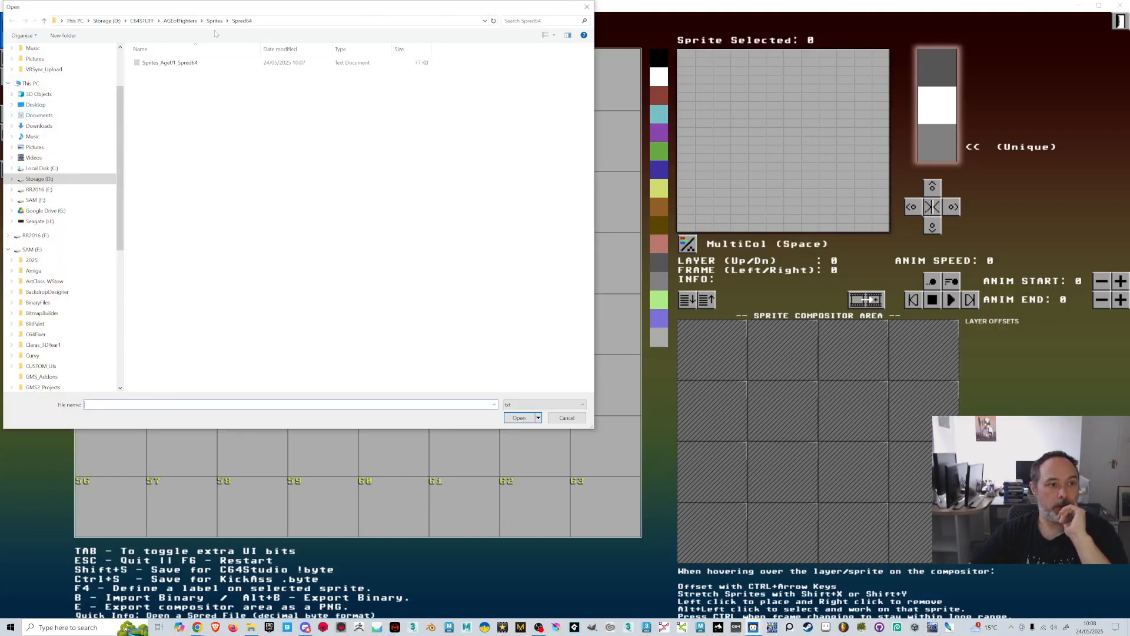
pyautogui.click(141, 21)
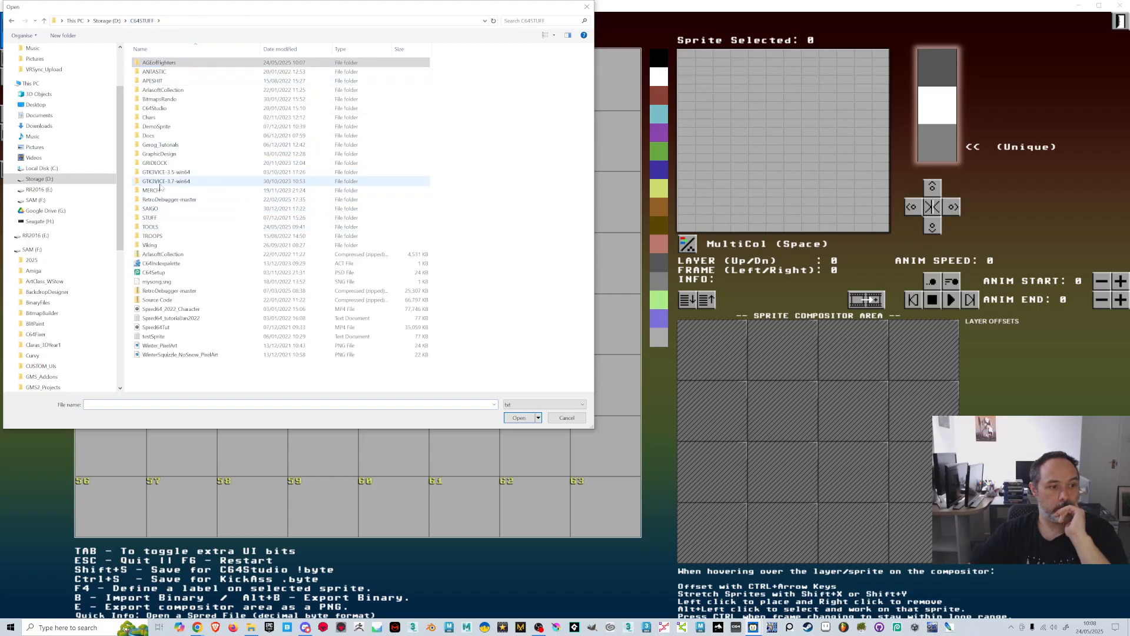
pyautogui.doubleClick(150, 226)
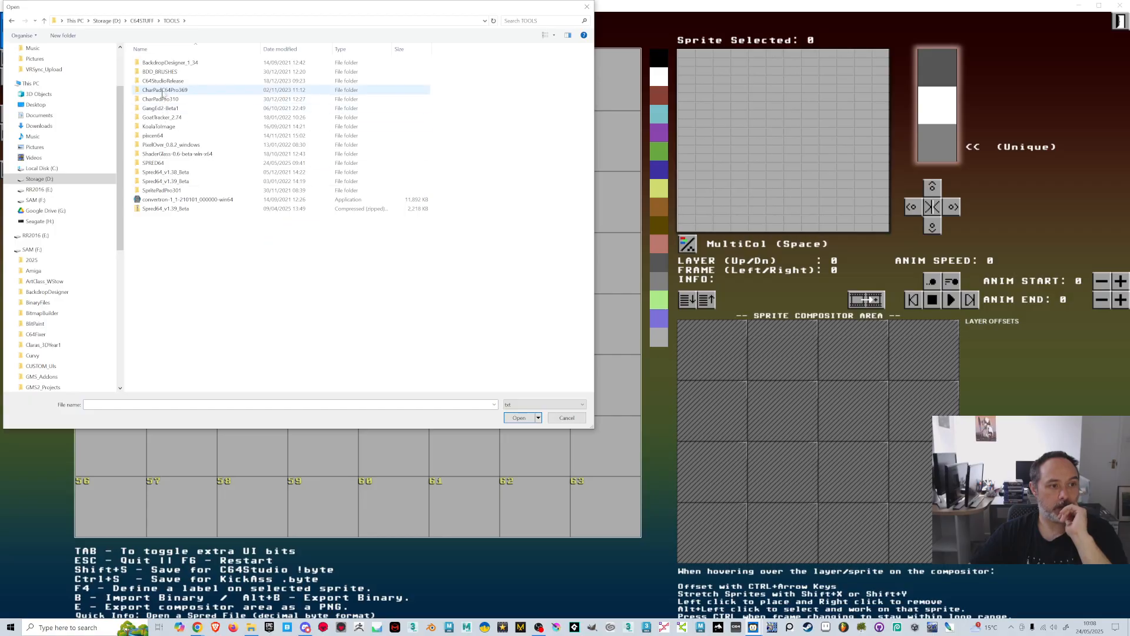
pyautogui.doubleClick(169, 165)
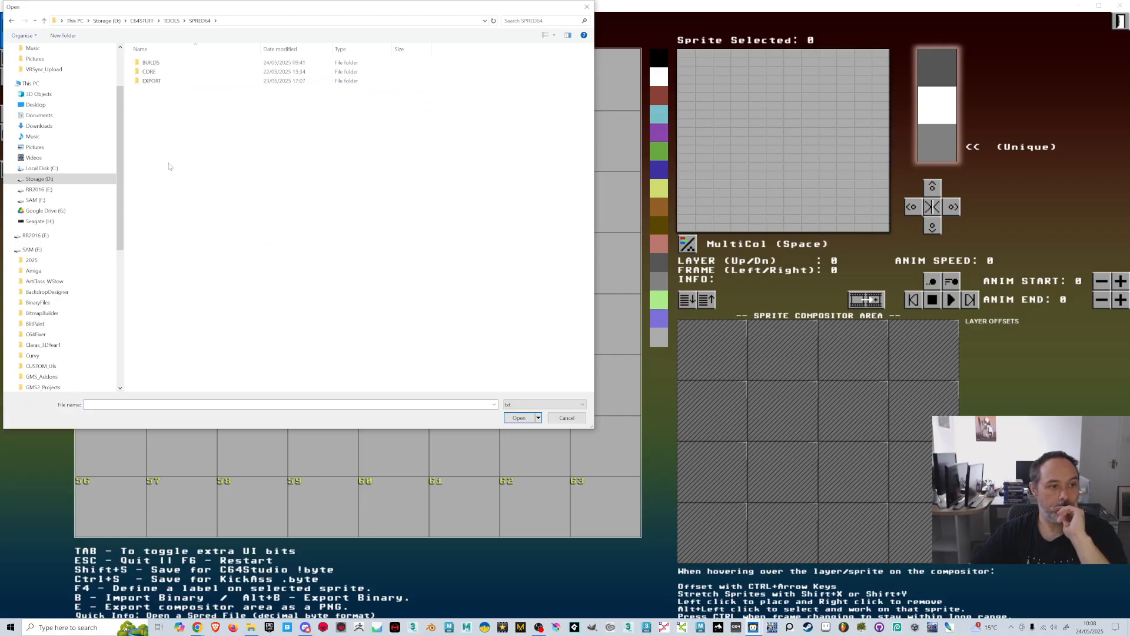
pyautogui.doubleClick(157, 64)
pyautogui.doubleClick(159, 71)
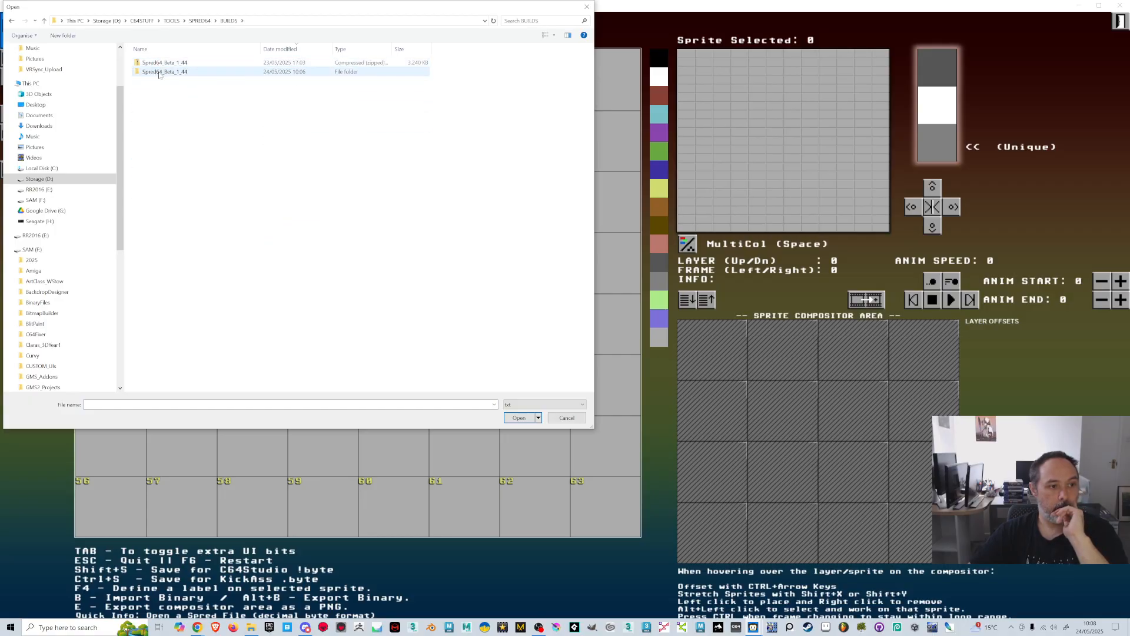
pyautogui.click(287, 49)
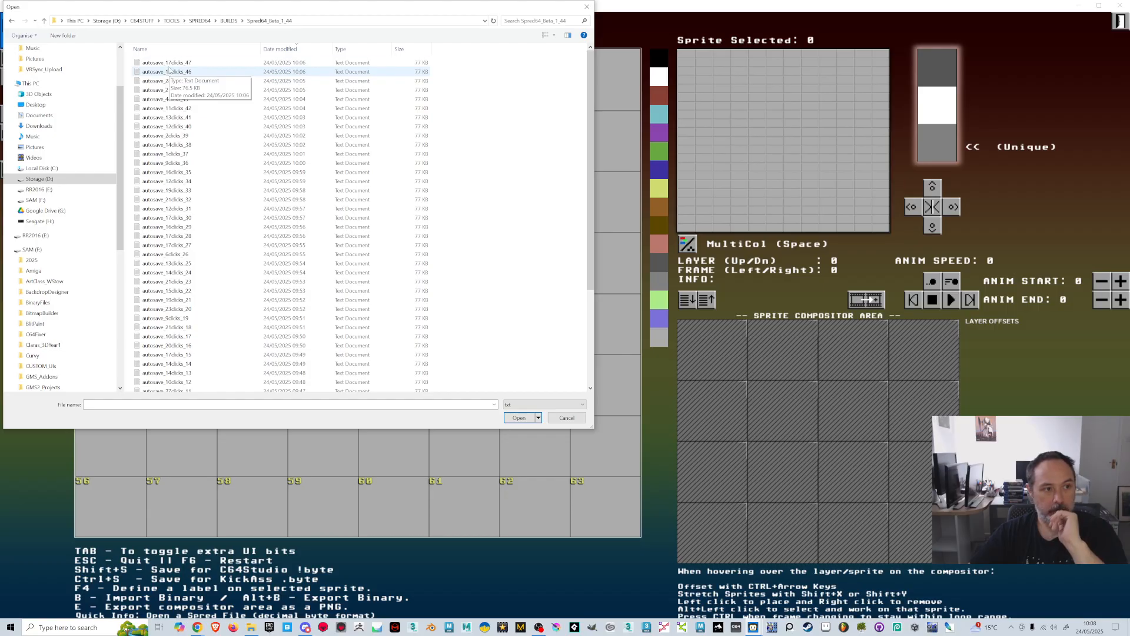
pyautogui.doubleClick(187, 63)
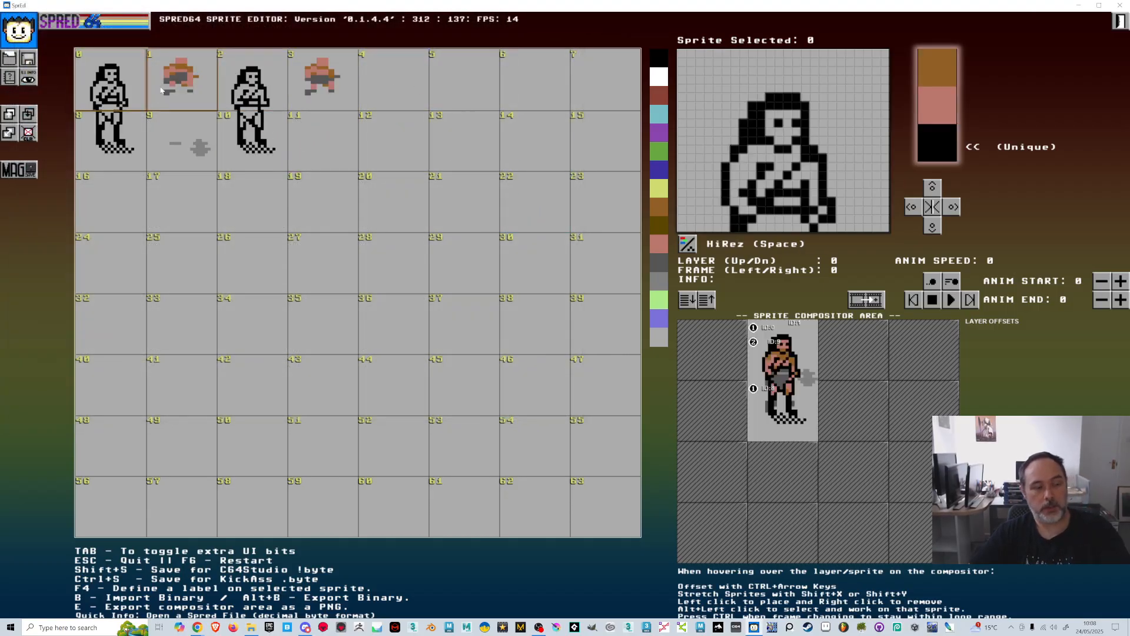
# Start a PNG export of compositor frame 0 and browse to the Sprites folder in D:\C64STUFF\AGEofFighters
pyautogui.press('Right')
pyautogui.press('Left')
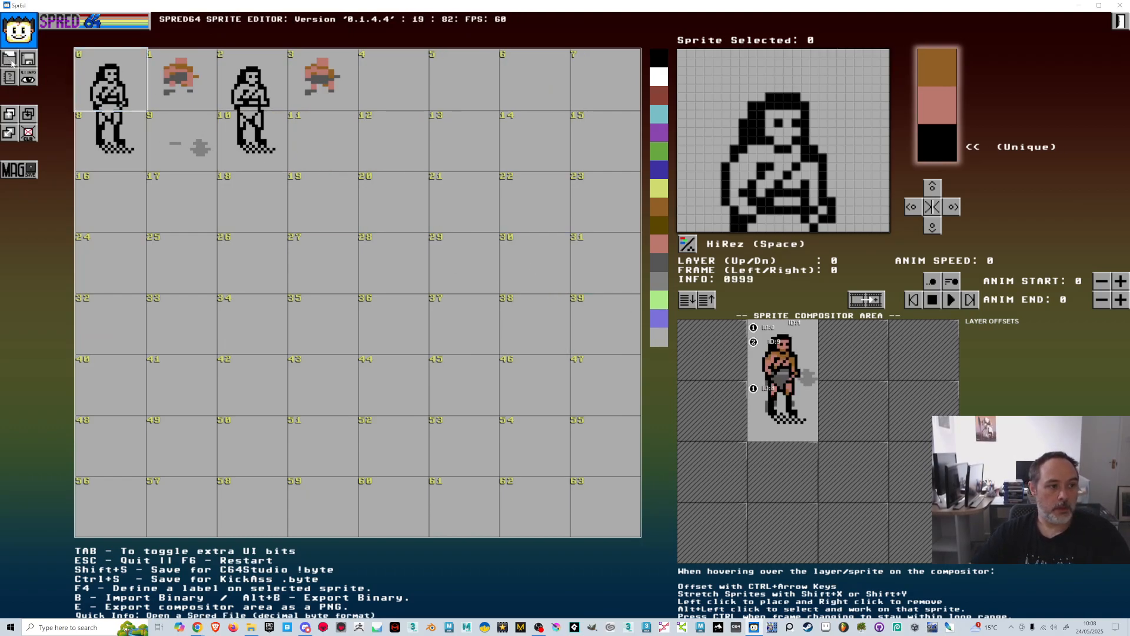
pyautogui.press('e')
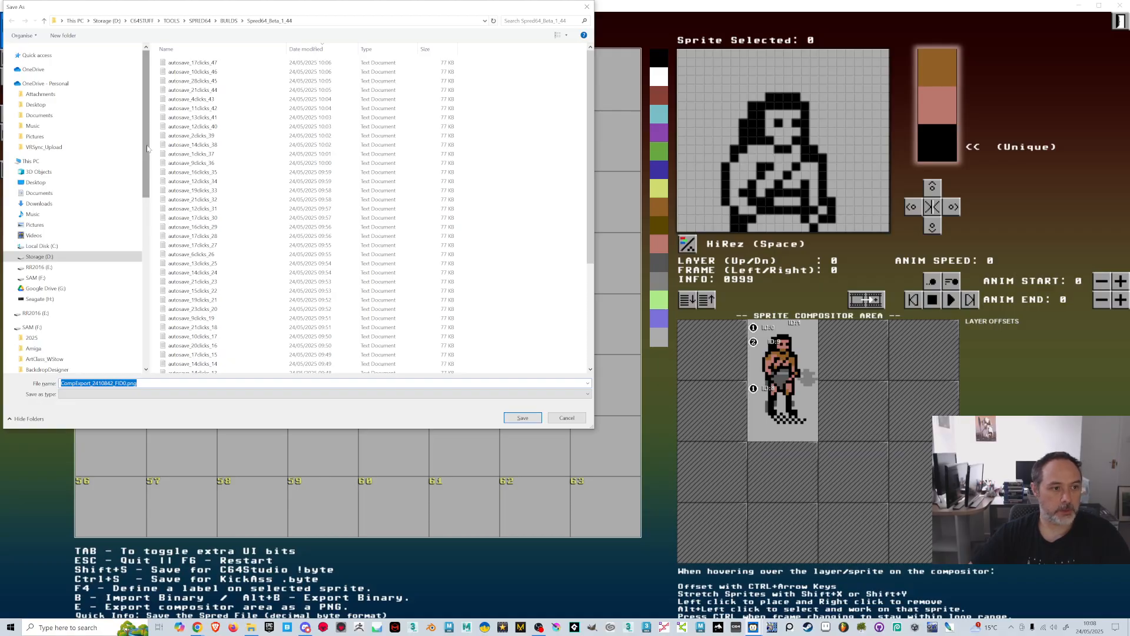
pyautogui.click(229, 21)
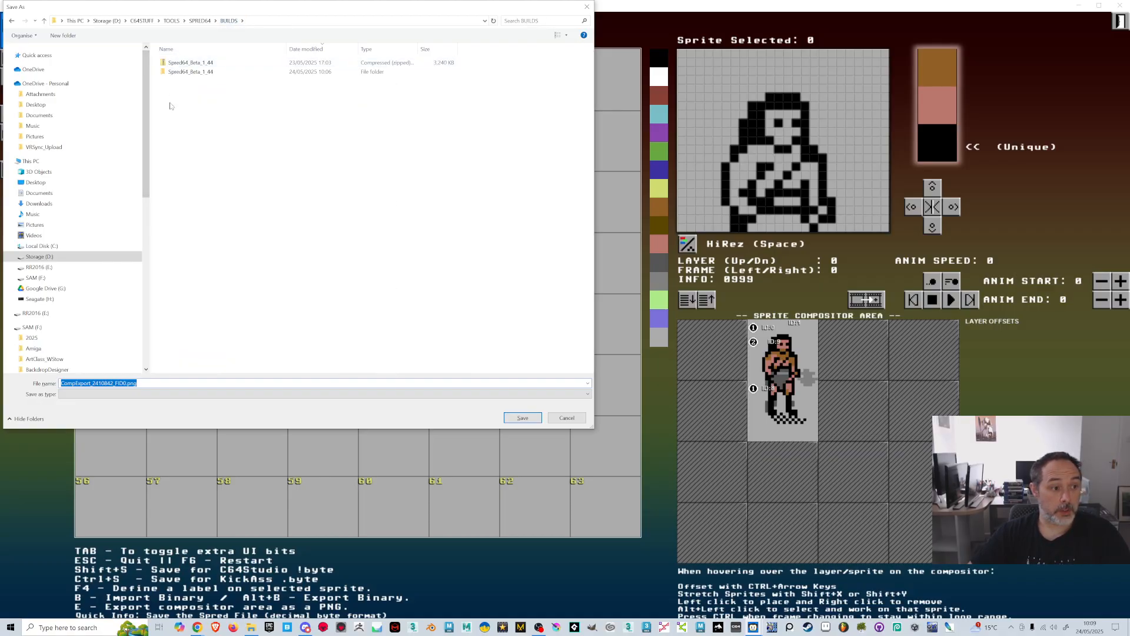
pyautogui.click(171, 20)
pyautogui.click(145, 20)
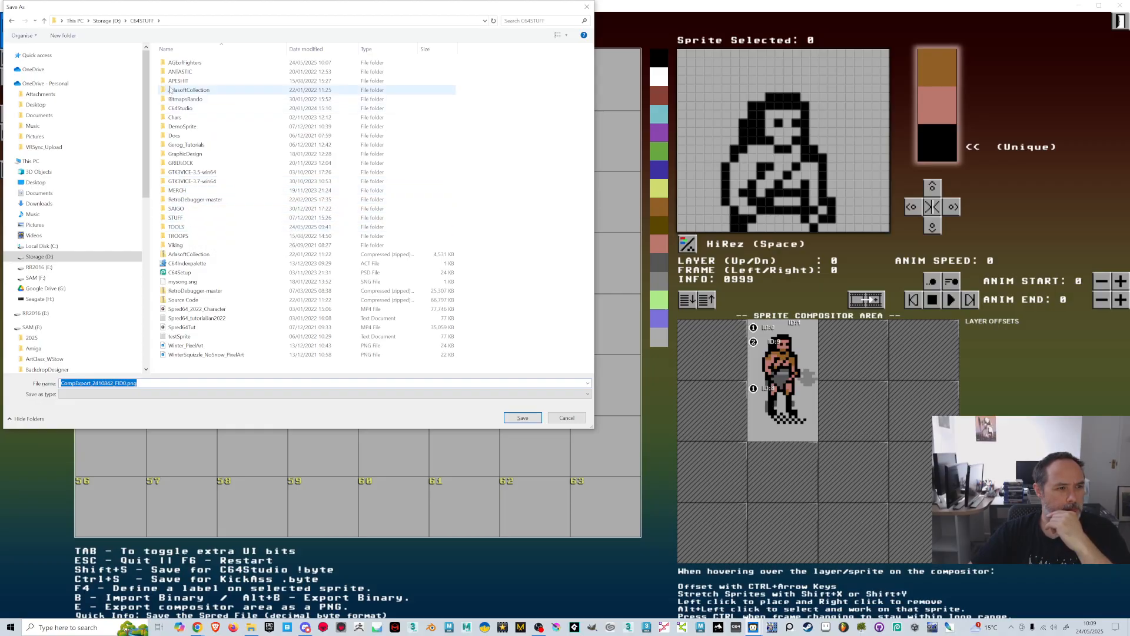
pyautogui.doubleClick(188, 65)
pyautogui.doubleClick(188, 65)
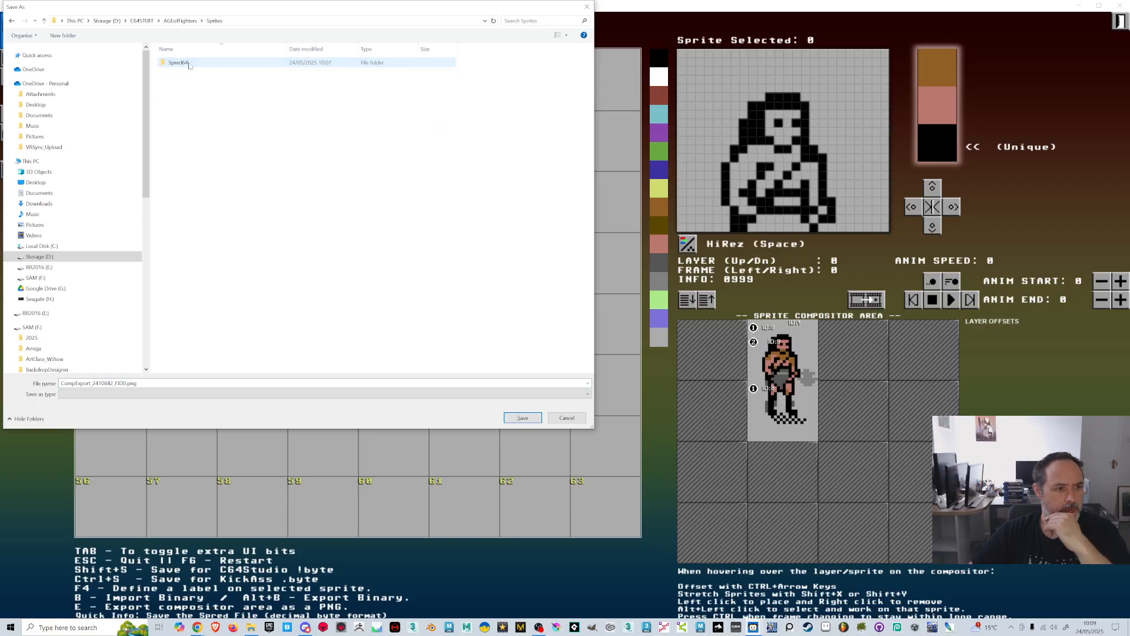
# Create a folder named Exported inside Sprites and open it as the save location
pyautogui.hotkey('ctrl', 'shift', 'n')
pyautogui.write('Exported')
pyautogui.press('Return')
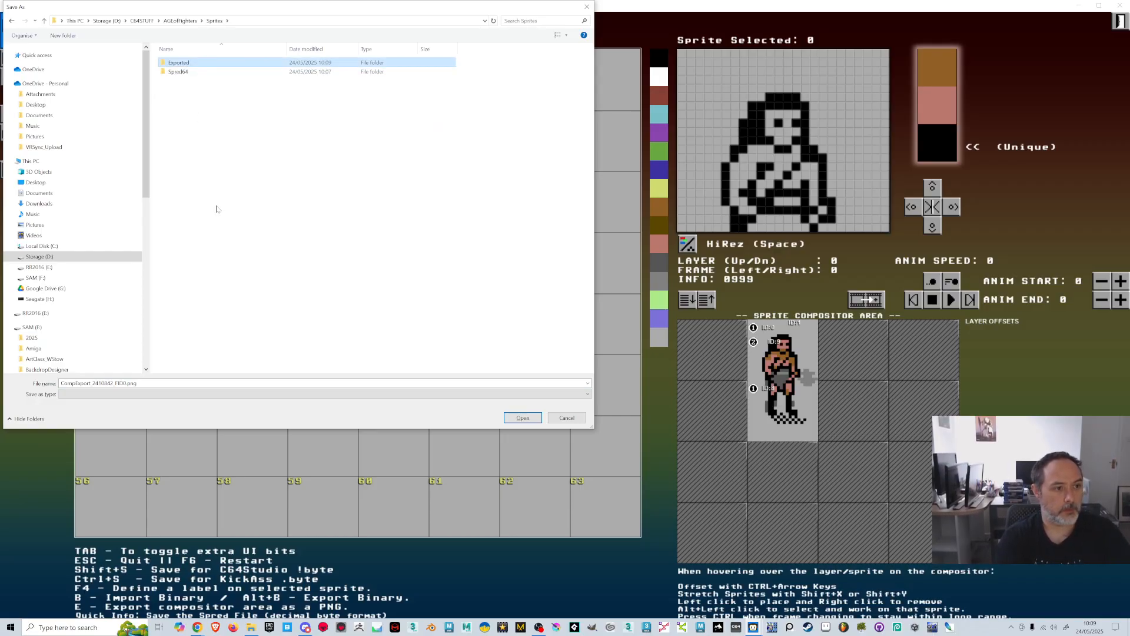
pyautogui.press('Return')
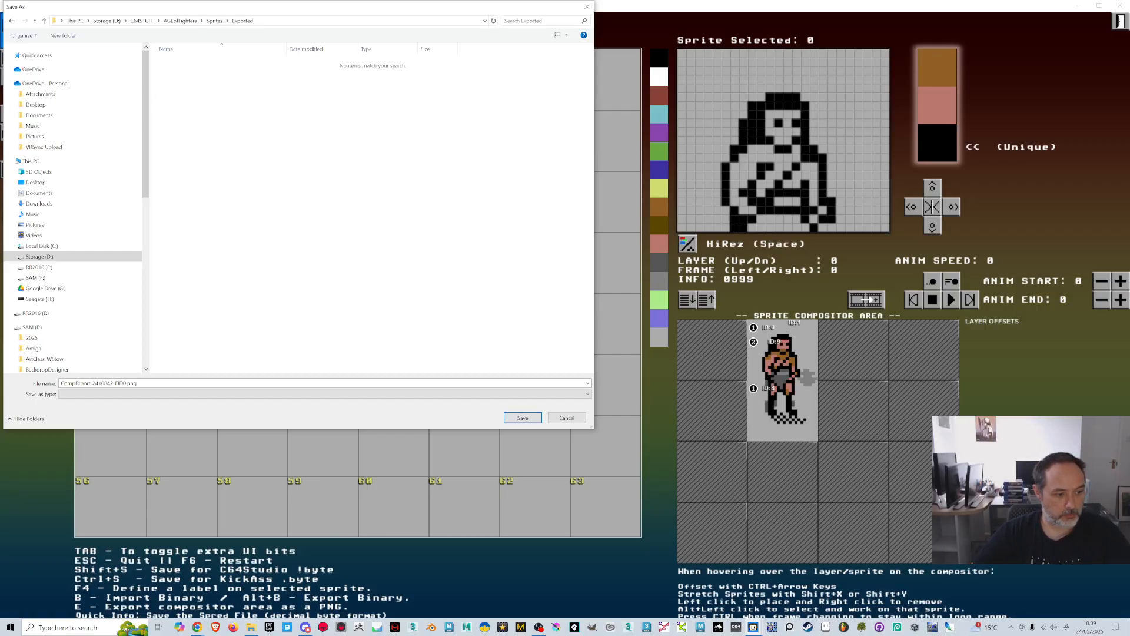
# Save the frame 0 PNG in Exported under its suggested name, and export frame 1 to the same folder
pyautogui.click(139, 384)
pyautogui.click(108, 383)
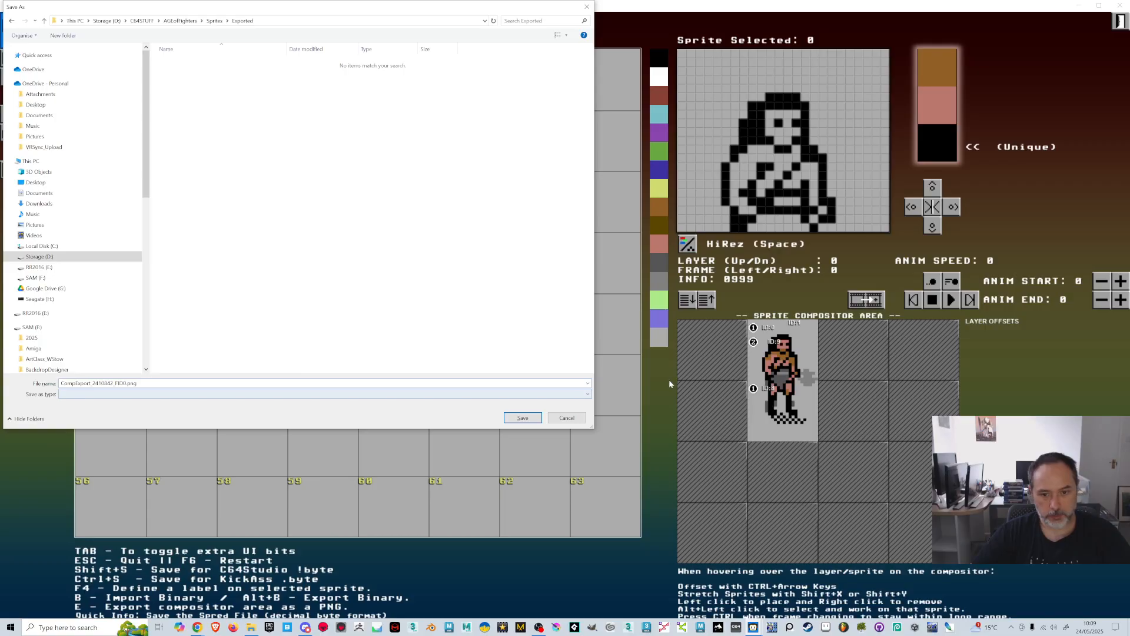
pyautogui.click(522, 417)
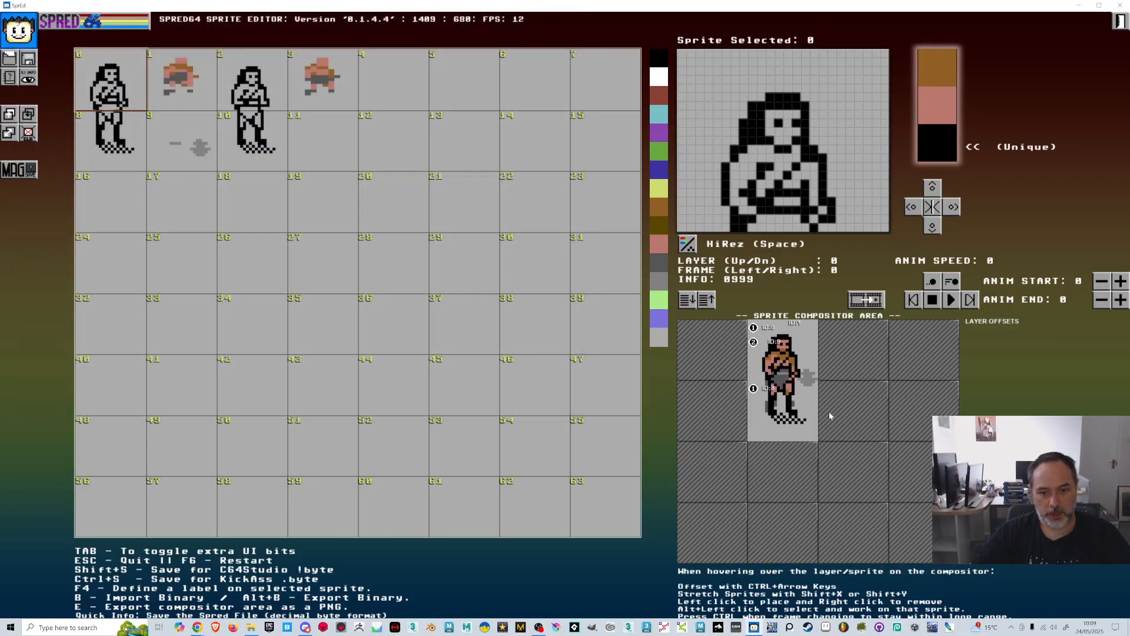
pyautogui.press('e')
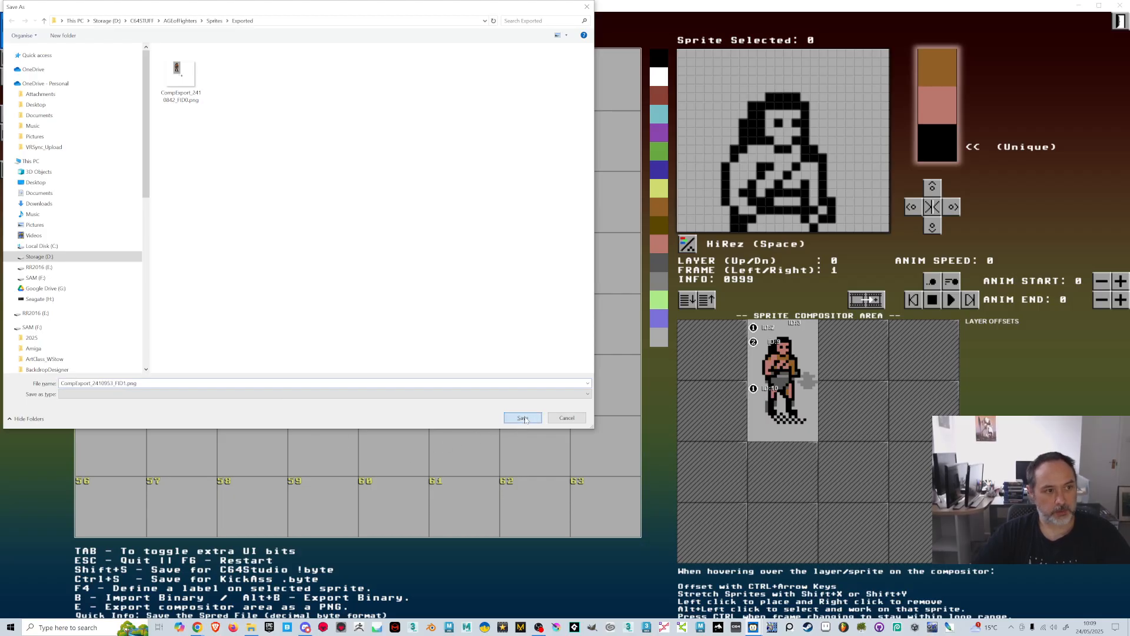
pyautogui.click(522, 418)
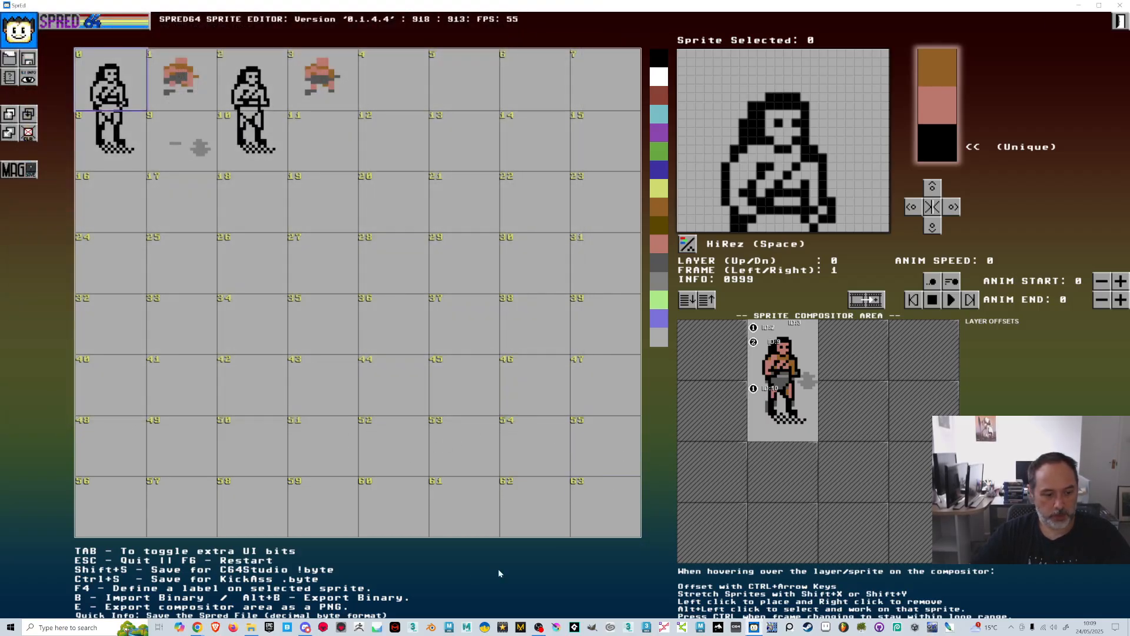
# Switch to Photopea and open both compositor PNGs, FID0 and FID1, from D:\C64STUFF\AGEofFighters\Sprites\Exported
pyautogui.click(898, 628)
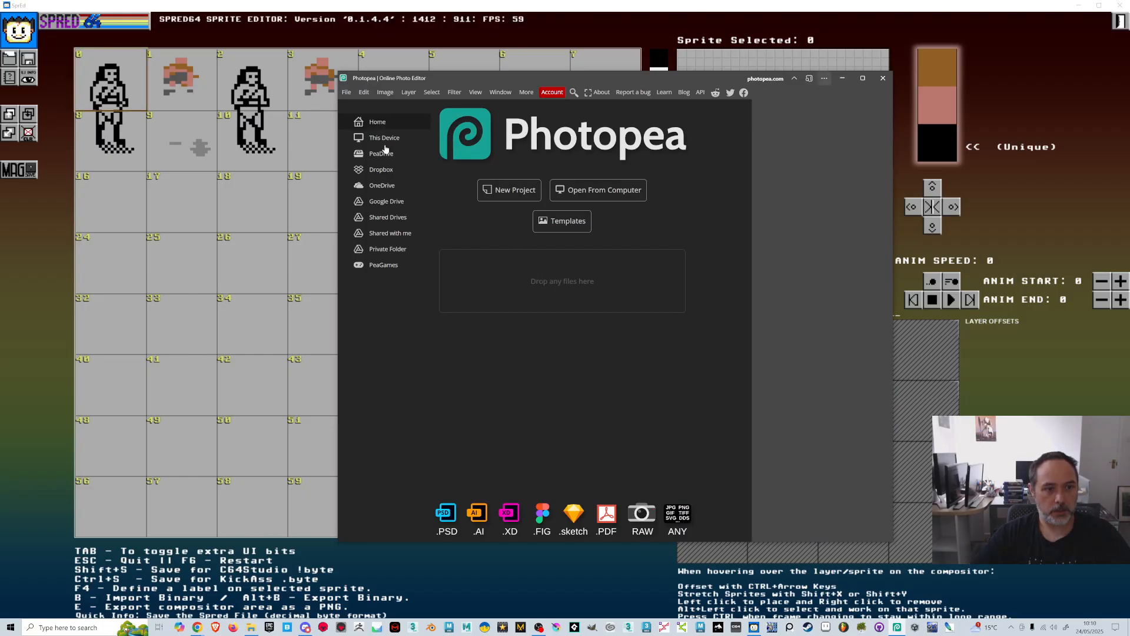
pyautogui.click(578, 191)
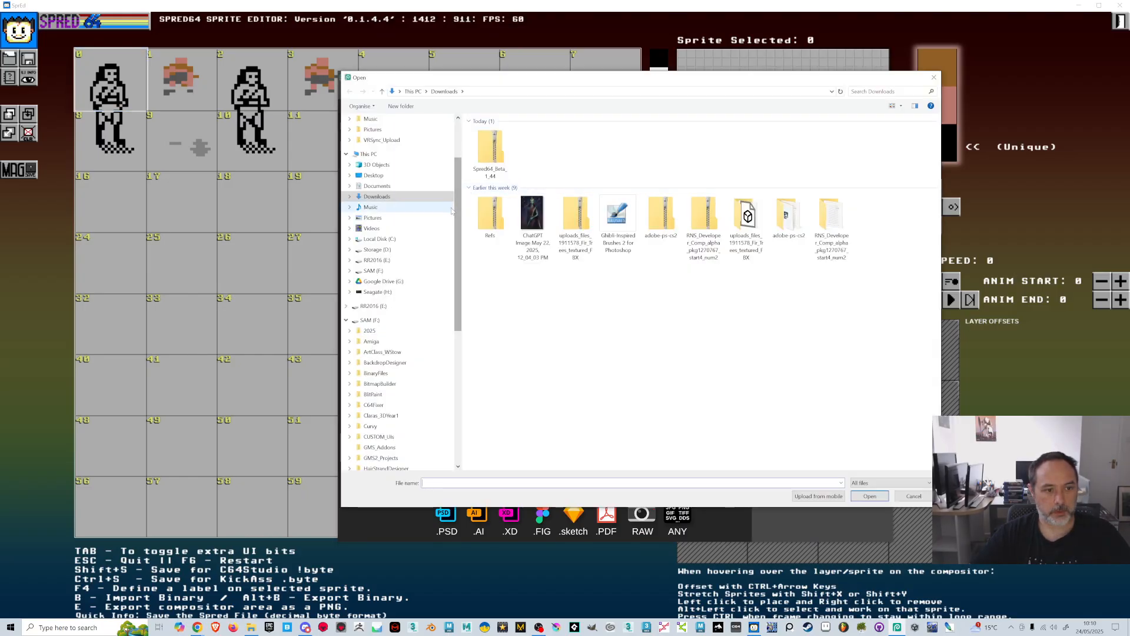
pyautogui.scroll(3, 455, 162)
pyautogui.scroll(-2, 407, 235)
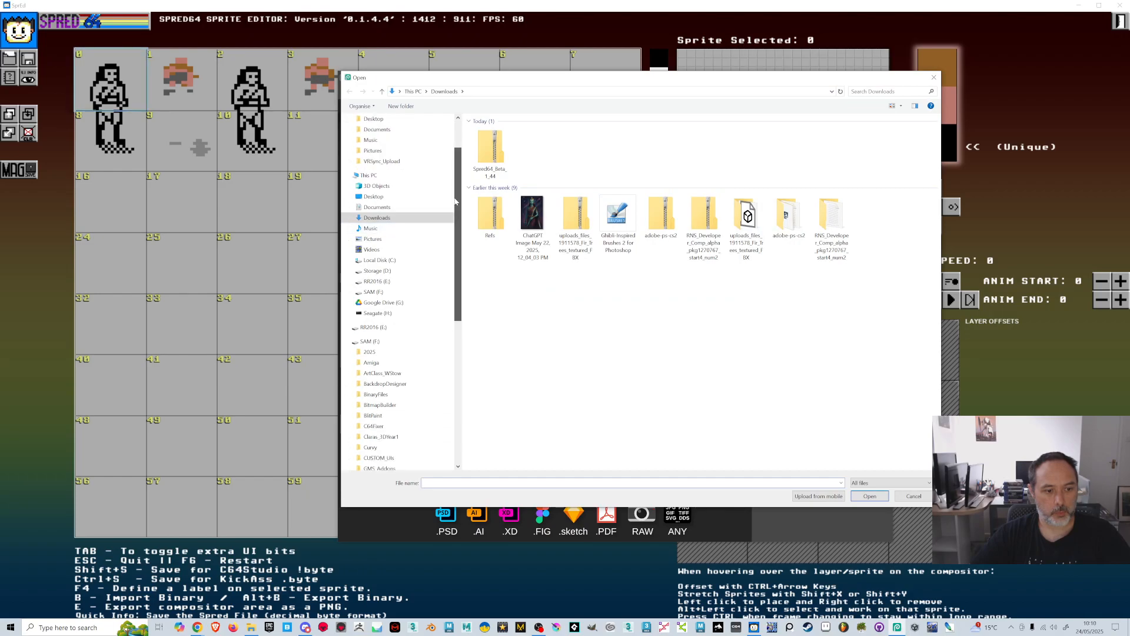
pyautogui.click(377, 260)
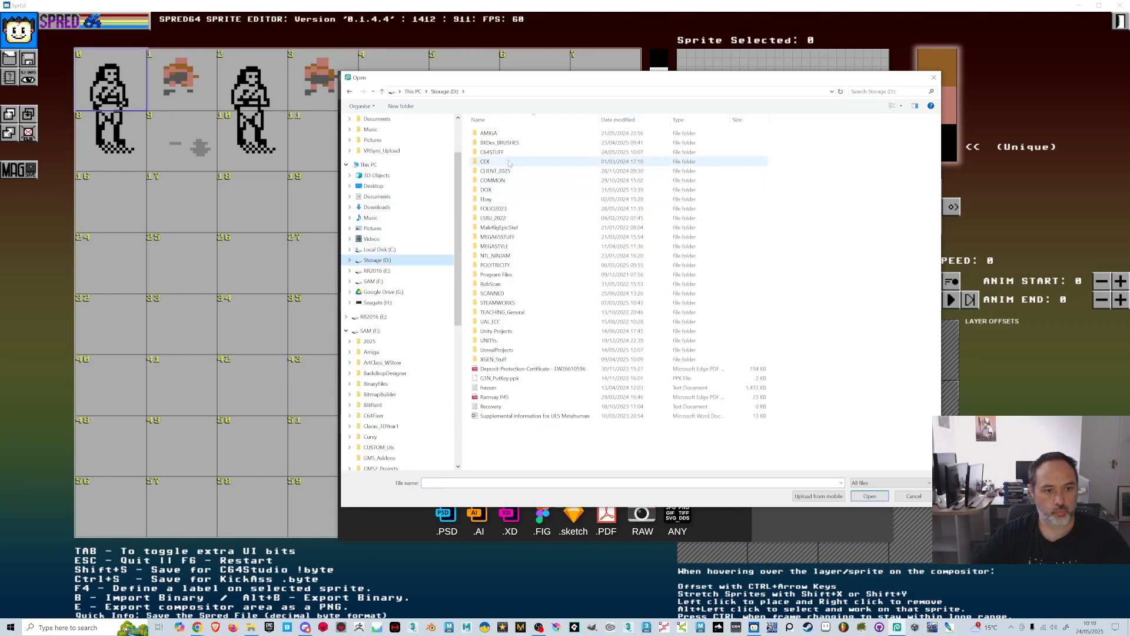
pyautogui.doubleClick(492, 152)
pyautogui.doubleClick(500, 134)
pyautogui.doubleClick(497, 133)
pyautogui.doubleClick(497, 143)
pyautogui.click(497, 146)
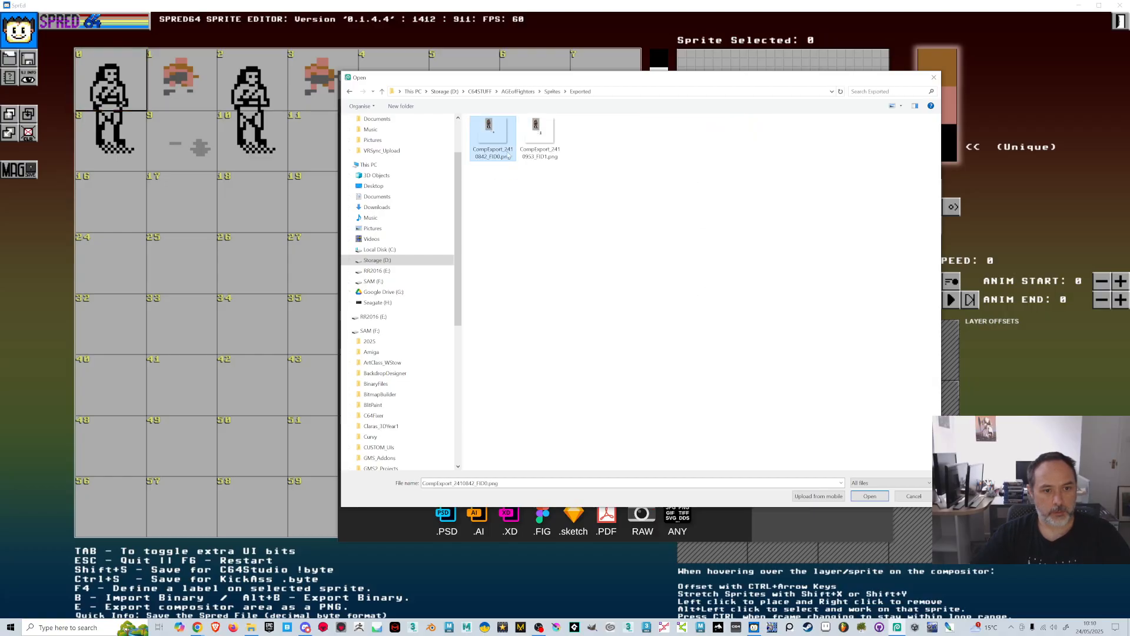
pyautogui.keyDown('shift'); pyautogui.click(536, 138); pyautogui.keyUp('shift')
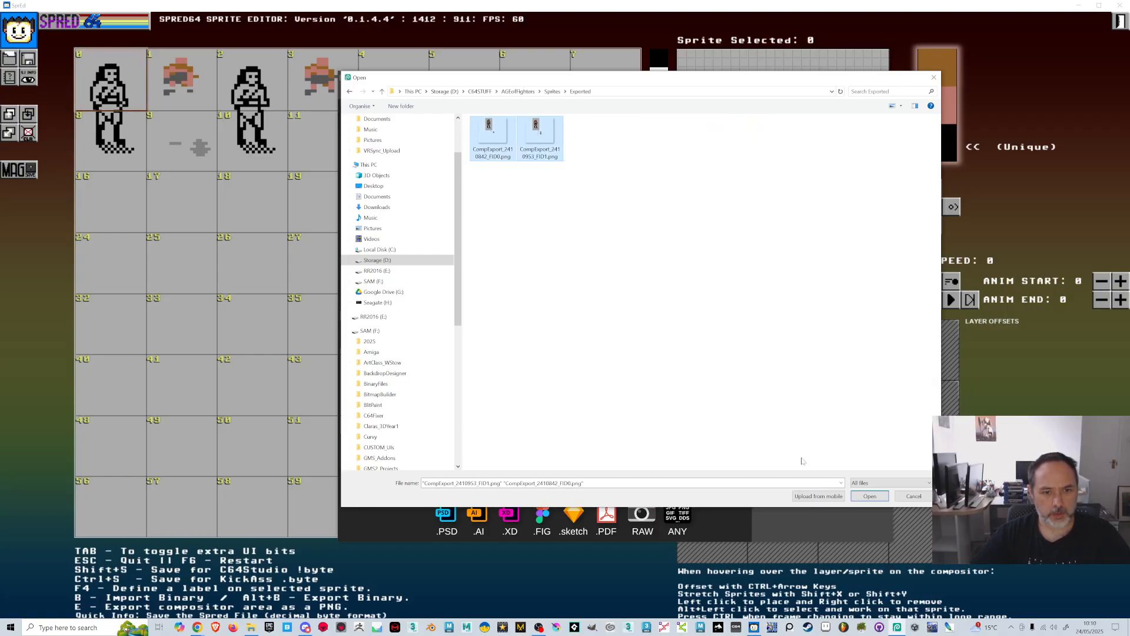
pyautogui.click(869, 496)
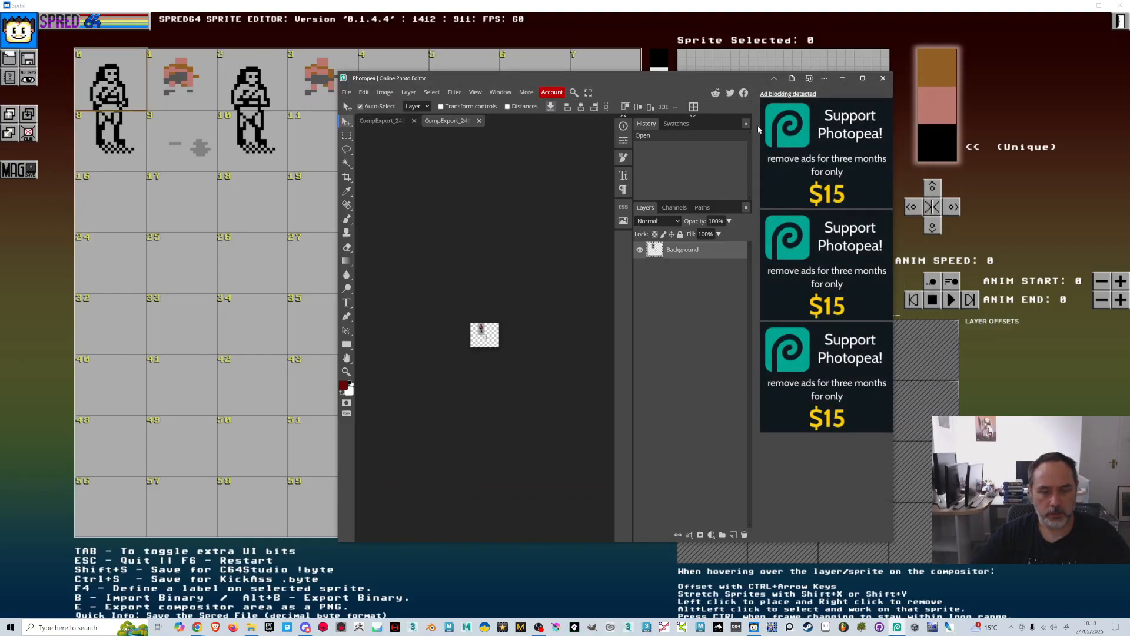
# Examine the exported frame 1 PNG in Photopea and compare its overlay sprites with the compositor frames in Spred64
pyautogui.click(863, 78)
pyautogui.scroll(10, 425, 355)
pyautogui.scroll(3, 445, 346)
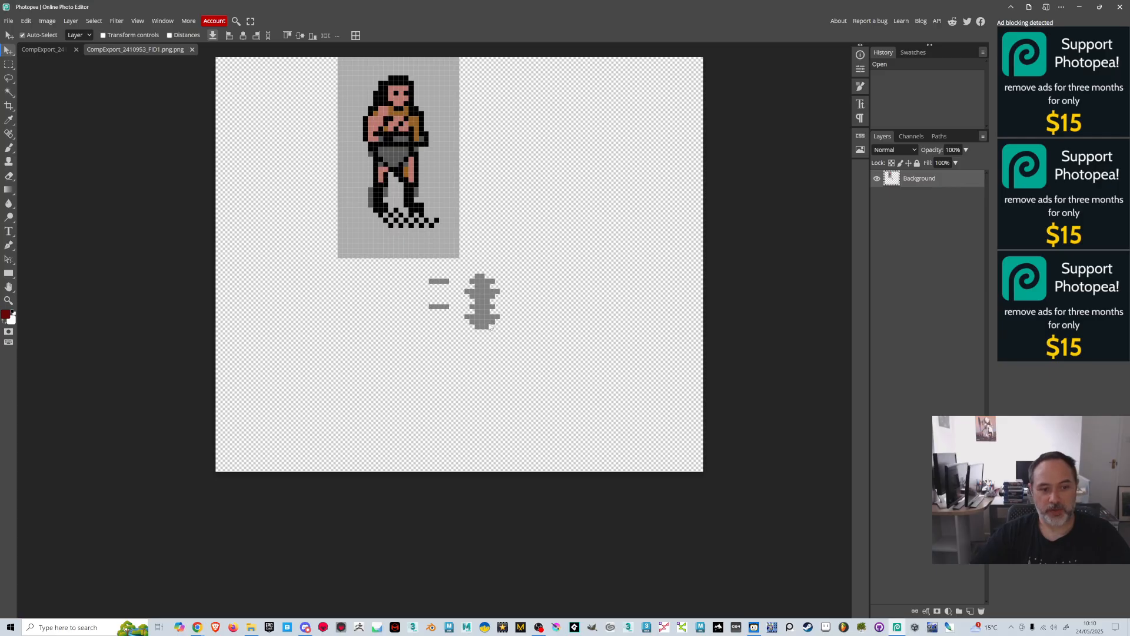
pyautogui.hotkey('alt', 'Tab')
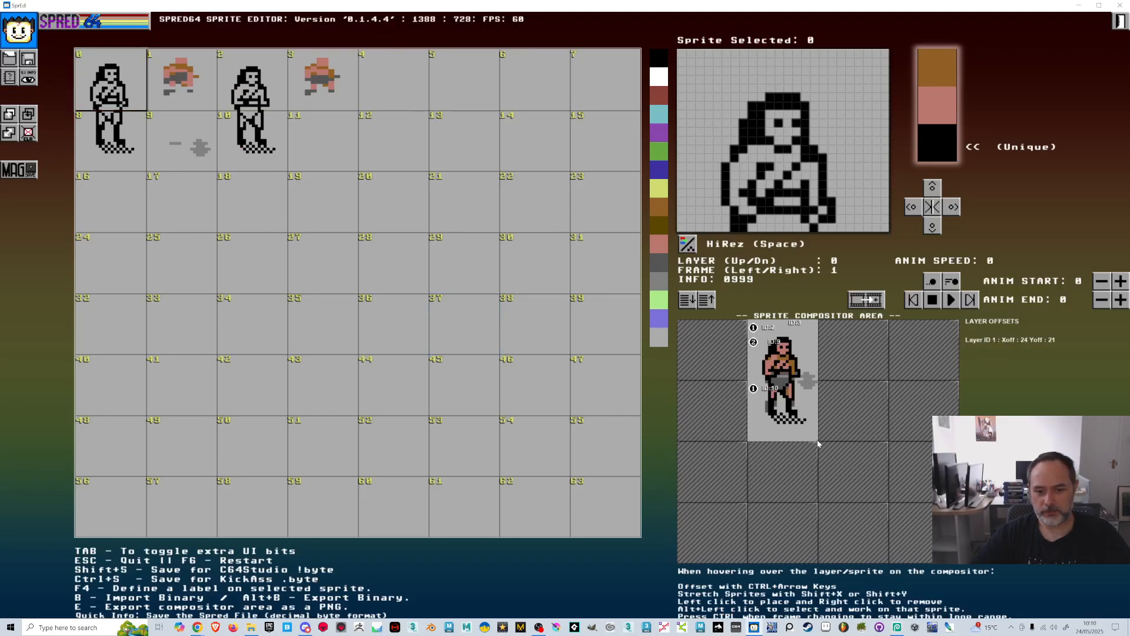
pyautogui.hotkey('alt', 'Tab')
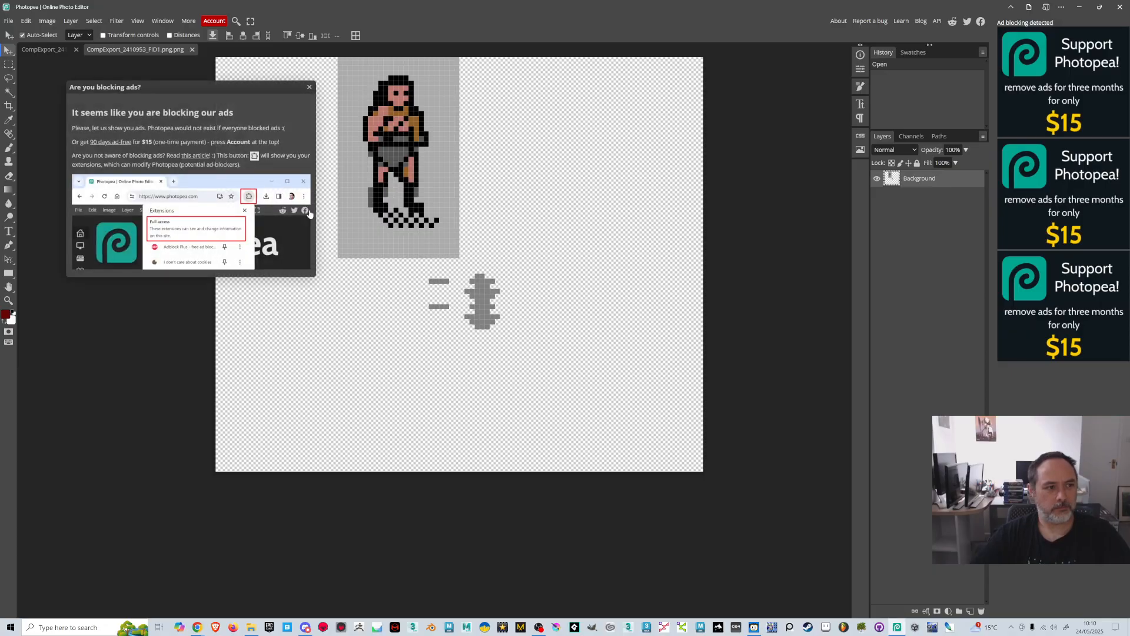
pyautogui.click(310, 86)
pyautogui.hotkey('alt', 'Tab')
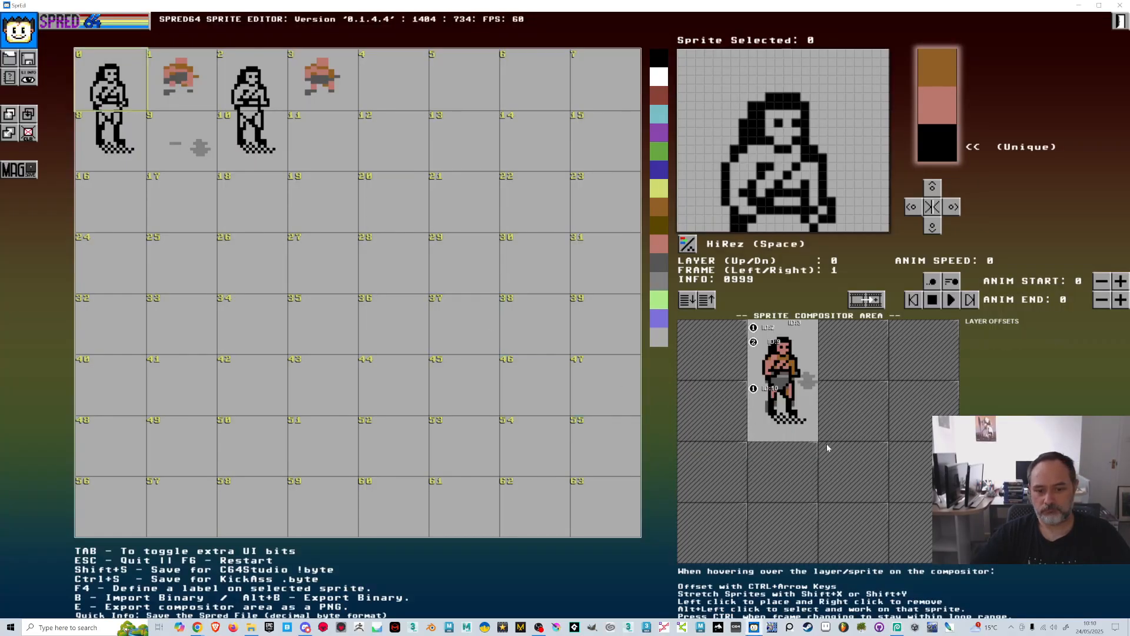
pyautogui.hotkey('alt', 'Tab')
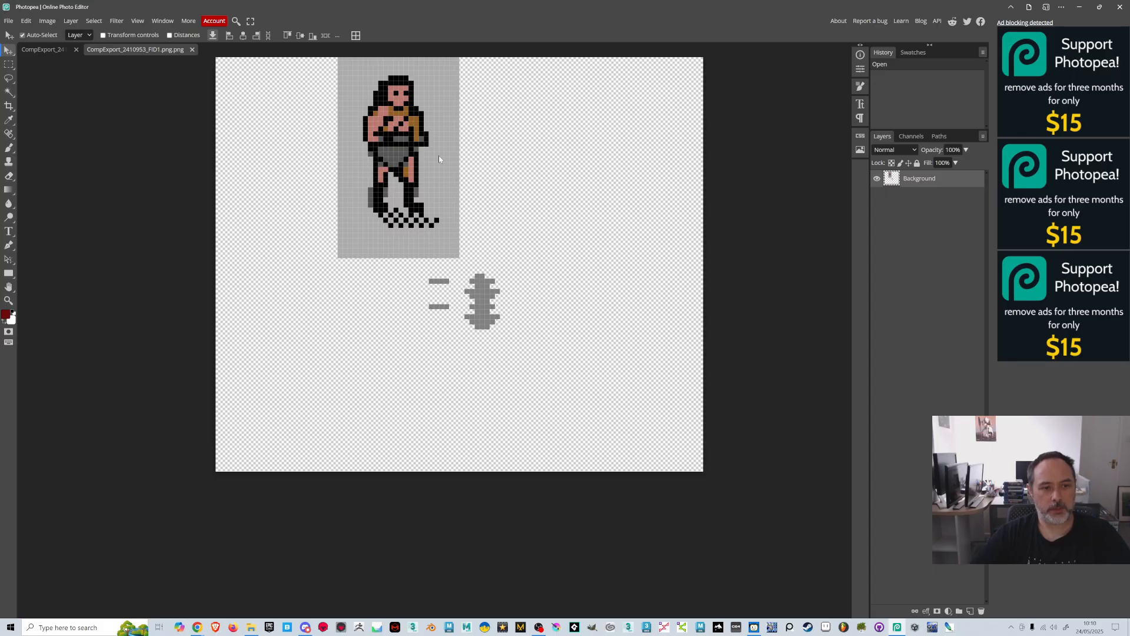
pyautogui.hotkey('alt', 'Tab')
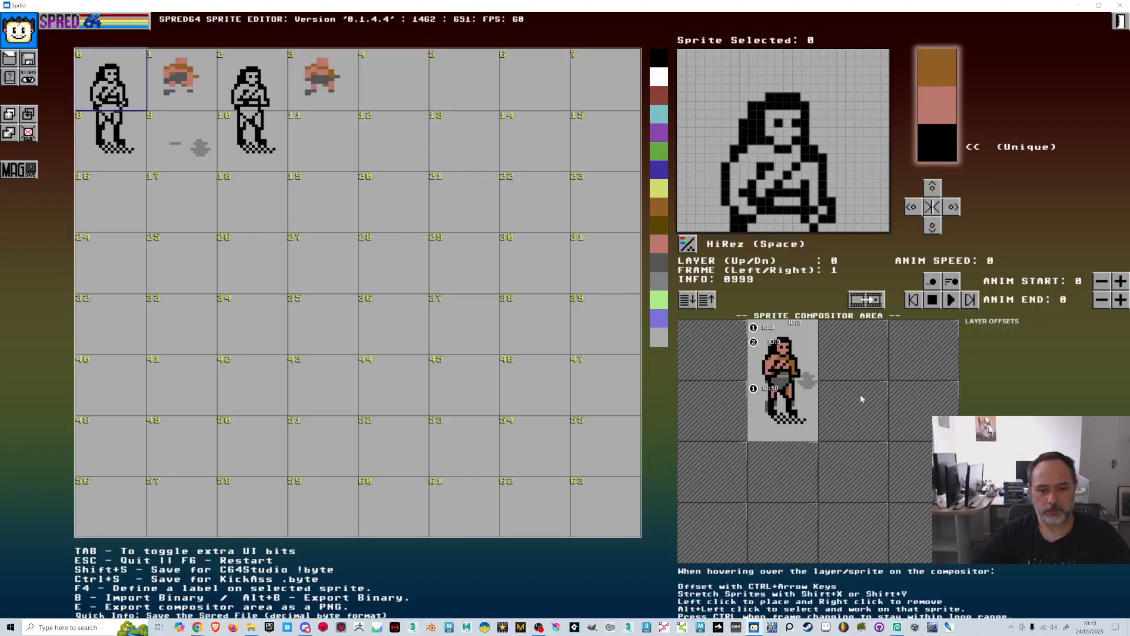
pyautogui.hotkey('alt', 'Tab')
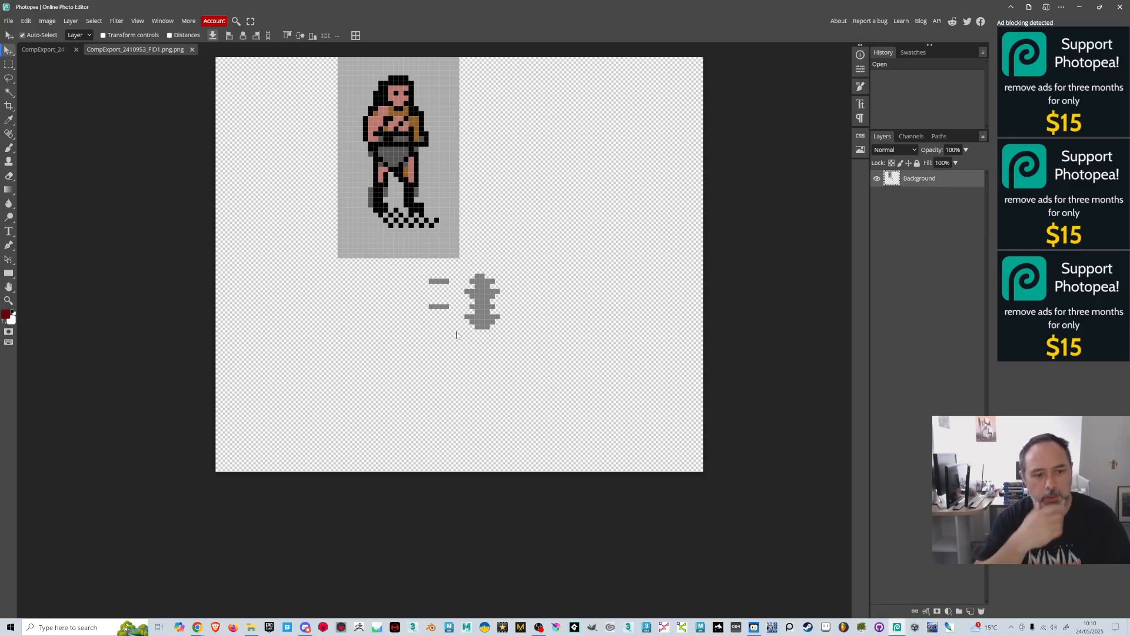
pyautogui.hotkey('alt', 'Tab')
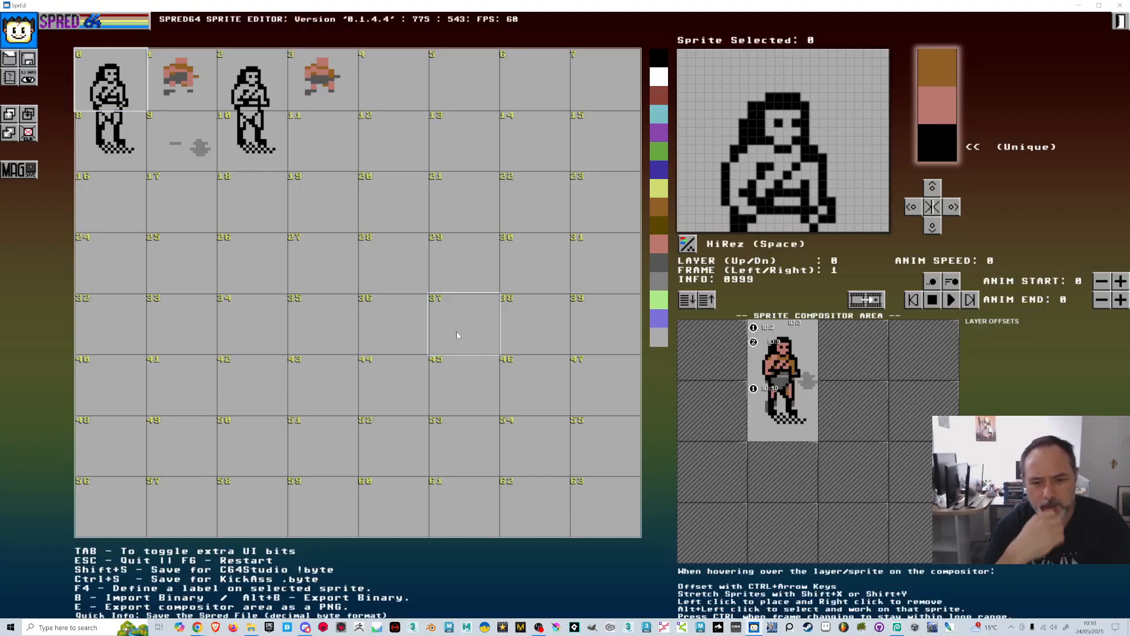
pyautogui.press('Left')
pyautogui.press('Right')
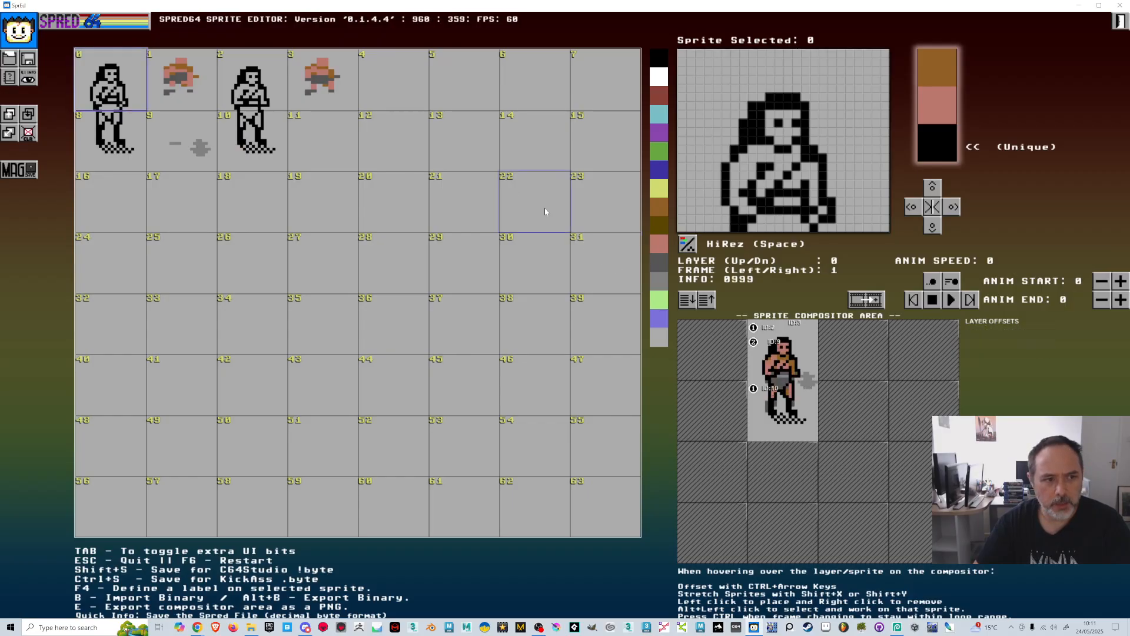
# Change sprite 9's unique colour to yellow and start another PNG export of the compositor area
pyautogui.click(180, 151)
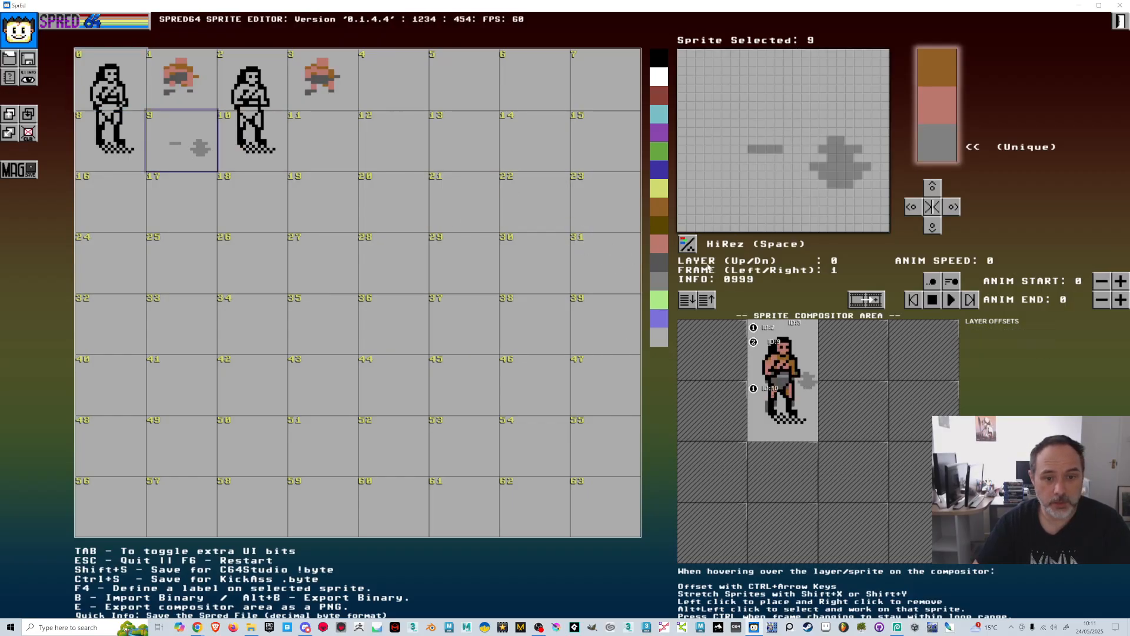
pyautogui.click(660, 189)
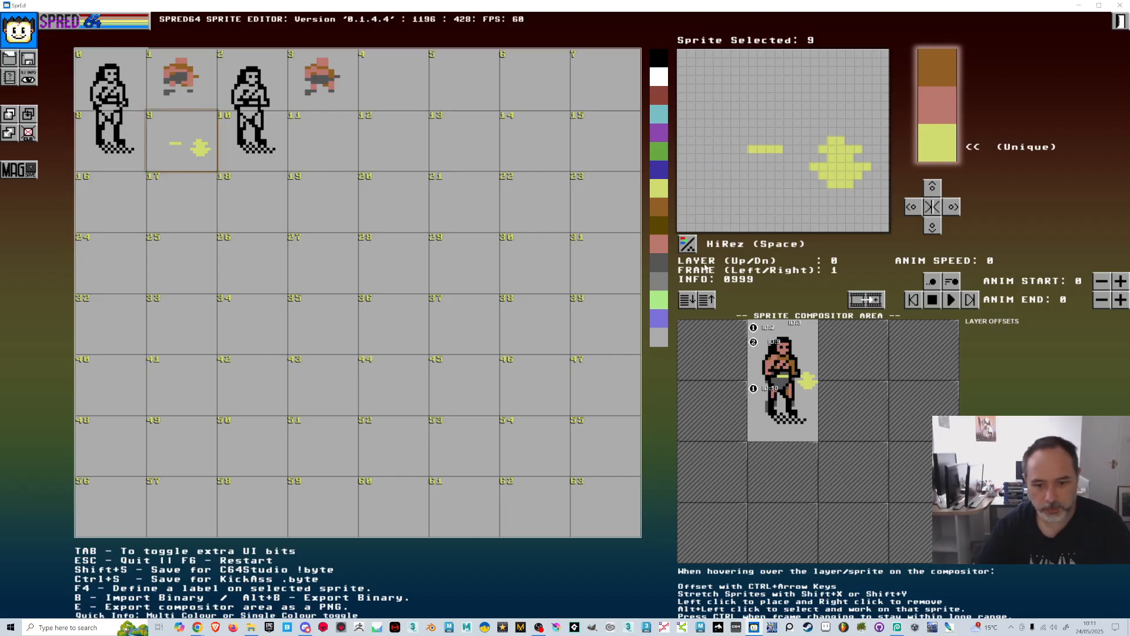
pyautogui.press('e')
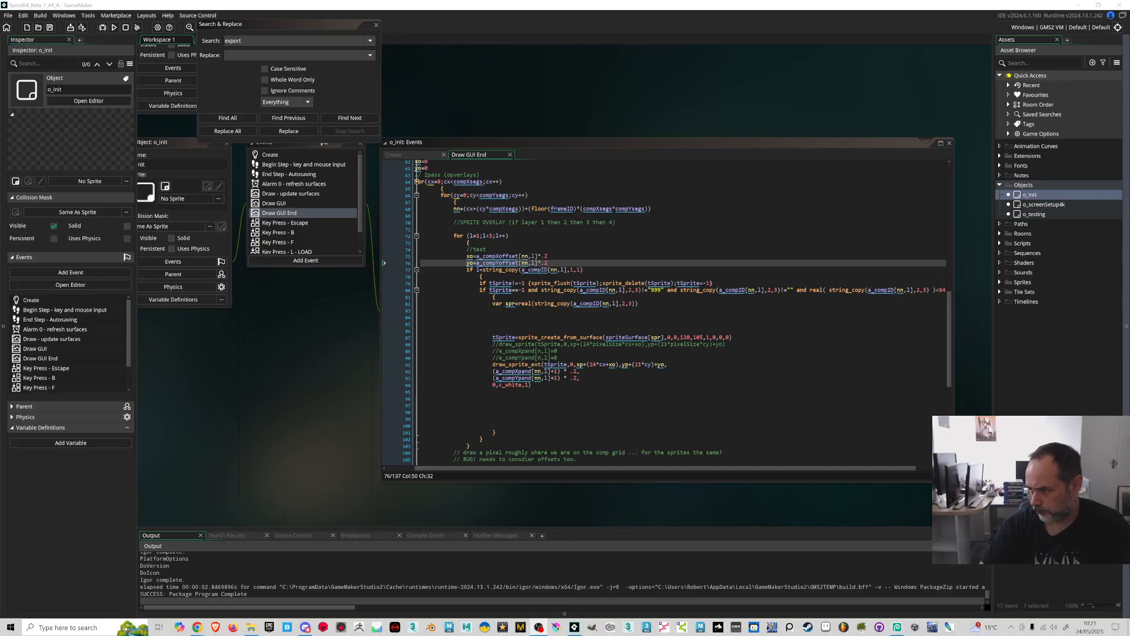
# Switch to the Chrome window with the Spred64 itch.io download page and maximize it on this screen
pyautogui.moveTo(197, 627)
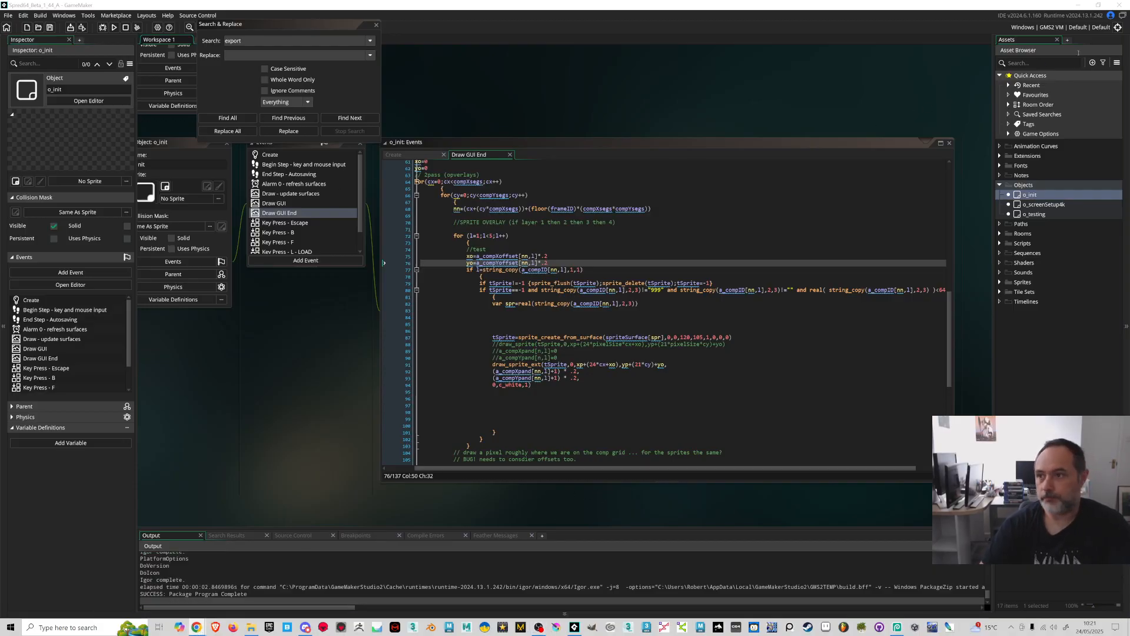
pyautogui.moveTo(1129, 154); pyautogui.dragTo(440, 158)
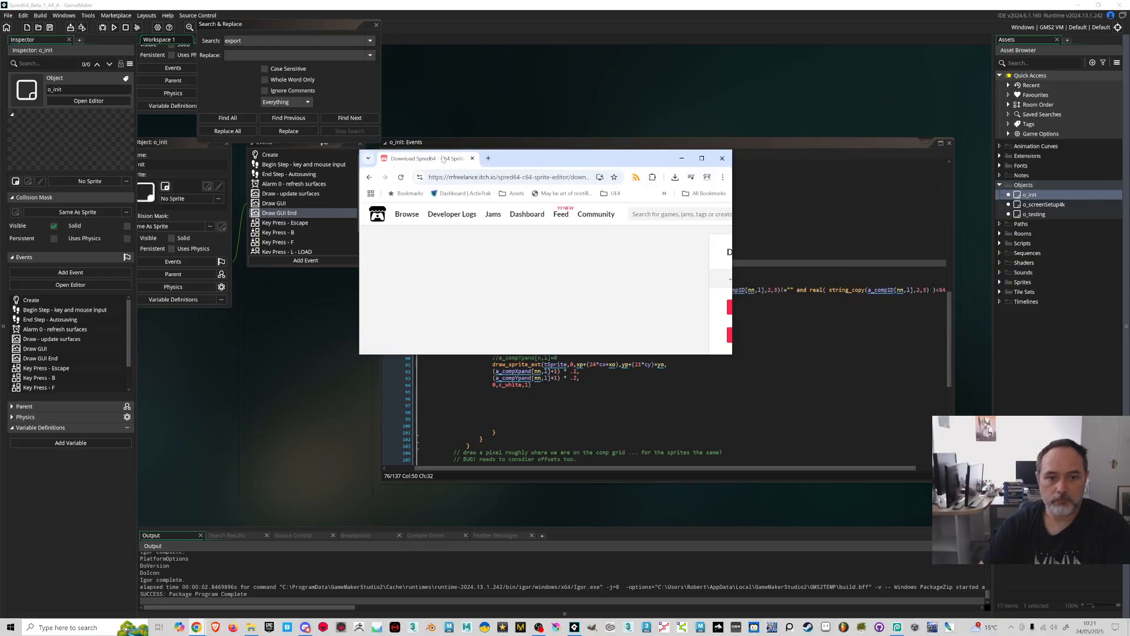
pyautogui.click(559, 143)
pyautogui.hotkey('alt', 'Tab')
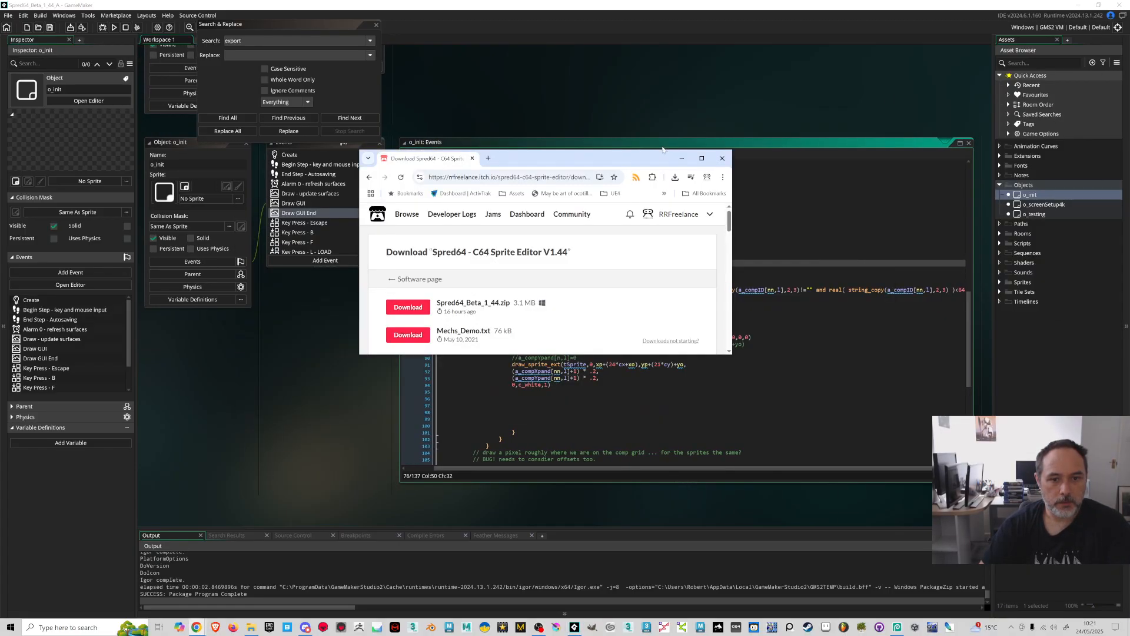
pyautogui.click(702, 158)
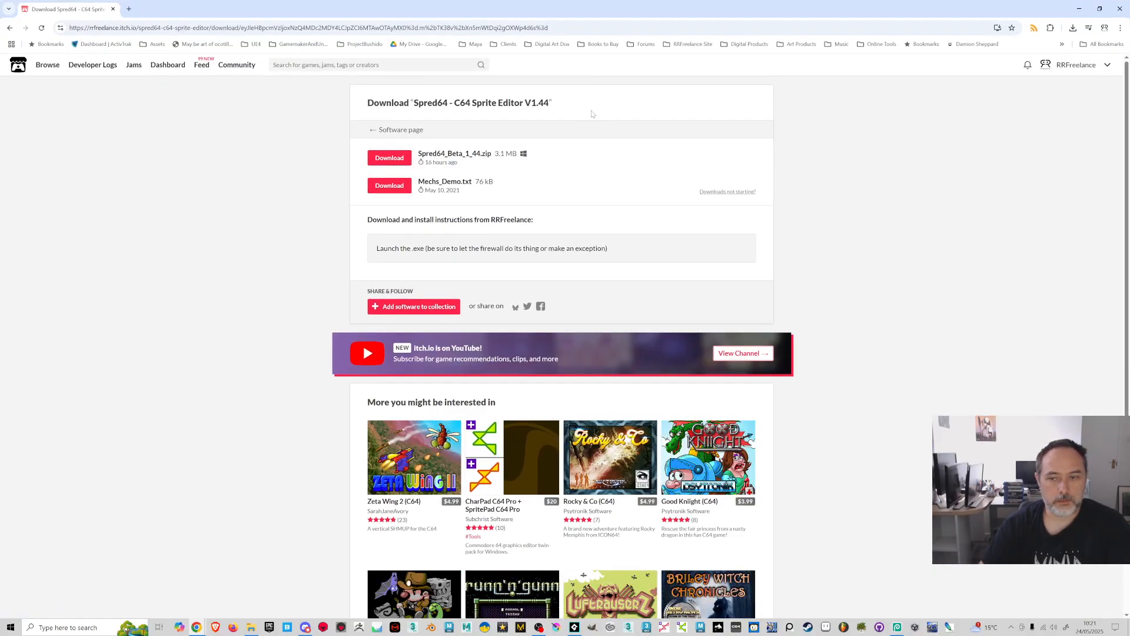
# From the itch.io creator dashboard, open the Spred64 - C64 Sprite Editor V1.44 project for editing
pyautogui.click(1108, 66)
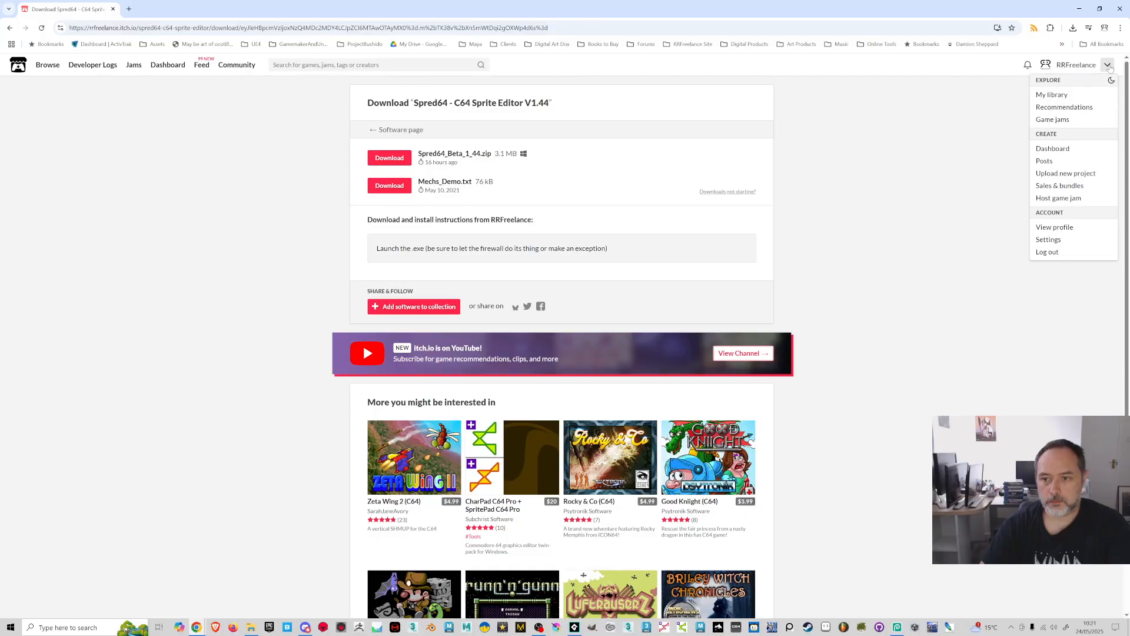
pyautogui.click(1059, 150)
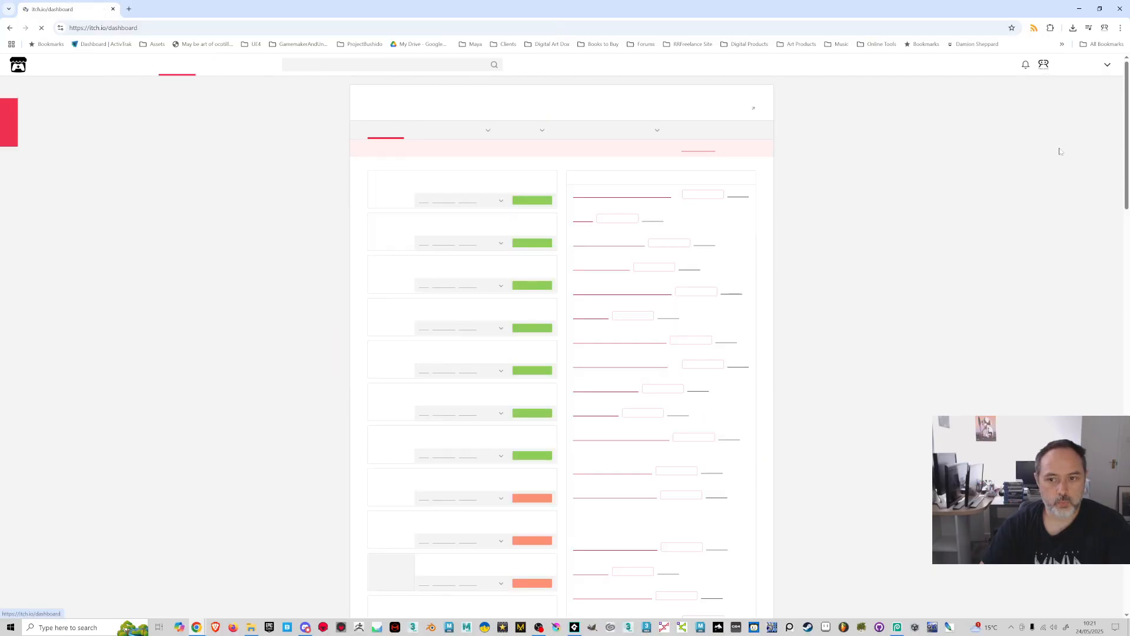
pyautogui.scroll(-3, 436, 270)
pyautogui.scroll(-4, 435, 270)
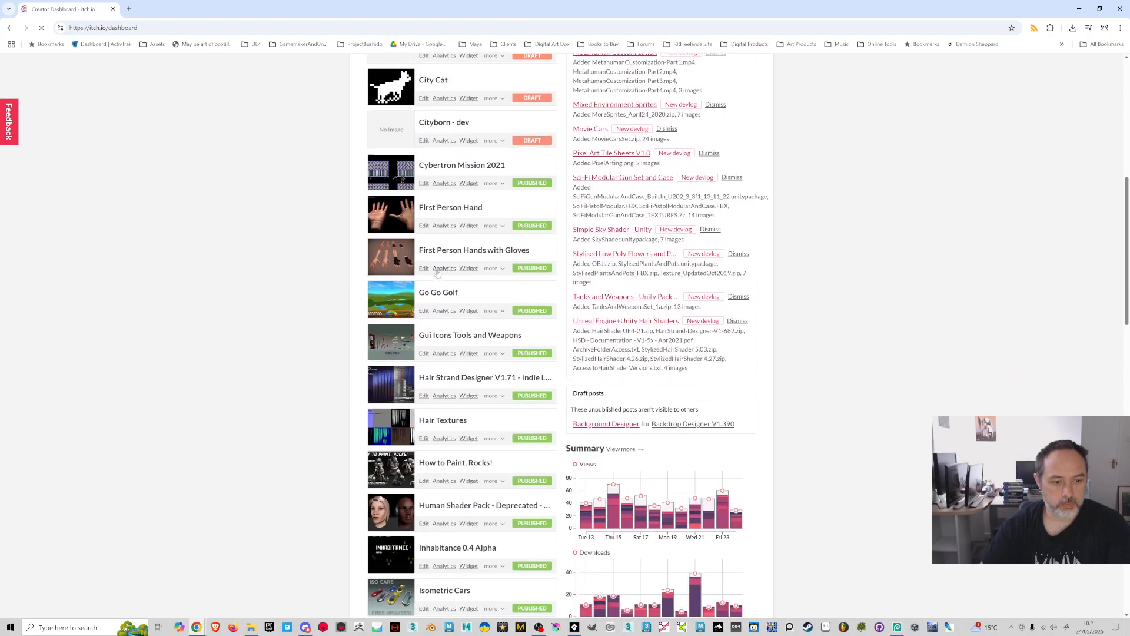
pyautogui.scroll(-2, 434, 300)
pyautogui.scroll(-3, 433, 445)
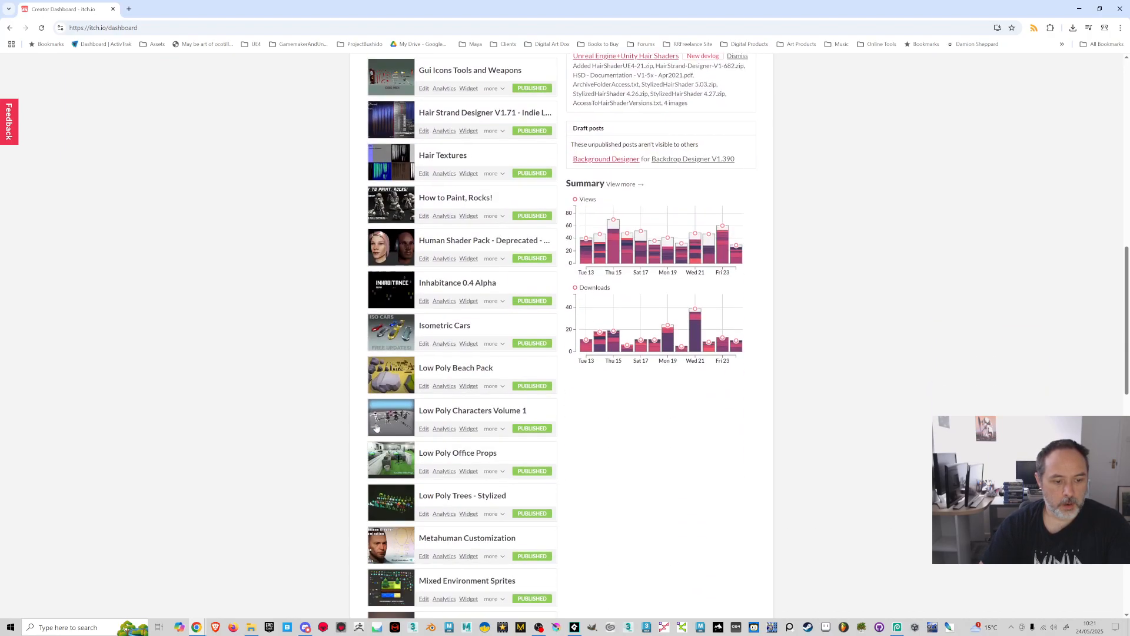
pyautogui.scroll(-9, 398, 429)
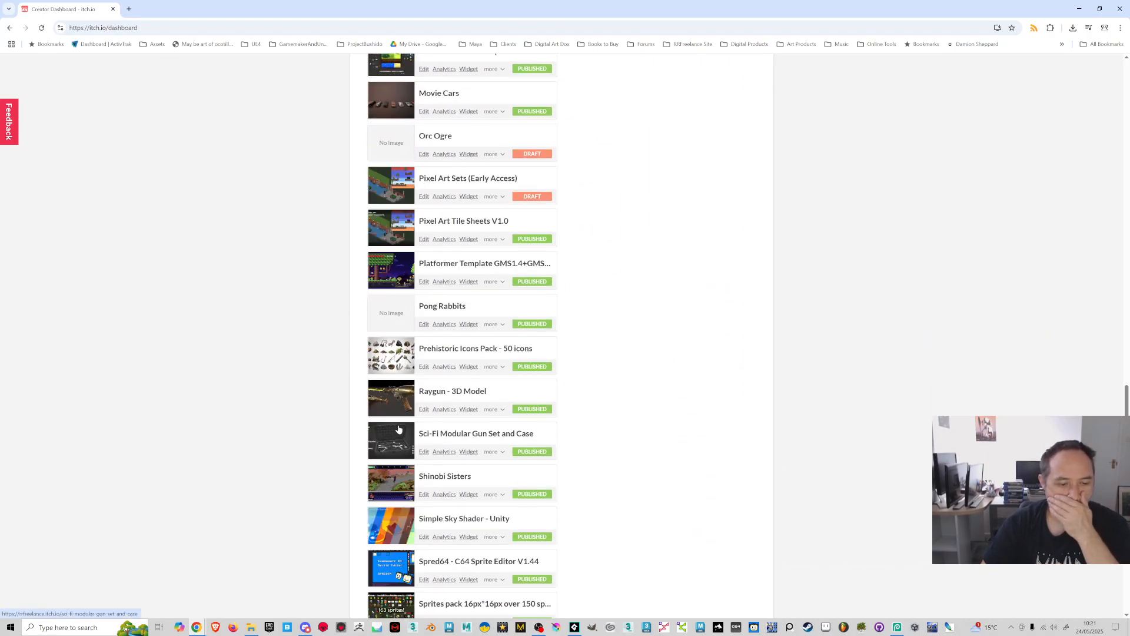
pyautogui.scroll(-2, 399, 429)
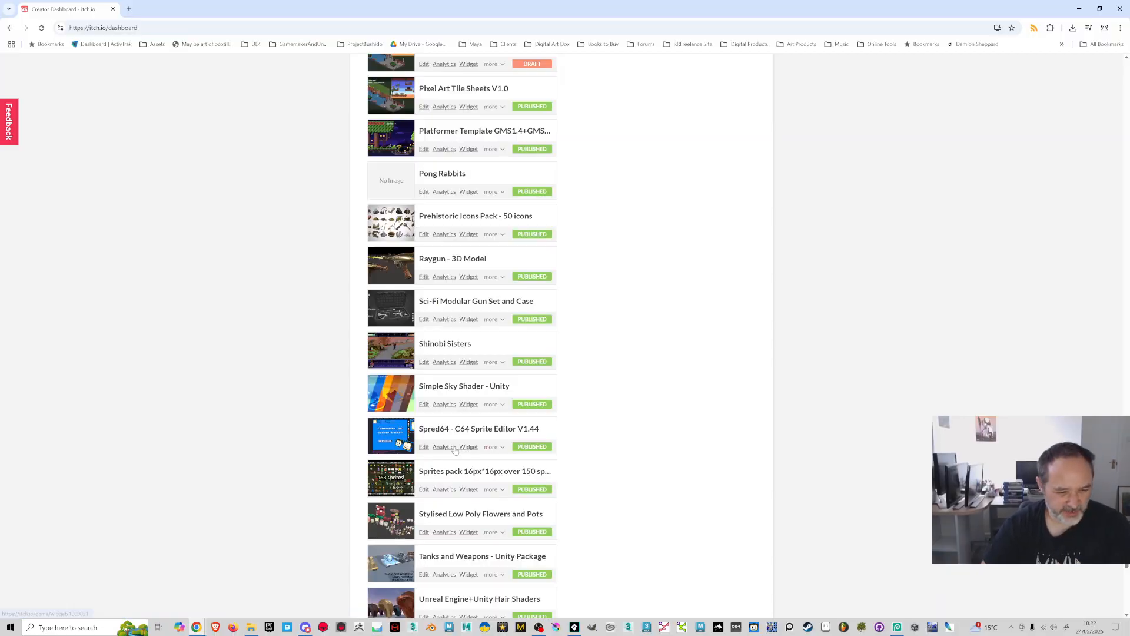
pyautogui.click(425, 448)
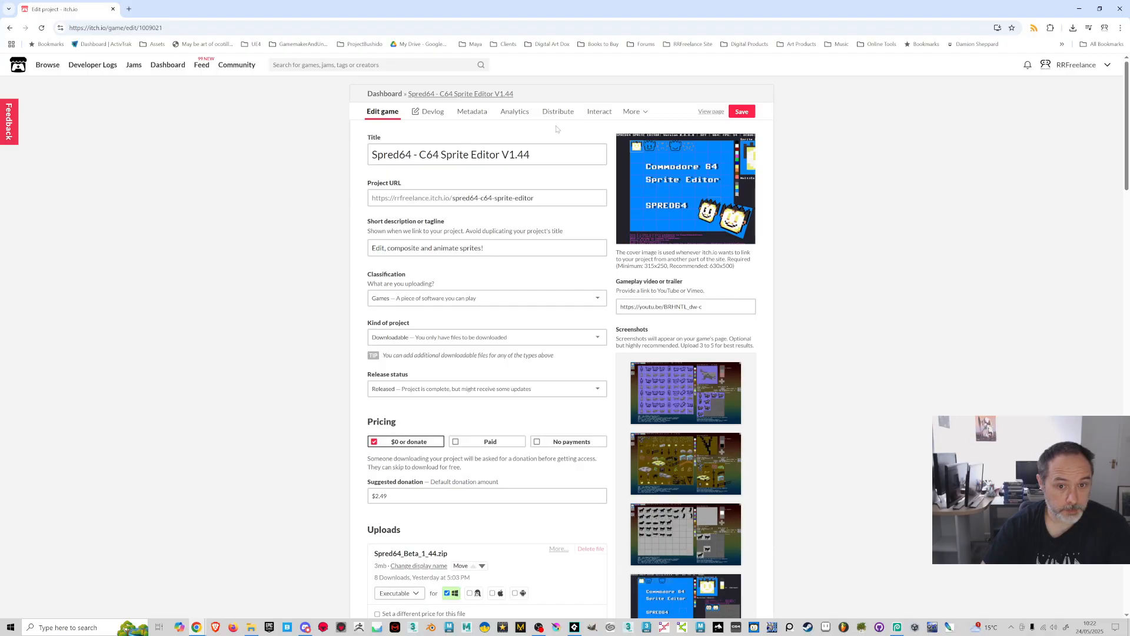
# Replace the Spred64_Beta_1_44.zip upload with the rebuilt zip from the BUILDS folder and place it above Mechs_Demo.txt
pyautogui.scroll(-6, 474, 247)
pyautogui.scroll(1, 459, 289)
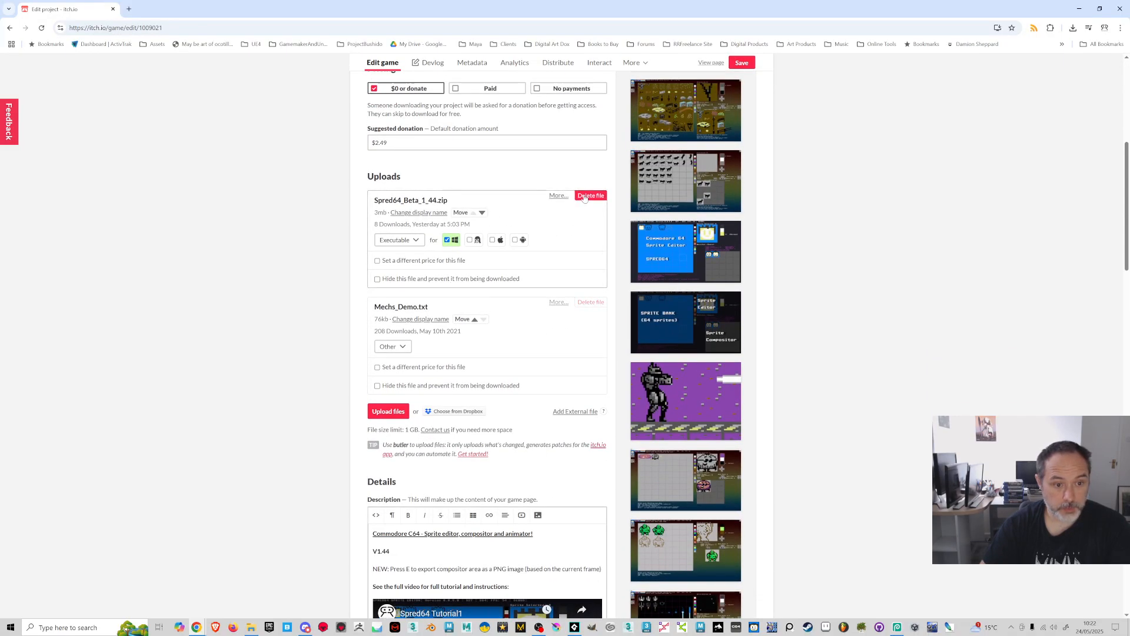
pyautogui.click(389, 411)
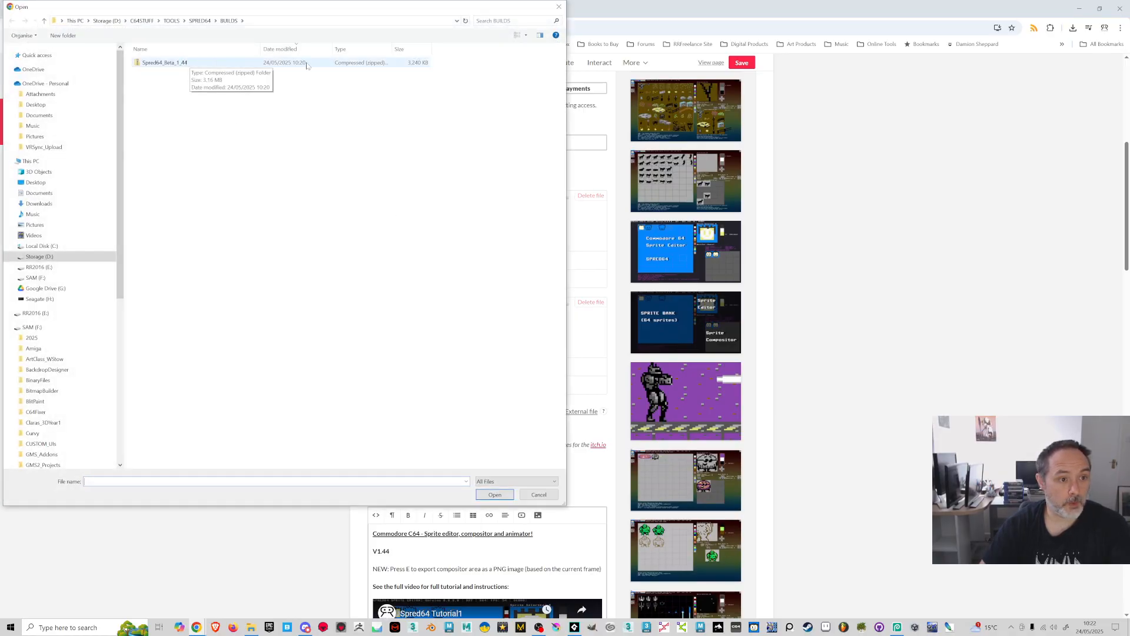
pyautogui.doubleClick(182, 63)
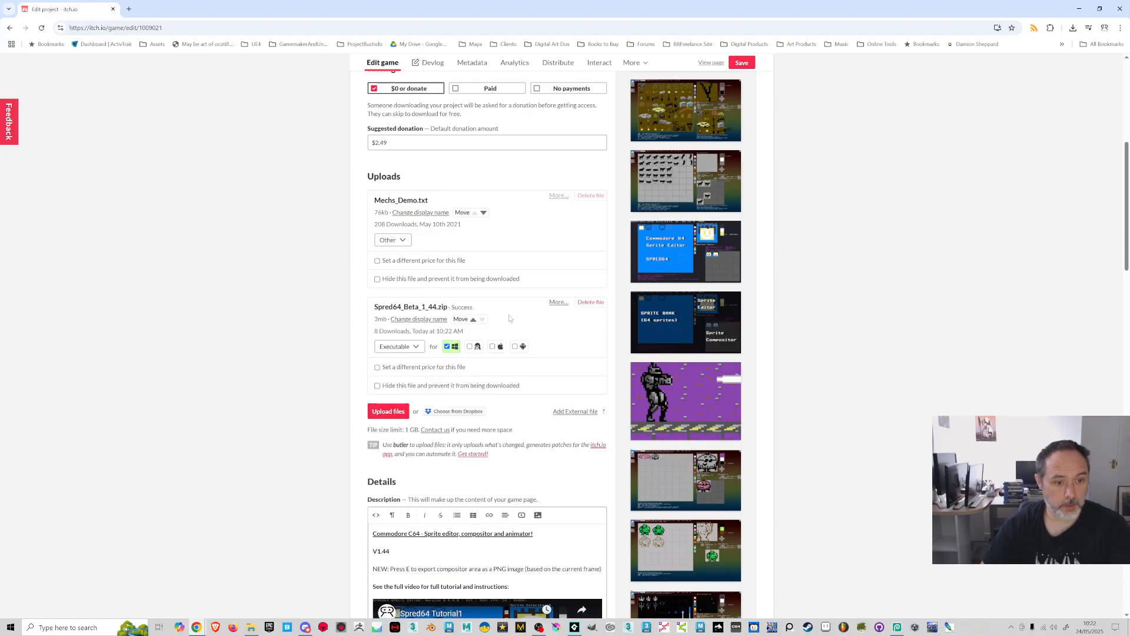
pyautogui.click(473, 320)
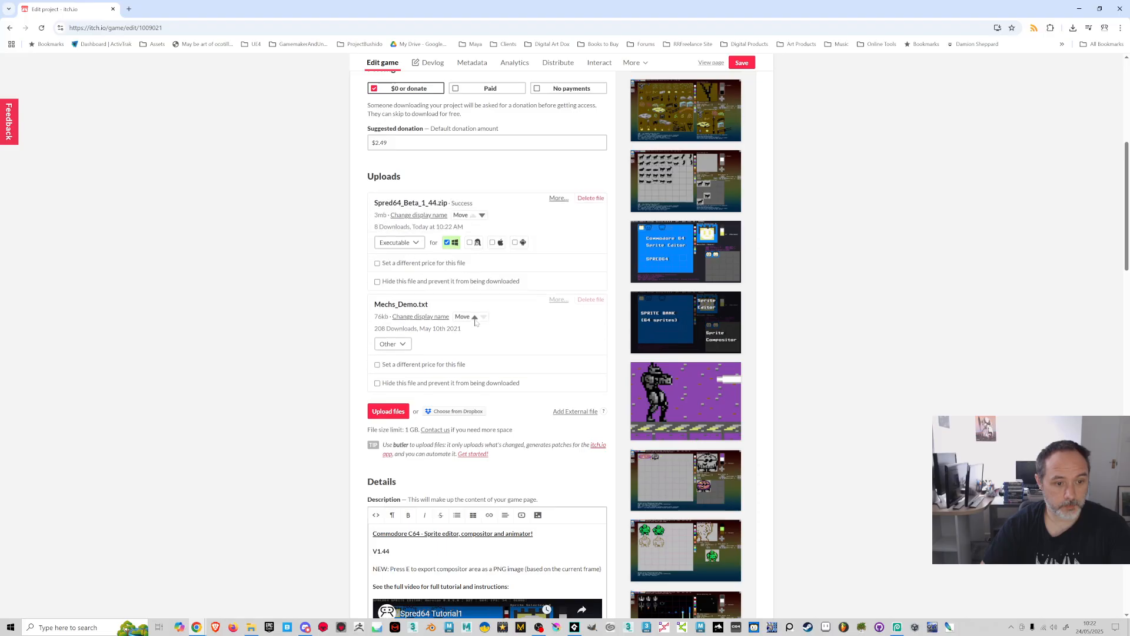
# Add "HOTFIX: (10:20am 25May2025 GMT): Compositor Export offset fix." below the NEW line in the description and save the project
pyautogui.scroll(-2, 468, 400)
pyautogui.click(601, 436)
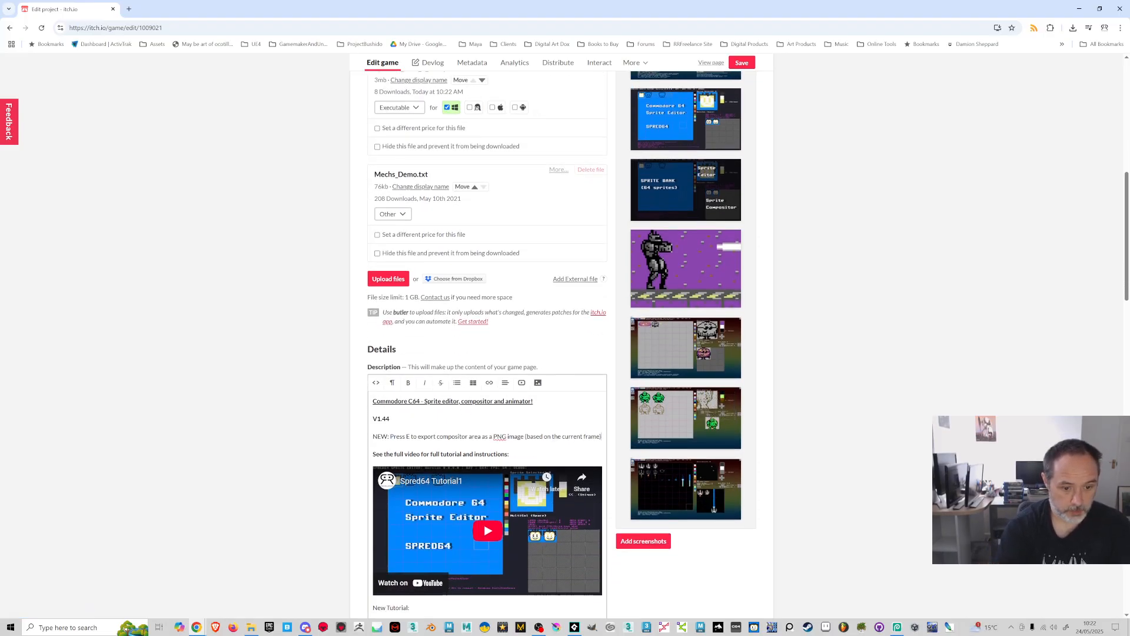
pyautogui.press('Return')
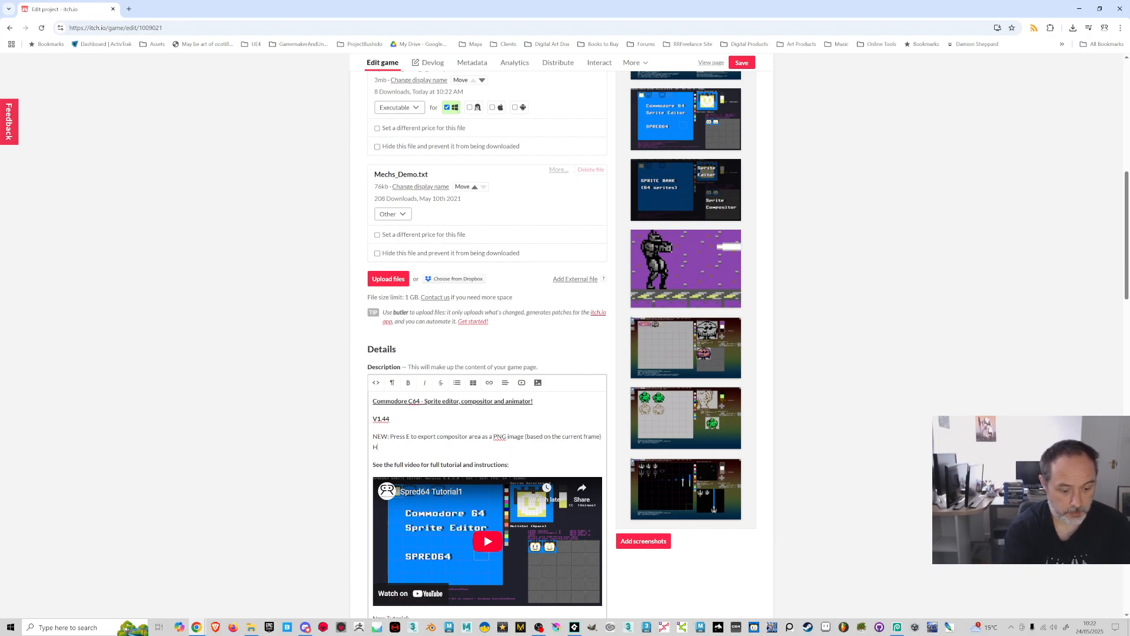
pyautogui.write('HOTFIX:')
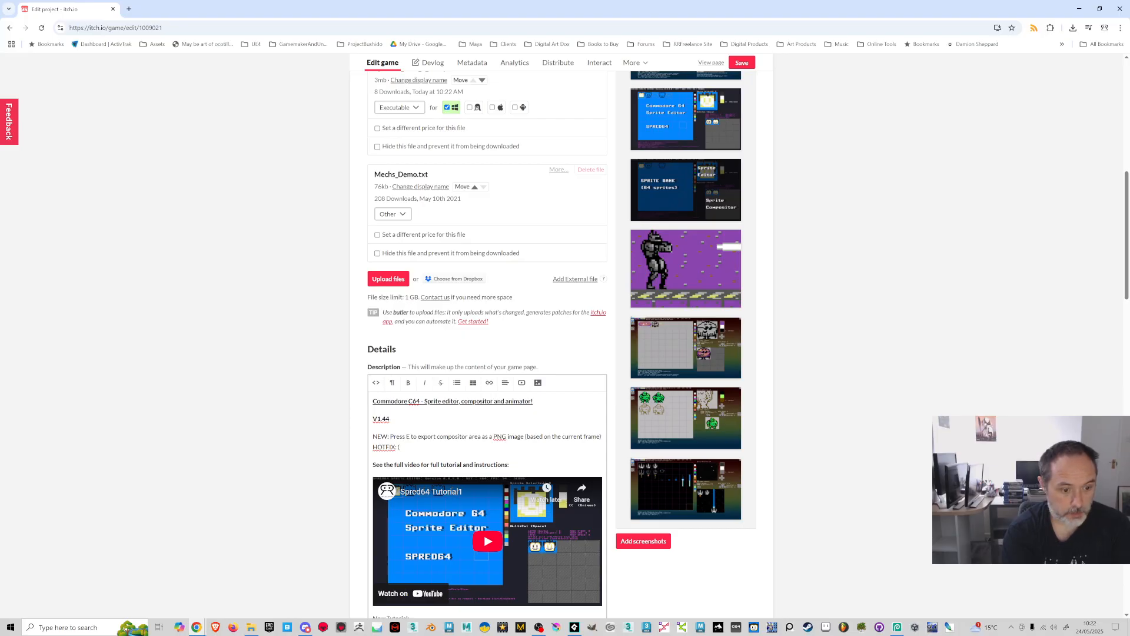
pyautogui.write(' (10:20am 25May2025 GMT): Compositor Expor')
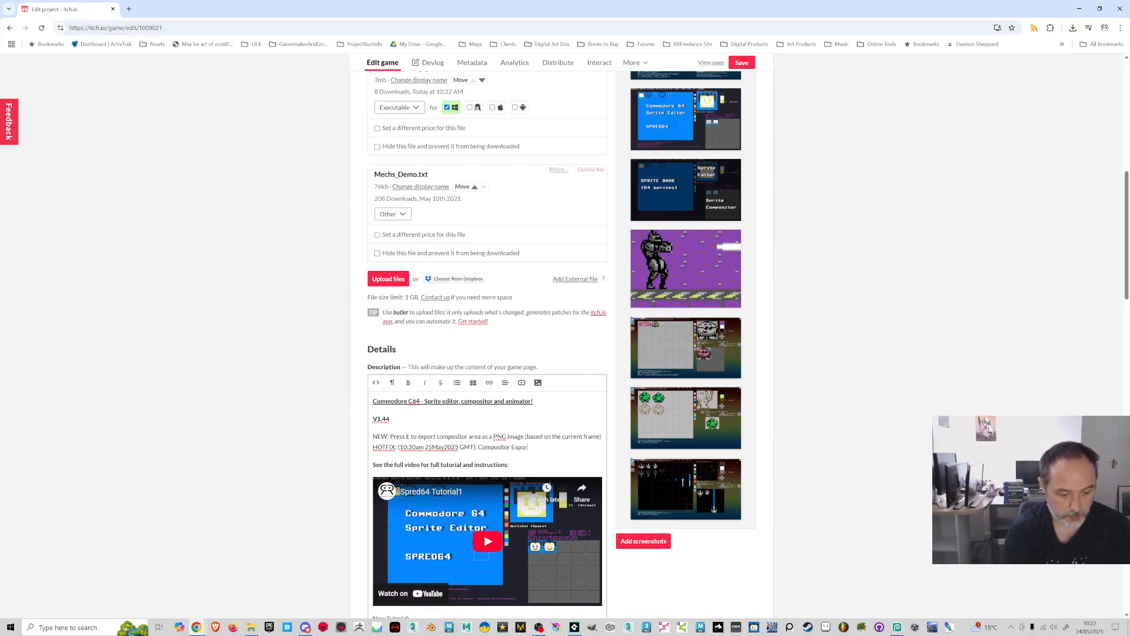
pyautogui.write('offset fix.')
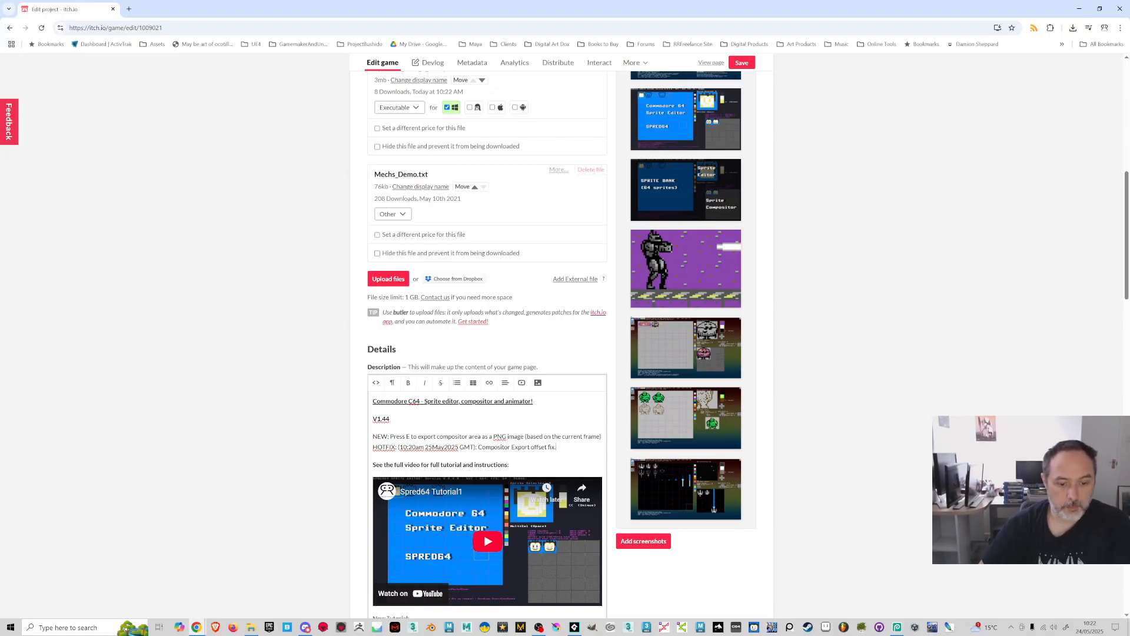
pyautogui.click(748, 67)
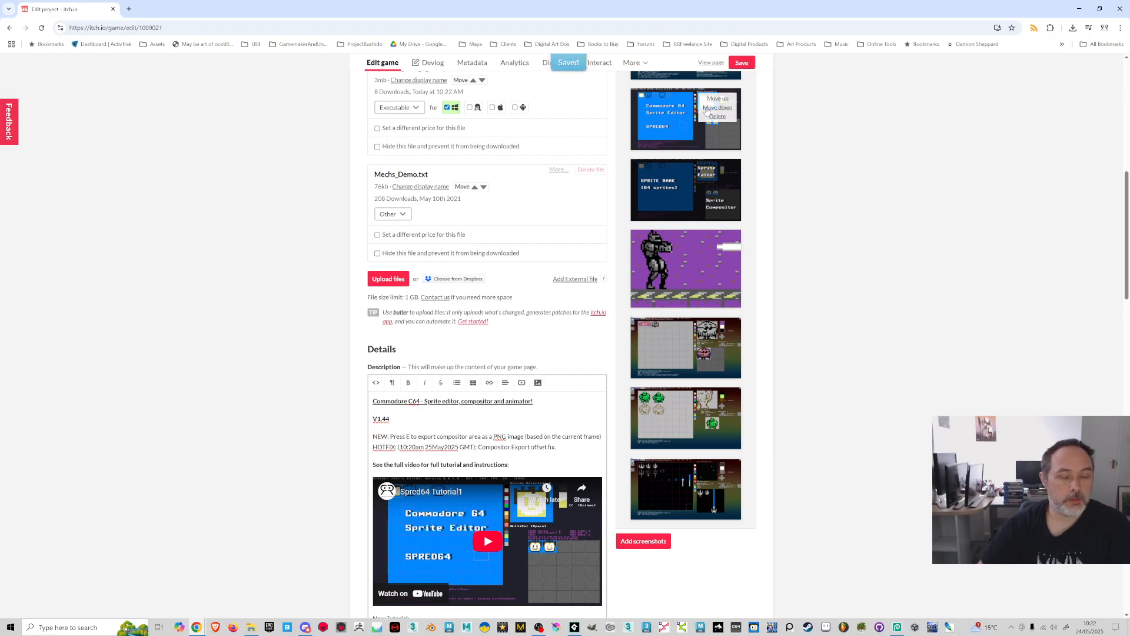
pyautogui.click(128, 9)
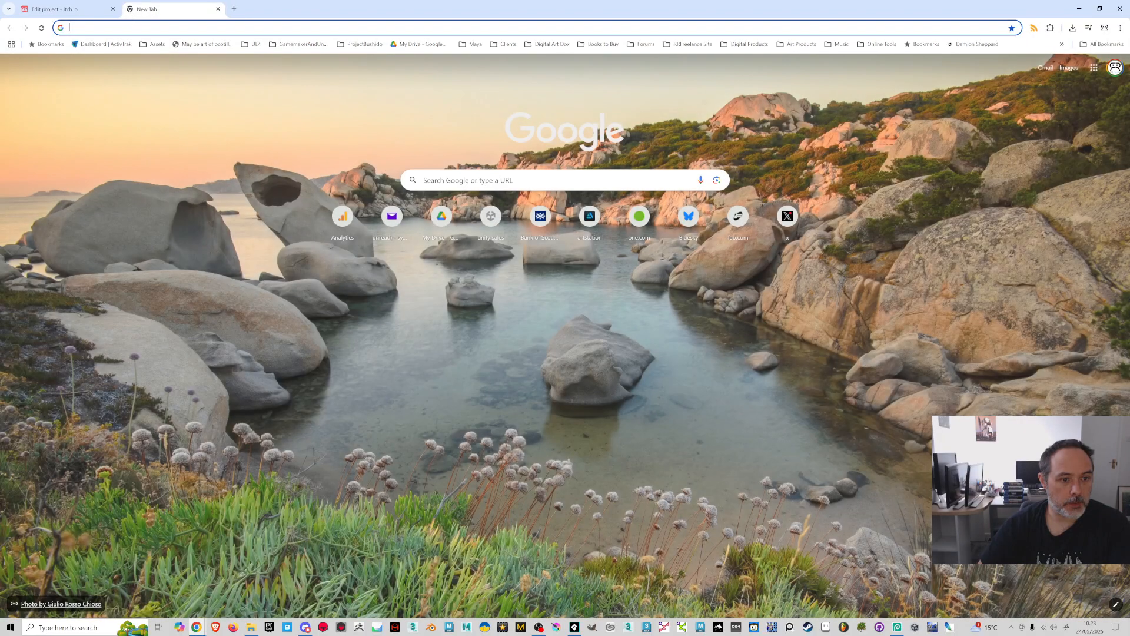
pyautogui.write('mcdraw')
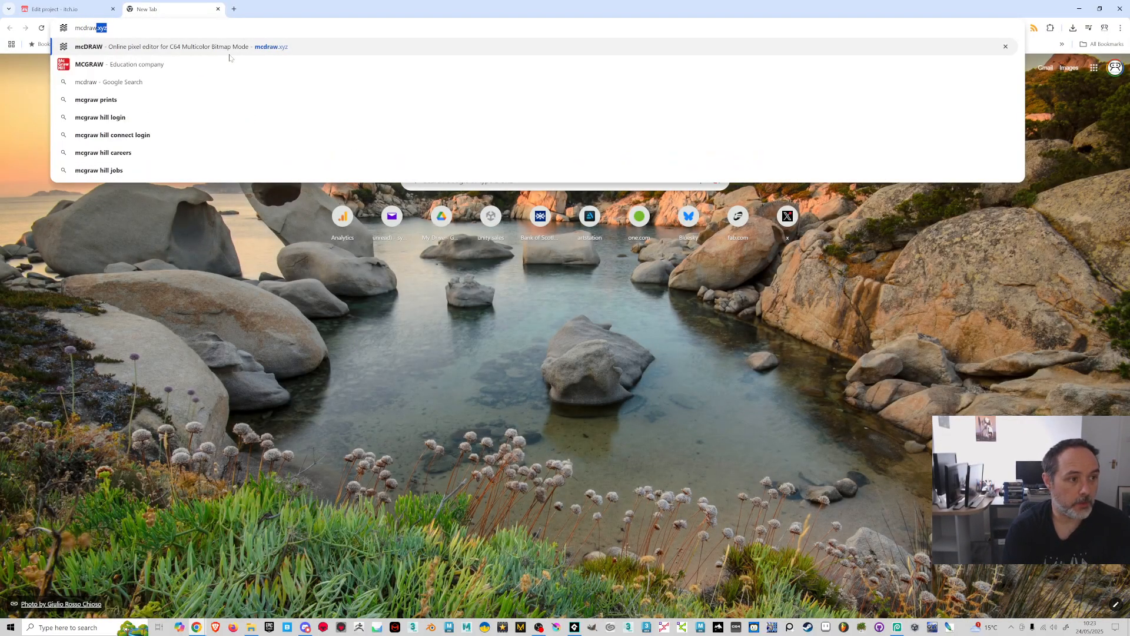
pyautogui.press('Return')
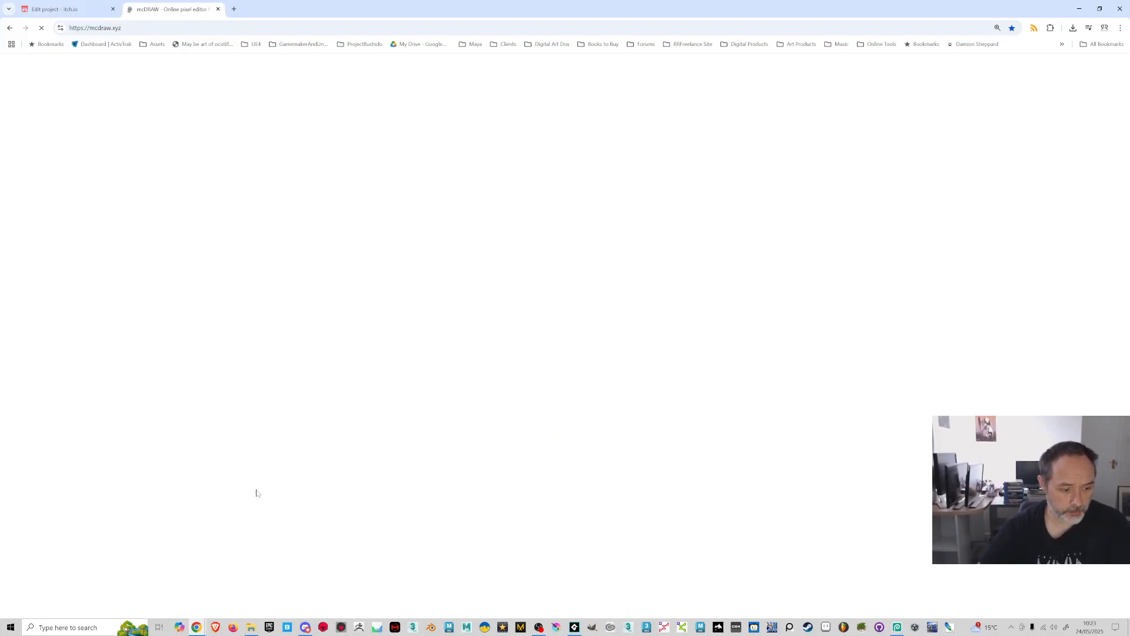
pyautogui.click(216, 626)
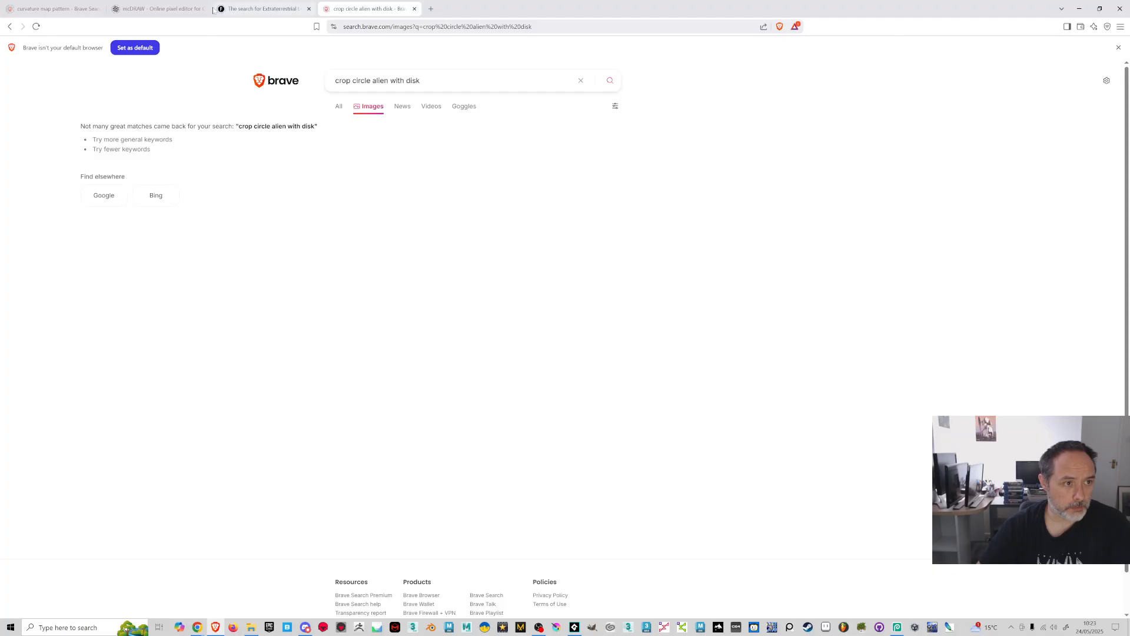
pyautogui.hotkey('alt', 'Tab')
pyautogui.click(218, 10)
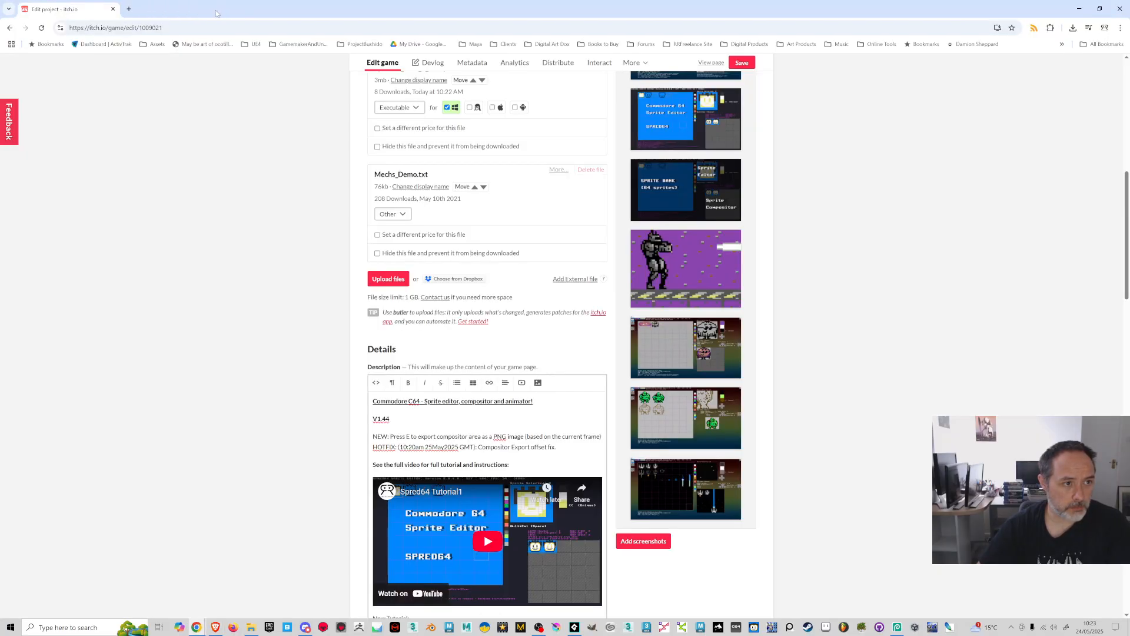
# Switch to Brave, keep only the mcDRAW page open, and dismiss its welcome message
pyautogui.hotkey('alt', 'Tab')
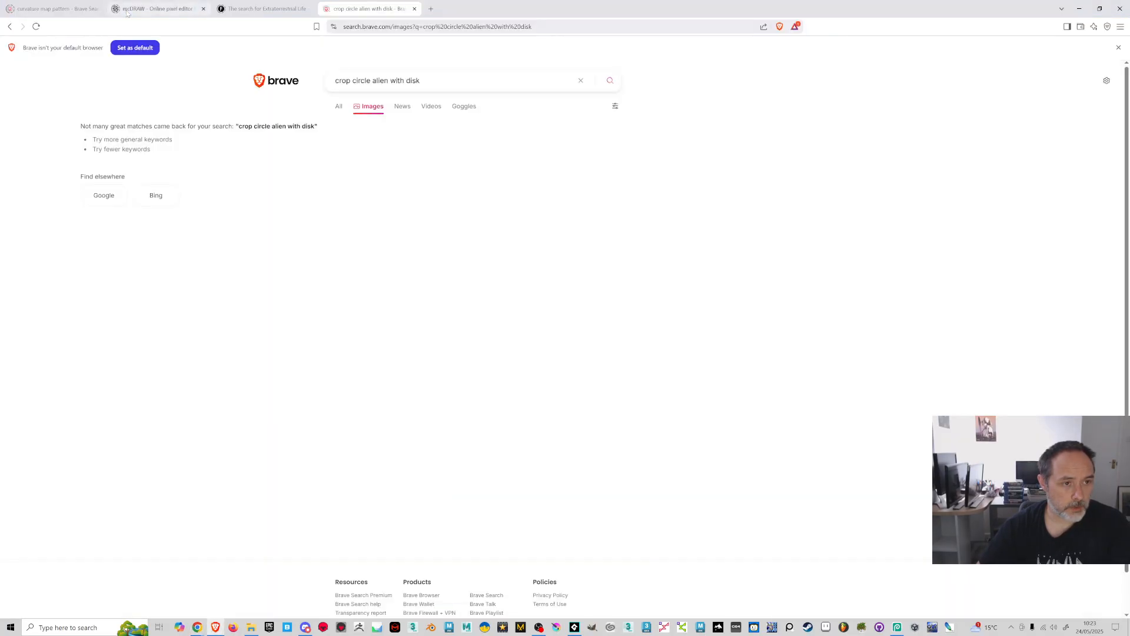
pyautogui.click(431, 9)
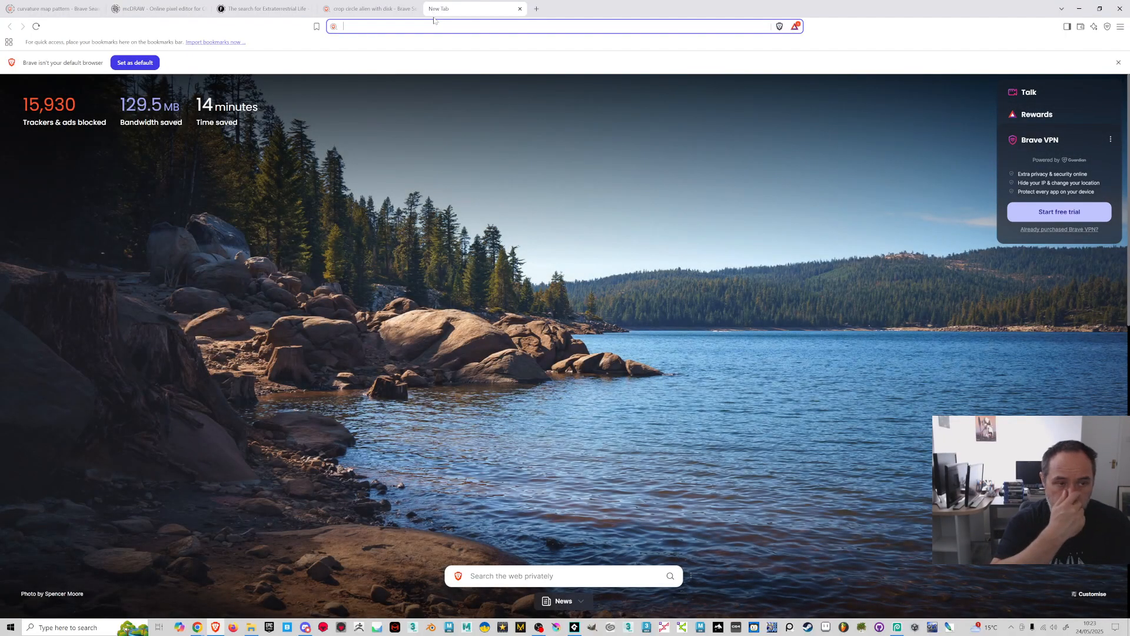
pyautogui.click(371, 9)
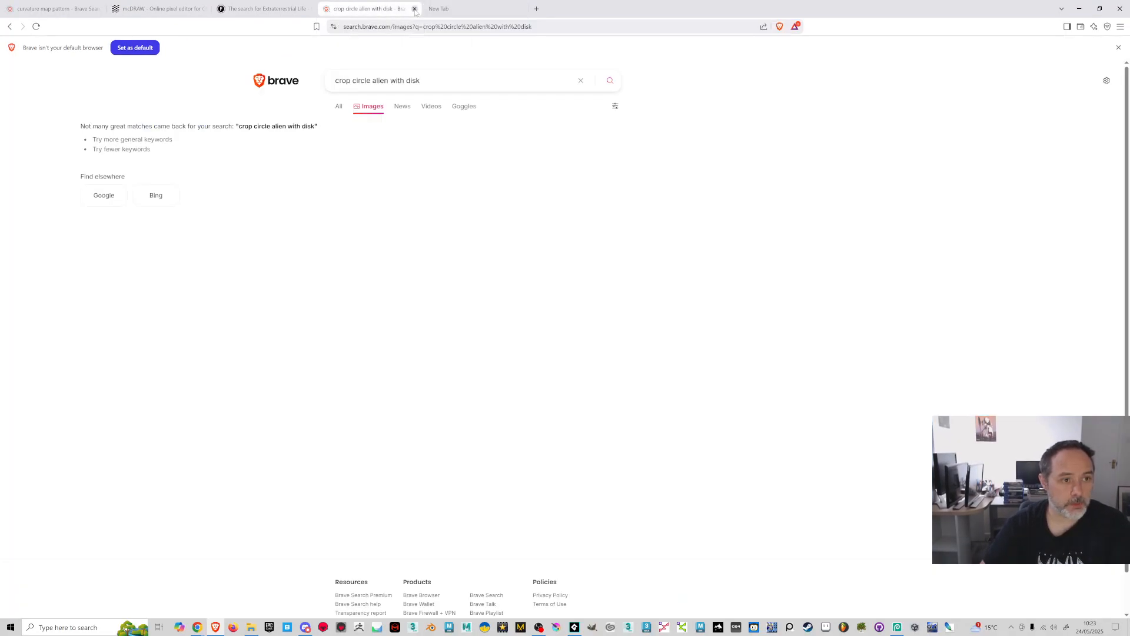
pyautogui.click(416, 9)
pyautogui.click(308, 9)
pyautogui.click(196, 9)
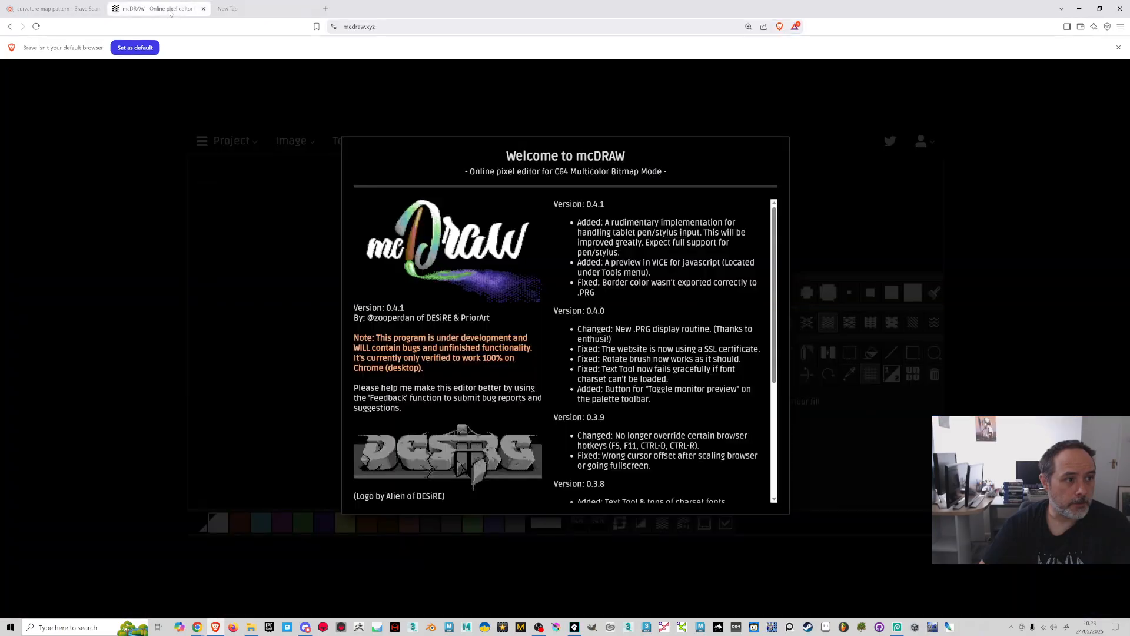
pyautogui.click(98, 9)
pyautogui.click(204, 9)
pyautogui.click(303, 271)
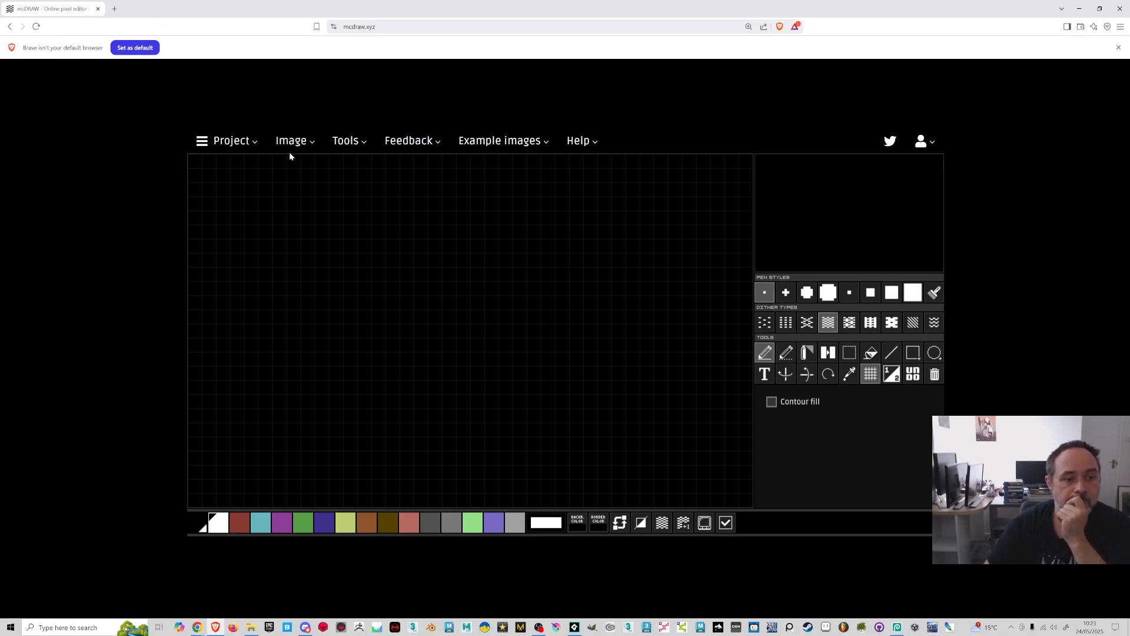
# Draw a wide, flat mid-grey ellipse with the medium round pen in the lower part of the canvas and fill it
pyautogui.click(935, 352)
pyautogui.click(807, 293)
pyautogui.click(448, 526)
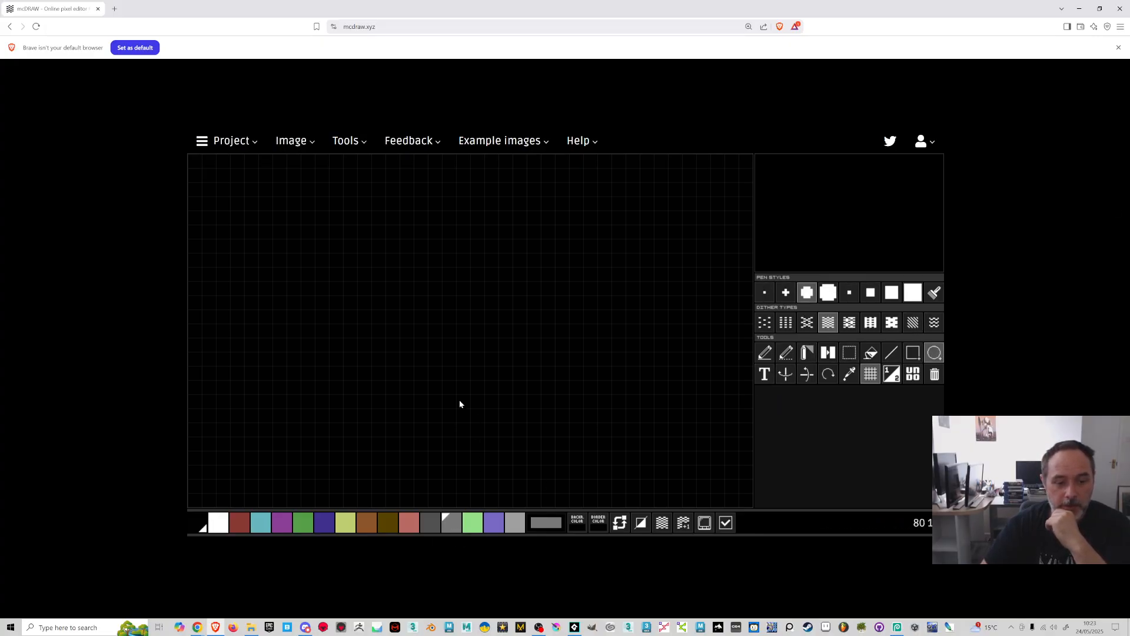
pyautogui.moveTo(458, 415); pyautogui.dragTo(671, 442)
pyautogui.click(871, 352)
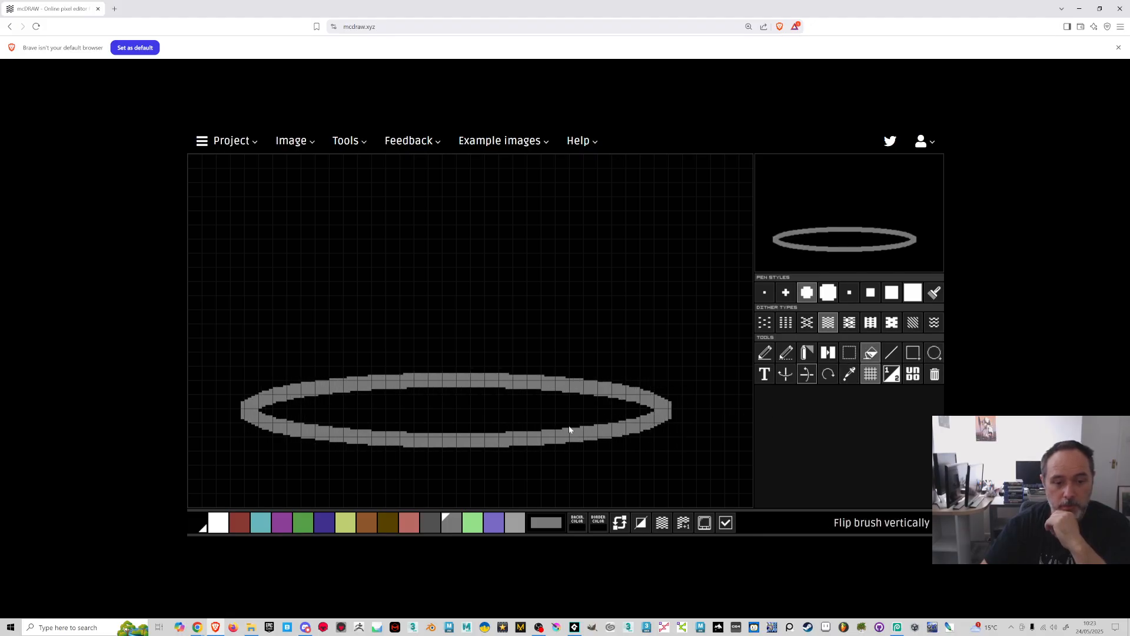
pyautogui.click(509, 418)
# Capture the filled grey ellipse as a custom brush, erase the original, and stamp the ellipse centred in the lower canvas
pyautogui.click(934, 293)
pyautogui.moveTo(210, 356); pyautogui.dragTo(669, 473)
pyautogui.rightClick(456, 410)
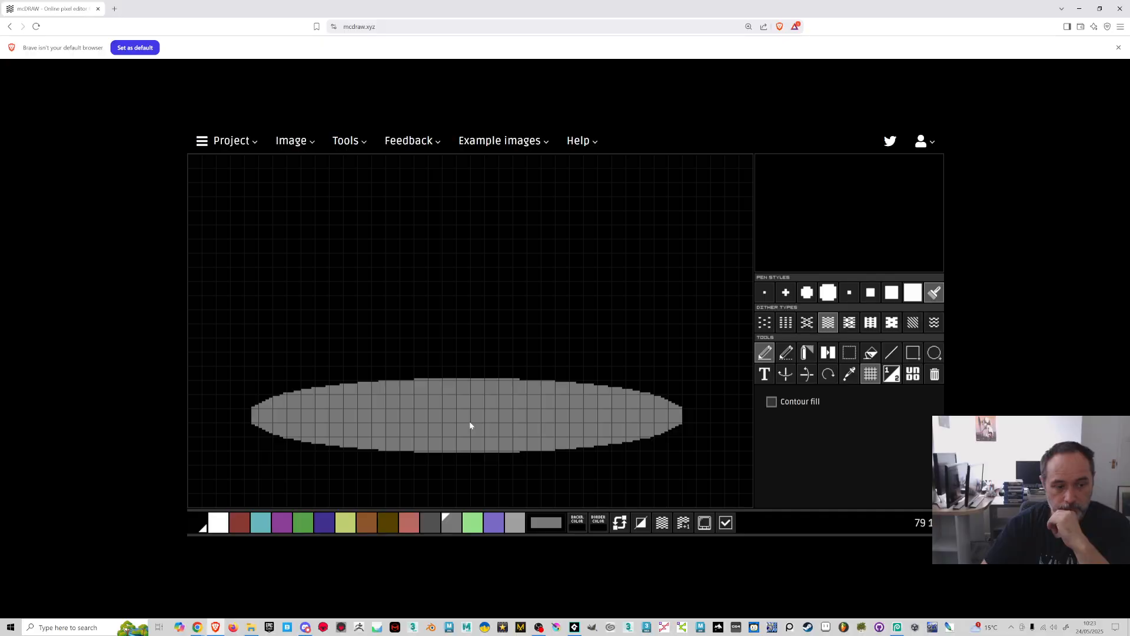
pyautogui.click(472, 422)
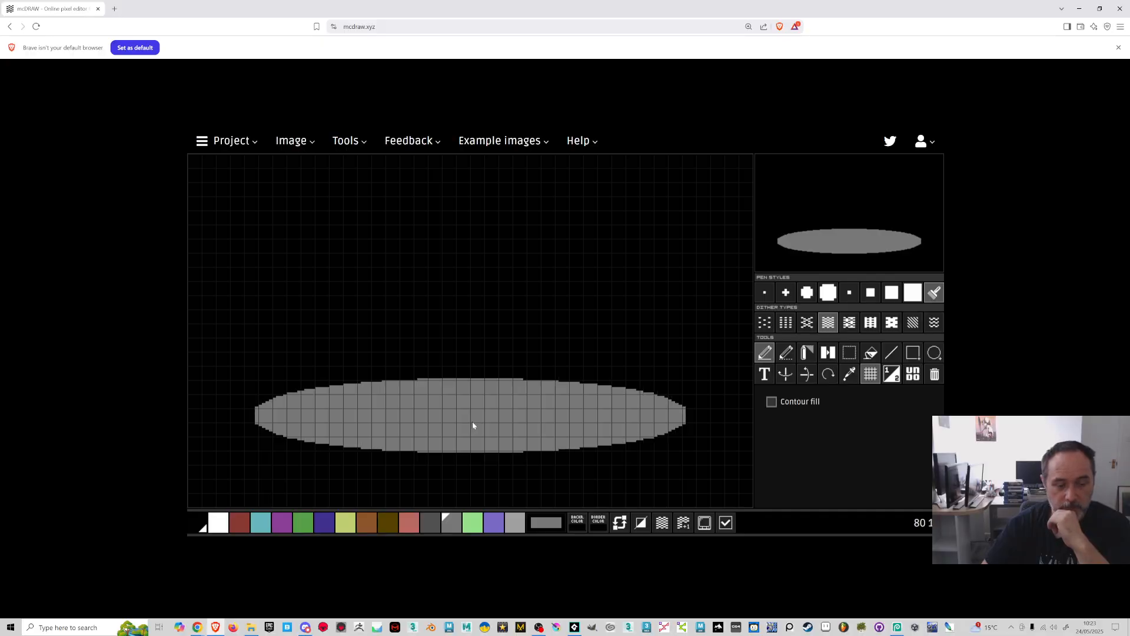
pyautogui.click(934, 353)
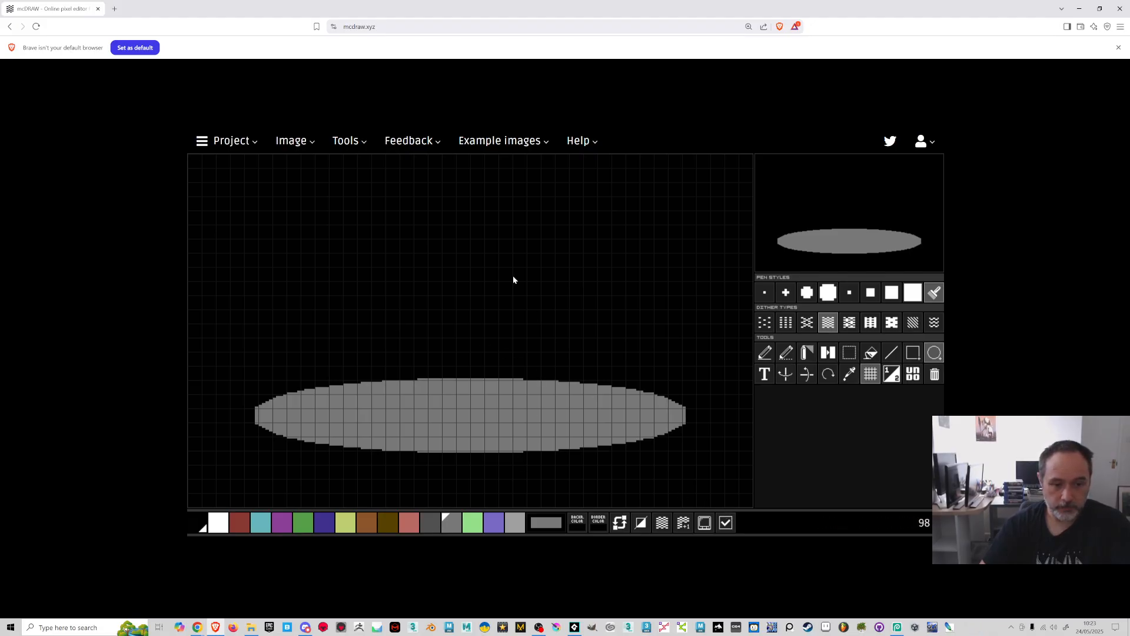
pyautogui.moveTo(470, 329); pyautogui.dragTo(673, 354)
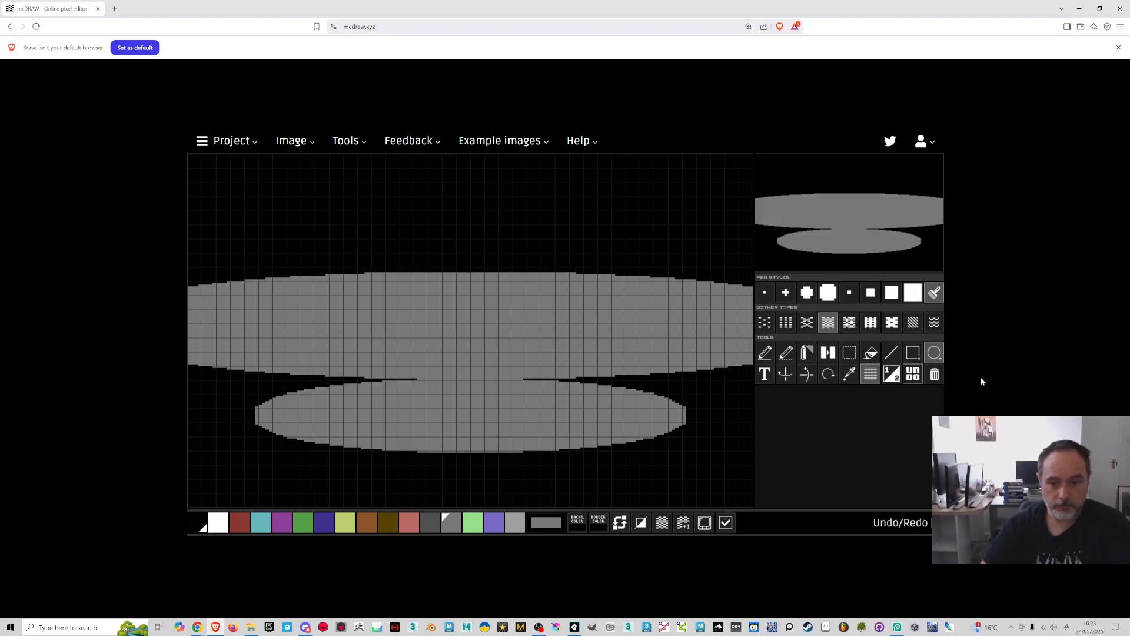
pyautogui.click(913, 374)
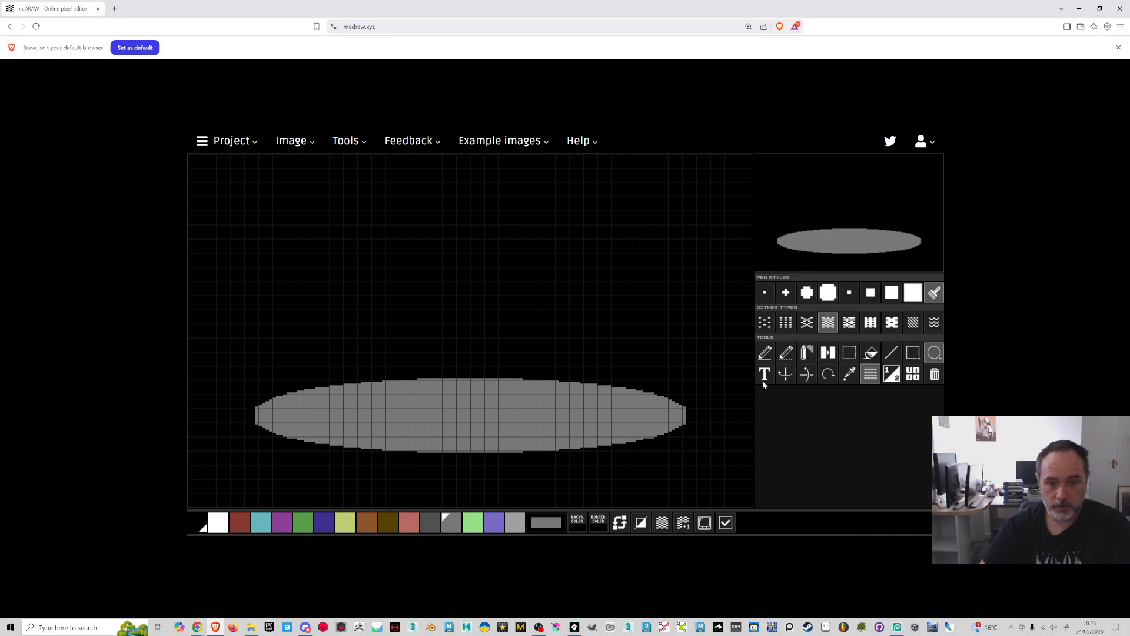
# Draw three nearly canvas-wide grey ellipse outlines with the single-pixel pen, stacked above the filled ellipse, the uppermost near the canvas's top
pyautogui.click(765, 292)
pyautogui.moveTo(471, 348); pyautogui.dragTo(752, 356)
pyautogui.moveTo(478, 257); pyautogui.dragTo(747, 244)
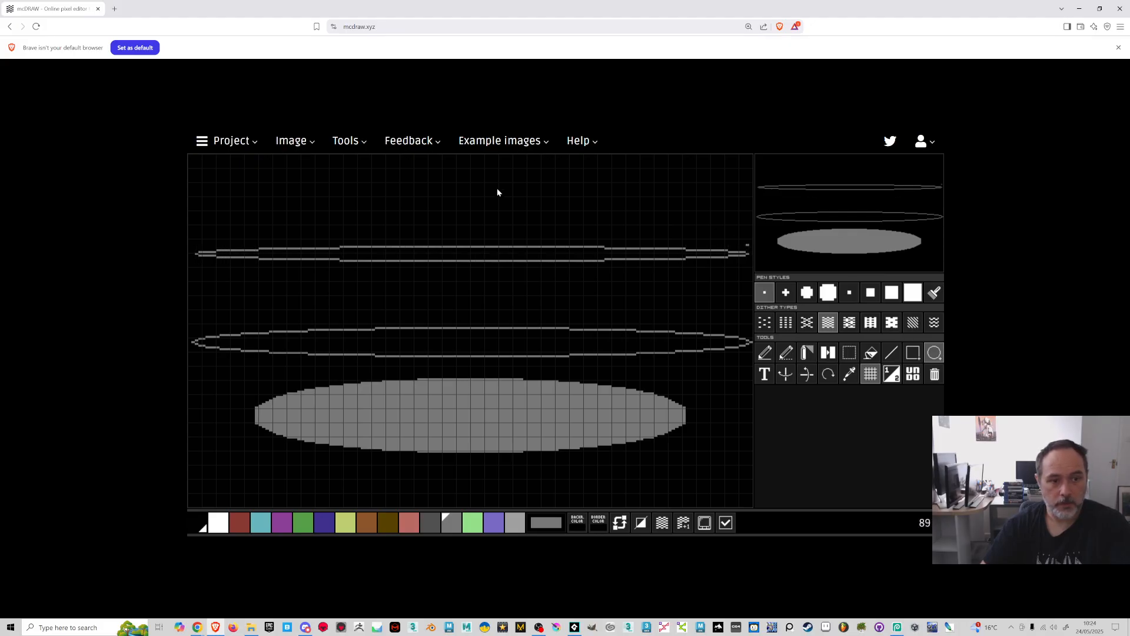
pyautogui.moveTo(475, 189); pyautogui.dragTo(748, 206)
pyautogui.moveTo(458, 194); pyautogui.dragTo(743, 207)
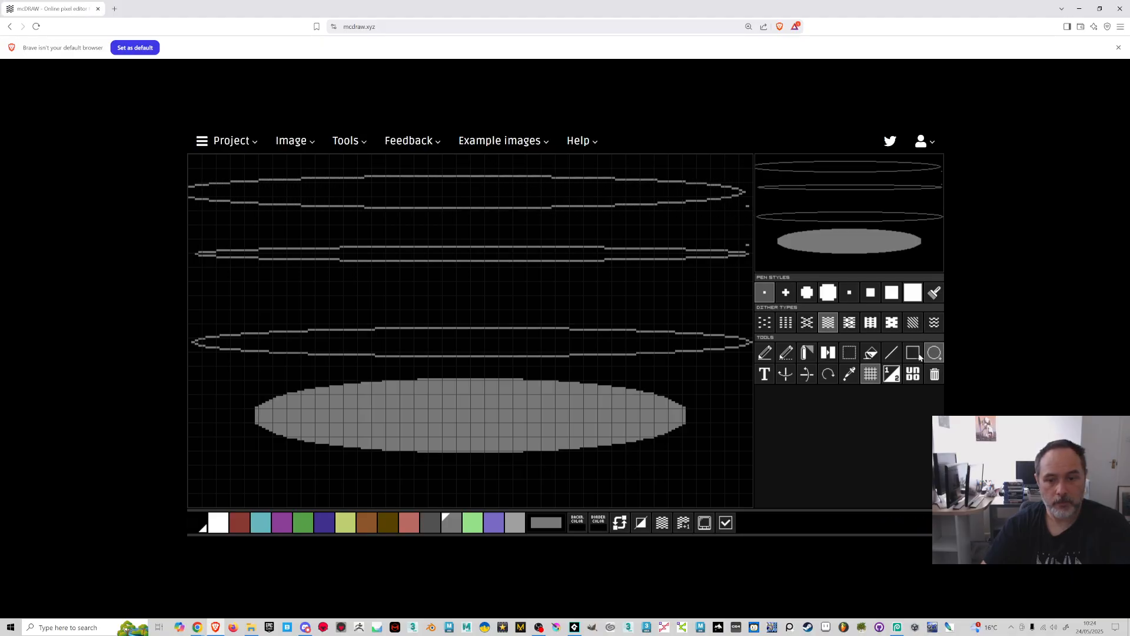
pyautogui.click(913, 374)
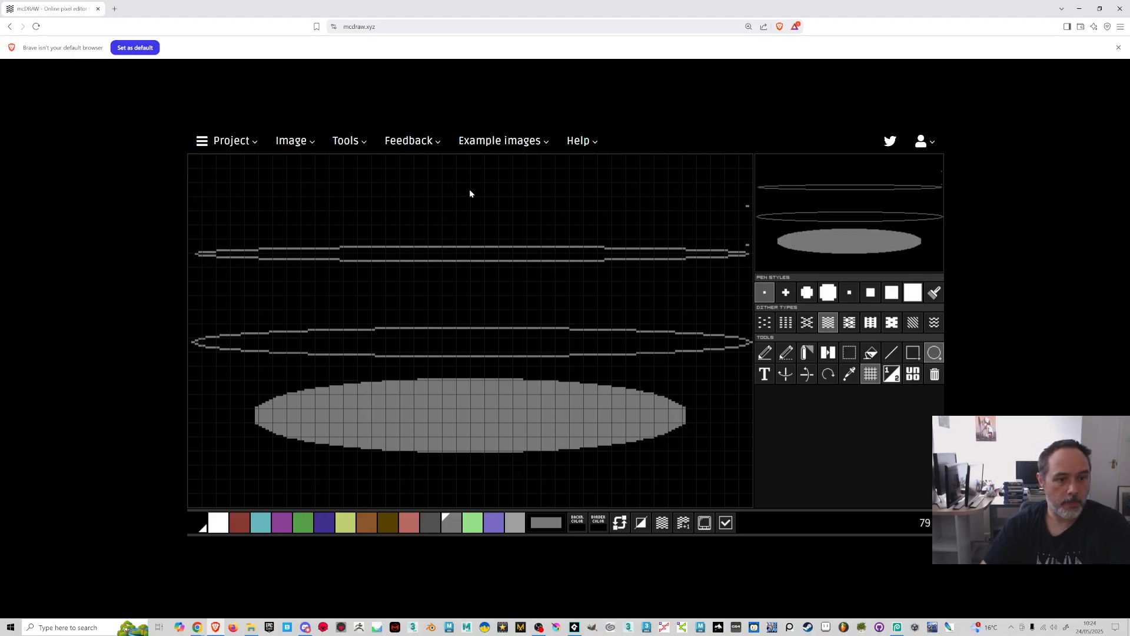
pyautogui.moveTo(476, 194); pyautogui.dragTo(745, 257)
# Join the ellipse outlines with straight lines down both sides, and extend the left side outward to the canvas edge below the lowest outline
pyautogui.click(891, 352)
pyautogui.moveTo(203, 190); pyautogui.dragTo(197, 348)
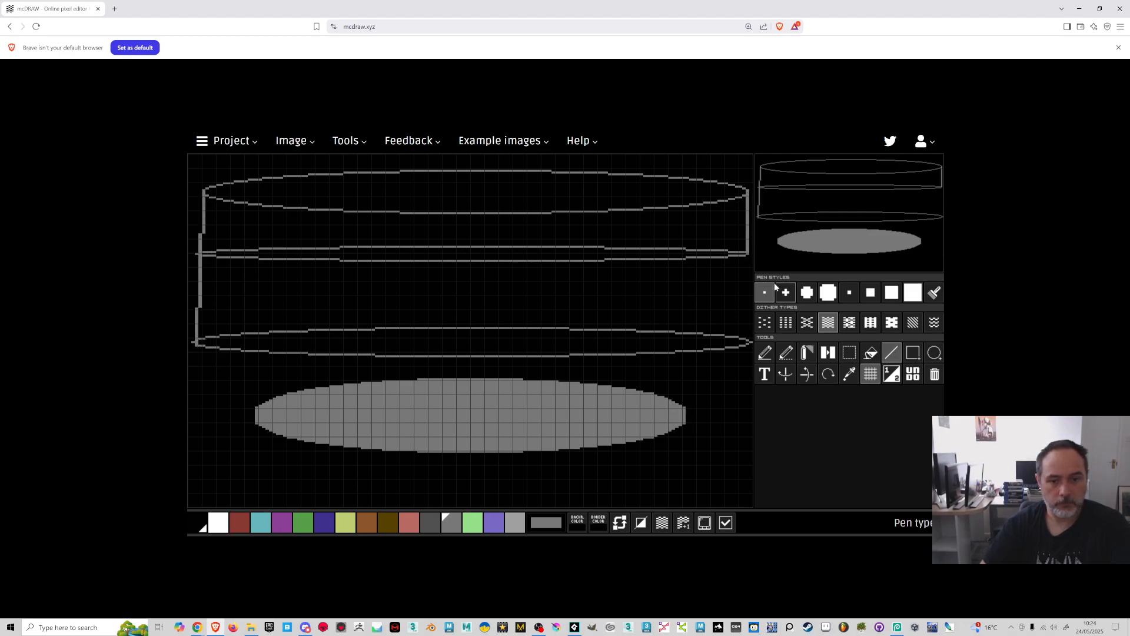
pyautogui.moveTo(747, 256); pyautogui.dragTo(749, 346)
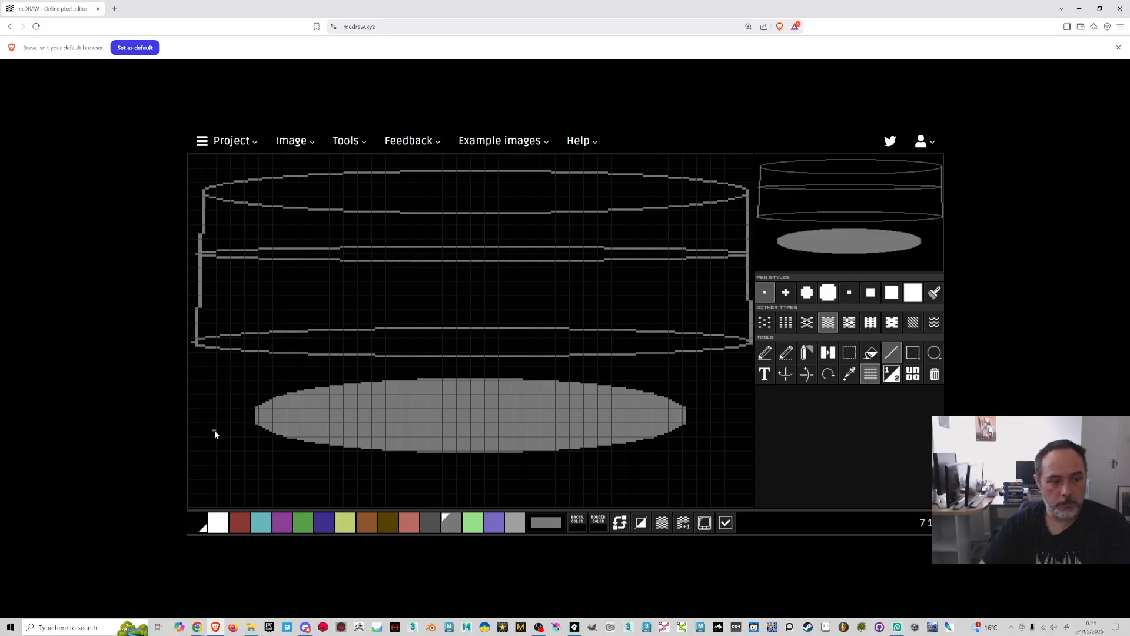
pyautogui.moveTo(200, 351); pyautogui.dragTo(198, 397)
pyautogui.moveTo(198, 435); pyautogui.dragTo(190, 363)
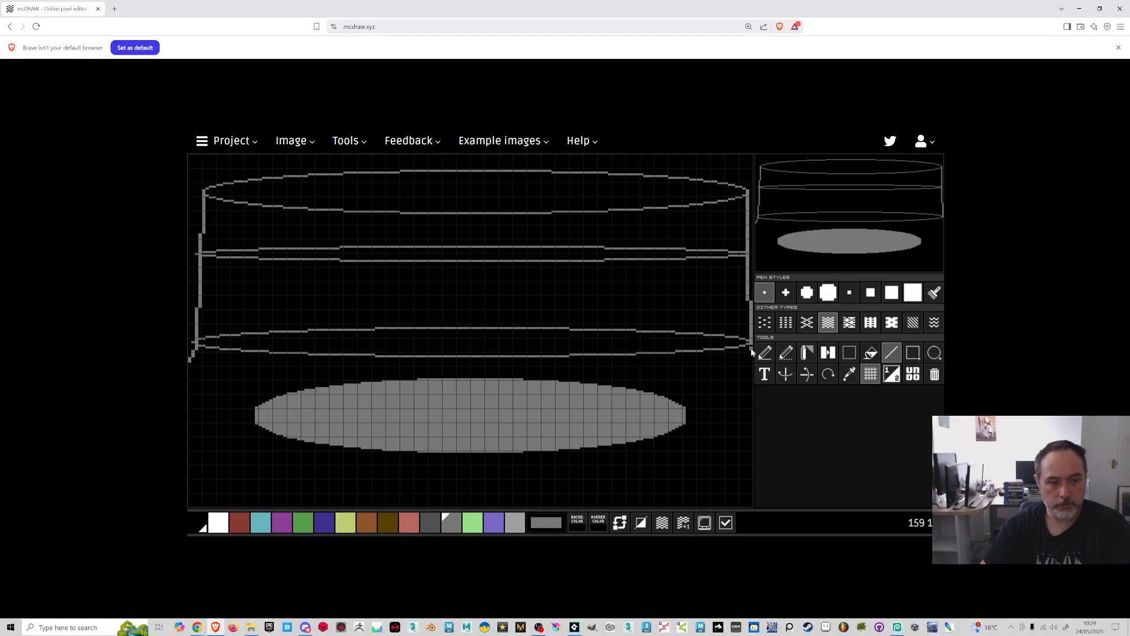
# Close the outline at the canvas's left edge with a grey line, then paint and flood fill the sky above the upper rim in cyan
pyautogui.moveTo(203, 191); pyautogui.dragTo(191, 201)
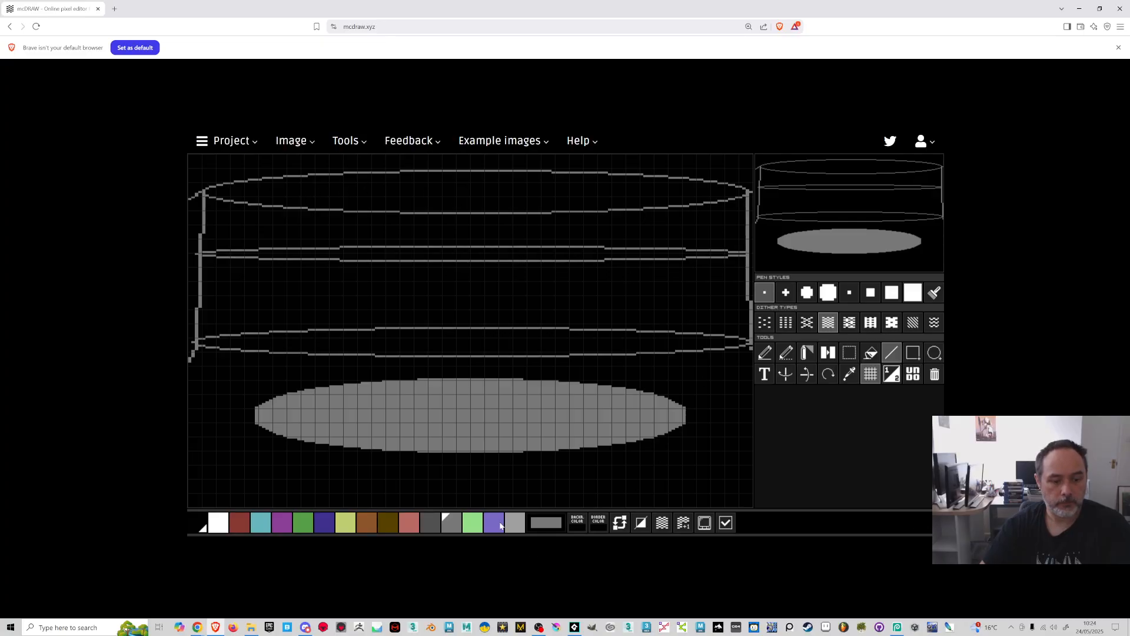
pyautogui.click(260, 522)
pyautogui.click(913, 292)
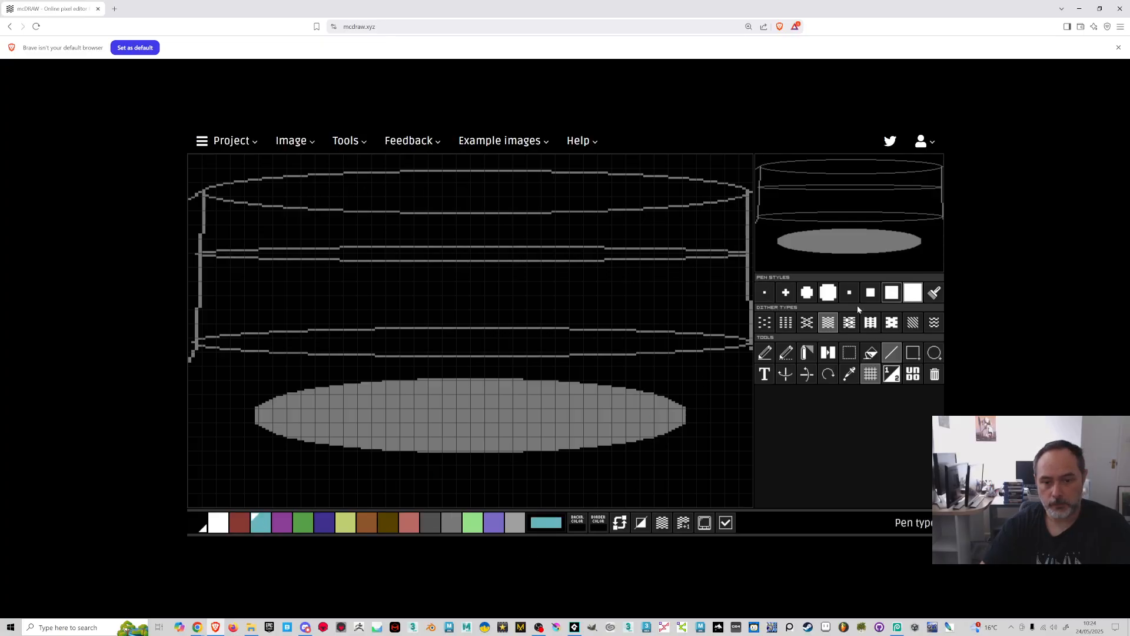
pyautogui.moveTo(742, 184)
pyautogui.mouseDown()
pyautogui.moveTo(191, 183)
pyautogui.moveTo(216, 186)
pyautogui.mouseUp()
pyautogui.click(871, 352)
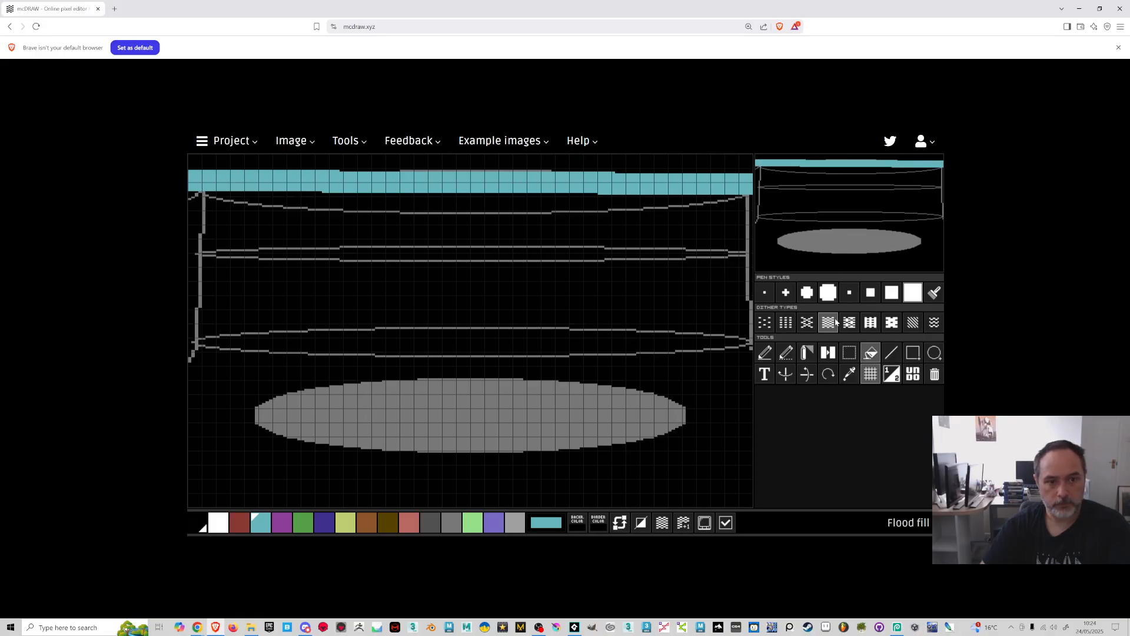
pyautogui.click(523, 203)
pyautogui.click(512, 166)
pyautogui.click(427, 171)
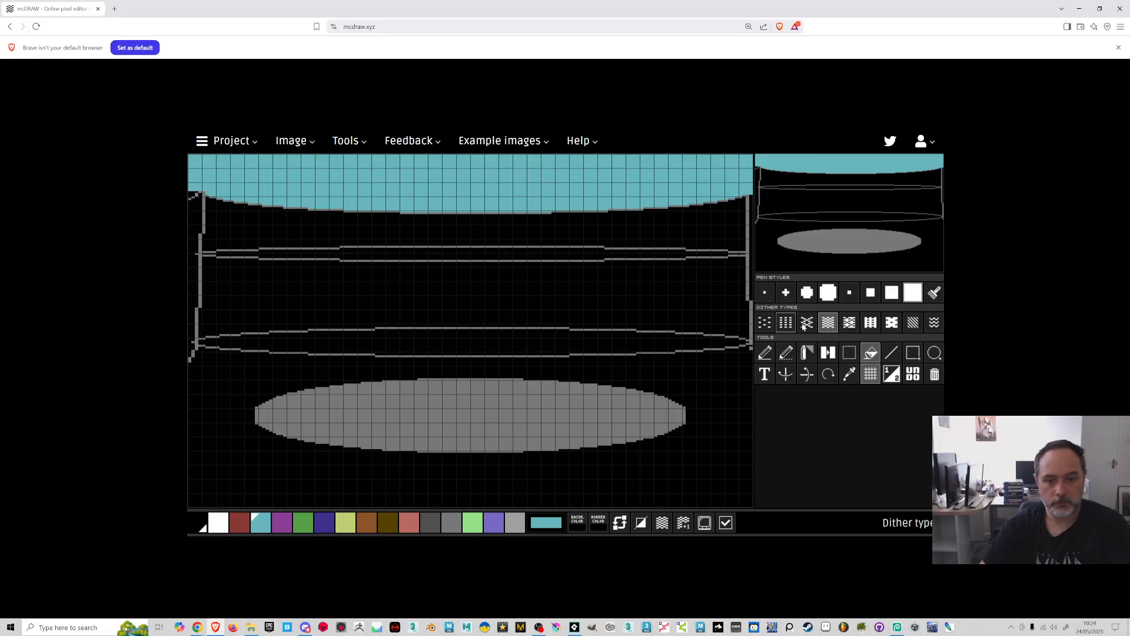
# Flood fill the wall areas above and below the middle double line with dark grey
pyautogui.click(436, 513)
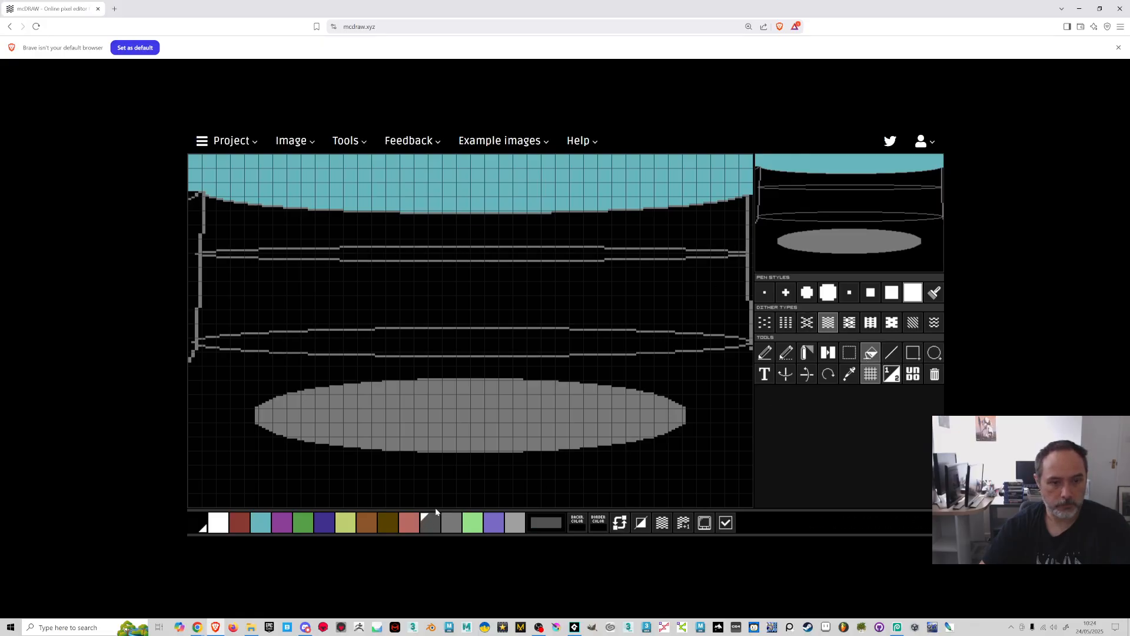
pyautogui.click(529, 246)
pyautogui.click(502, 314)
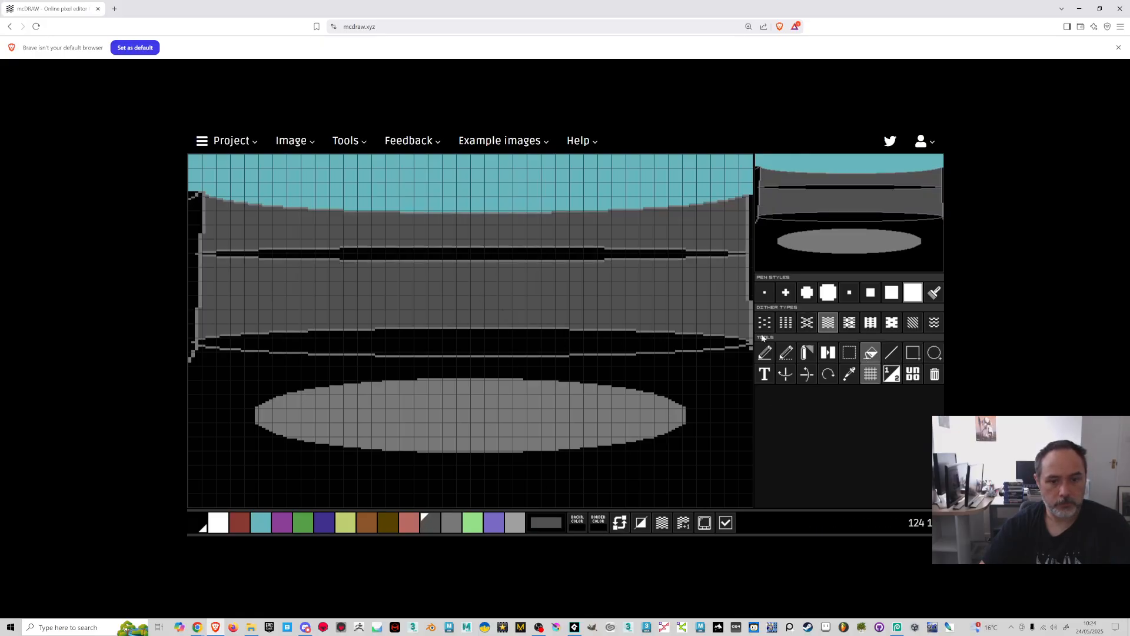
# Cover the upper line of the middle double line with a thick dark grey line and fill the remaining black gap
pyautogui.click(885, 355)
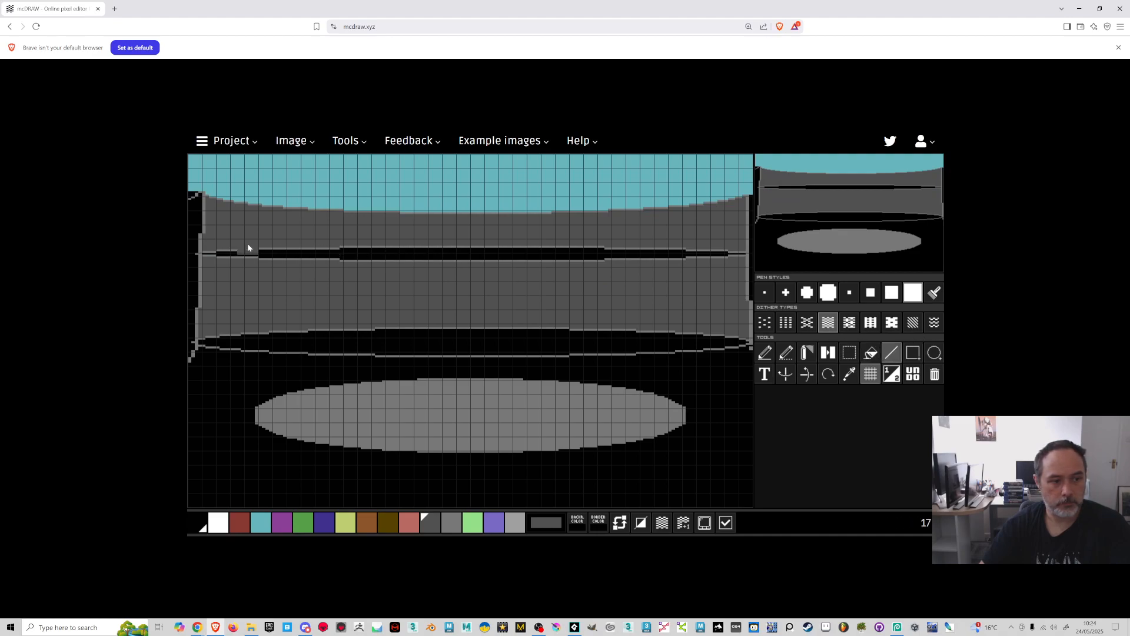
pyautogui.moveTo(214, 246); pyautogui.dragTo(740, 246)
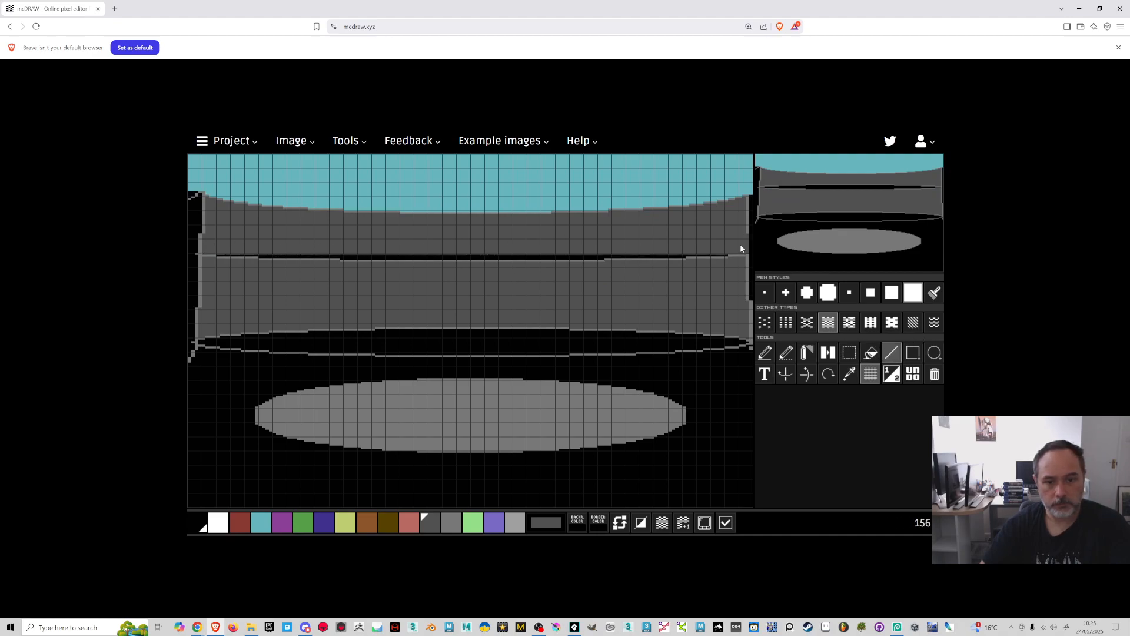
pyautogui.click(871, 352)
pyautogui.click(501, 259)
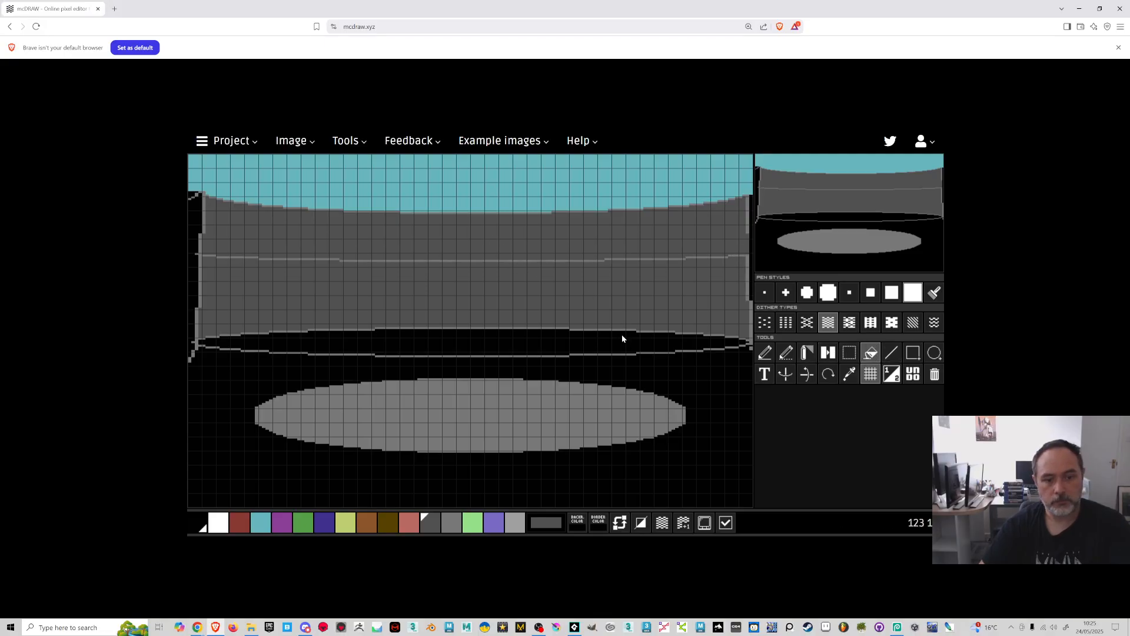
# Flood fill the black lower ellipse outline and the floor around the light ellipse with dark grey
pyautogui.click(488, 341)
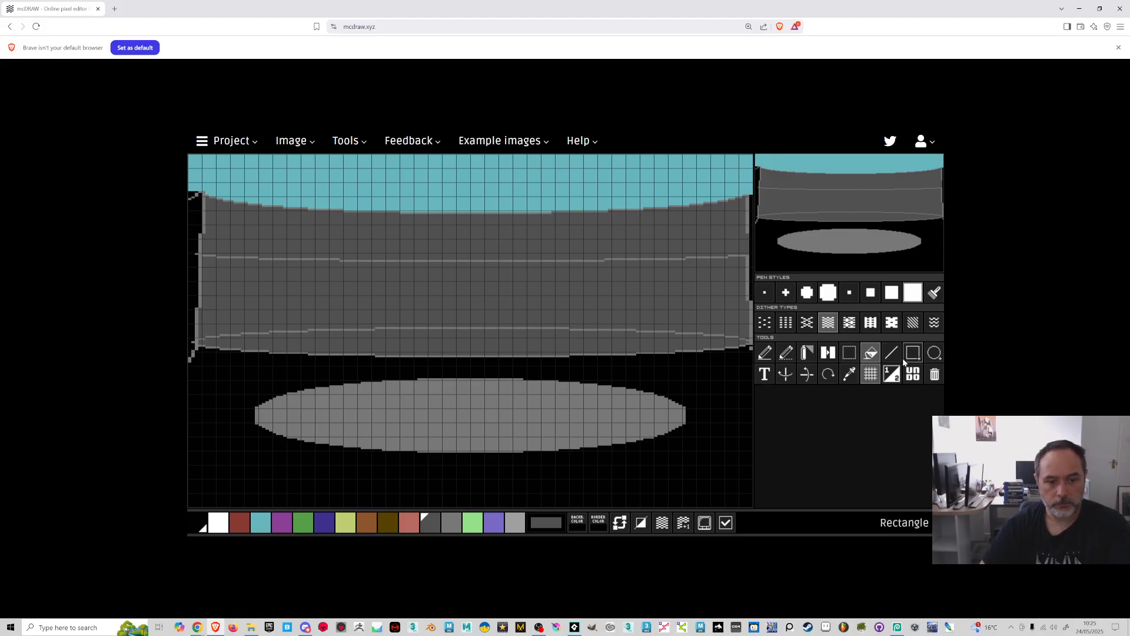
pyautogui.click(892, 374)
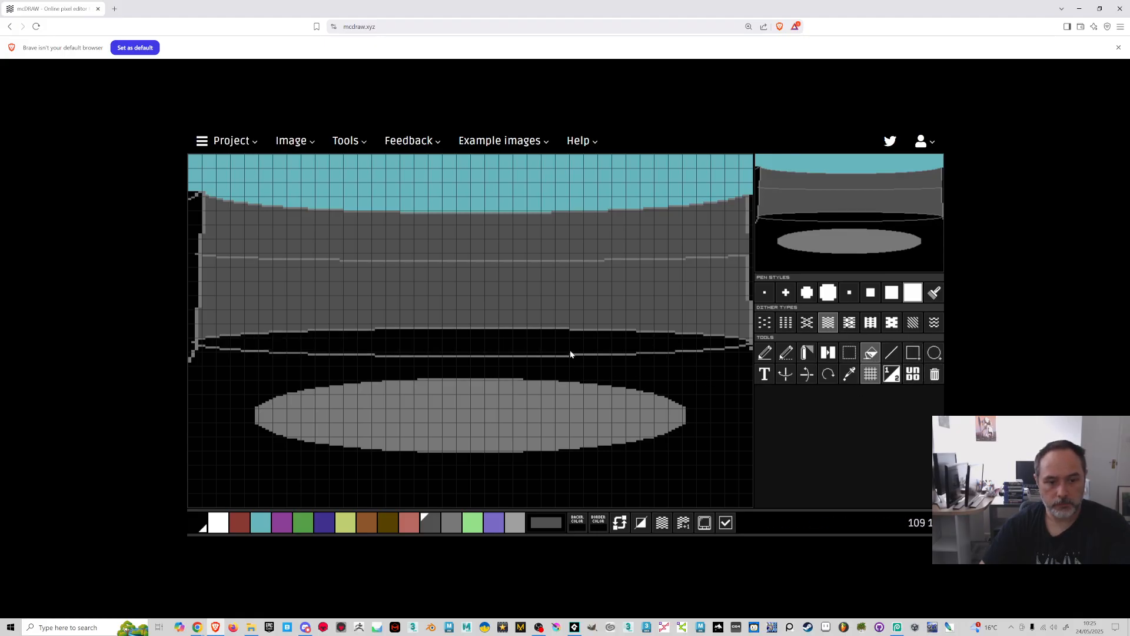
pyautogui.click(514, 346)
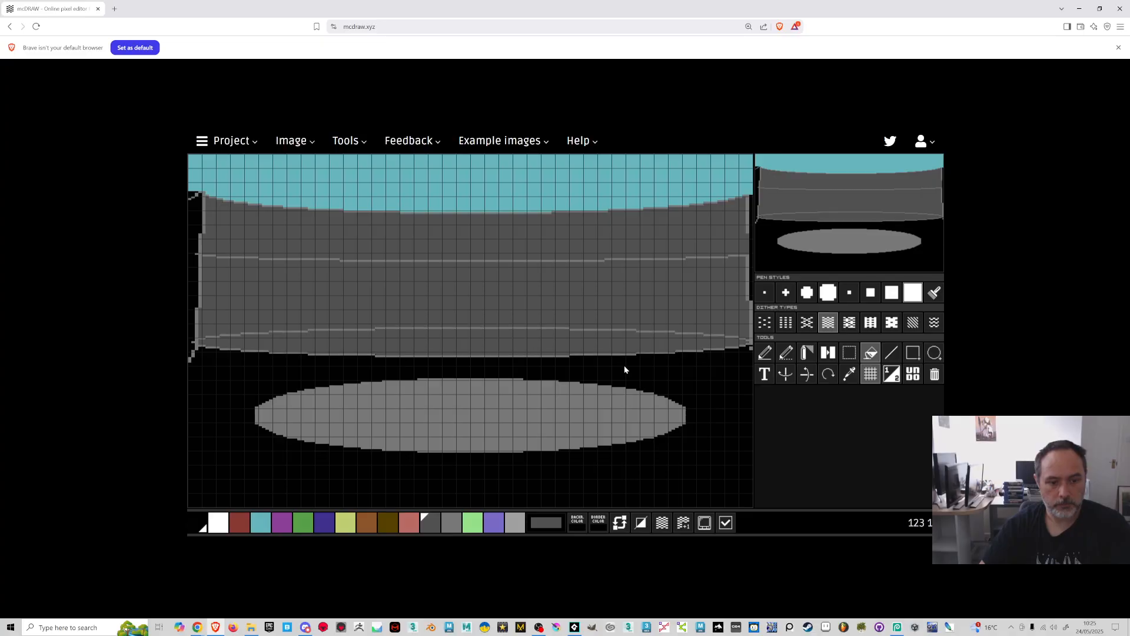
pyautogui.click(625, 370)
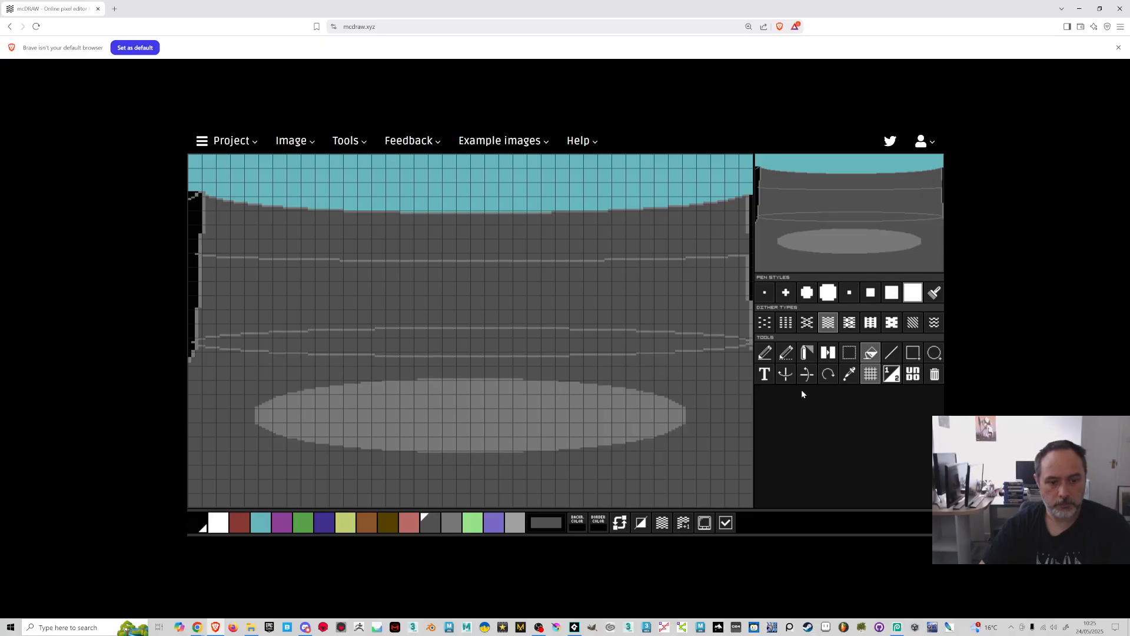
# Paint over the lower curve of the outlined ellipse with dark grey lines using the second-largest square pen
pyautogui.click(892, 352)
pyautogui.click(871, 292)
pyautogui.click(892, 293)
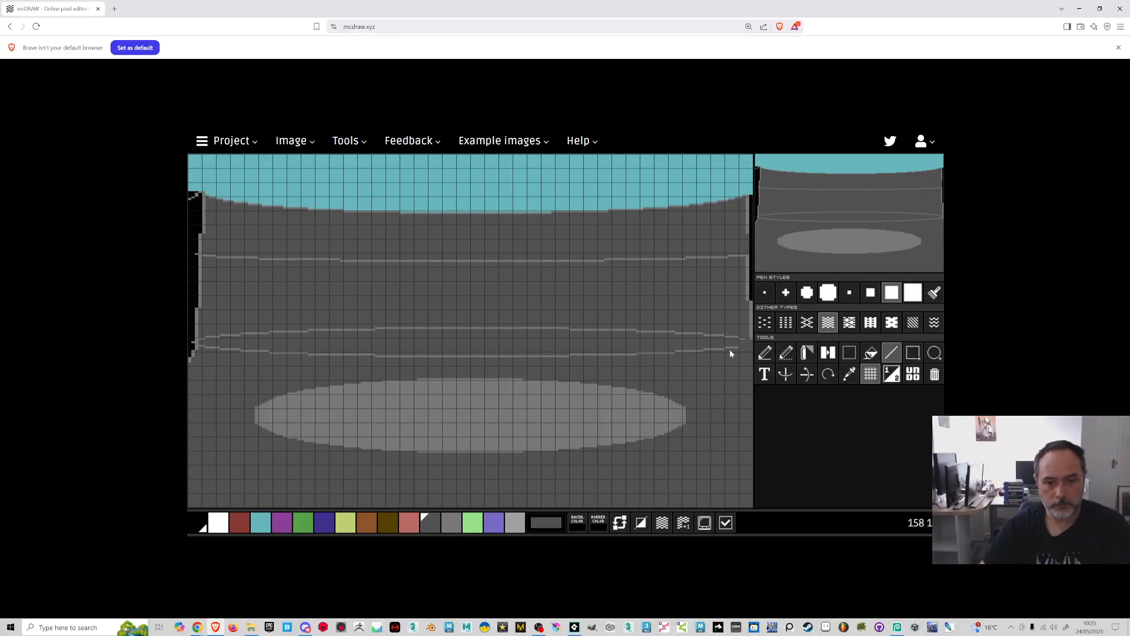
pyautogui.moveTo(740, 347); pyautogui.dragTo(265, 357)
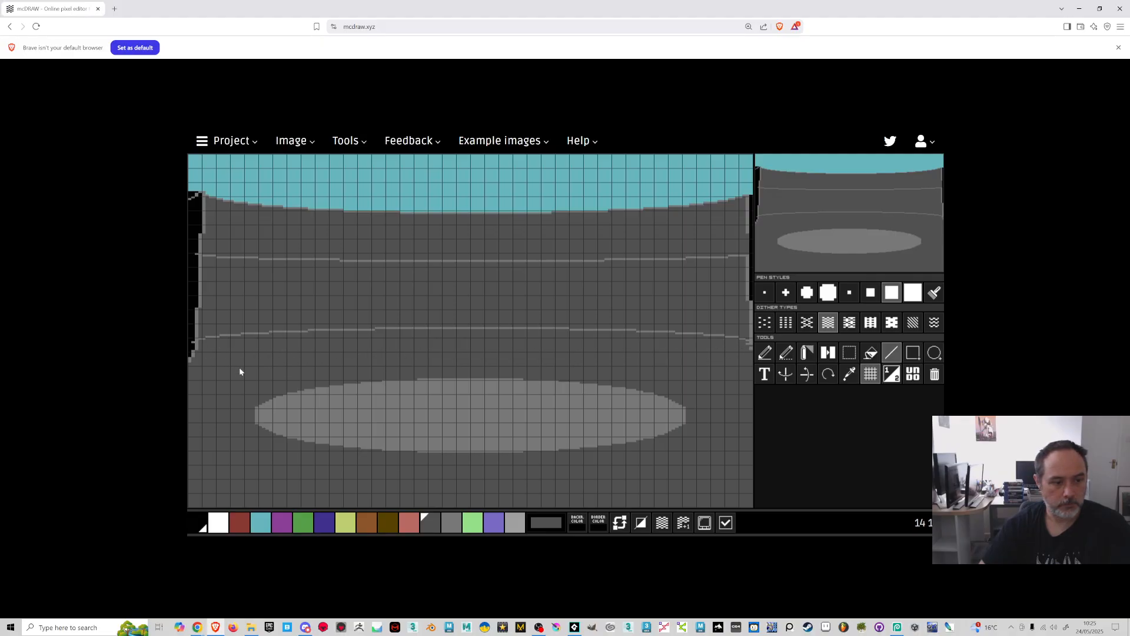
# Flood fill the black strips at both side edges of the wall with mid grey and hide the grid
pyautogui.click(871, 352)
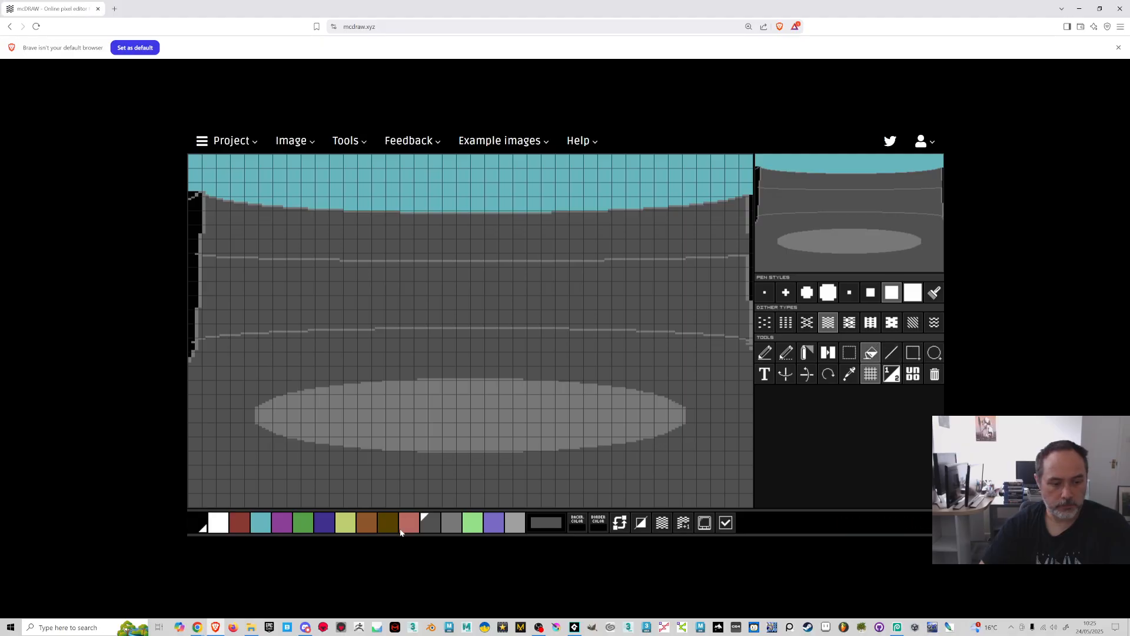
pyautogui.click(450, 523)
pyautogui.click(195, 303)
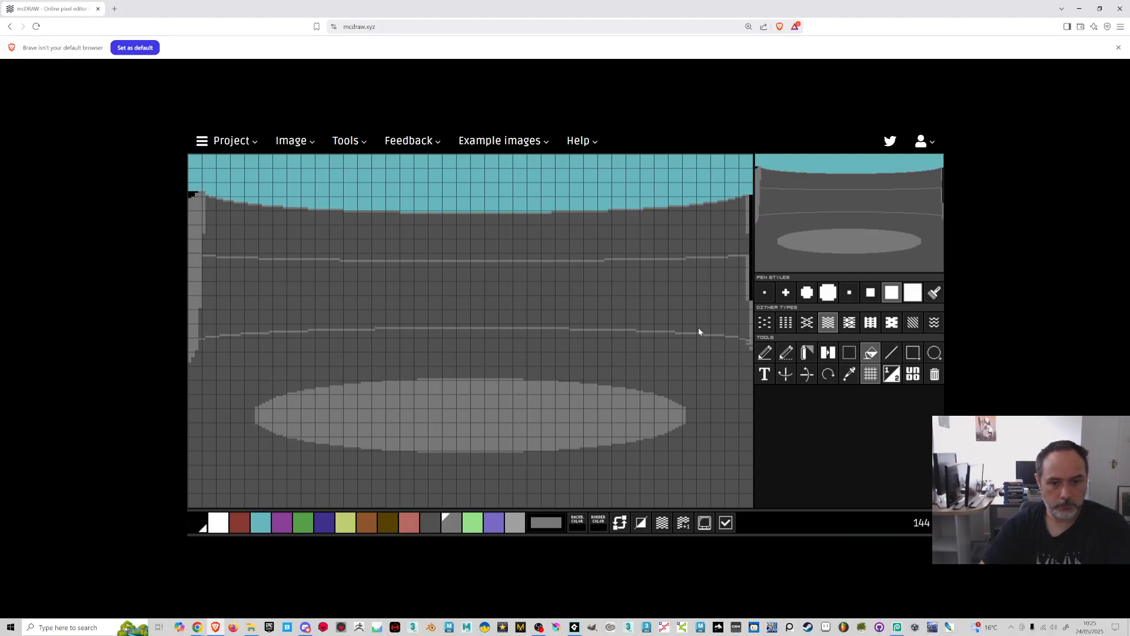
pyautogui.click(749, 274)
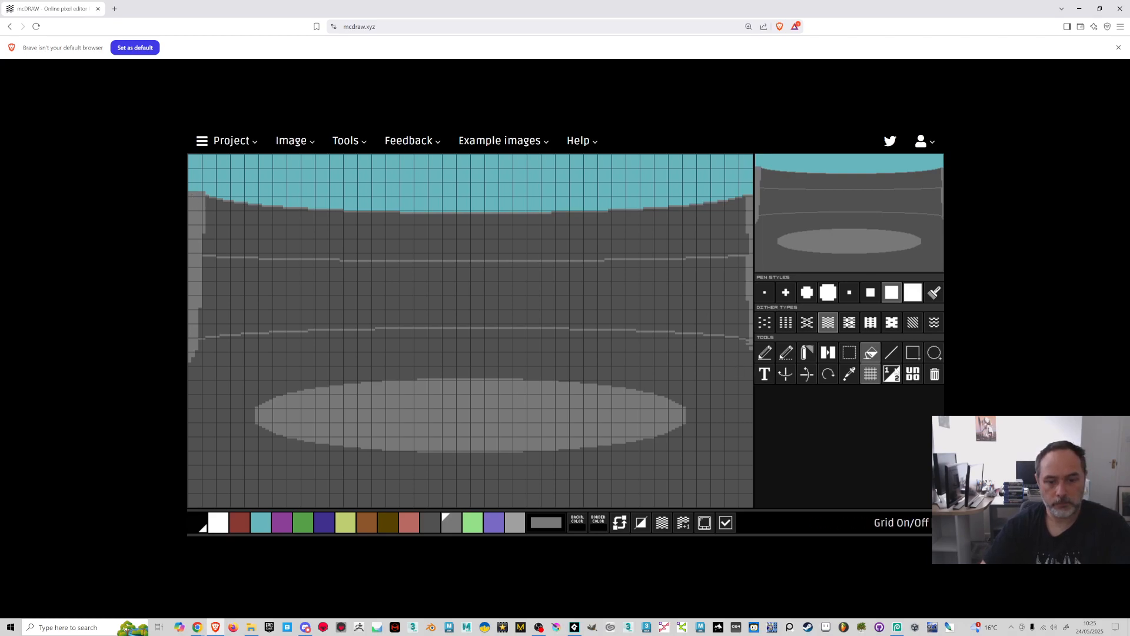
pyautogui.click(871, 374)
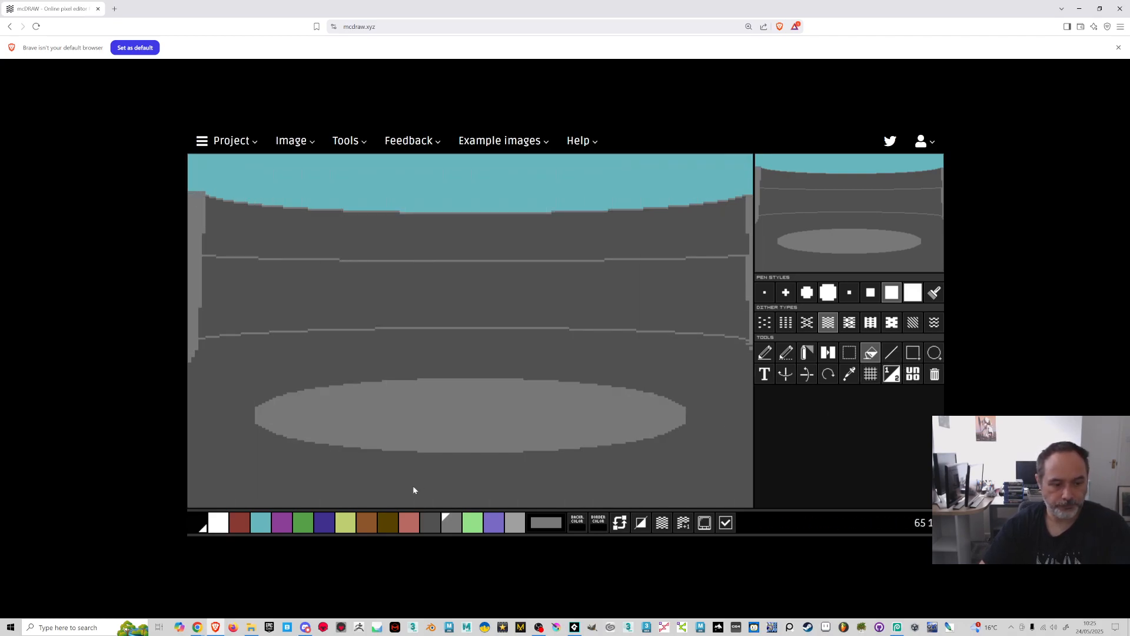
# Paint a mid grey dithered border around the floor ellipse freehand with the smaller round pen
pyautogui.click(807, 293)
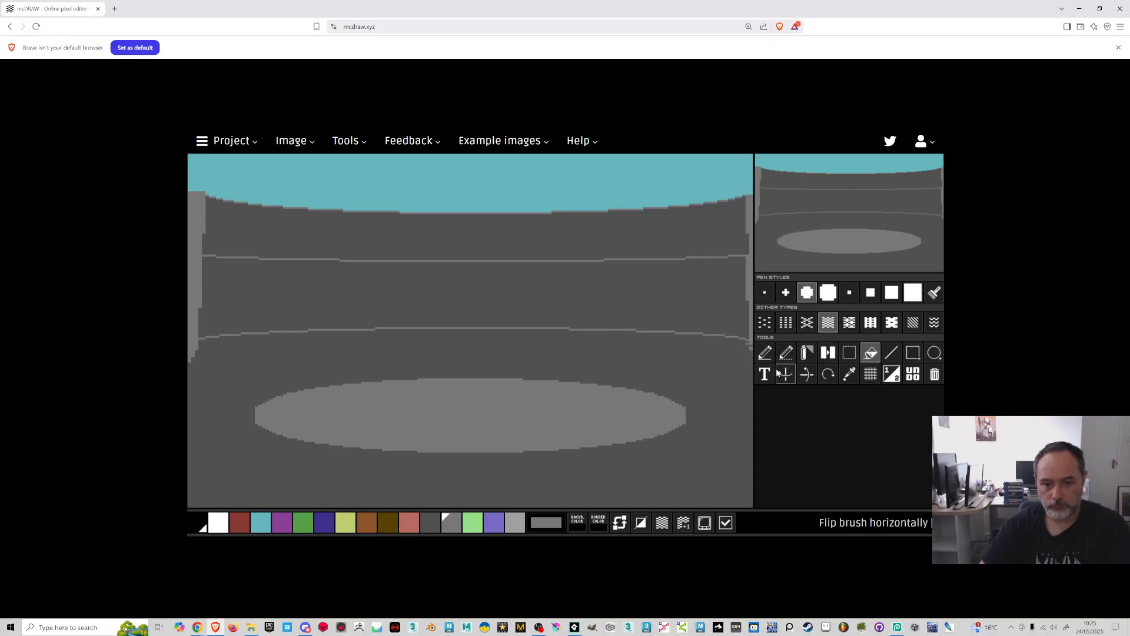
pyautogui.click(765, 352)
pyautogui.click(662, 523)
pyautogui.moveTo(615, 380)
pyautogui.mouseDown()
pyautogui.moveTo(278, 386)
pyautogui.moveTo(264, 392)
pyautogui.moveTo(281, 409)
pyautogui.moveTo(349, 442)
pyautogui.moveTo(248, 435)
pyautogui.moveTo(309, 452)
pyautogui.moveTo(598, 464)
pyautogui.moveTo(638, 435)
pyautogui.moveTo(648, 456)
pyautogui.moveTo(721, 427)
pyautogui.moveTo(609, 390)
pyautogui.mouseUp()
pyautogui.moveTo(543, 446)
pyautogui.mouseDown()
pyautogui.moveTo(317, 455)
pyautogui.moveTo(220, 448)
pyautogui.moveTo(261, 453)
pyautogui.moveTo(242, 407)
pyautogui.moveTo(373, 375)
pyautogui.moveTo(362, 374)
pyautogui.moveTo(638, 391)
pyautogui.mouseUp()
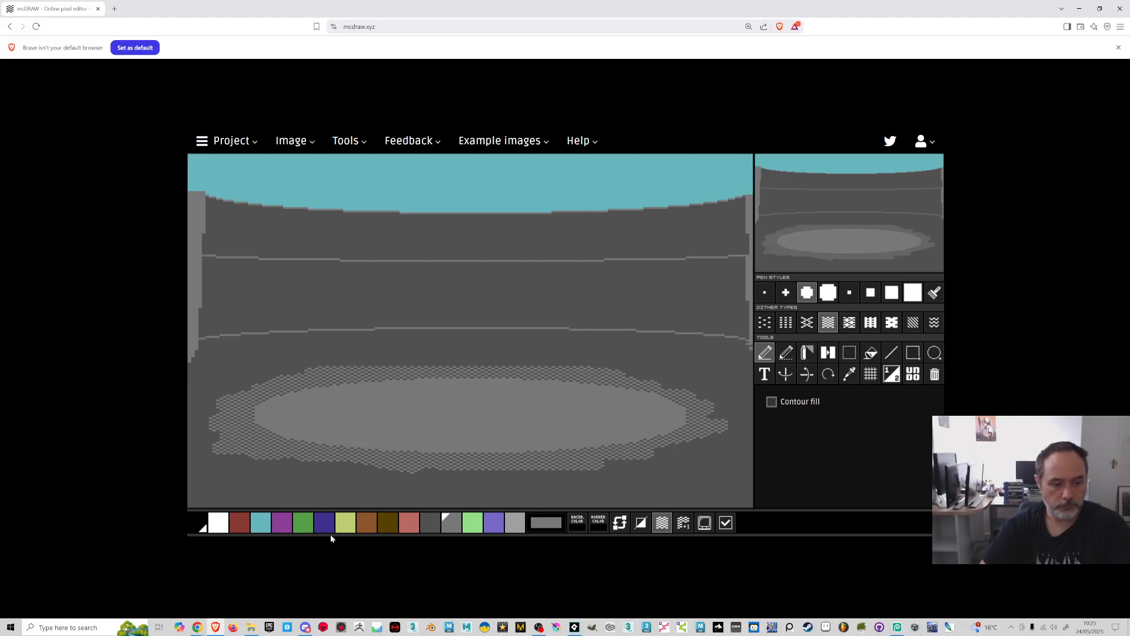
# Scatter mid grey dithered specks along the band above the middle wall line with a small square pen
pyautogui.click(433, 525)
pyautogui.click(451, 522)
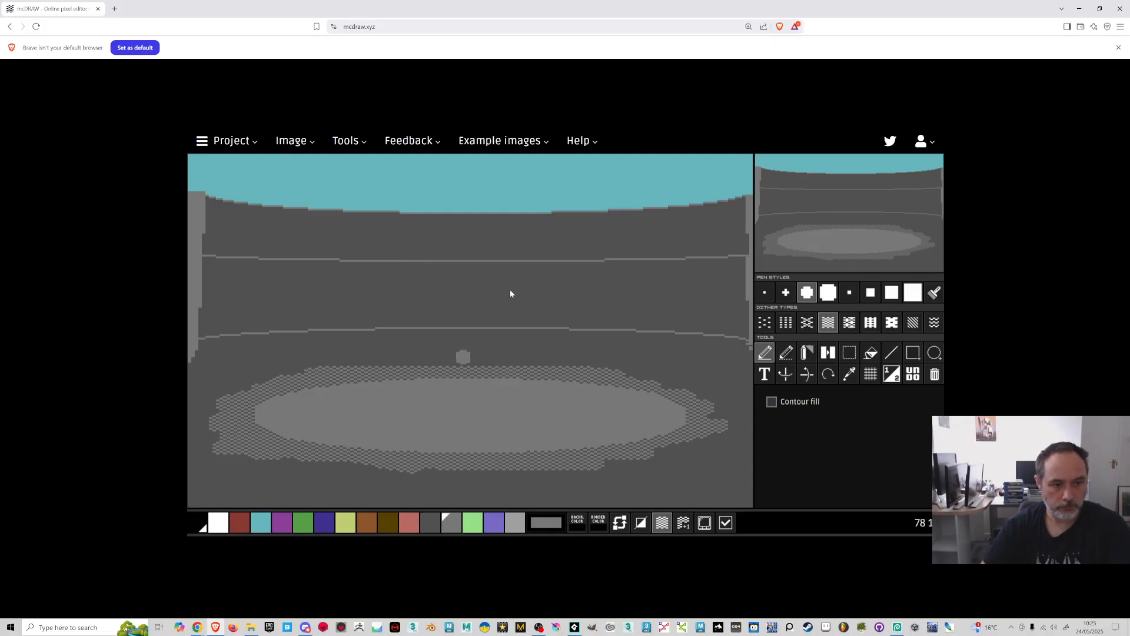
pyautogui.click(871, 292)
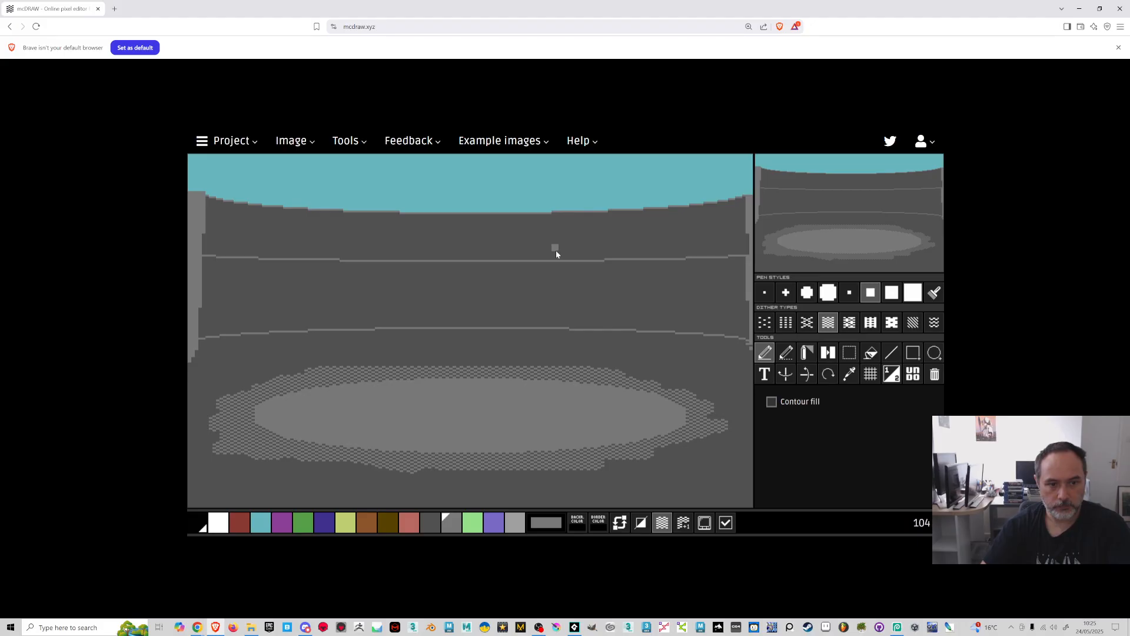
pyautogui.moveTo(586, 255); pyautogui.dragTo(614, 253)
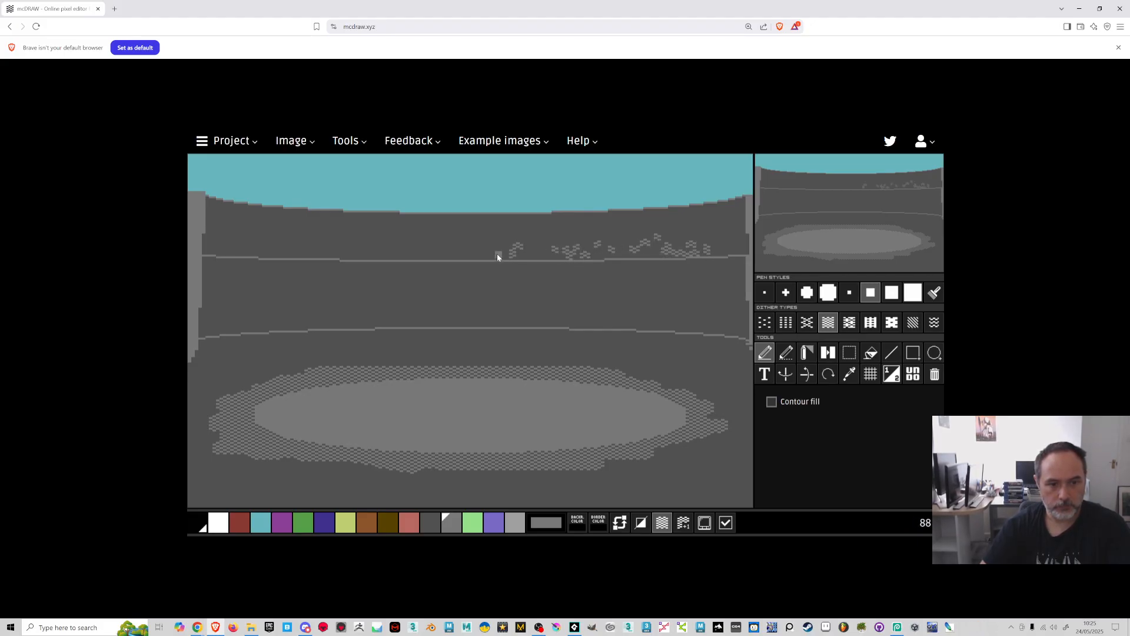
pyautogui.moveTo(280, 253); pyautogui.dragTo(211, 252)
# Turn dithering off and draw a thick mid grey curved line across the wall above the dithered specks
pyautogui.click(891, 352)
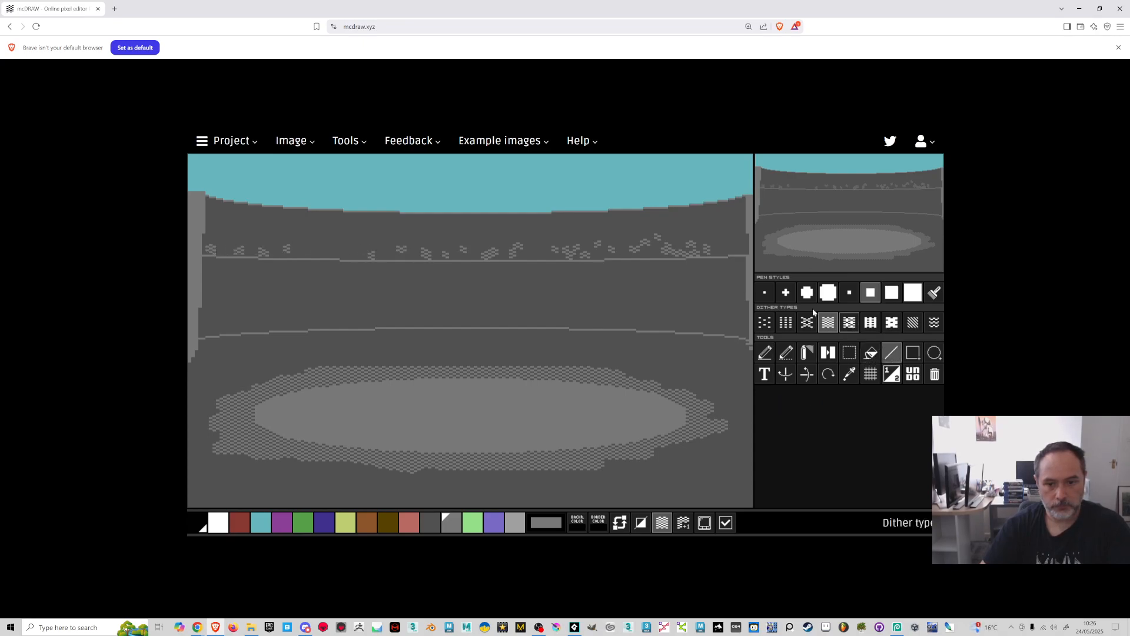
pyautogui.click(785, 293)
pyautogui.click(662, 522)
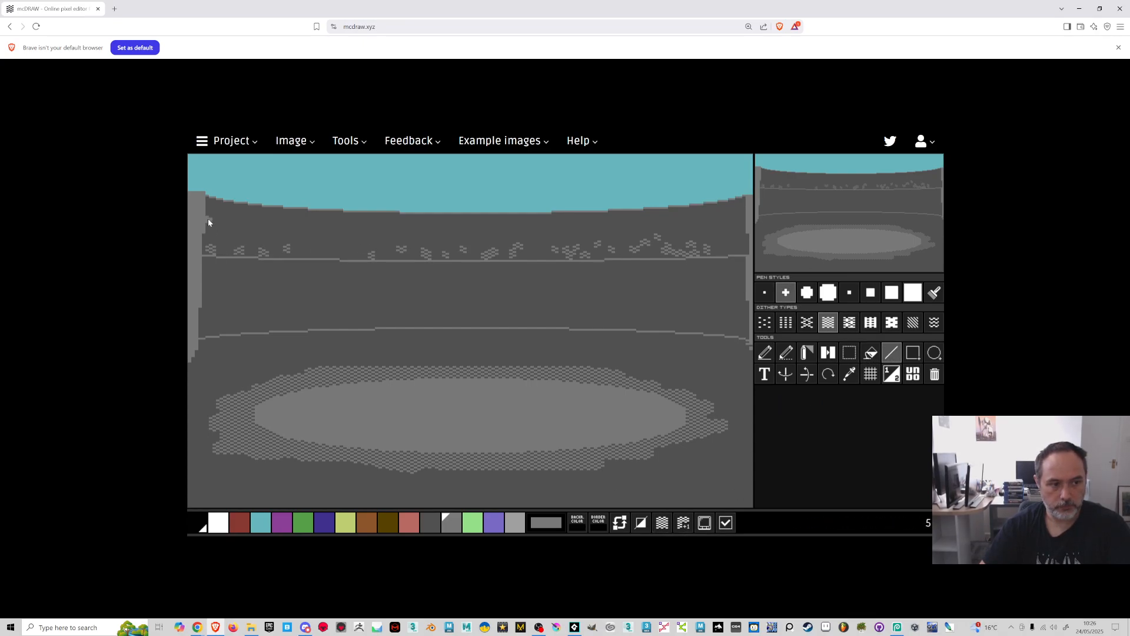
pyautogui.moveTo(207, 229); pyautogui.dragTo(382, 235)
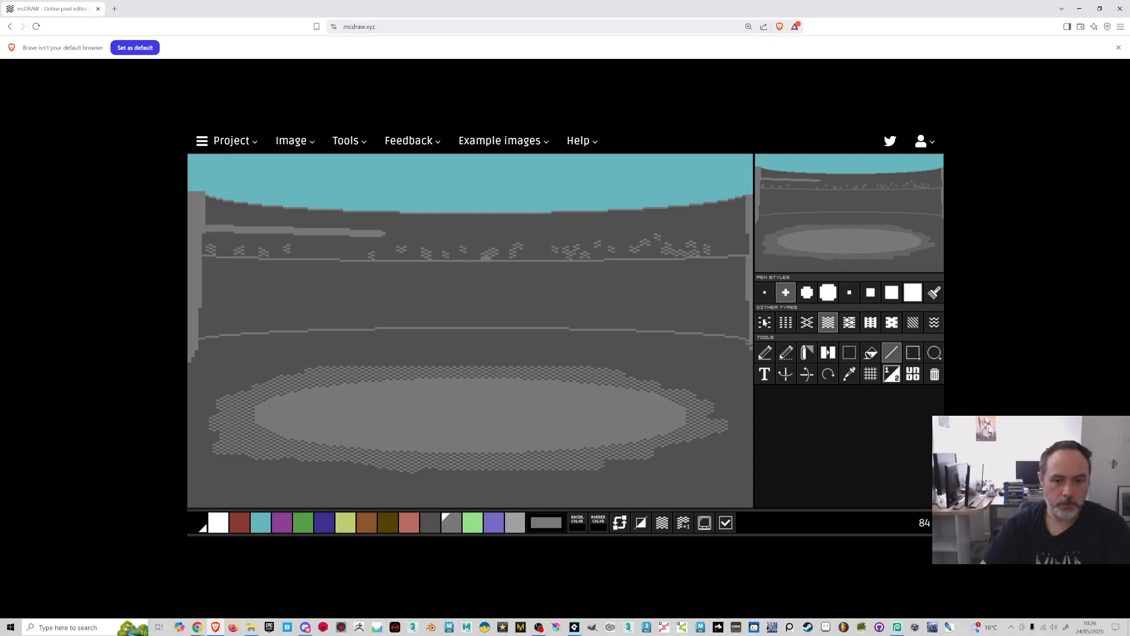
pyautogui.click(851, 296)
pyautogui.moveTo(384, 234); pyautogui.dragTo(719, 226)
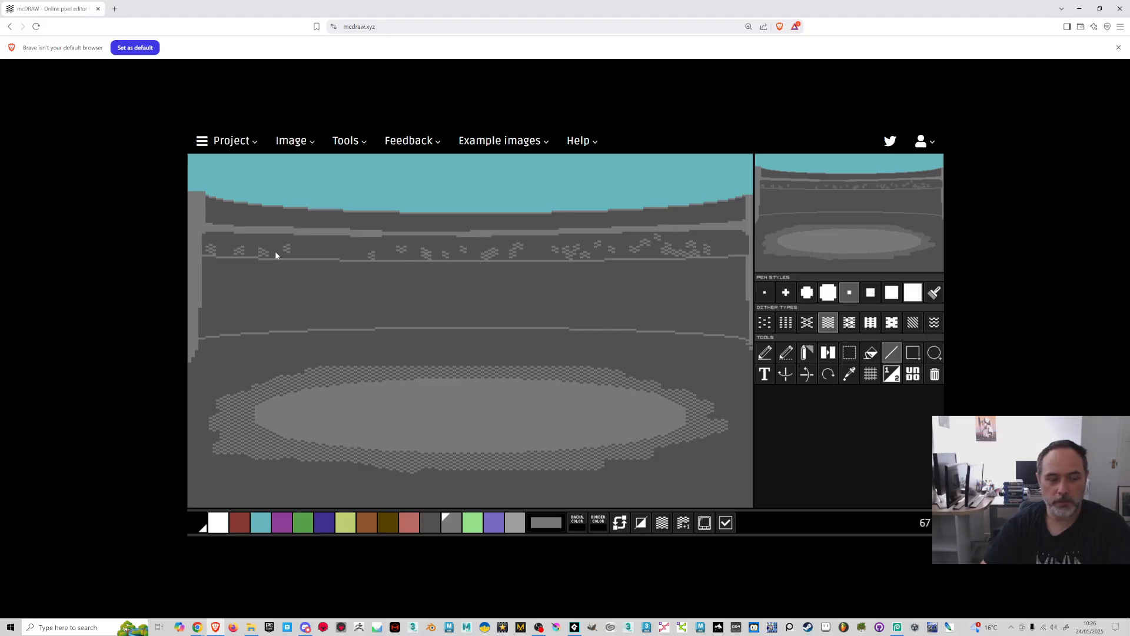
# Thicken the middle and lower wall curves with mid grey lines and add solid squares among the dithered specks
pyautogui.click(871, 292)
pyautogui.moveTo(337, 262); pyautogui.dragTo(748, 260)
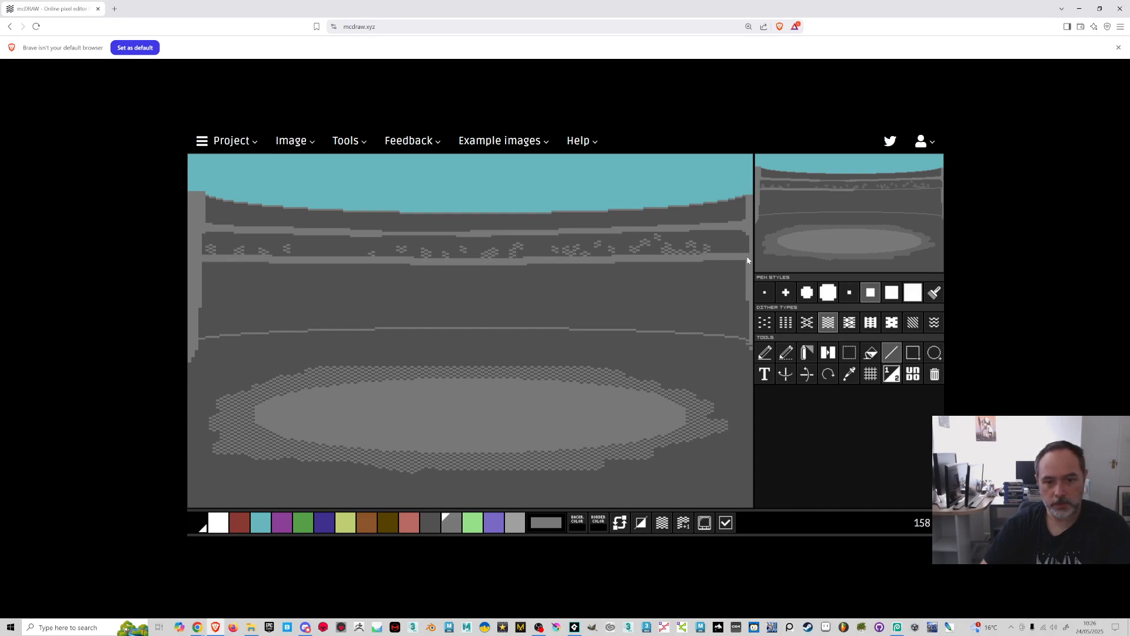
pyautogui.moveTo(748, 340)
pyautogui.mouseDown()
pyautogui.moveTo(532, 329)
pyautogui.moveTo(200, 335)
pyautogui.mouseUp()
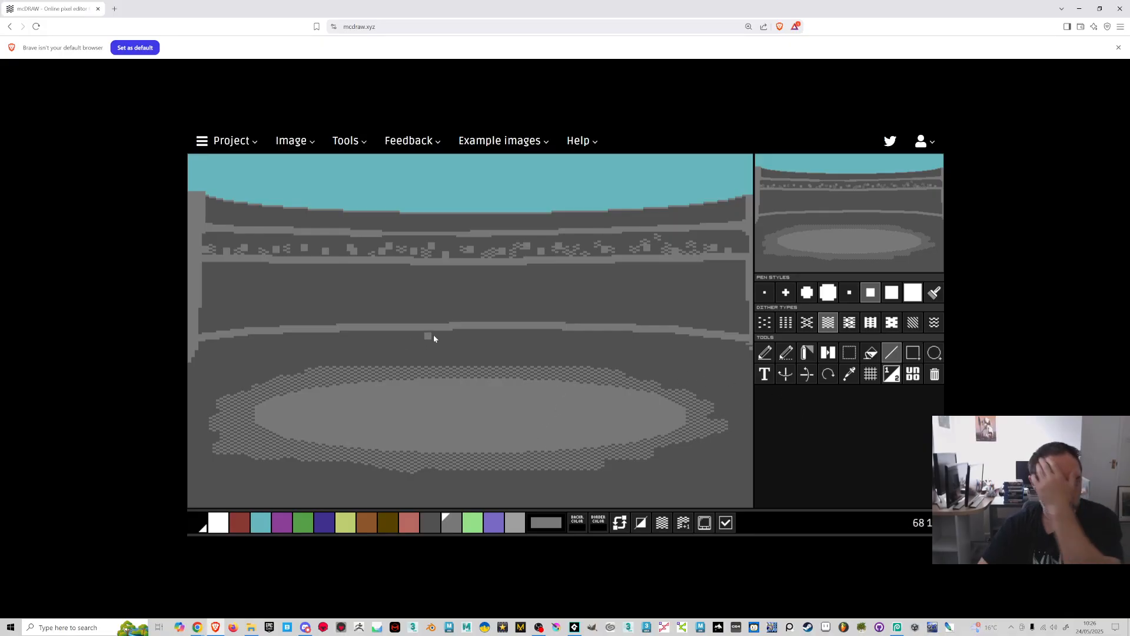
# Export the picture as a PNG file named "untitled (2)" to the Desktop
pyautogui.click(288, 141)
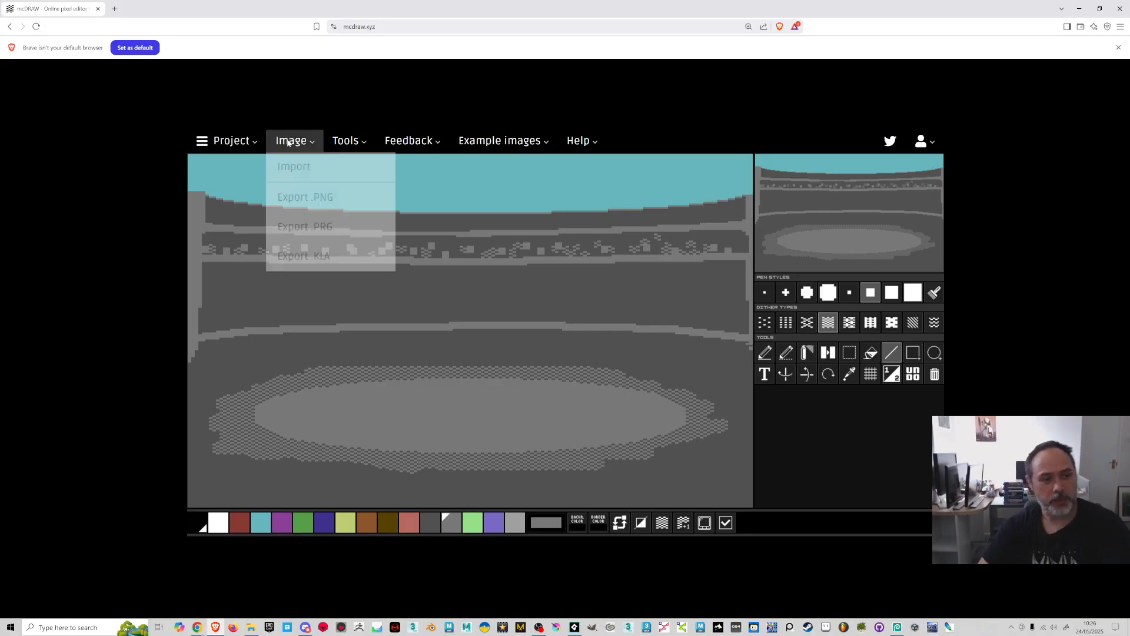
pyautogui.click(305, 197)
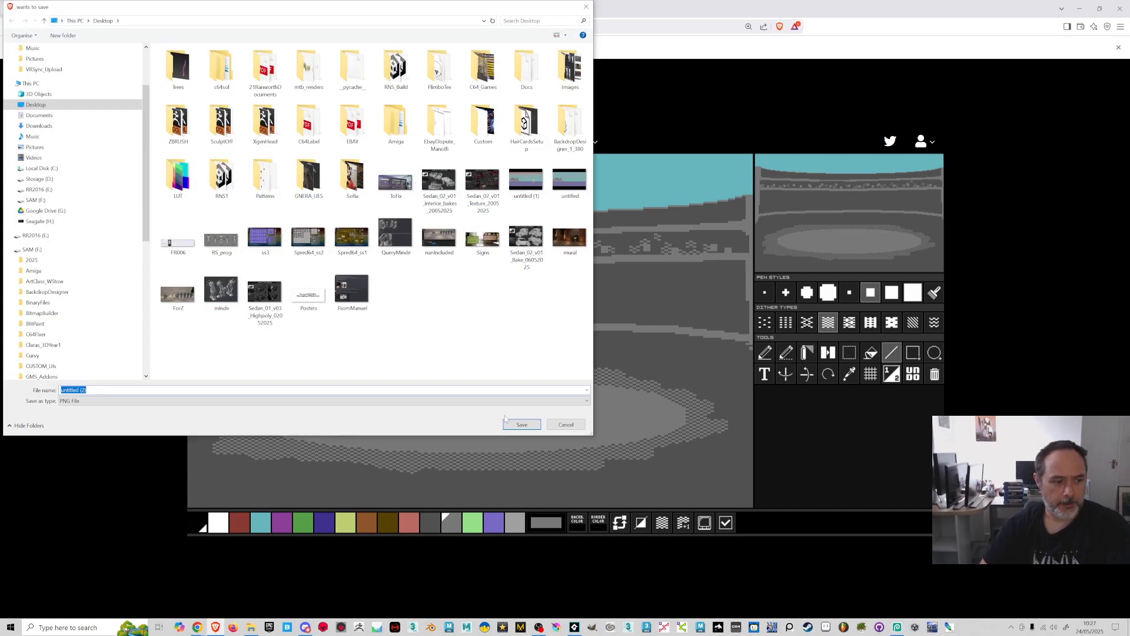
pyautogui.click(522, 424)
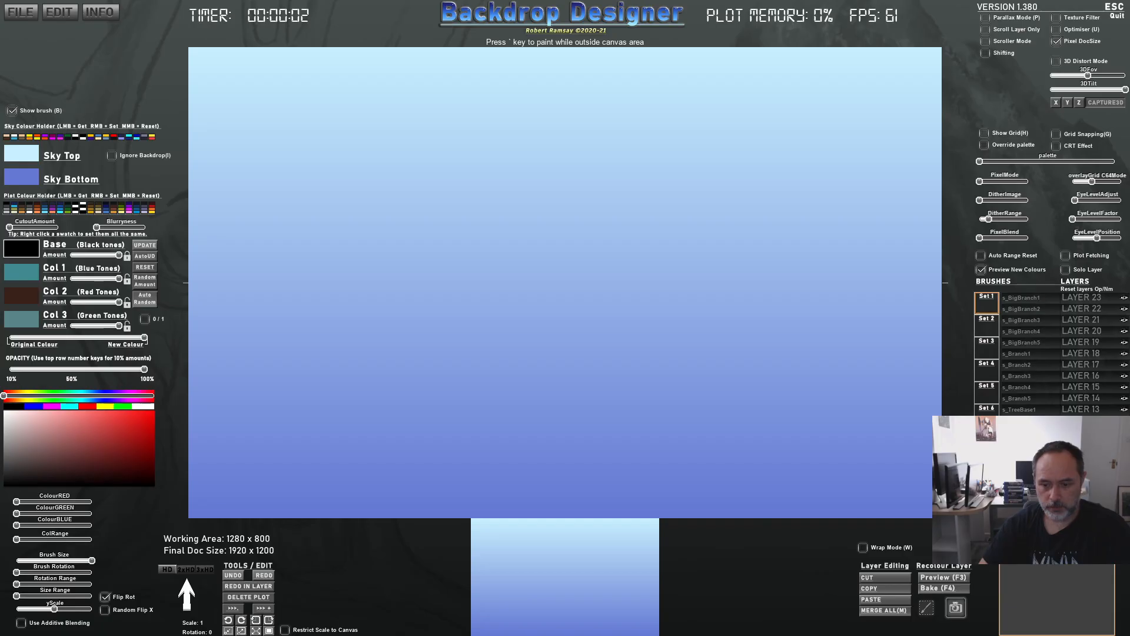
# Import the "untitled (2)" image from the Desktop as a brush, keeping that name, and fill the whole canvas with it
pyautogui.click(1027, 304)
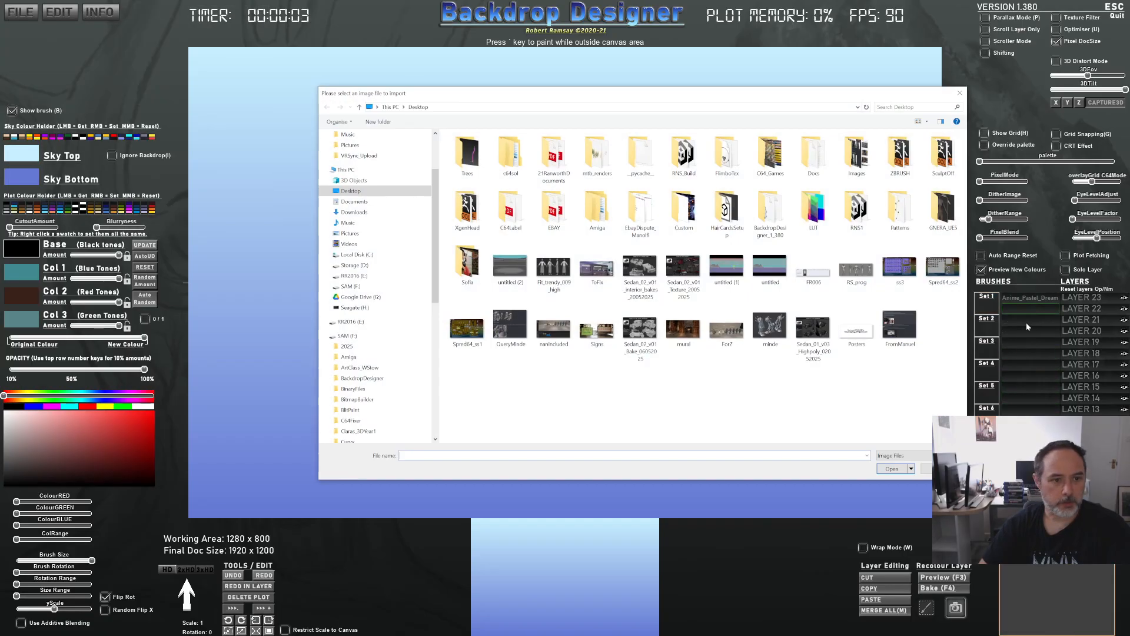
pyautogui.click(354, 212)
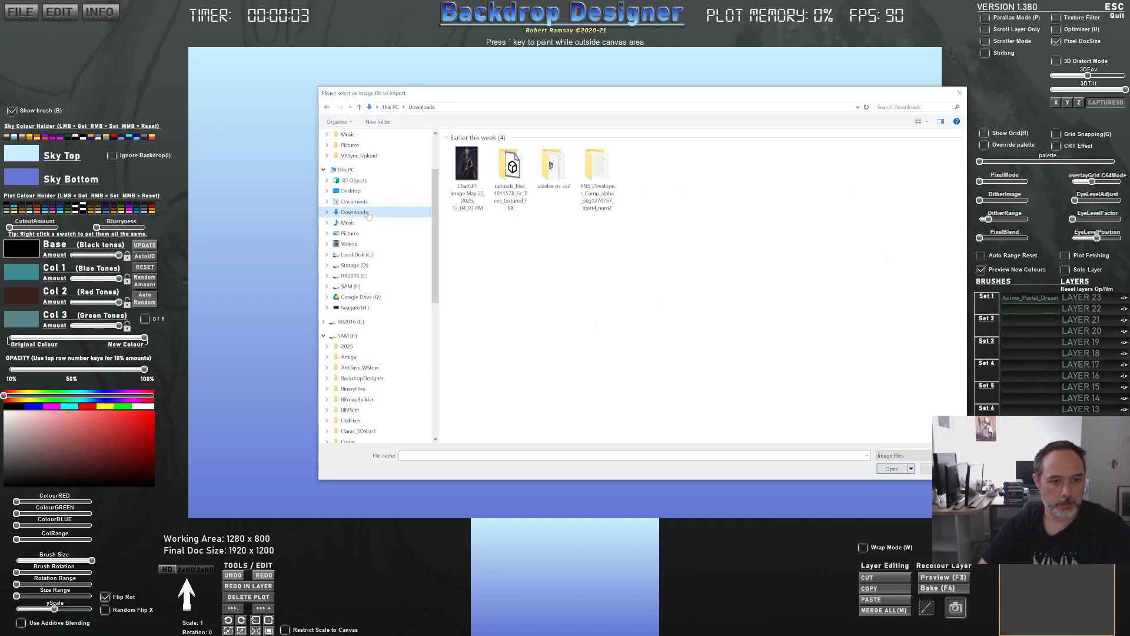
pyautogui.click(351, 191)
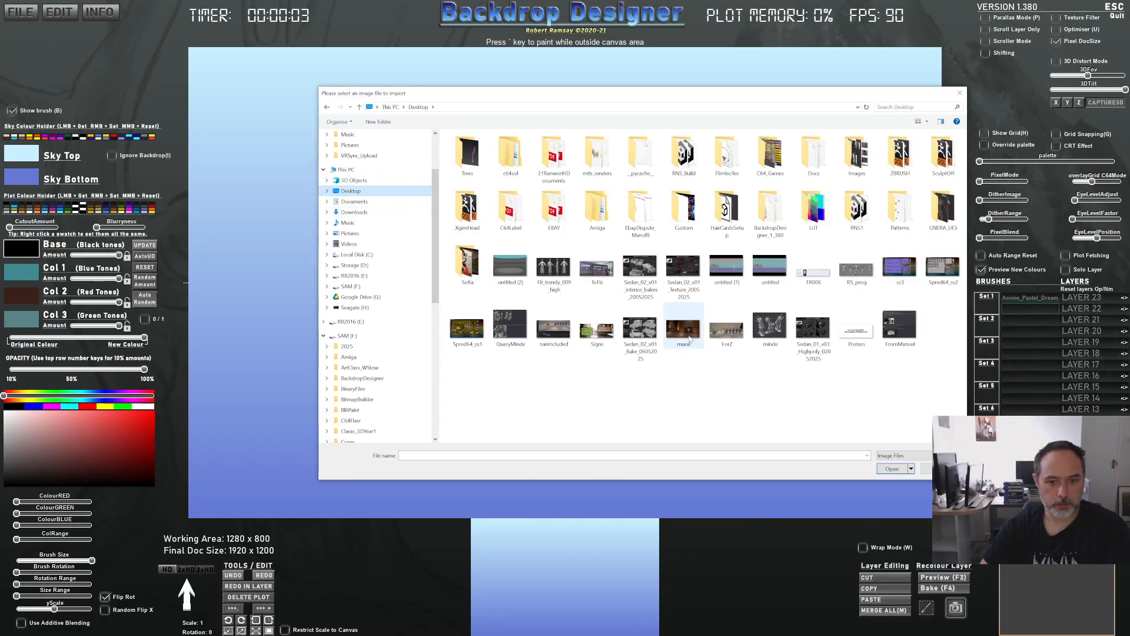
pyautogui.doubleClick(506, 268)
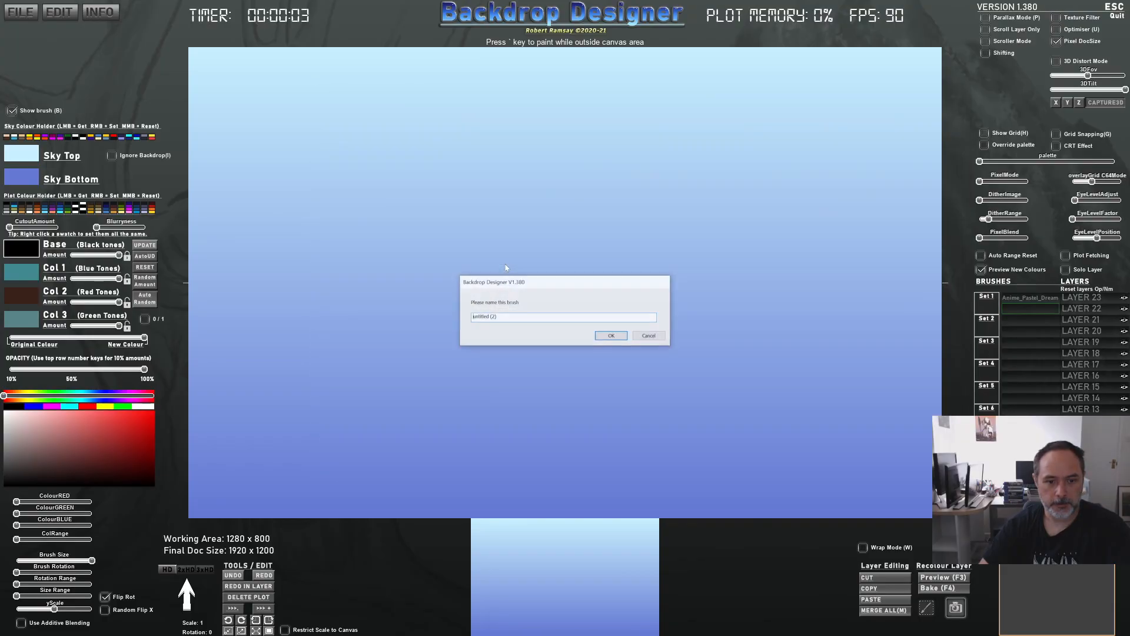
pyautogui.click(611, 335)
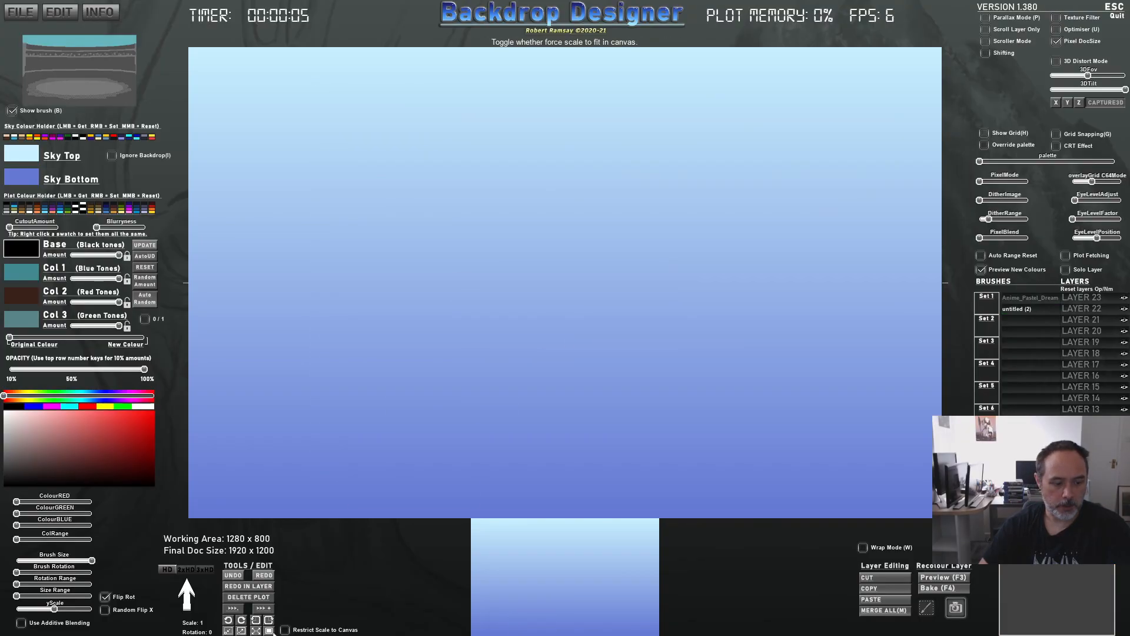
pyautogui.click(269, 631)
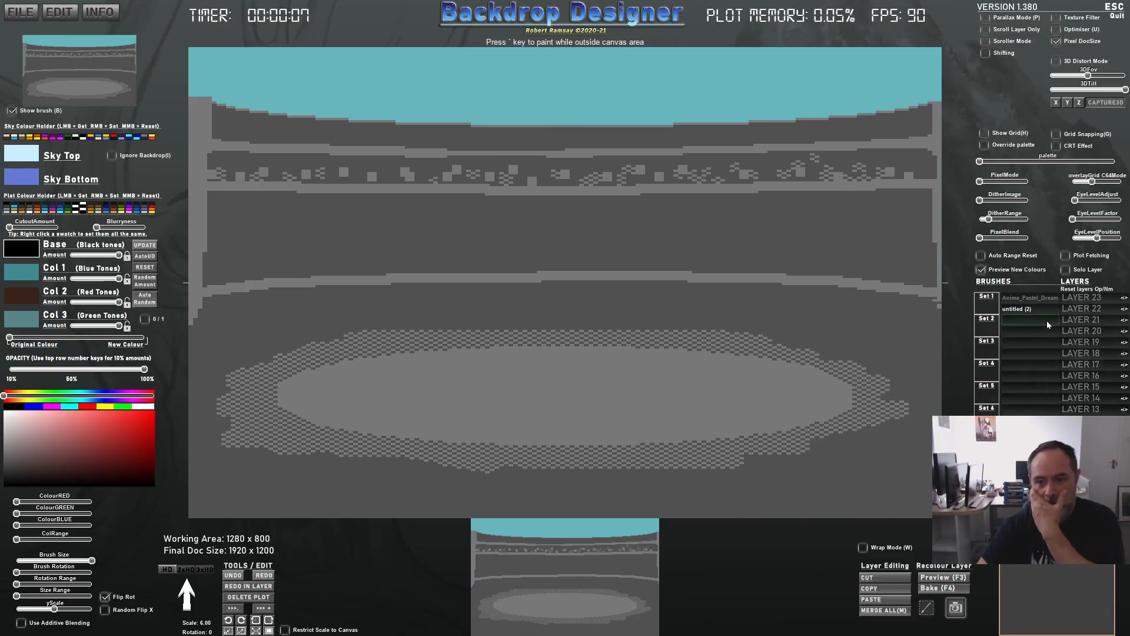
pyautogui.click(1046, 321)
pyautogui.click(948, 468)
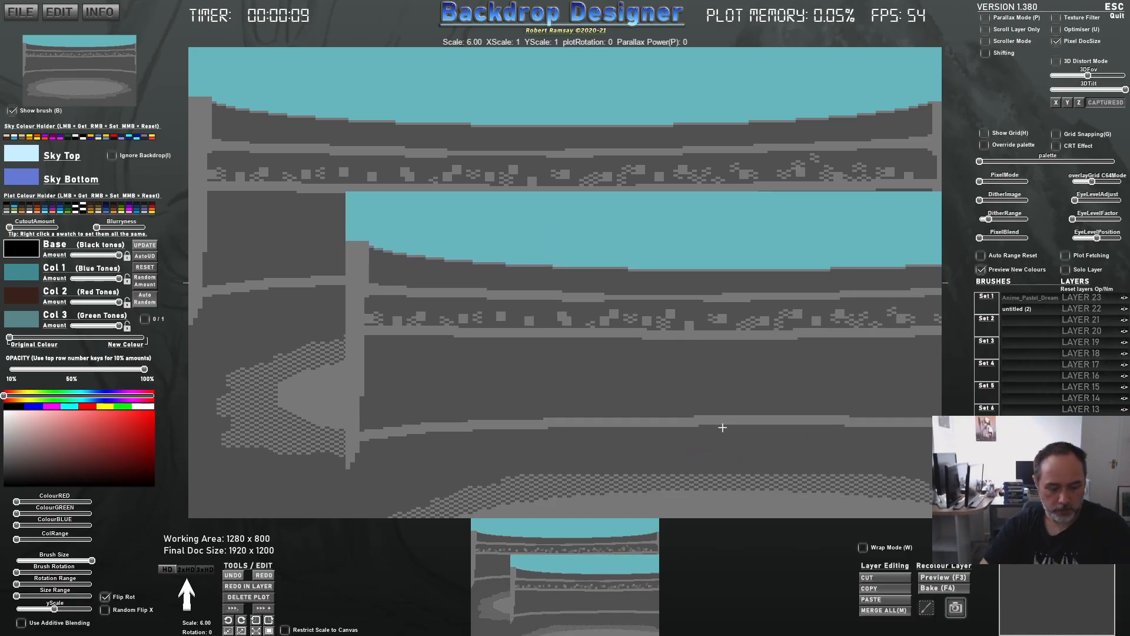
pyautogui.press('b')
# Switch to Photopea and delete CompExport_2410842_FID0.png and CompExport_2410953_FID1.png from the Exported folder while choosing a file to open
pyautogui.hotkey('alt', 'Tab')
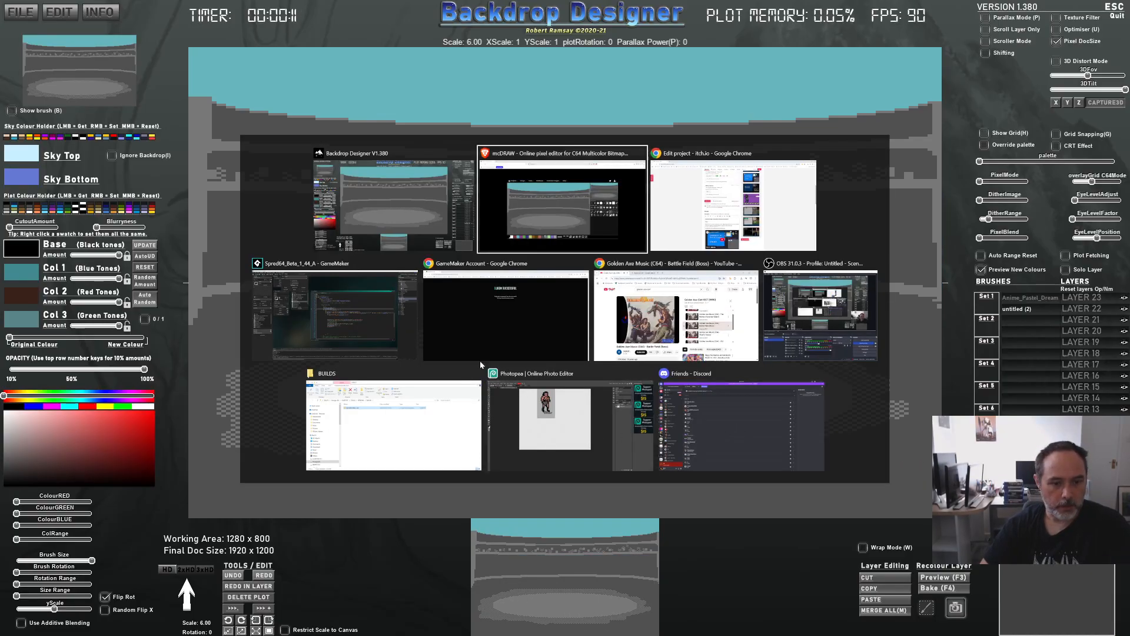
pyautogui.click(549, 426)
pyautogui.click(10, 21)
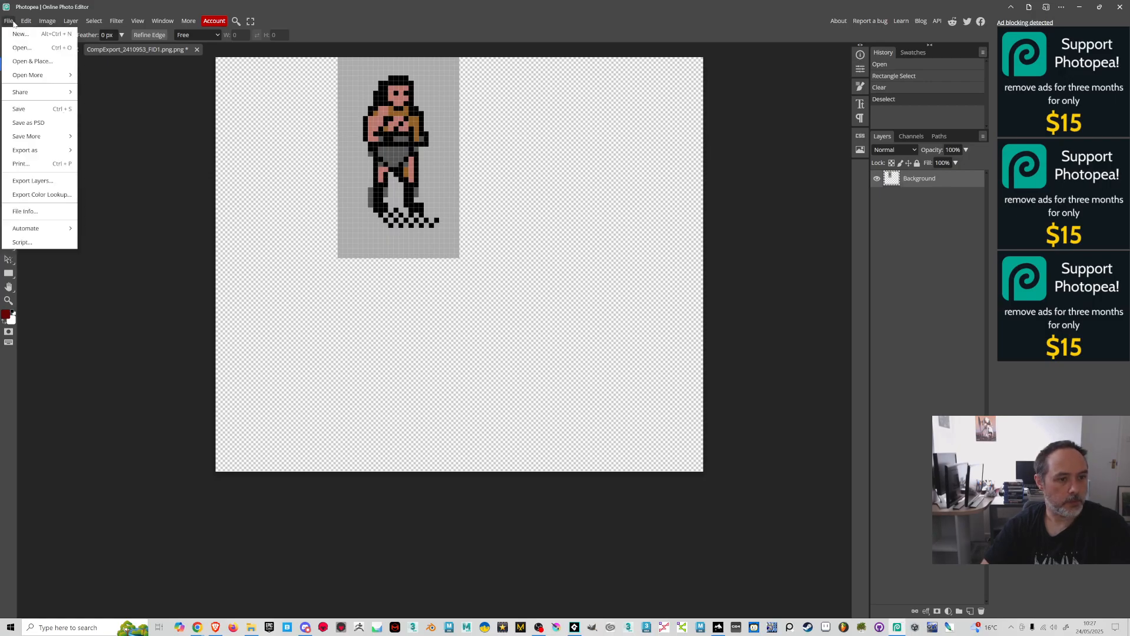
pyautogui.click(22, 47)
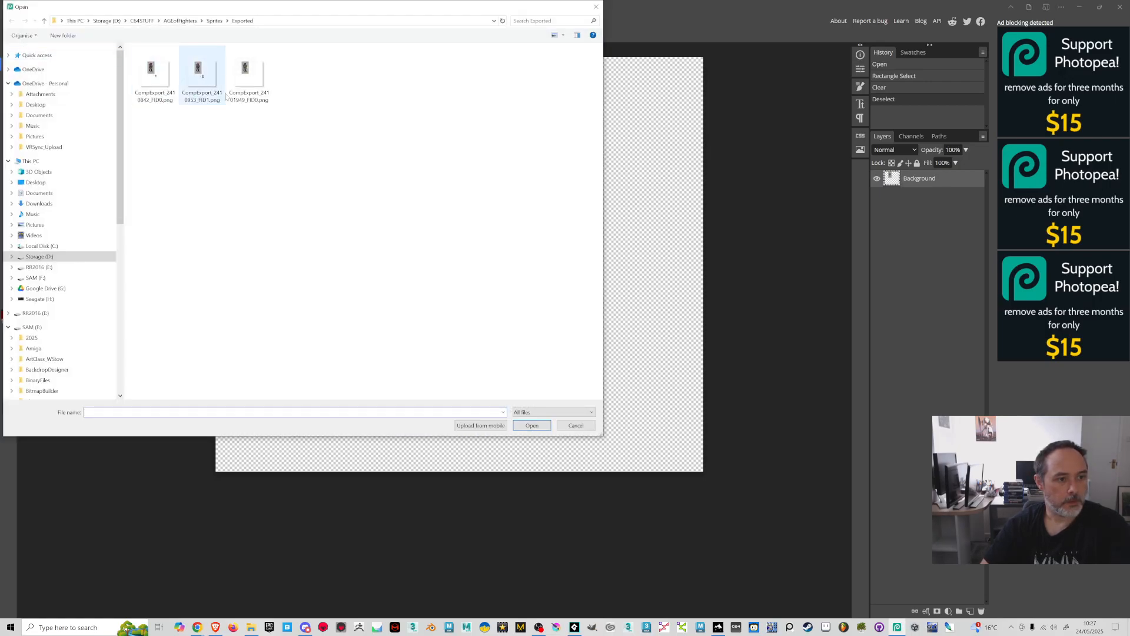
pyautogui.click(204, 79)
pyautogui.keyDown('ctrl'); pyautogui.click(151, 85); pyautogui.keyUp('ctrl')
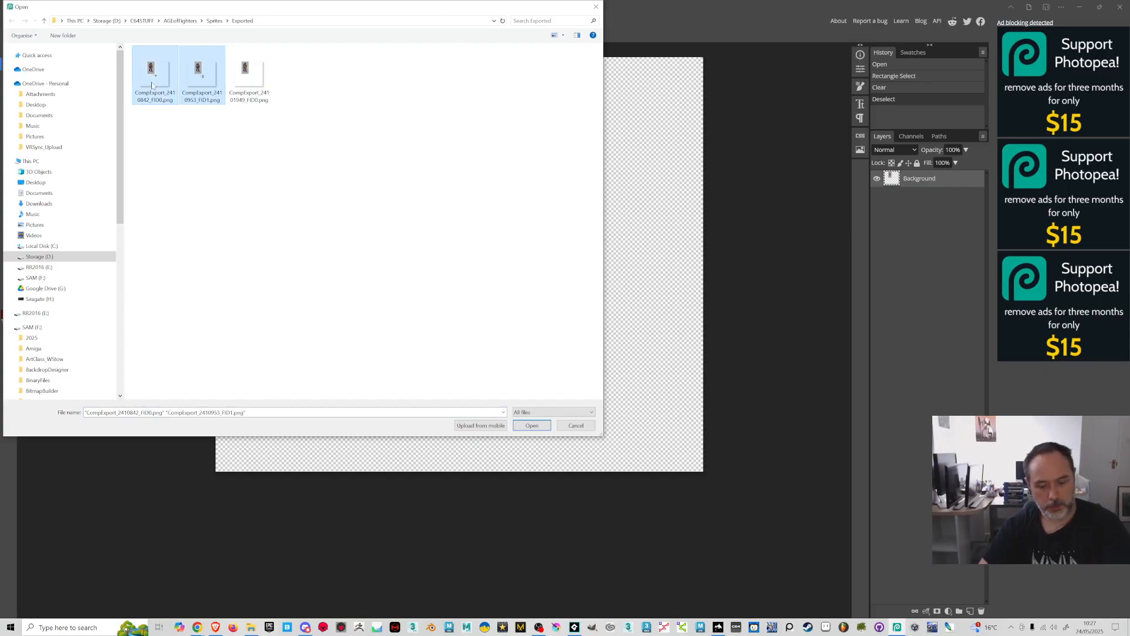
pyautogui.press('Delete')
# Open CompExport_24101949_FID0.png and clear the background around the fighter sprite using the Magic Wand
pyautogui.doubleClick(156, 73)
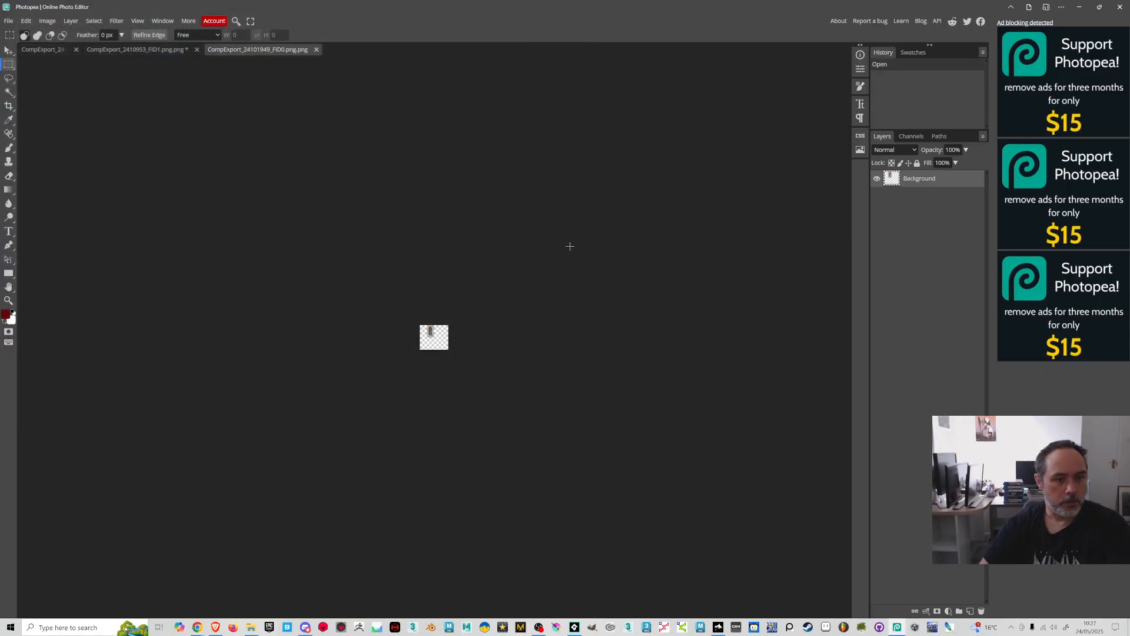
pyautogui.hotkey('ctrl', '0')
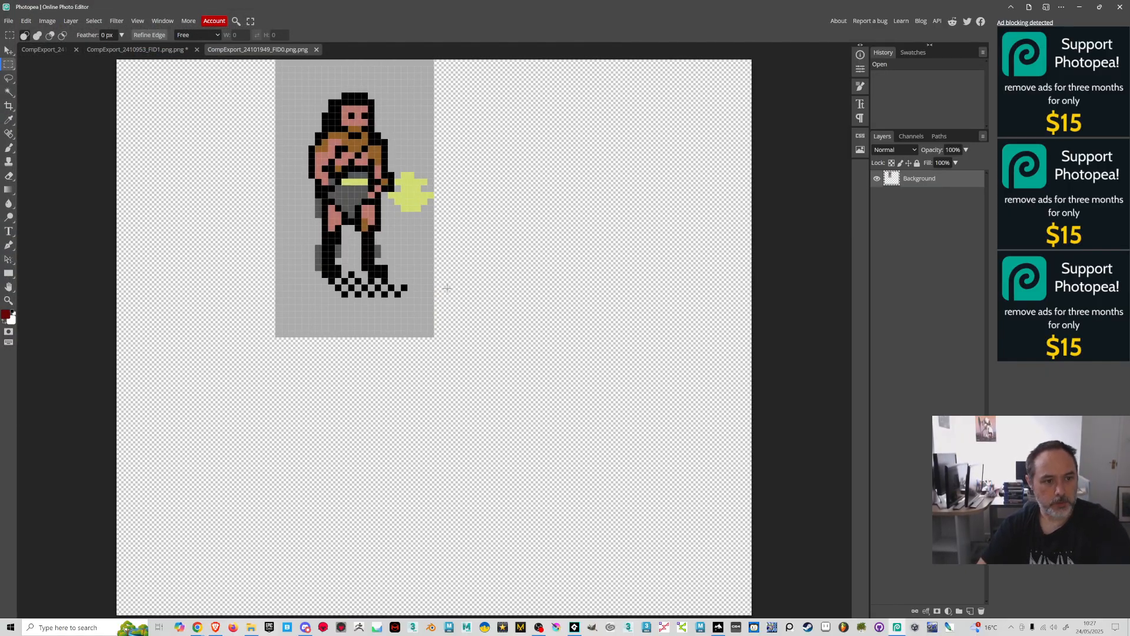
pyautogui.click(9, 91)
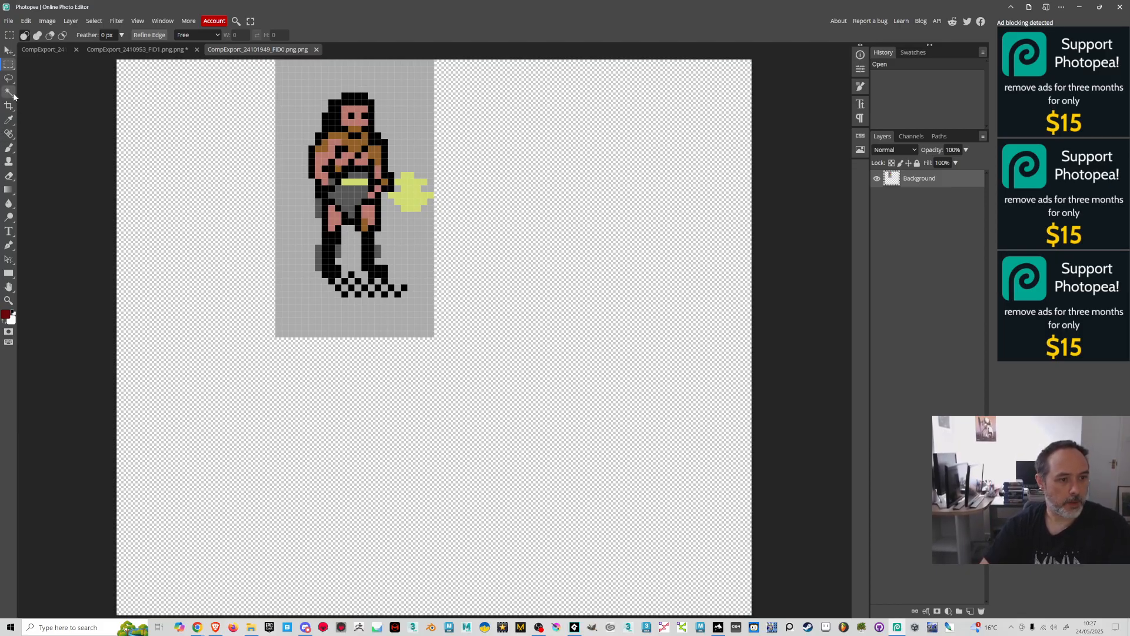
pyautogui.click(468, 305)
pyautogui.press('Delete')
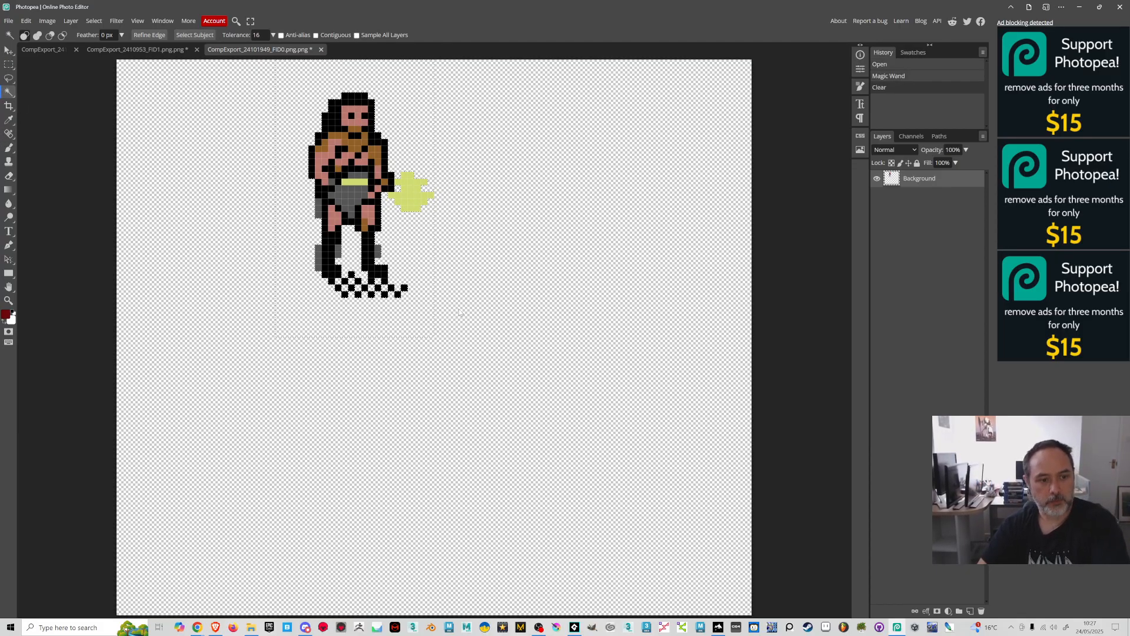
pyautogui.hotkey('ctrl', 'd')
# Crop the canvas to a rectangle of about 26 by 37 px around the fighter sprite
pyautogui.scroll(-1, 397, 294)
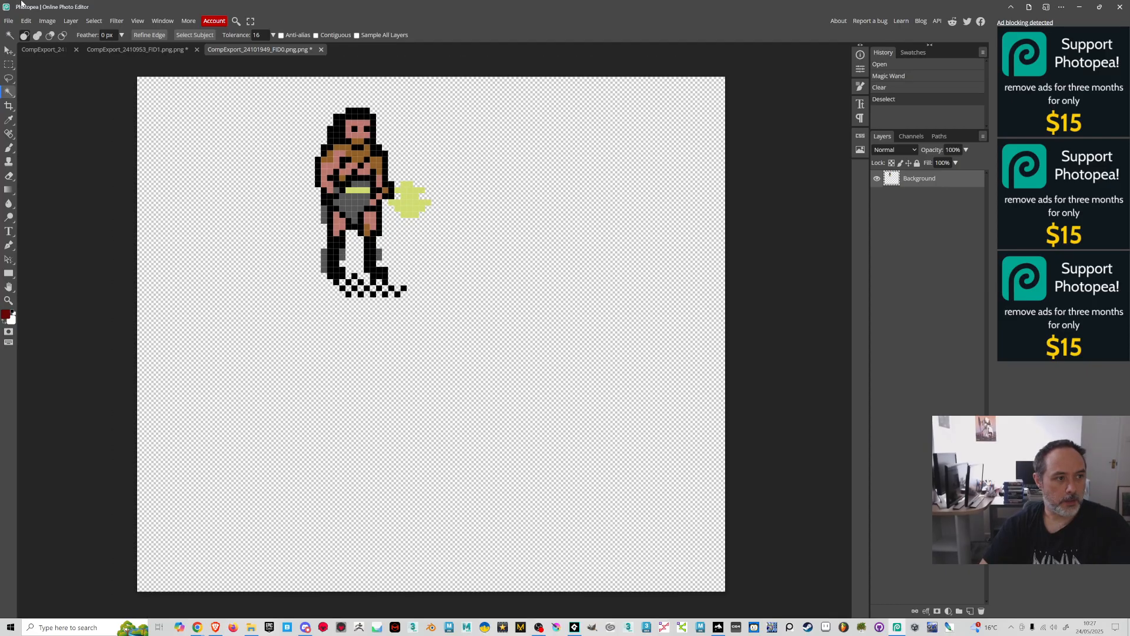
pyautogui.press('m')
pyautogui.moveTo(284, 89); pyautogui.dragTo(443, 316)
pyautogui.click(49, 21)
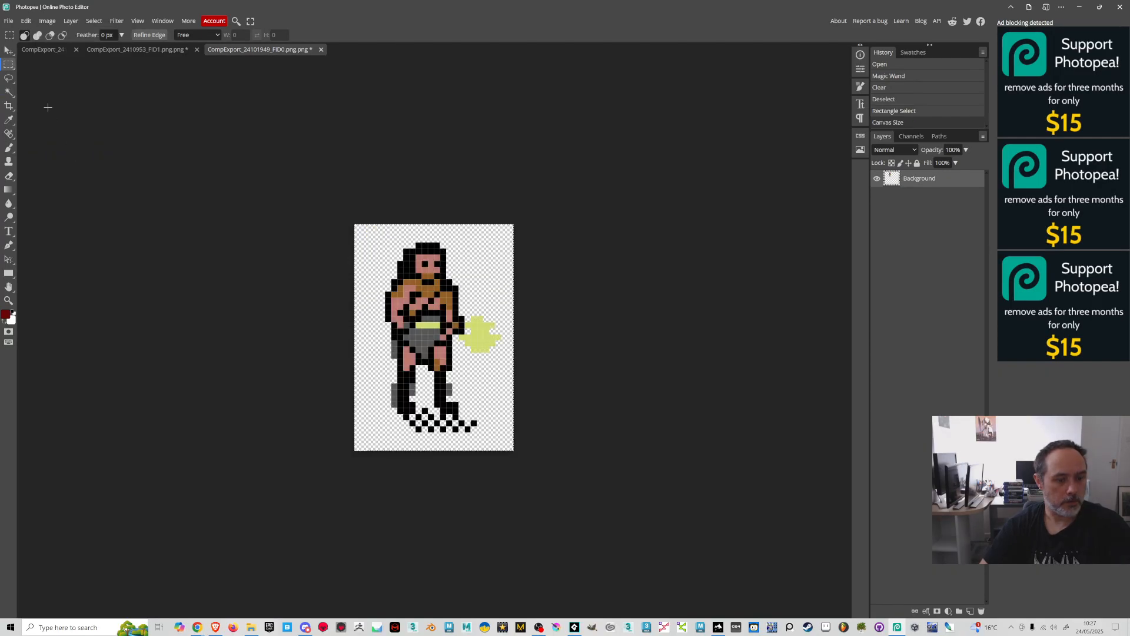
# Export the cropped fighter sprite as a PNG named "AOF_1"
pyautogui.click(9, 21)
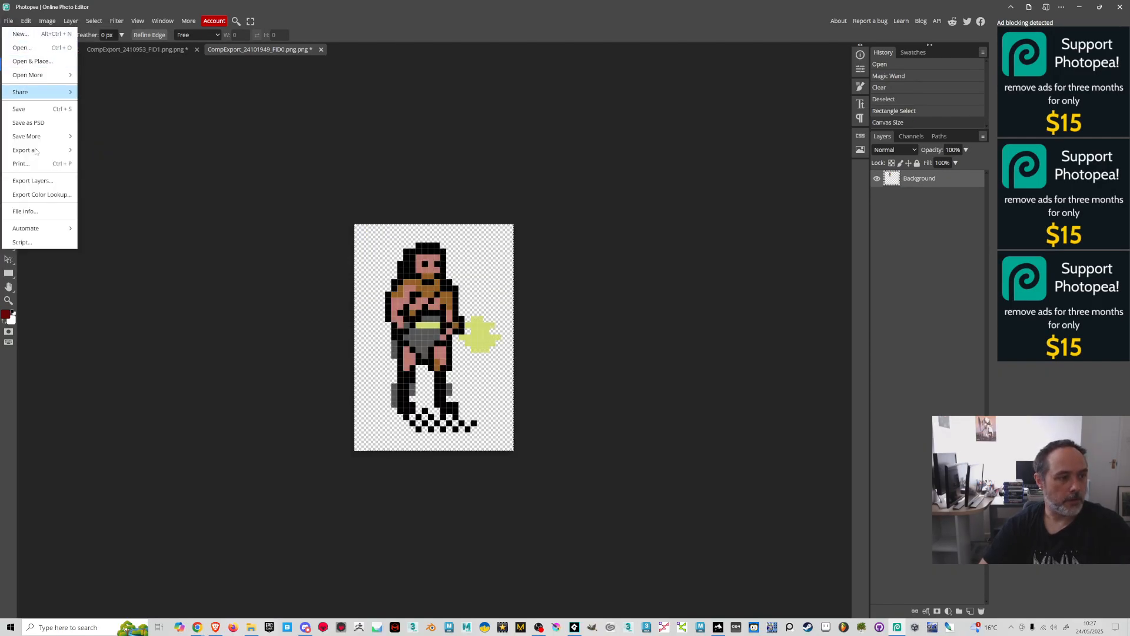
pyautogui.moveTo(53, 150)
pyautogui.click(98, 147)
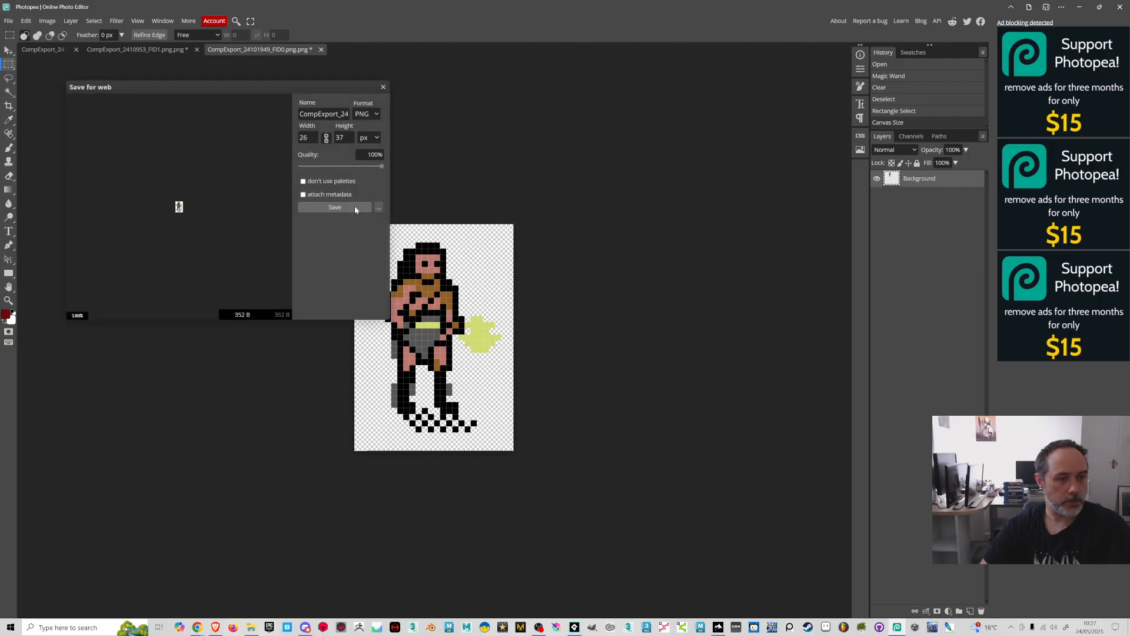
pyautogui.click(334, 113)
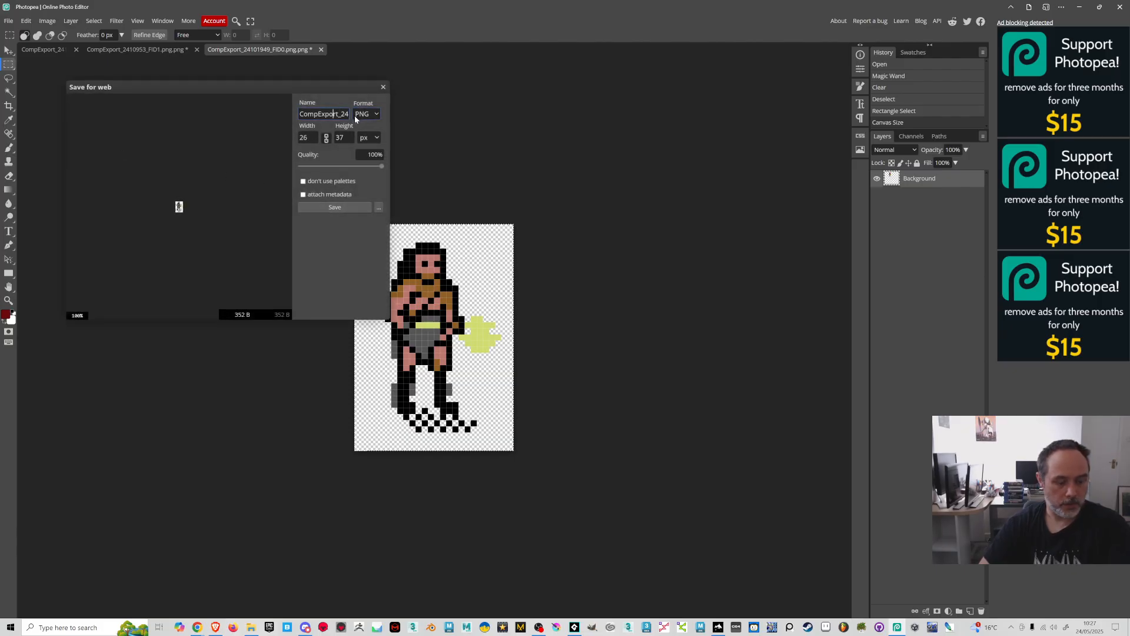
pyautogui.hotkey('ctrl', 'a')
pyautogui.write('AOF')
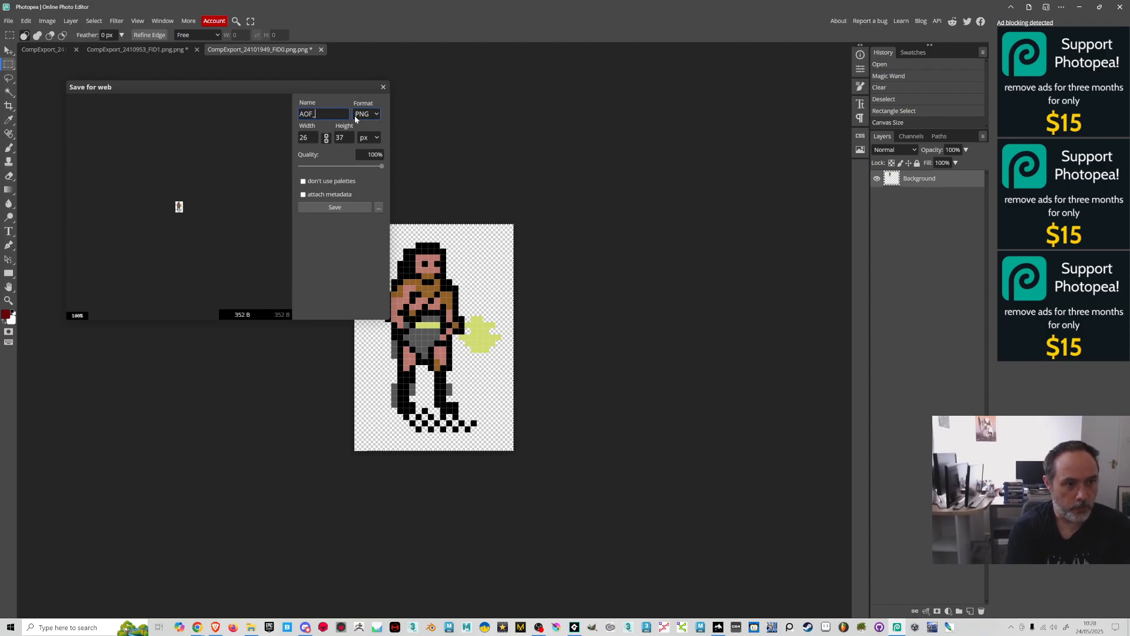
pyautogui.press('Return')
pyautogui.click(353, 208)
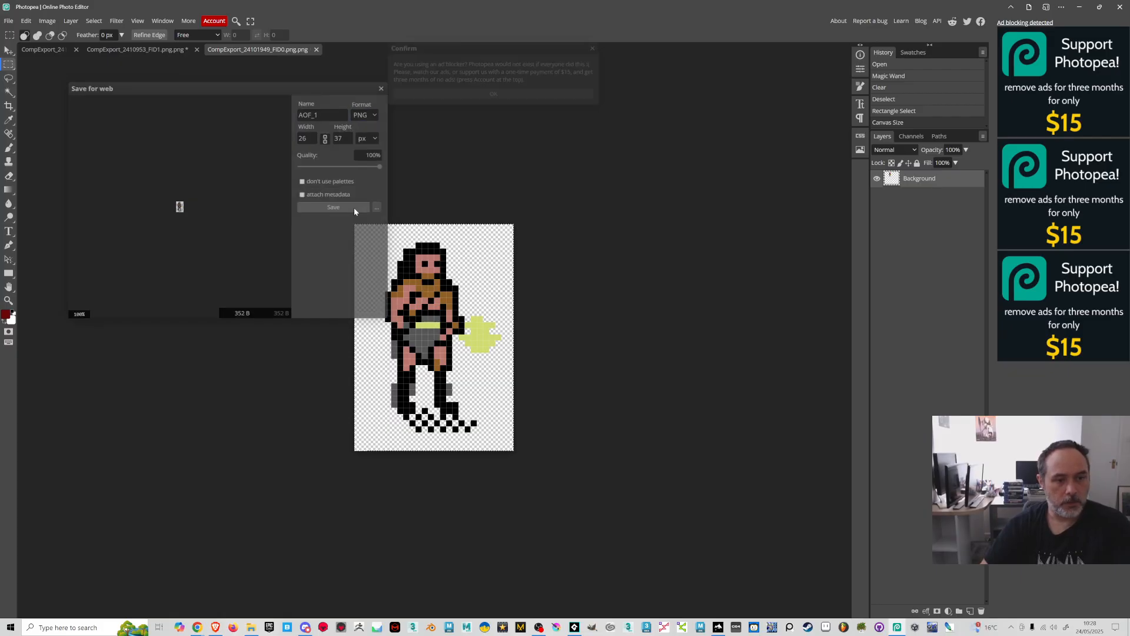
pyautogui.click(484, 97)
# Switch back to Backdrop Designer and import AOF_1 from the Downloads folder as a new brush
pyautogui.hotkey('alt', 'Tab')
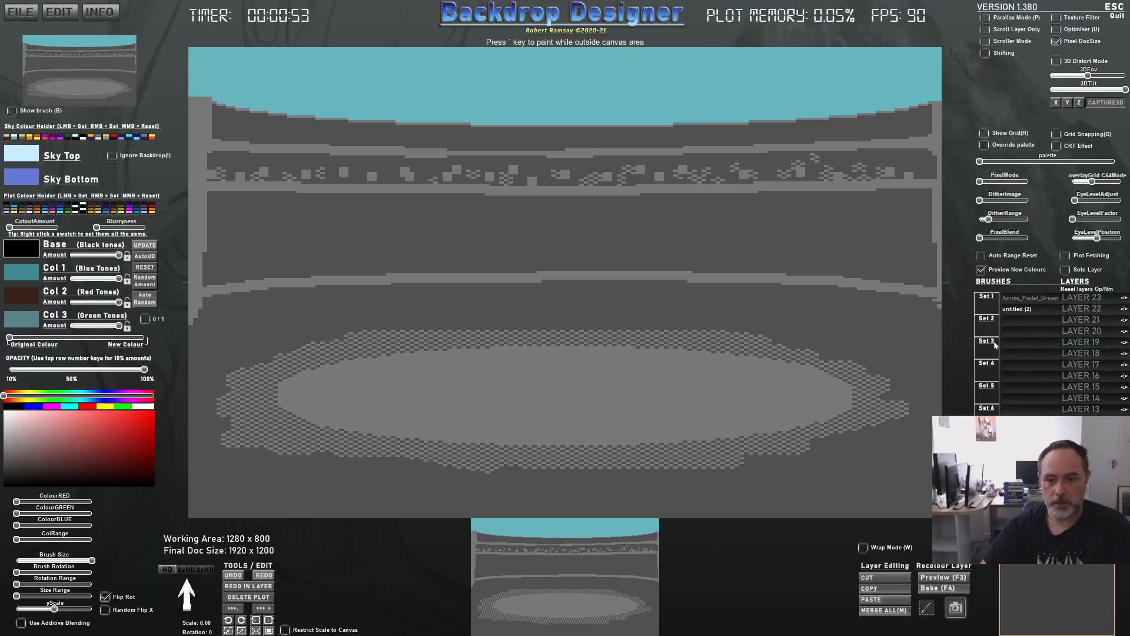
pyautogui.click(1025, 324)
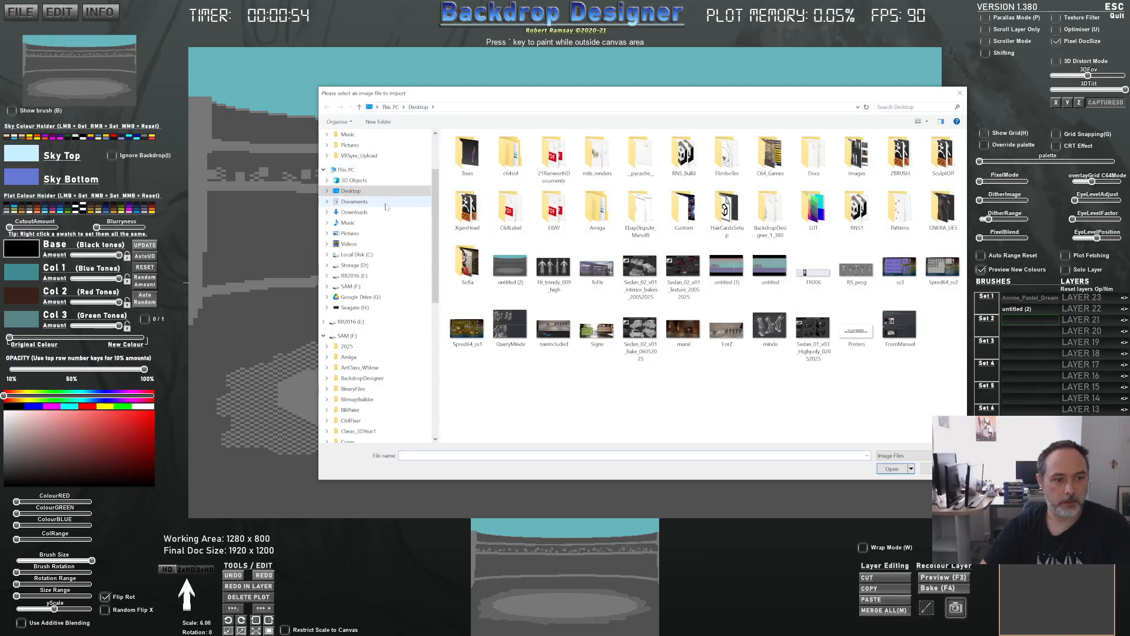
pyautogui.click(376, 213)
pyautogui.doubleClick(467, 175)
pyautogui.click(620, 339)
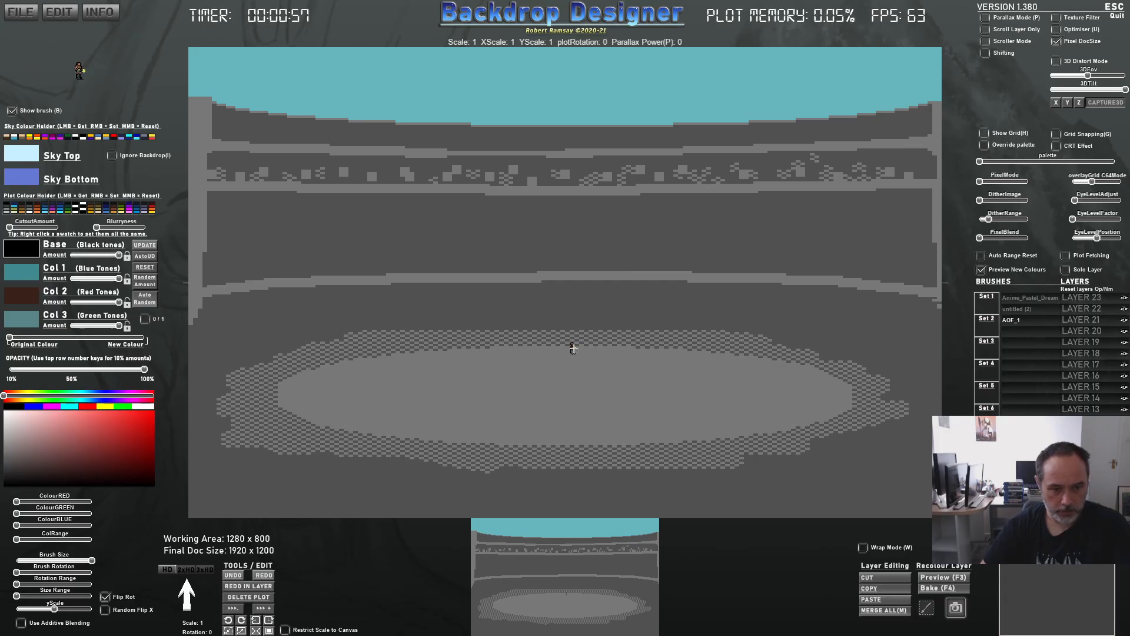
# Scale the fighter brush up to 6 to match the pixel size of the arena
pyautogui.scroll(2, 529, 331)
pyautogui.scroll(3, 483, 386)
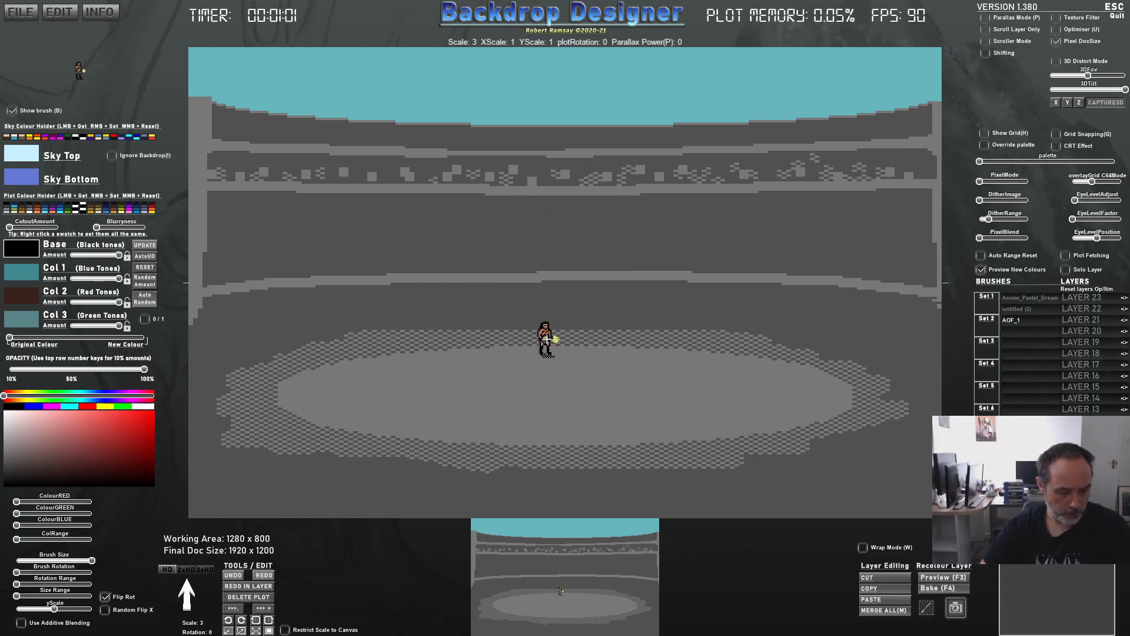
pyautogui.scroll(1, 545, 337)
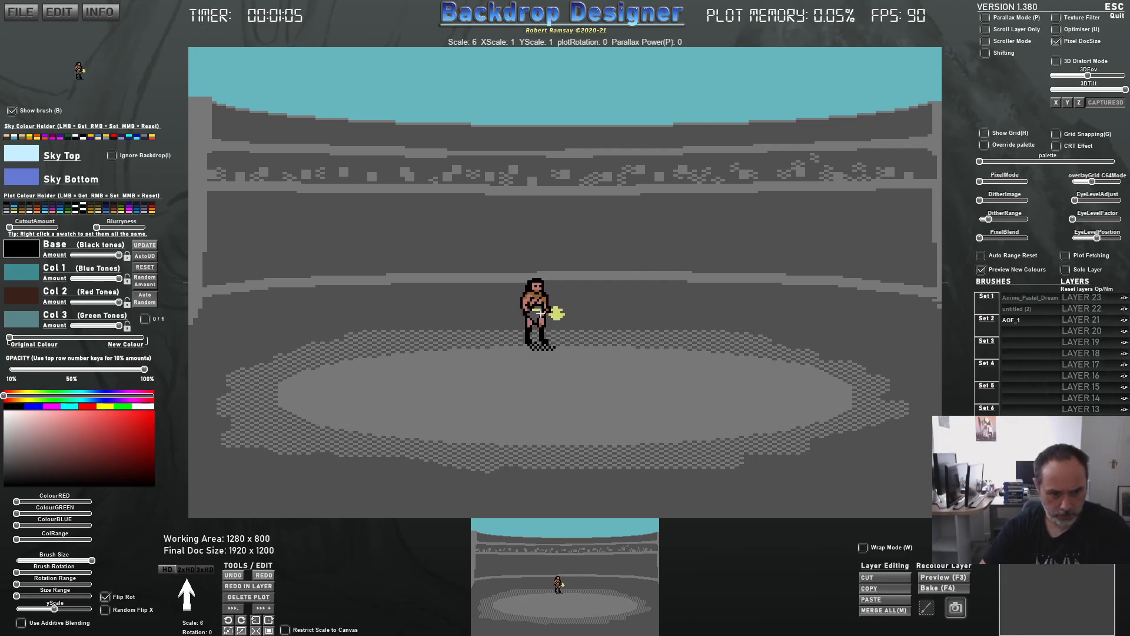
# Configure the pixel mode to 320x200px with the C64 palette as override and the dither range at its minimum
pyautogui.click(984, 182)
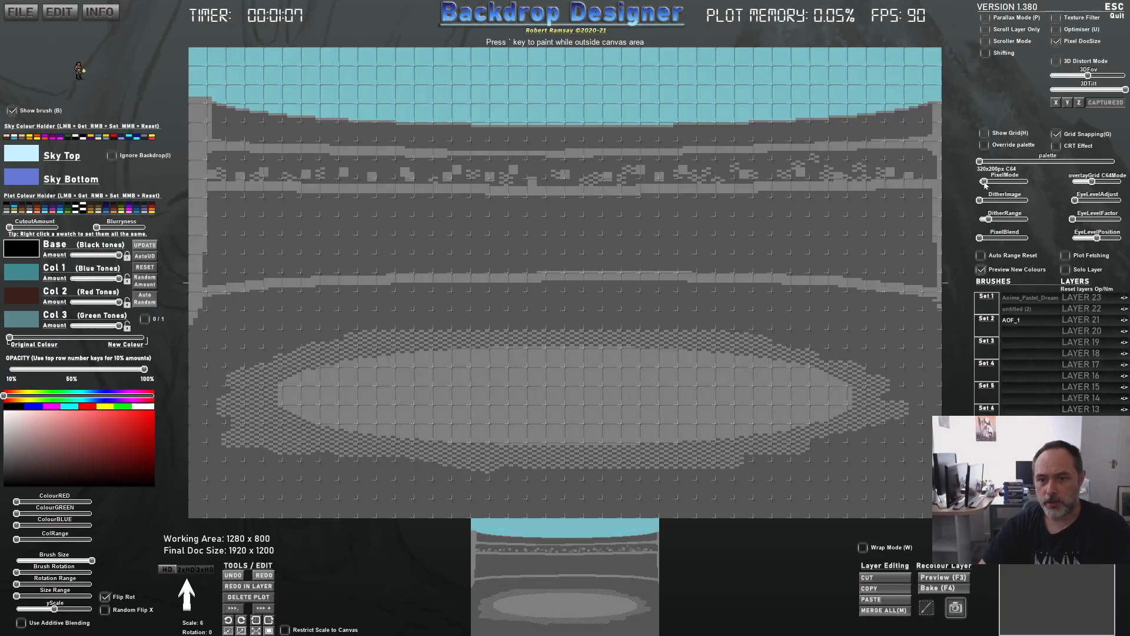
pyautogui.moveTo(986, 184)
pyautogui.mouseDown()
pyautogui.moveTo(1013, 184)
pyautogui.moveTo(994, 175)
pyautogui.mouseUp()
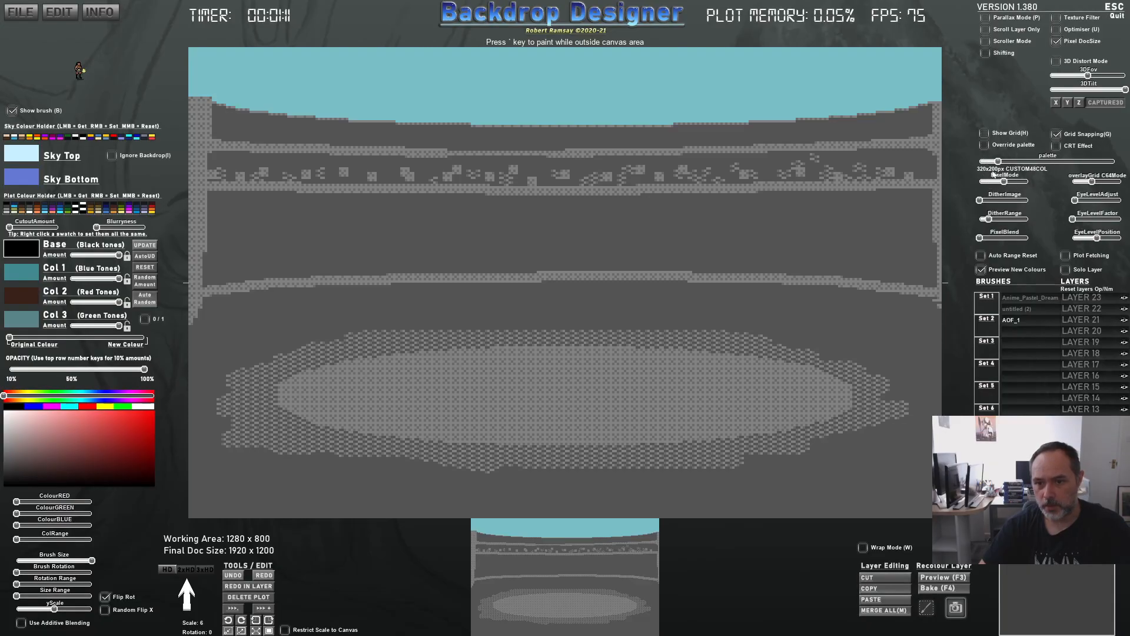
pyautogui.moveTo(988, 219); pyautogui.dragTo(972, 220)
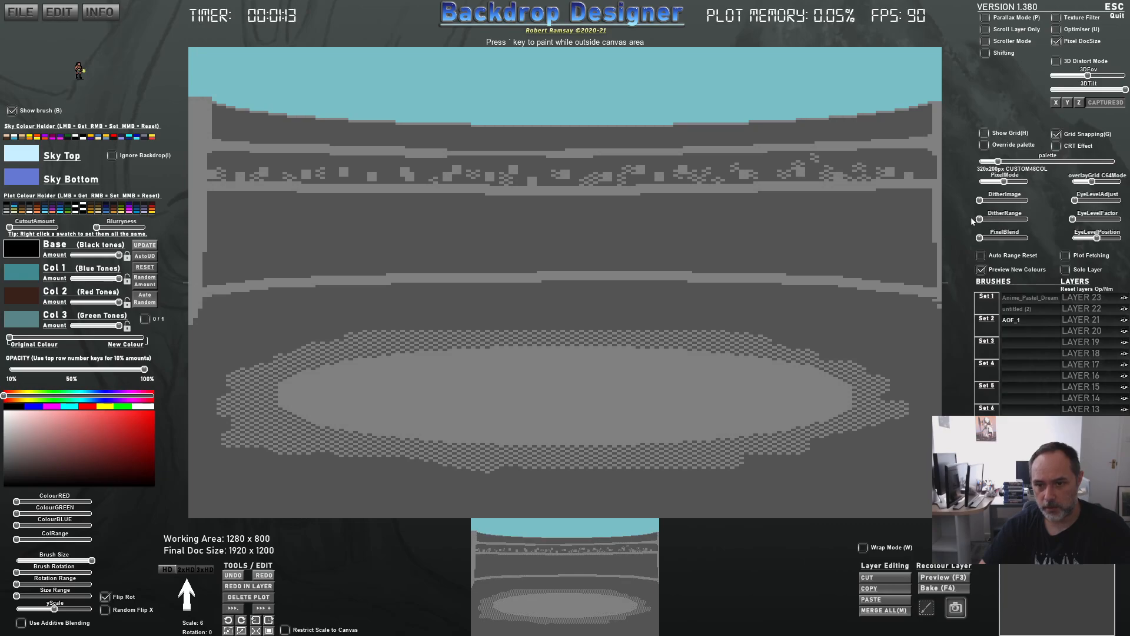
pyautogui.click(984, 145)
pyautogui.moveTo(998, 161); pyautogui.dragTo(979, 165)
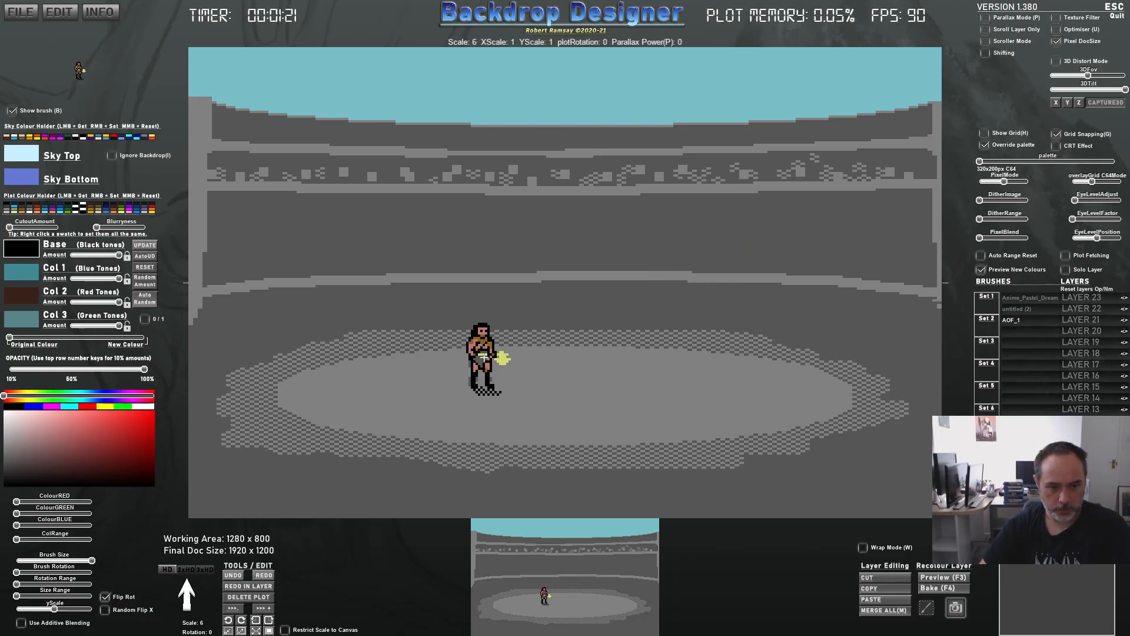
# Try placing one fighter and a horizontally flipped opponent on the arena floor, and undo both placements
pyautogui.click(453, 348)
pyautogui.press('x')
pyautogui.click(669, 352)
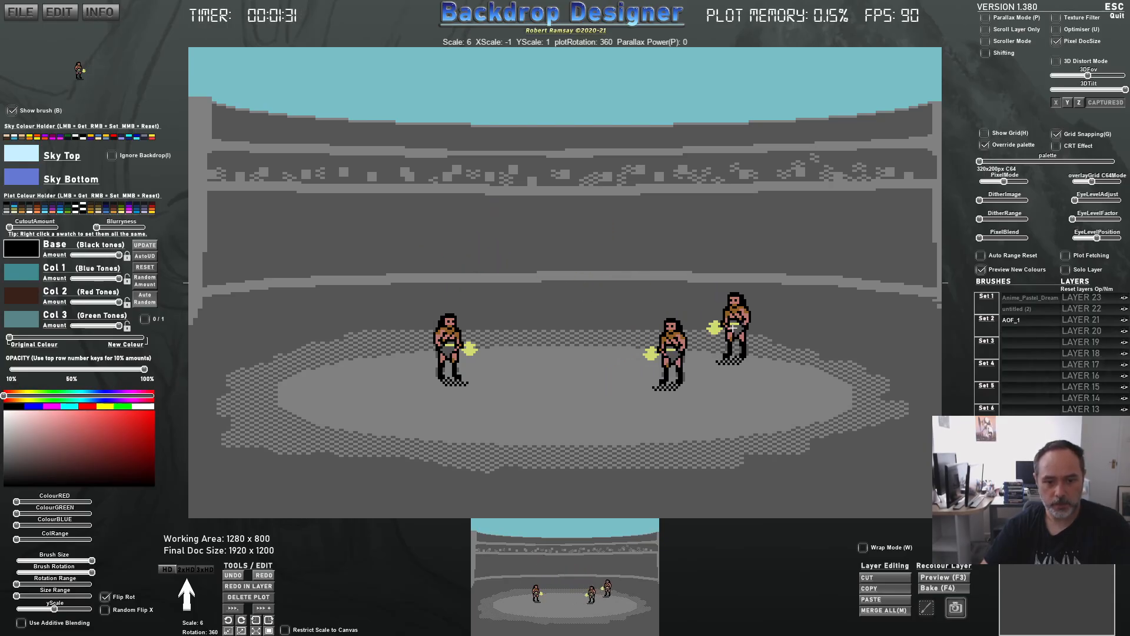
pyautogui.hotkey('ctrl', 'z')
pyautogui.hotkey('ctrl', 'z')
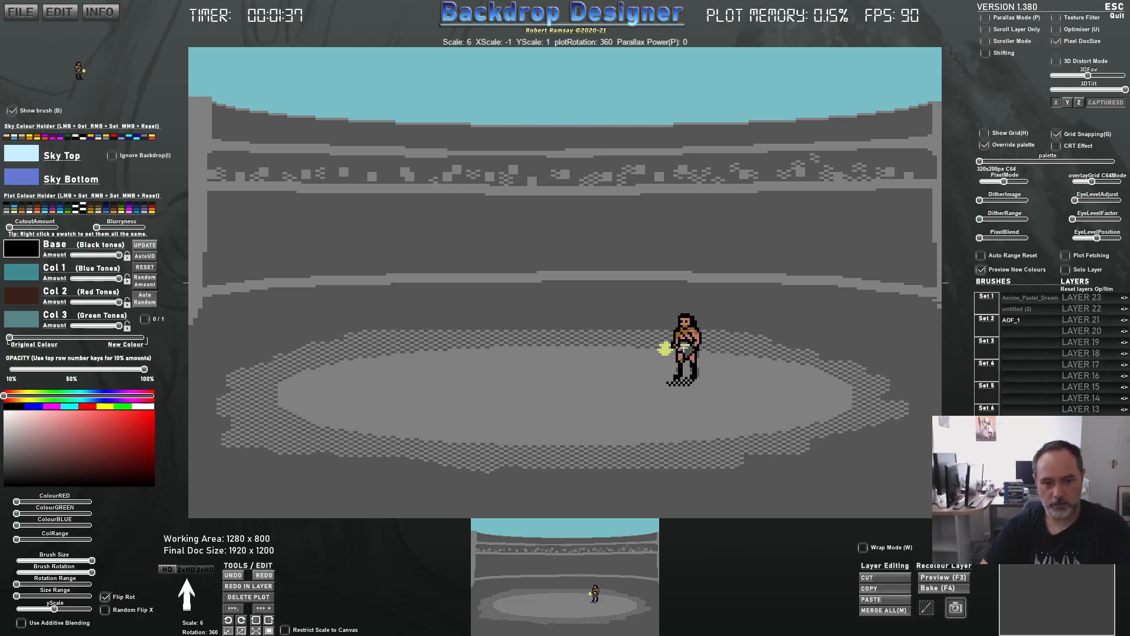
# Place two fighters facing each other at opposite ends of the arena floor and turn on the CRT effect
pyautogui.click(676, 347)
pyautogui.press('x')
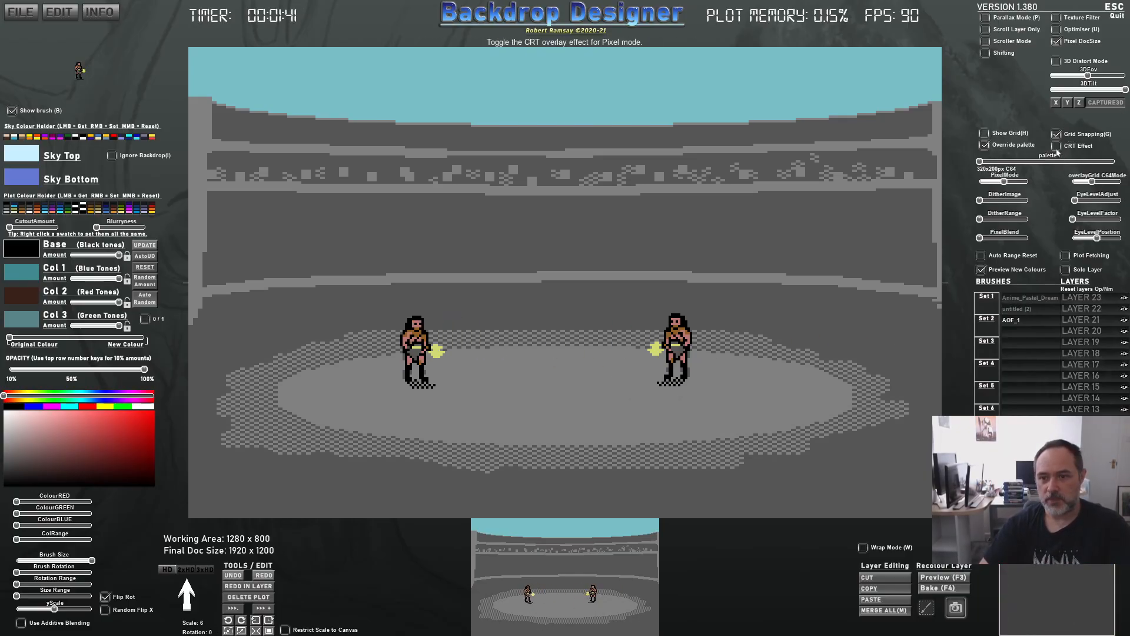
pyautogui.click(1072, 159)
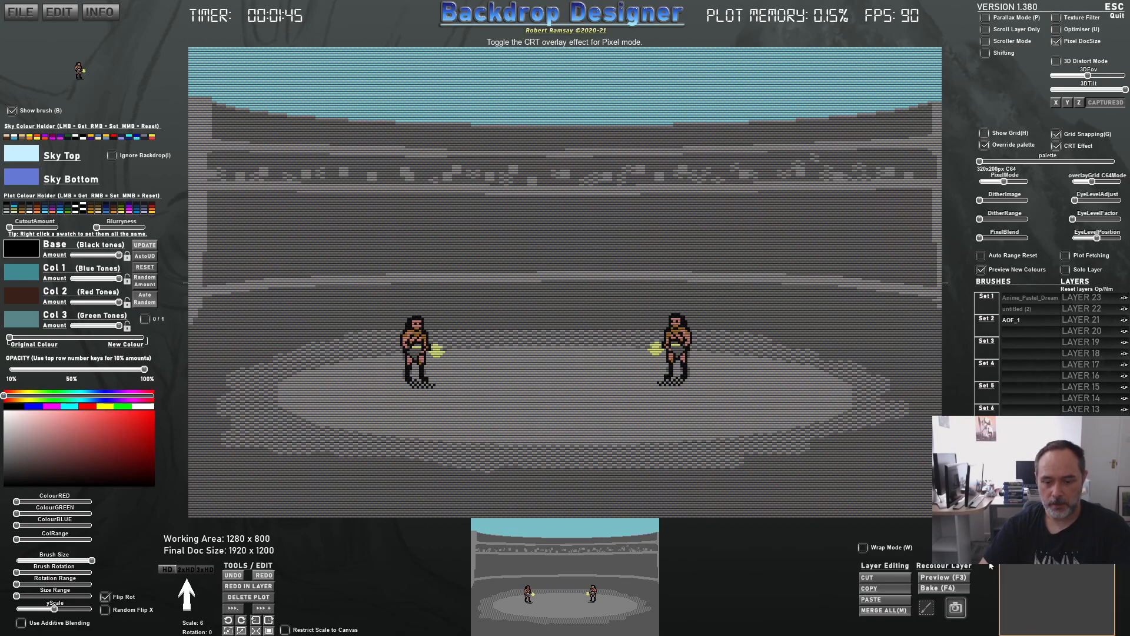
# Capture the composed scene as a brush, make layer 15 the active layer and hide the brush preview
pyautogui.click(955, 607)
pyautogui.click(1082, 387)
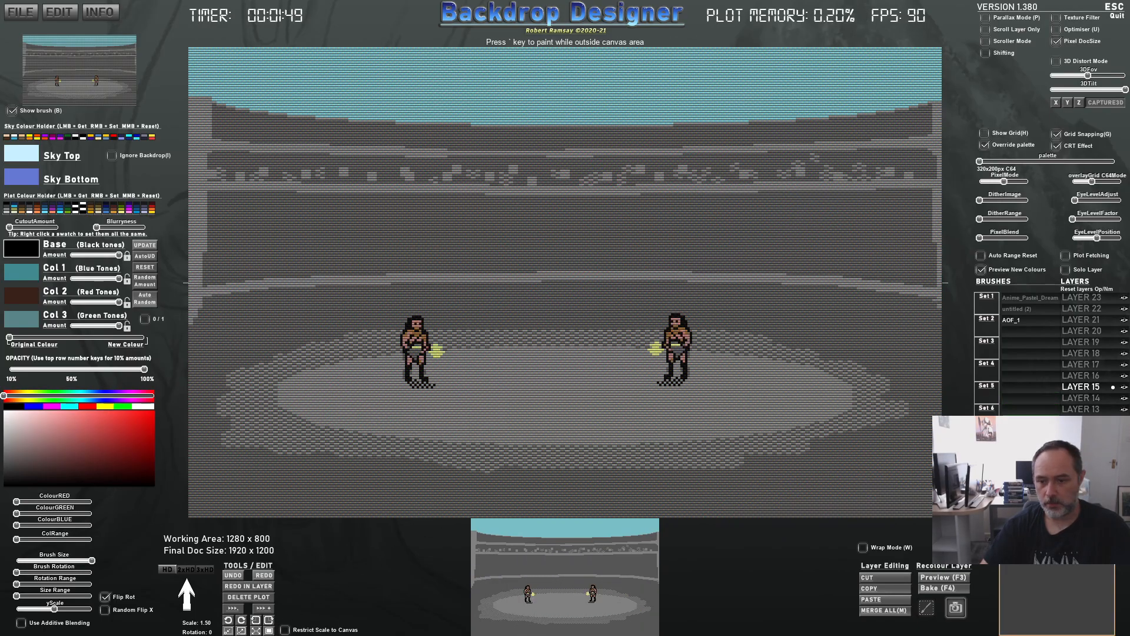
pyautogui.press('b')
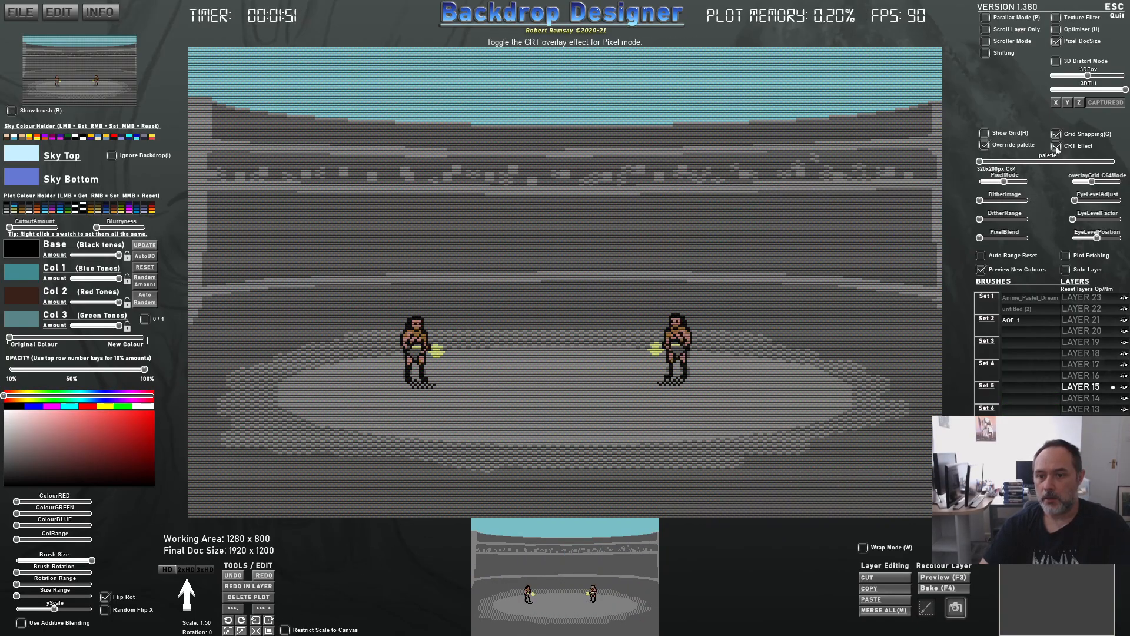
# Turn off the pixel mode and raise the blurriness slightly to soften the captured scene
pyautogui.moveTo(1004, 181); pyautogui.dragTo(977, 182)
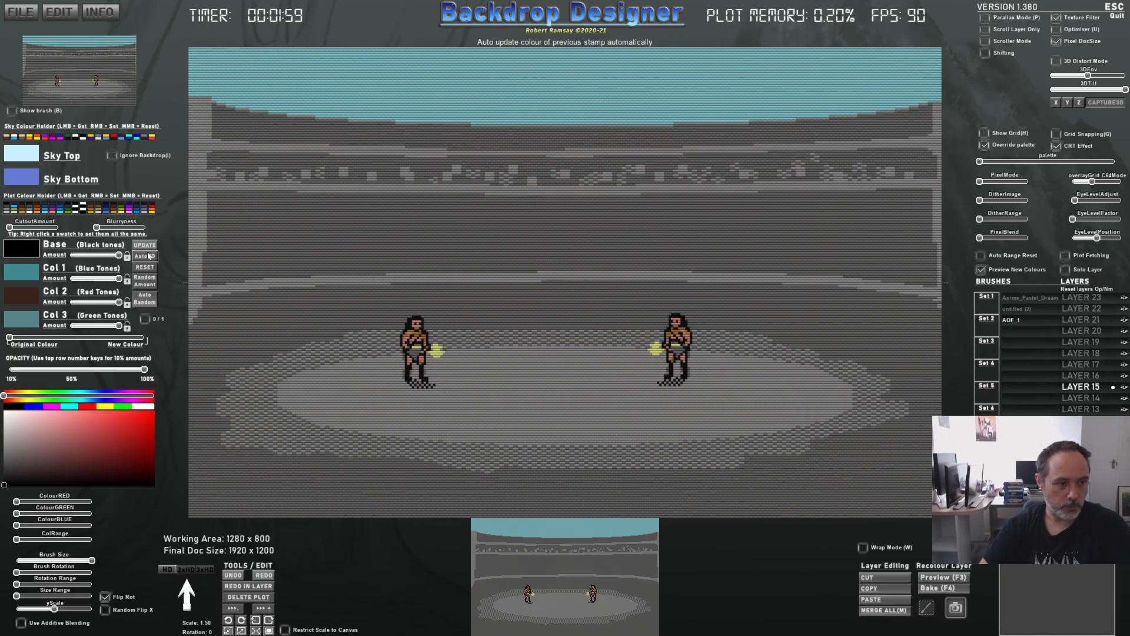
pyautogui.moveTo(97, 227); pyautogui.dragTo(104, 229)
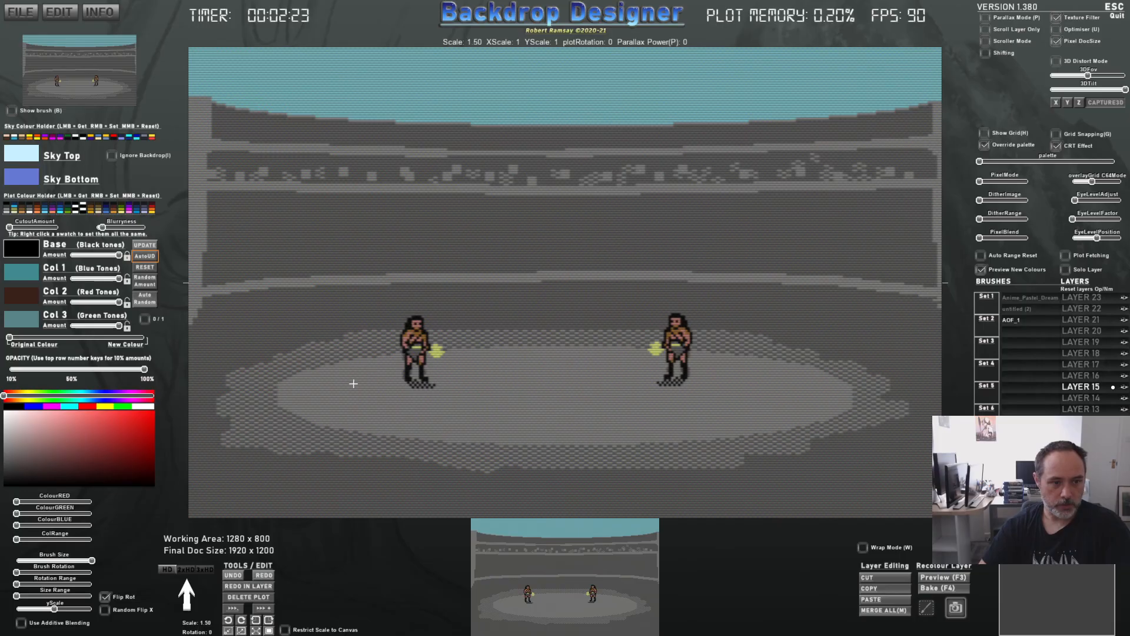
# Open the Snipping Tool and snip the whole arena canvas
pyautogui.press('super')
pyautogui.write('sn')
pyautogui.click(56, 383)
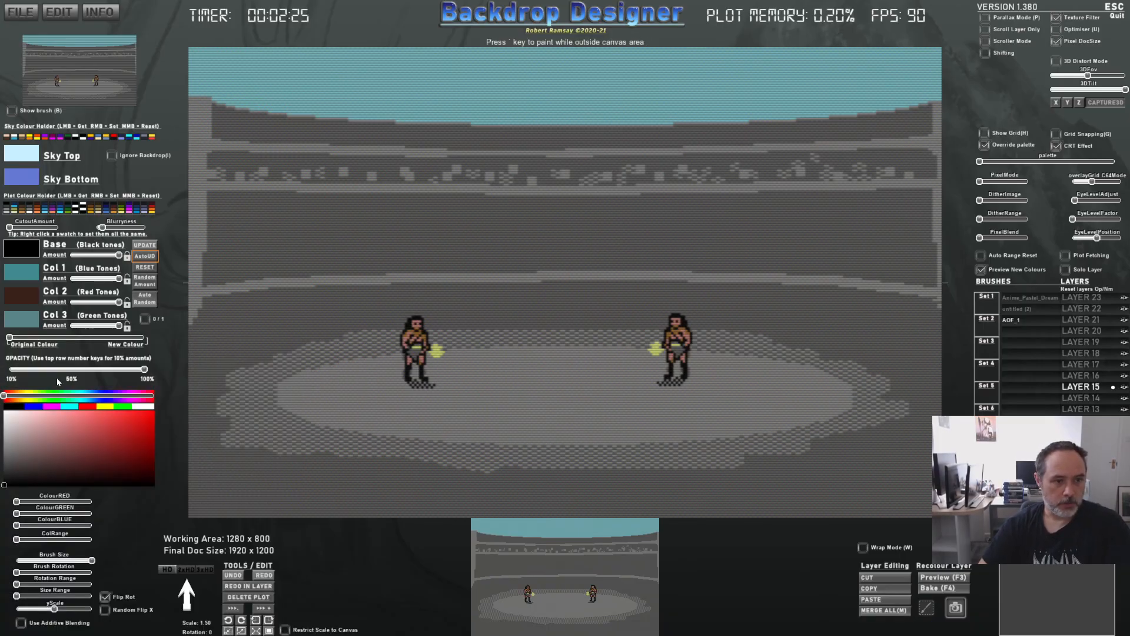
pyautogui.click(752, 159)
pyautogui.moveTo(189, 46); pyautogui.dragTo(942, 516)
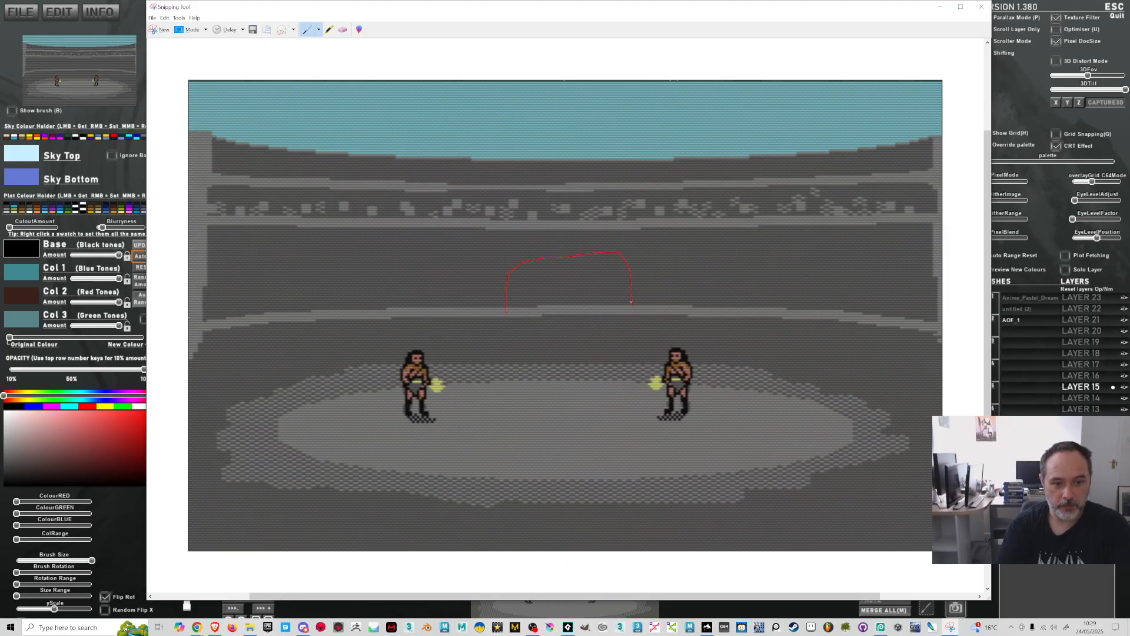
# Sketch ideas on the snip: a barred gate in the arena wall, a figure on the upper tier and clouds across the sky
pyautogui.moveTo(502, 274)
pyautogui.mouseDown()
pyautogui.moveTo(515, 256)
pyautogui.moveTo(625, 250)
pyautogui.mouseUp()
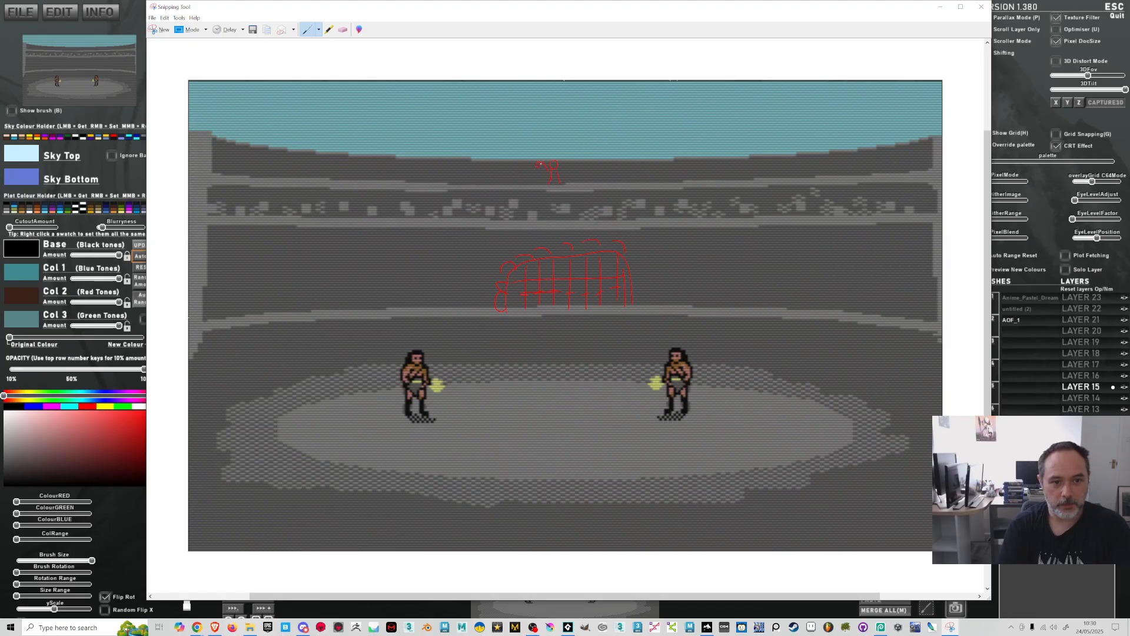
pyautogui.moveTo(557, 168)
pyautogui.mouseDown()
pyautogui.moveTo(657, 135)
pyautogui.moveTo(681, 103)
pyautogui.moveTo(732, 87)
pyautogui.moveTo(806, 102)
pyautogui.moveTo(665, 151)
pyautogui.mouseUp()
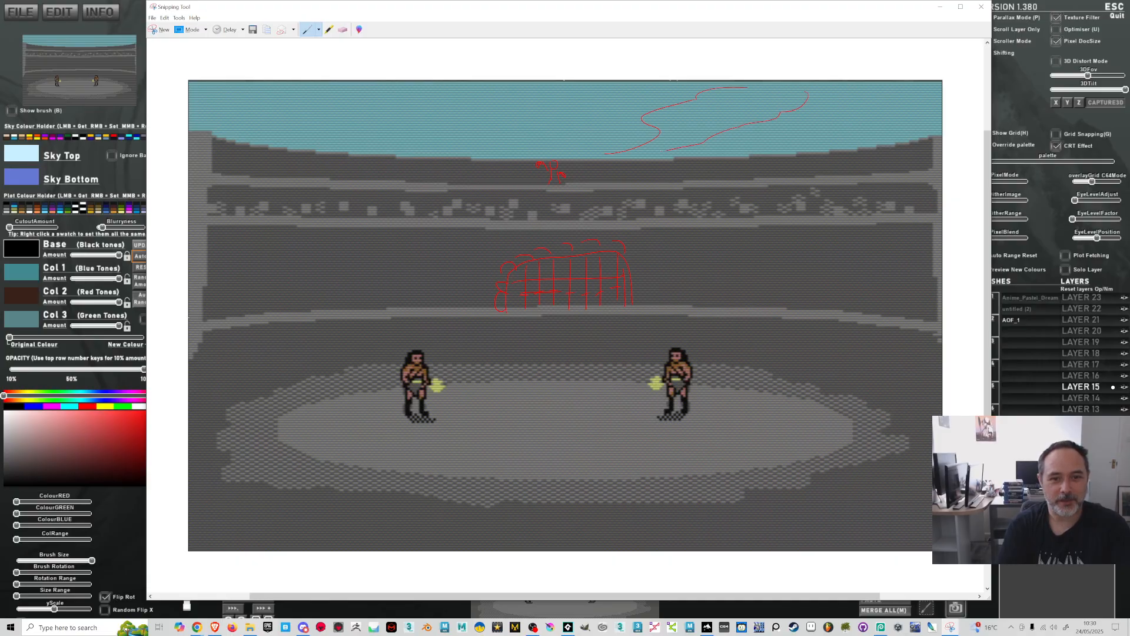
pyautogui.moveTo(489, 150)
pyautogui.mouseDown()
pyautogui.moveTo(459, 118)
pyautogui.moveTo(347, 103)
pyautogui.moveTo(277, 133)
pyautogui.moveTo(400, 143)
pyautogui.mouseUp()
pyautogui.moveTo(433, 151); pyautogui.dragTo(452, 153)
pyautogui.moveTo(541, 127)
pyautogui.mouseDown()
pyautogui.moveTo(575, 111)
pyautogui.moveTo(472, 84)
pyautogui.moveTo(541, 122)
pyautogui.mouseUp()
pyautogui.moveTo(774, 138); pyautogui.dragTo(810, 135)
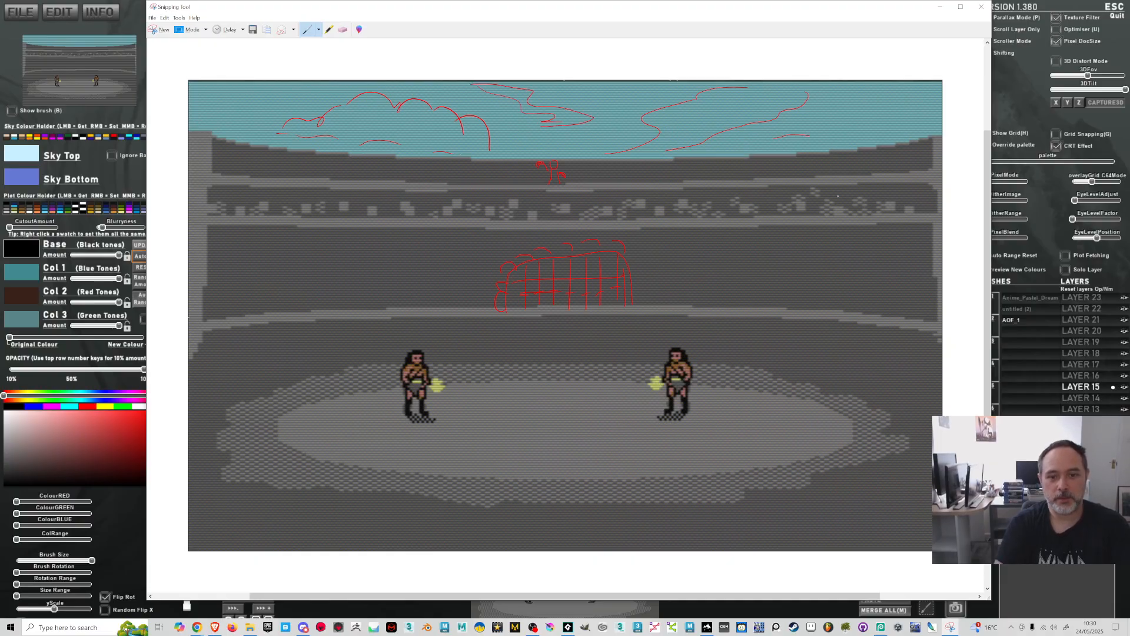
# Sketch arched side doors, a fighter walking out to his starting position, and a "FIGHT!" speech bubble above the upper-tier figure
pyautogui.moveTo(865, 158); pyautogui.dragTo(887, 155)
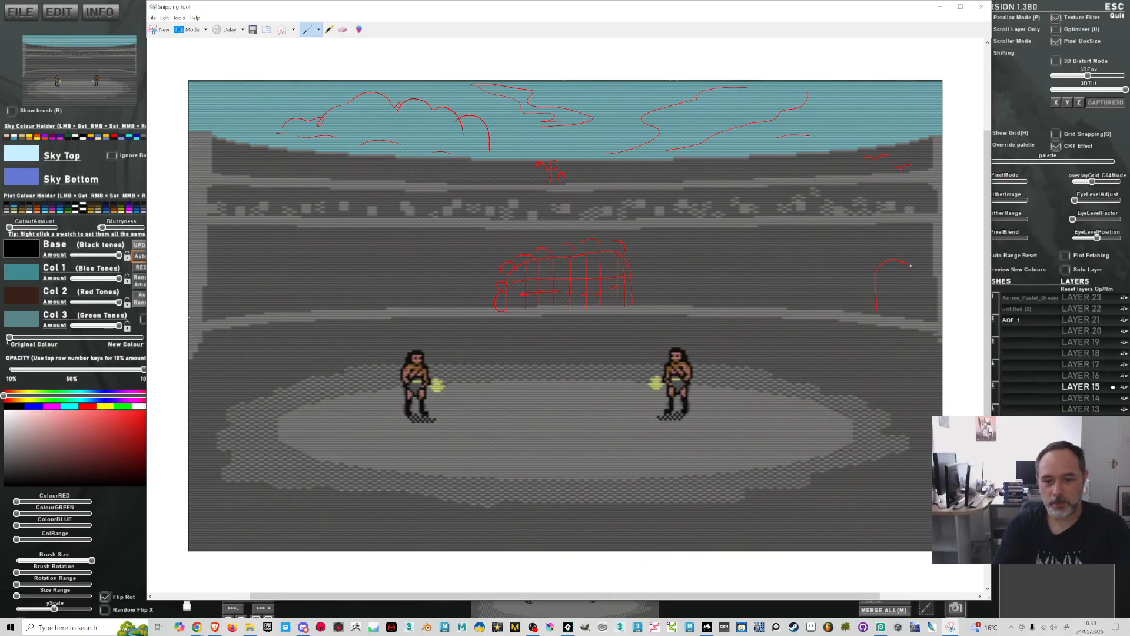
pyautogui.moveTo(223, 284); pyautogui.dragTo(219, 310)
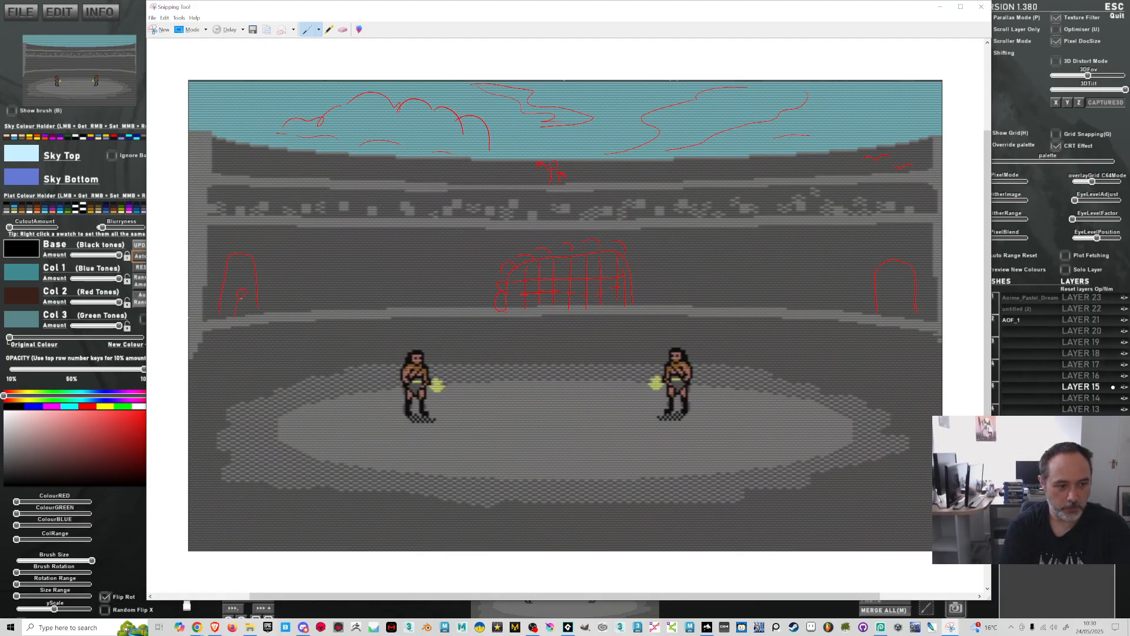
pyautogui.moveTo(233, 309); pyautogui.dragTo(243, 313)
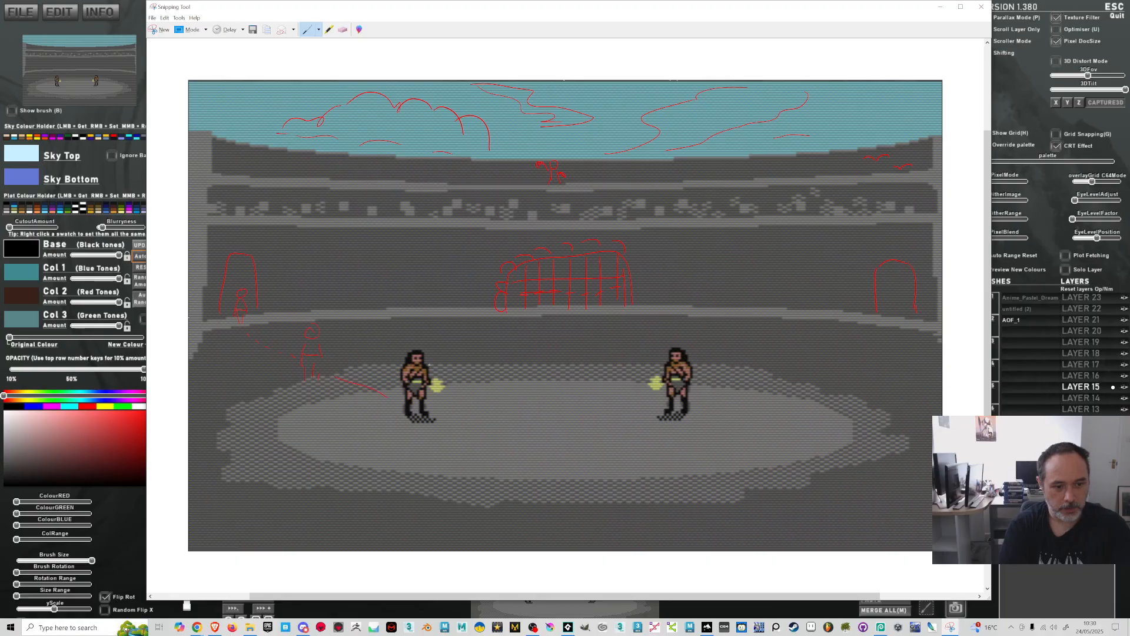
pyautogui.moveTo(403, 420); pyautogui.dragTo(407, 352)
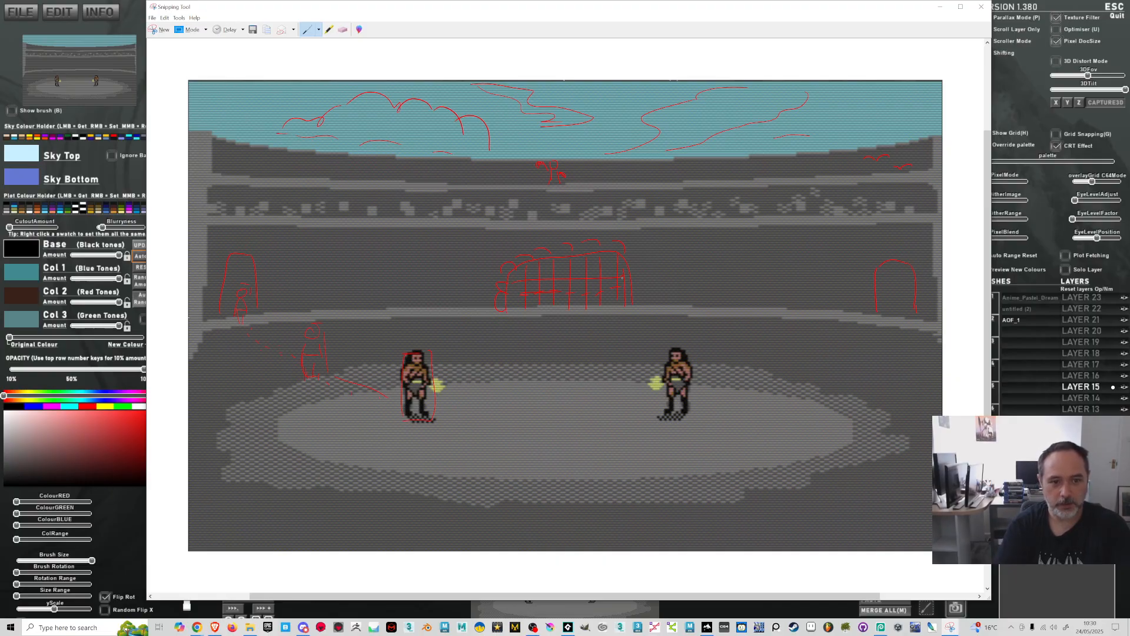
pyautogui.moveTo(563, 149)
pyautogui.mouseDown()
pyautogui.moveTo(617, 123)
pyautogui.moveTo(580, 144)
pyautogui.mouseUp()
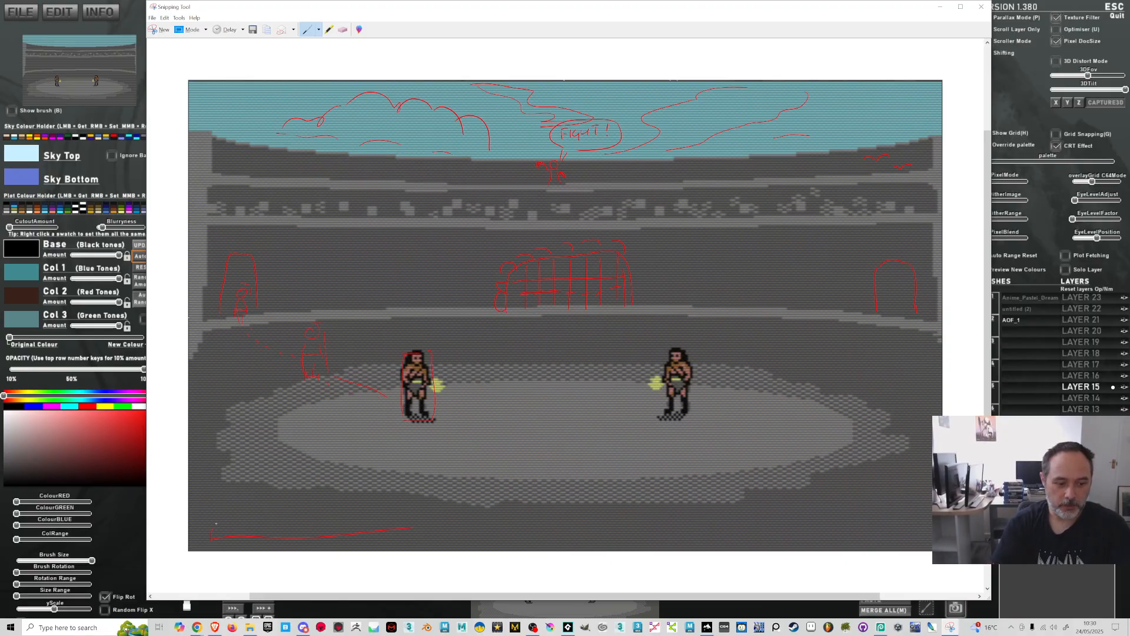
# Sketch two health bars around a central bracketed score below the arena floor, plus border lines across the lower and upper picture
pyautogui.moveTo(765, 520); pyautogui.dragTo(909, 528)
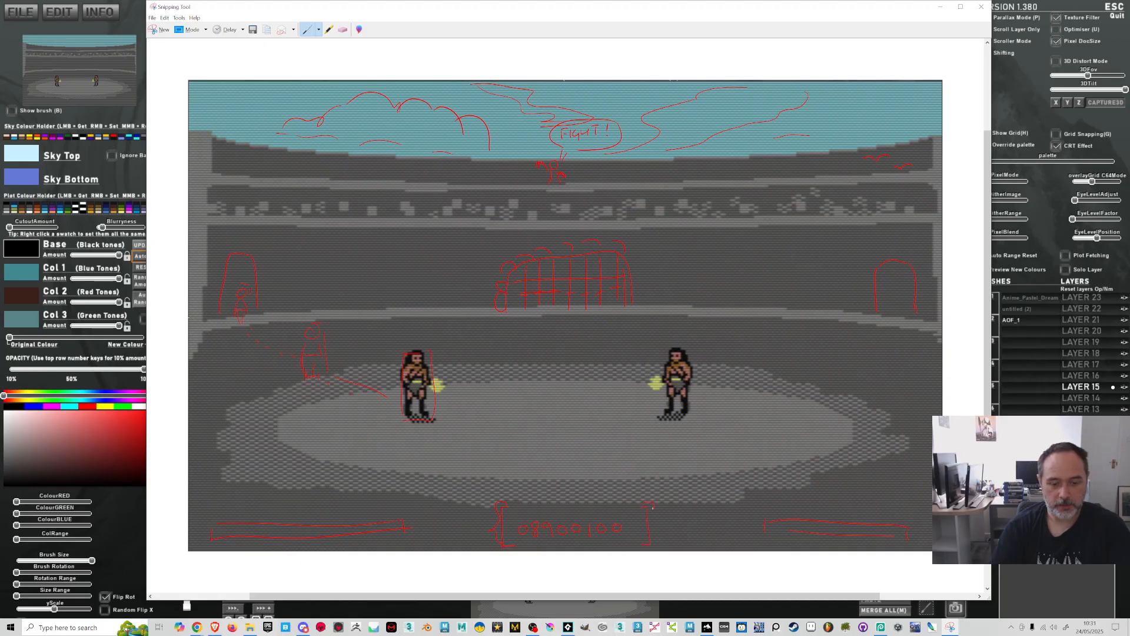
pyautogui.moveTo(700, 523); pyautogui.dragTo(666, 528)
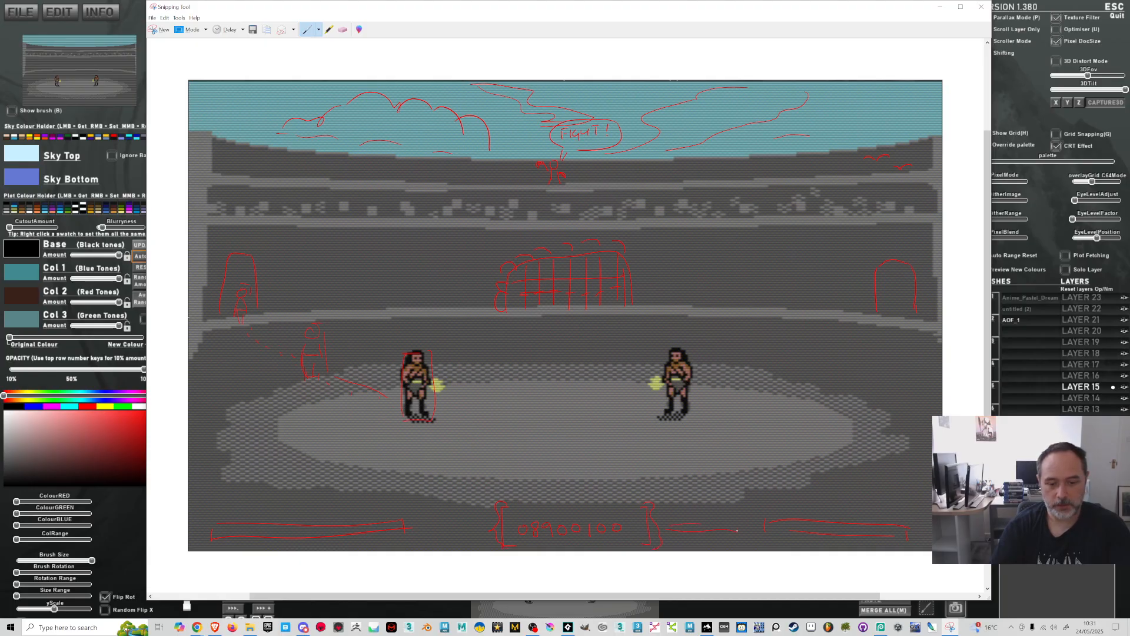
pyautogui.moveTo(925, 508); pyautogui.dragTo(932, 531)
pyautogui.moveTo(770, 547); pyautogui.dragTo(751, 535)
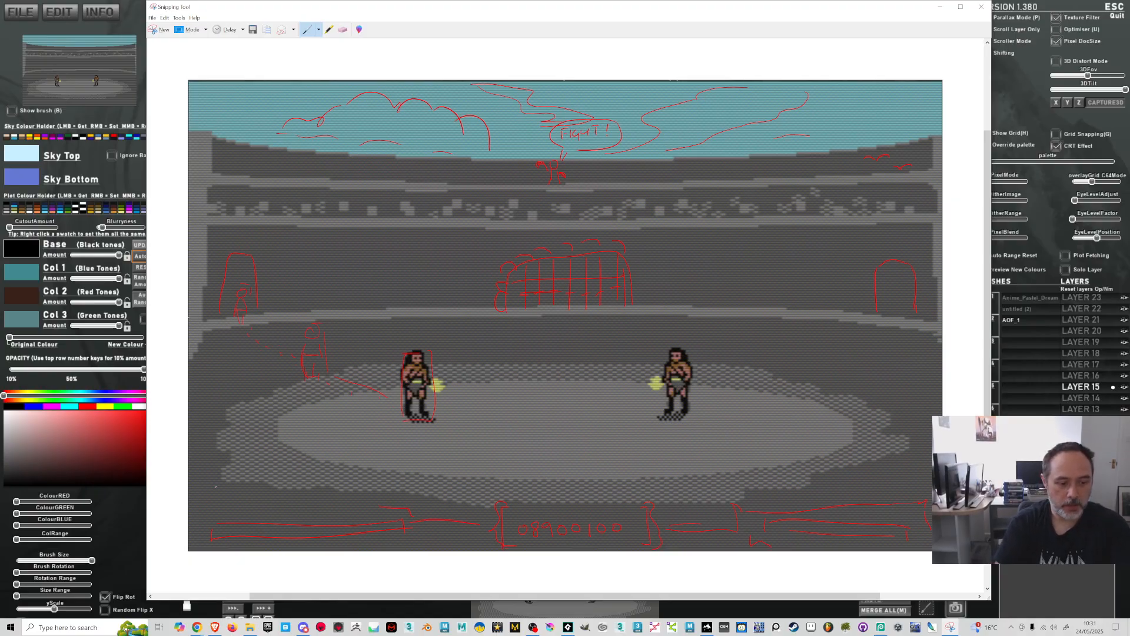
pyautogui.moveTo(195, 492)
pyautogui.mouseDown()
pyautogui.moveTo(463, 500)
pyautogui.moveTo(907, 490)
pyautogui.mouseUp()
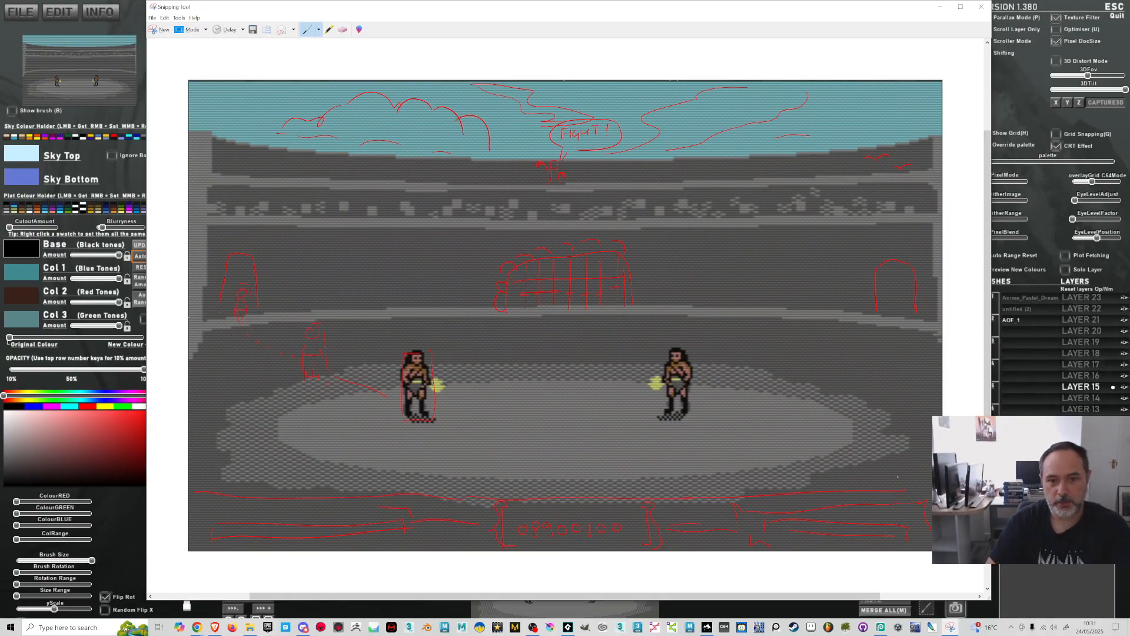
pyautogui.moveTo(195, 129); pyautogui.dragTo(897, 138)
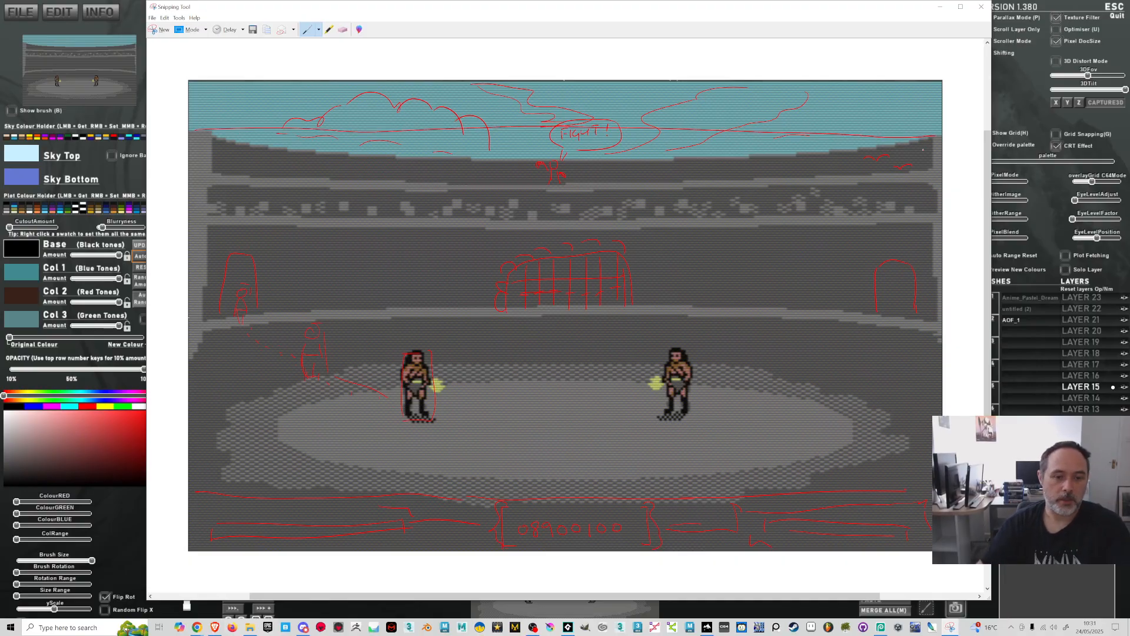
# Switch to mcDRAW and shift the upper arena section, with its stands and sky edge, slightly lower in the picture
pyautogui.hotkey('alt', 'Tab')
pyautogui.hotkey('alt', 'Tab')
pyautogui.hotkey('alt', 'Tab')
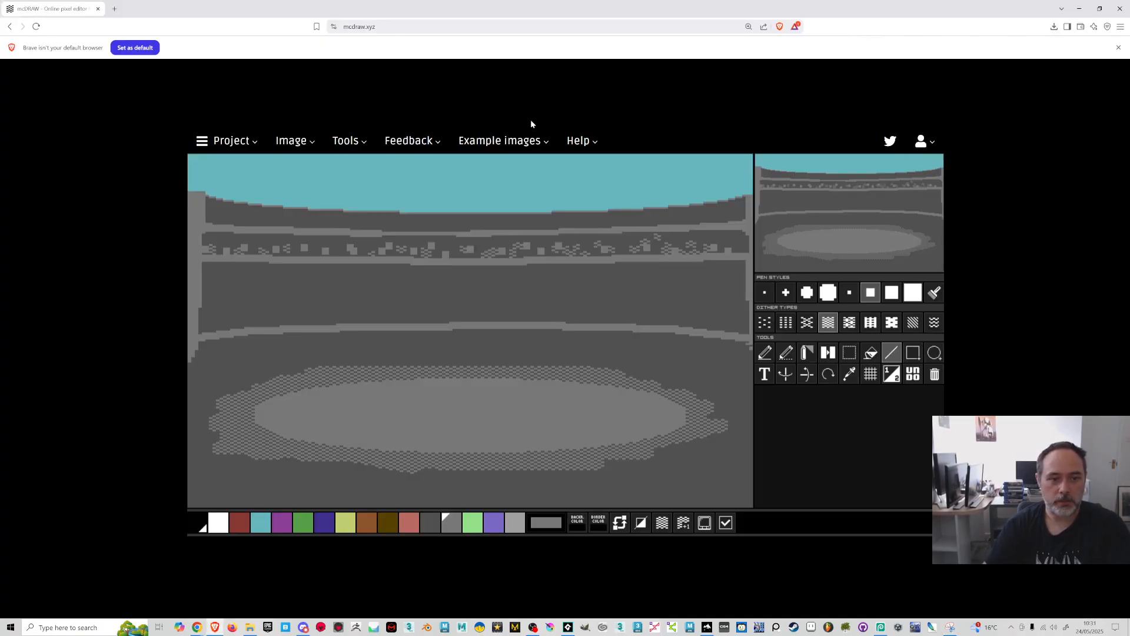
pyautogui.click(849, 352)
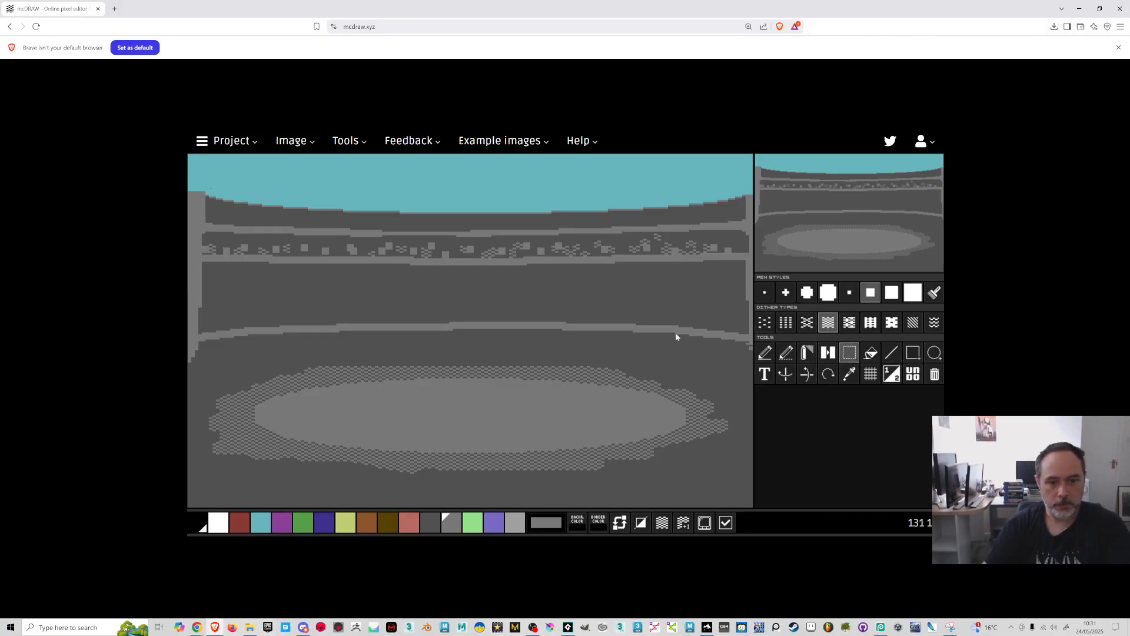
pyautogui.click(765, 352)
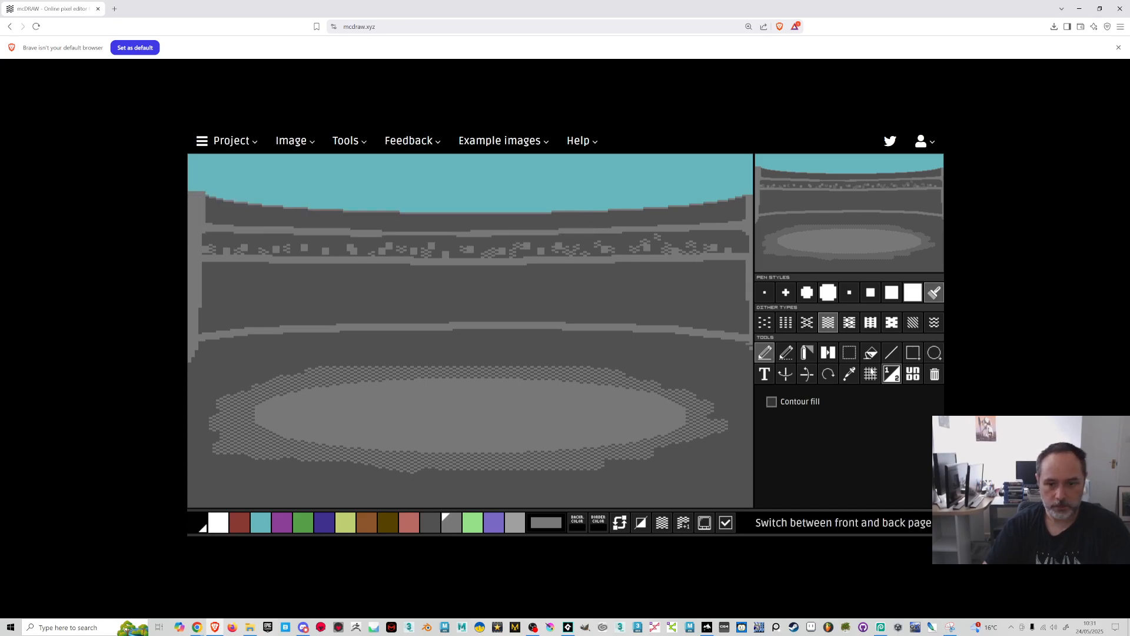
pyautogui.click(849, 352)
pyautogui.moveTo(189, 185)
pyautogui.mouseDown()
pyautogui.moveTo(701, 316)
pyautogui.moveTo(752, 307)
pyautogui.mouseUp()
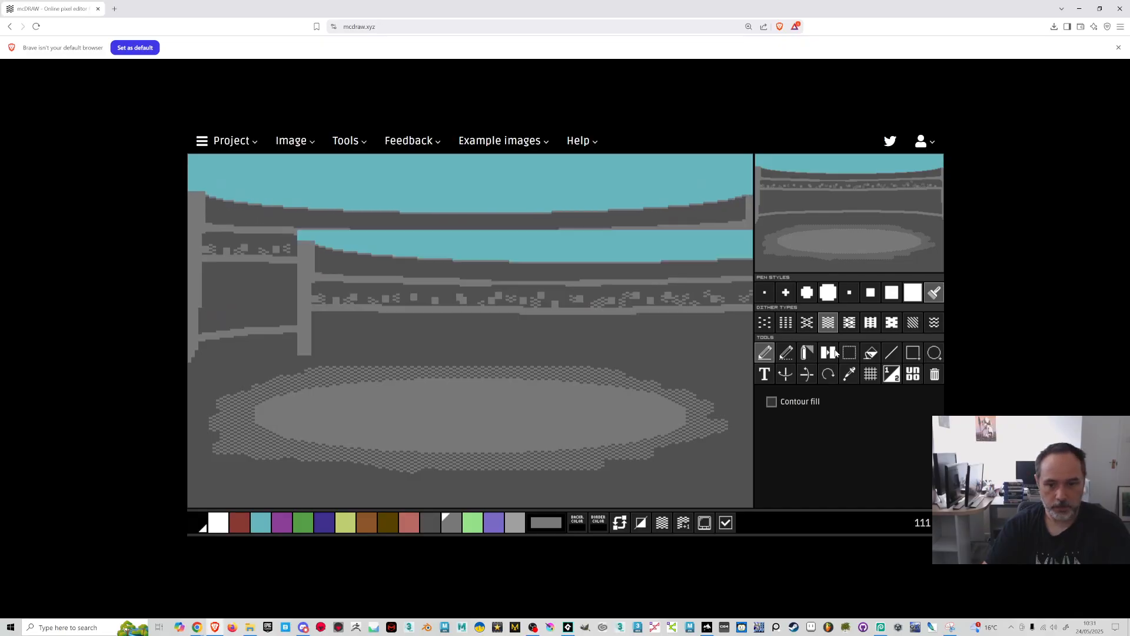
# Show the grid and black out a straight-edged strip of sky along the picture's upper edge, using the line and flood fill tools
pyautogui.click(871, 374)
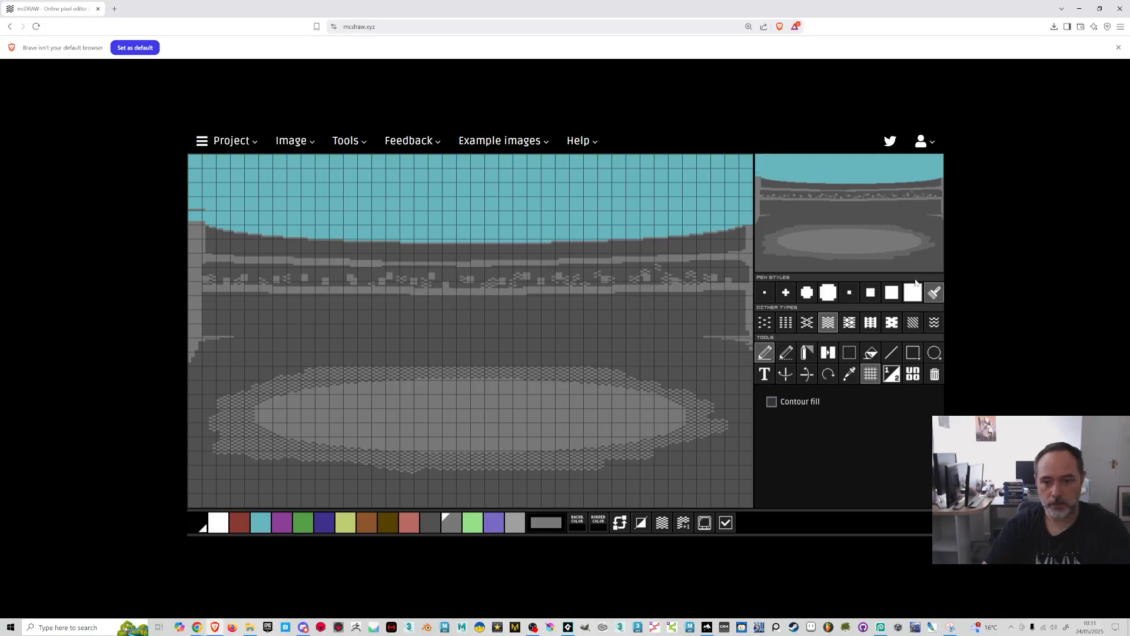
pyautogui.click(892, 293)
pyautogui.click(194, 524)
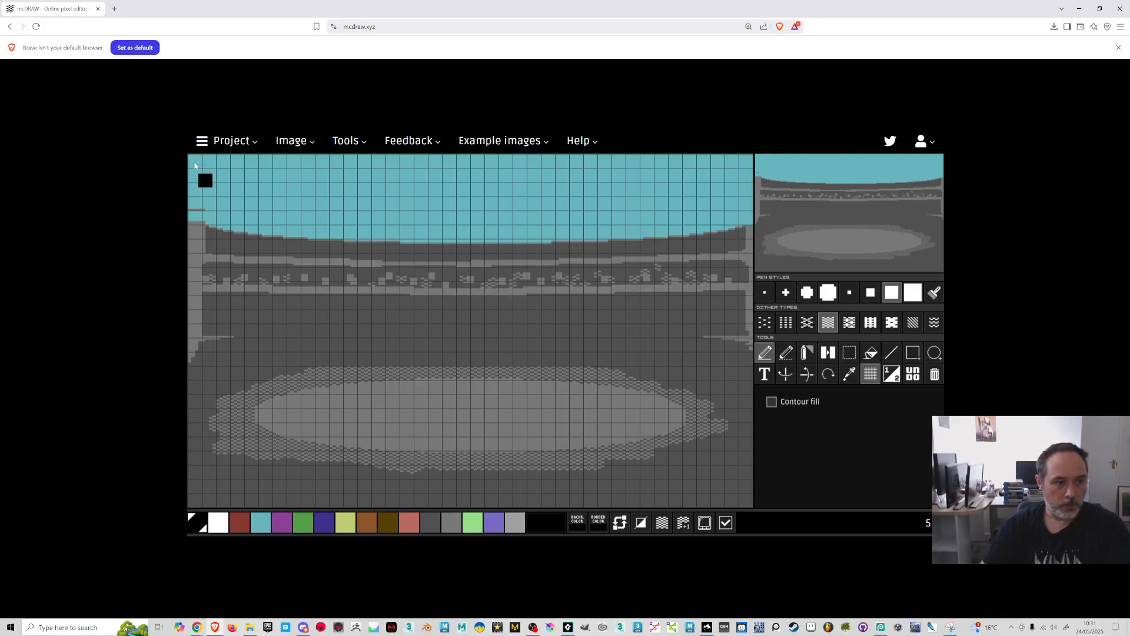
pyautogui.moveTo(197, 189); pyautogui.dragTo(749, 194)
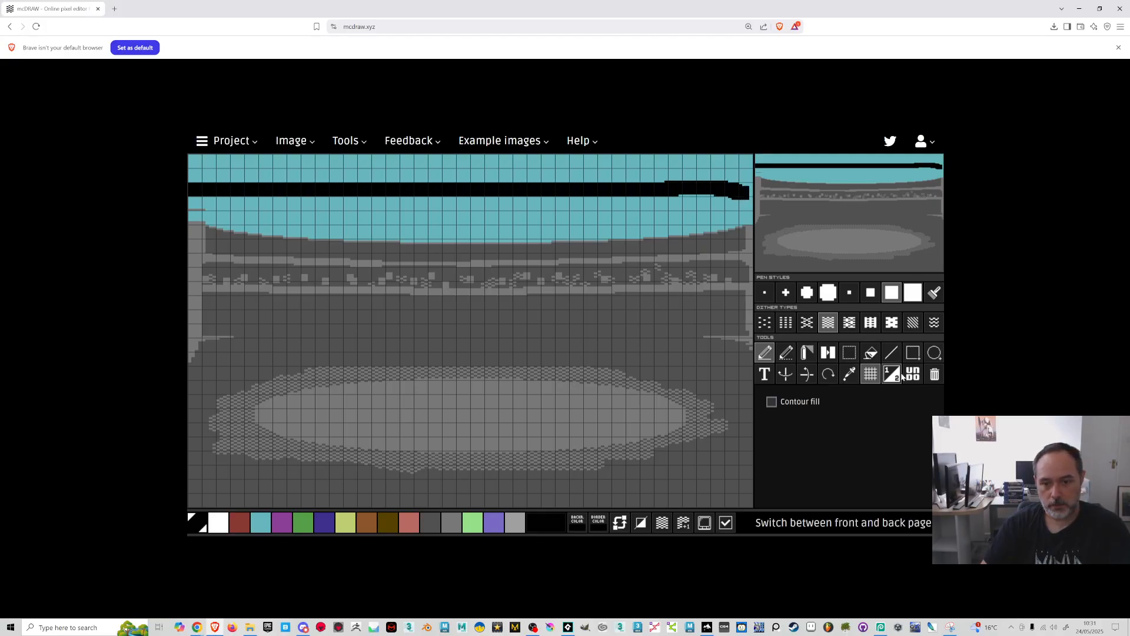
pyautogui.click(893, 358)
pyautogui.moveTo(681, 190)
pyautogui.mouseDown()
pyautogui.moveTo(753, 192)
pyautogui.moveTo(737, 208)
pyautogui.mouseUp()
pyautogui.click(261, 522)
pyautogui.click(871, 352)
pyautogui.click(195, 522)
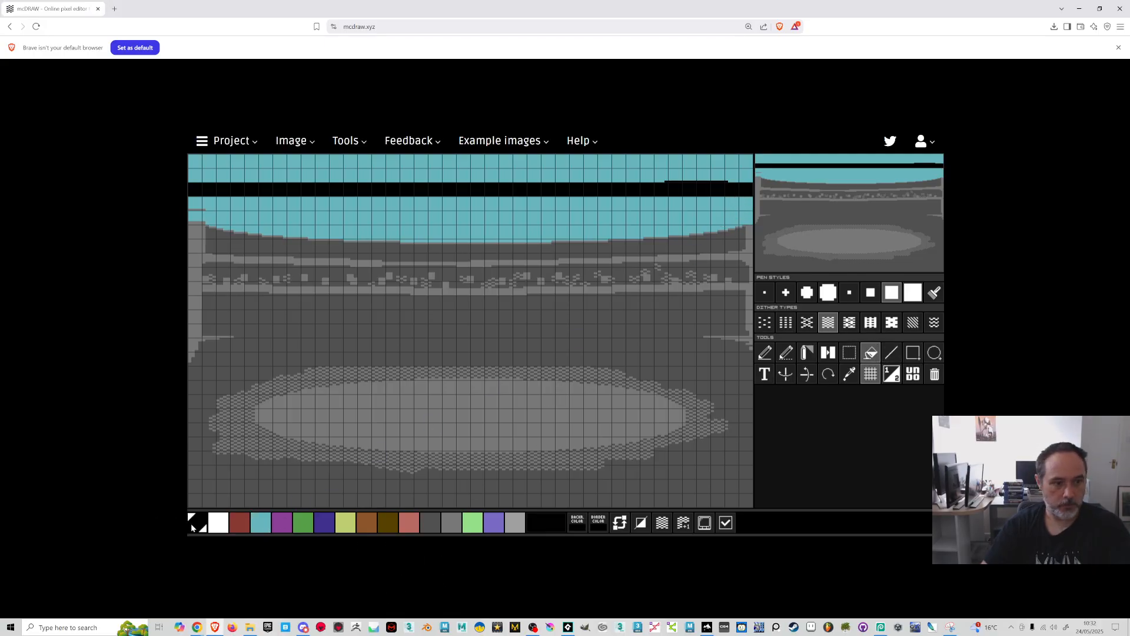
pyautogui.click(320, 181)
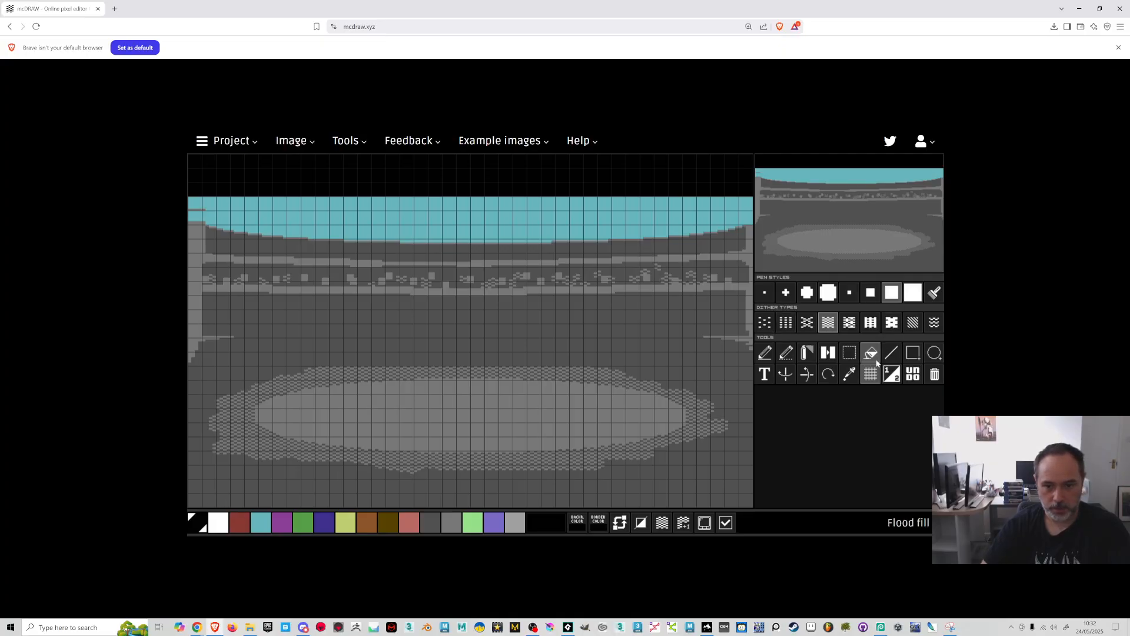
# Draw a straight black line across the picture just below the arena floor and flood-fill the strip beneath it black
pyautogui.click(892, 353)
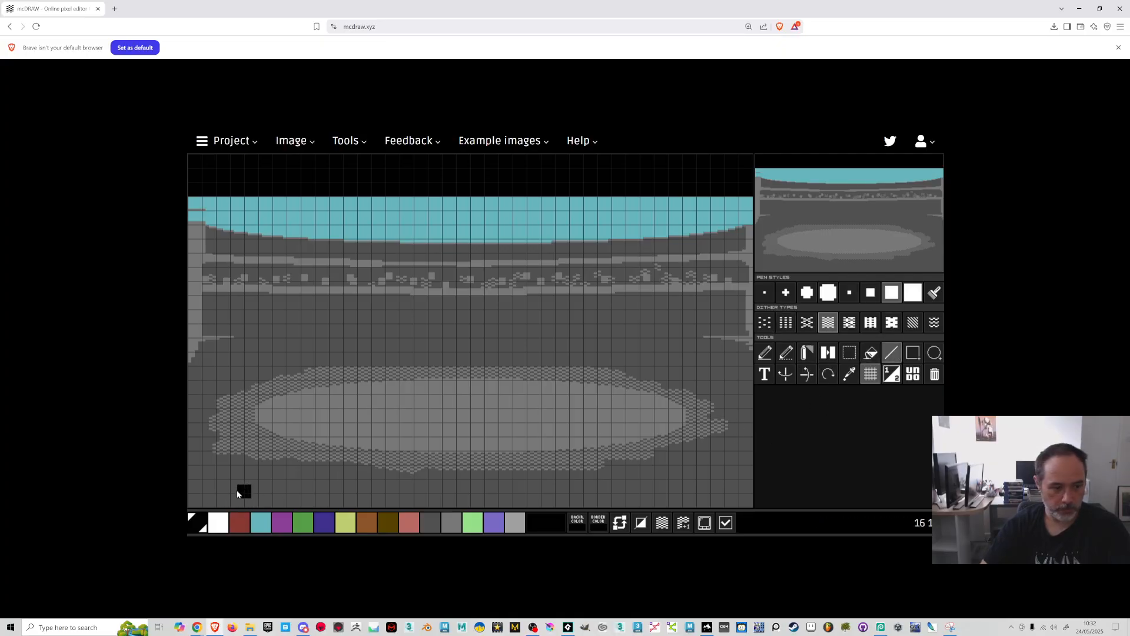
pyautogui.moveTo(195, 471); pyautogui.dragTo(748, 474)
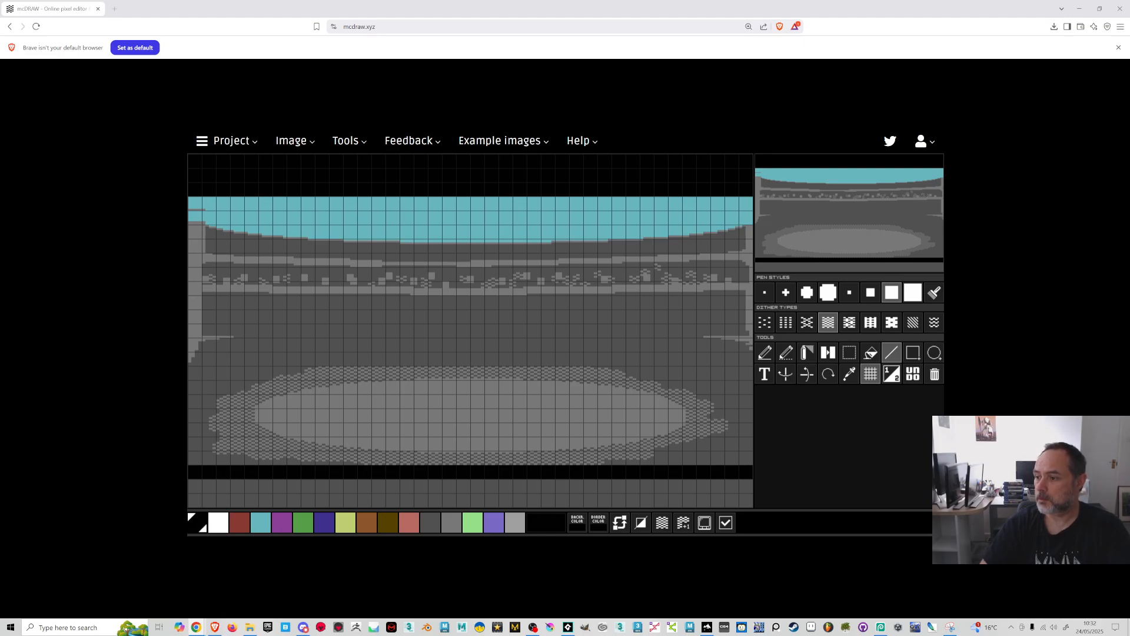
pyautogui.click(871, 352)
pyautogui.click(490, 496)
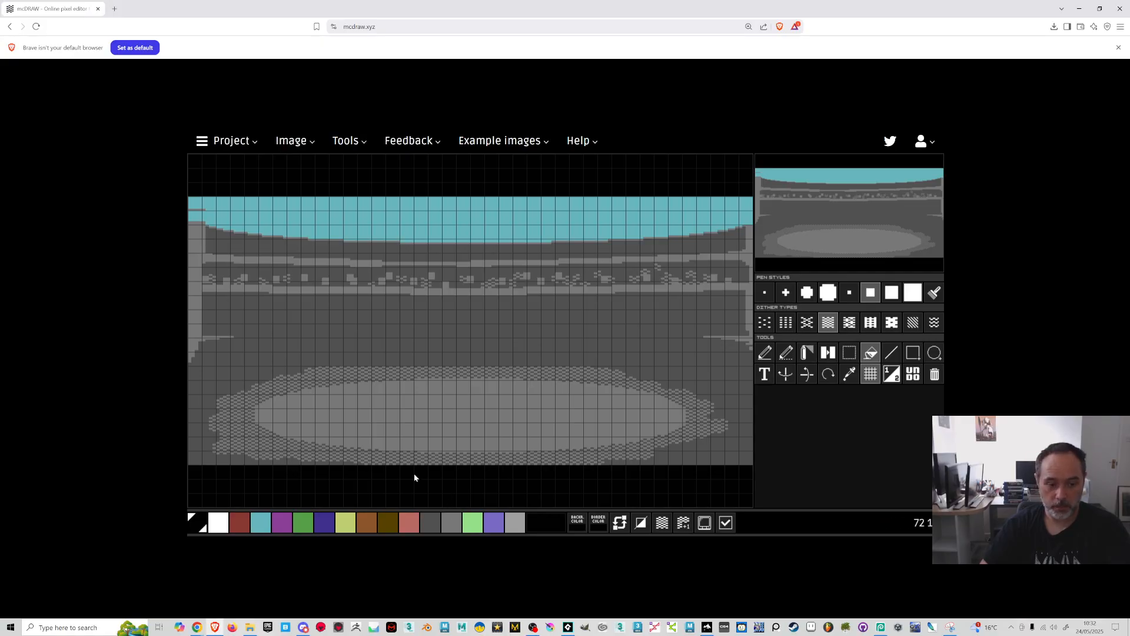
# Draw a dark red health bar with the large square pen in the left half of the lower black band
pyautogui.click(435, 528)
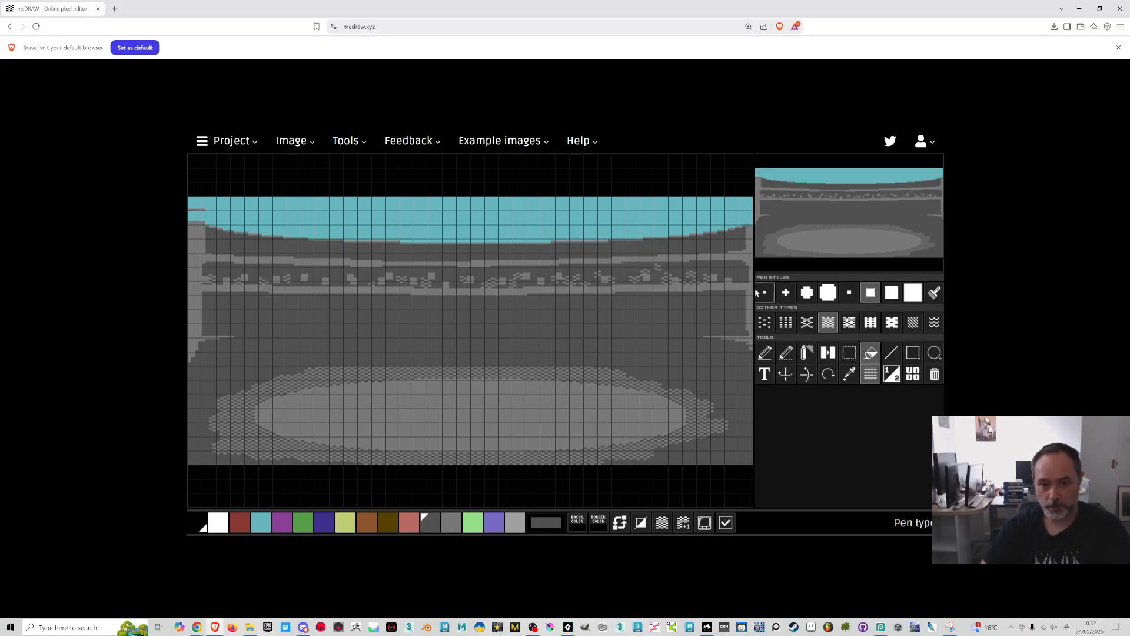
pyautogui.click(239, 522)
pyautogui.click(891, 293)
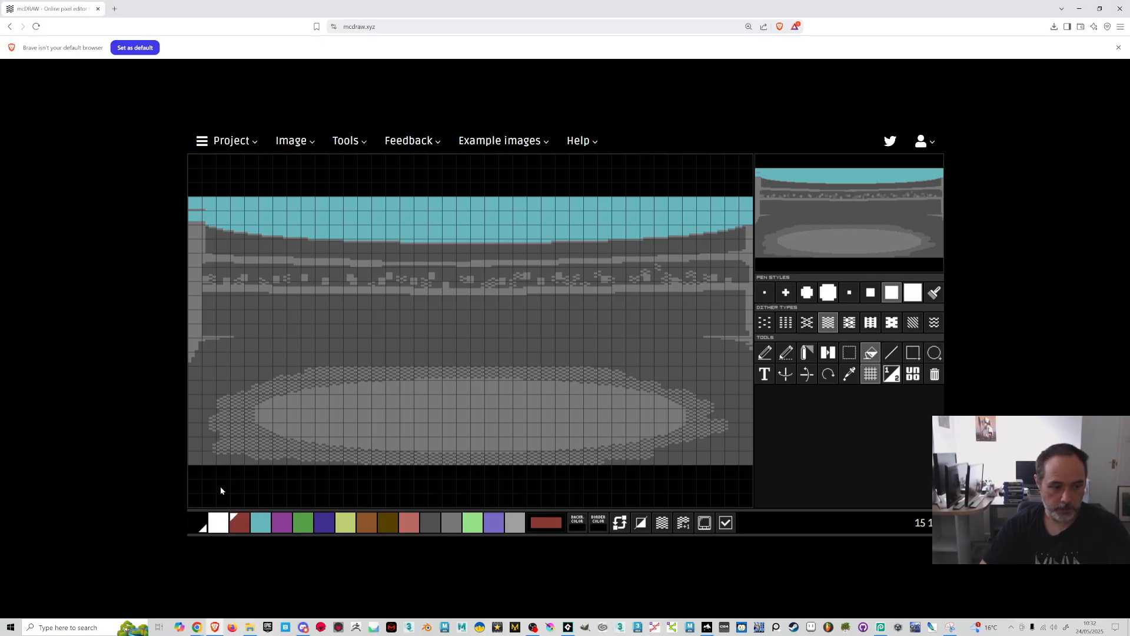
pyautogui.click(765, 352)
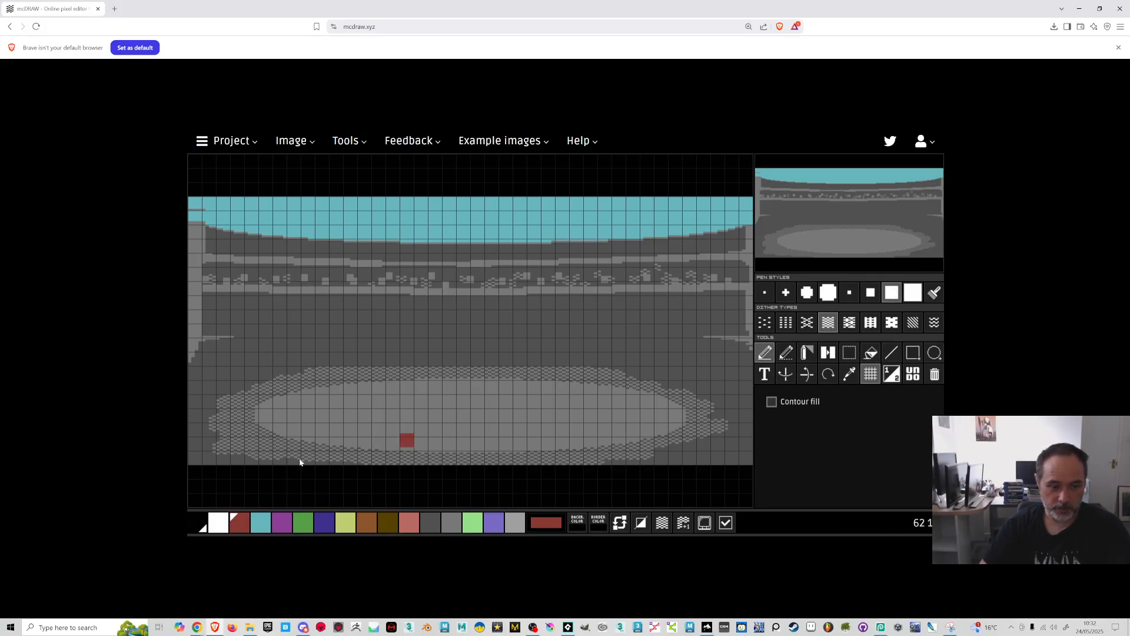
pyautogui.moveTo(206, 488); pyautogui.dragTo(397, 489)
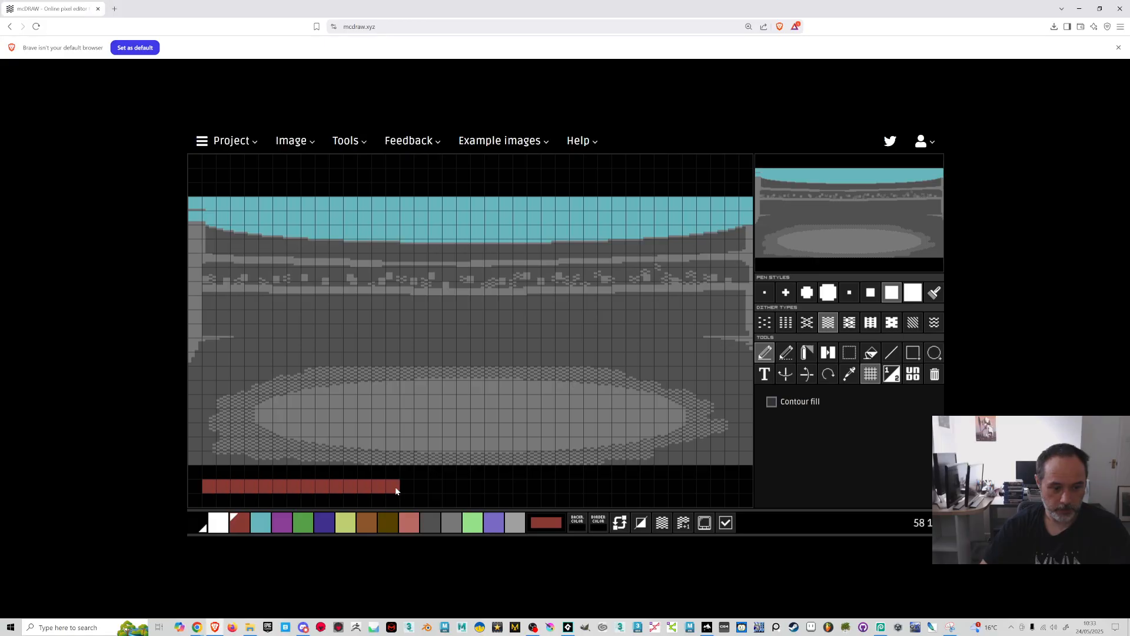
# Draw a matching dark red health bar on the right of the lower black band and frame both bars with thin grey rectangles
pyautogui.click(891, 352)
pyautogui.moveTo(732, 486); pyautogui.dragTo(566, 491)
pyautogui.click(451, 522)
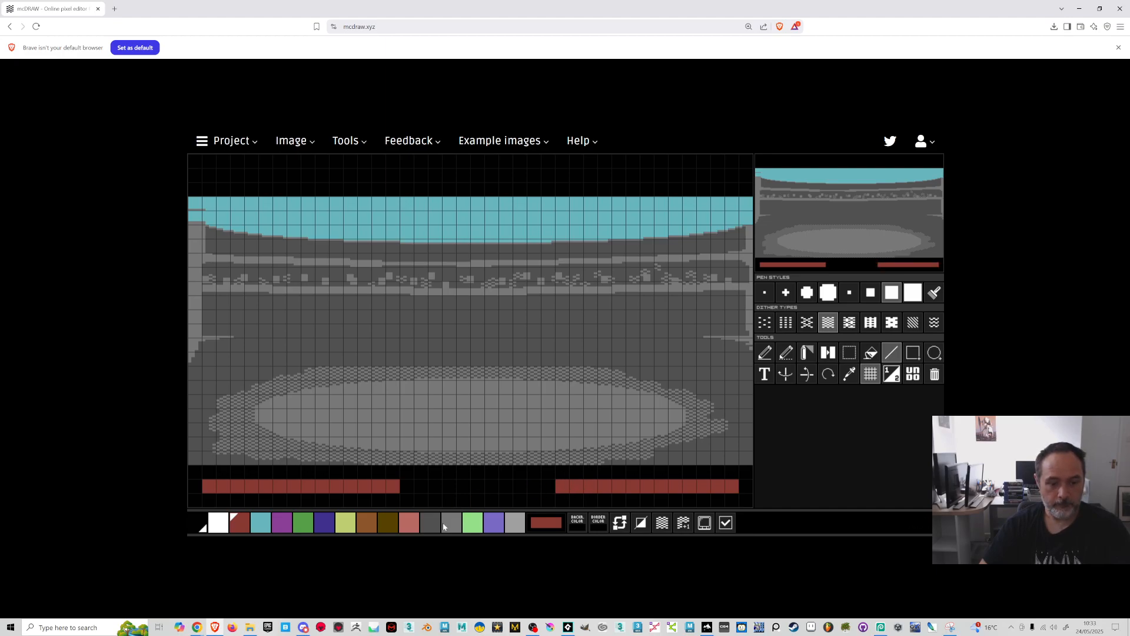
pyautogui.click(912, 352)
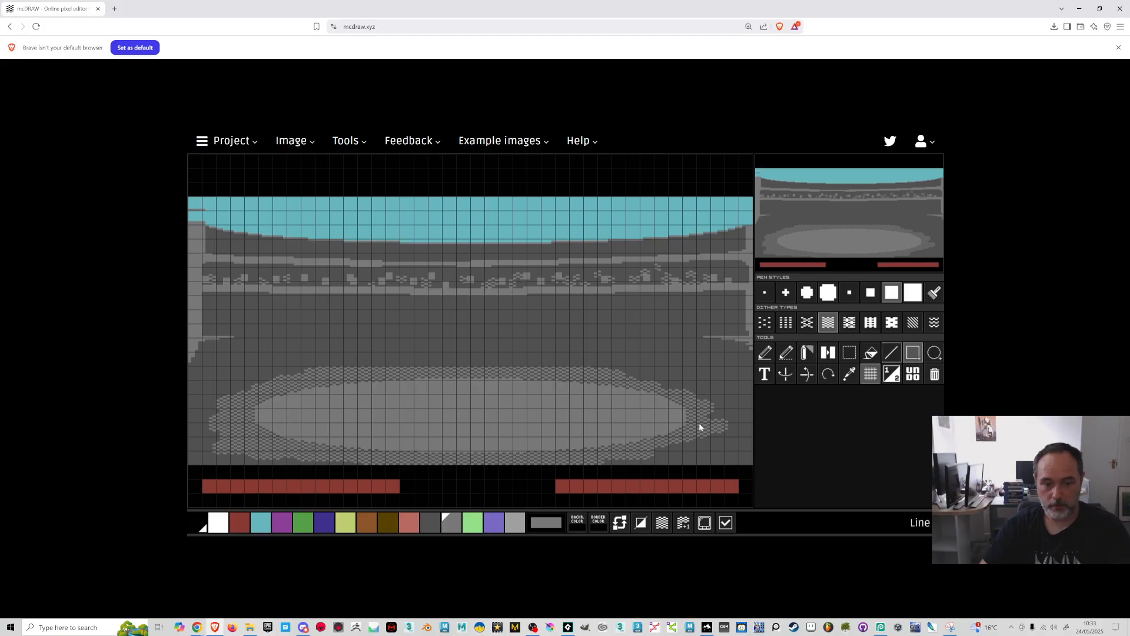
pyautogui.click(764, 293)
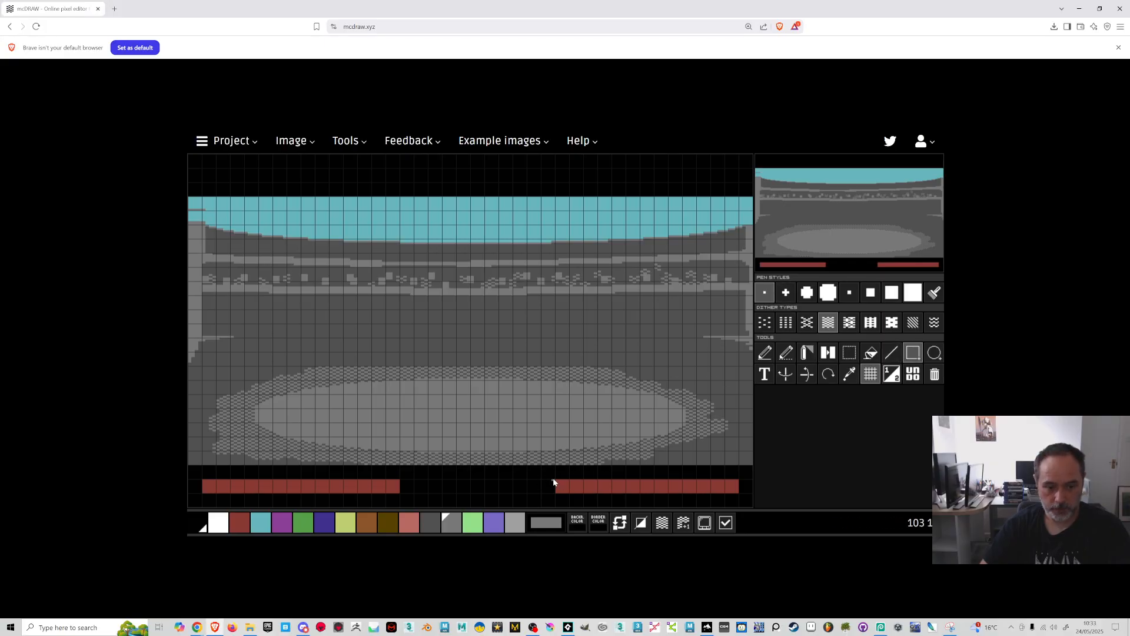
pyautogui.moveTo(555, 481); pyautogui.dragTo(743, 498)
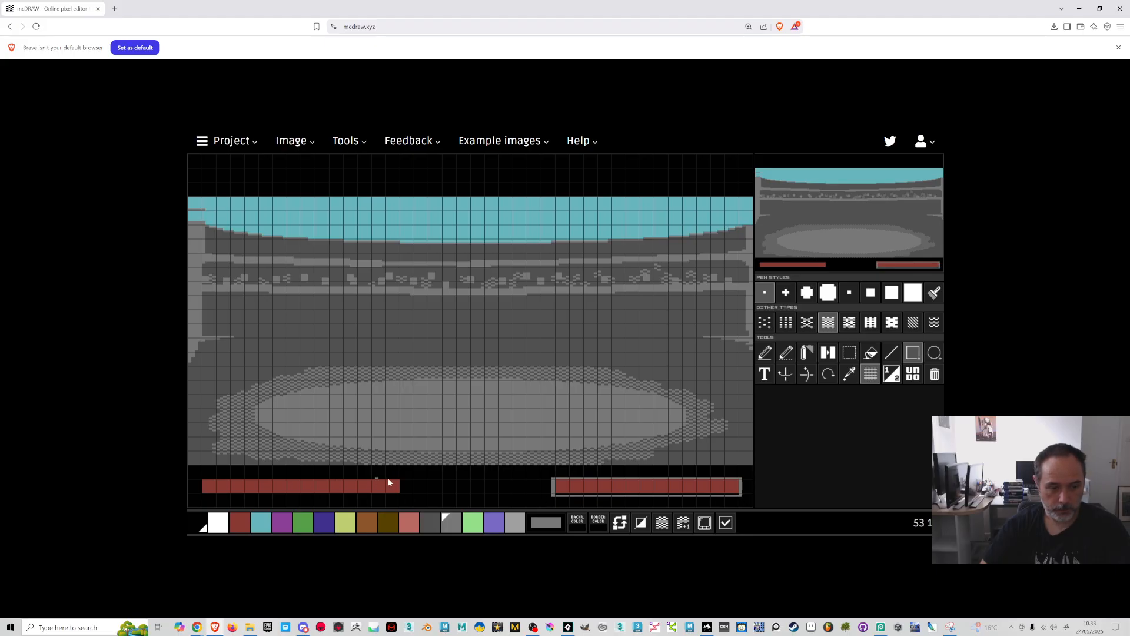
pyautogui.moveTo(402, 476); pyautogui.dragTo(199, 498)
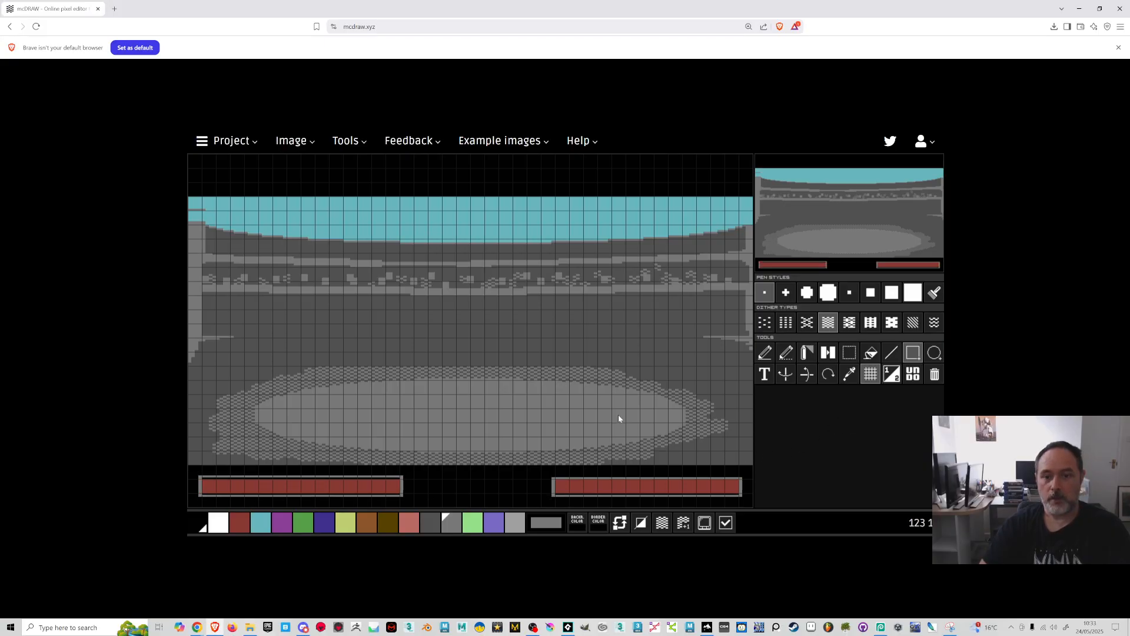
pyautogui.moveTo(553, 476); pyautogui.dragTo(742, 481)
pyautogui.click(197, 522)
pyautogui.moveTo(558, 481); pyautogui.dragTo(740, 481)
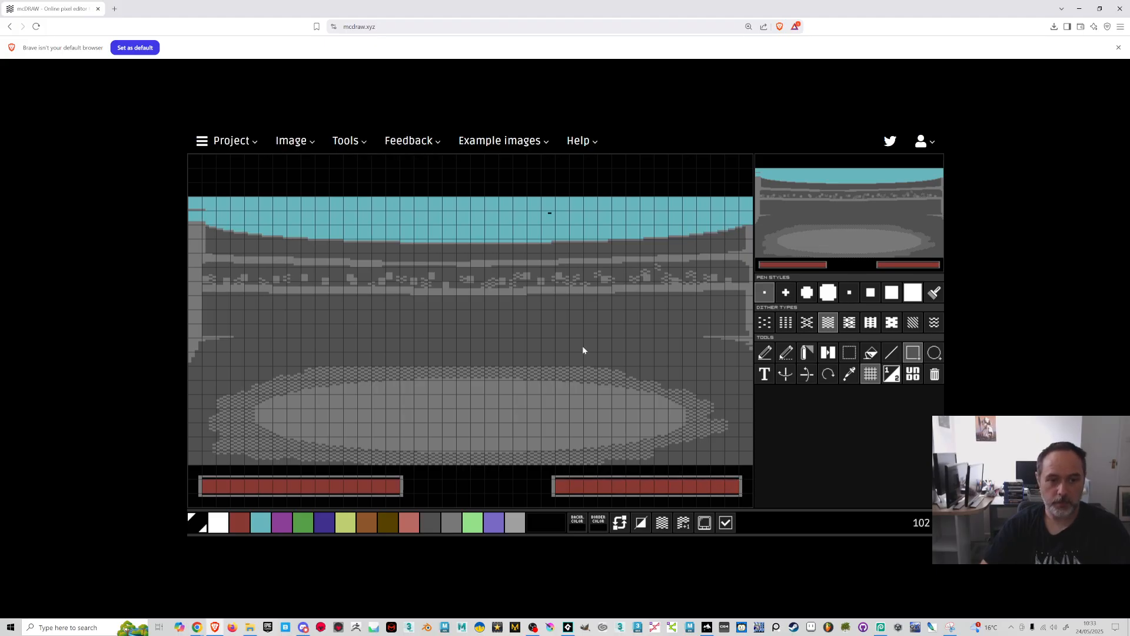
# Switch to Backdrop Designer to check the composed scene with both fighters, and return to mcDRAW
pyautogui.hotkey('alt', 'Tab')
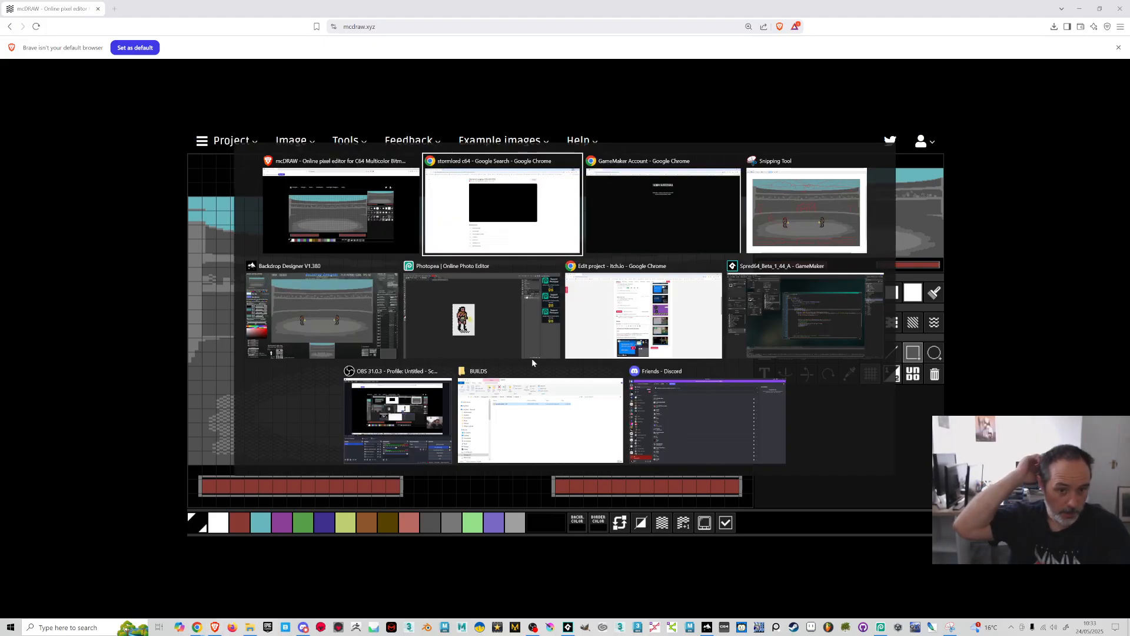
pyautogui.click(353, 322)
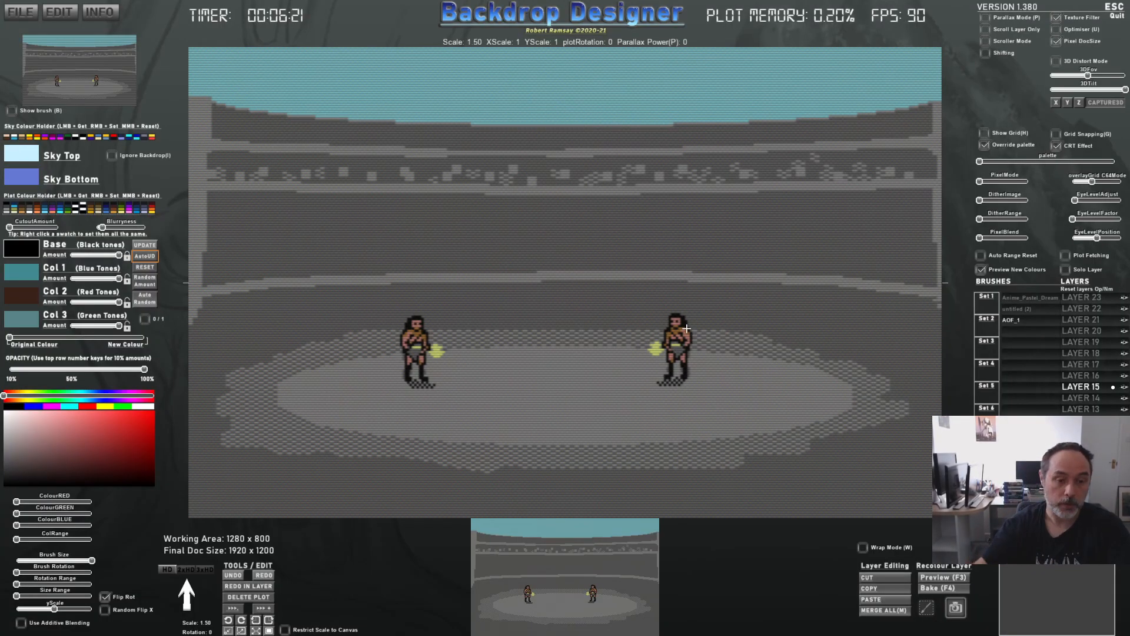
pyautogui.hotkey('alt', 'Tab')
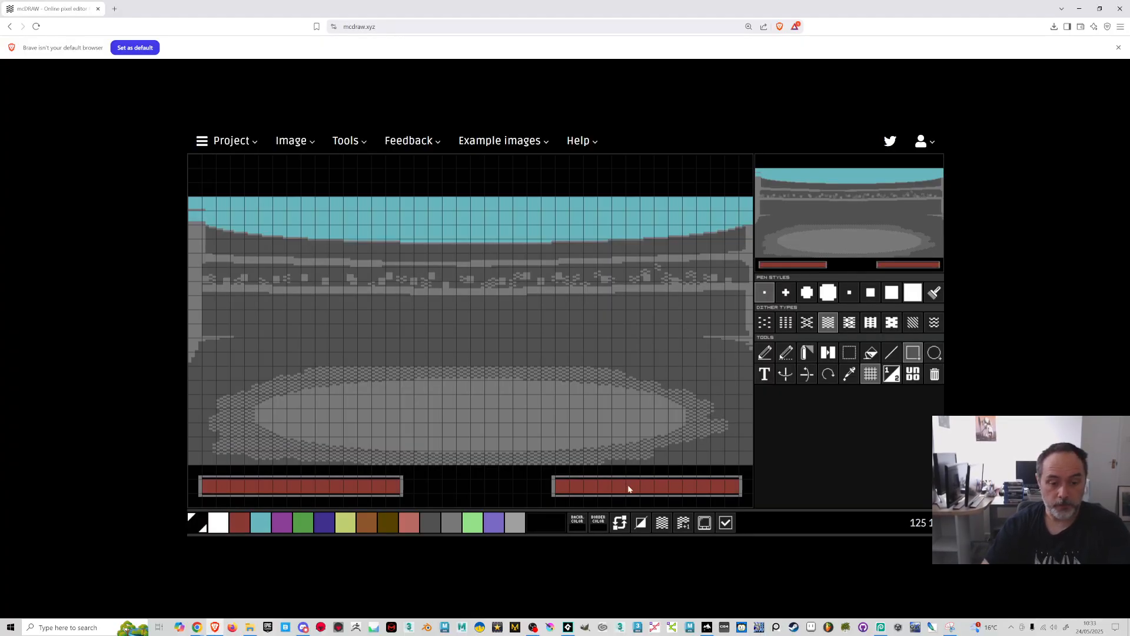
# Preview the picture in the Commodore monitor frame and in the VICE emulator, closing each preview
pyautogui.click(704, 523)
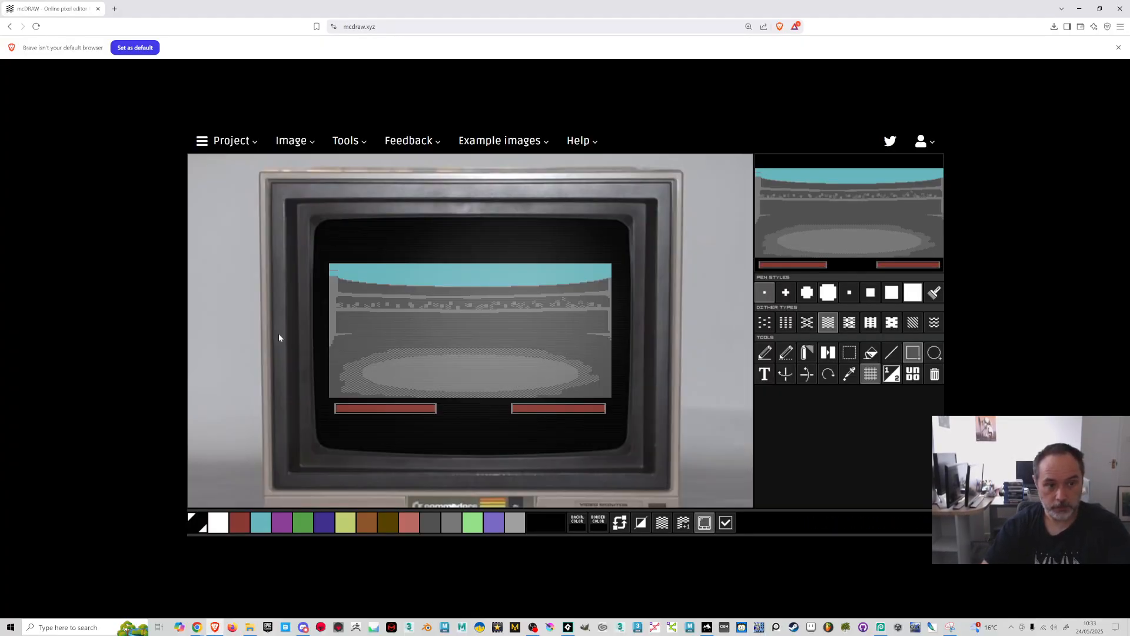
pyautogui.click(705, 523)
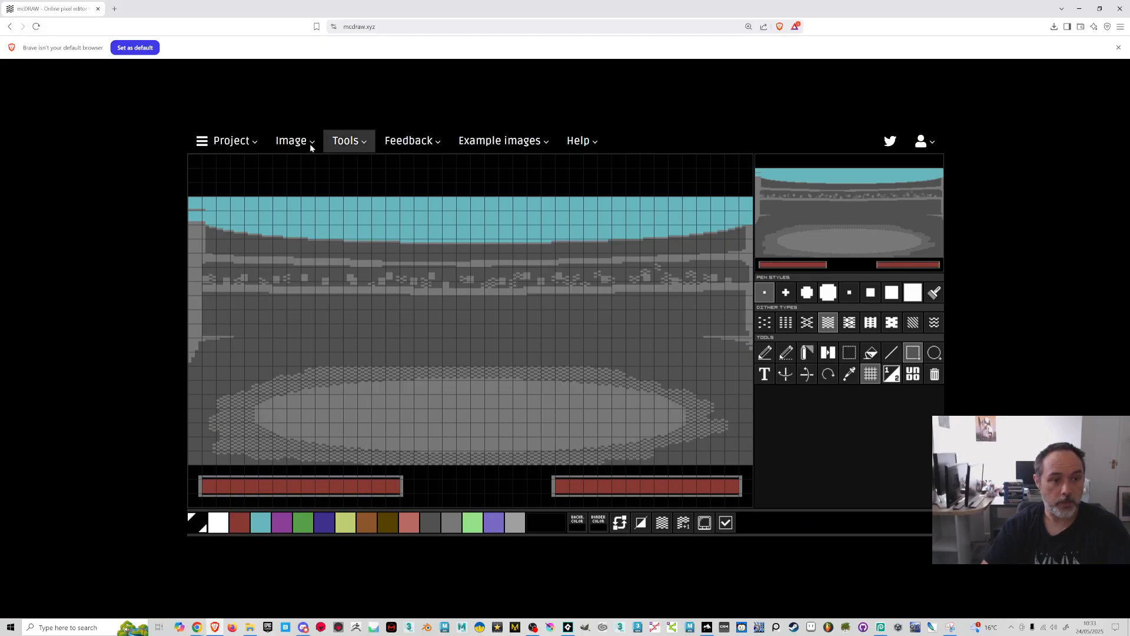
pyautogui.click(293, 142)
pyautogui.click(361, 144)
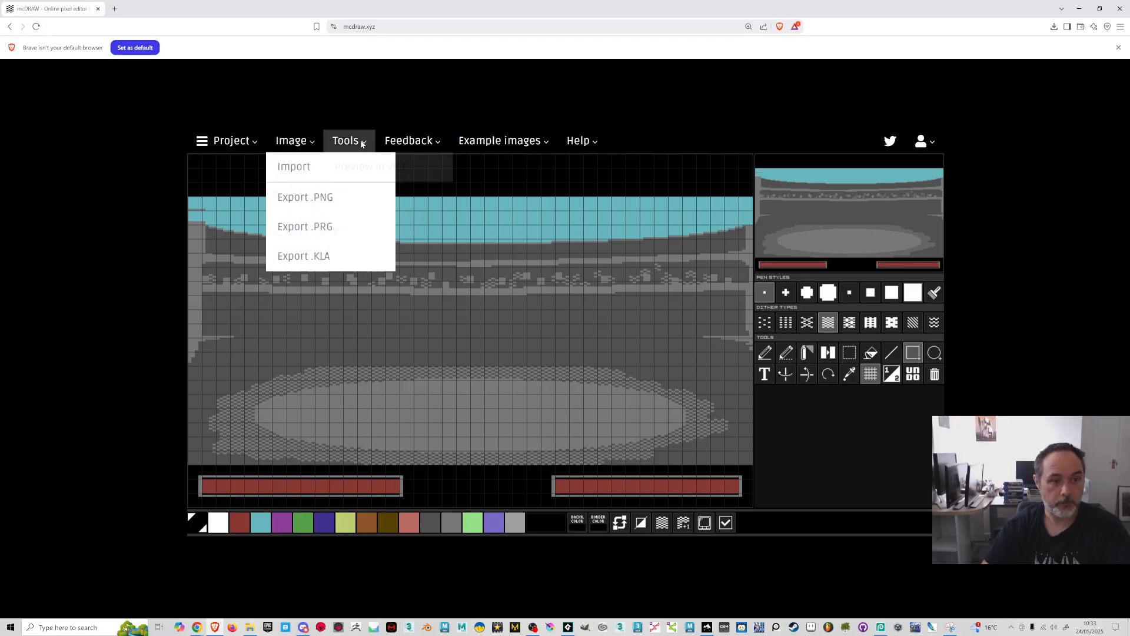
pyautogui.click(379, 167)
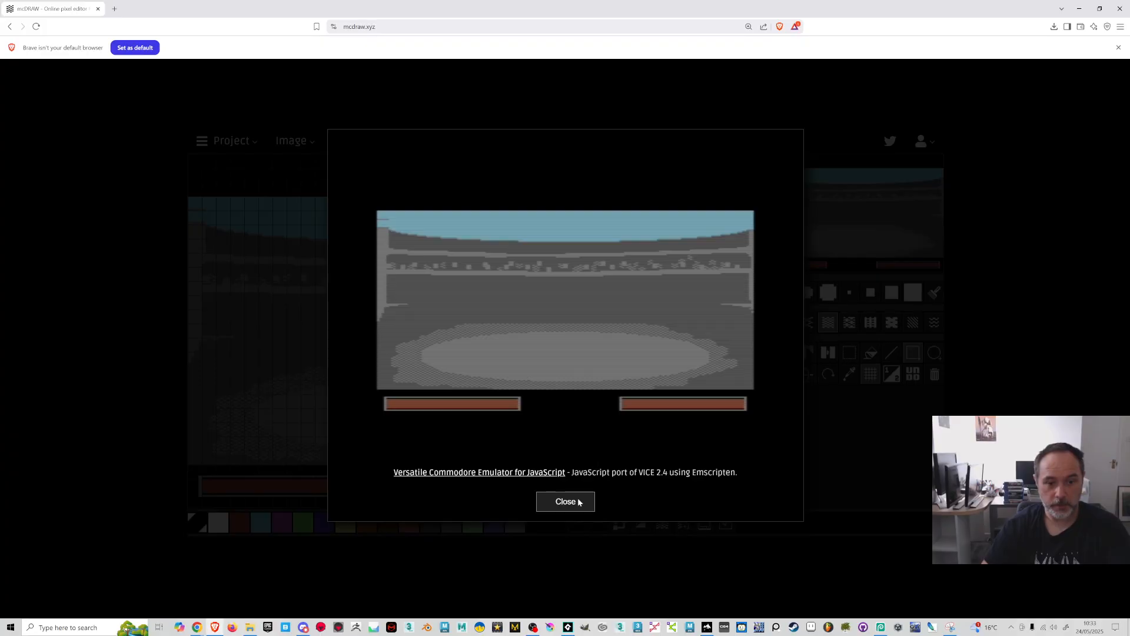
pyautogui.click(569, 501)
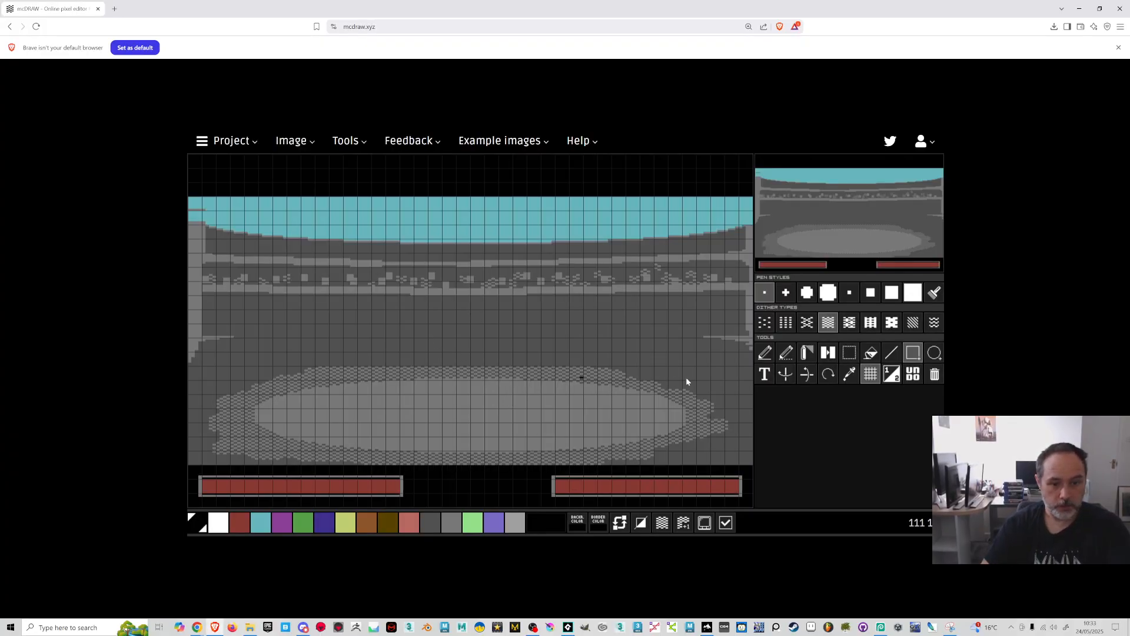
# Draw thin mid-grey lines curving across the arena for the base of the back wall, using the line tool
pyautogui.click(891, 352)
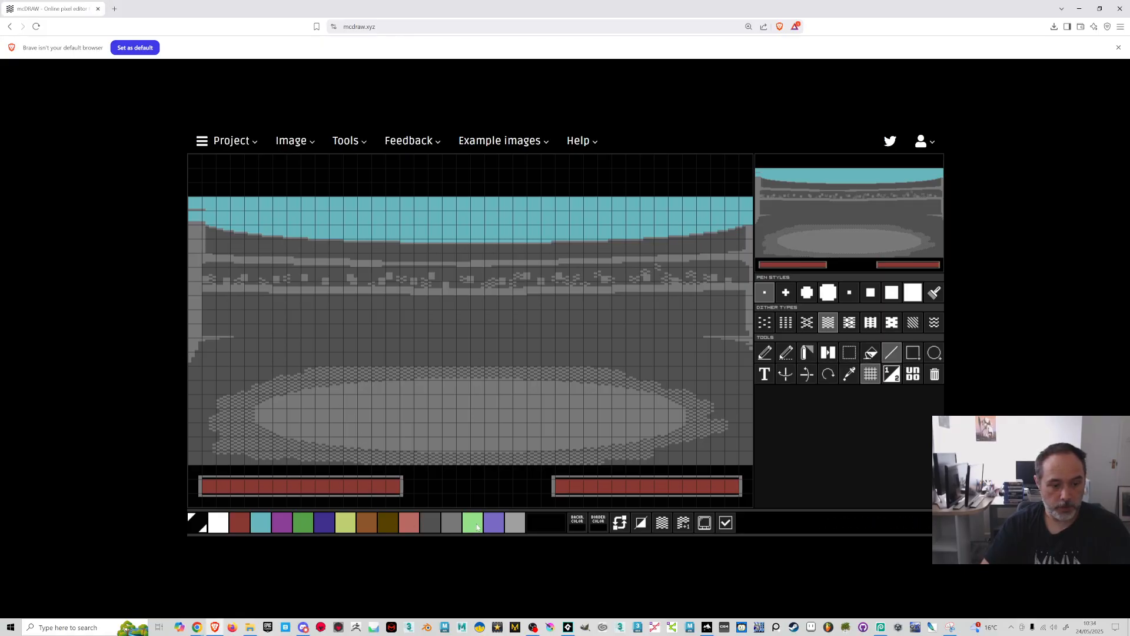
pyautogui.click(452, 525)
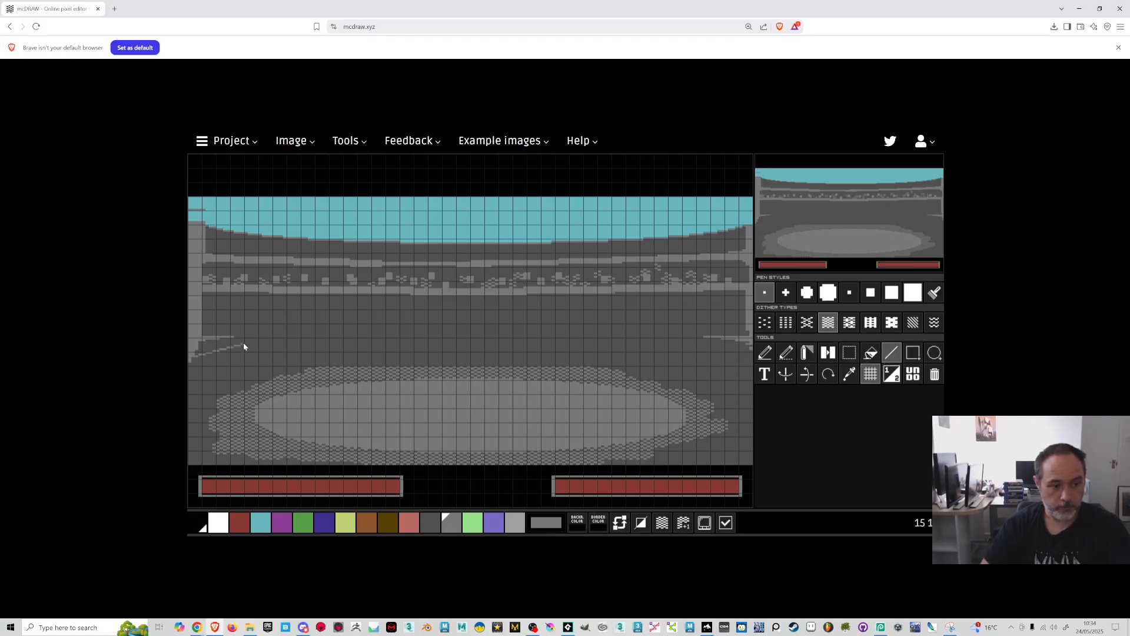
pyautogui.moveTo(301, 339); pyautogui.dragTo(684, 341)
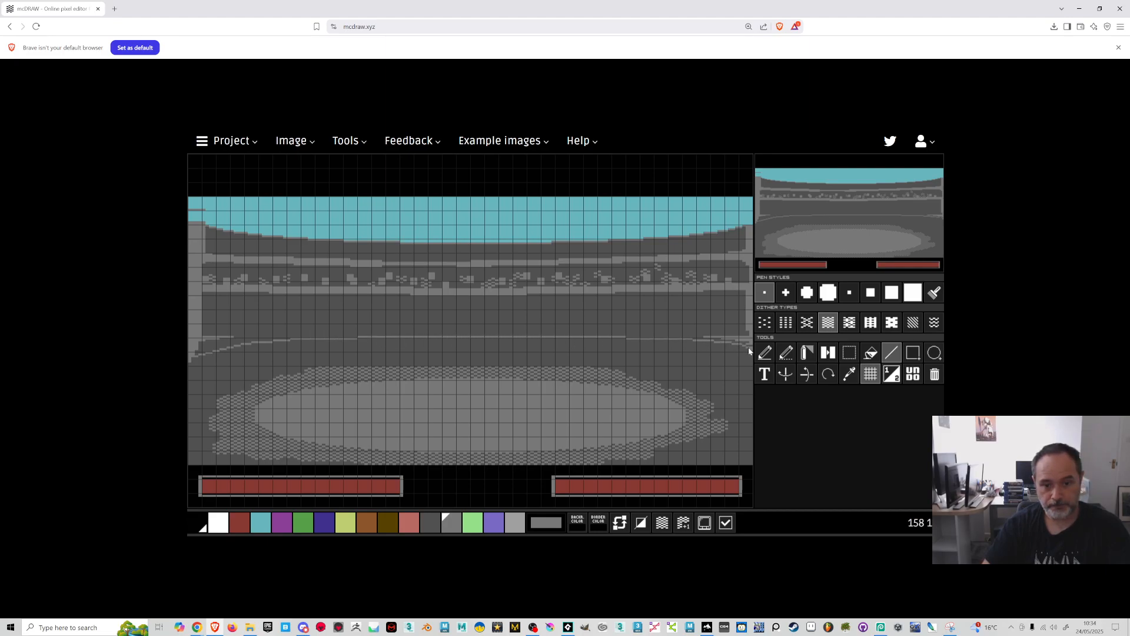
pyautogui.moveTo(189, 350); pyautogui.dragTo(257, 337)
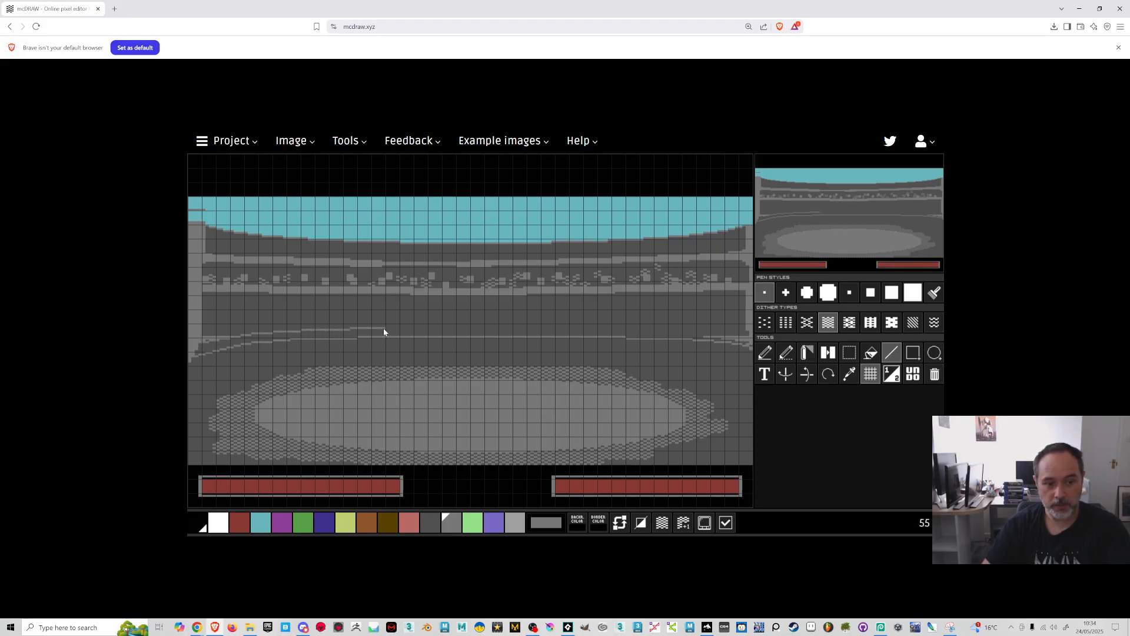
# Outline a double-framed rectangular gateway in the middle of the back wall and an arched doorway near each side
pyautogui.moveTo(430, 305); pyautogui.dragTo(564, 302)
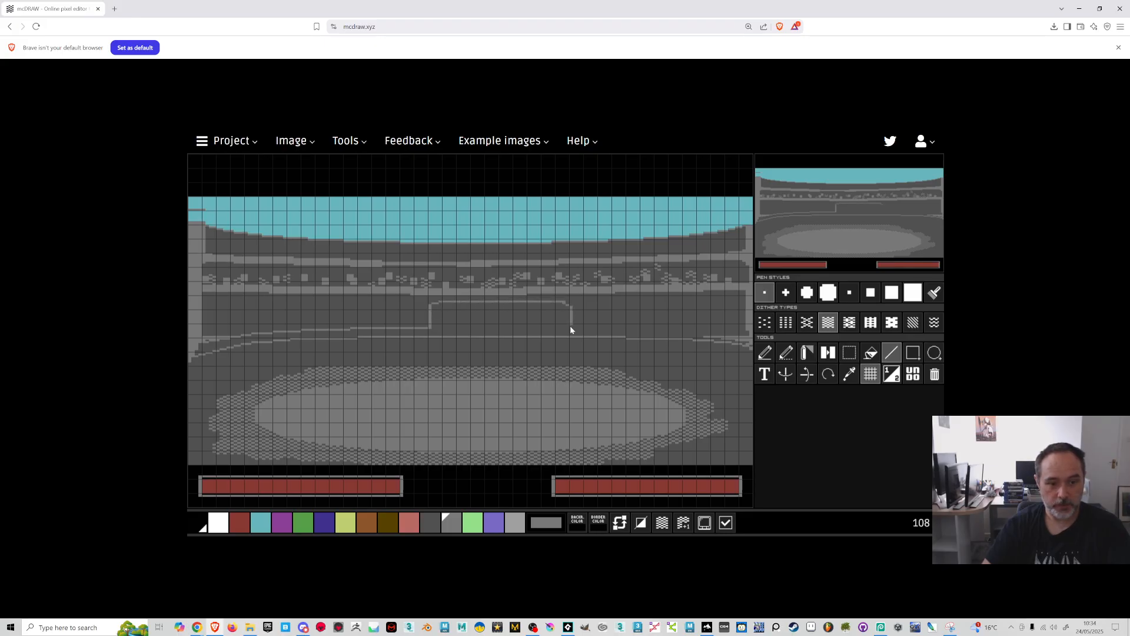
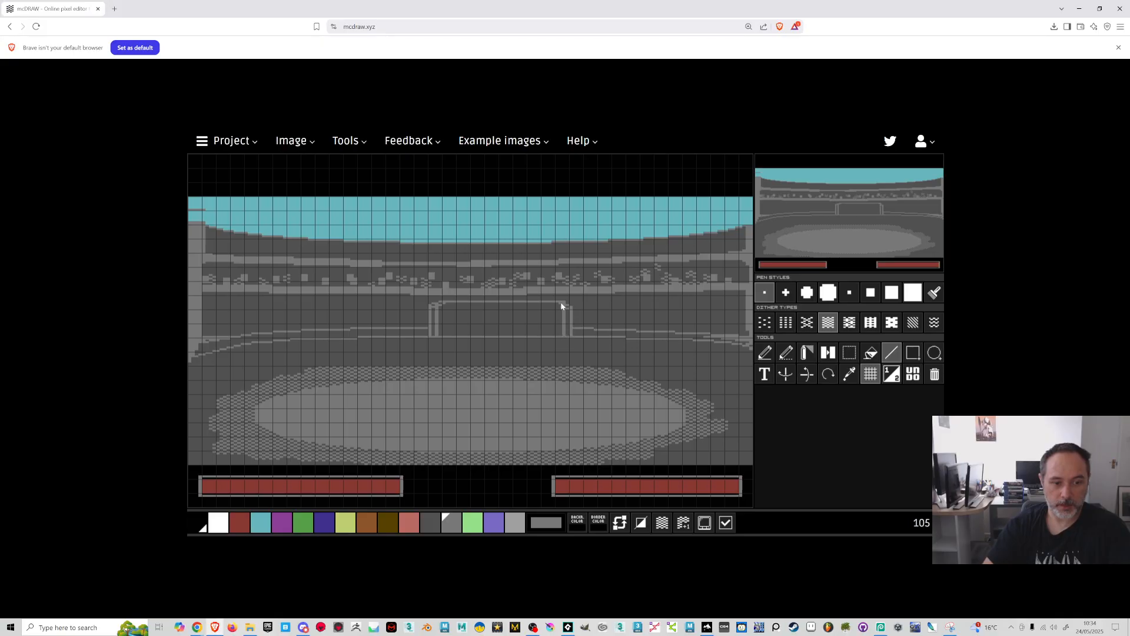
pyautogui.moveTo(443, 305); pyautogui.dragTo(443, 305)
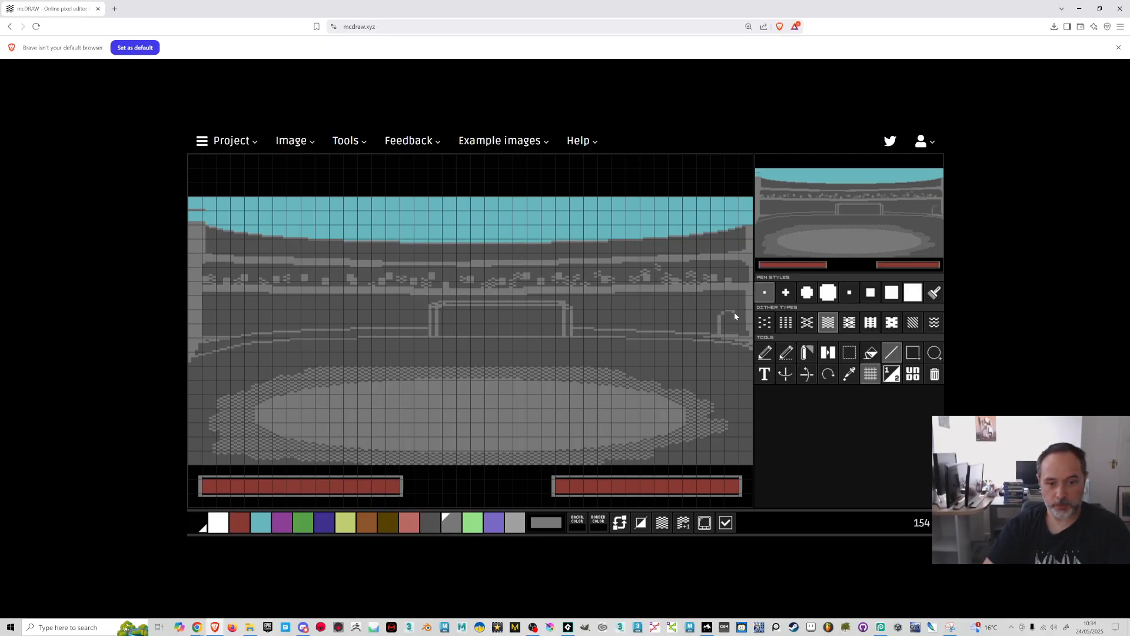
pyautogui.moveTo(231, 346); pyautogui.dragTo(234, 316)
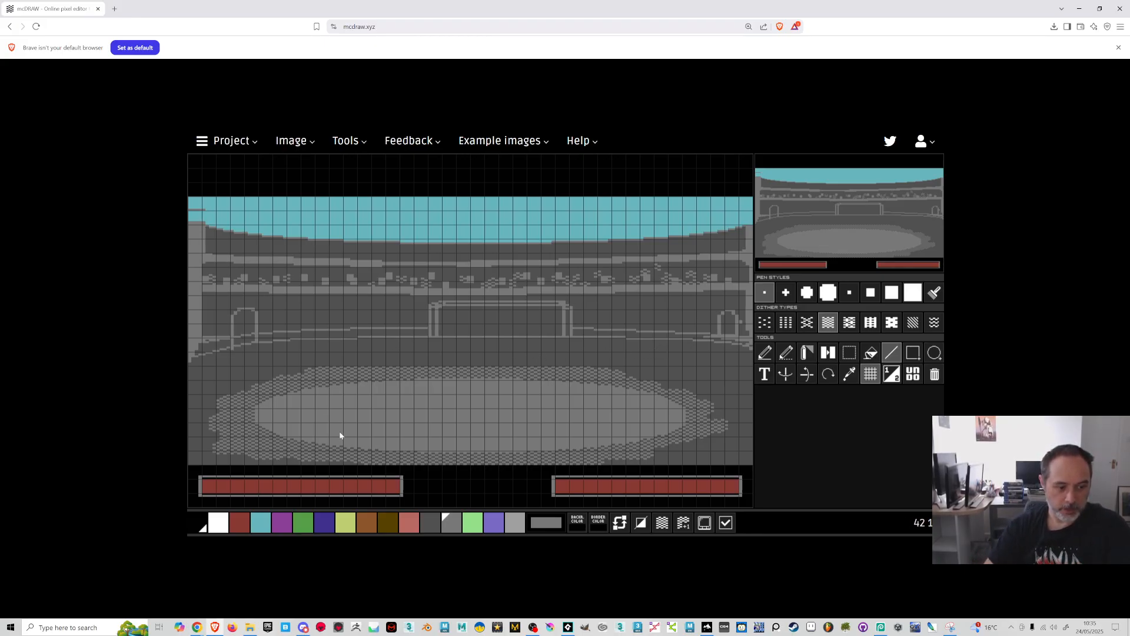
# Flood-fill the central gateway and both arched doorways with black
pyautogui.click(200, 524)
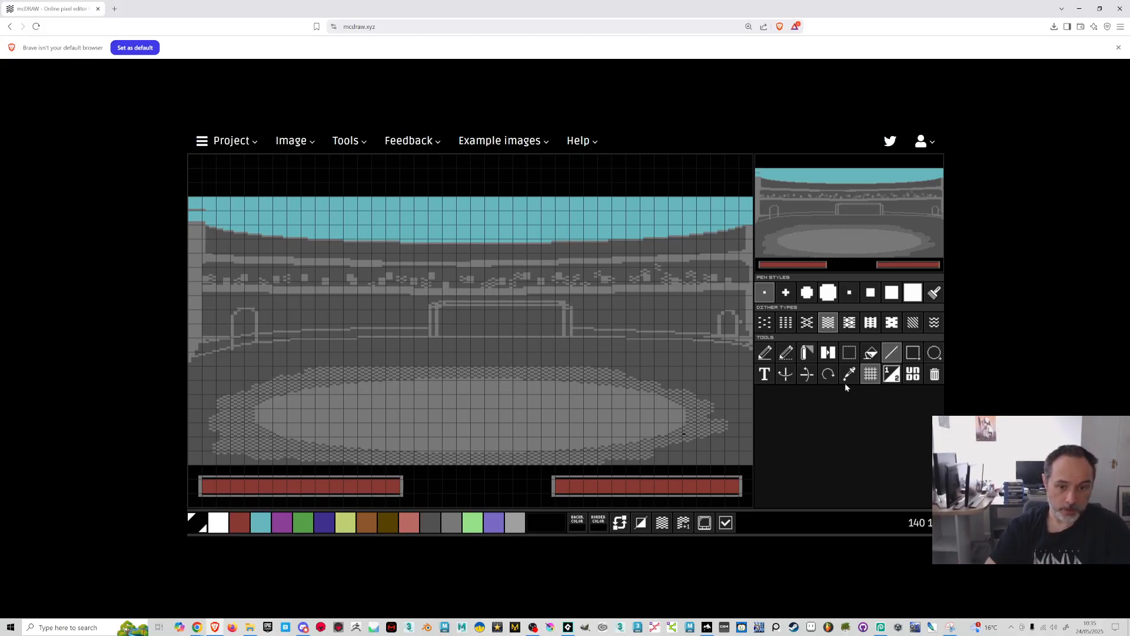
pyautogui.click(871, 353)
pyautogui.click(520, 327)
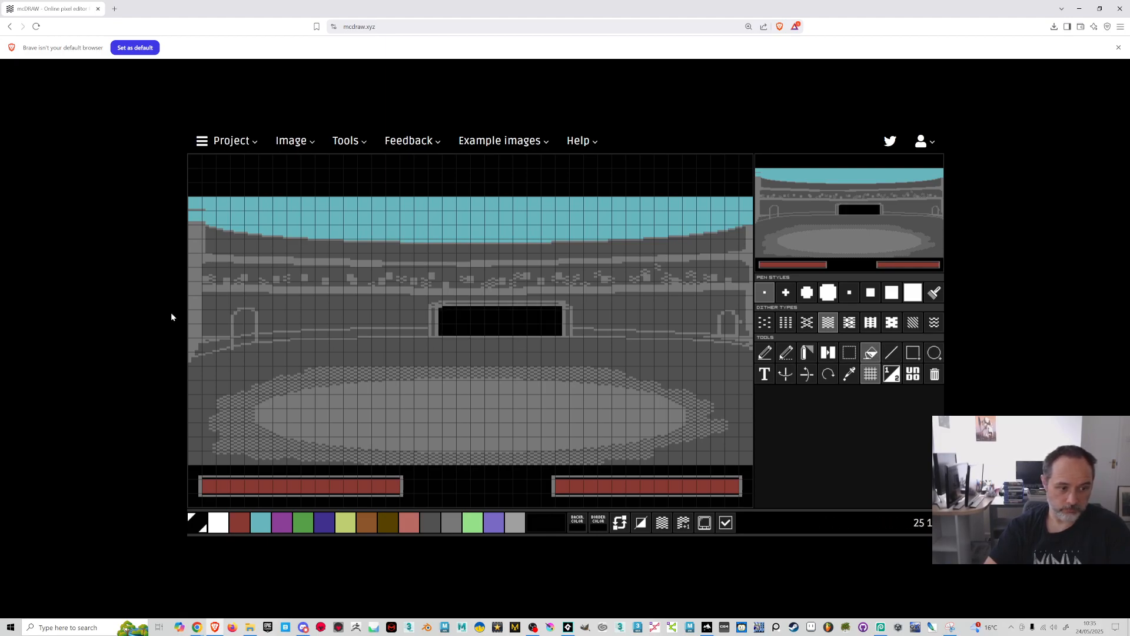
pyautogui.click(239, 321)
pyautogui.click(730, 327)
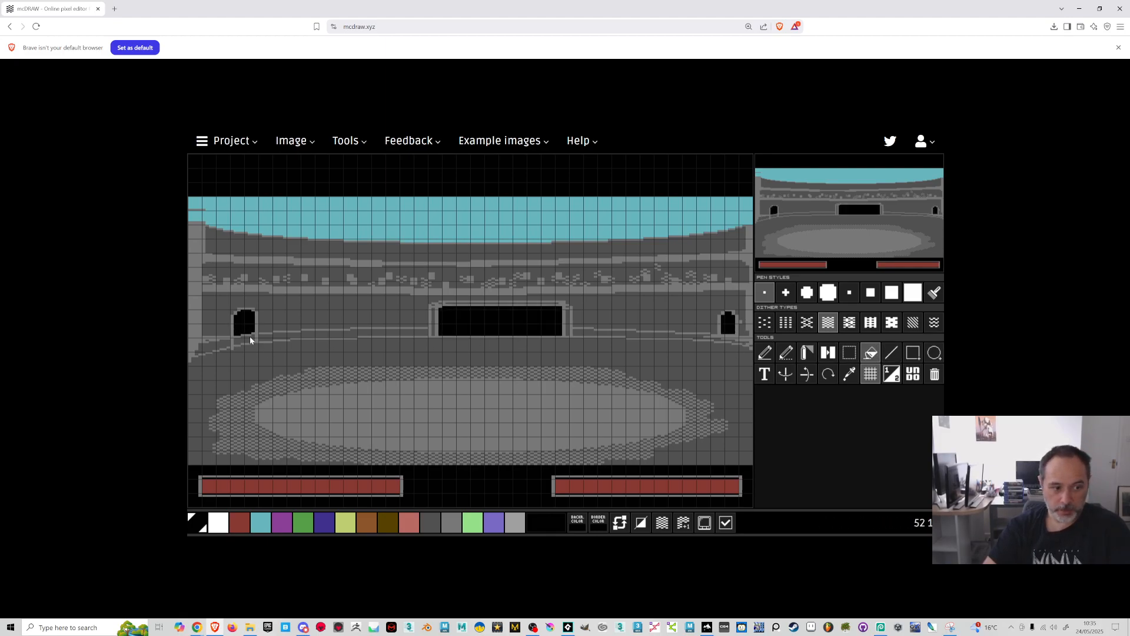
# Extend the black of both side doorways down to the floor line and draw two dark grey vertical bars in the central gateway
pyautogui.click(247, 343)
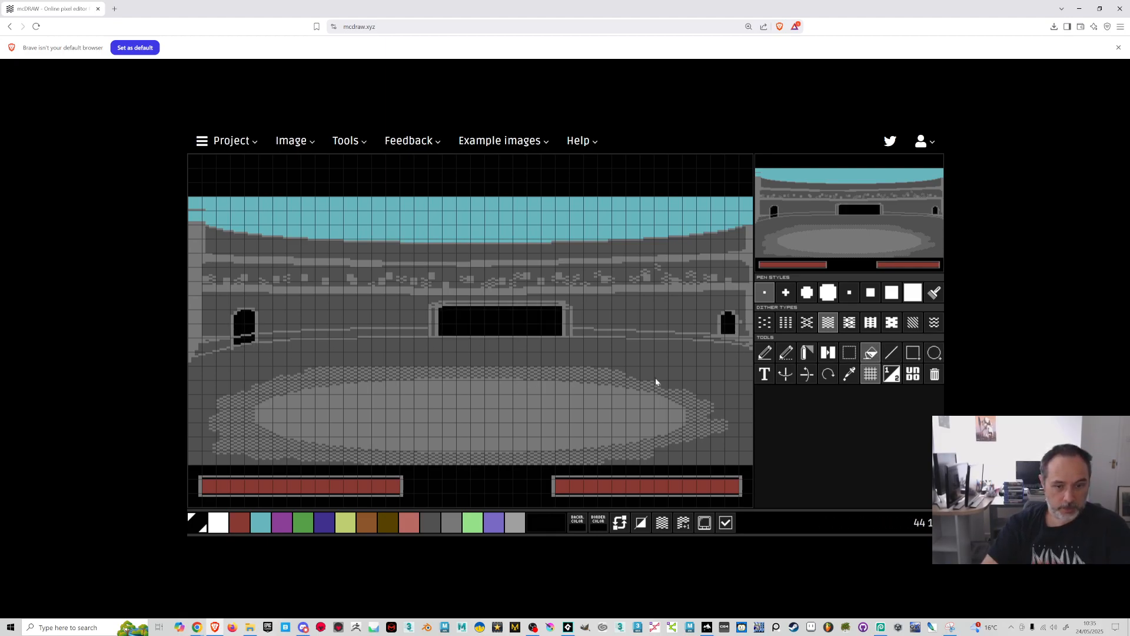
pyautogui.click(892, 352)
pyautogui.moveTo(723, 338); pyautogui.dragTo(733, 340)
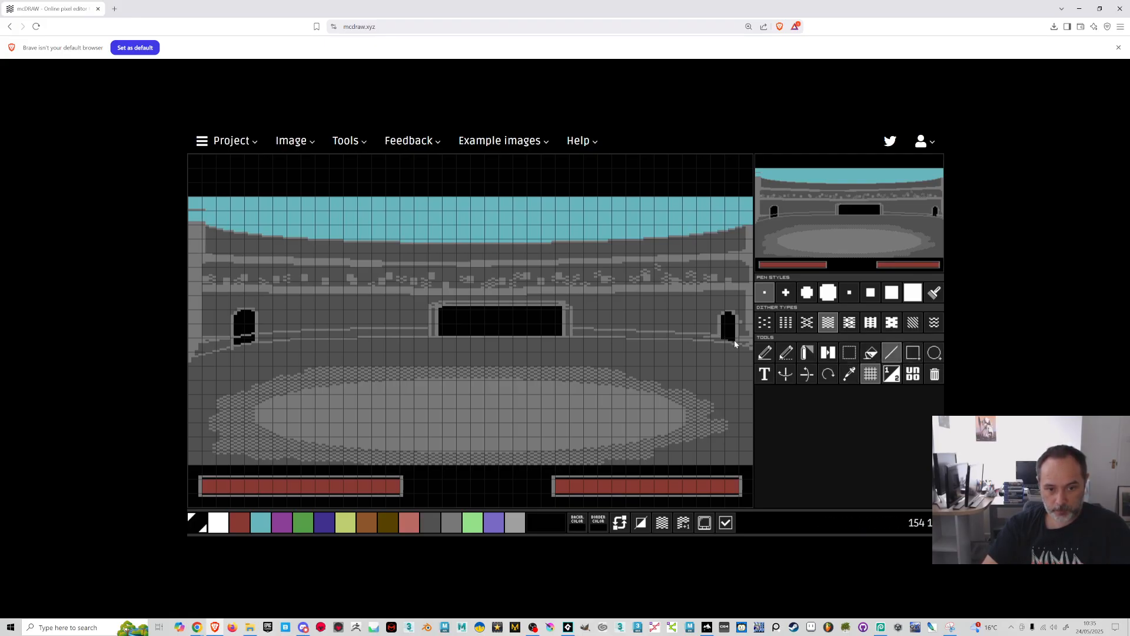
pyautogui.moveTo(241, 336); pyautogui.dragTo(240, 337)
pyautogui.click(436, 528)
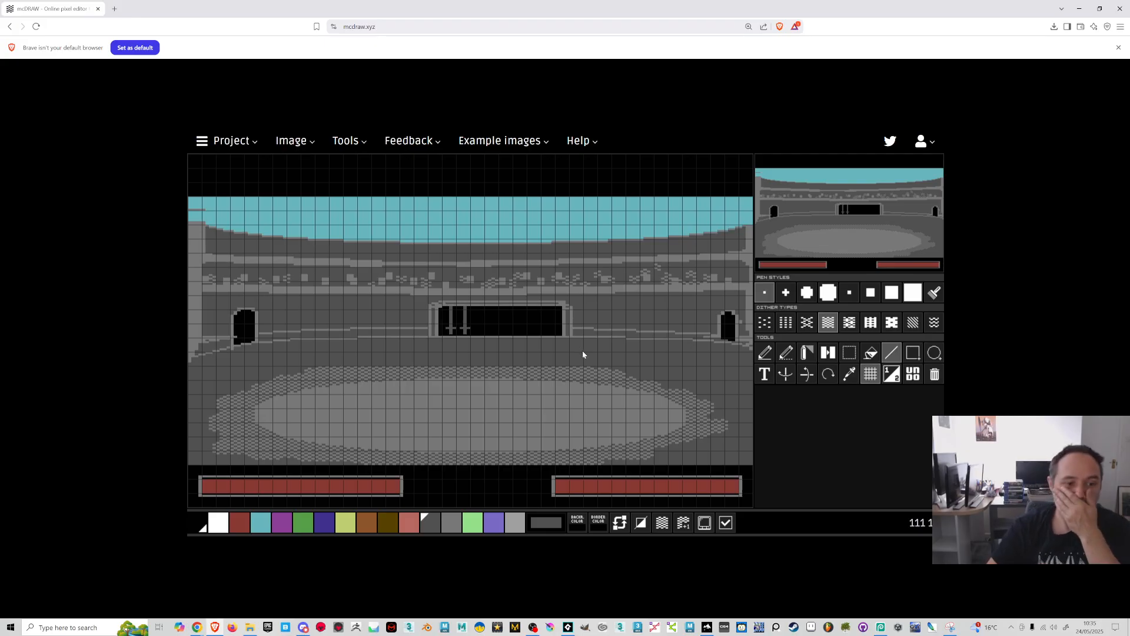
# Draw two jagged white lightning bolts freehand in the sky above the stands, undoing the stray first stroke
pyautogui.click(218, 524)
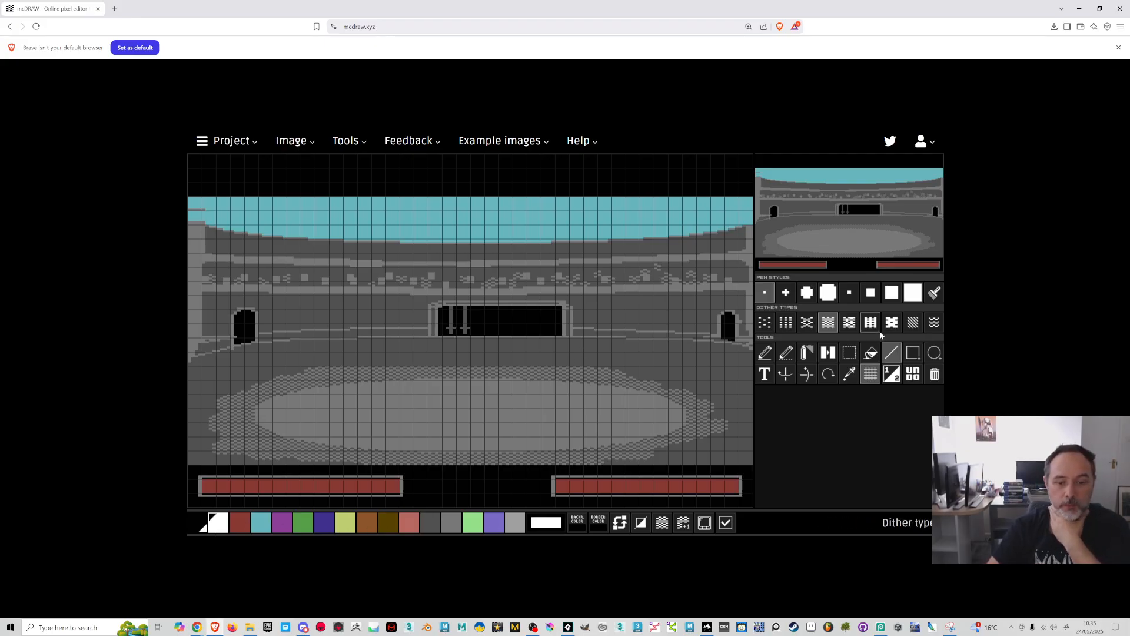
pyautogui.click(765, 352)
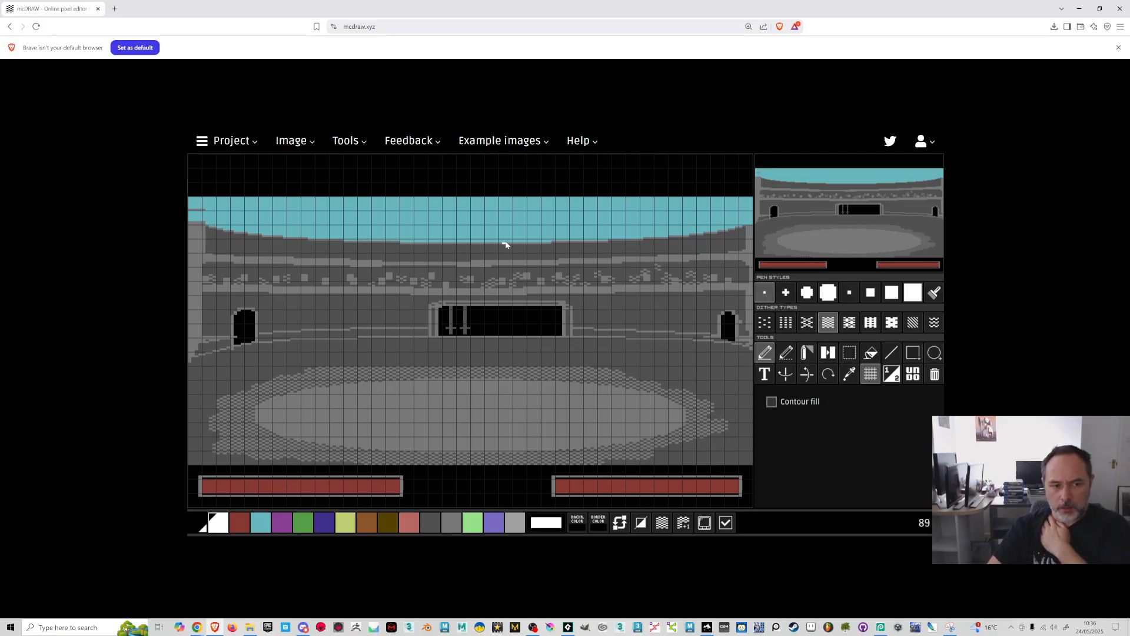
pyautogui.moveTo(524, 240)
pyautogui.mouseDown()
pyautogui.moveTo(518, 227)
pyautogui.moveTo(574, 209)
pyautogui.mouseUp()
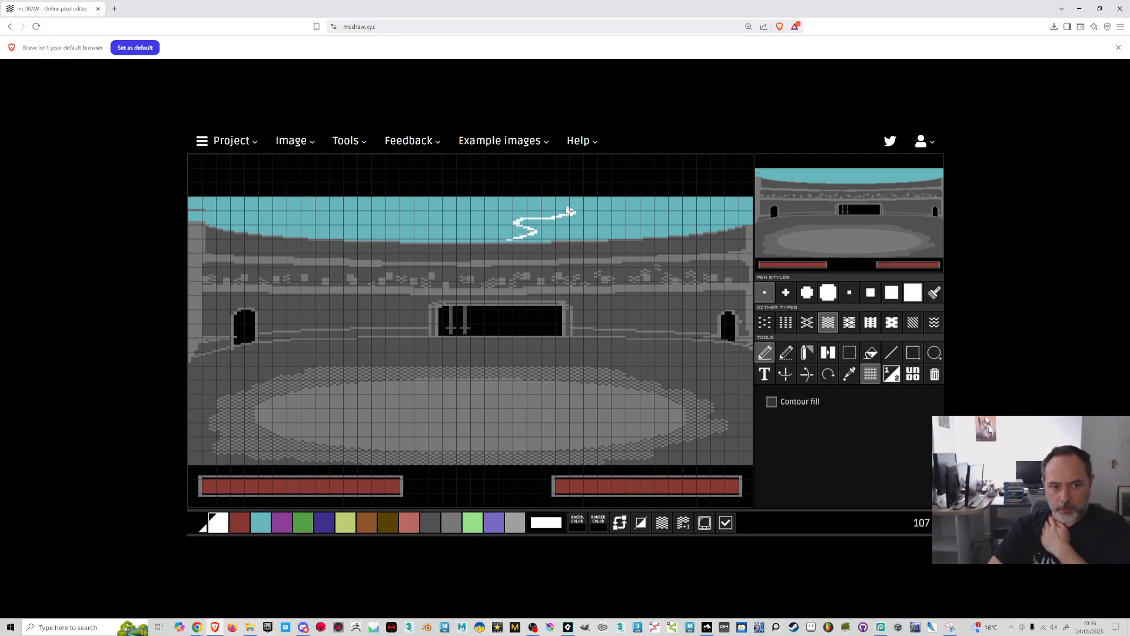
pyautogui.click(759, 424)
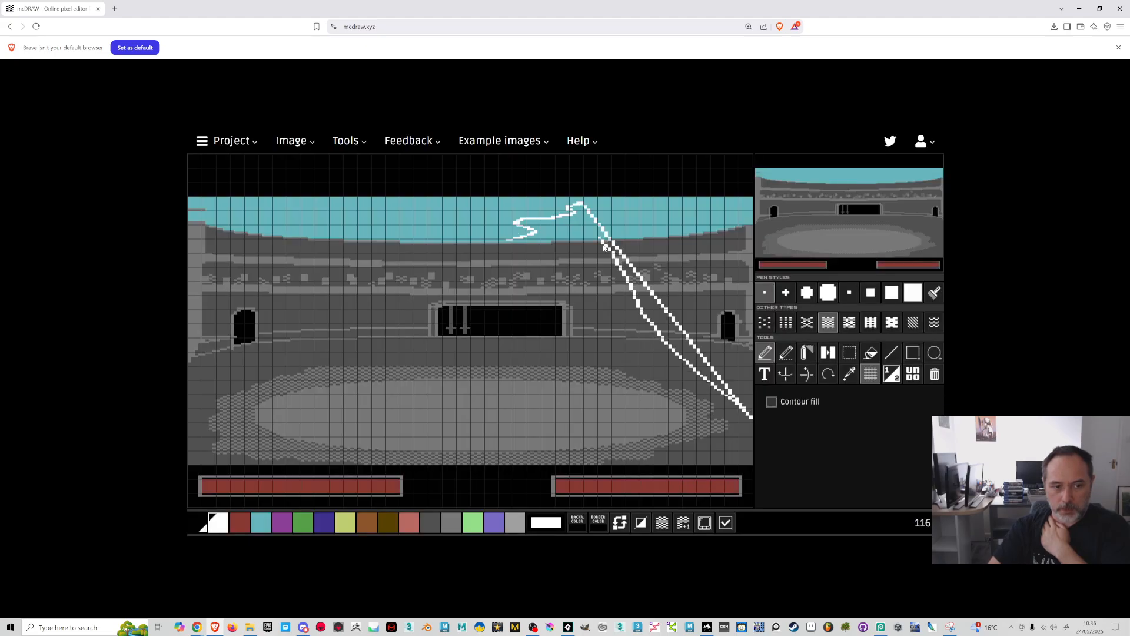
pyautogui.click(905, 368)
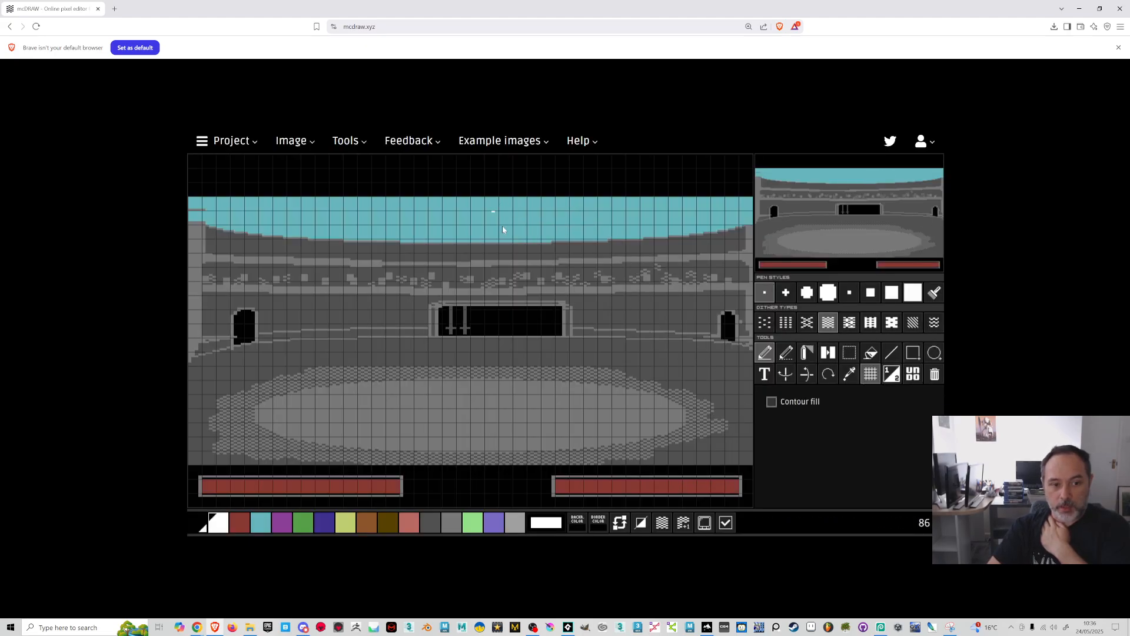
pyautogui.moveTo(504, 241); pyautogui.dragTo(574, 199)
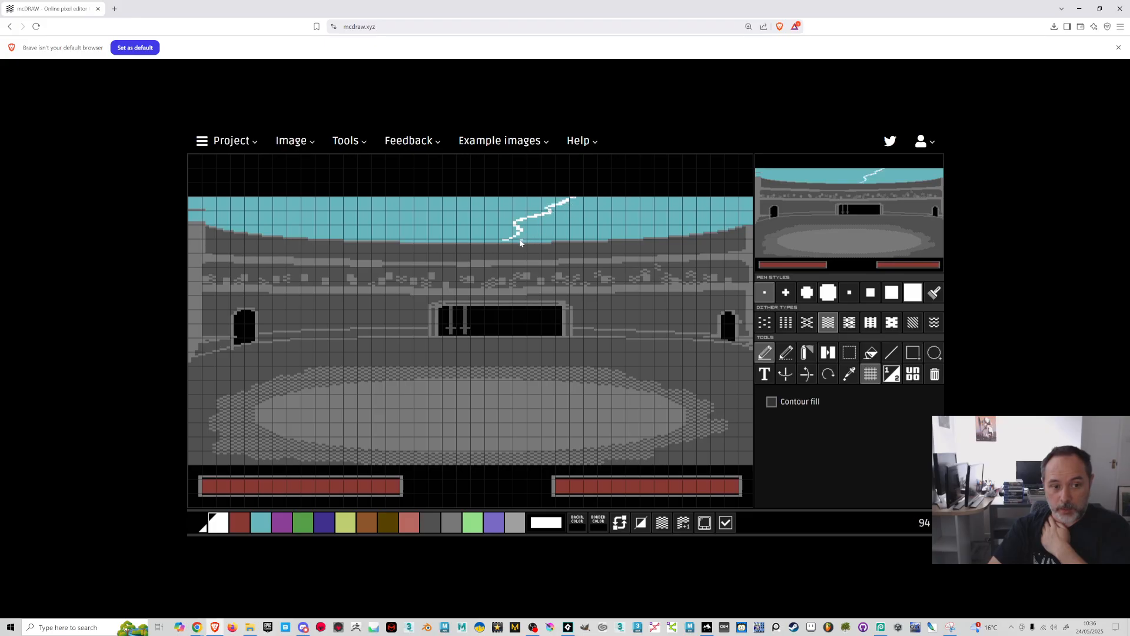
pyautogui.moveTo(522, 240); pyautogui.dragTo(625, 199)
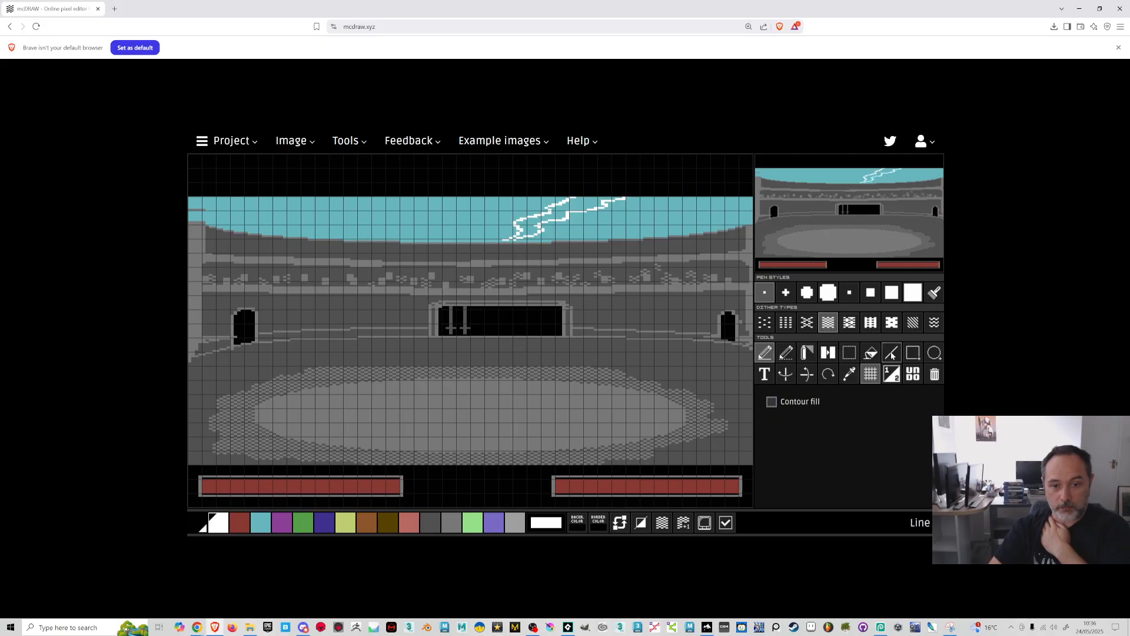
# Flood-fill the sky between the two jagged lightning bolts with white
pyautogui.click(871, 352)
pyautogui.click(293, 141)
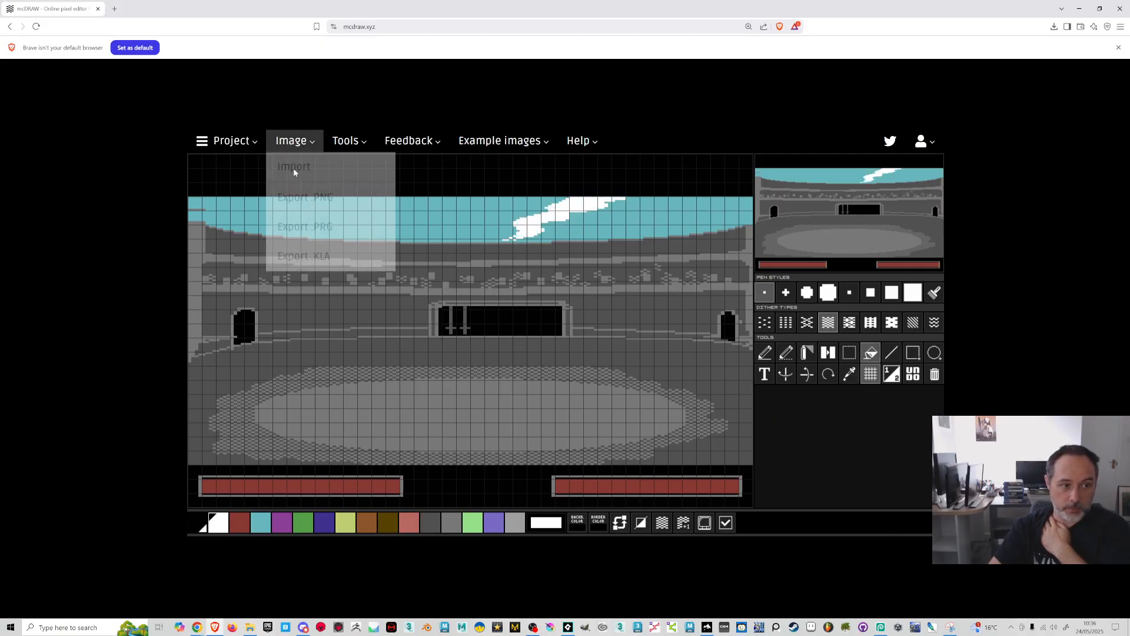
pyautogui.click(655, 174)
pyautogui.click(913, 375)
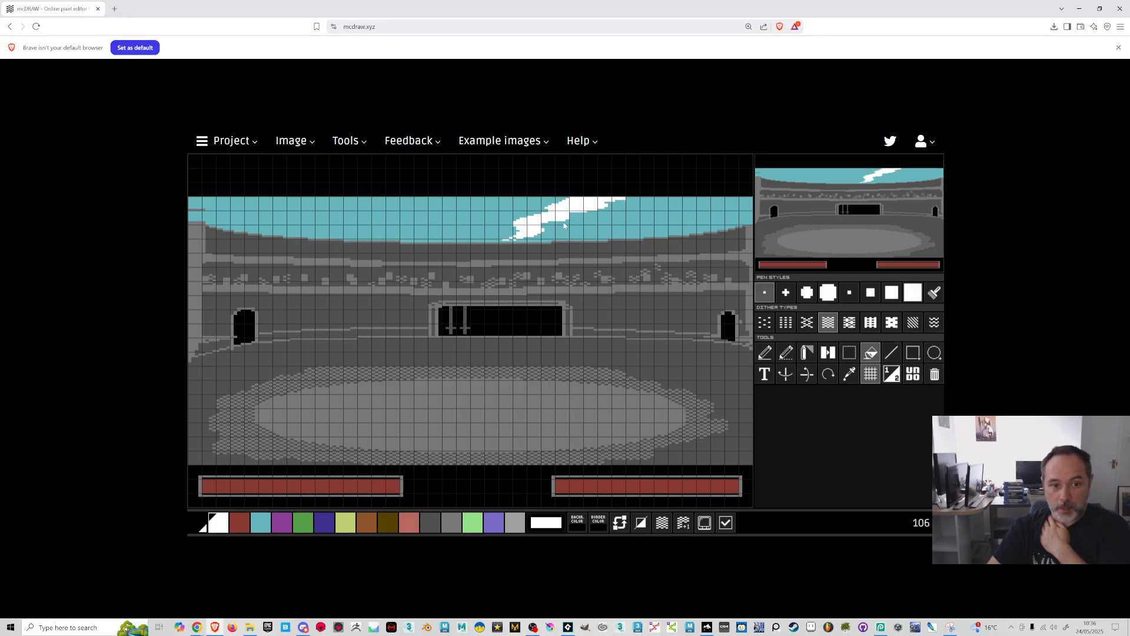
# Draw jagged light green outlines freehand along both sides of the white lightning
pyautogui.click(472, 522)
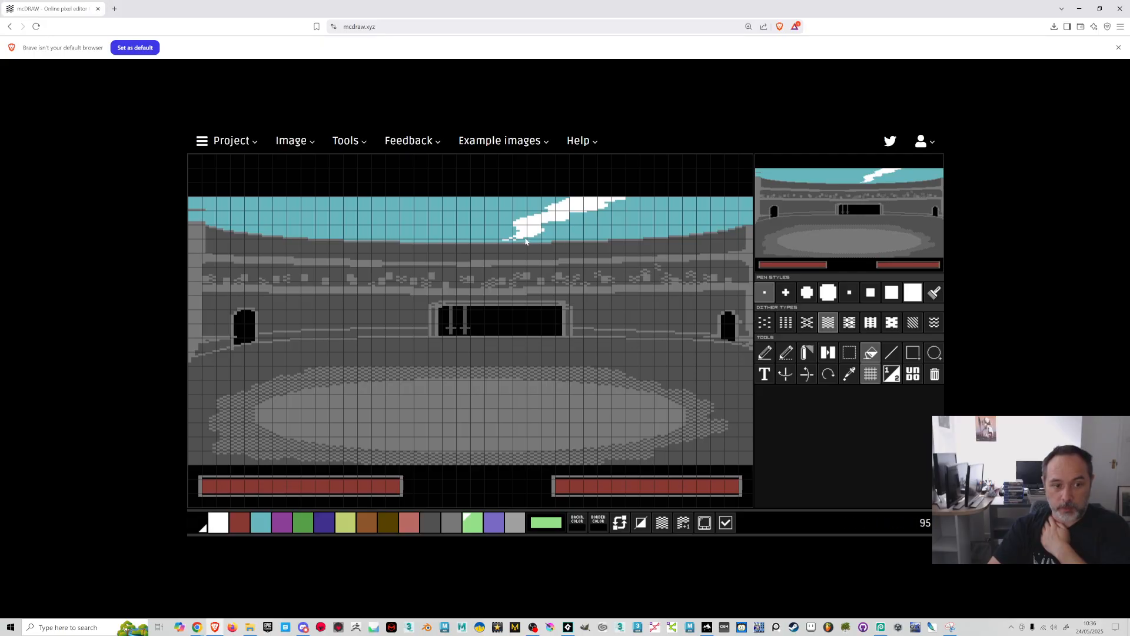
pyautogui.click(764, 352)
pyautogui.moveTo(526, 240); pyautogui.dragTo(685, 198)
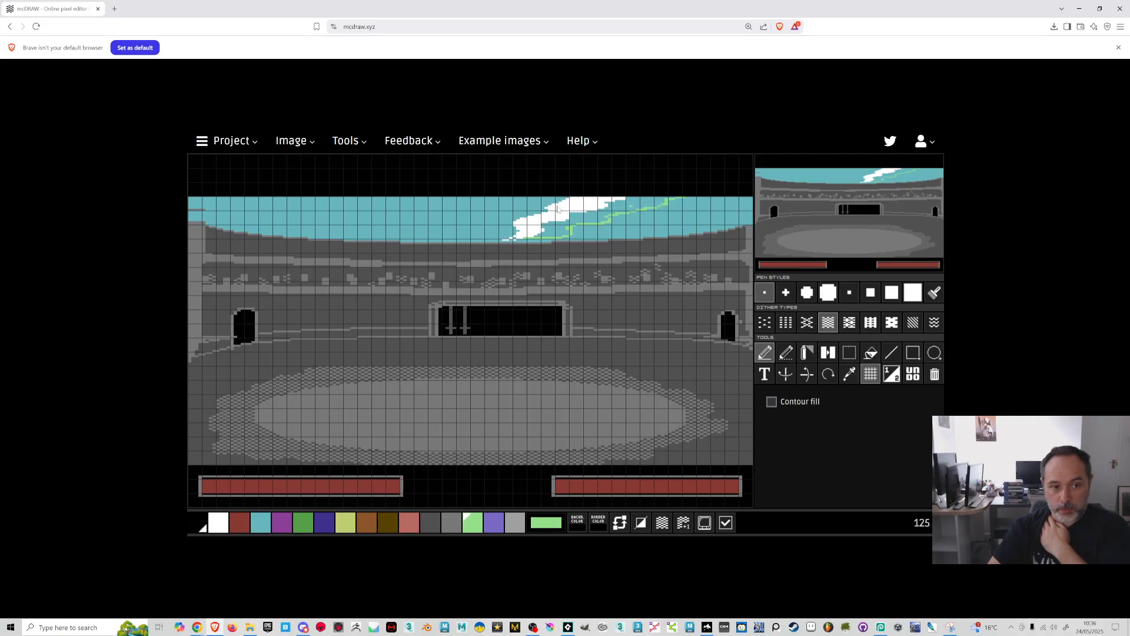
pyautogui.moveTo(521, 205)
pyautogui.mouseDown()
pyautogui.moveTo(495, 215)
pyautogui.moveTo(505, 226)
pyautogui.moveTo(485, 237)
pyautogui.moveTo(515, 243)
pyautogui.mouseUp()
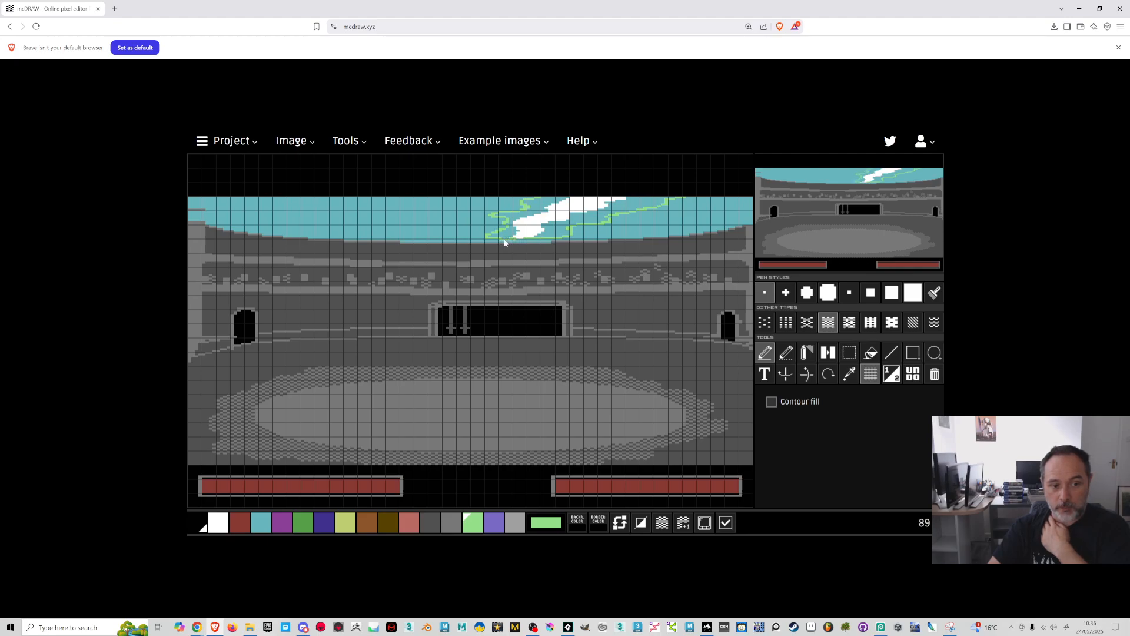
# Flood-fill the gaps between the green outlines and the white lightning with light green
pyautogui.click(259, 520)
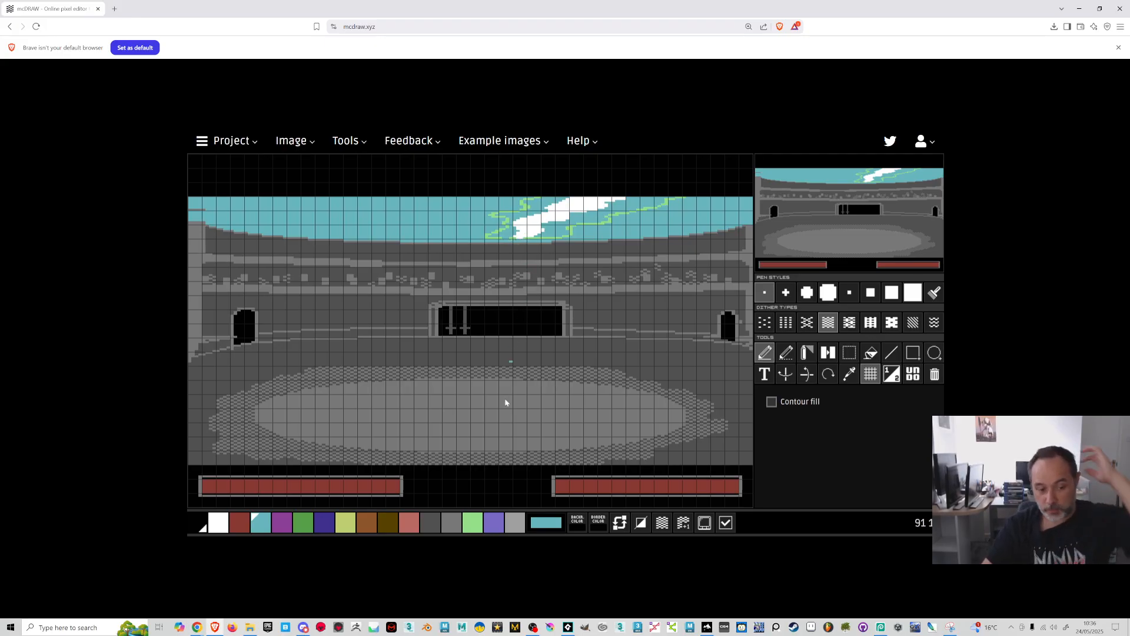
pyautogui.click(297, 141)
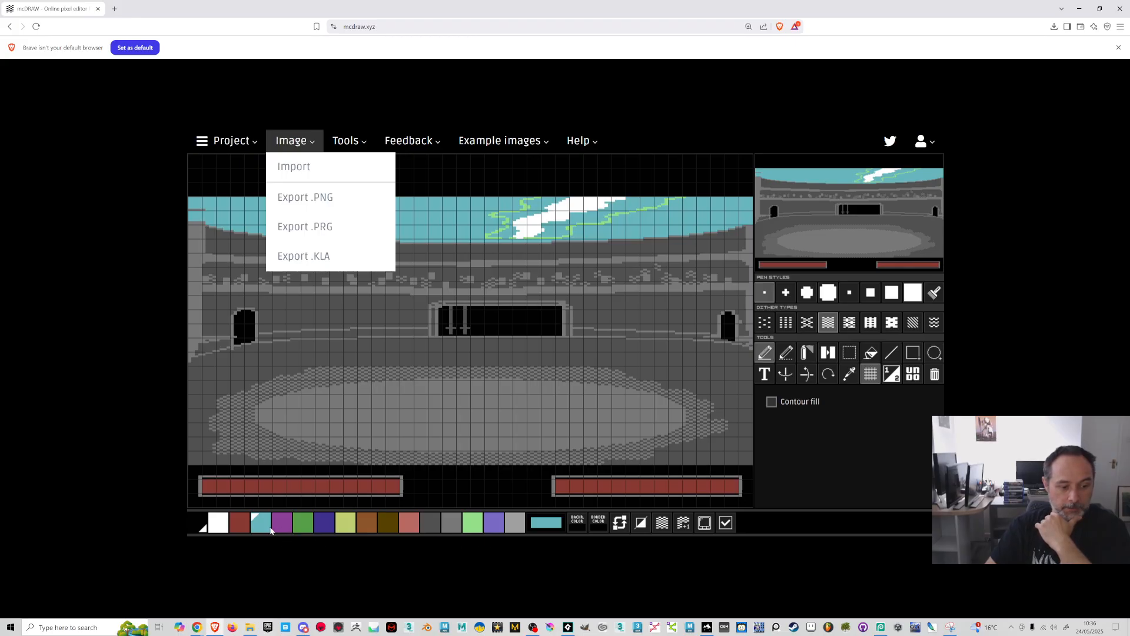
pyautogui.click(469, 529)
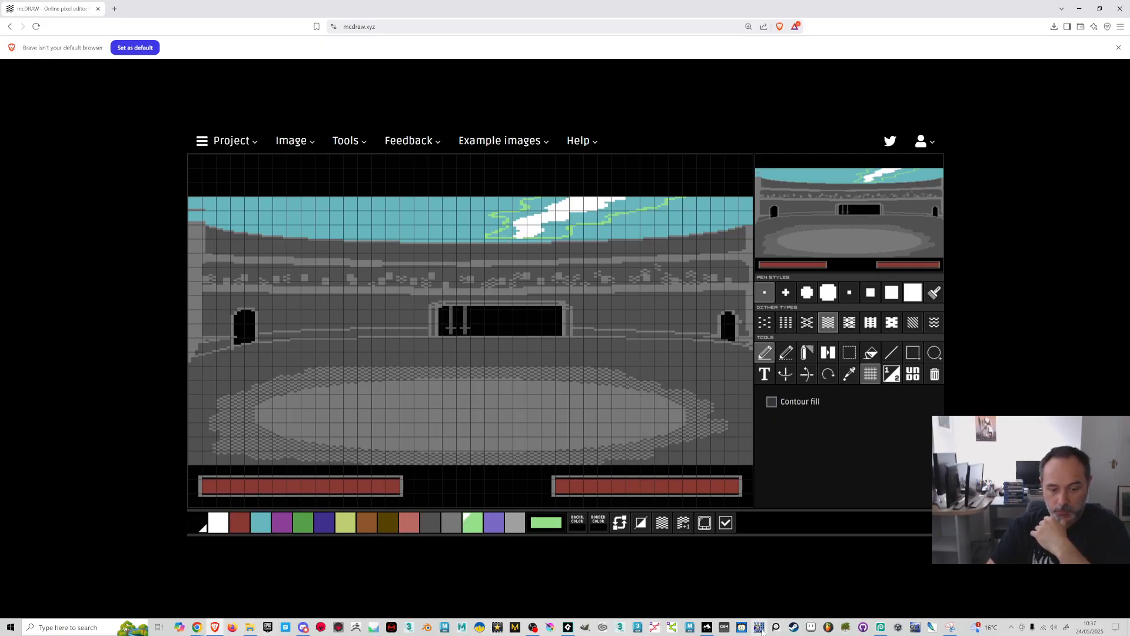
pyautogui.click(871, 353)
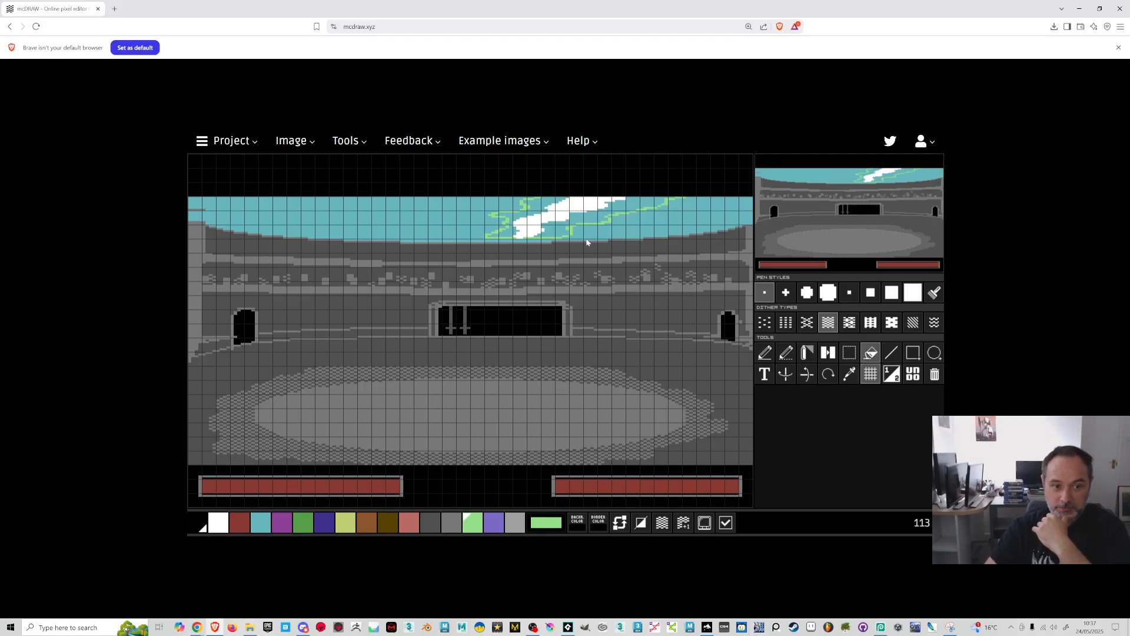
pyautogui.click(586, 230)
pyautogui.click(512, 236)
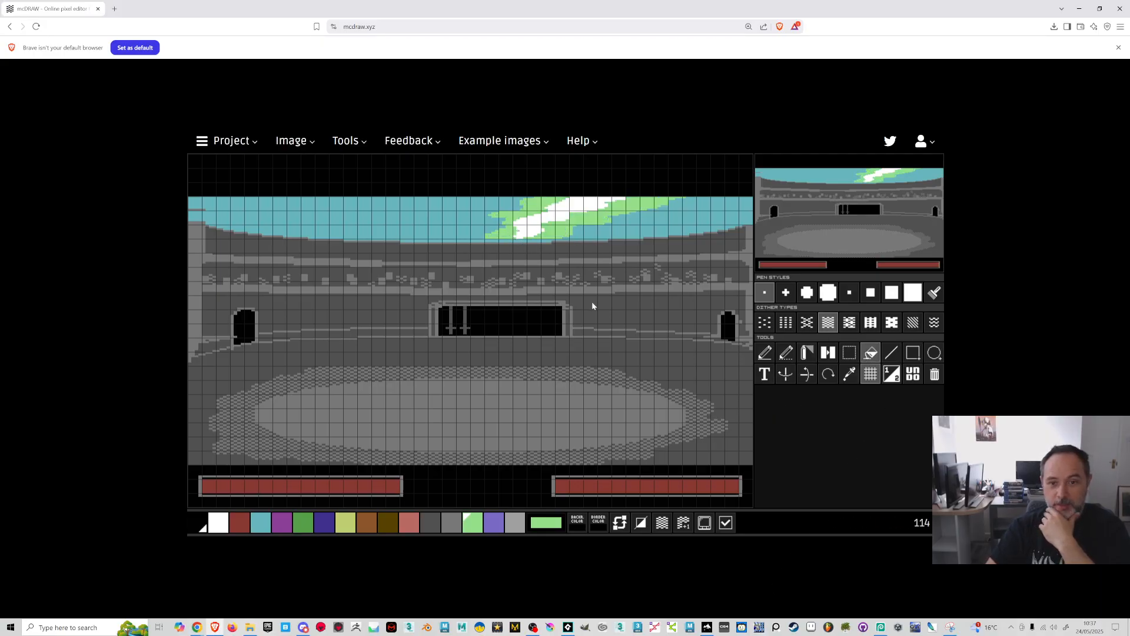
# Dither white over the inner edges of the green glow using the plus-shaped pen with dithering enabled
pyautogui.click(764, 353)
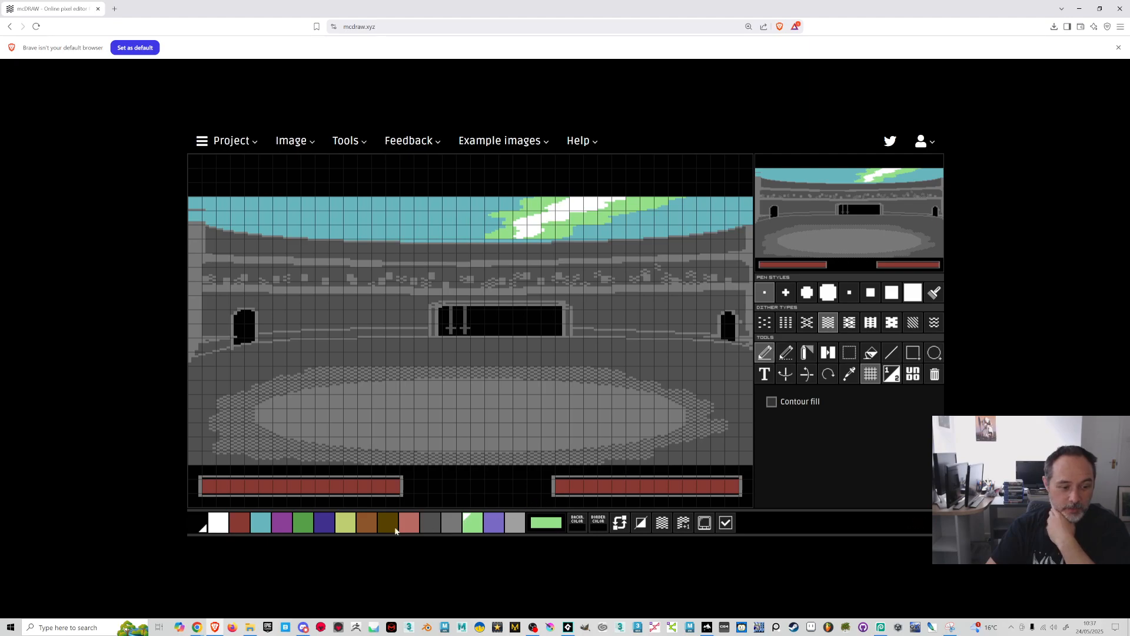
pyautogui.click(224, 527)
pyautogui.click(786, 293)
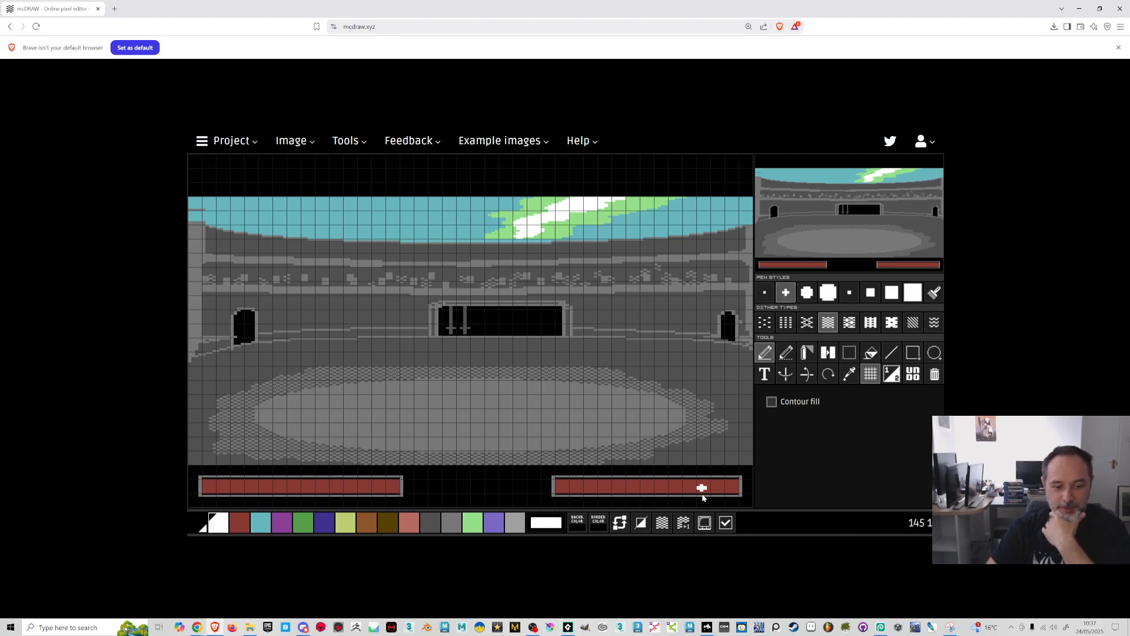
pyautogui.click(670, 529)
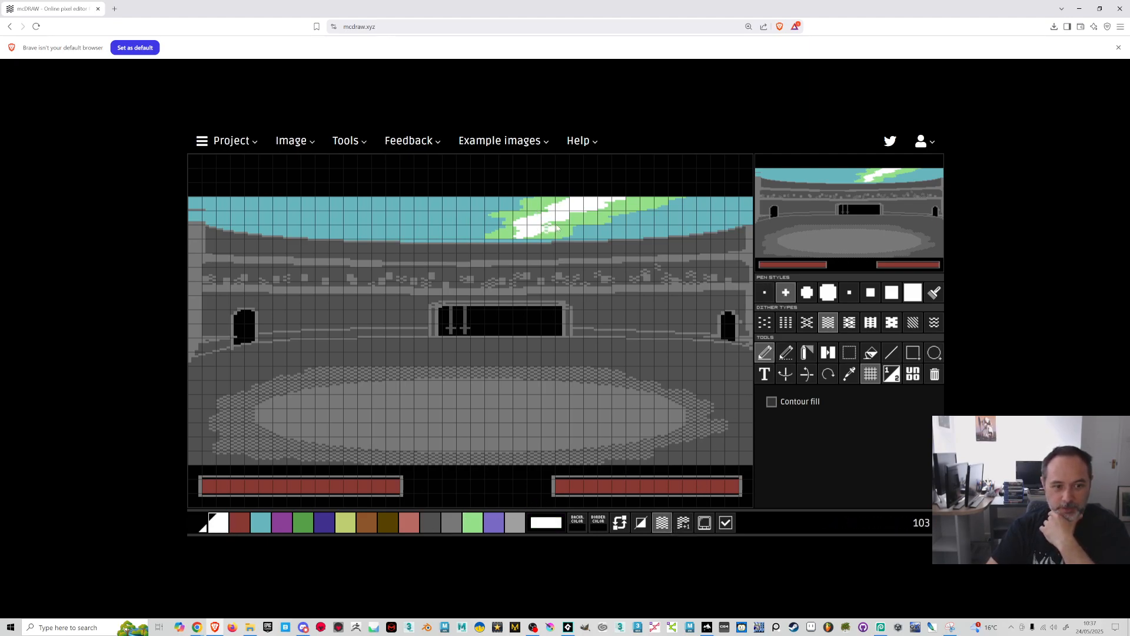
pyautogui.moveTo(587, 217)
pyautogui.mouseDown()
pyautogui.moveTo(572, 219)
pyautogui.moveTo(612, 207)
pyautogui.moveTo(540, 213)
pyautogui.moveTo(516, 236)
pyautogui.mouseUp()
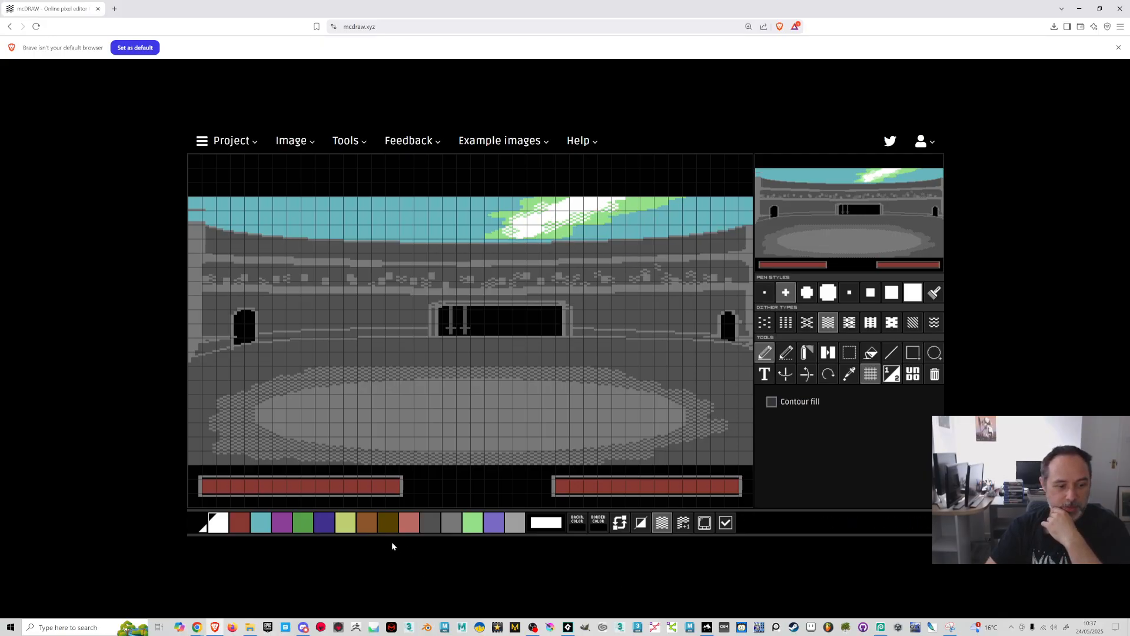
# Dither light green along the outer edges of the lightning glow into the blue sky
pyautogui.click(475, 530)
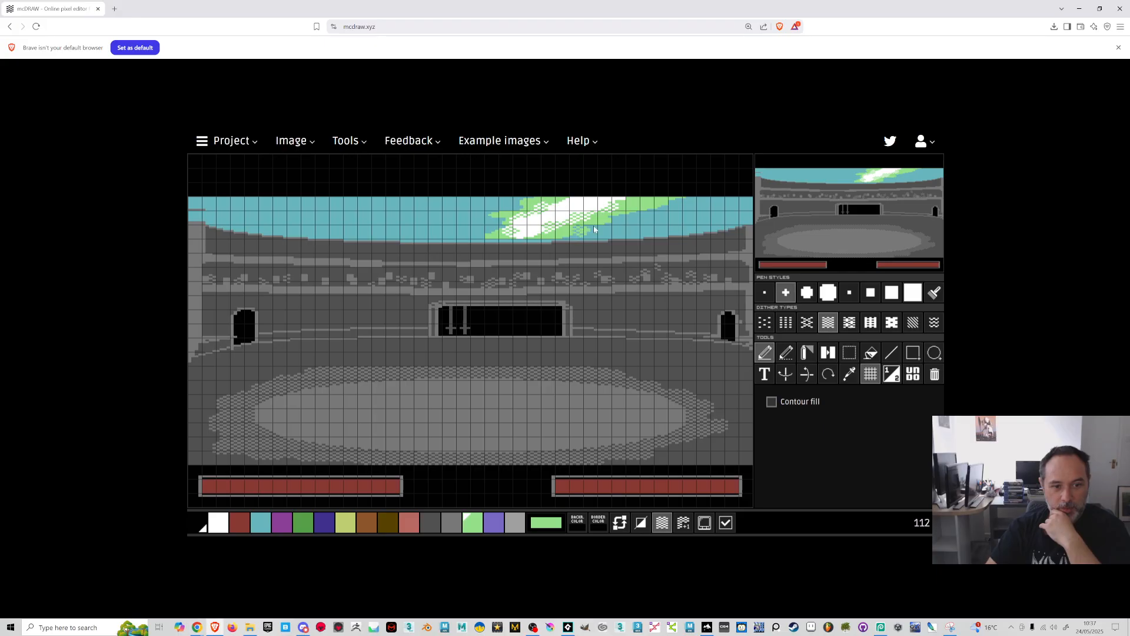
pyautogui.moveTo(612, 219); pyautogui.dragTo(675, 202)
pyautogui.moveTo(490, 235)
pyautogui.mouseDown()
pyautogui.moveTo(523, 208)
pyautogui.moveTo(504, 223)
pyautogui.mouseUp()
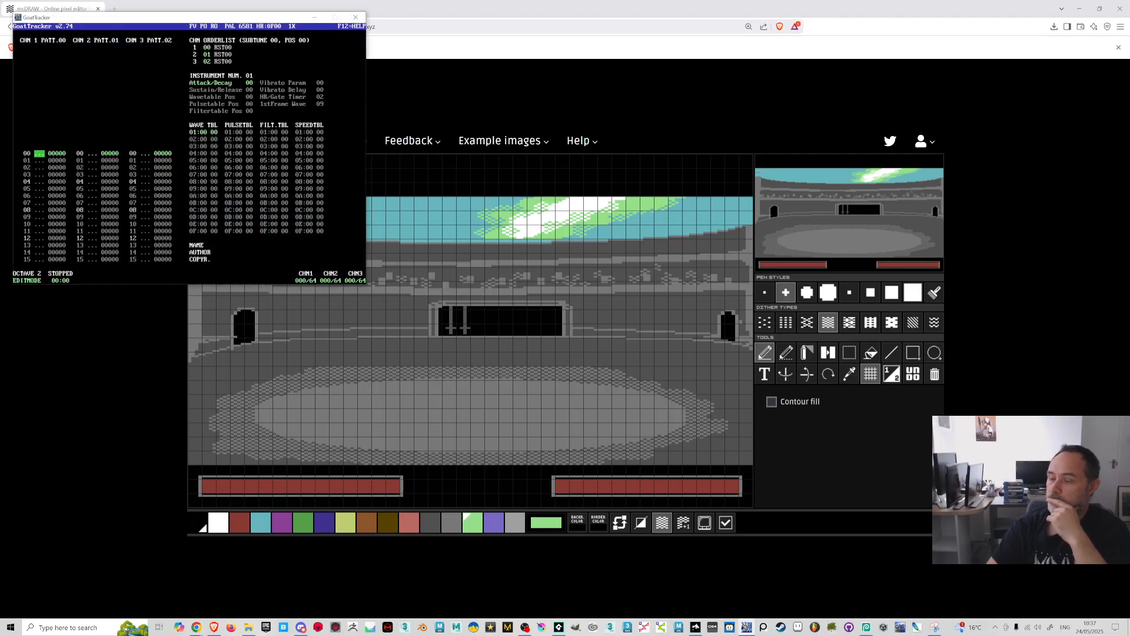
# In GoatTracker, load ageoffighters.sng from the user's Downloads folder on drive C and play it from the beginning
pyautogui.moveTo(214, 21); pyautogui.dragTo(318, 49)
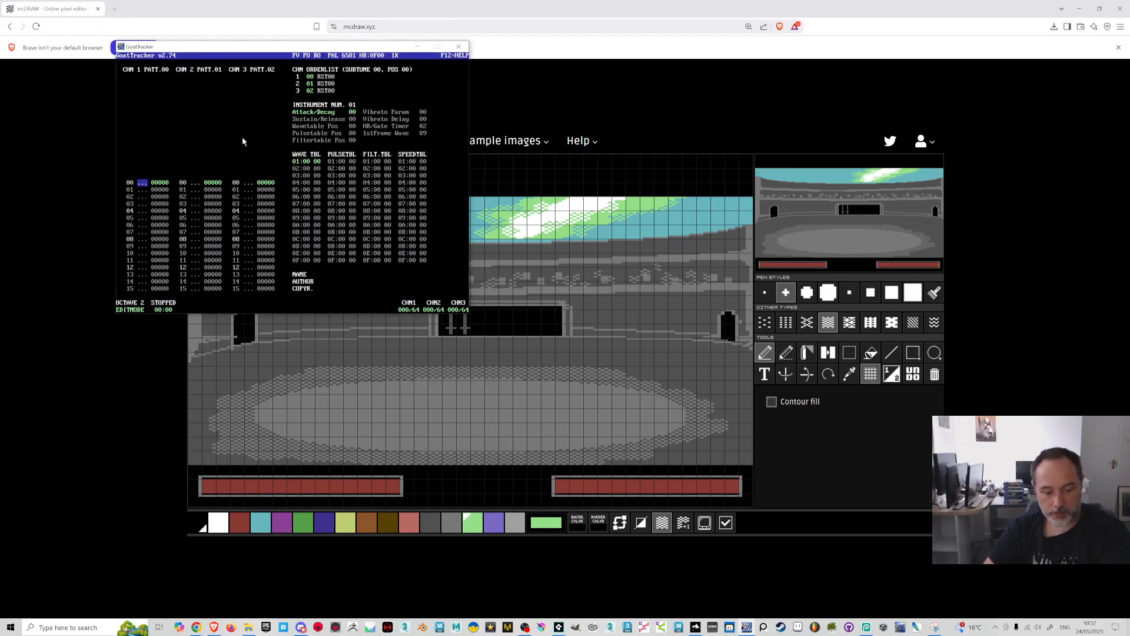
pyautogui.press('F10')
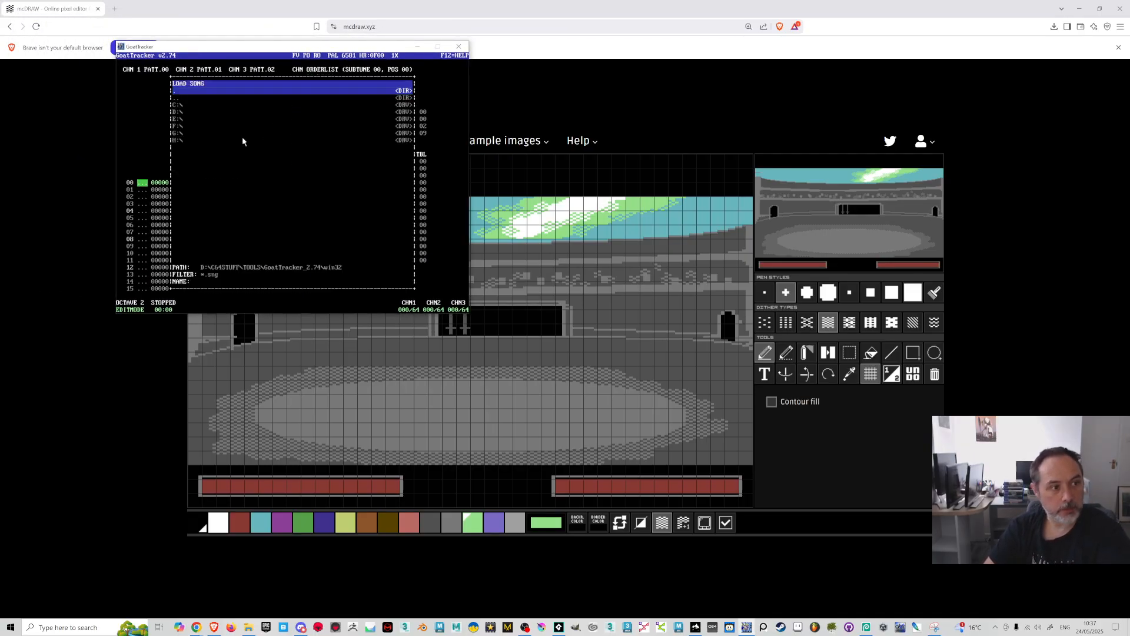
pyautogui.click(181, 106)
pyautogui.click(181, 106)
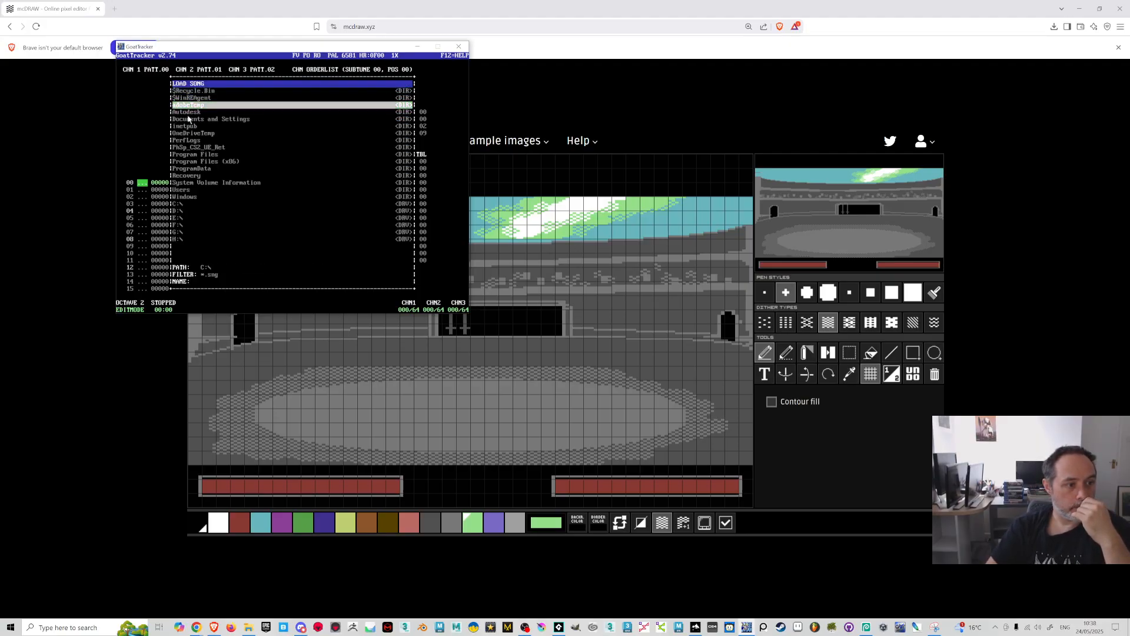
pyautogui.doubleClick(183, 192)
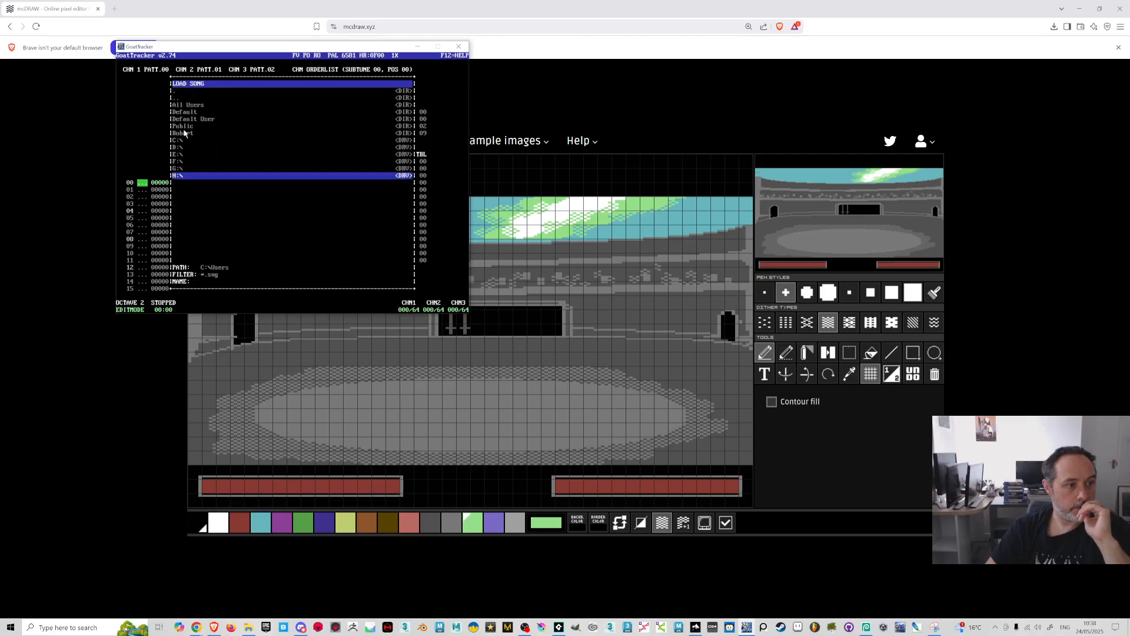
pyautogui.doubleClick(185, 133)
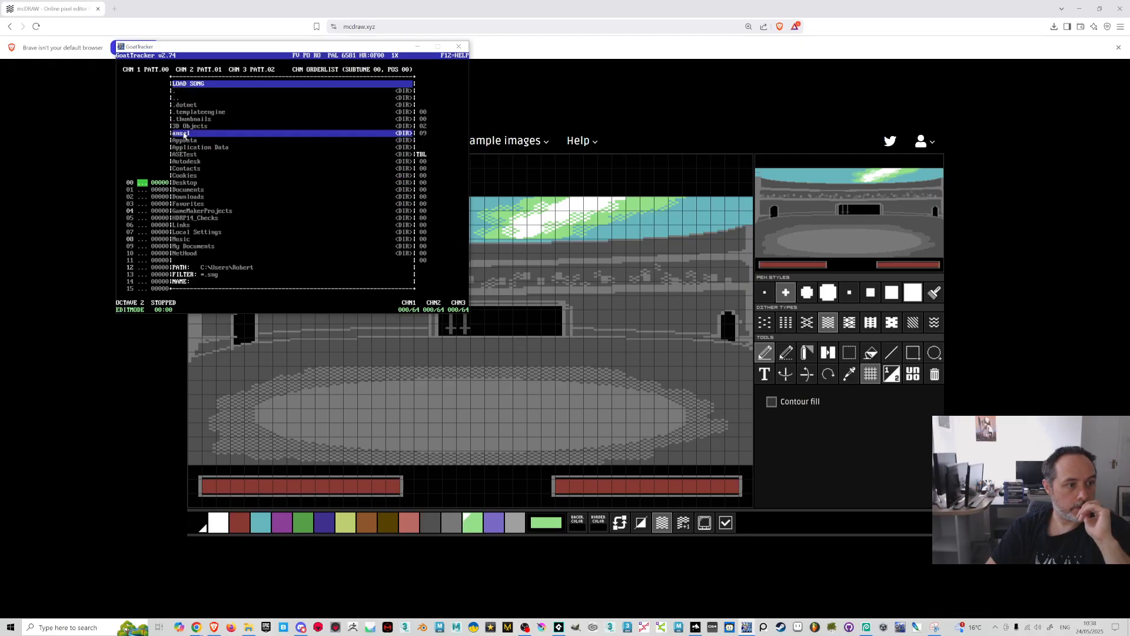
pyautogui.doubleClick(192, 197)
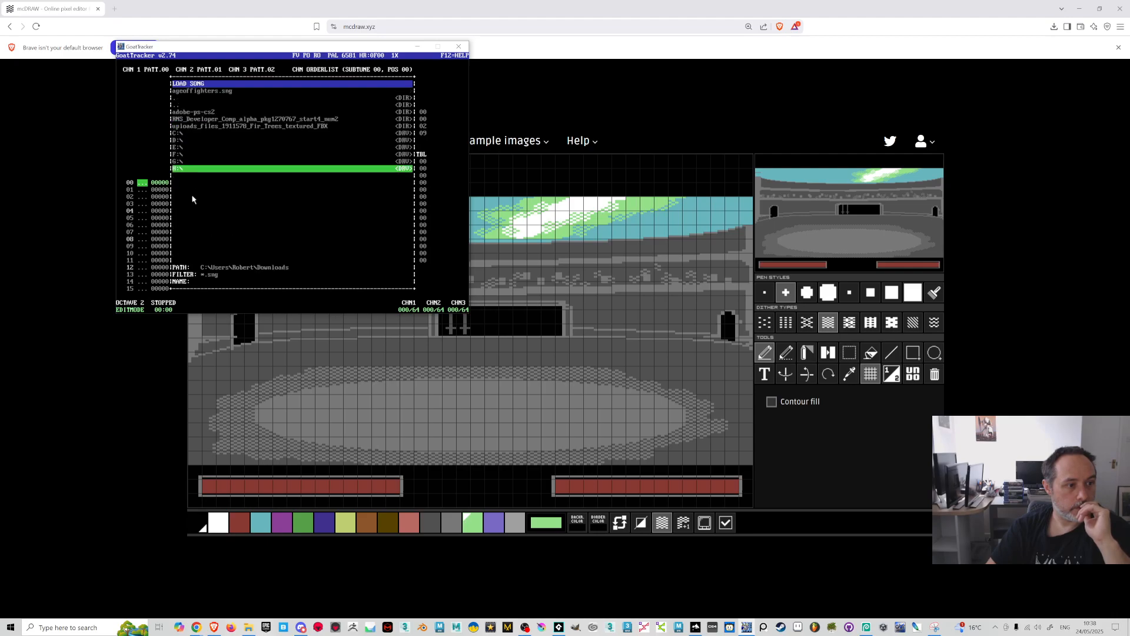
pyautogui.doubleClick(210, 92)
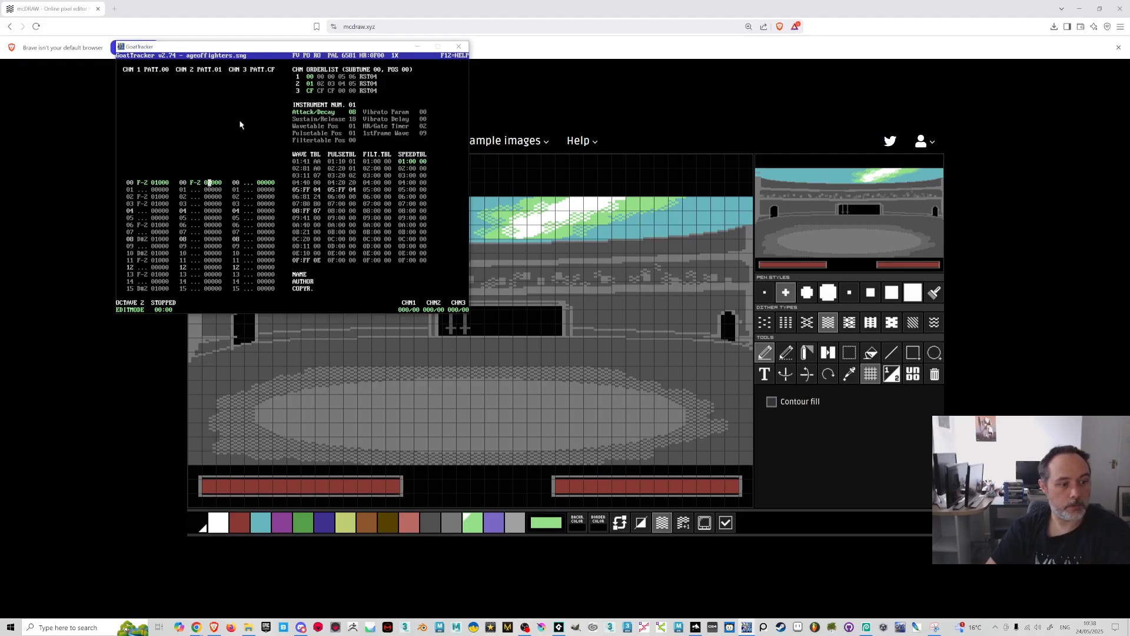
pyautogui.press('F1')
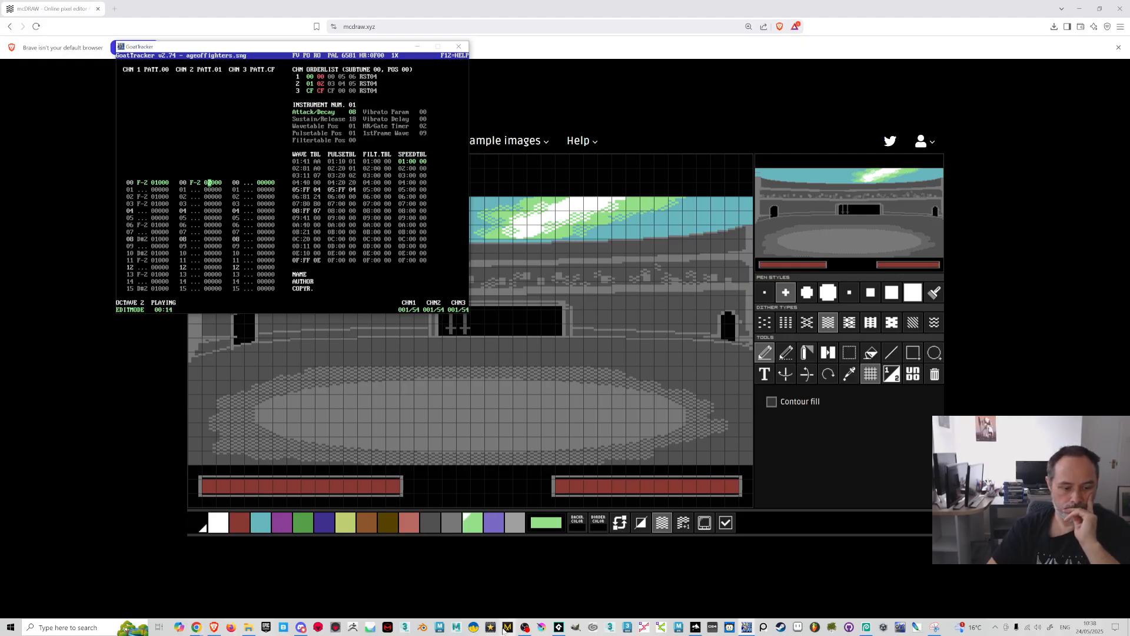
pyautogui.click(524, 631)
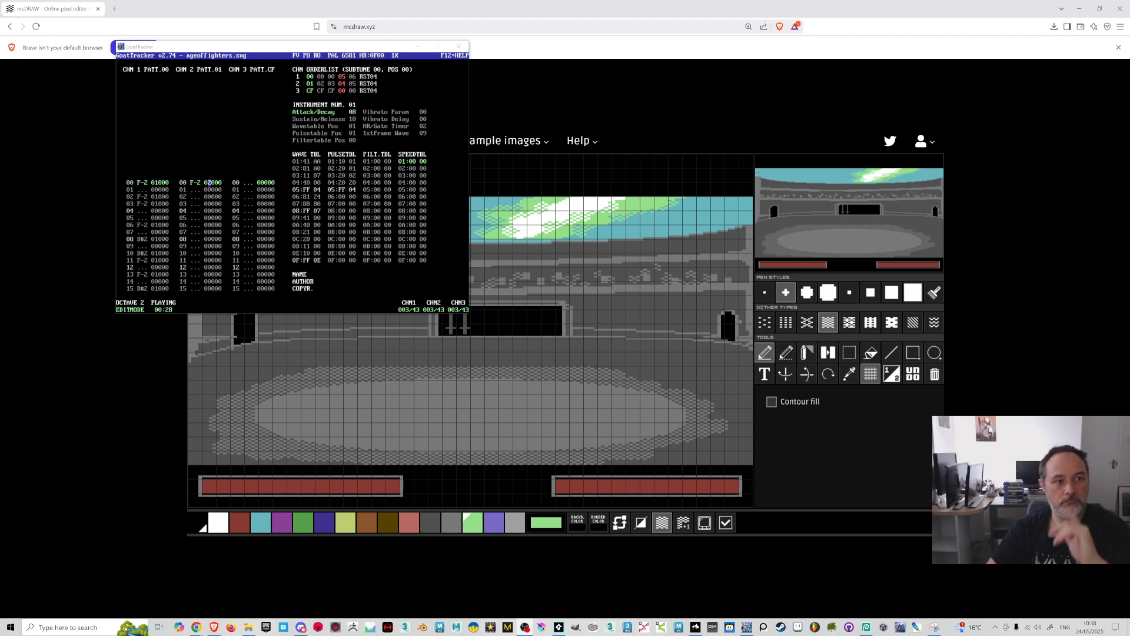
# Try pattern 01 and then 03 at the last position of channel 3's orderlist while the song plays
pyautogui.click(355, 91)
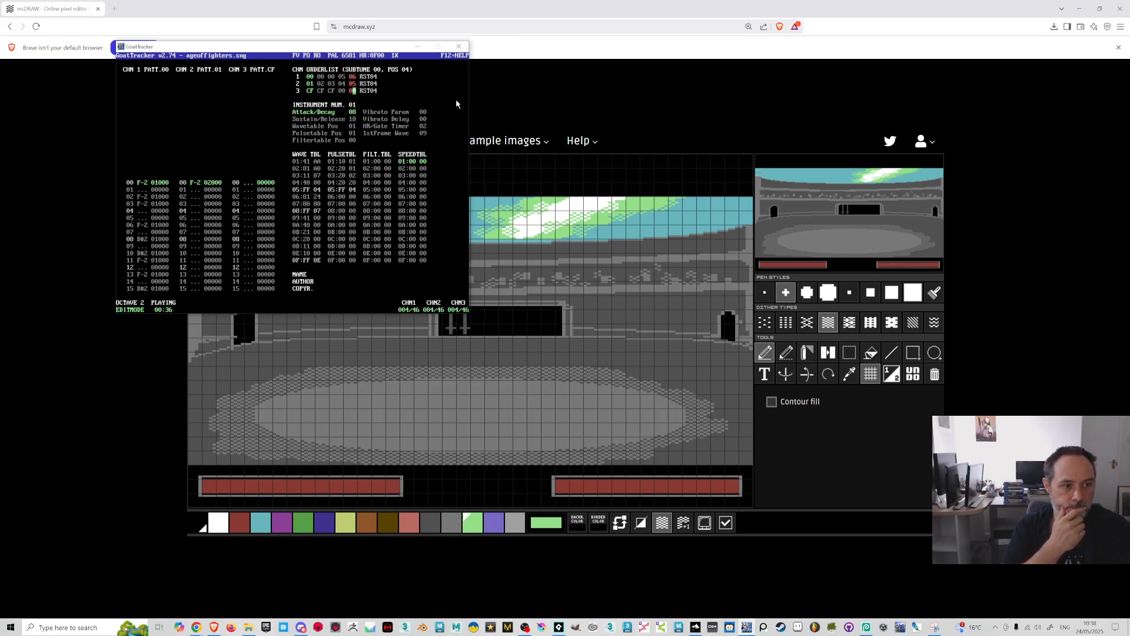
pyautogui.write('1')
pyautogui.press('Left')
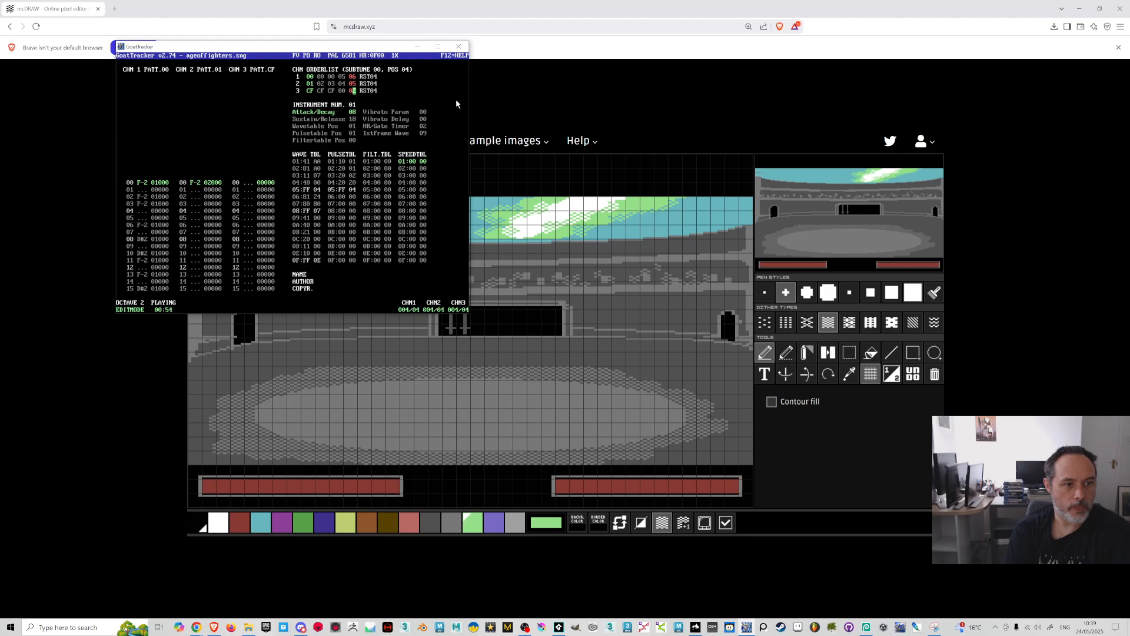
pyautogui.write('3')
pyautogui.press('Left')
# Set the last orderlist position of channel 1 to pattern 00 and that of channel 3 to 00
pyautogui.press('Up')
pyautogui.press('Up')
pyautogui.write('0')
pyautogui.press('Down')
pyautogui.press('Left')
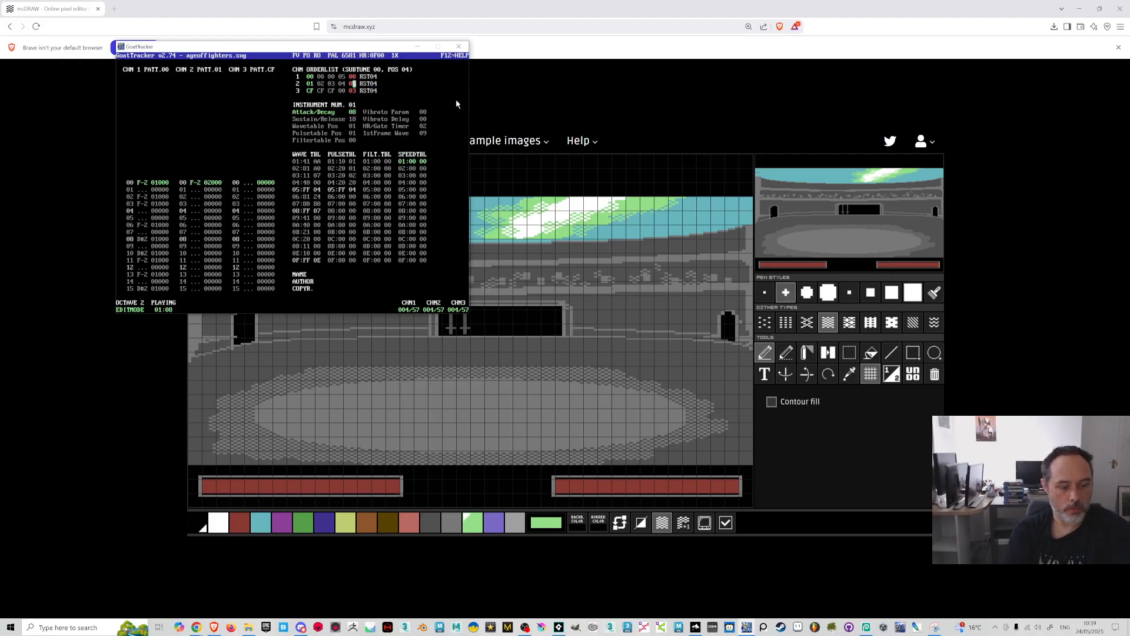
pyautogui.press('Down')
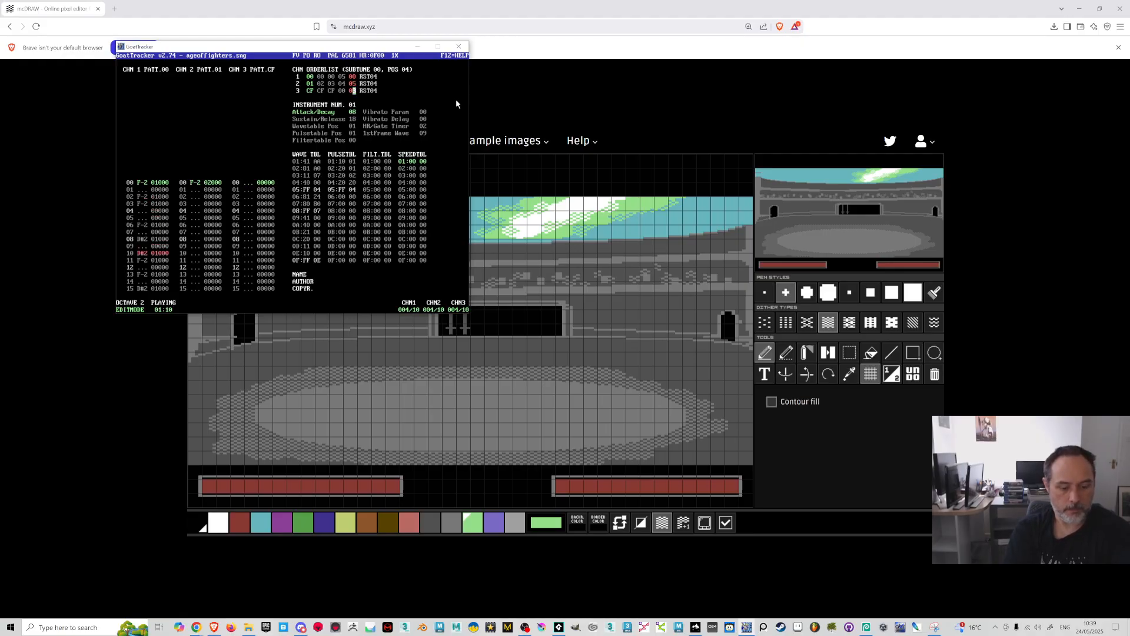
pyautogui.press('Up')
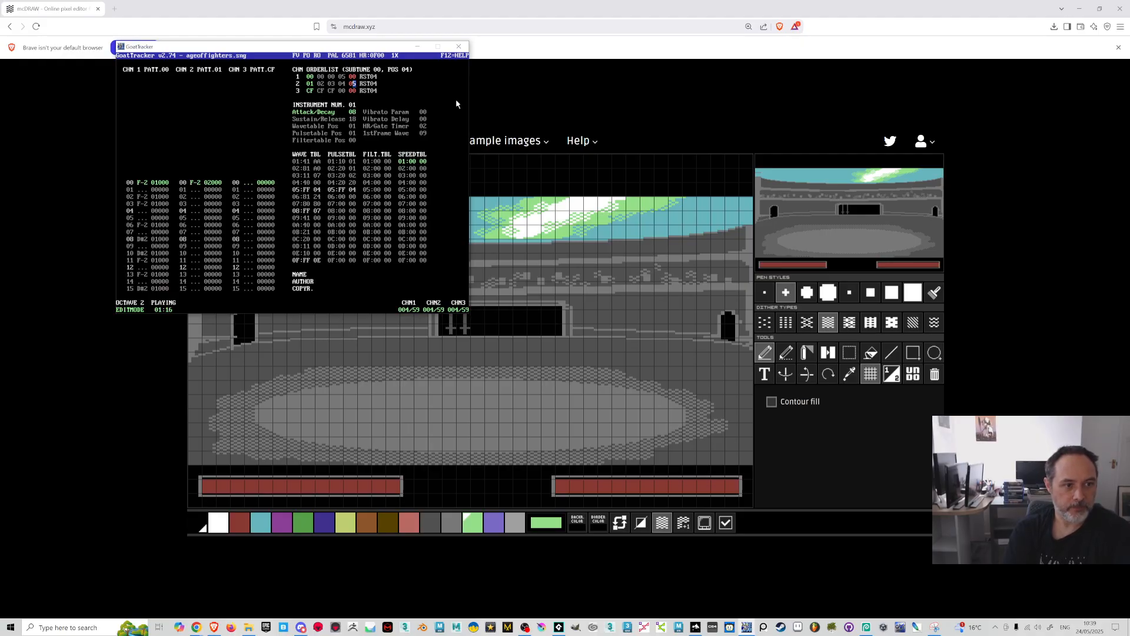
# Set the last orderlist position of channel 2 to pattern 06 and that of channel 1 to 01
pyautogui.write('6')
pyautogui.press('Left')
pyautogui.press('Down')
pyautogui.press('Up')
pyautogui.press('Up')
pyautogui.write('1')
pyautogui.press('Down')
pyautogui.press('Left')
pyautogui.press('Down')
pyautogui.press('Right')
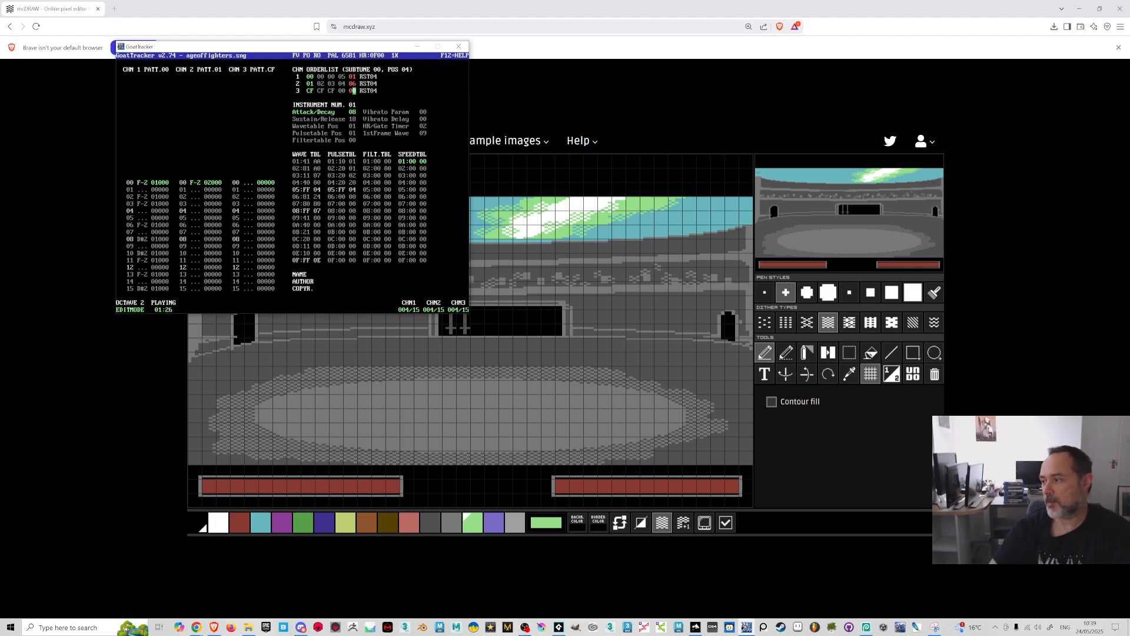
# Stop the song playback and minimise the GoatTracker window
pyautogui.click(205, 142)
pyautogui.press('F4')
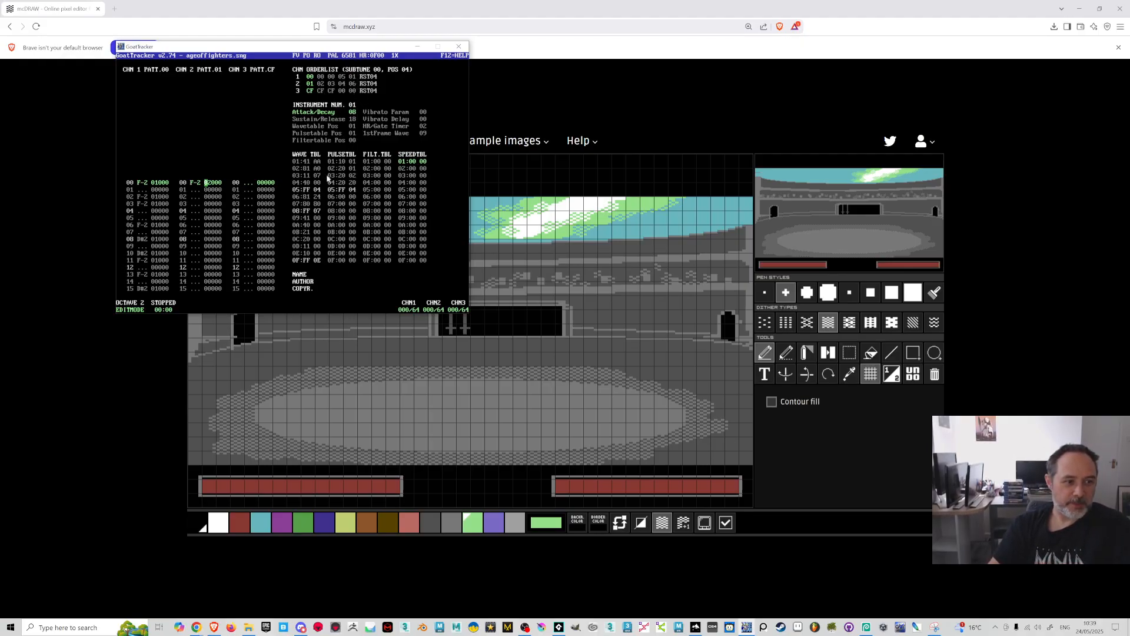
pyautogui.moveTo(323, 55); pyautogui.dragTo(349, 65)
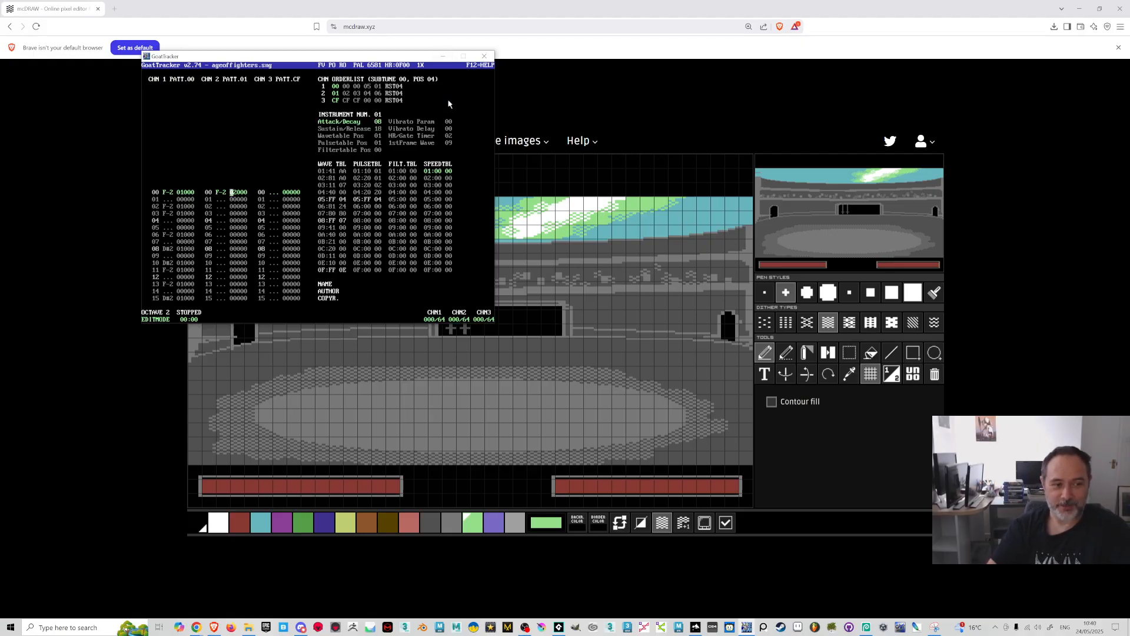
pyautogui.click(444, 56)
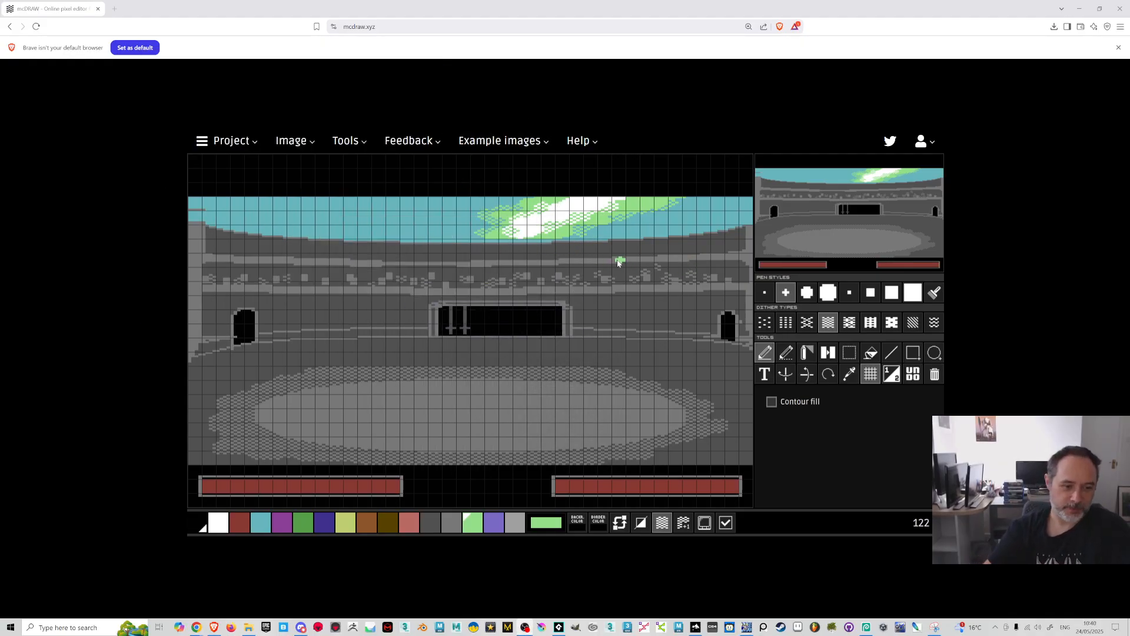
# Export the arena image as a PNG named untitled (3) to the Desktop
pyautogui.click(300, 148)
pyautogui.click(326, 200)
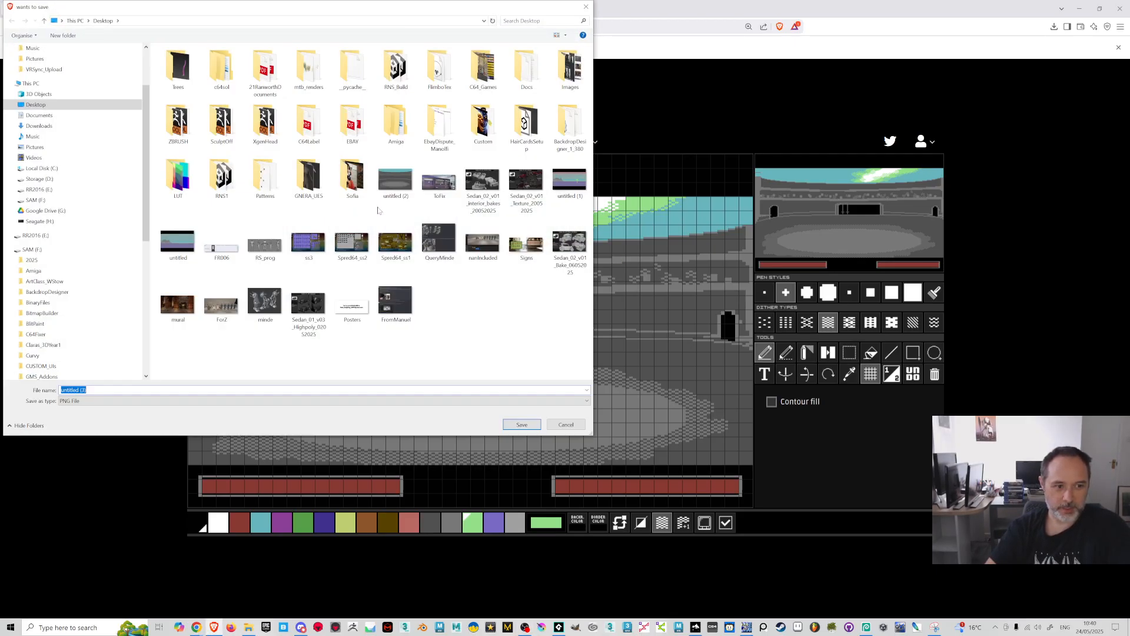
pyautogui.click(525, 427)
# Switch to Backdrop Designer and start afresh with an empty canvas
pyautogui.hotkey('alt', 'Tab')
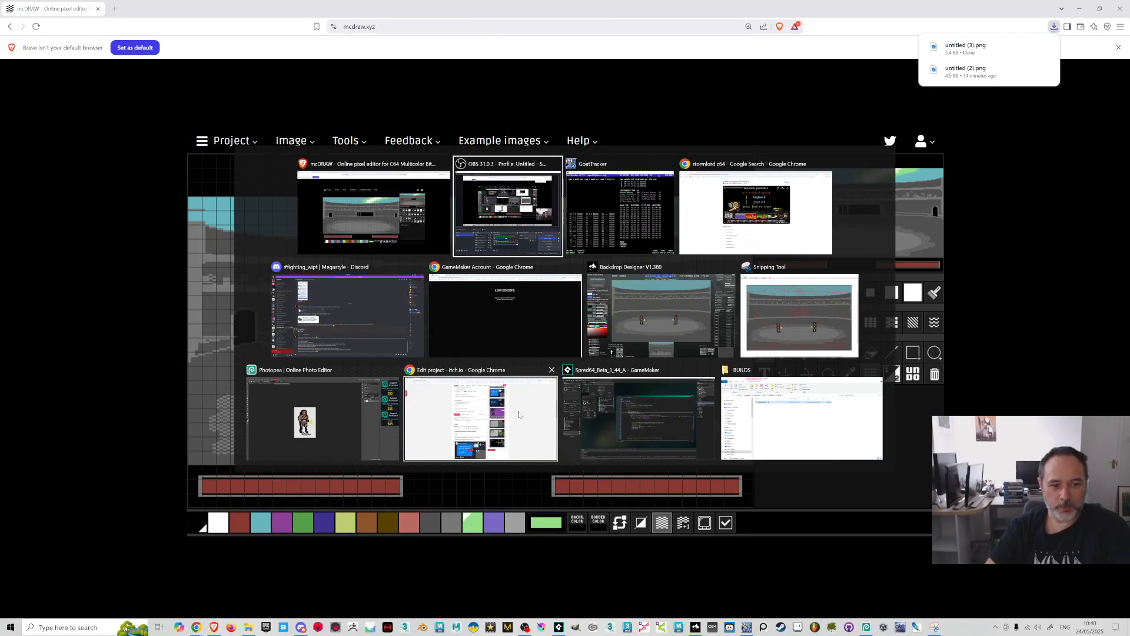
pyautogui.click(669, 330)
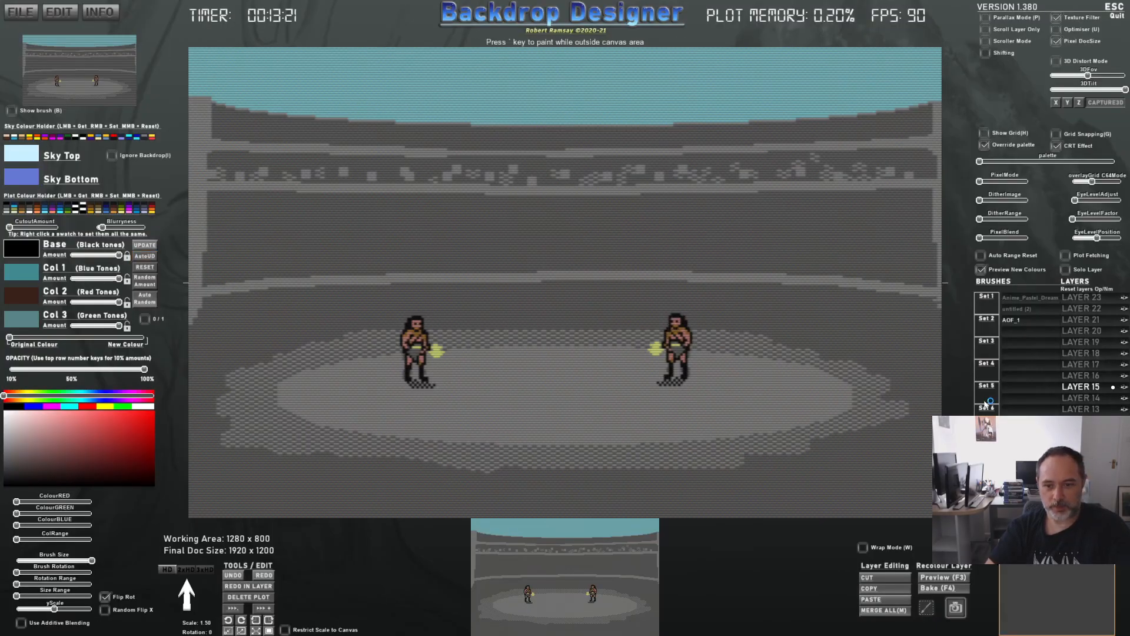
pyautogui.press('Escape')
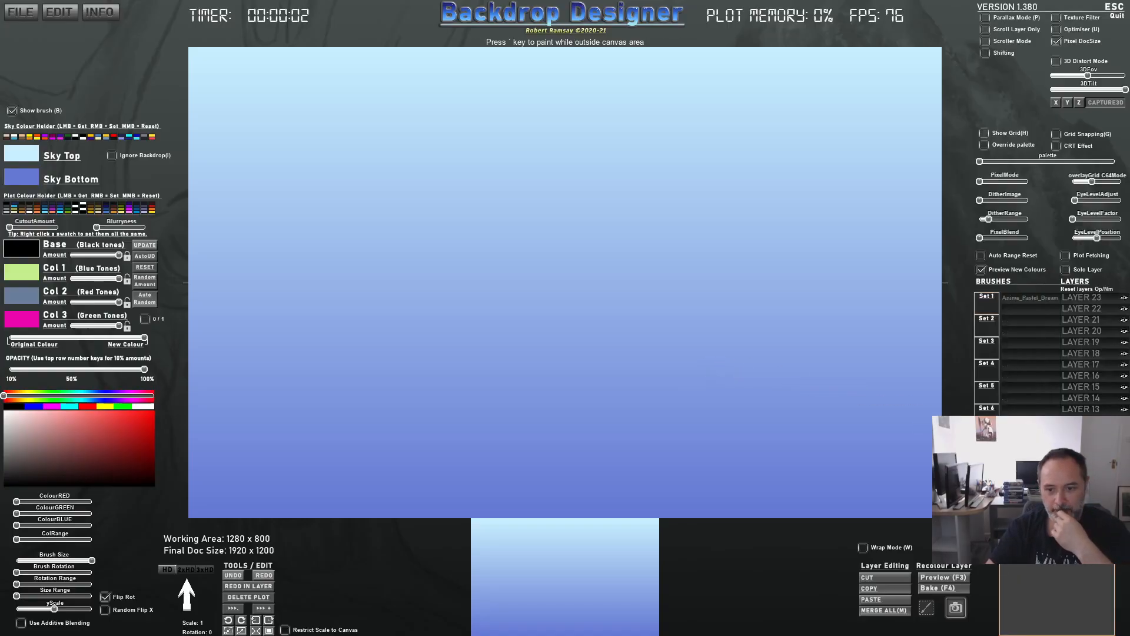
# Import untitled (3) from the Desktop as a brush and plot it scaled to fit the whole canvas
pyautogui.click(1026, 309)
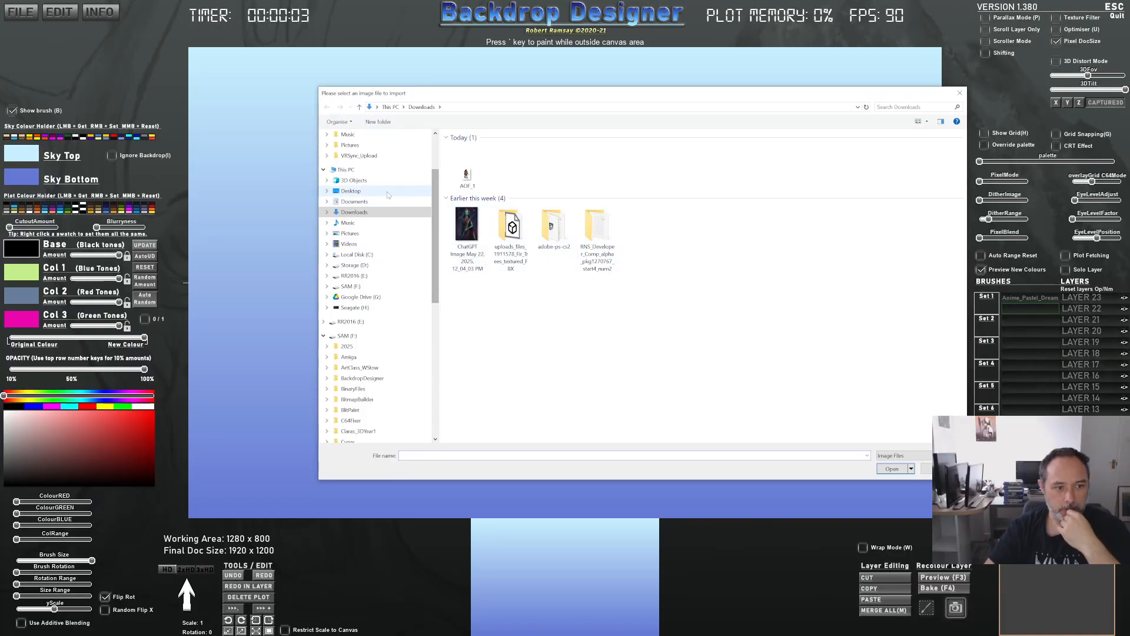
pyautogui.click(351, 191)
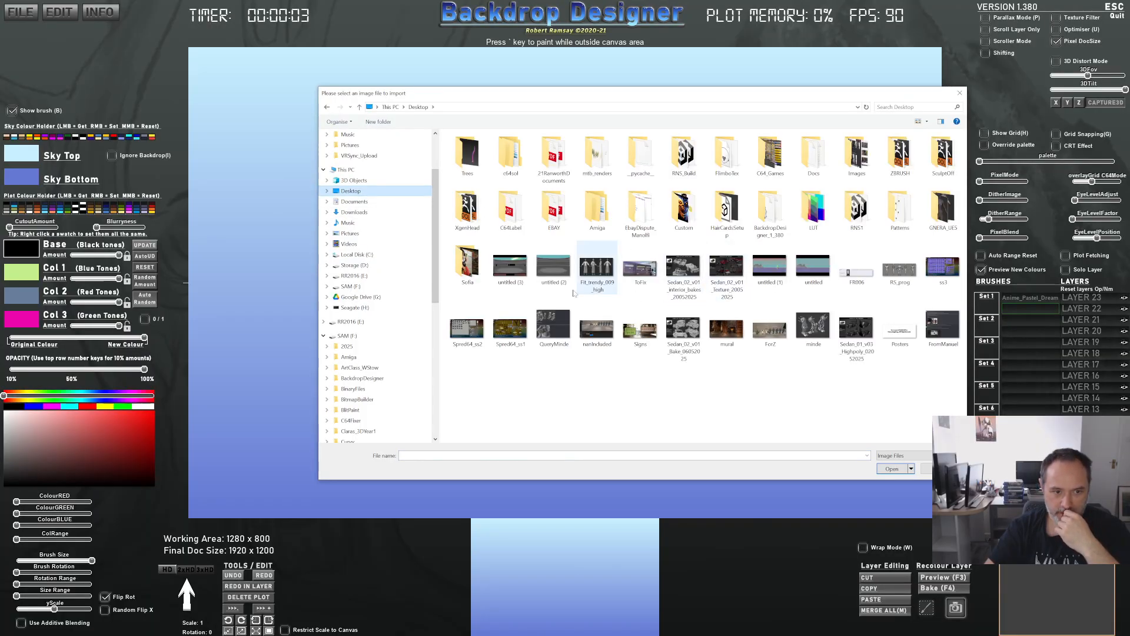
pyautogui.doubleClick(518, 270)
pyautogui.click(611, 335)
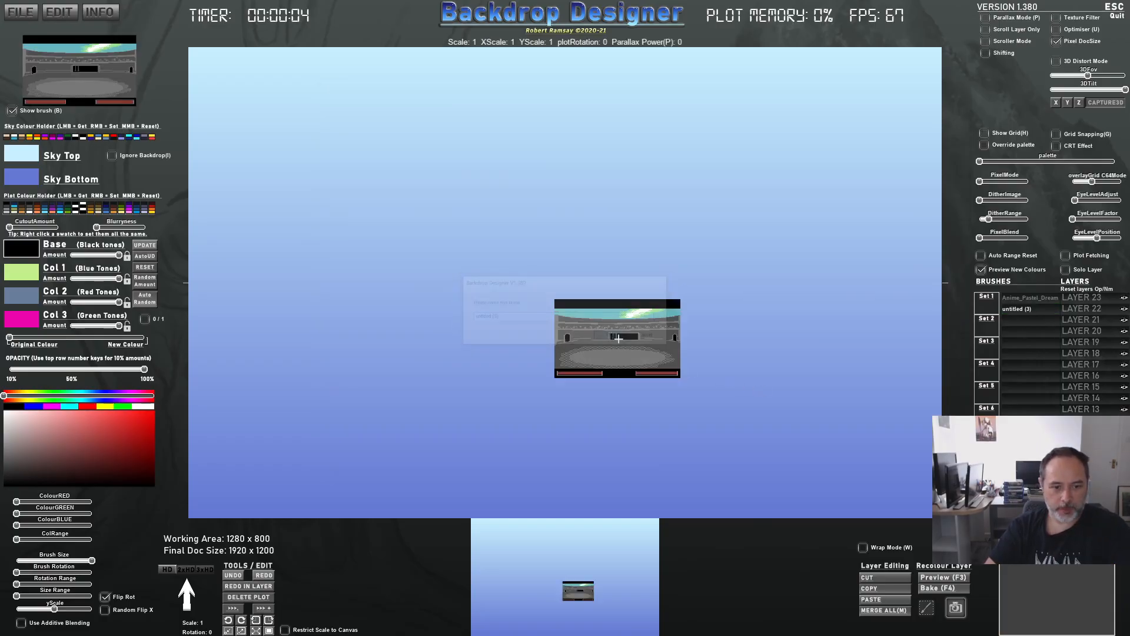
pyautogui.click(269, 630)
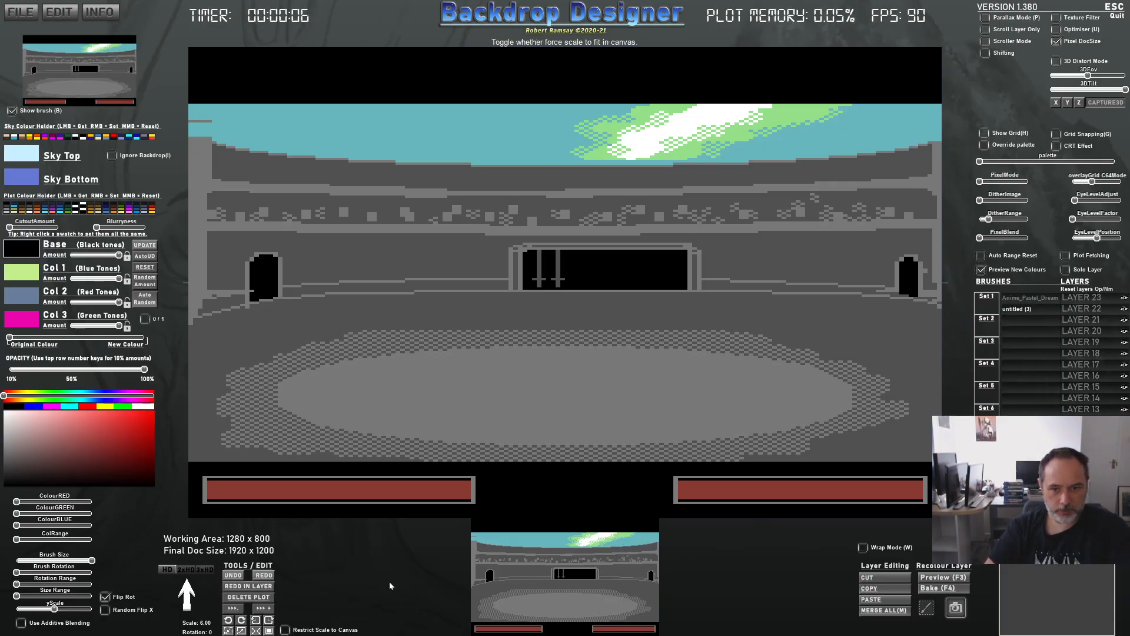
# Import AOF_1 from Downloads into the next empty brush slot and set the fighter brush's scale to 6
pyautogui.click(1021, 321)
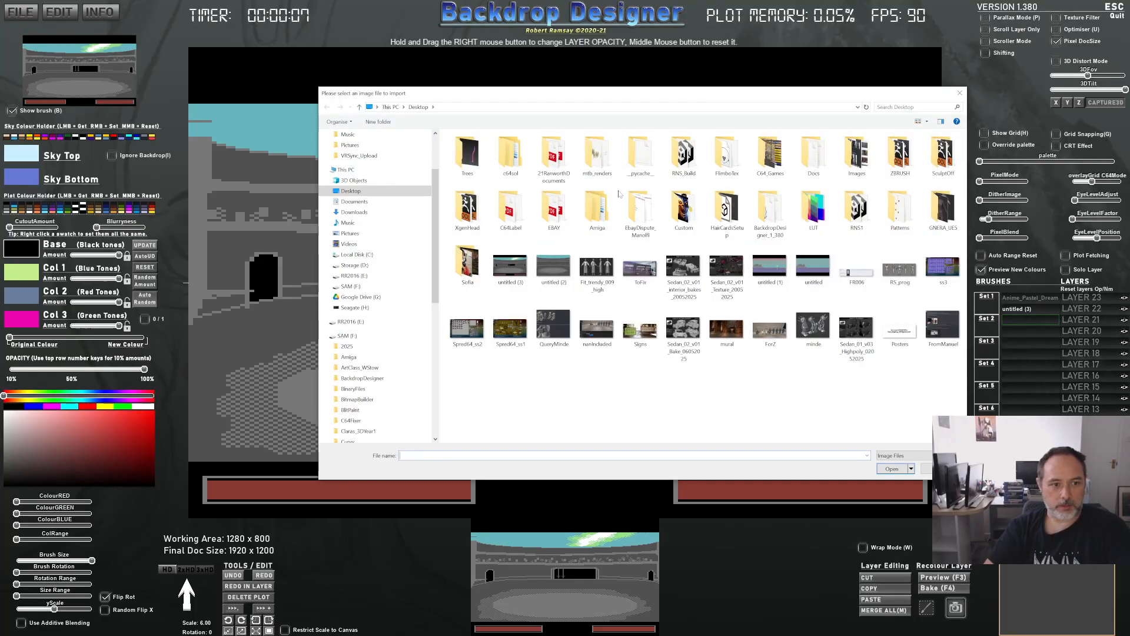
pyautogui.scroll(3, 412, 224)
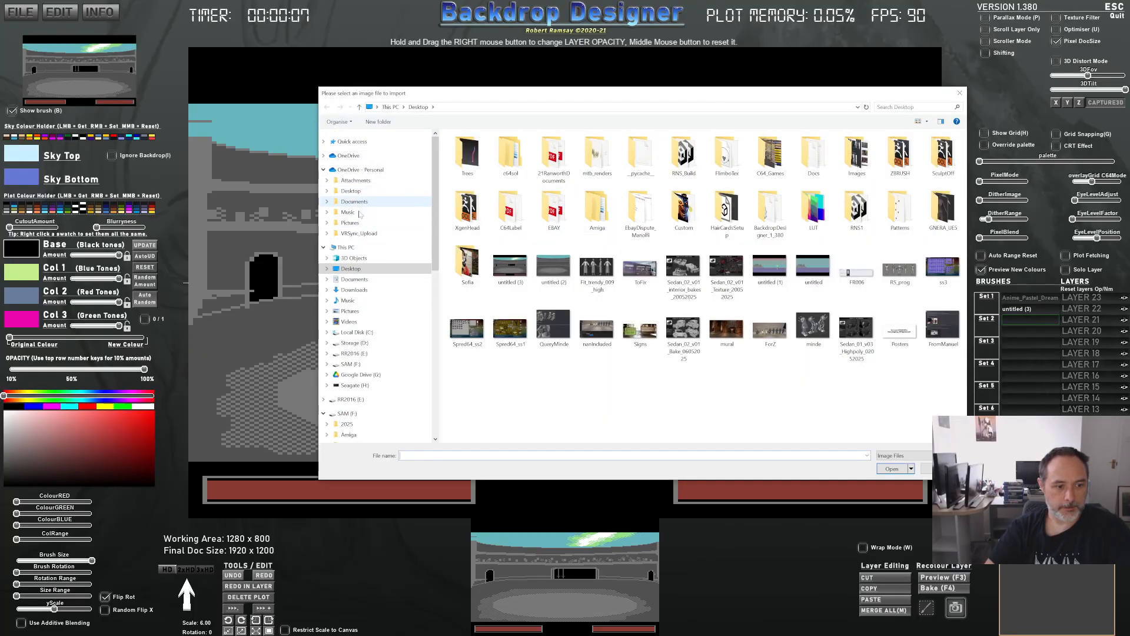
pyautogui.click(359, 291)
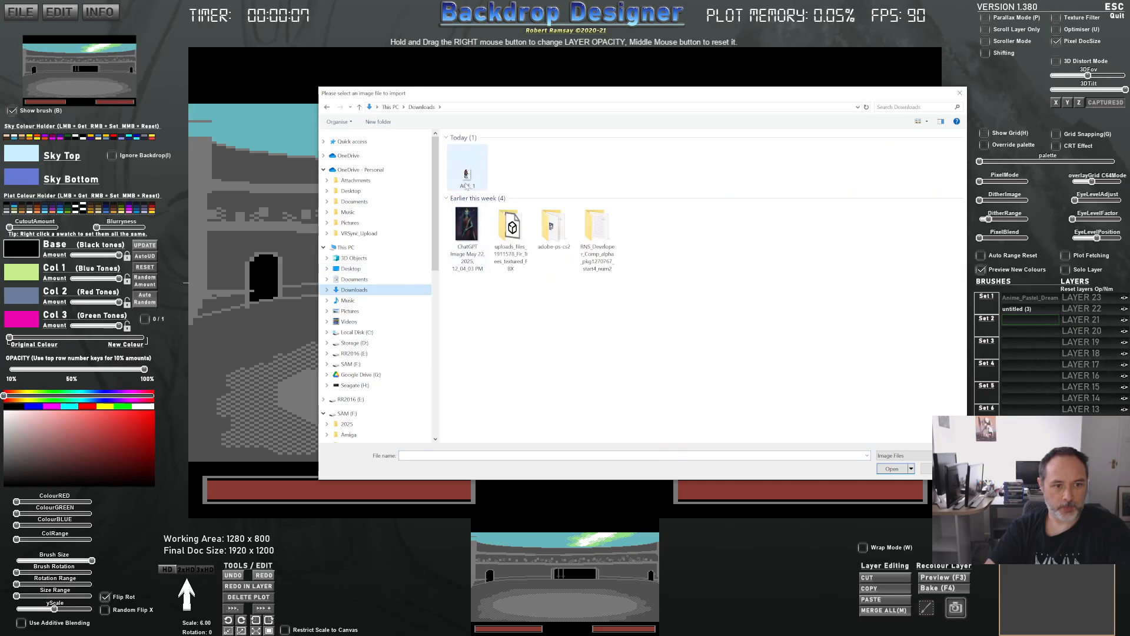
pyautogui.doubleClick(468, 162)
pyautogui.click(612, 336)
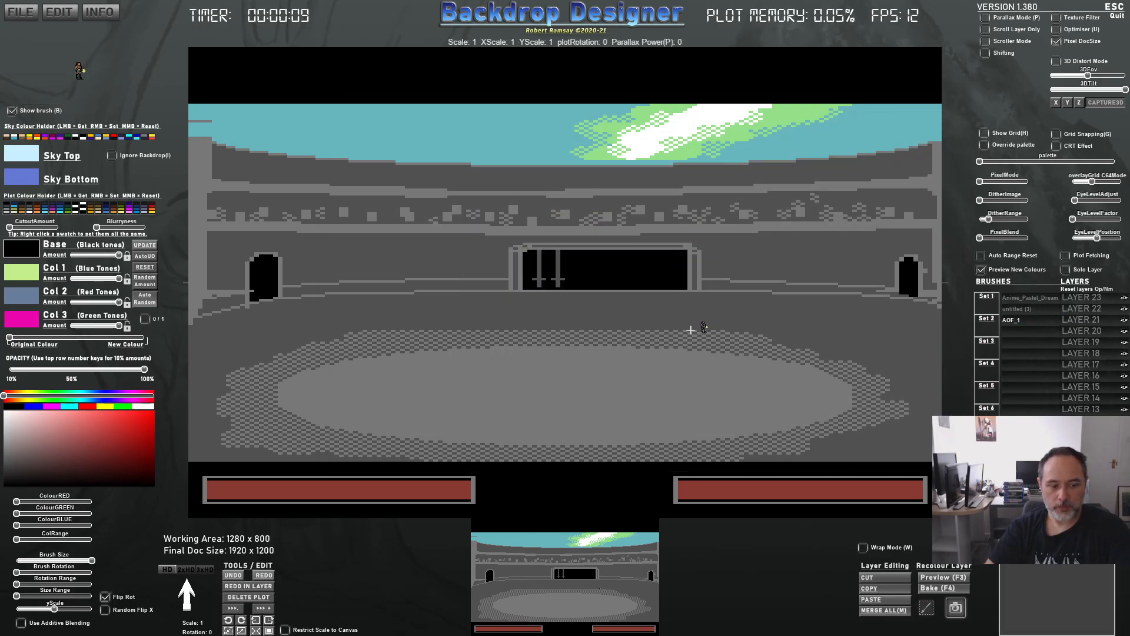
pyautogui.scroll(2, 433, 375)
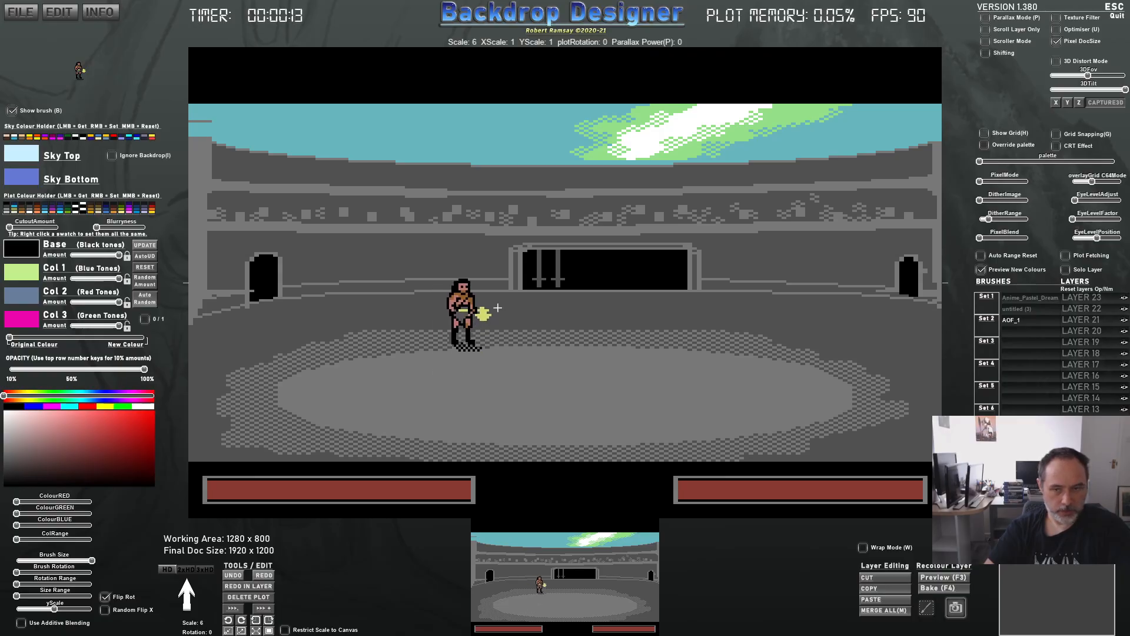
# Set the pixel mode to 320x200px C64 with the palette override and grid snapping turned on
pyautogui.moveTo(982, 181); pyautogui.dragTo(1004, 182)
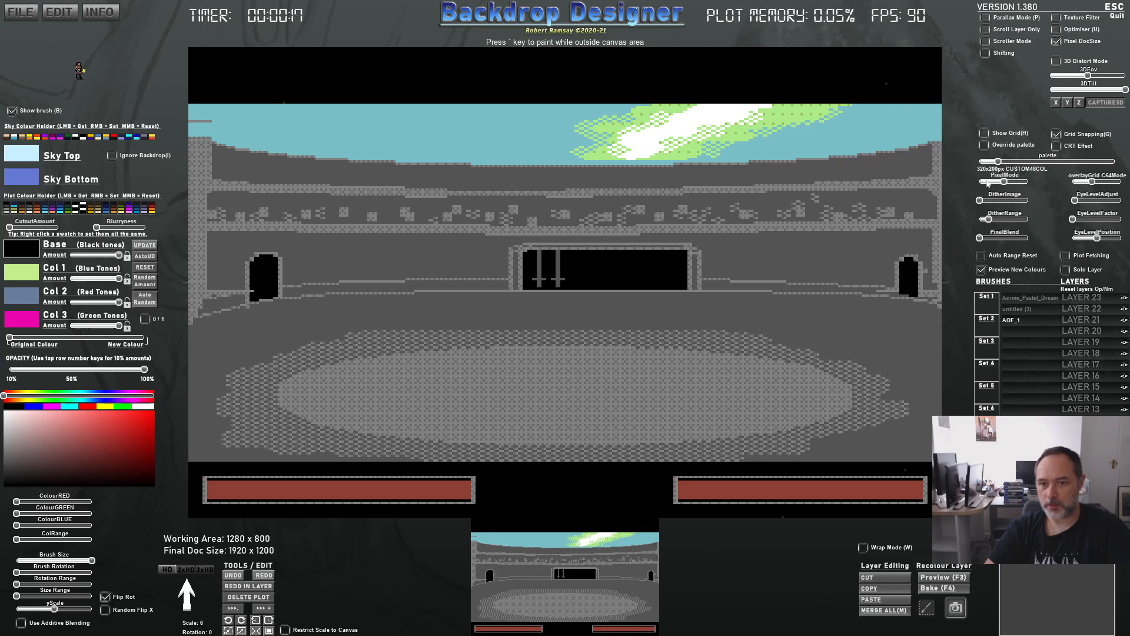
pyautogui.moveTo(999, 160); pyautogui.dragTo(980, 161)
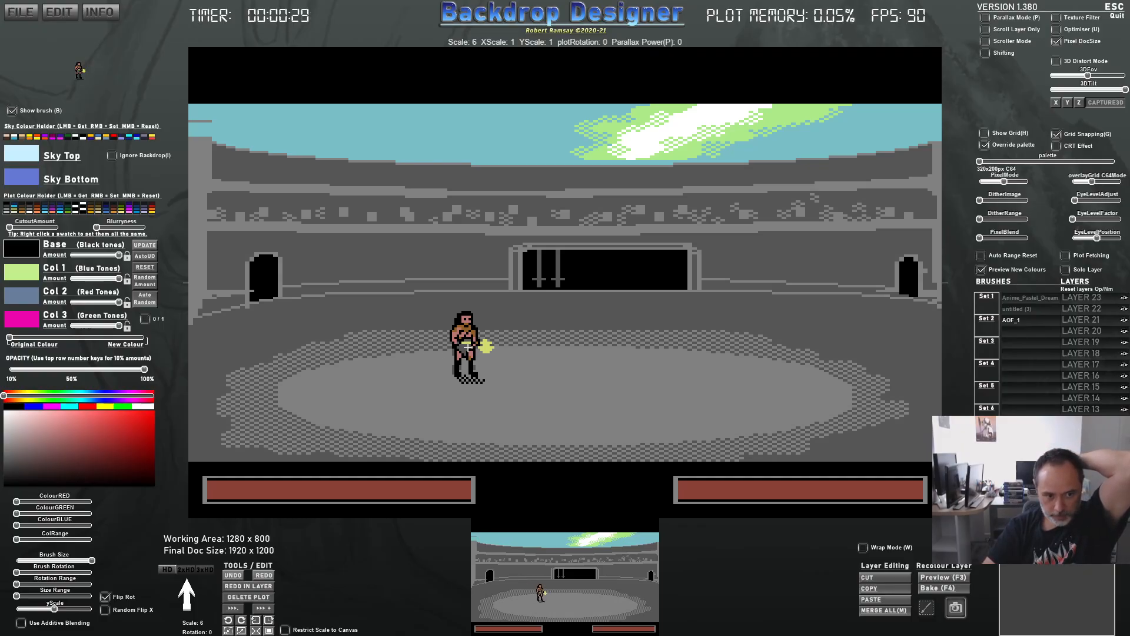
# Try smaller scales for the fighter brush, down to 0.06 and back up to 5, ending at 4
pyautogui.scroll(-1, 275, 277)
pyautogui.scroll(-2, 275, 277)
pyautogui.scroll(-20, 274, 277)
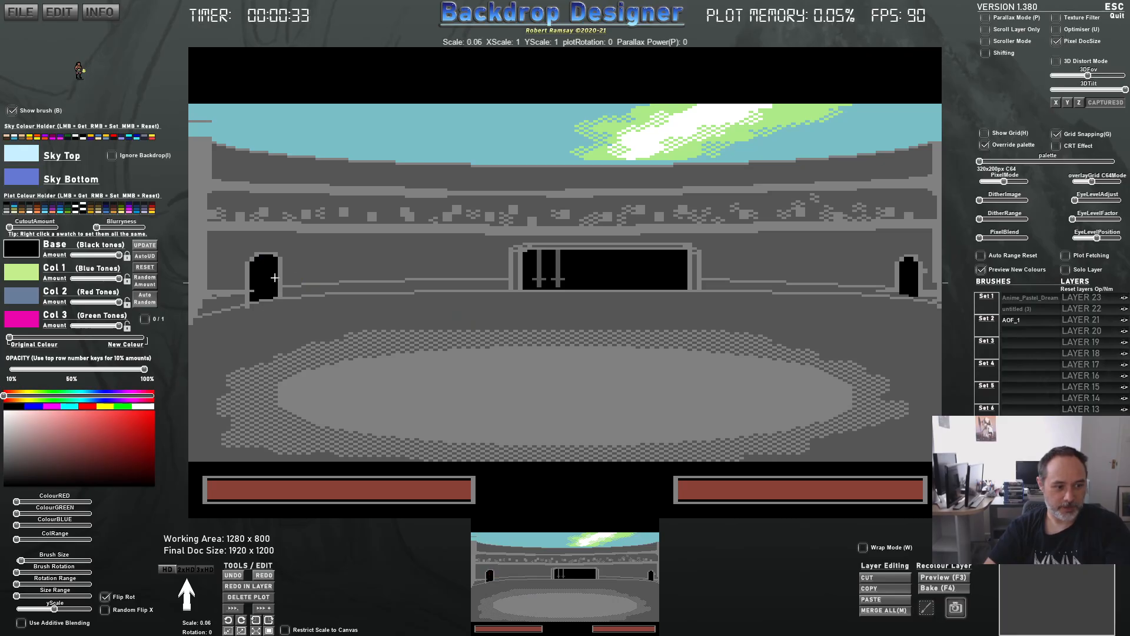
pyautogui.scroll(15, 275, 278)
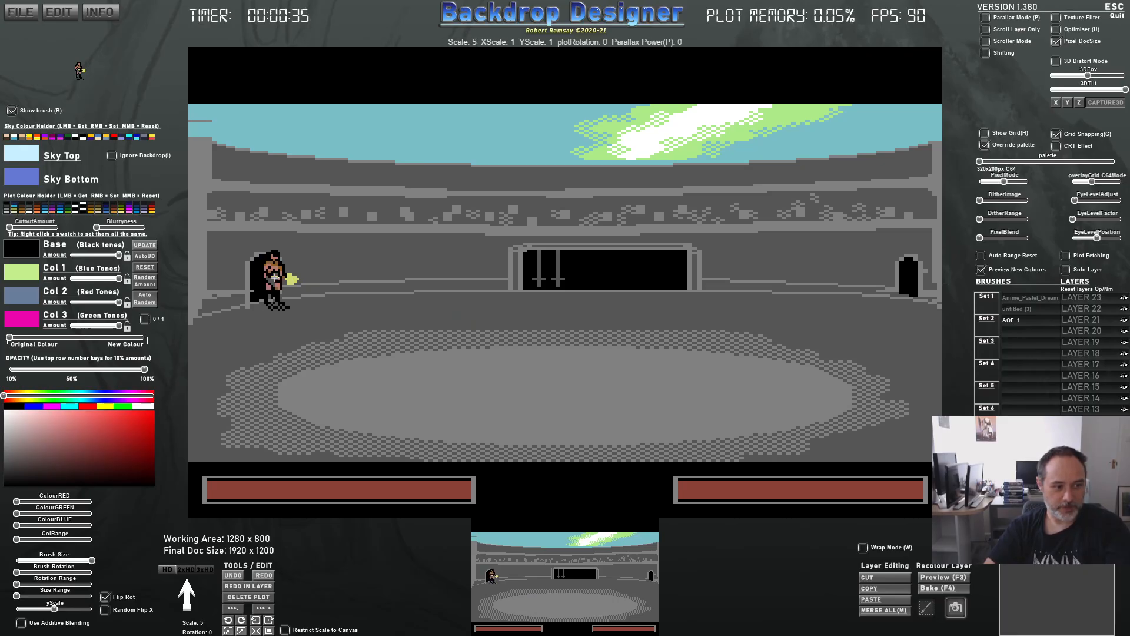
pyautogui.scroll(-1, 274, 278)
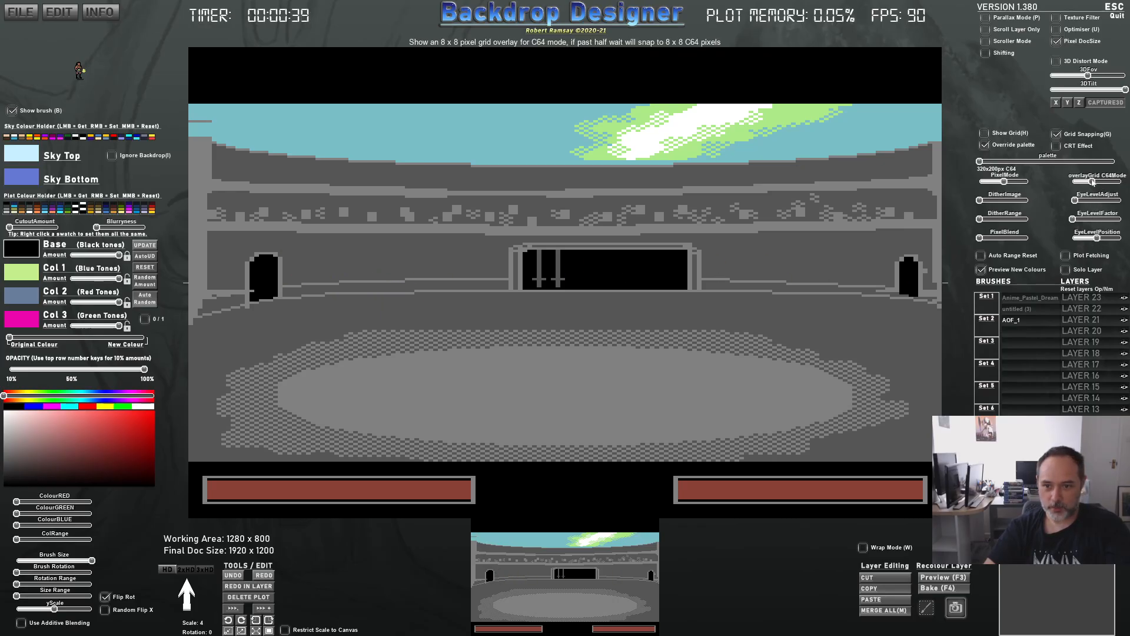
# Try the fighter at scales up to 7 in the coarser pixel mode with the 8 x 8 grid, then return to scale 6 and finer pixels
pyautogui.moveTo(988, 182); pyautogui.dragTo(985, 182)
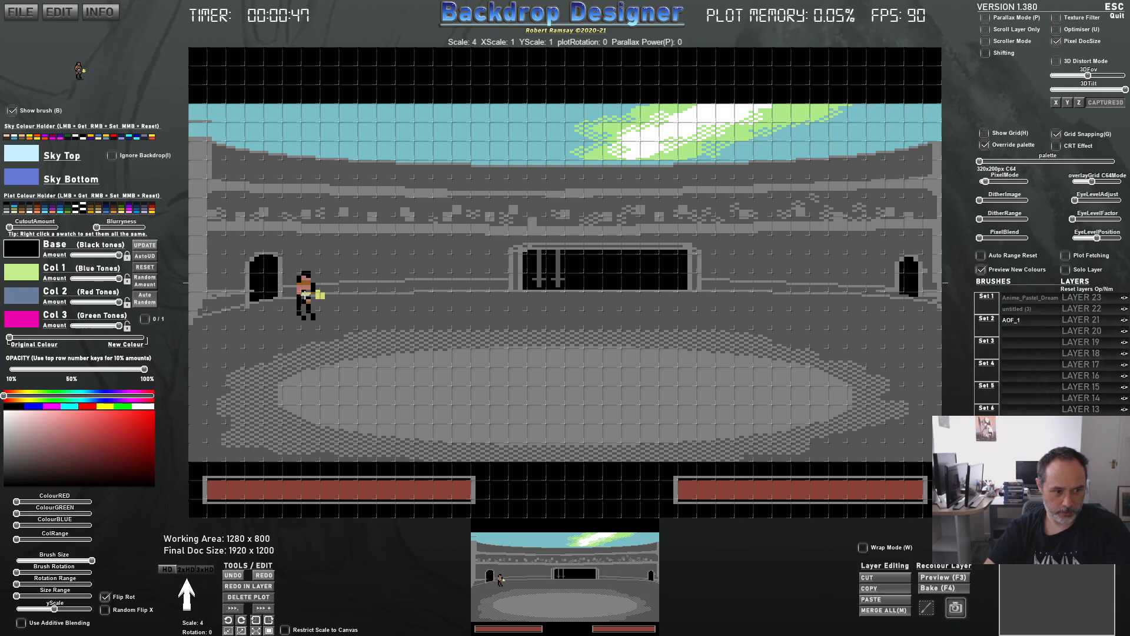
pyautogui.scroll(1, 317, 296)
pyautogui.scroll(2, 317, 297)
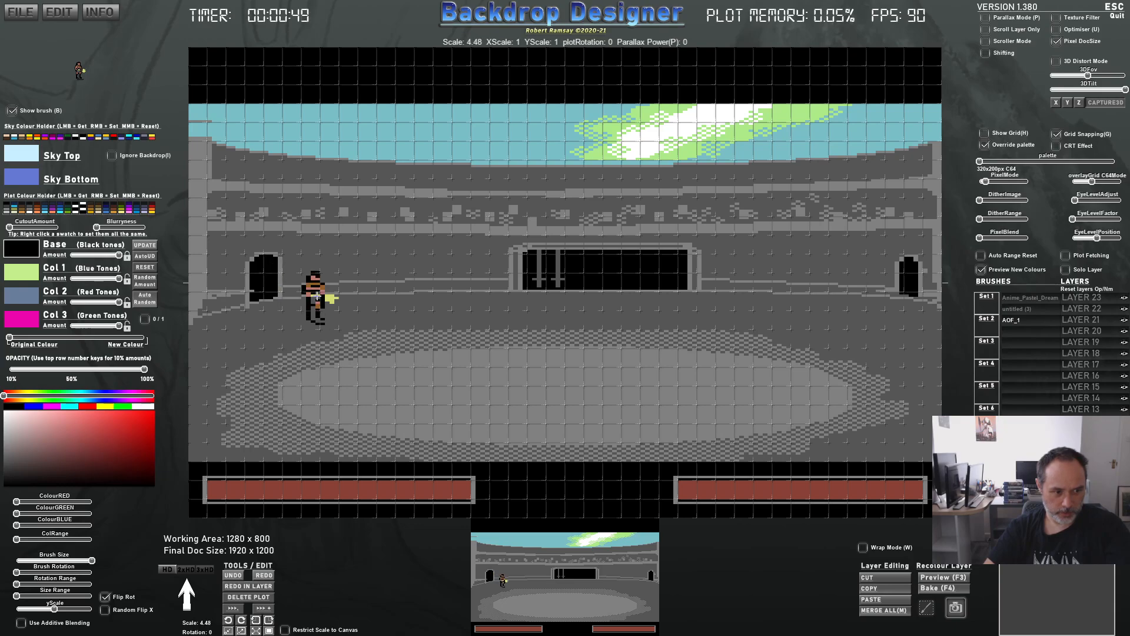
pyautogui.scroll(1, 318, 296)
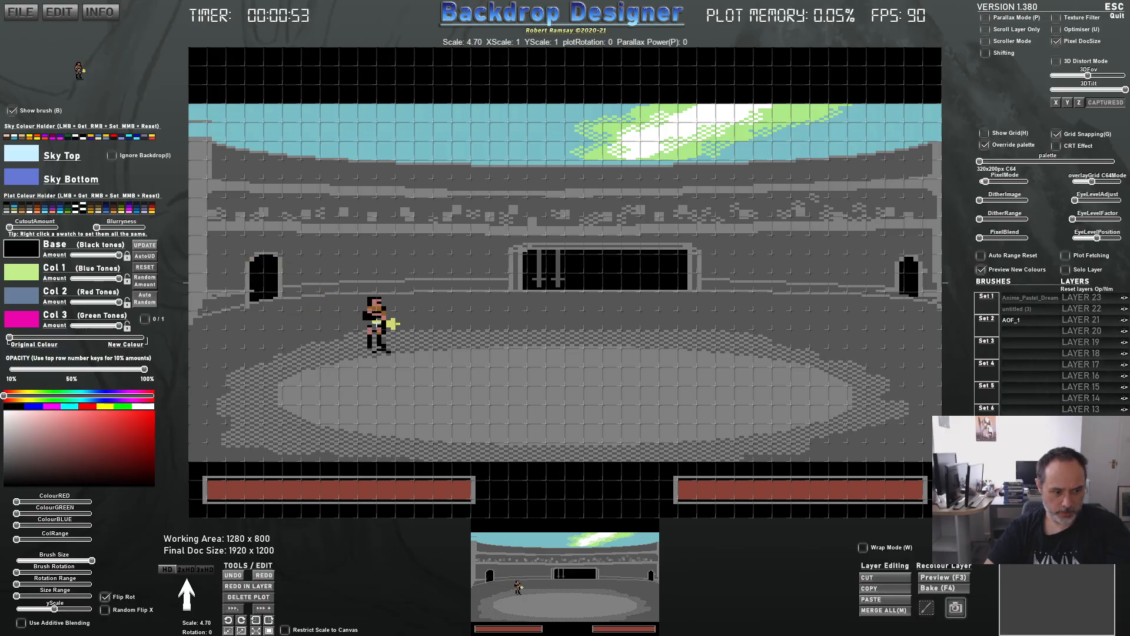
pyautogui.scroll(10, 377, 323)
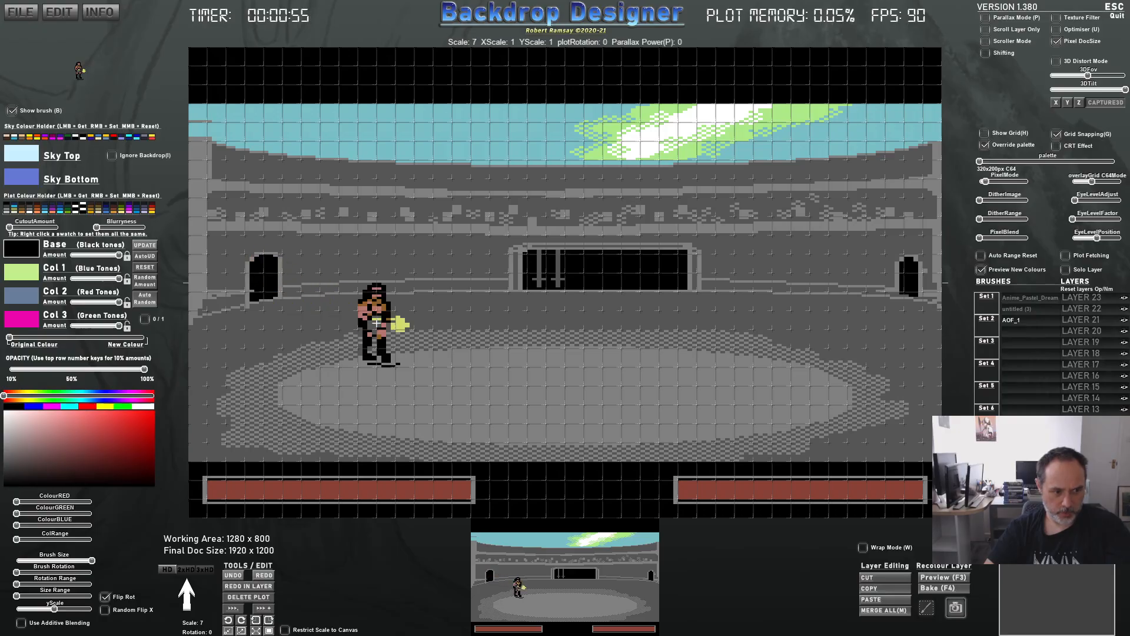
pyautogui.scroll(-1, 377, 323)
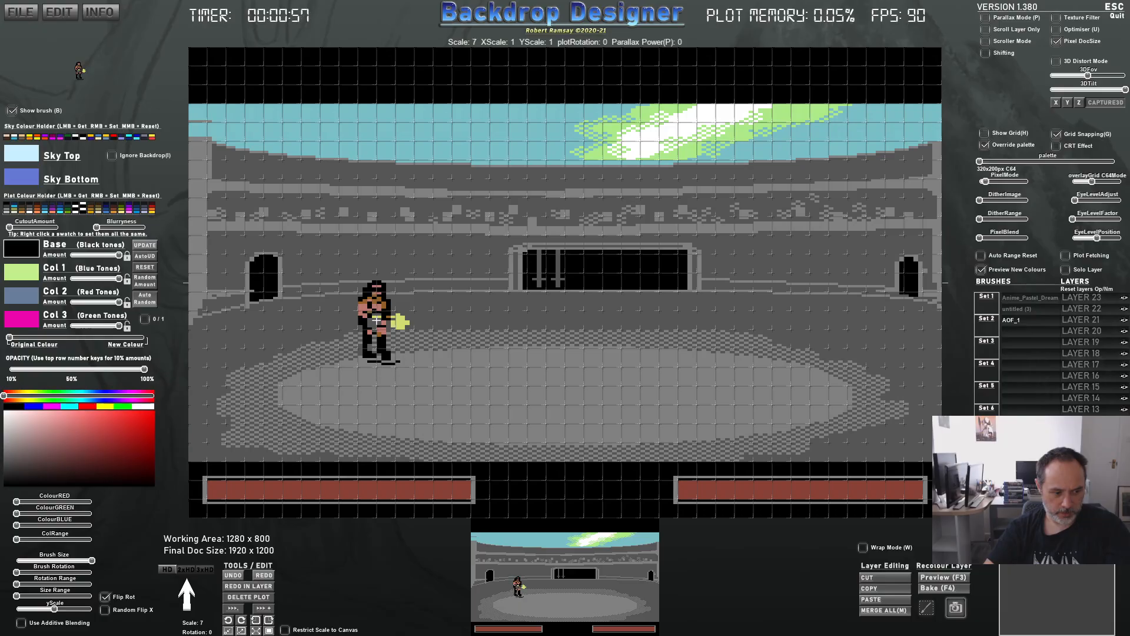
pyautogui.scroll(-1, 377, 321)
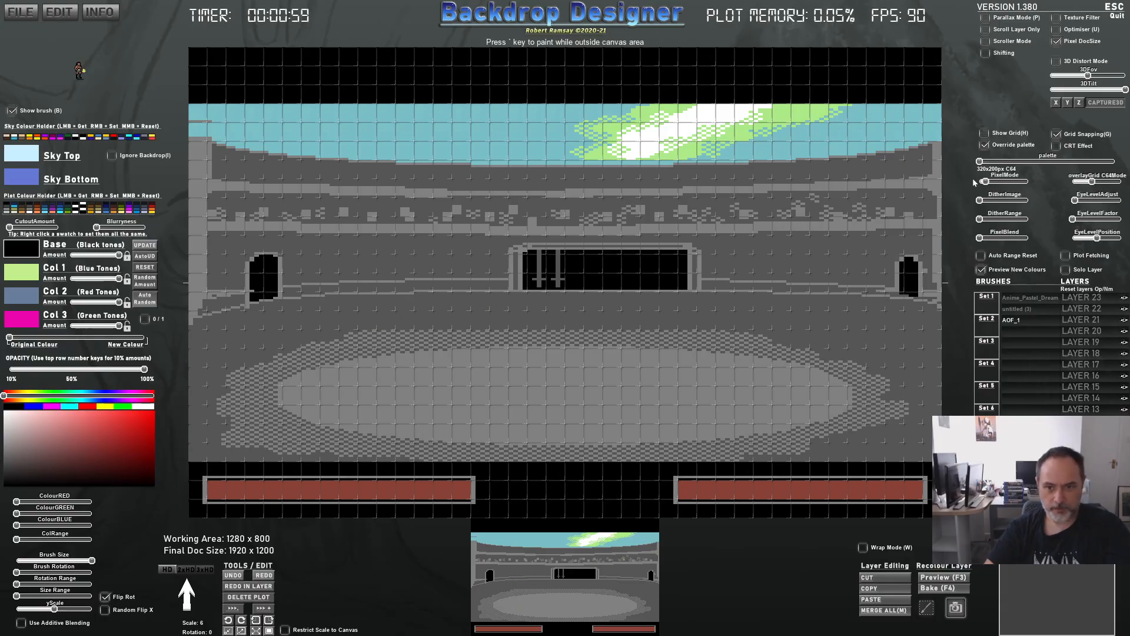
pyautogui.moveTo(984, 182); pyautogui.dragTo(1010, 182)
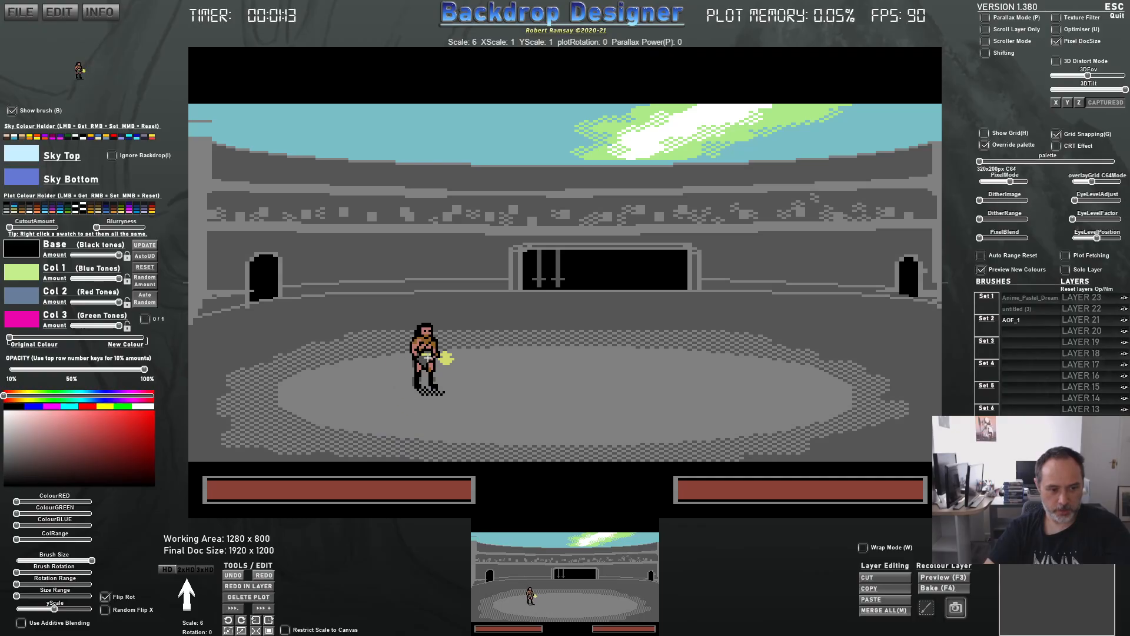
# Plot one right-facing fighter on the left half of the arena and five mirrored fighters on the right half
pyautogui.click(426, 357)
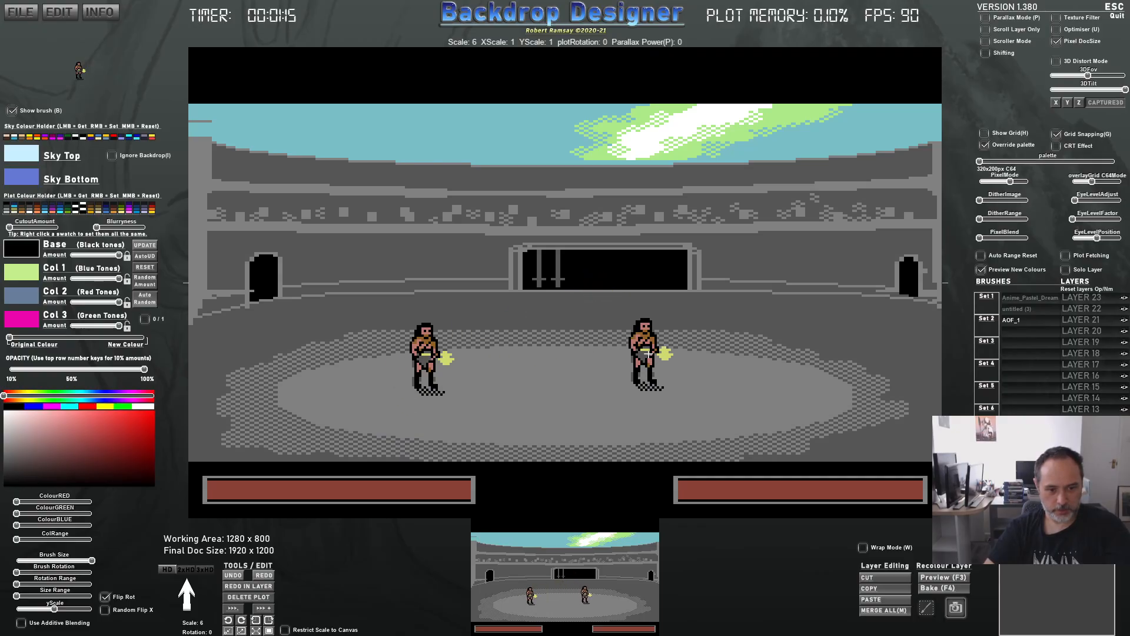
pyautogui.click(733, 327)
pyautogui.click(783, 344)
pyautogui.click(757, 386)
pyautogui.click(678, 352)
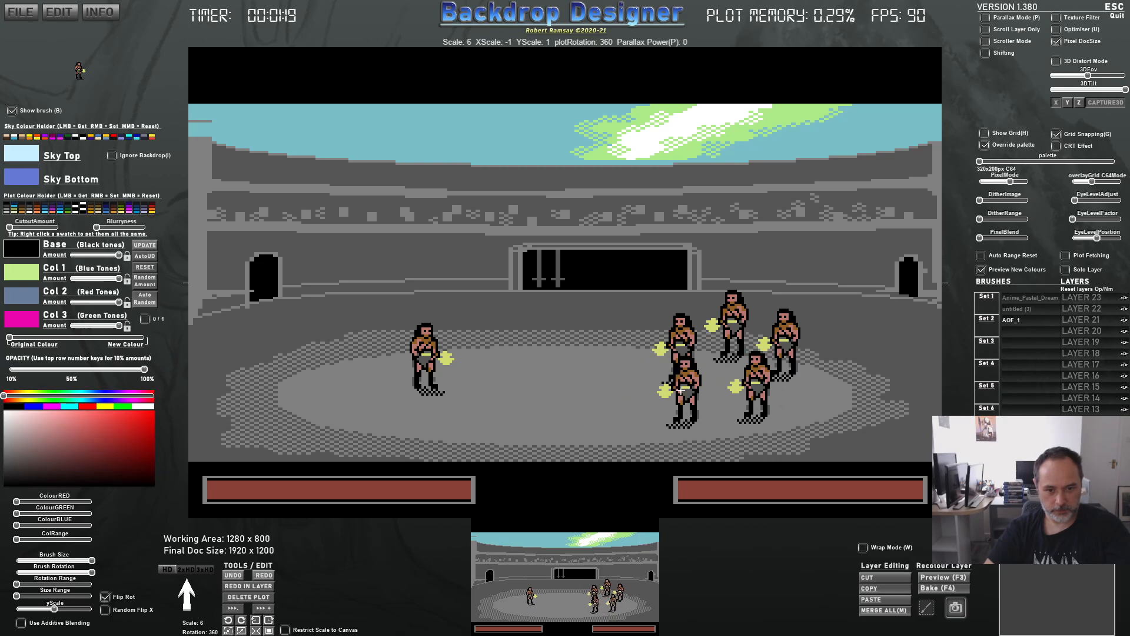
pyautogui.click(694, 382)
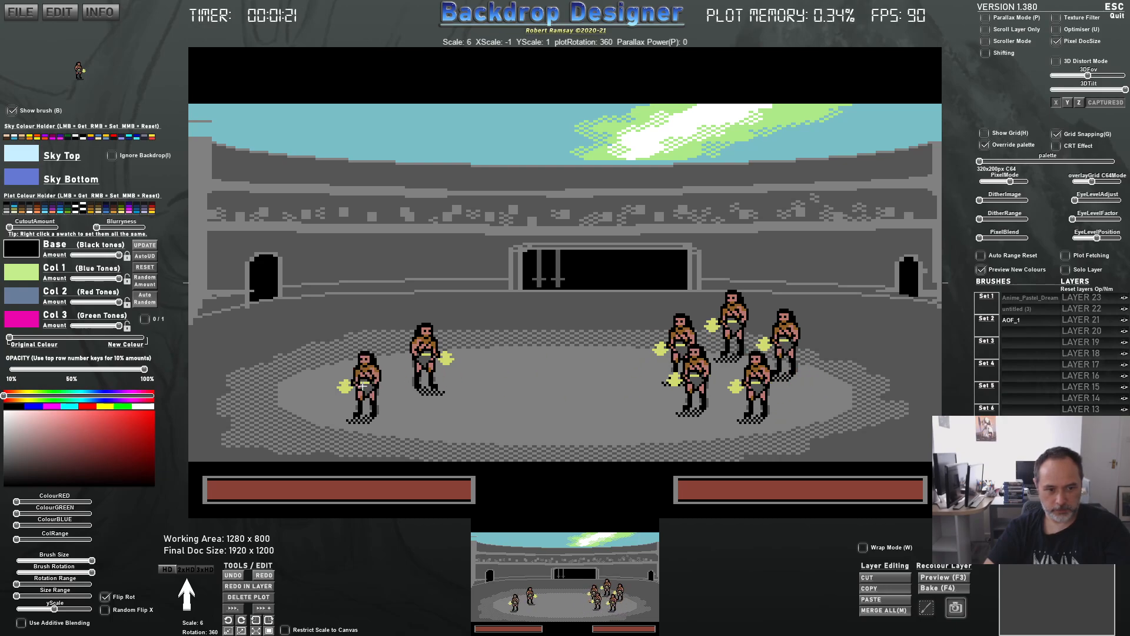
# Plot six more right-facing fighters across the arena's left and centre, plus one mirrored fighter near its right edge
pyautogui.press('x')
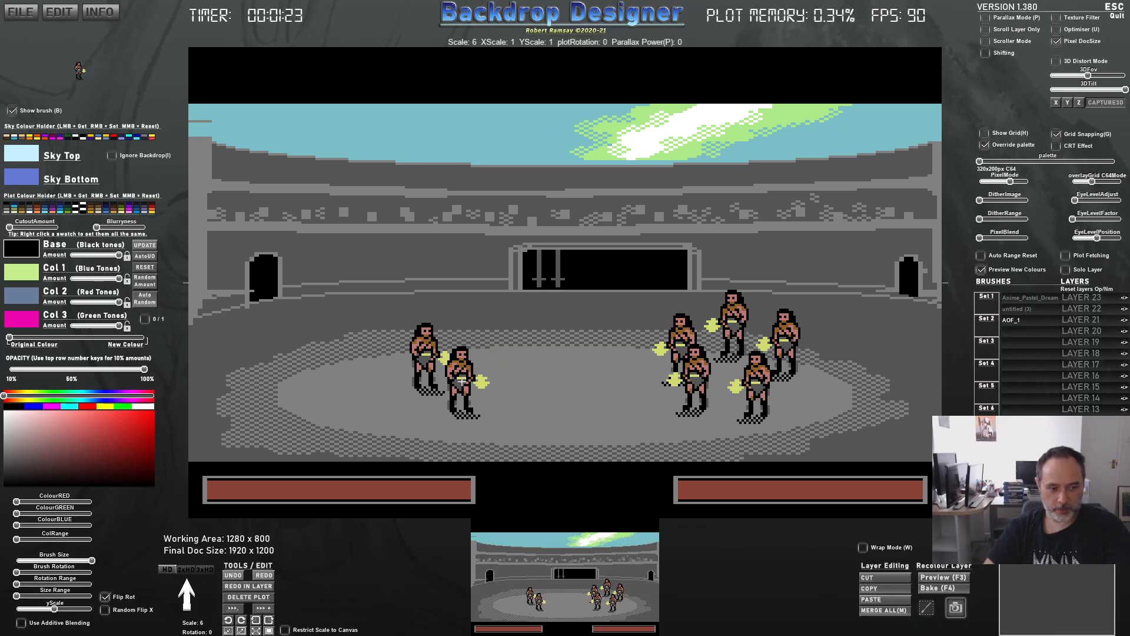
pyautogui.click(453, 384)
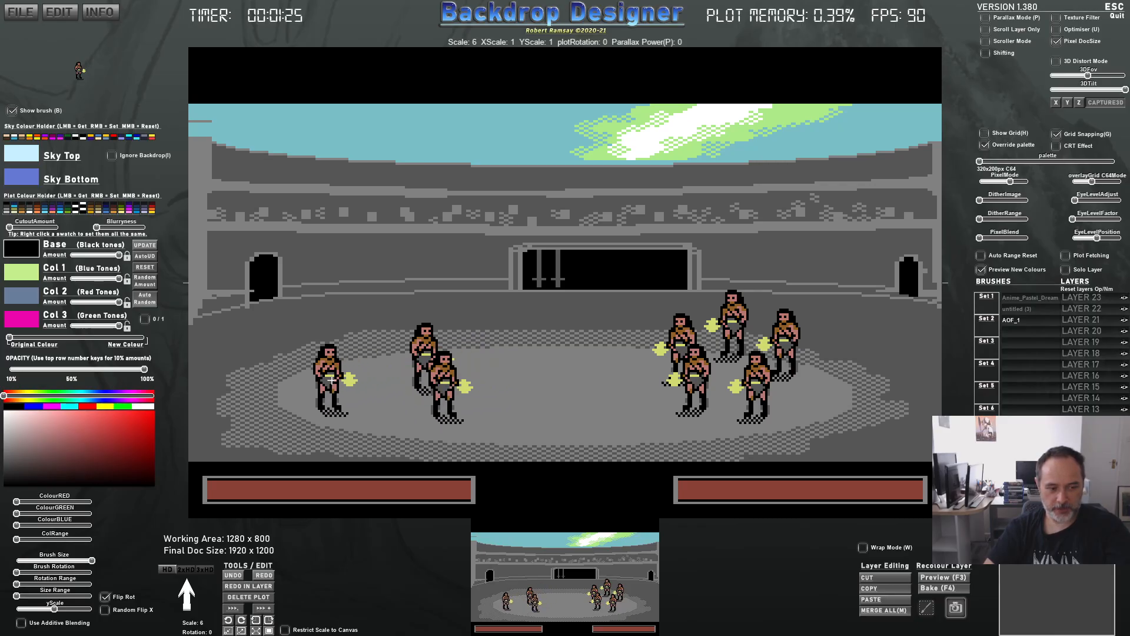
pyautogui.click(288, 378)
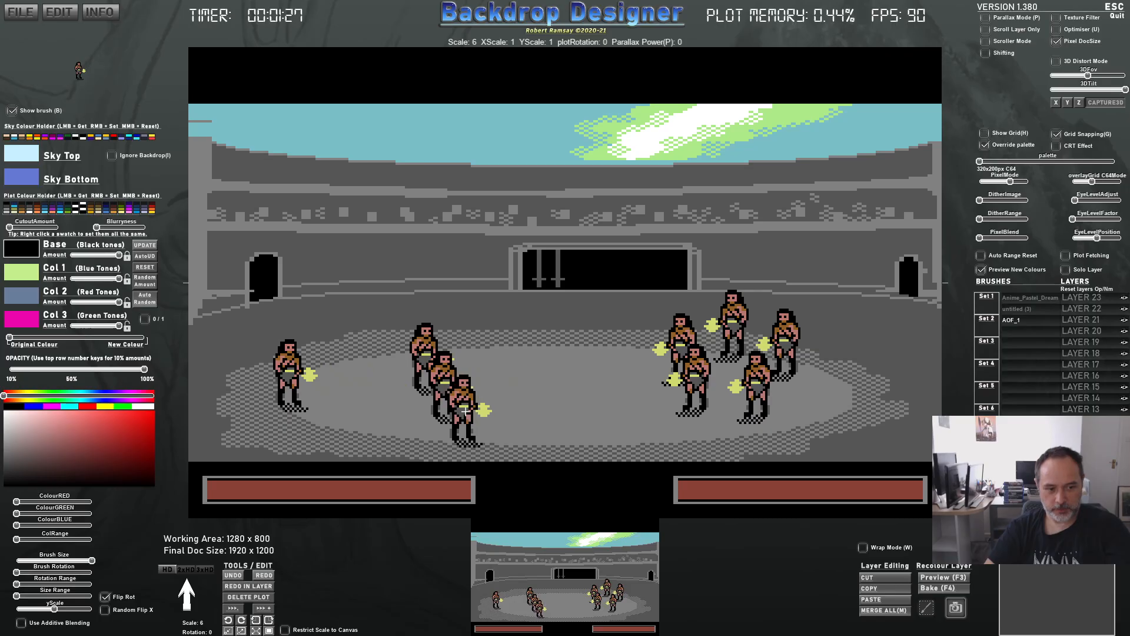
pyautogui.click(312, 395)
pyautogui.click(532, 340)
pyautogui.click(550, 357)
pyautogui.click(529, 380)
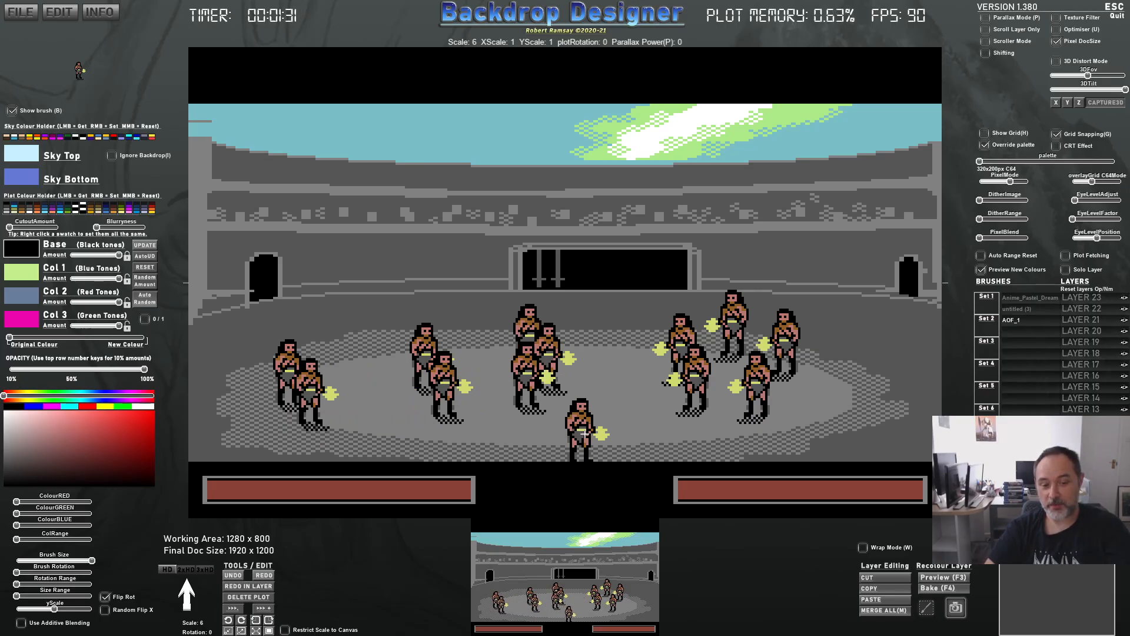
pyautogui.click(881, 357)
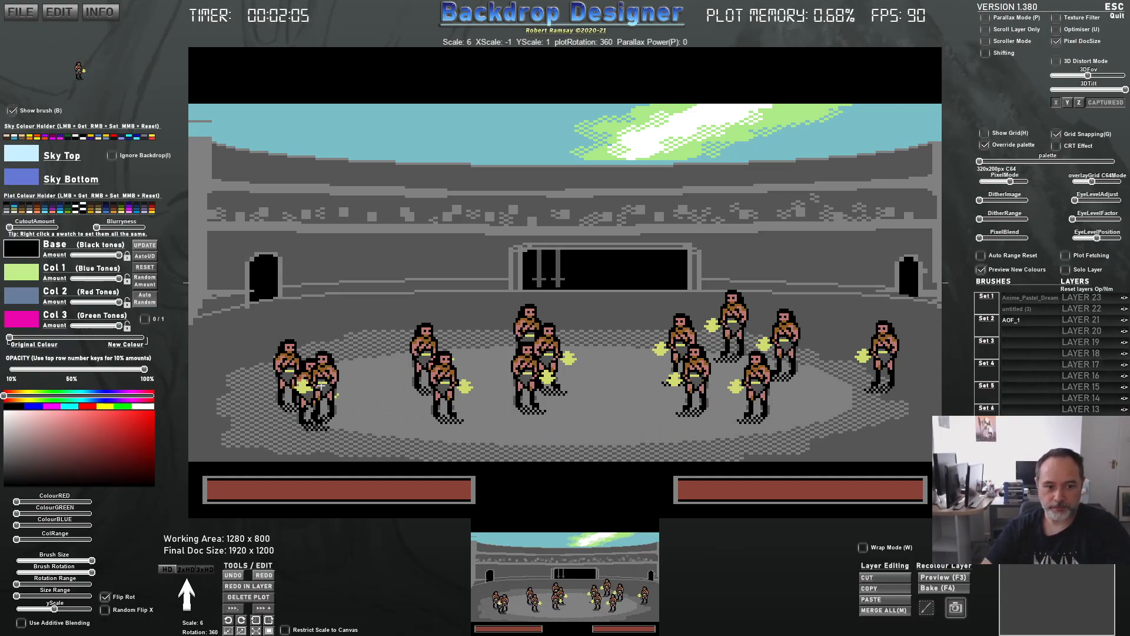
pyautogui.press('x')
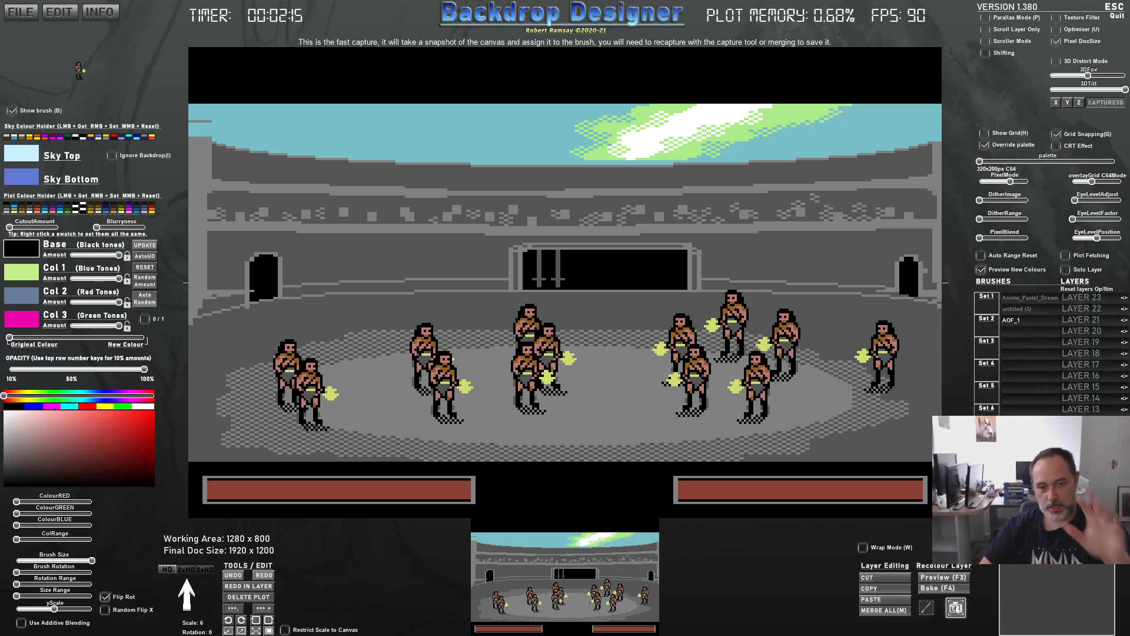
# Take a fast capture of the canvas as the brush and plot it fitted to the canvas on layer 18
pyautogui.click(955, 607)
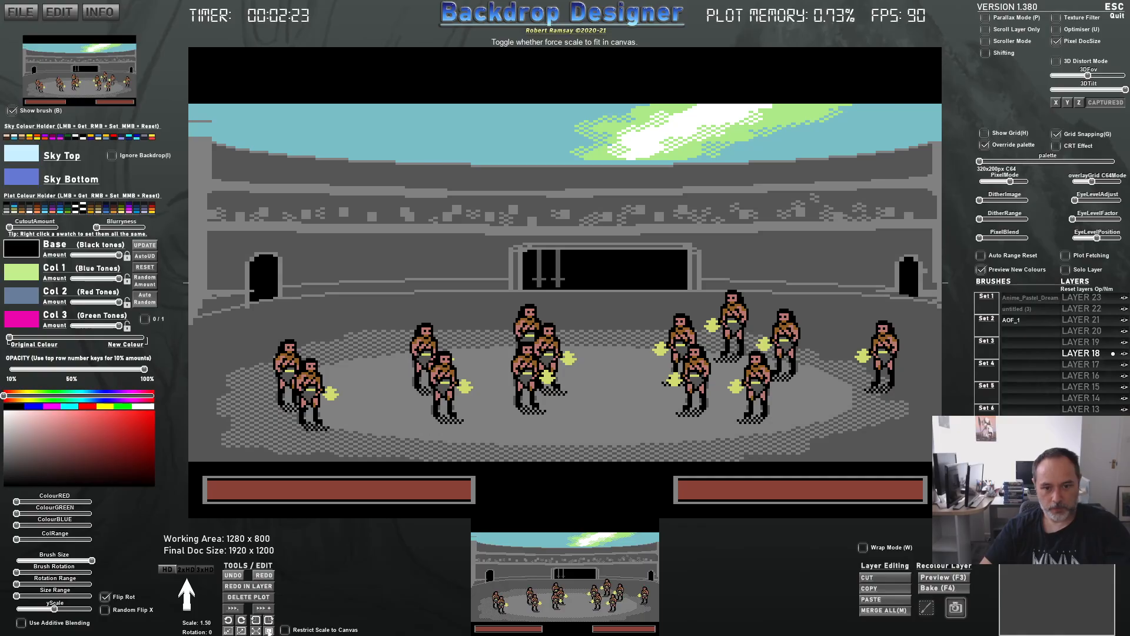
# Hide the brush preview, compare the canvas with pixel mode off, and enable the CRT effect in 320x200px C64 mode
pyautogui.moveTo(1012, 183)
pyautogui.mouseDown()
pyautogui.moveTo(970, 181)
pyautogui.moveTo(981, 183)
pyautogui.mouseUp()
pyautogui.press('b')
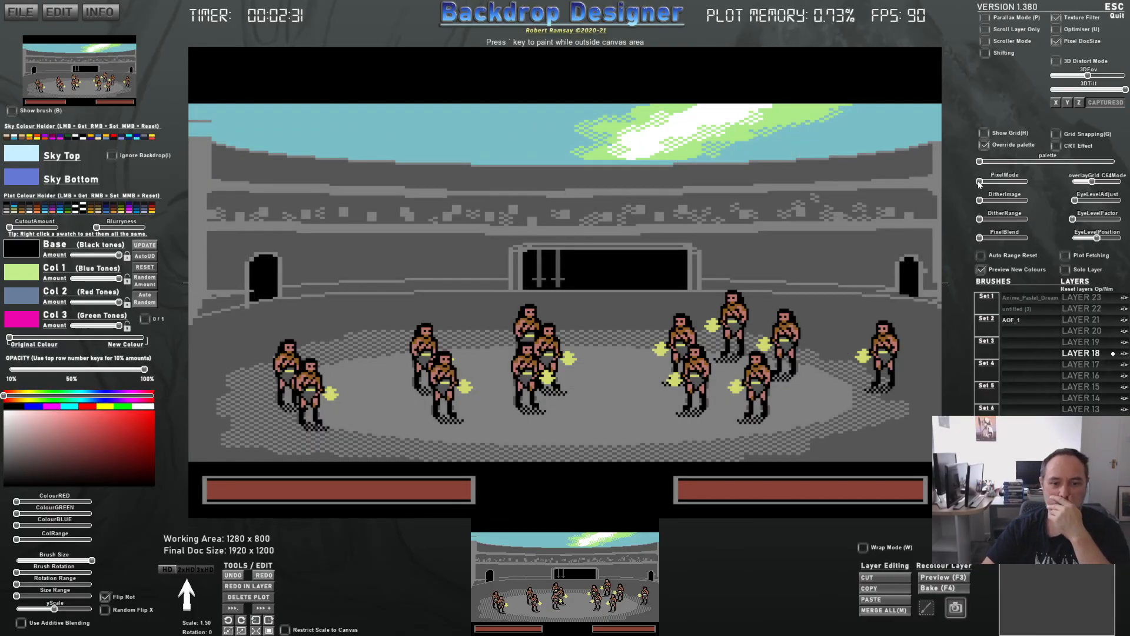
pyautogui.moveTo(980, 184); pyautogui.dragTo(1011, 185)
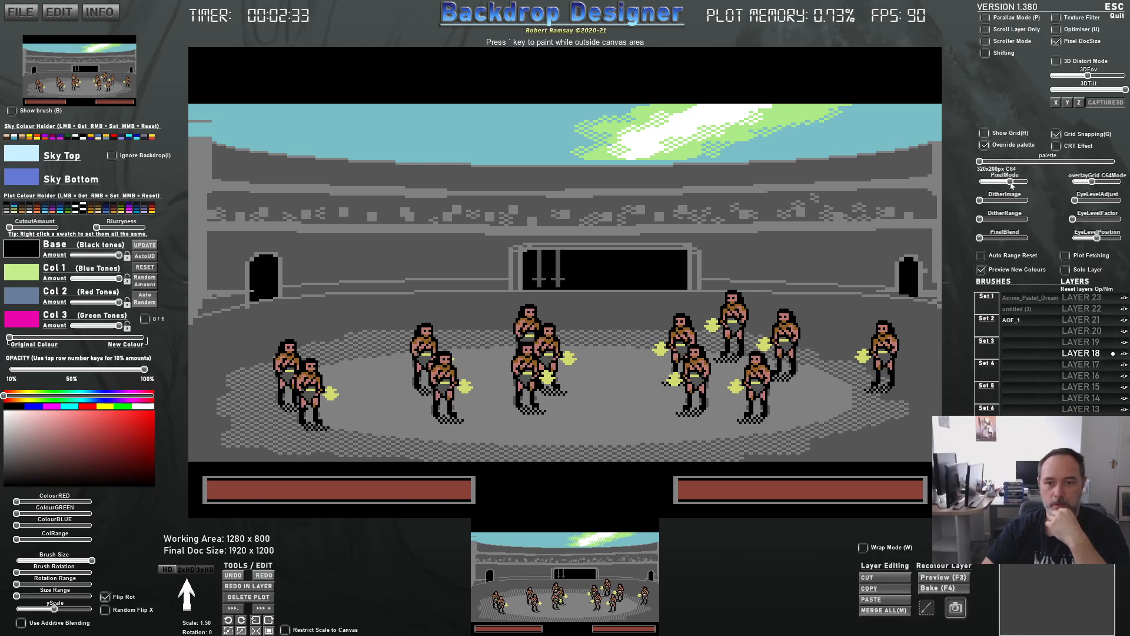
pyautogui.click(1057, 147)
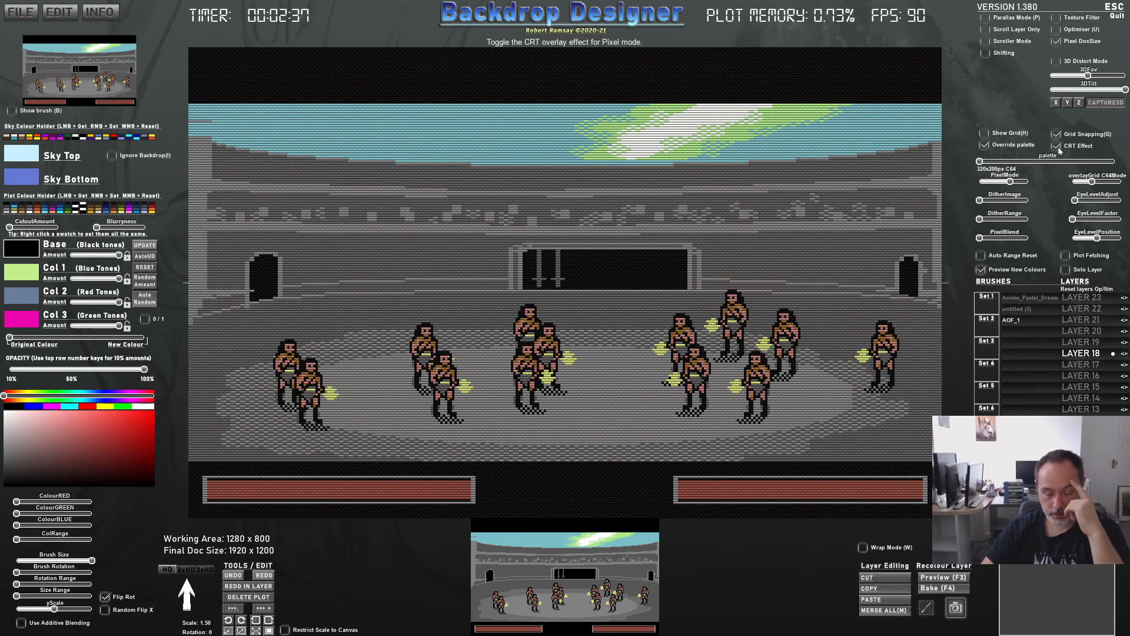
# Toggle the visibility of layer 18, plot the captured arena scene on layer 20, and turn pixel mode off
pyautogui.click(1125, 354)
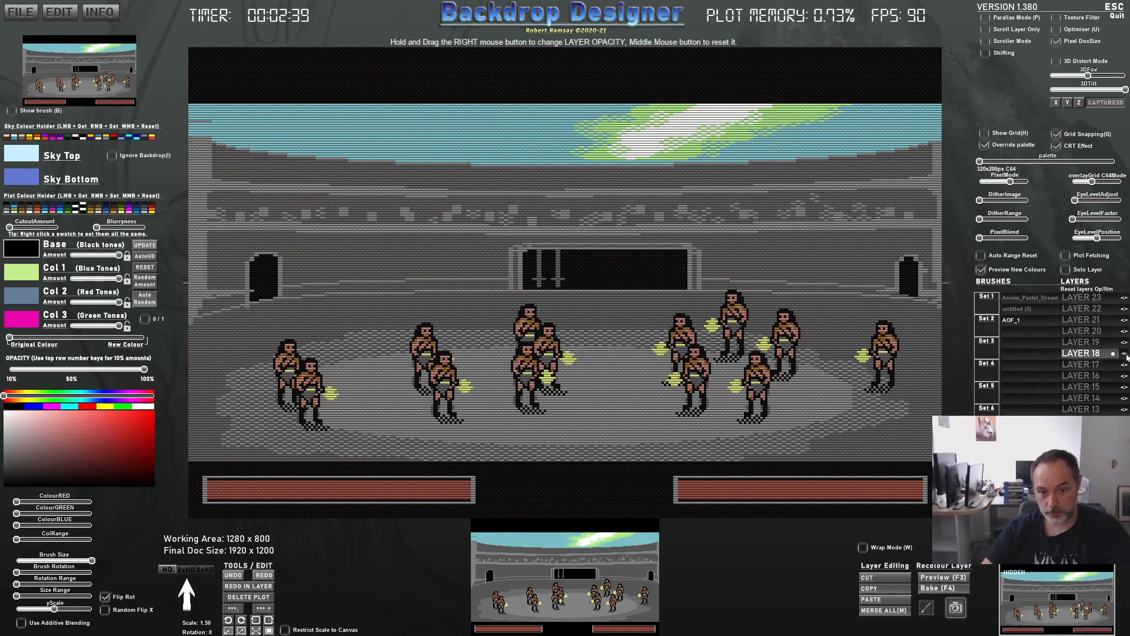
pyautogui.click(1090, 332)
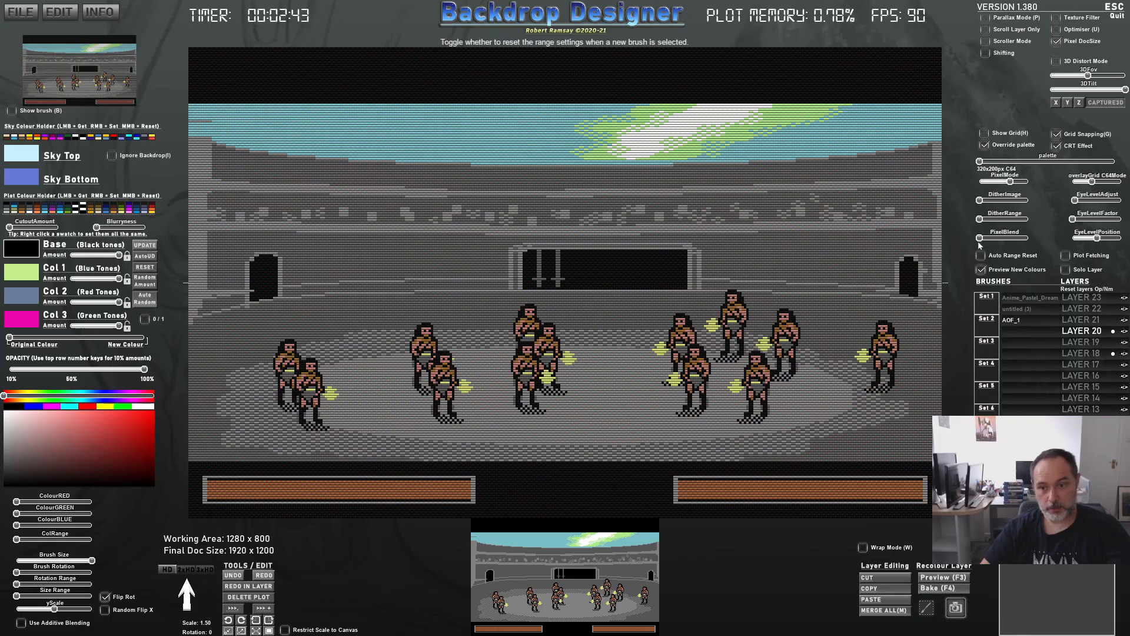
pyautogui.moveTo(1010, 181); pyautogui.dragTo(977, 181)
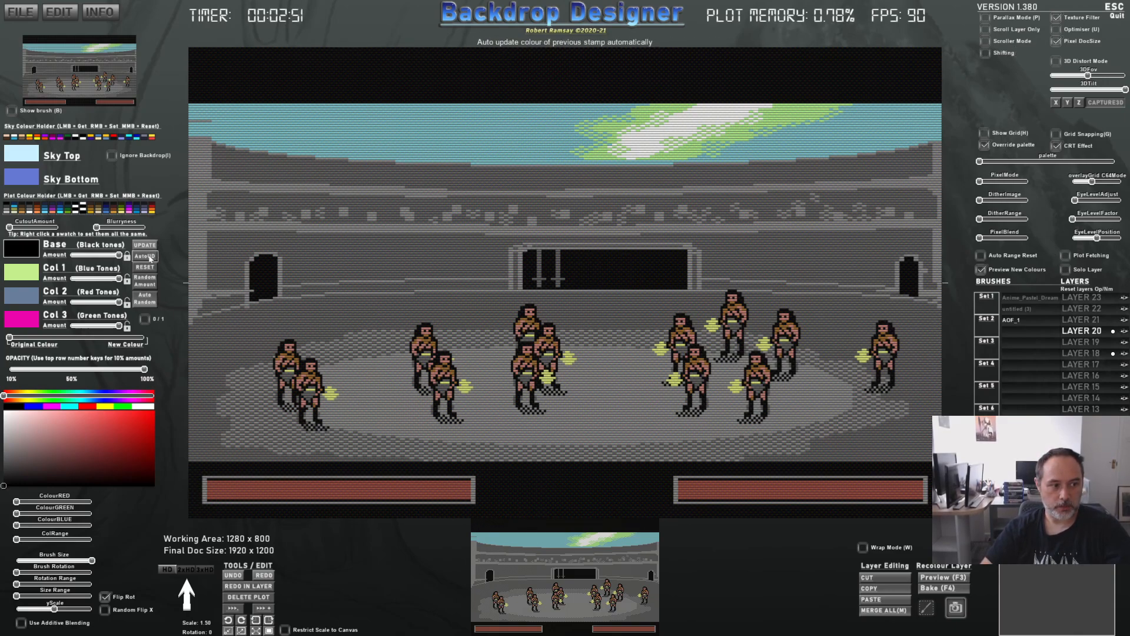
# Blur the plotted capture slightly, try pink and blue recolours at partial strength, and return the blend to the original colours
pyautogui.click(101, 230)
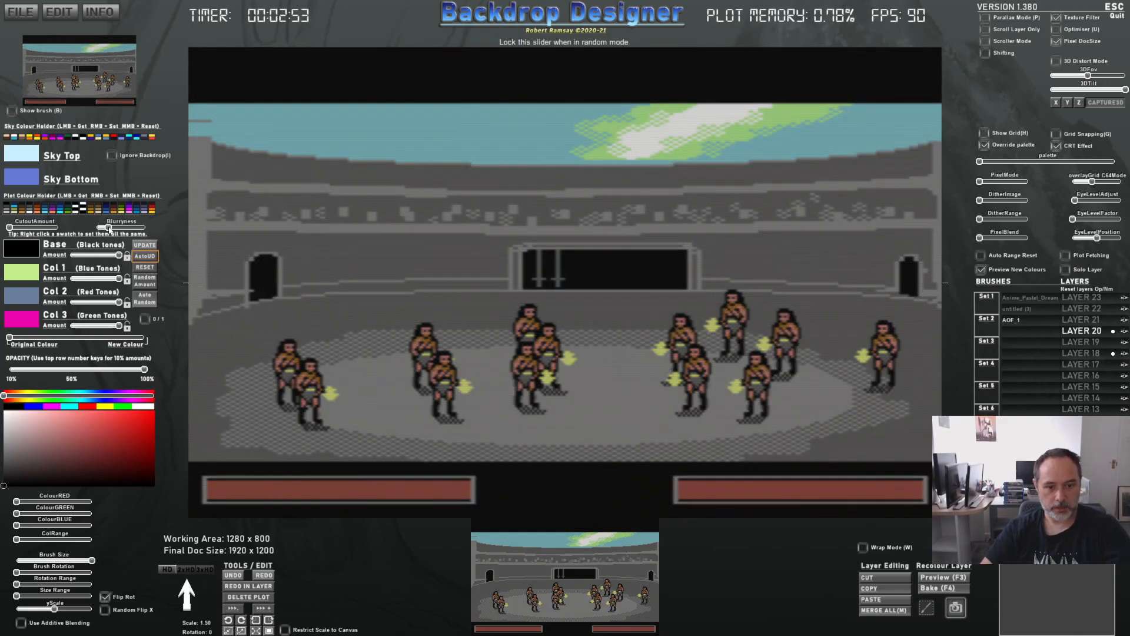
pyautogui.moveTo(12, 349); pyautogui.dragTo(73, 335)
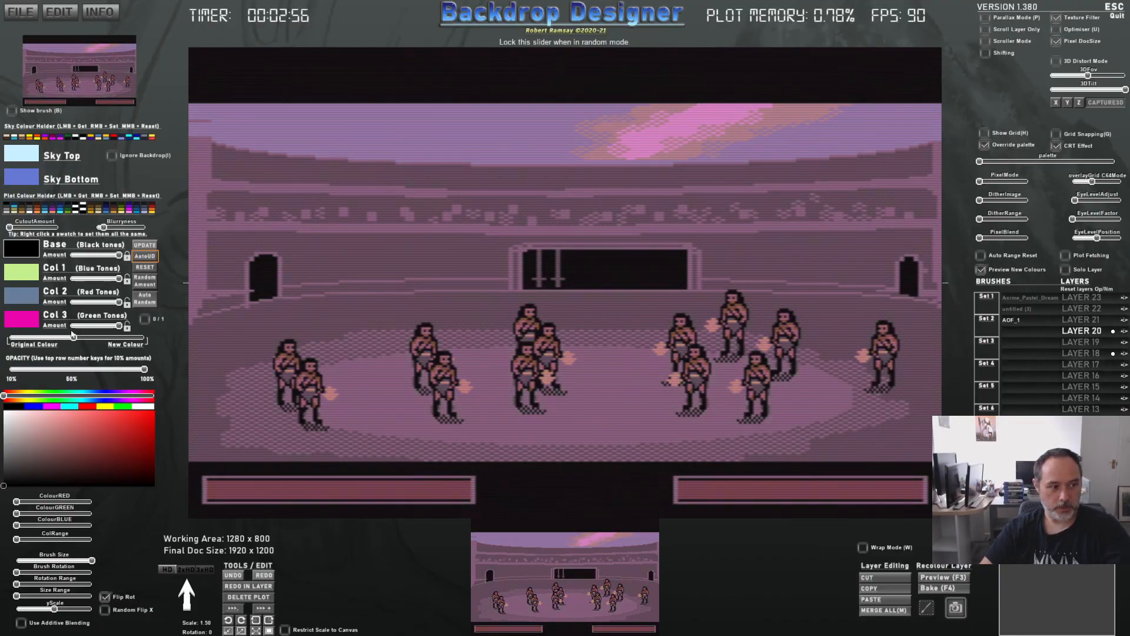
pyautogui.click(53, 211)
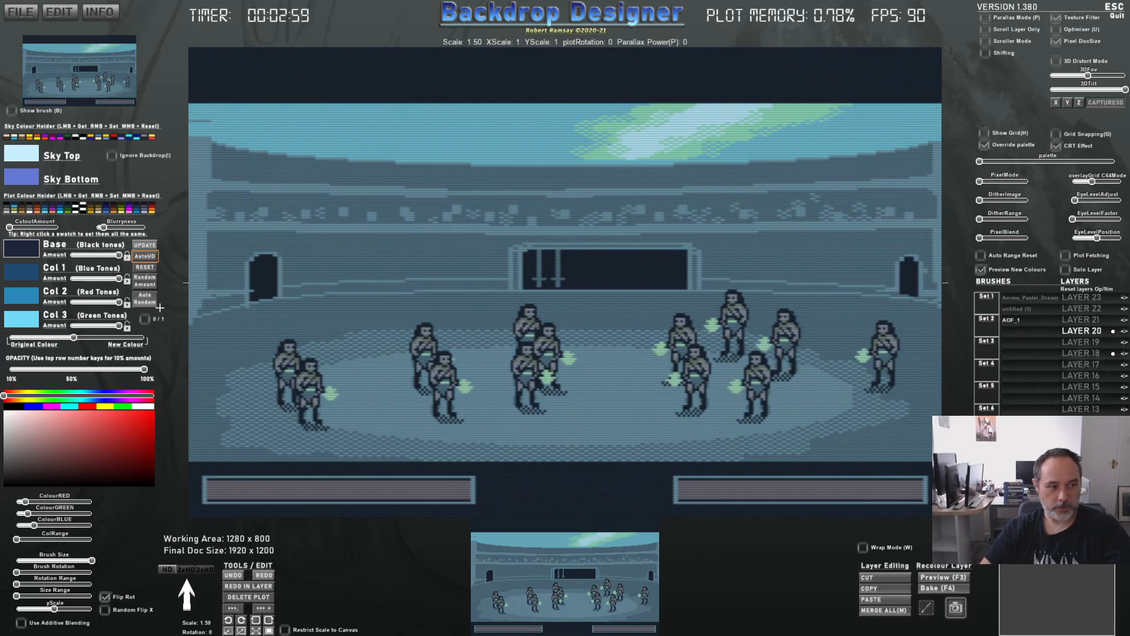
pyautogui.moveTo(73, 337)
pyautogui.mouseDown()
pyautogui.moveTo(37, 337)
pyautogui.moveTo(68, 336)
pyautogui.mouseUp()
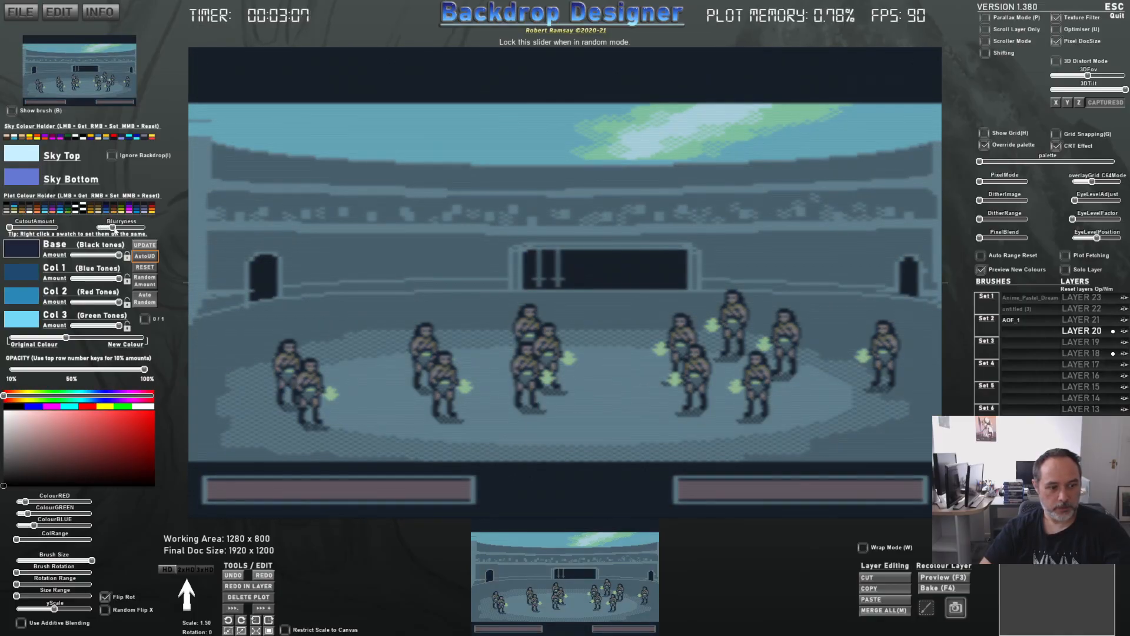
pyautogui.moveTo(100, 227); pyautogui.dragTo(107, 229)
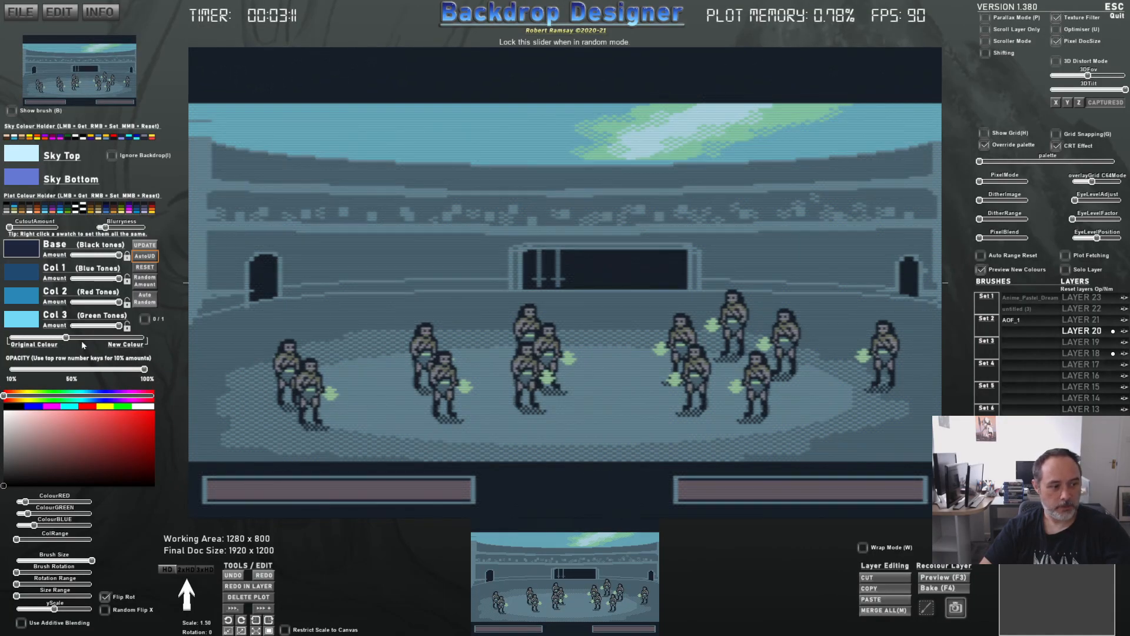
pyautogui.moveTo(41, 341); pyautogui.dragTo(22, 339)
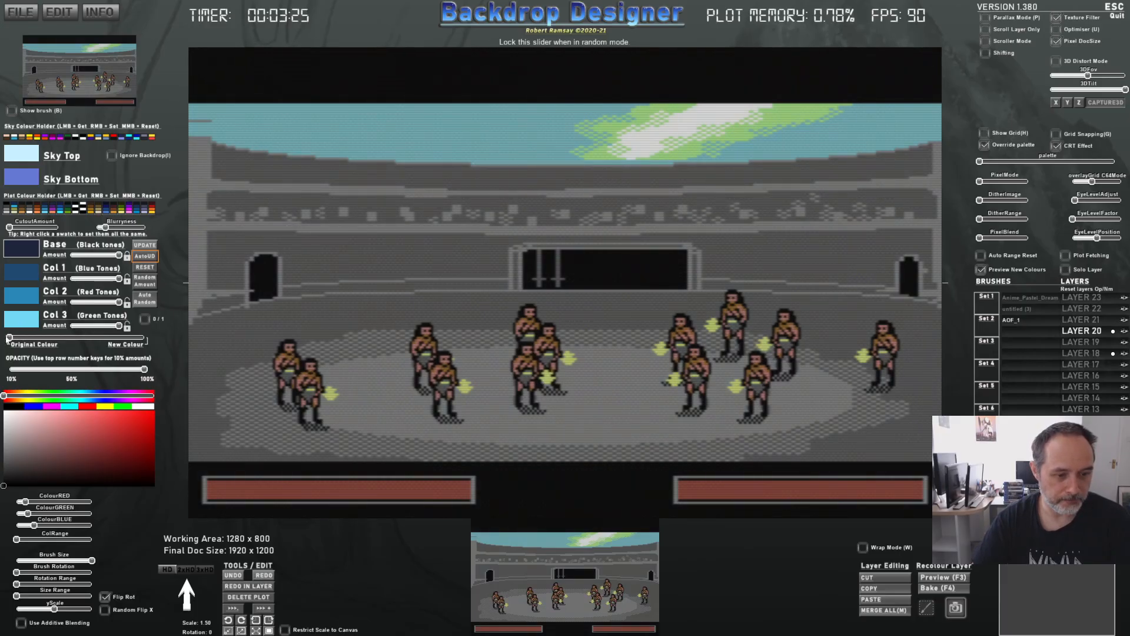
# Switch to the desktop windows and delete the broken Spred64 taskbar shortcut
pyautogui.hotkey('alt', 'Tab')
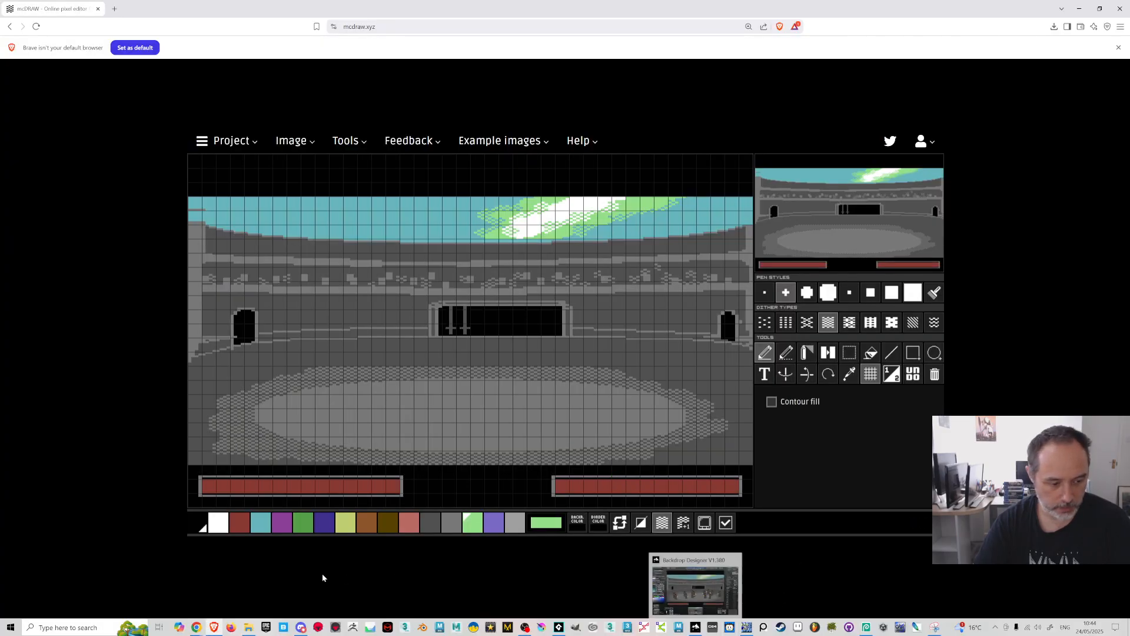
pyautogui.click(730, 627)
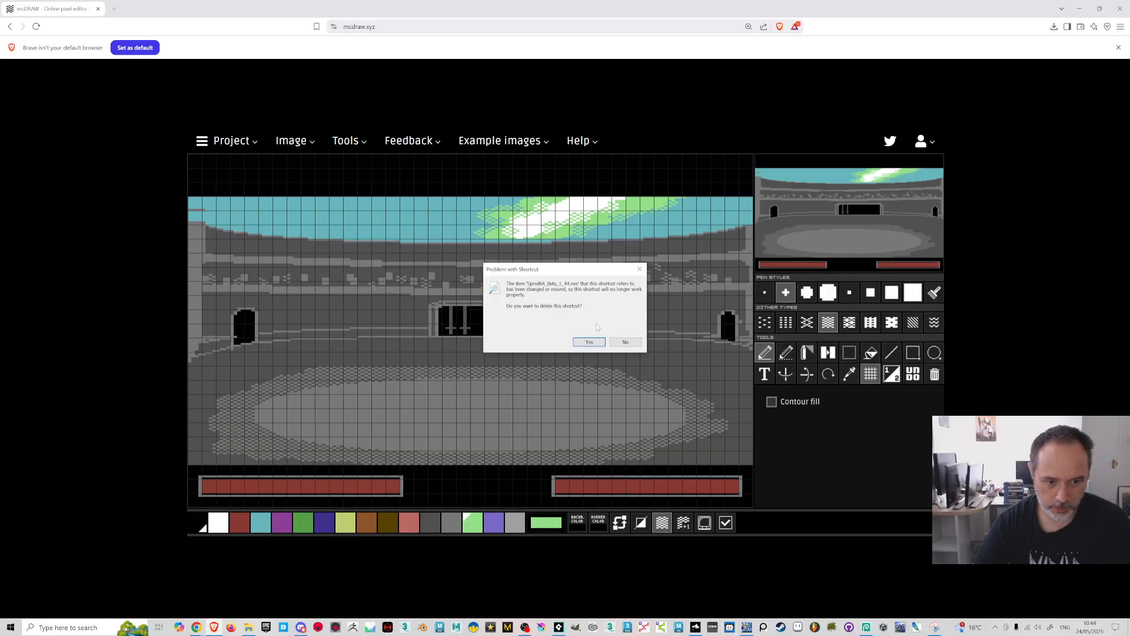
pyautogui.click(589, 342)
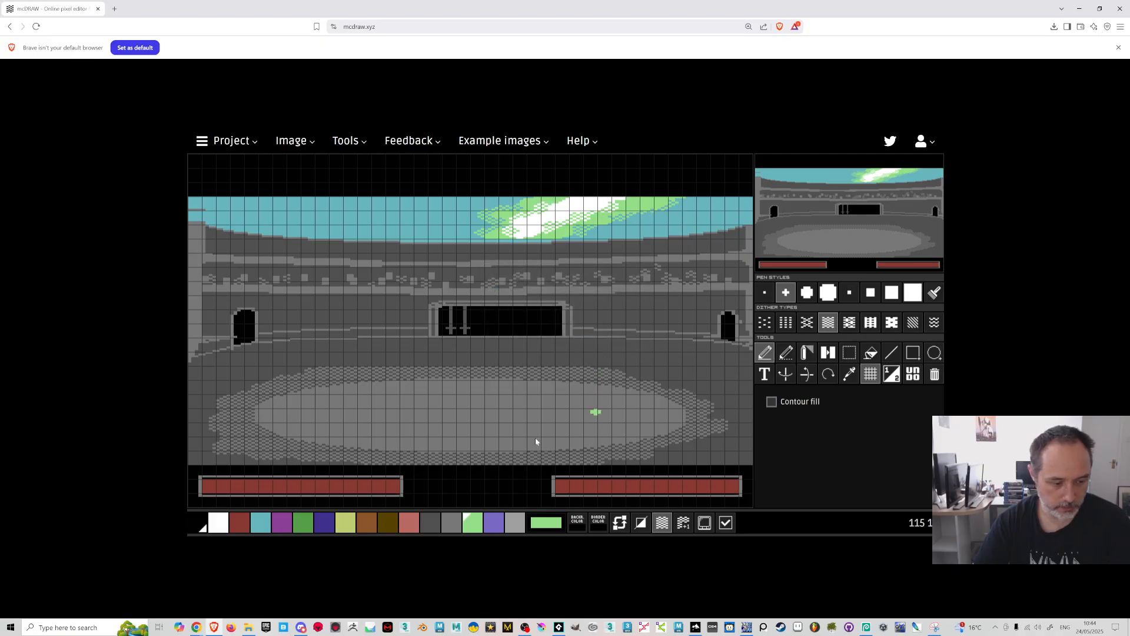
# Extract the Spred64_Beta_1_44 archive into its own folder in BUILDS and pin the Spred64_Beta_1_44_A application to the taskbar
pyautogui.click(249, 628)
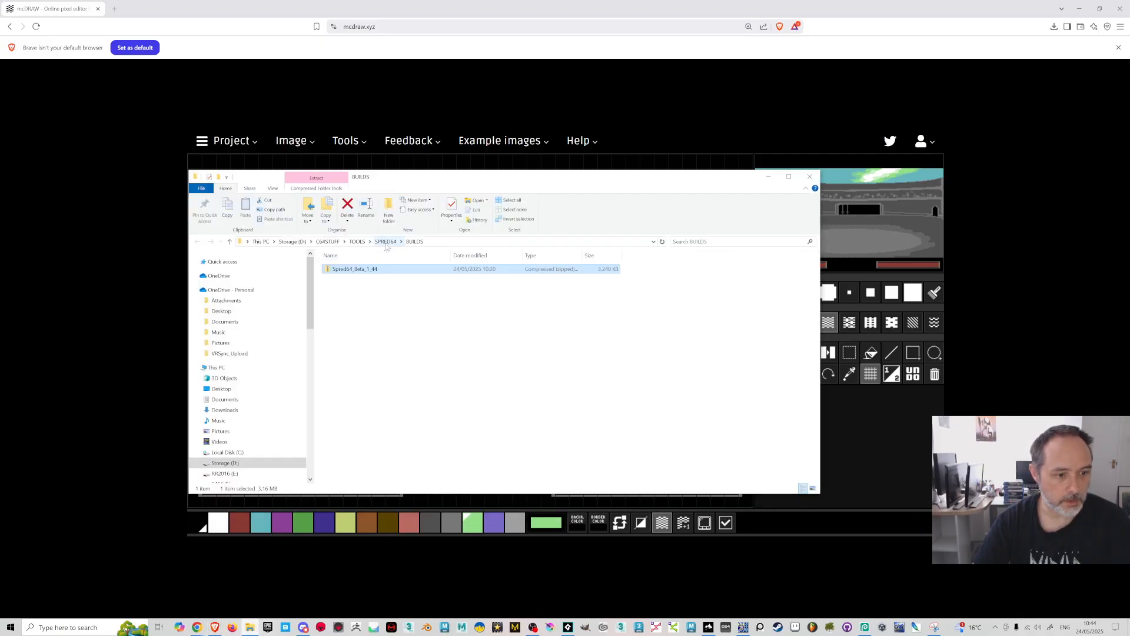
pyautogui.rightClick(372, 269)
pyautogui.moveTo(396, 306)
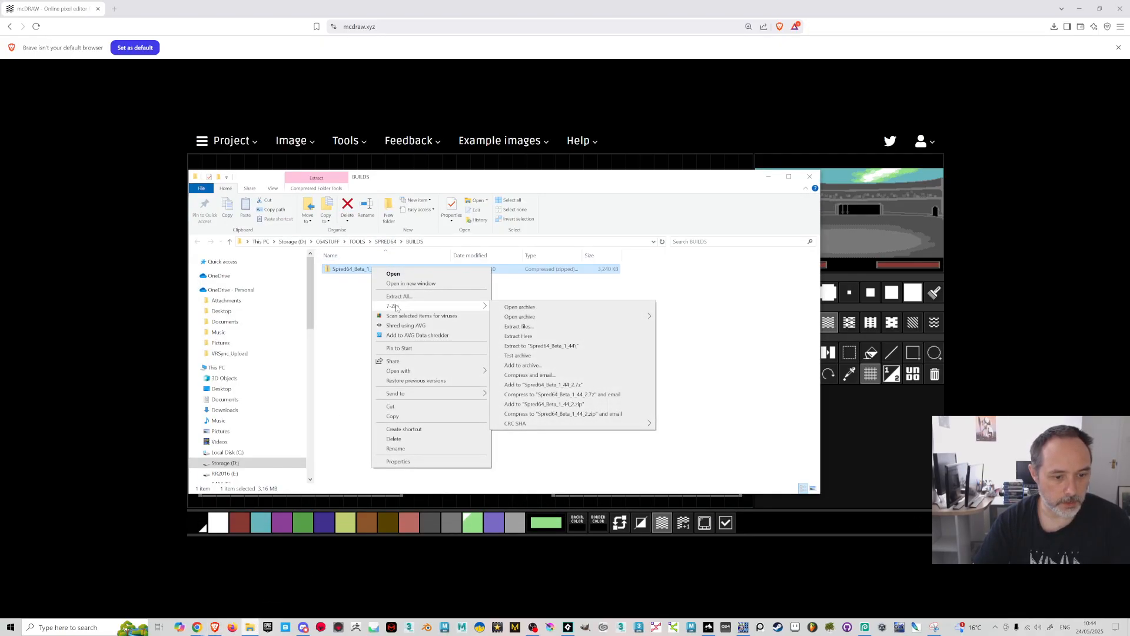
pyautogui.click(579, 346)
pyautogui.doubleClick(363, 269)
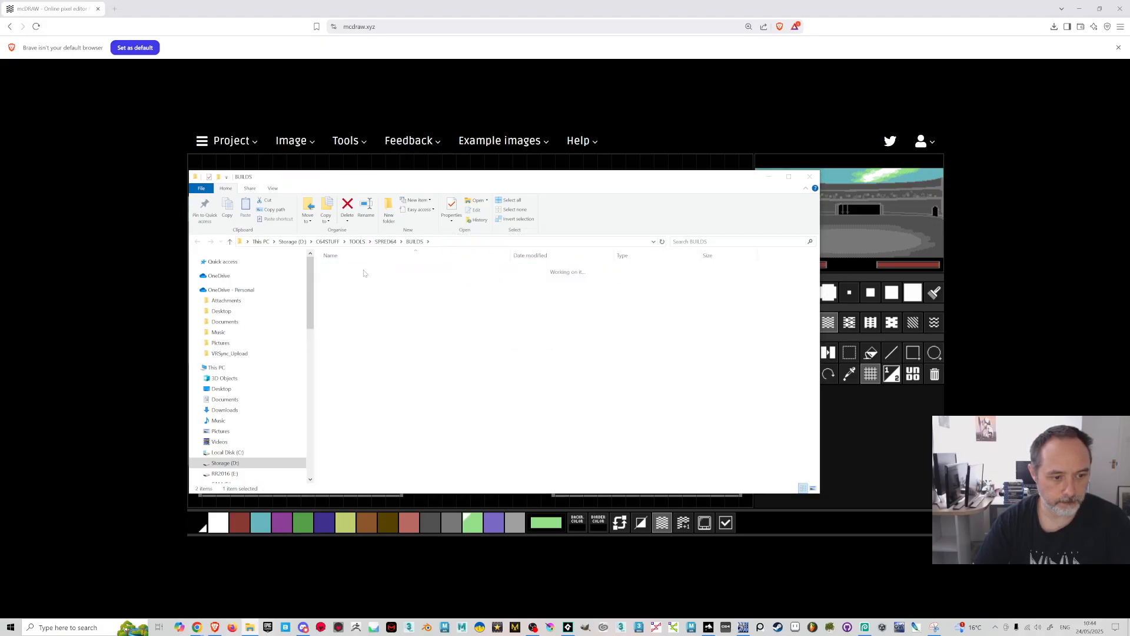
pyautogui.rightClick(368, 289)
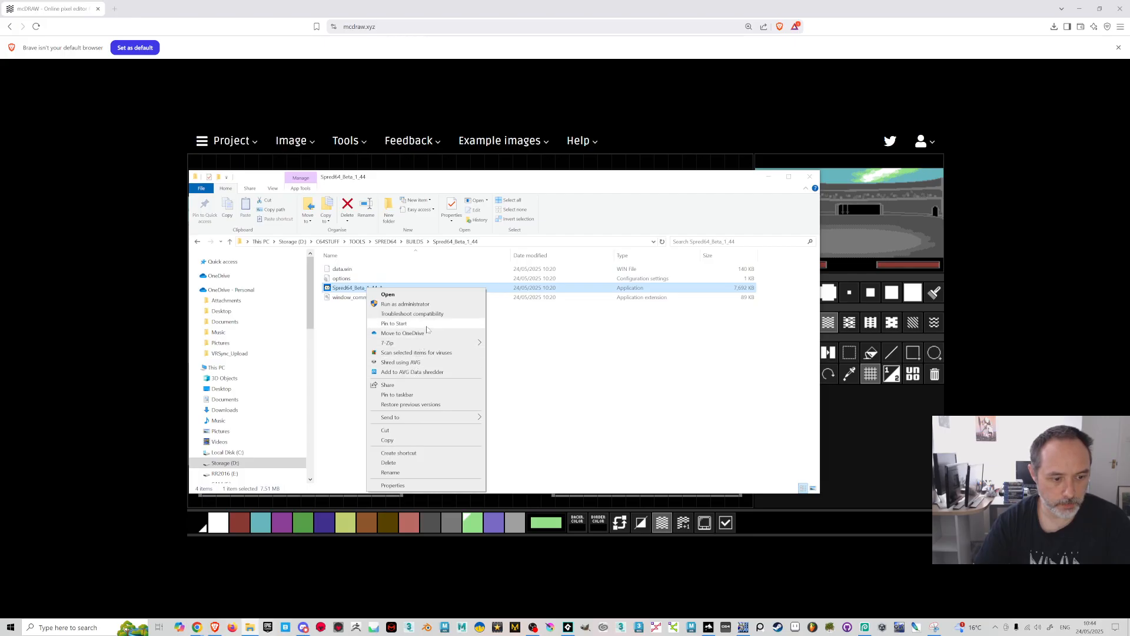
pyautogui.click(397, 394)
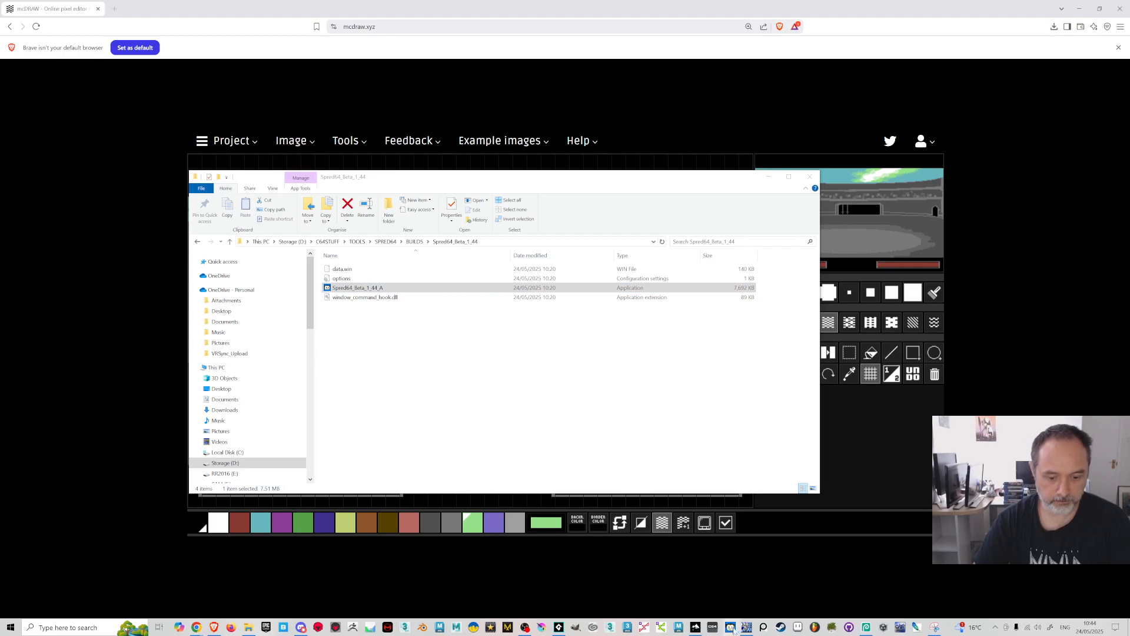
# Launch Spred64 and open the Sprites_Age01_Spred64 file from the AGEofFighters Sprites folder, locating it through the recently exported composite image
pyautogui.click(729, 627)
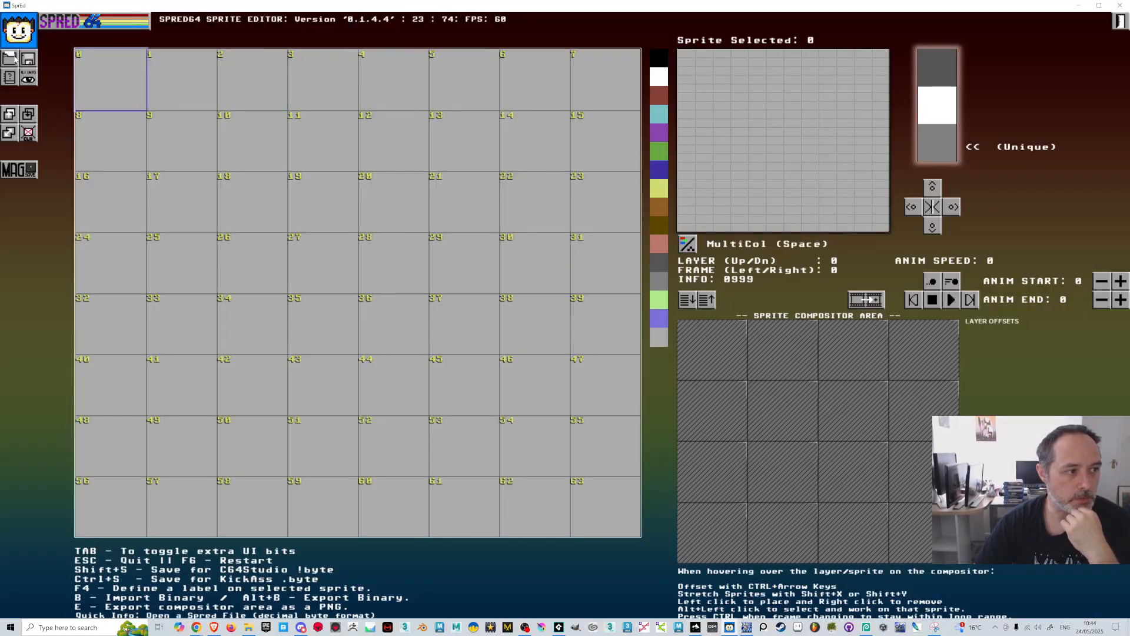
pyautogui.click(13, 58)
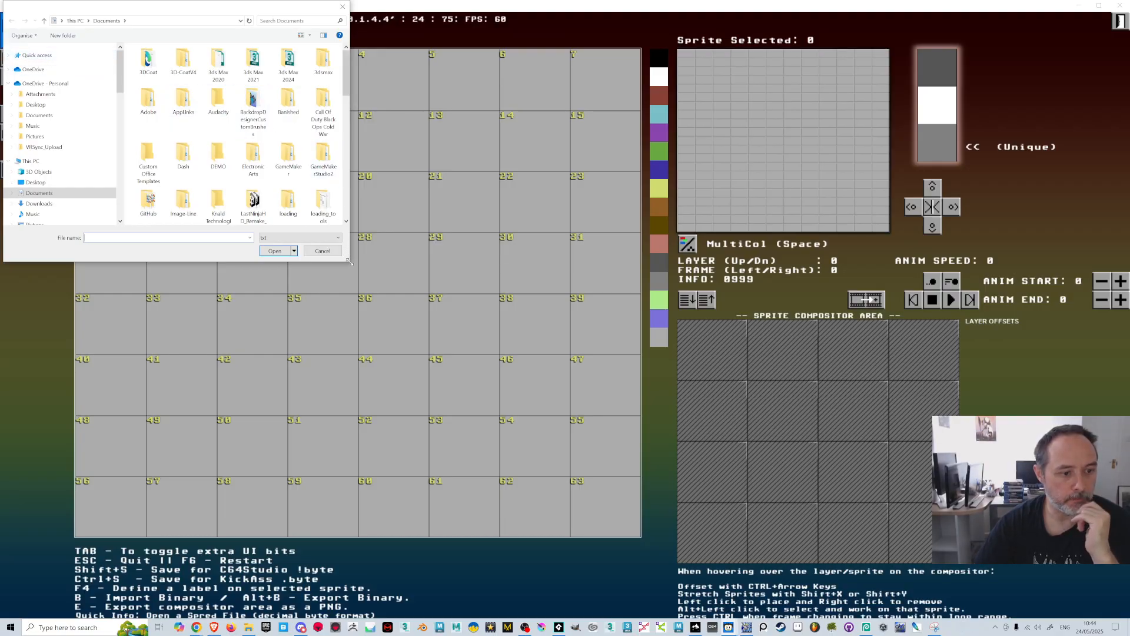
pyautogui.moveTo(349, 262); pyautogui.dragTo(510, 326)
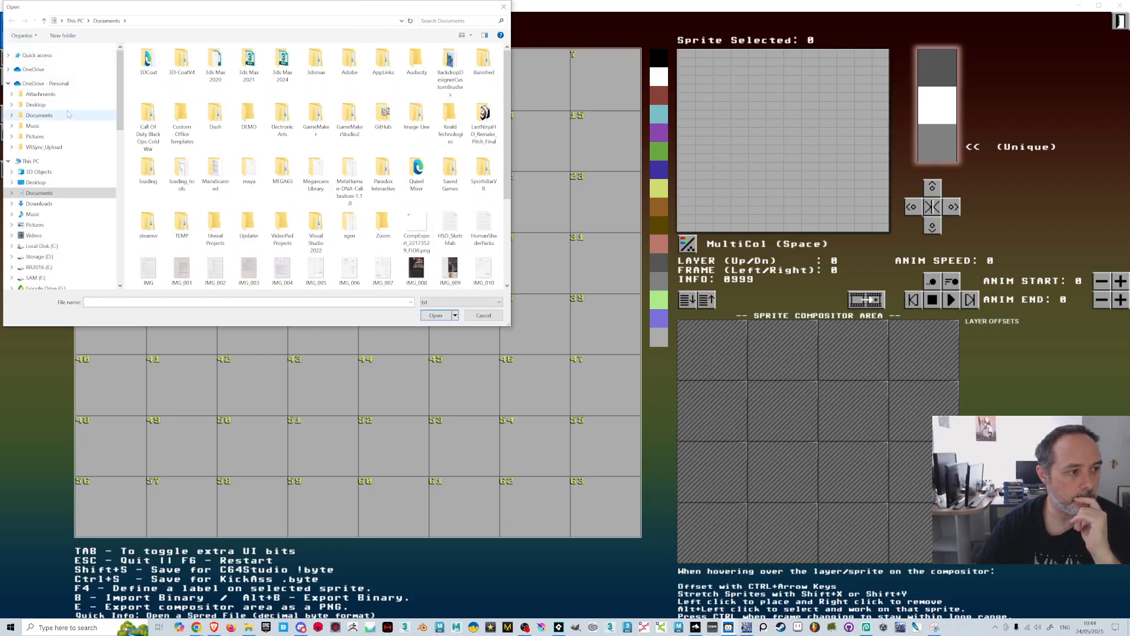
pyautogui.click(36, 55)
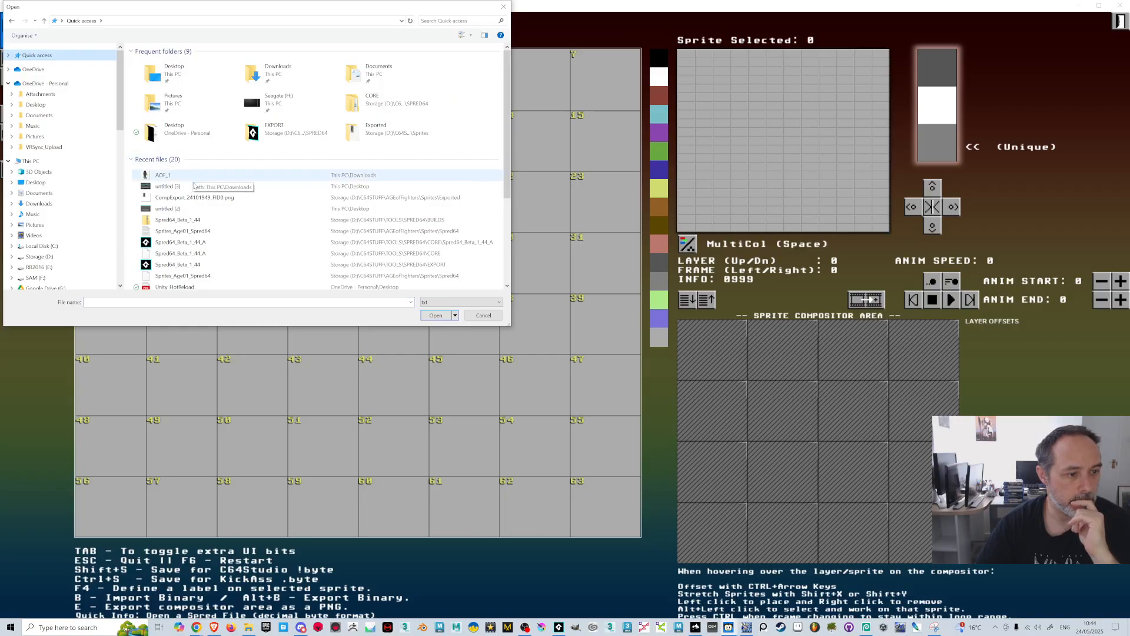
pyautogui.click(184, 199)
pyautogui.rightClick(192, 199)
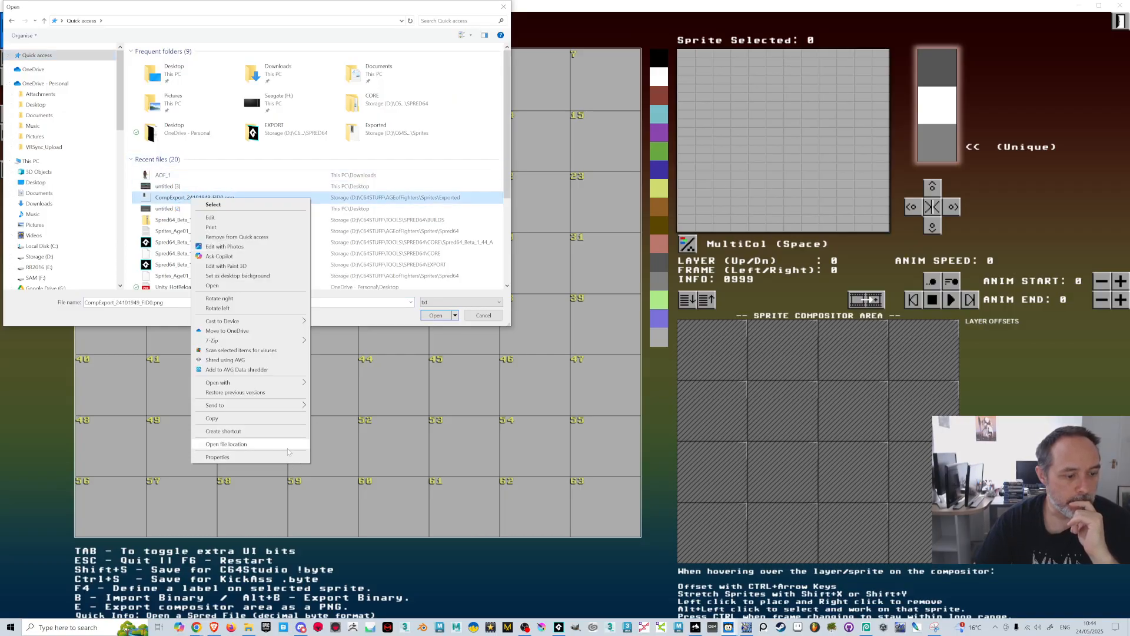
pyautogui.click(227, 444)
pyautogui.click(213, 21)
pyautogui.doubleClick(164, 72)
pyautogui.click(163, 63)
pyautogui.doubleClick(164, 63)
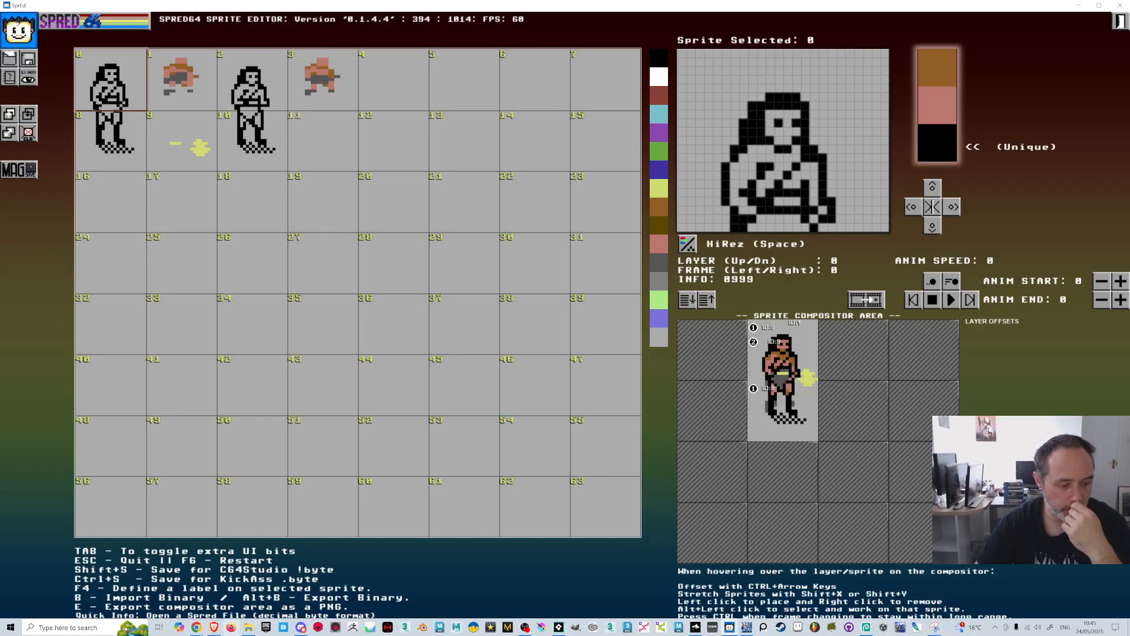
# Open Sprites_Age01_Spred64 from the AGEofFighters Sprites folder on drive D in Notepad and maximize its window
pyautogui.click(248, 627)
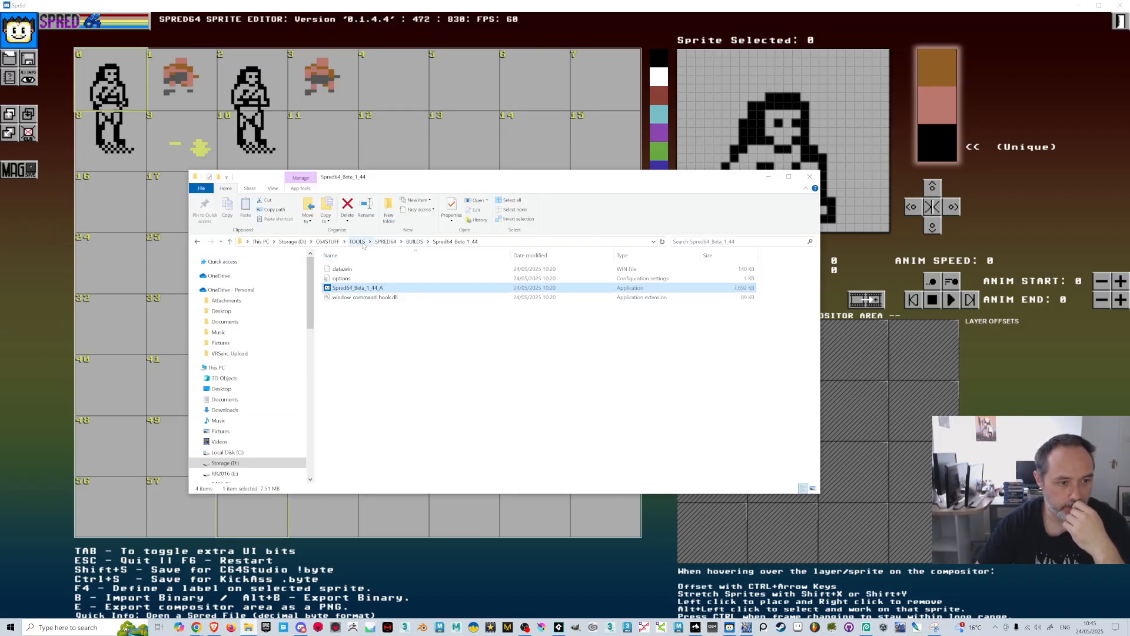
pyautogui.click(328, 241)
pyautogui.doubleClick(349, 268)
pyautogui.doubleClick(348, 269)
pyautogui.doubleClick(352, 279)
pyautogui.doubleClick(352, 269)
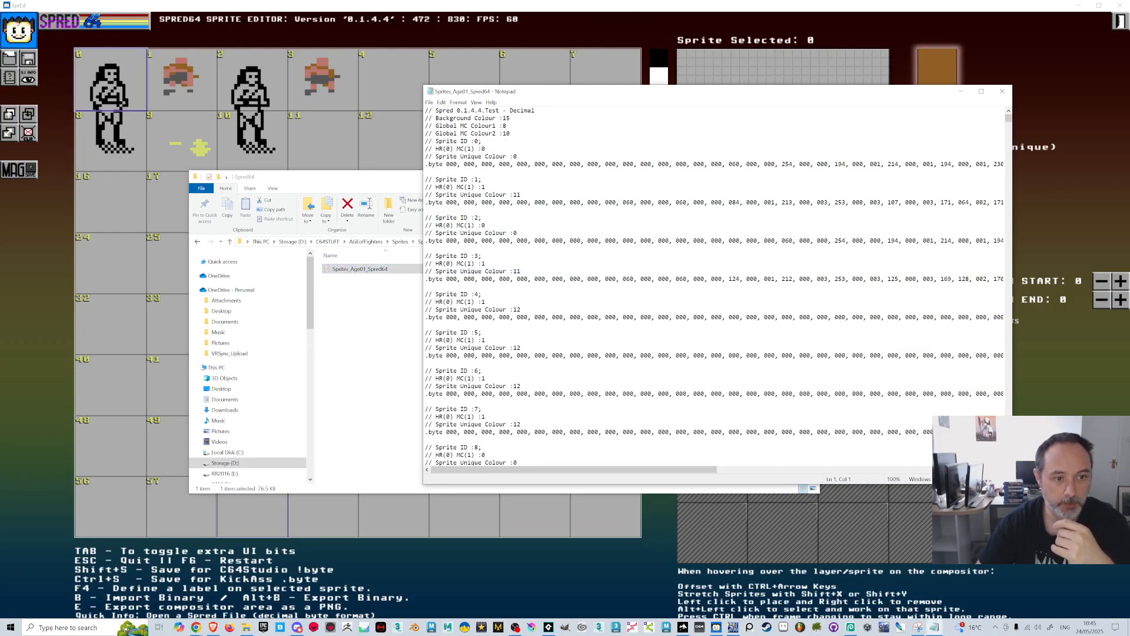
pyautogui.click(981, 92)
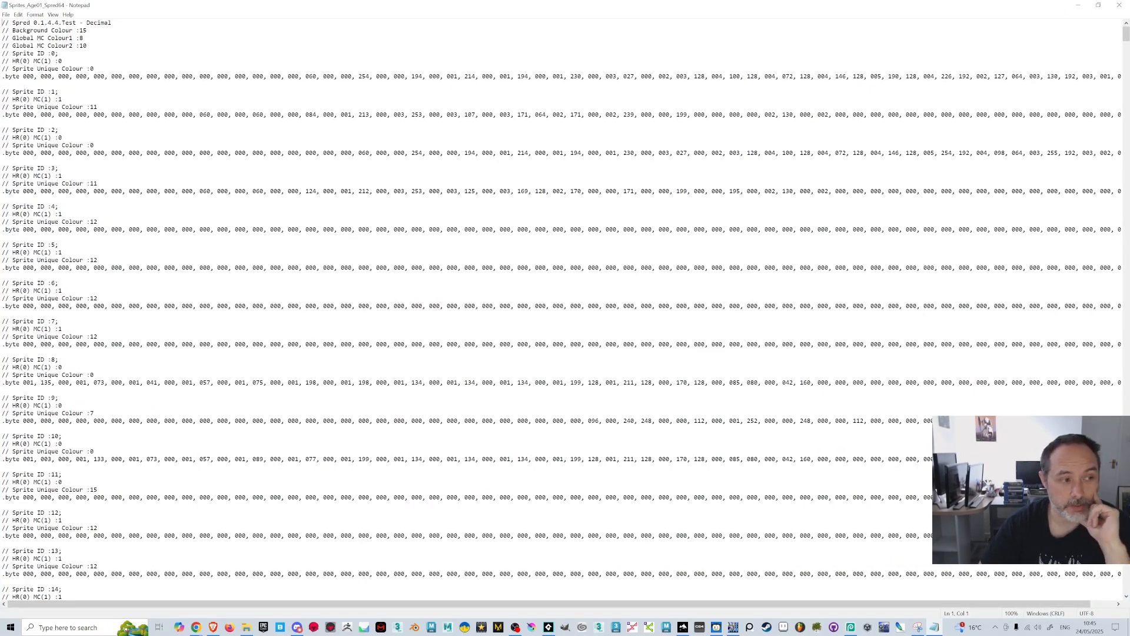
# Examine the file's version line, background and global multicolour values, and sprite 0's hires or multicolour flag
pyautogui.moveTo(20, 22); pyautogui.dragTo(52, 53)
pyautogui.click(113, 23)
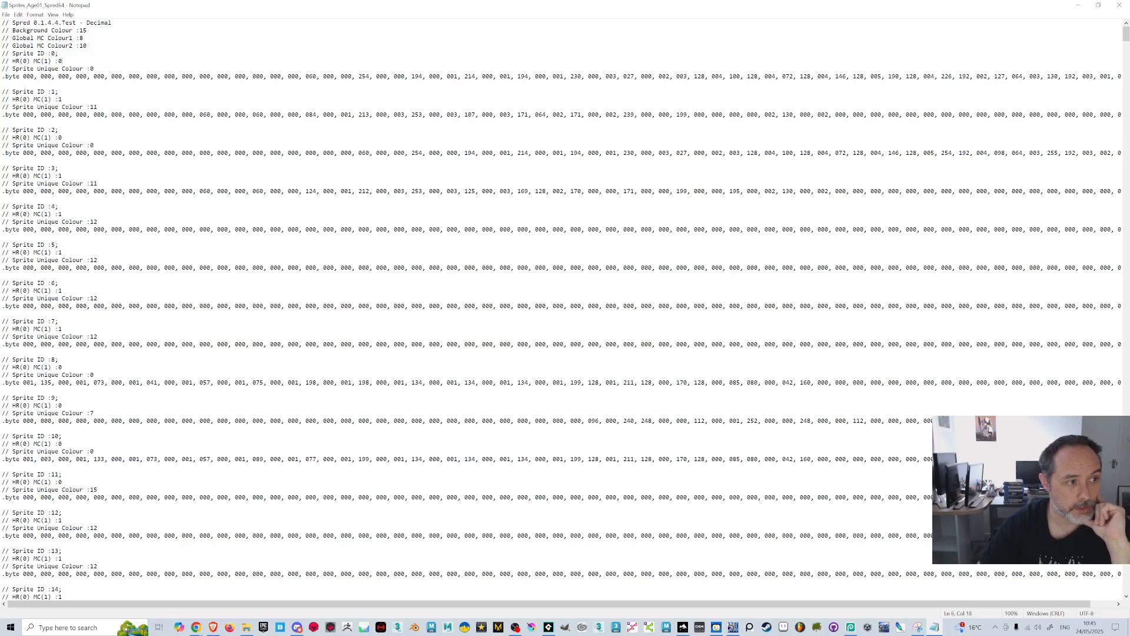
pyautogui.moveTo(28, 62); pyautogui.dragTo(23, 61)
pyautogui.click(49, 62)
pyautogui.press('End')
# Examine sprite 0's full line of byte data, plus sprite 1's hires or multicolour flag and unique colour
pyautogui.moveTo(23, 76); pyautogui.dragTo(4, 84)
pyautogui.hotkey('shift', 'Left')
pyautogui.hotkey('shift', 'Right')
pyautogui.hotkey('shift', 'Left')
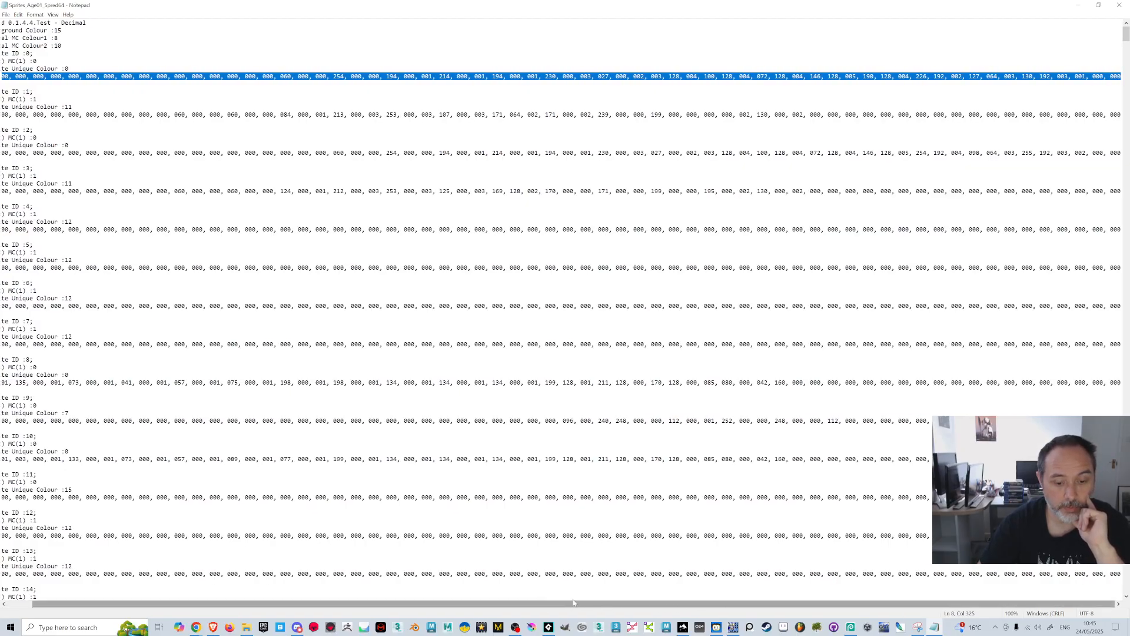
pyautogui.moveTo(534, 604); pyautogui.dragTo(423, 595)
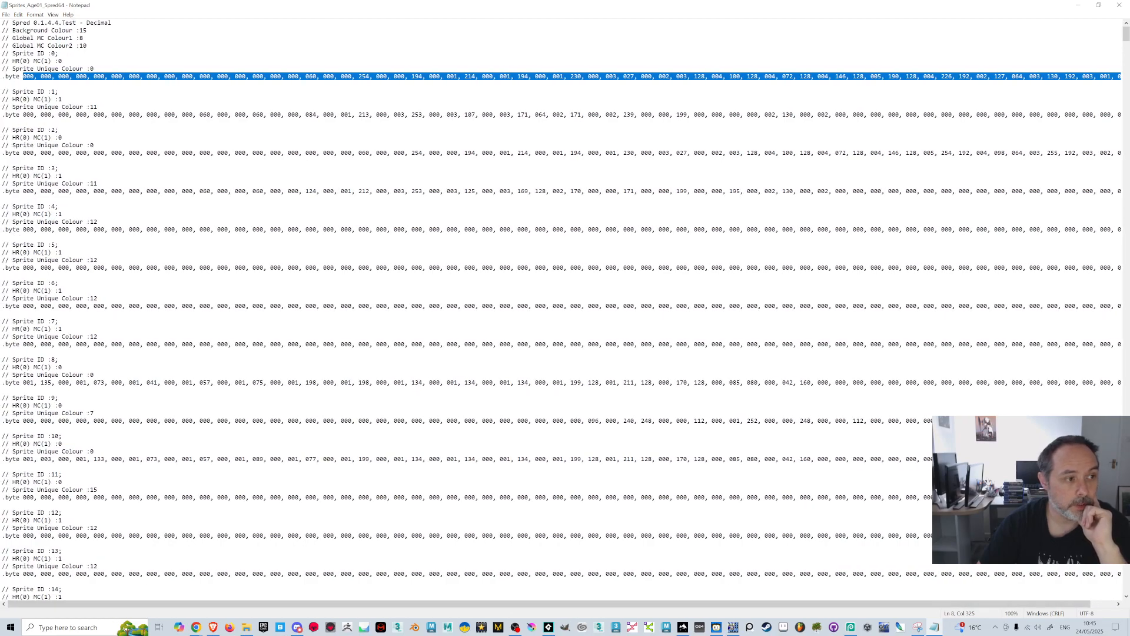
pyautogui.click(353, 161)
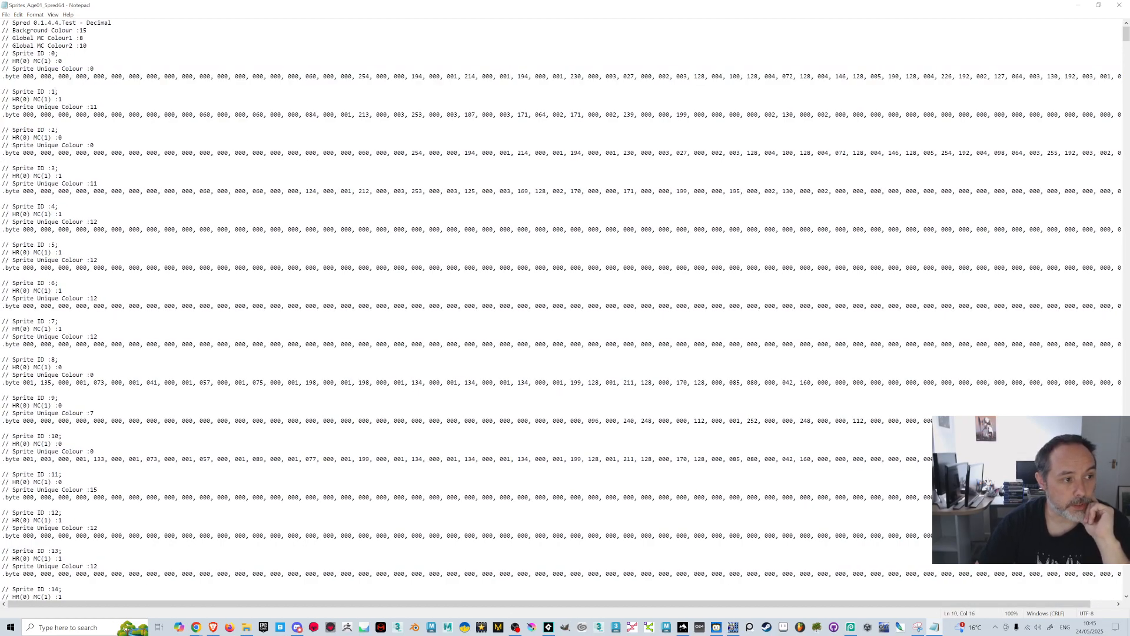
pyautogui.moveTo(13, 99); pyautogui.dragTo(59, 99)
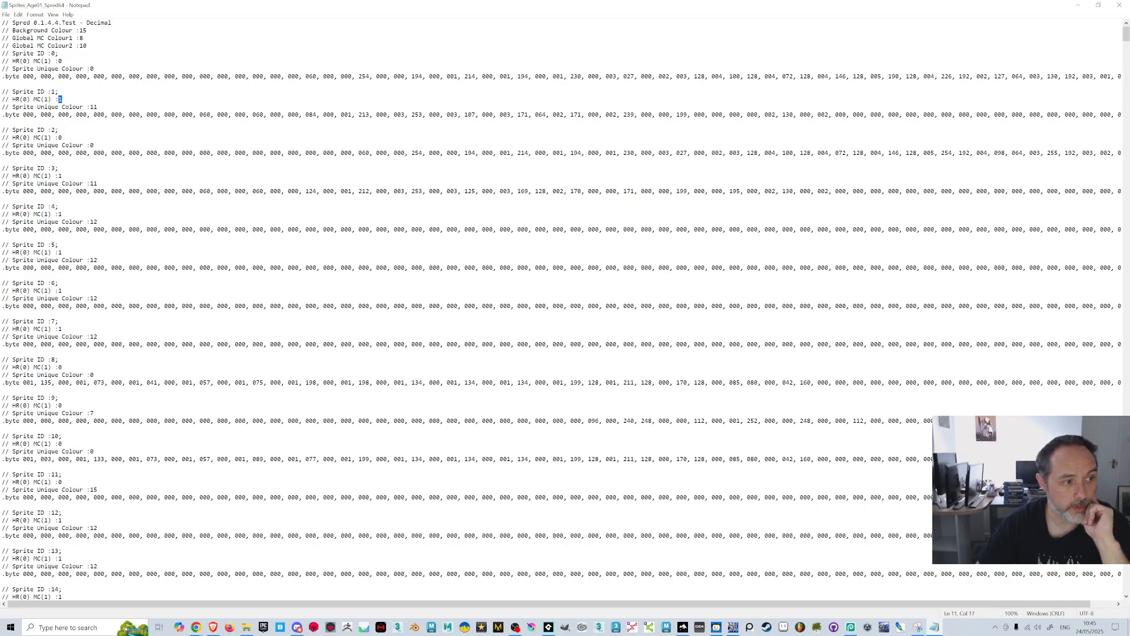
pyautogui.moveTo(90, 107); pyautogui.dragTo(99, 107)
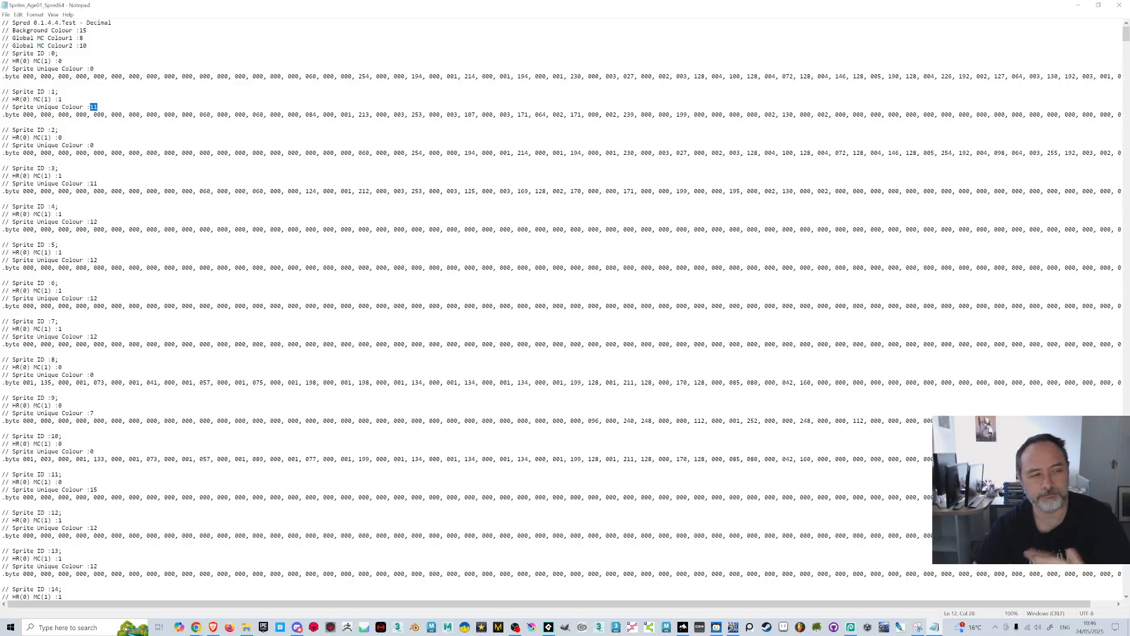
# Go to the Compositing Data section after sprite 63 and examine the leading digit and sprite ID digits of its first INFO entry
pyautogui.press('Right')
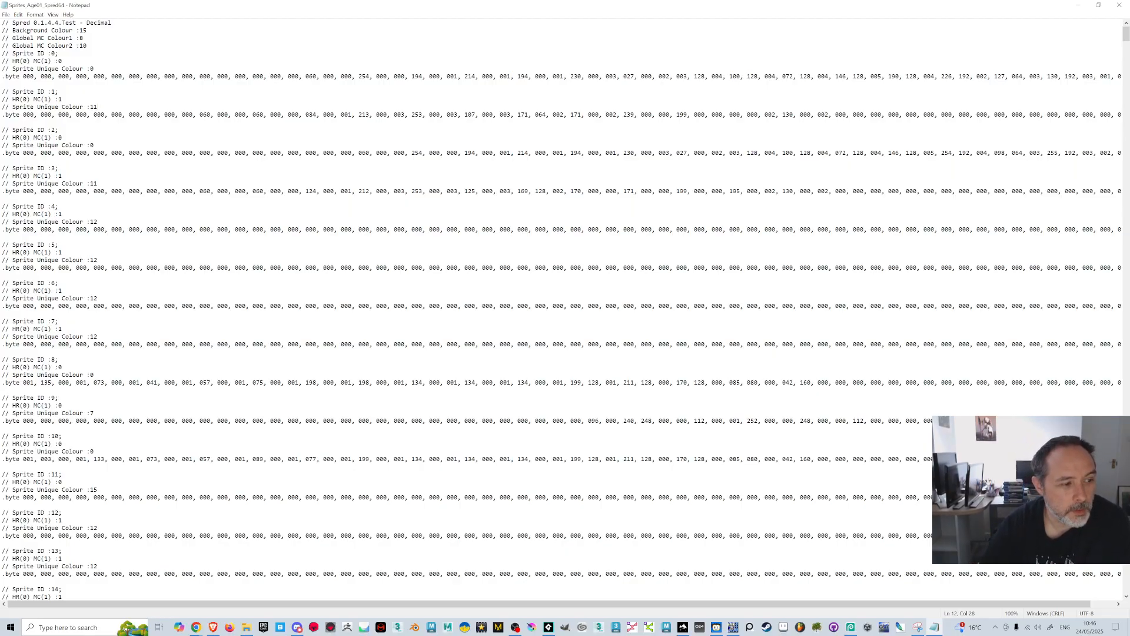
pyautogui.scroll(-5, 565, 308)
pyautogui.scroll(5, 565, 309)
pyautogui.scroll(-12, 565, 309)
pyautogui.scroll(-4, 558, 310)
pyautogui.moveTo(1125, 44); pyautogui.dragTo(1125, 96)
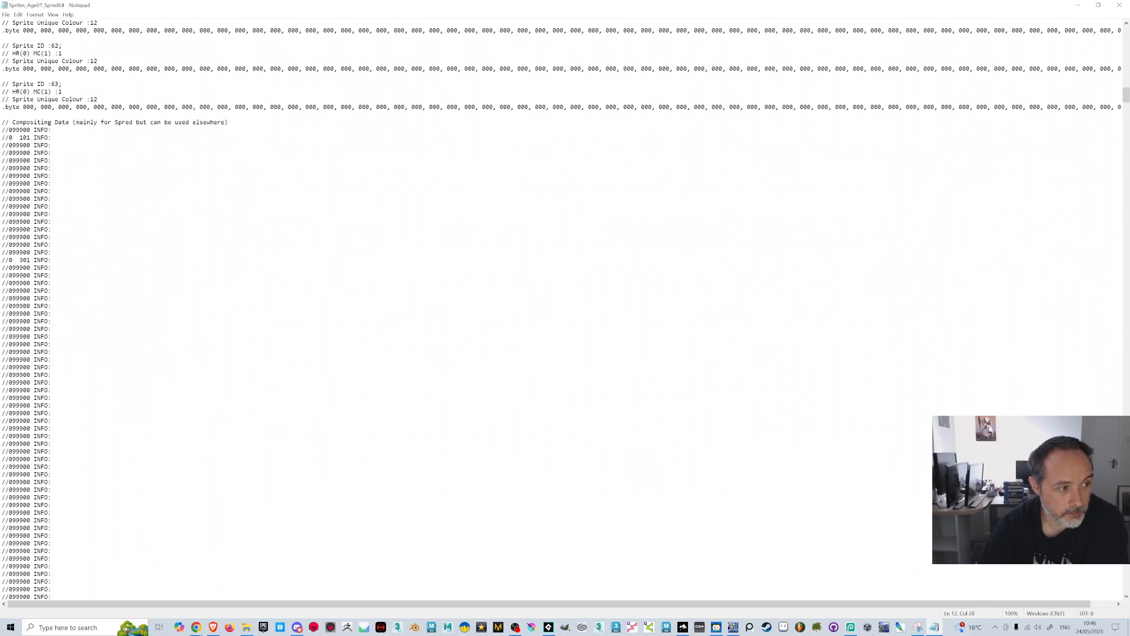
pyautogui.moveTo(9, 130)
pyautogui.mouseDown()
pyautogui.moveTo(30, 130)
pyautogui.moveTo(13, 130)
pyautogui.mouseUp()
pyautogui.click(9, 130)
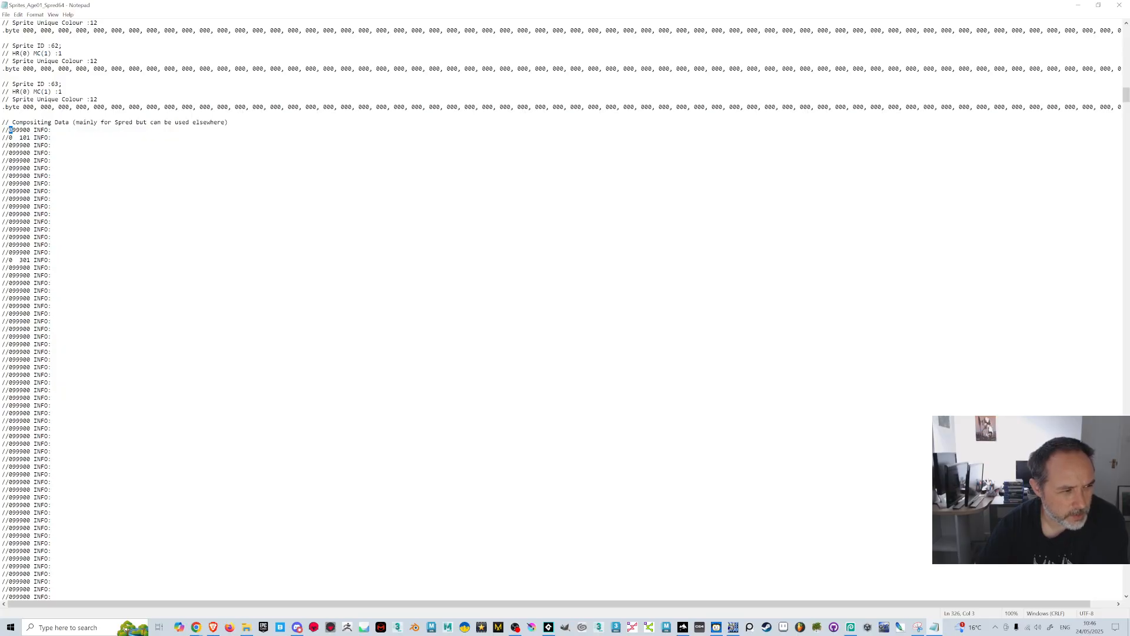
pyautogui.moveTo(23, 130); pyautogui.dragTo(12, 130)
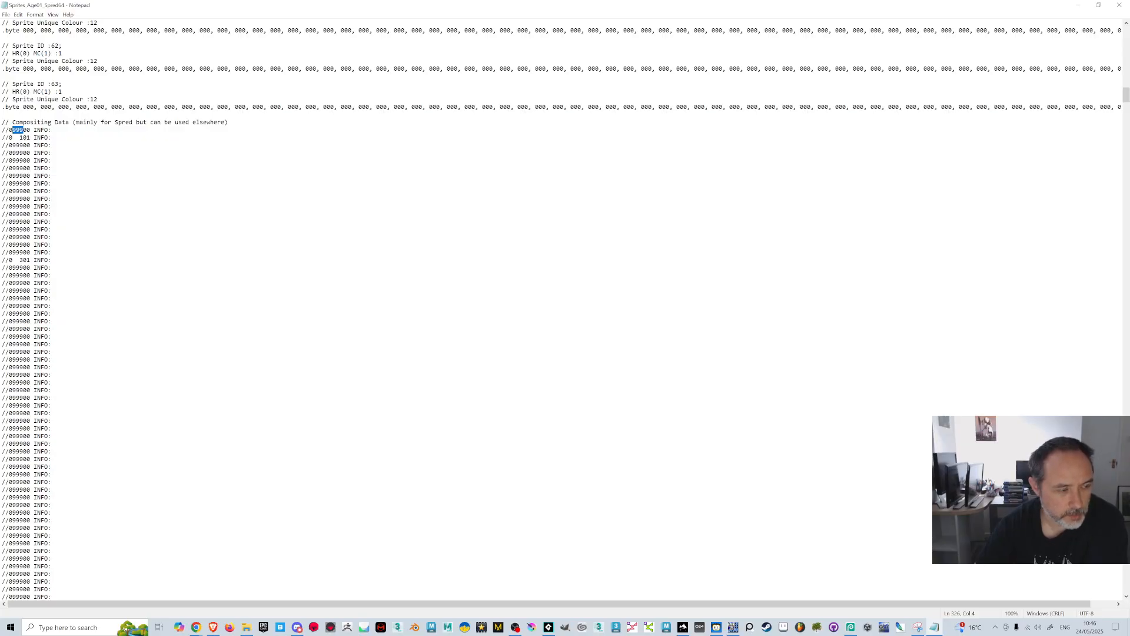
# Compare the second Compositing Data entry with the first, examining the trailing digits of its code
pyautogui.press('Down')
pyautogui.press('Up')
pyautogui.hotkey('shift', 'Right')
pyautogui.hotkey('shift', 'Right')
pyautogui.press('Down')
pyautogui.hotkey('shift', 'Left')
pyautogui.hotkey('shift', 'Left')
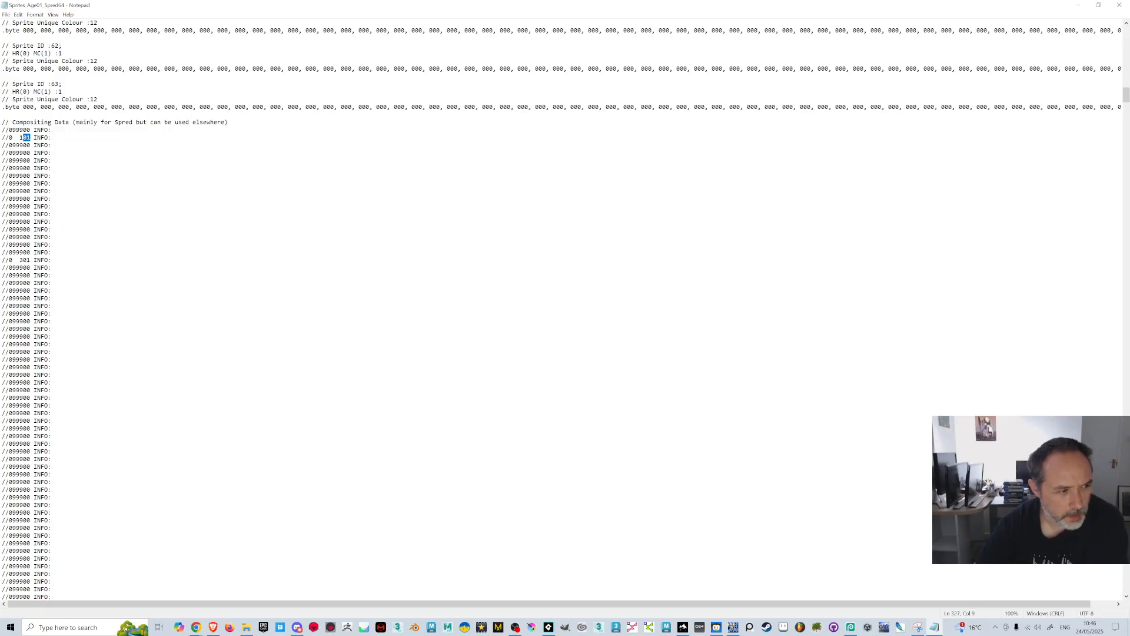
# Examine the populated compositing entries for layer 1 further down the file
pyautogui.scroll(-10, 560, 306)
pyautogui.scroll(-5, 559, 306)
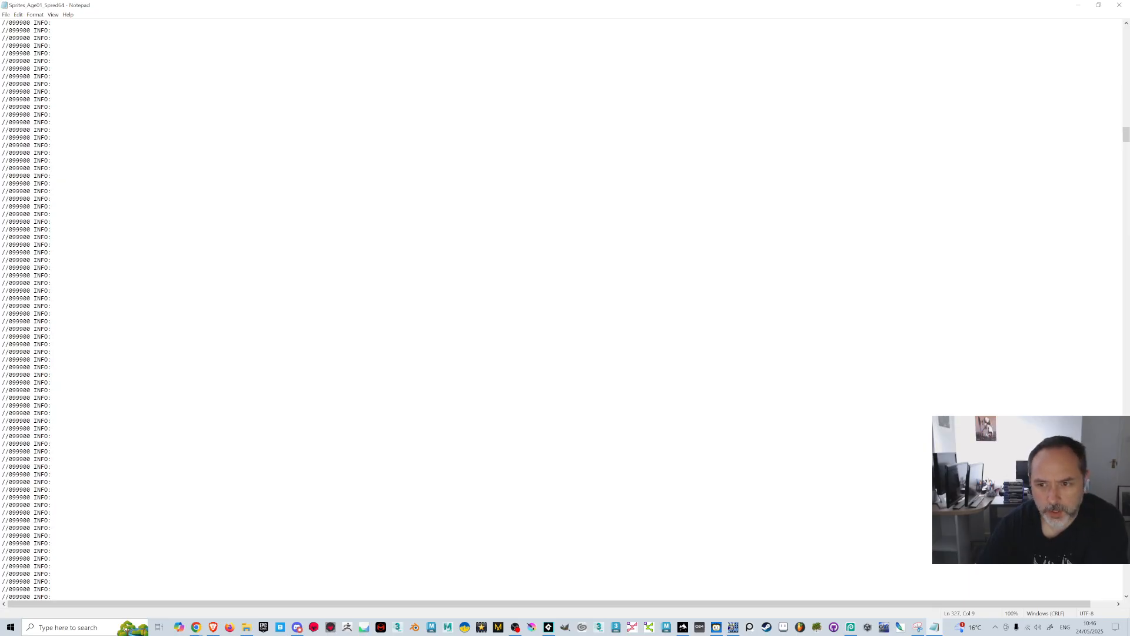
pyautogui.moveTo(1126, 135); pyautogui.dragTo(1122, 197)
pyautogui.moveTo(12, 237); pyautogui.dragTo(23, 237)
pyautogui.click(20, 268)
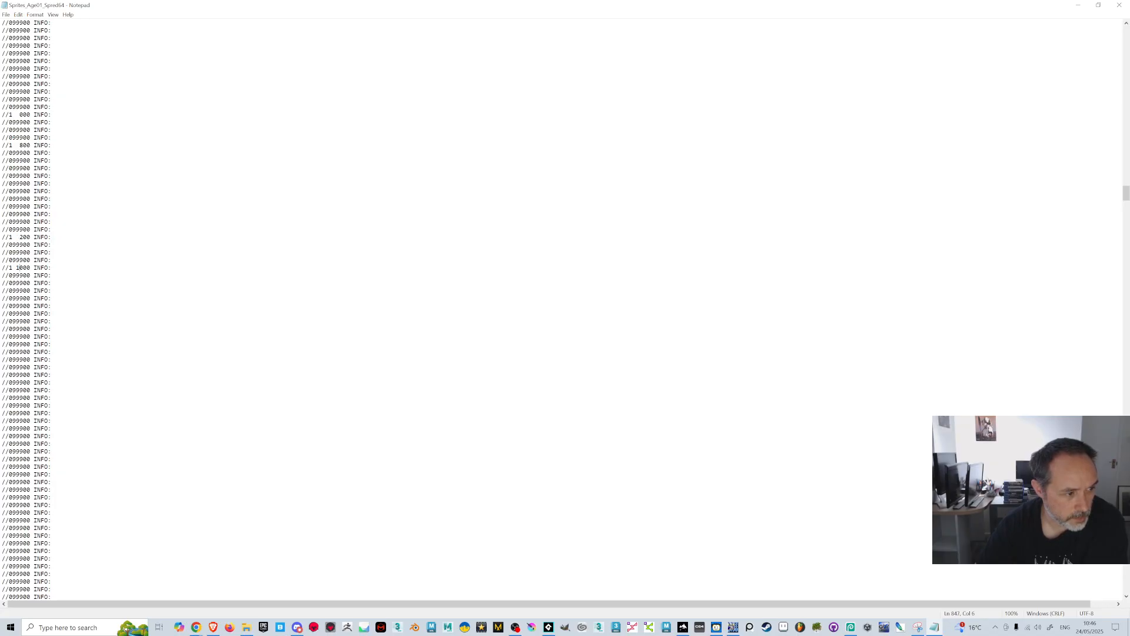
# Examine the layer 2 compositing entries' X and Y offsets, frame IDs and compositor coordinates, and return to the file's beginning
pyautogui.moveTo(1124, 194); pyautogui.dragTo(1117, 298)
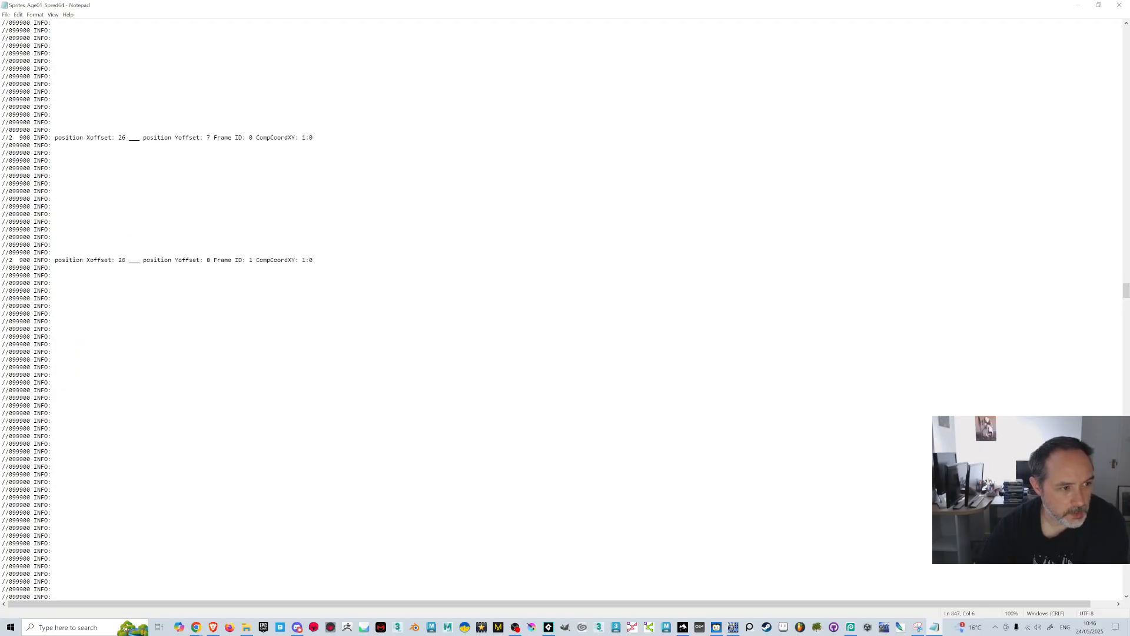
pyautogui.moveTo(207, 138); pyautogui.dragTo(210, 138)
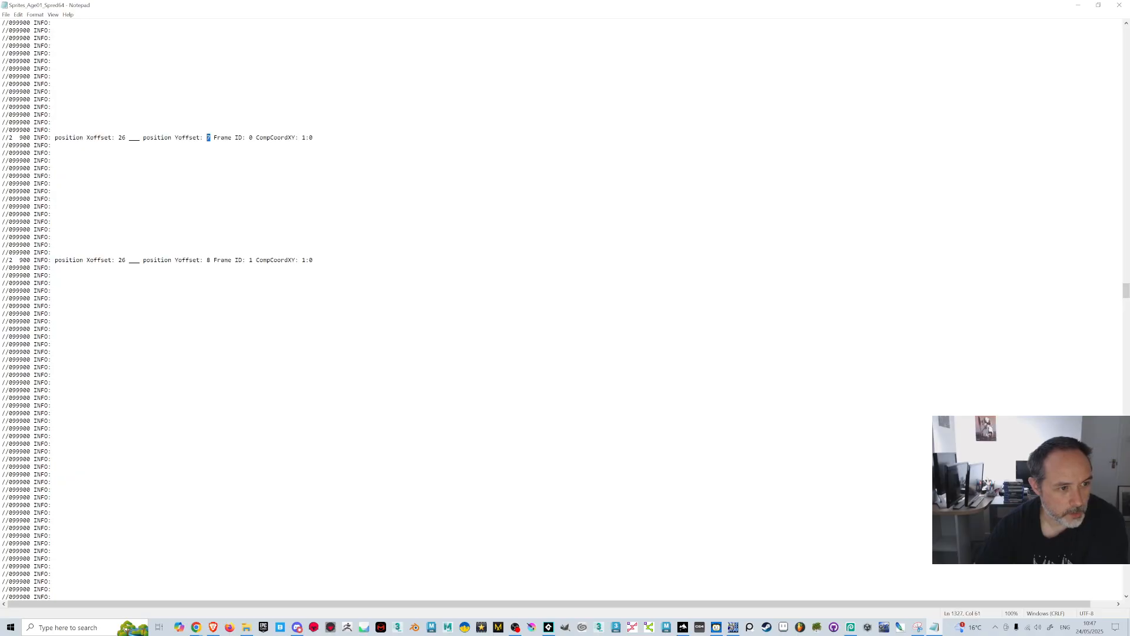
pyautogui.click(260, 260)
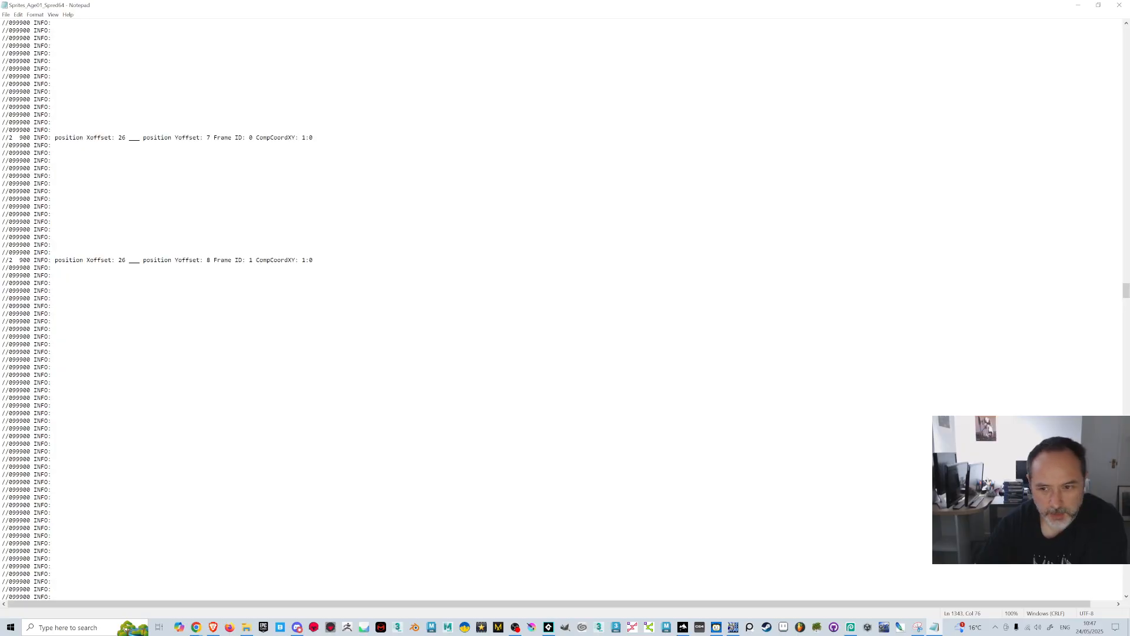
pyautogui.moveTo(1125, 292); pyautogui.dragTo(1125, 406)
pyautogui.moveTo(1121, 489); pyautogui.dragTo(1122, 5)
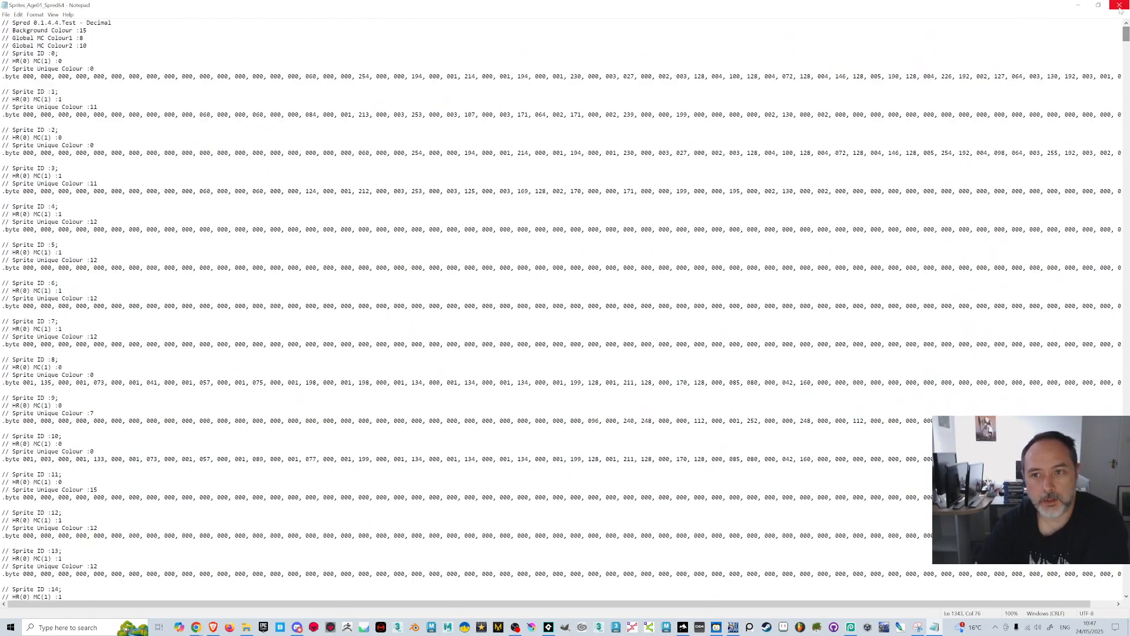
# Close Notepad, start a binary export in Spred64 and create and open a BinaryExport folder inside Sprites
pyautogui.click(1121, 5)
pyautogui.click(810, 176)
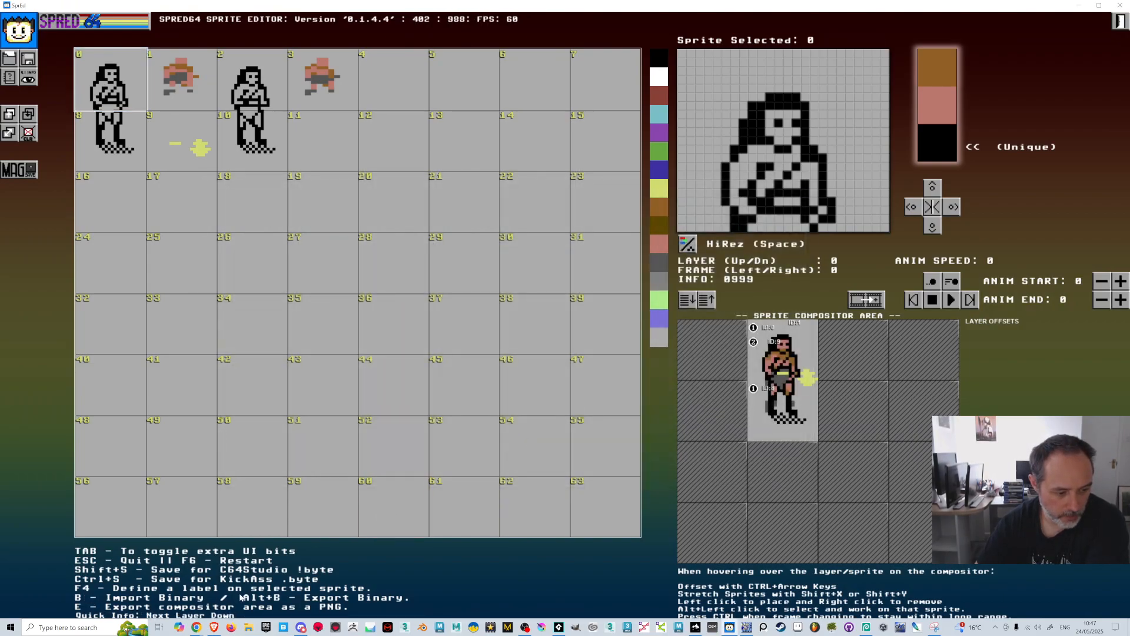
pyautogui.hotkey('alt', 'b')
pyautogui.click(214, 21)
pyautogui.hotkey('ctrl', 'shift', 'n')
pyautogui.write('Binary')
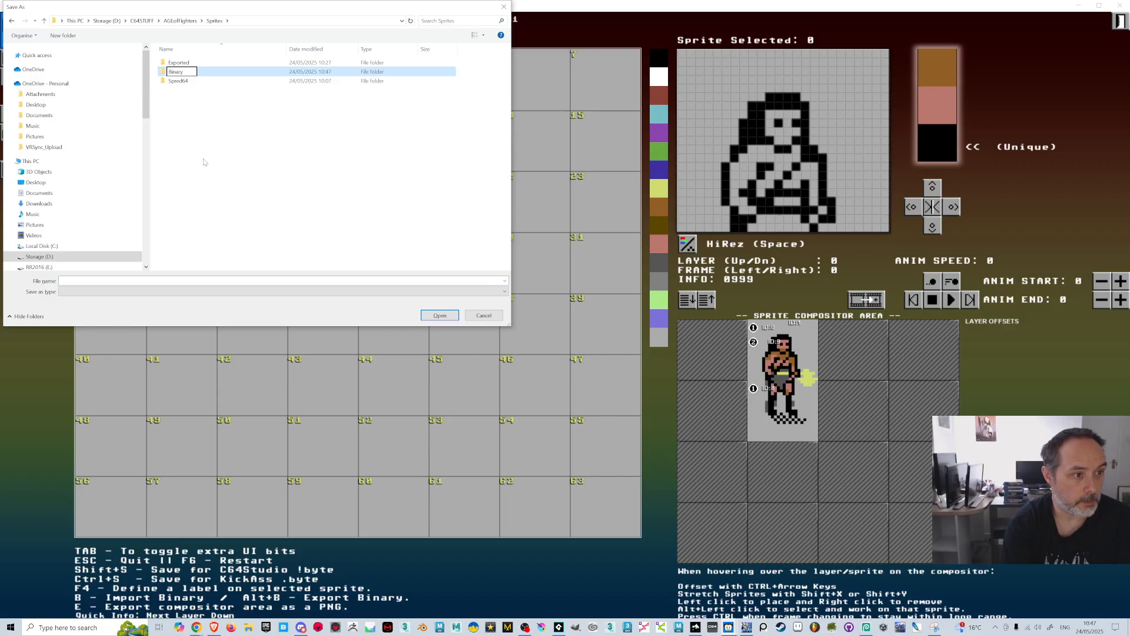
pyautogui.write('Export')
pyautogui.press('Return')
pyautogui.press('Return')
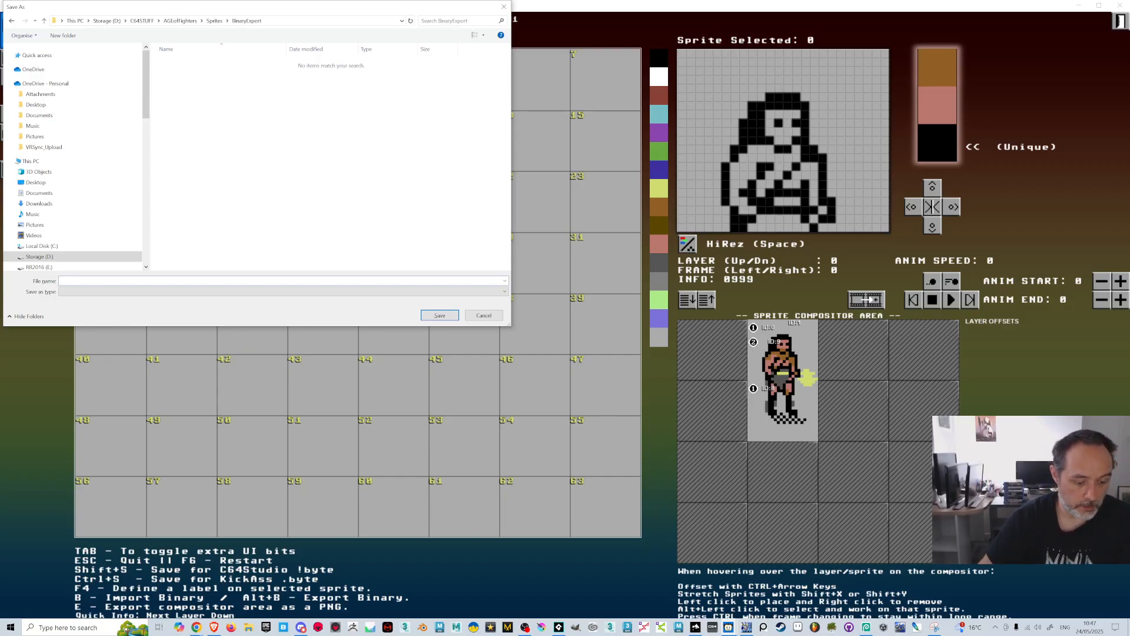
# Save the binary sprite export as AOF_1_Binary in the BinaryExport folder
pyautogui.write('AOF_')
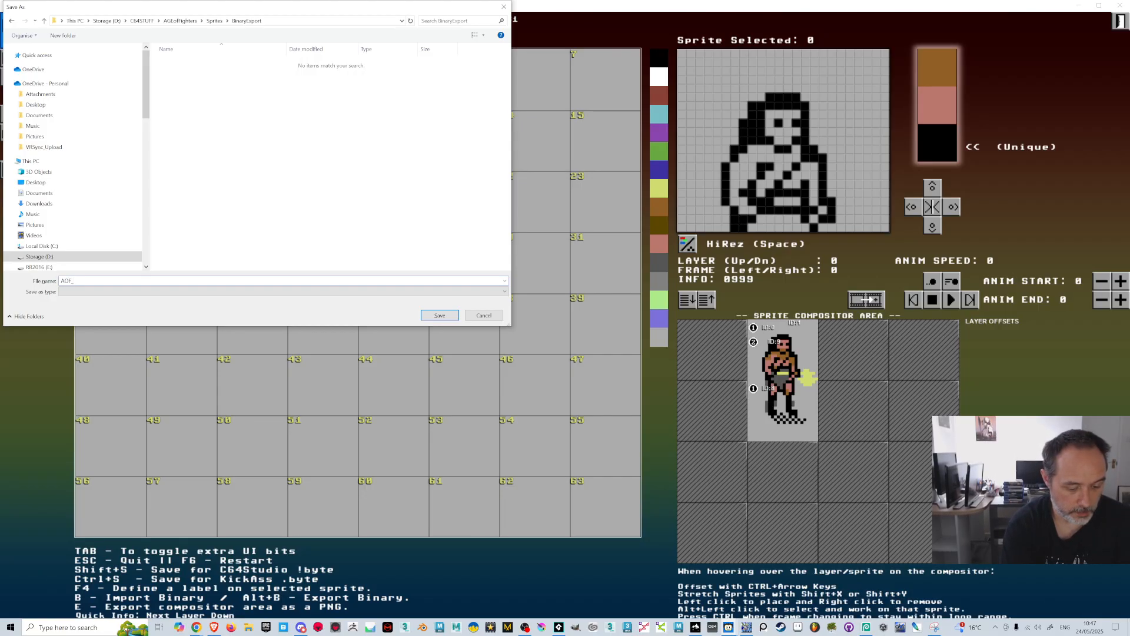
pyautogui.write('1_Binary')
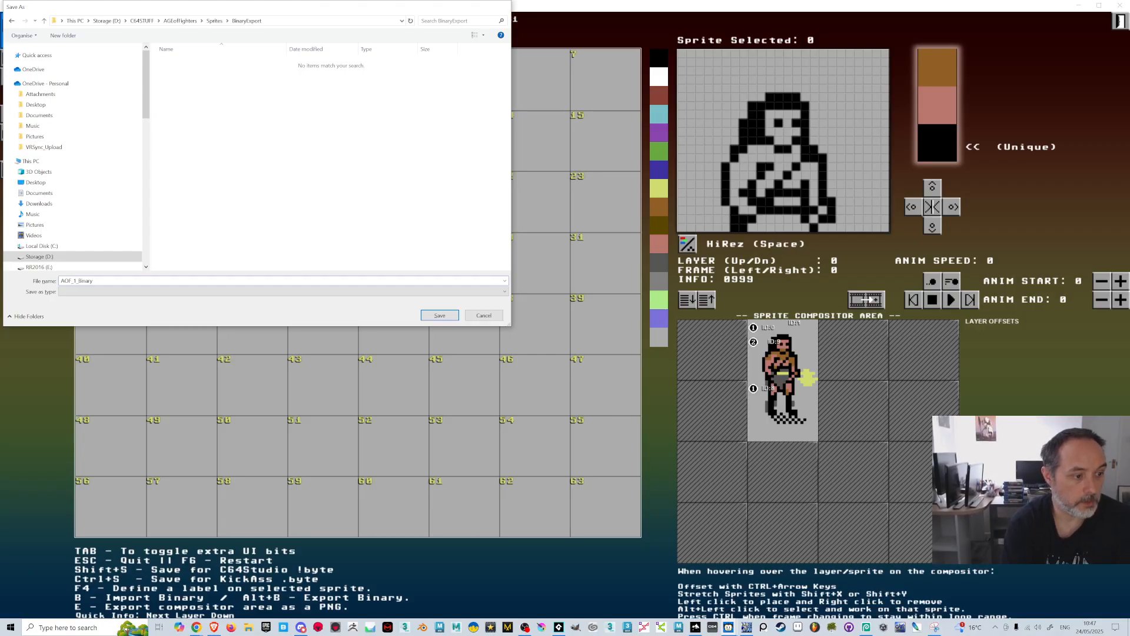
pyautogui.press('Return')
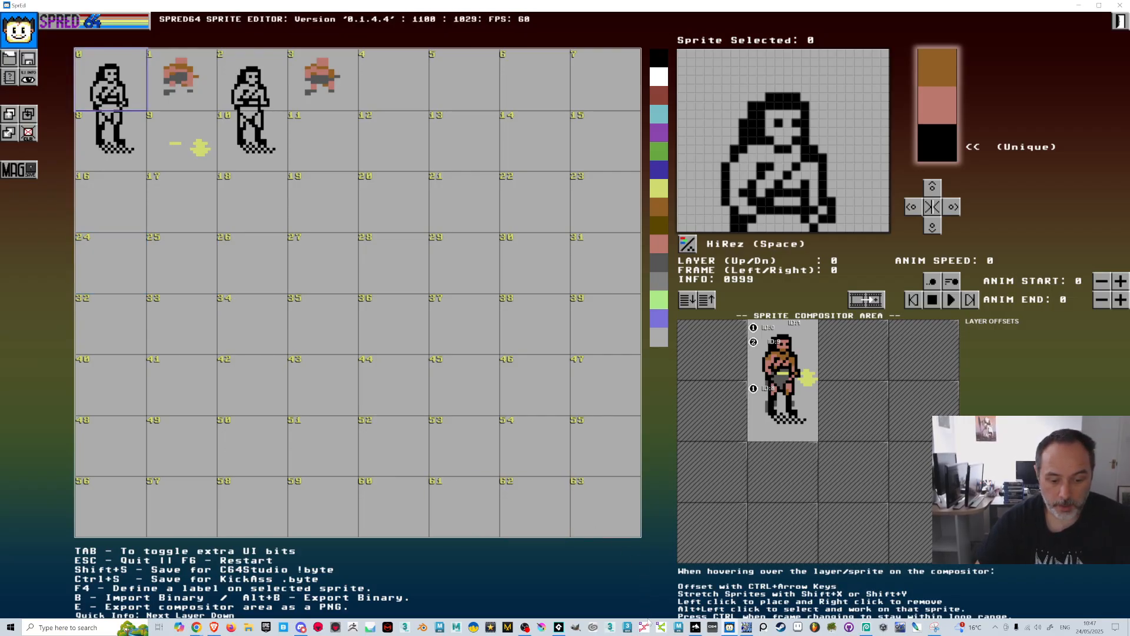
# Switch to SpritePad Pro and start a raw binary import into the untitled project
pyautogui.click(645, 627)
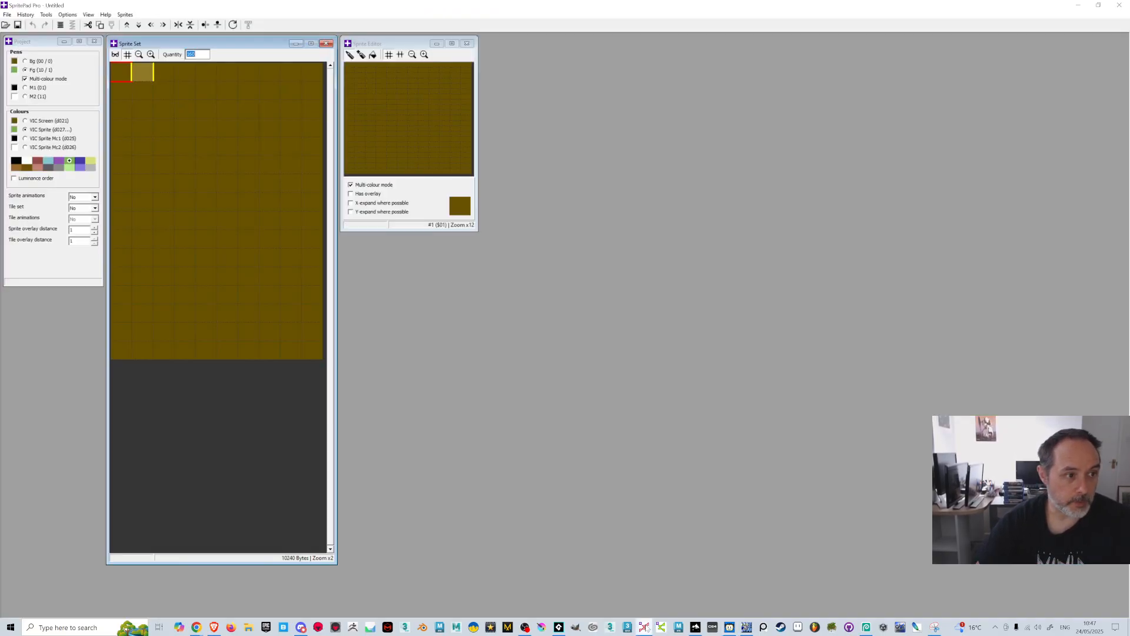
pyautogui.click(7, 14)
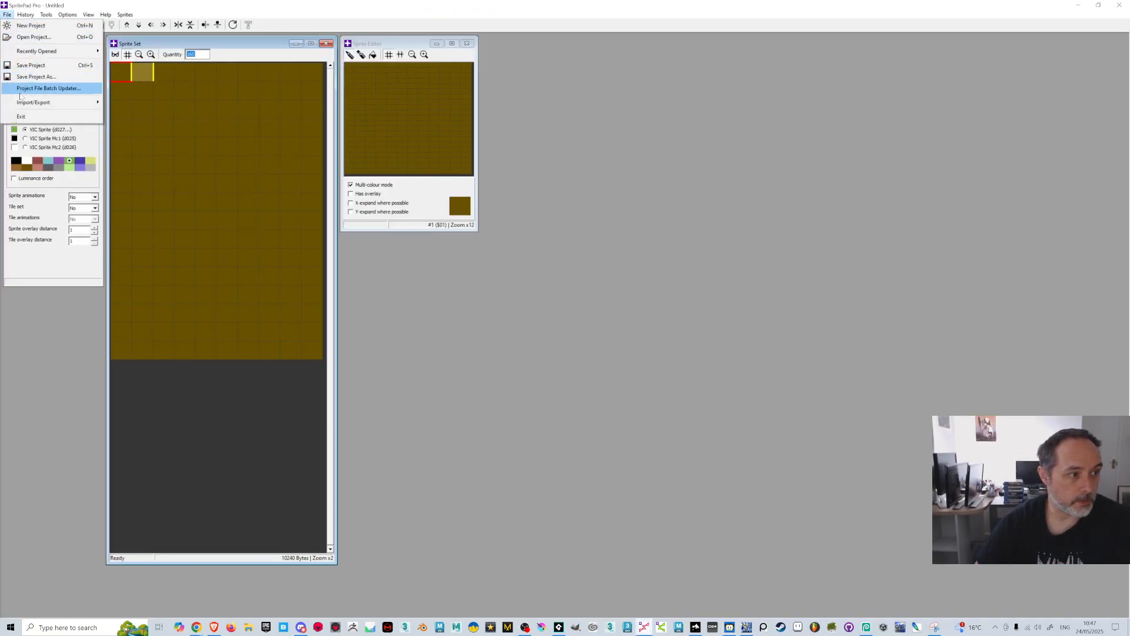
pyautogui.moveTo(53, 103)
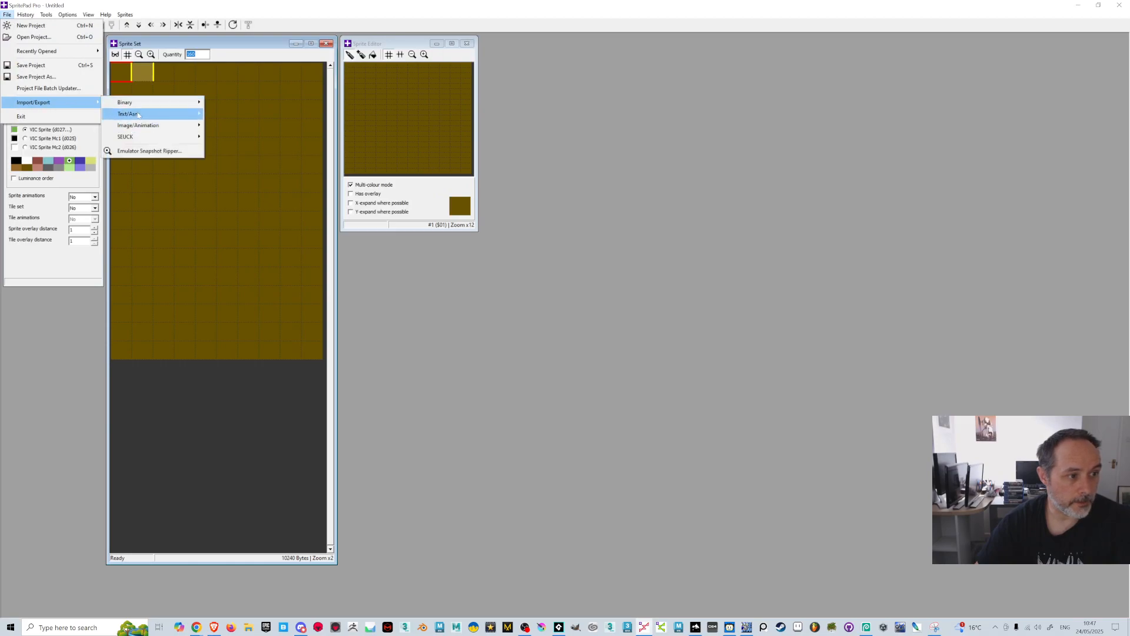
pyautogui.moveTo(125, 102)
pyautogui.click(238, 152)
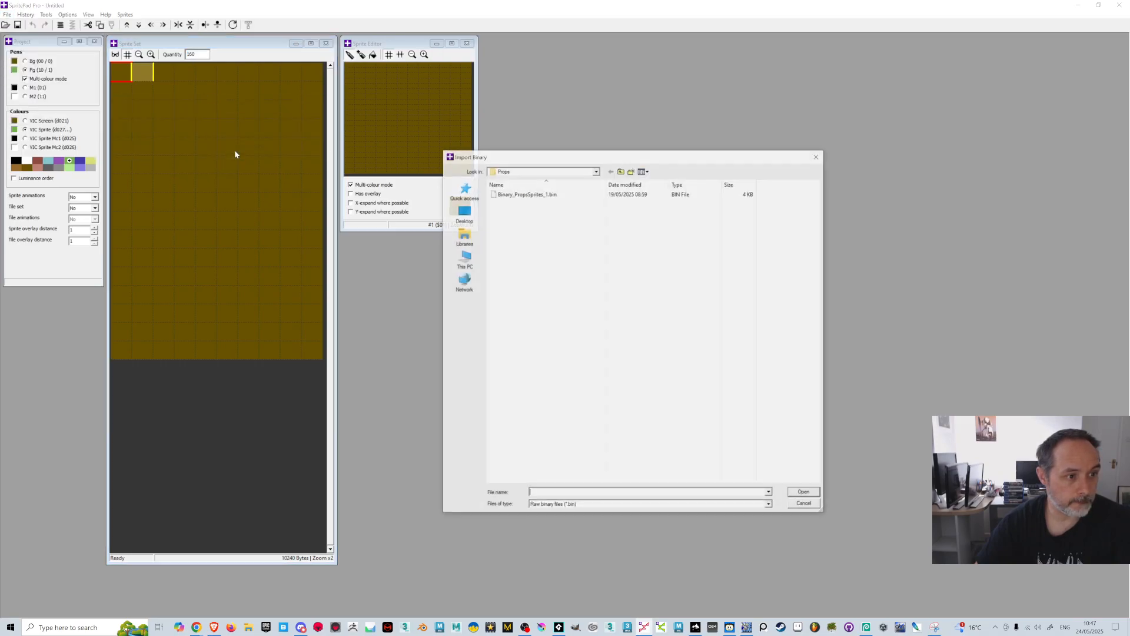
# Import the AOF_1_Binary file from the BinaryExport folder in C64STUFF > AGEofFighters > Sprites on drive D
pyautogui.click(596, 171)
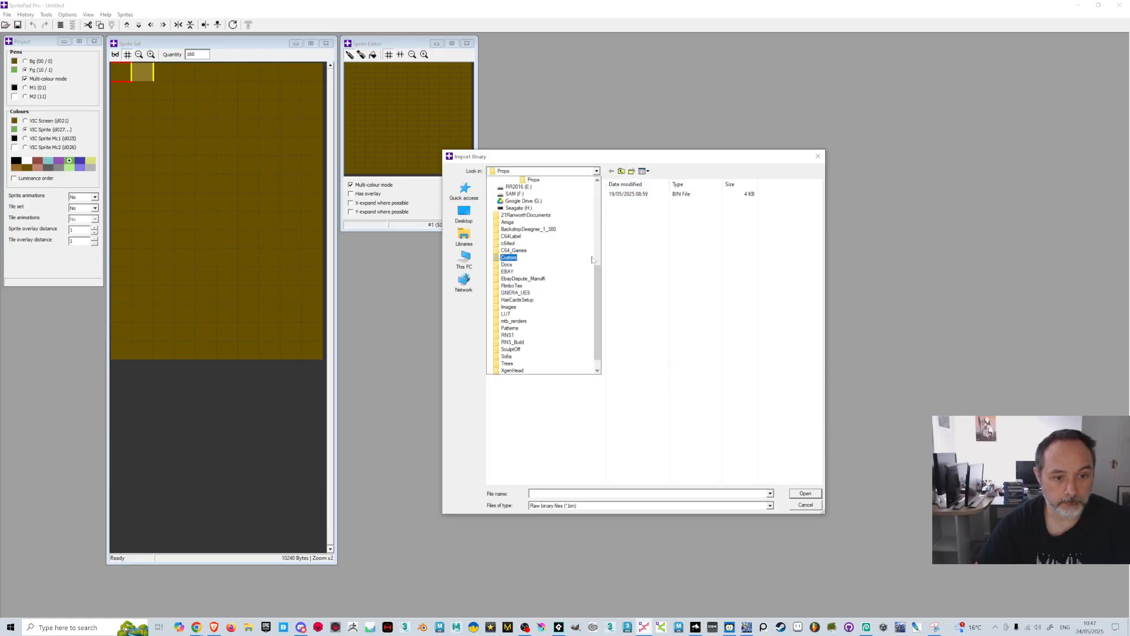
pyautogui.moveTo(599, 272); pyautogui.dragTo(600, 220)
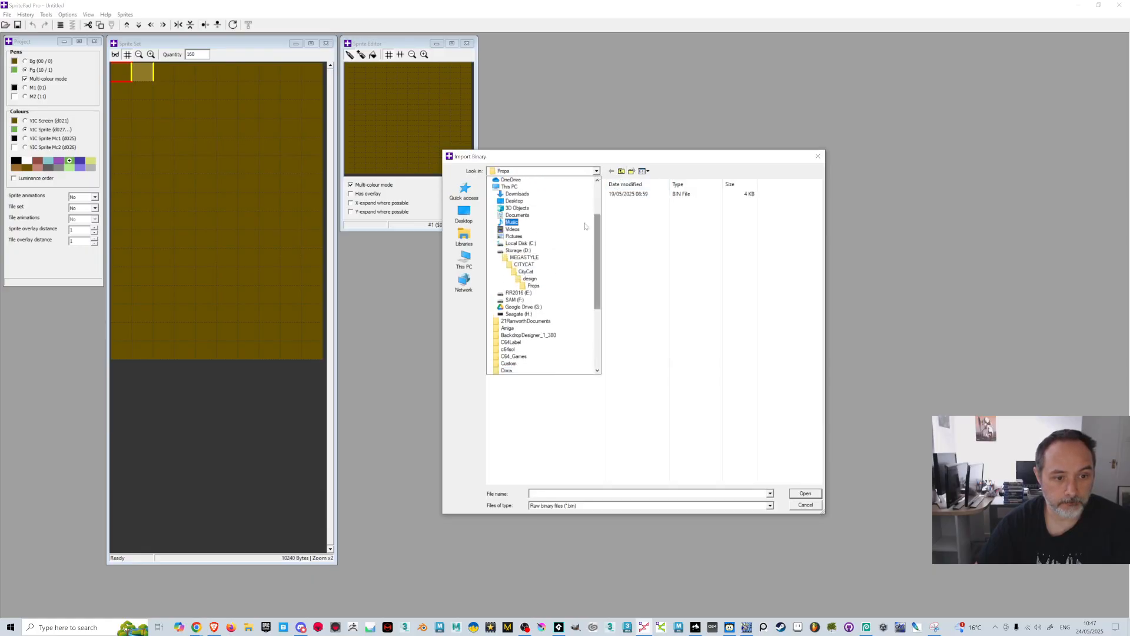
pyautogui.click(465, 260)
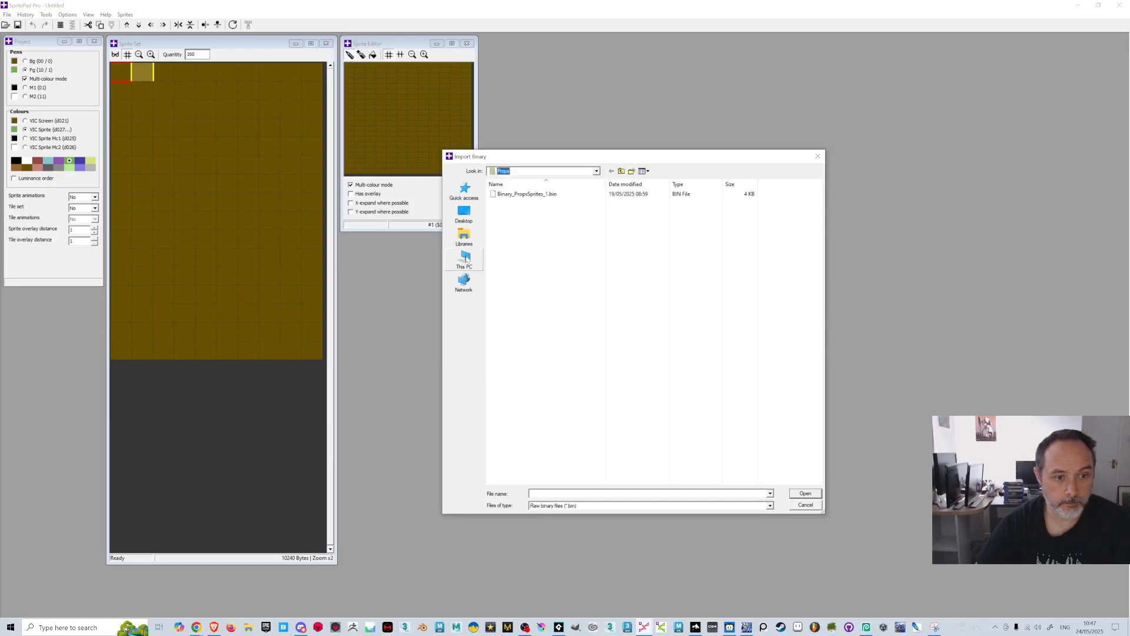
pyautogui.click(466, 260)
pyautogui.doubleClick(592, 273)
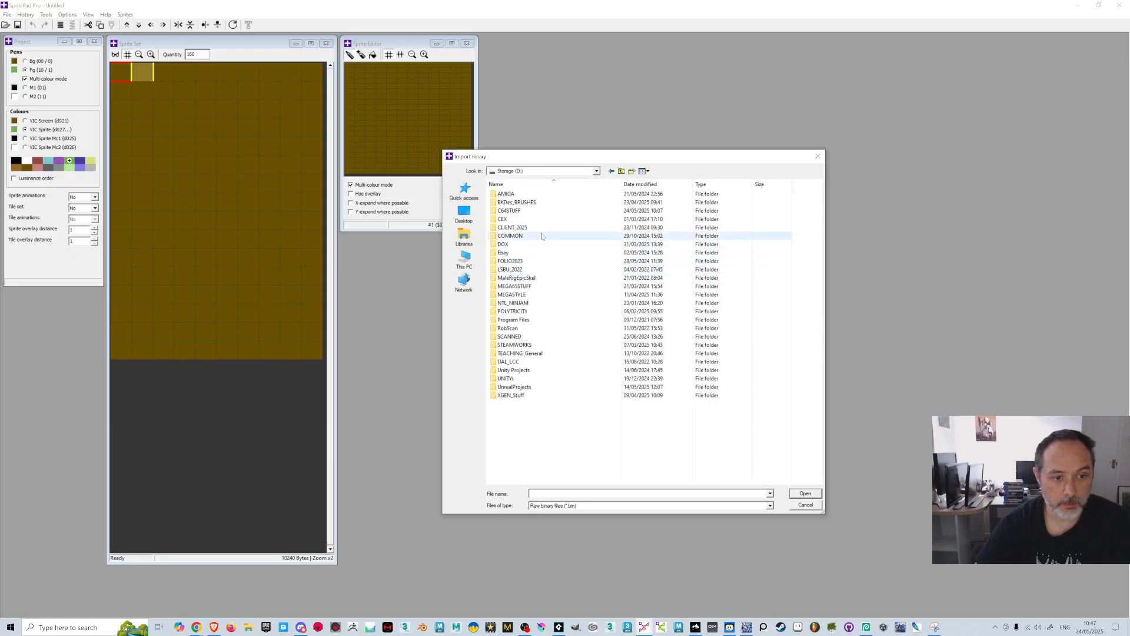
pyautogui.doubleClick(526, 215)
pyautogui.doubleClick(515, 194)
pyautogui.doubleClick(515, 194)
pyautogui.doubleClick(520, 196)
pyautogui.doubleClick(520, 195)
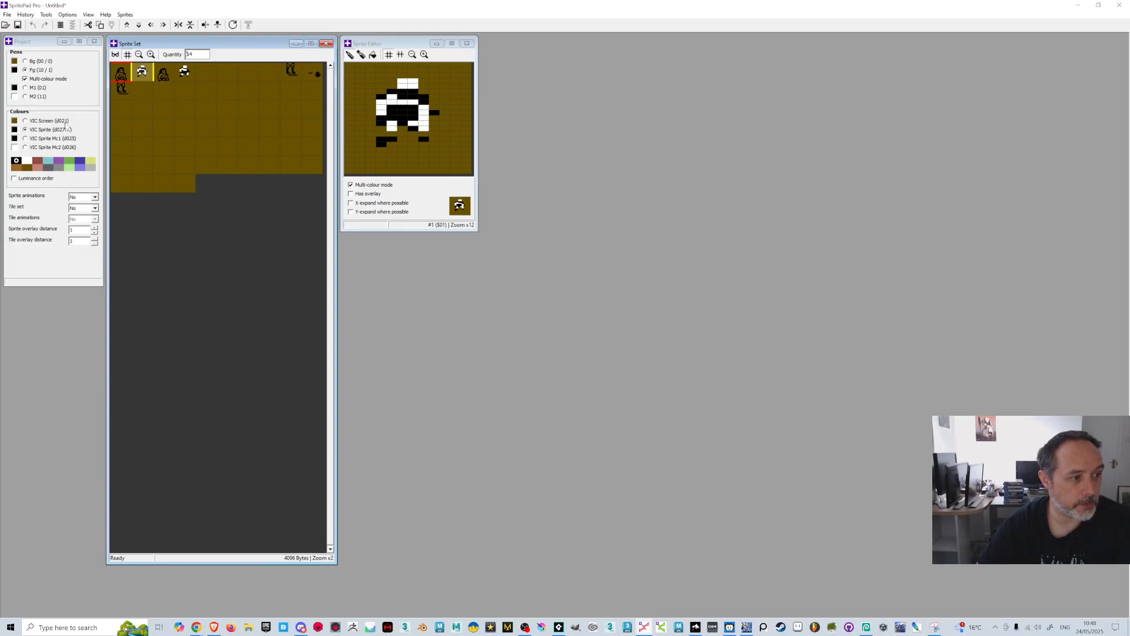
# Set VIC Sprite Mc1 (d025) to orange and VIC Sprite Mc2 (d026) to light red
pyautogui.click(26, 136)
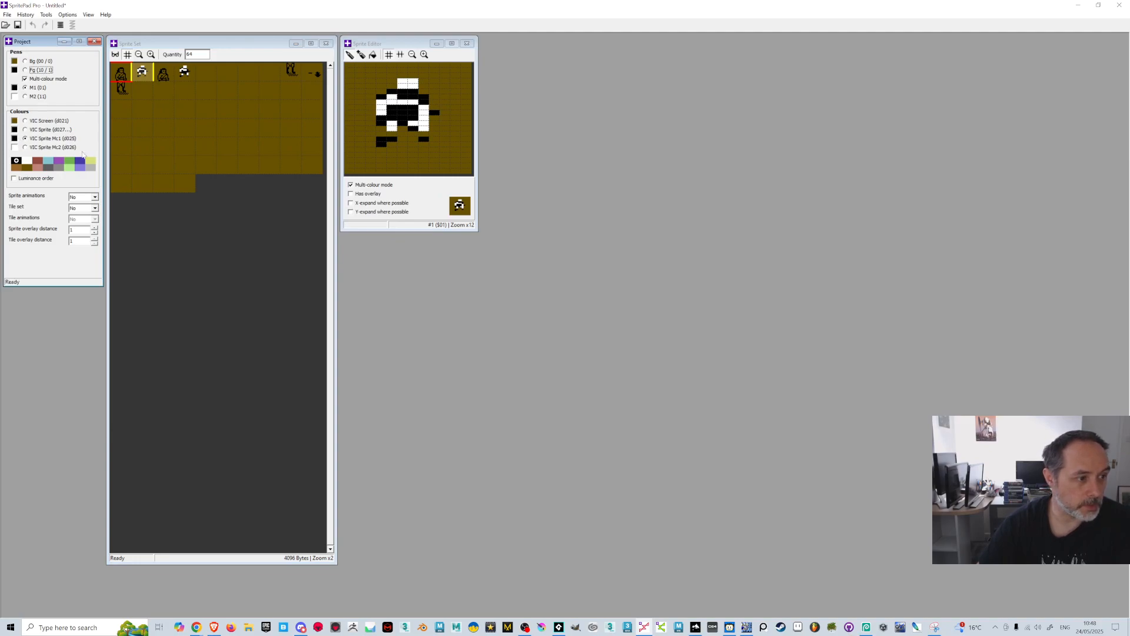
pyautogui.click(16, 167)
pyautogui.click(16, 148)
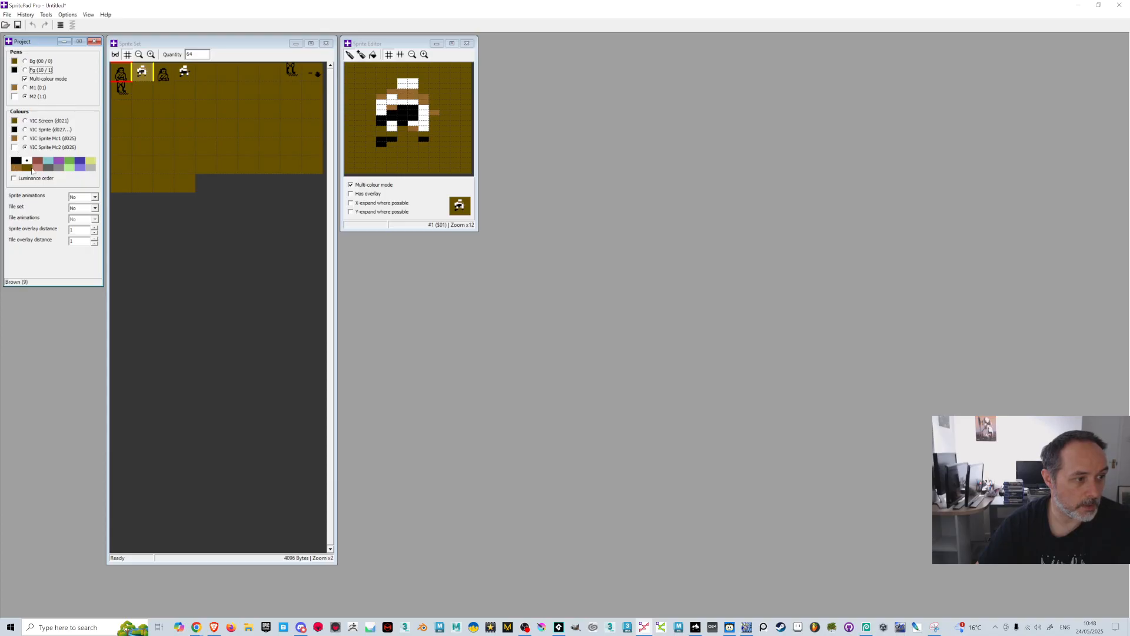
pyautogui.click(37, 167)
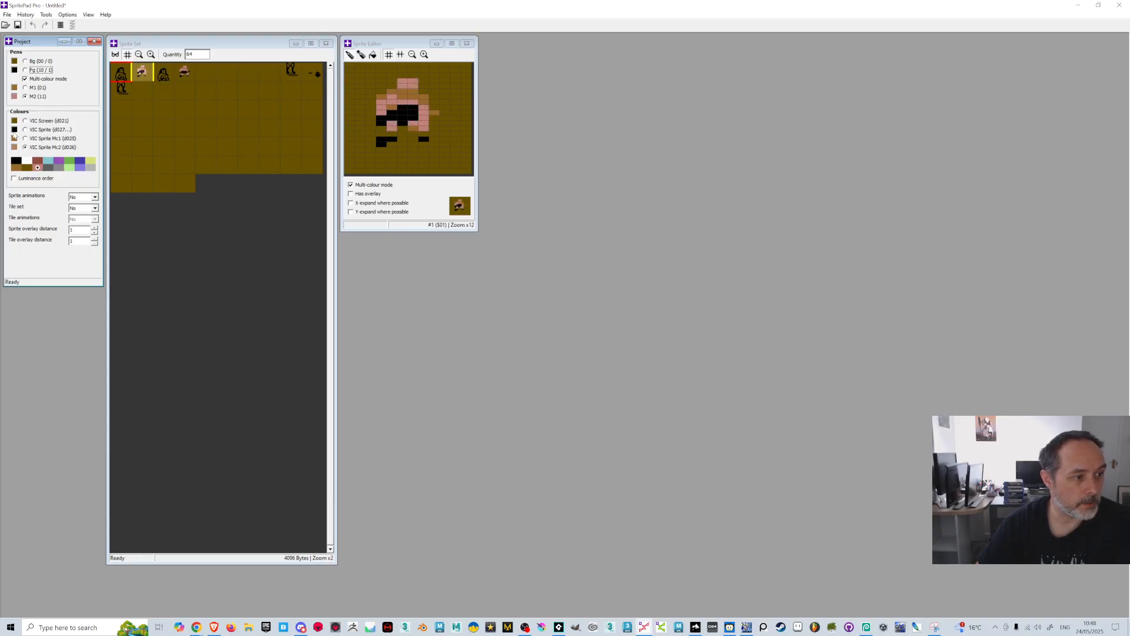
# Switch to Spred64 to compare the multicolour torso sprite's colours, and return to SpritePad Pro
pyautogui.hotkey('alt', 'Tab')
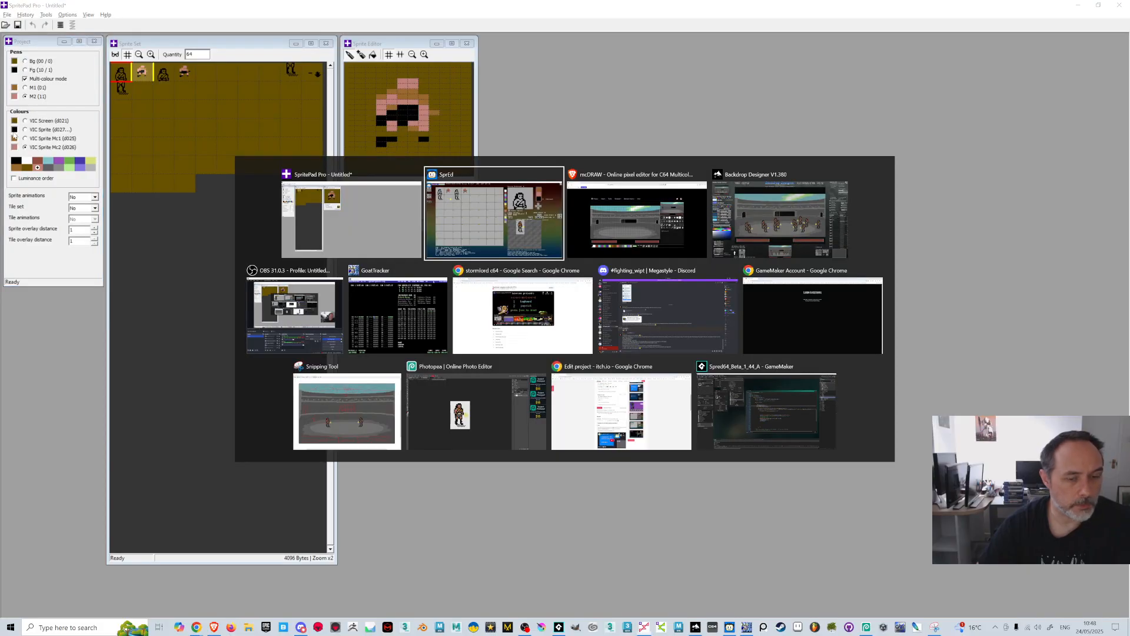
pyautogui.click(455, 186)
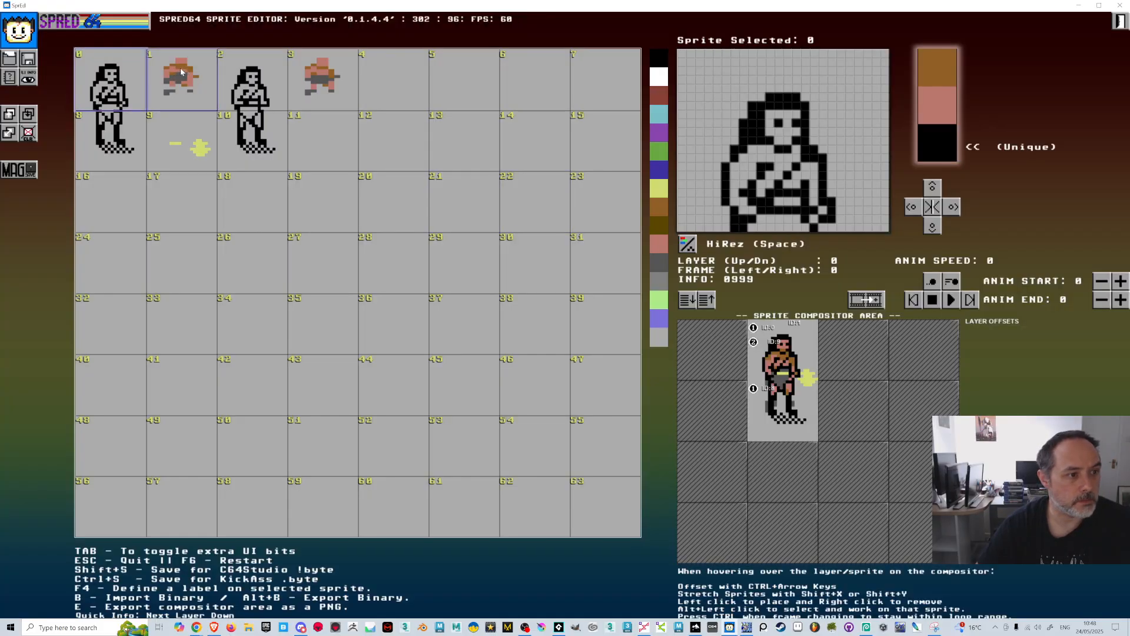
pyautogui.hotkey('alt', 'Tab')
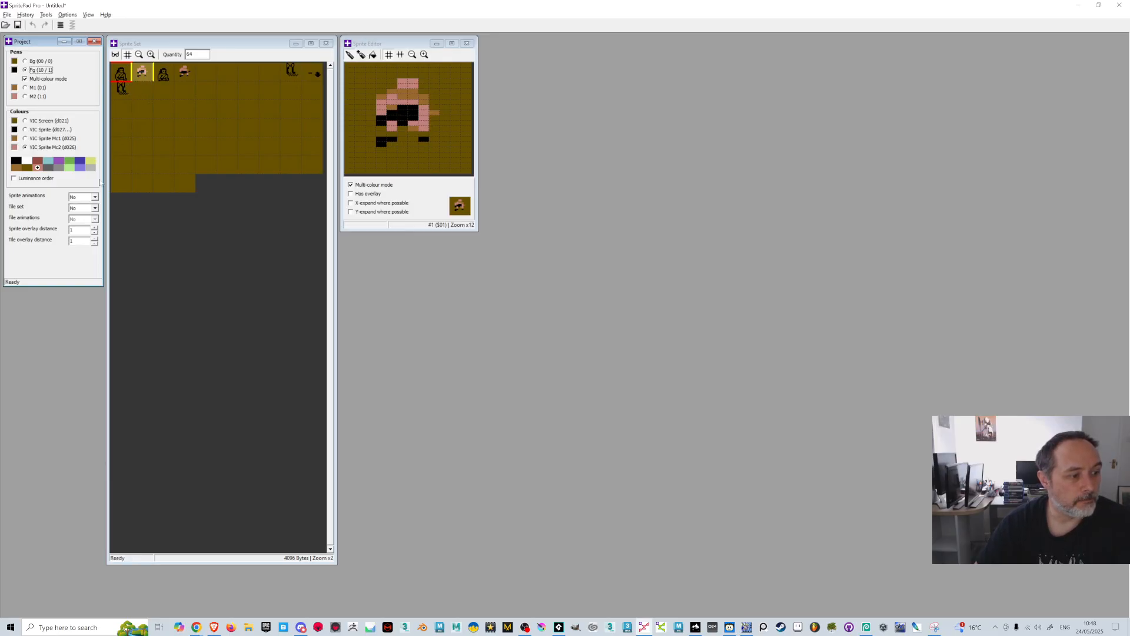
# Open sprite 0 in the Sprite Editor and enlarge the editor window
pyautogui.click(352, 213)
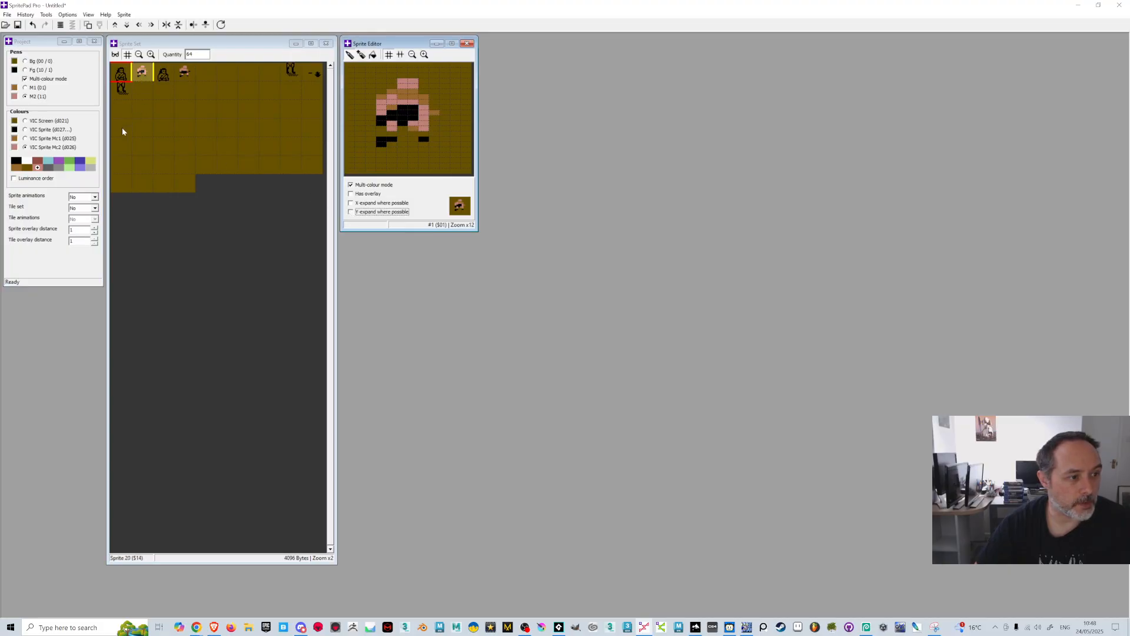
pyautogui.click(119, 73)
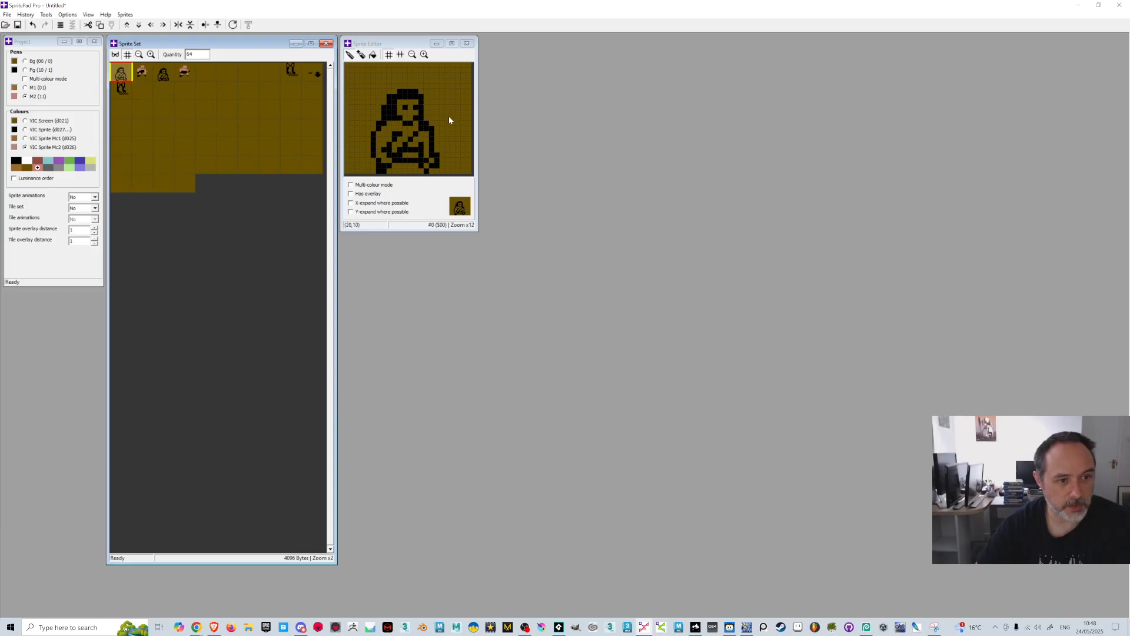
pyautogui.moveTo(476, 233); pyautogui.dragTo(537, 259)
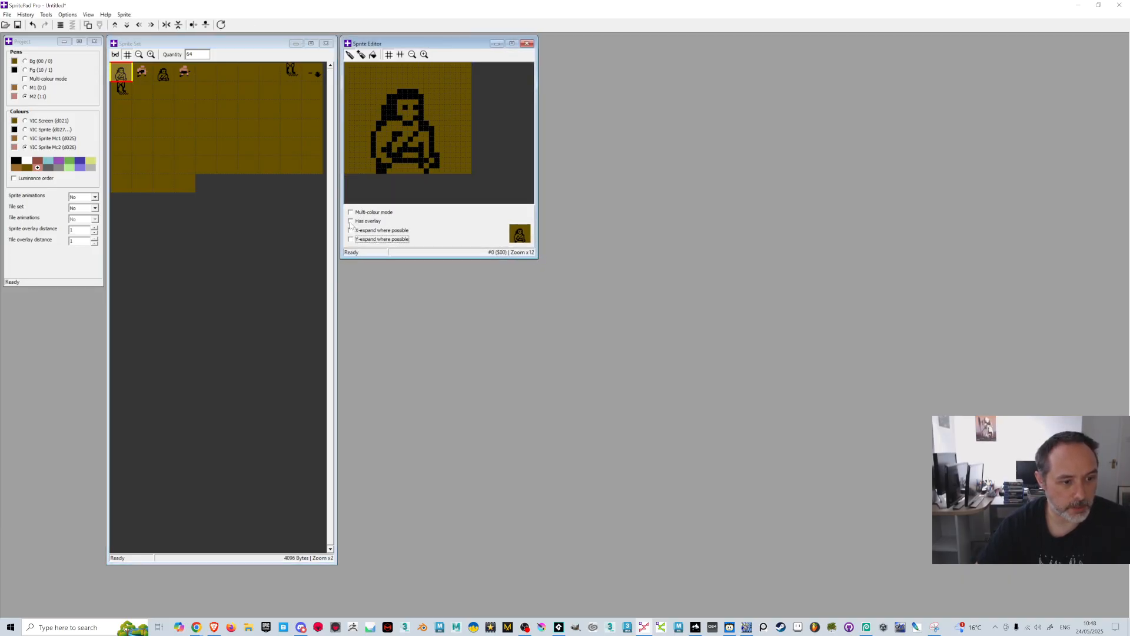
# Try the overlay option on sprites 0 and 1, including the tile overlay distance setting, and turn the overlay off again
pyautogui.click(351, 221)
pyautogui.click(352, 221)
pyautogui.click(146, 72)
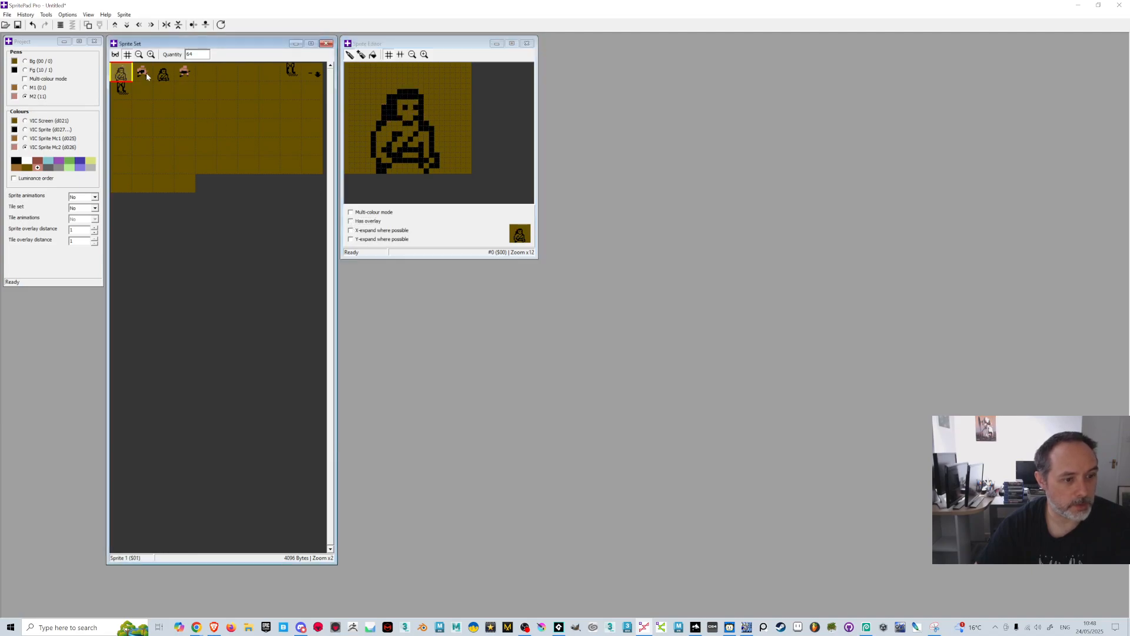
pyautogui.click(146, 73)
pyautogui.click(351, 221)
pyautogui.click(351, 221)
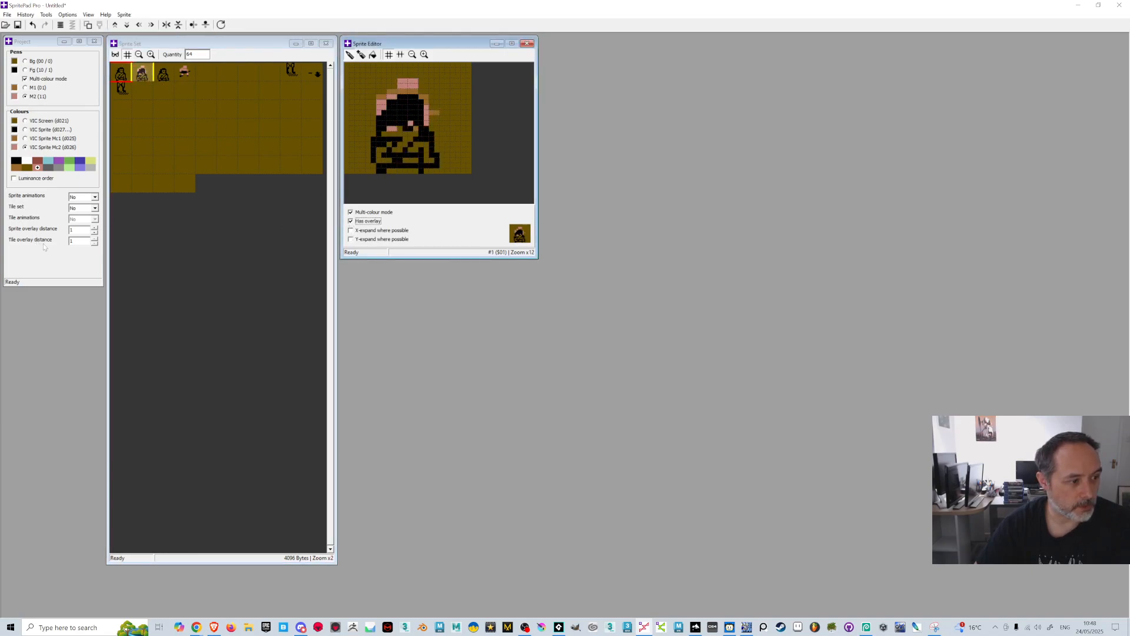
pyautogui.click(96, 244)
pyautogui.moveTo(76, 241); pyautogui.dragTo(56, 242)
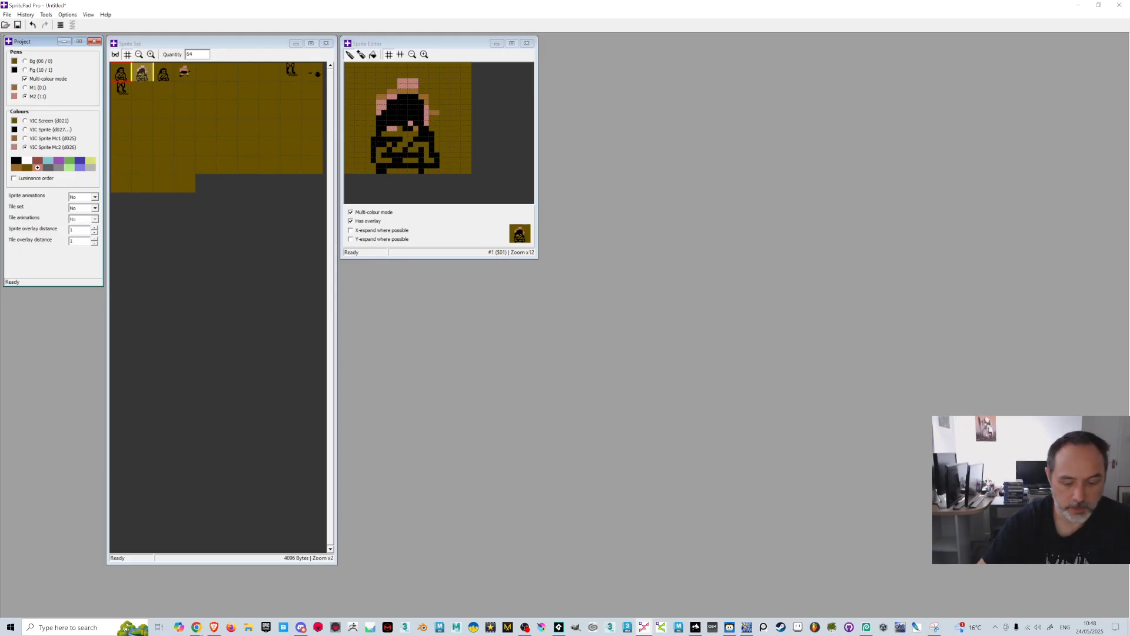
pyautogui.click(157, 90)
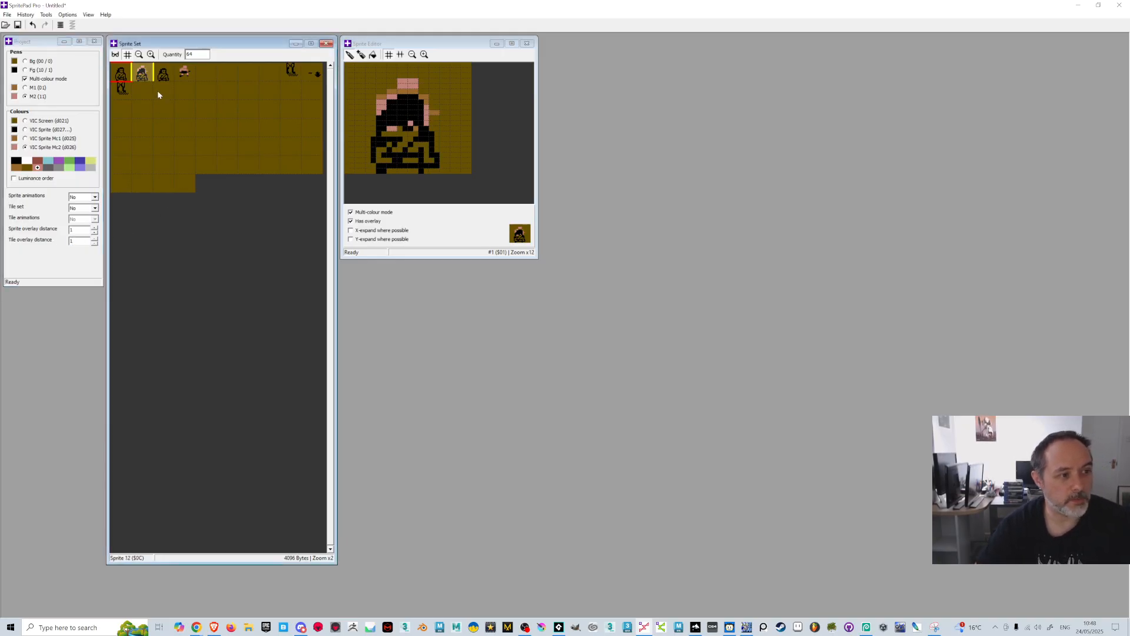
pyautogui.click(140, 79)
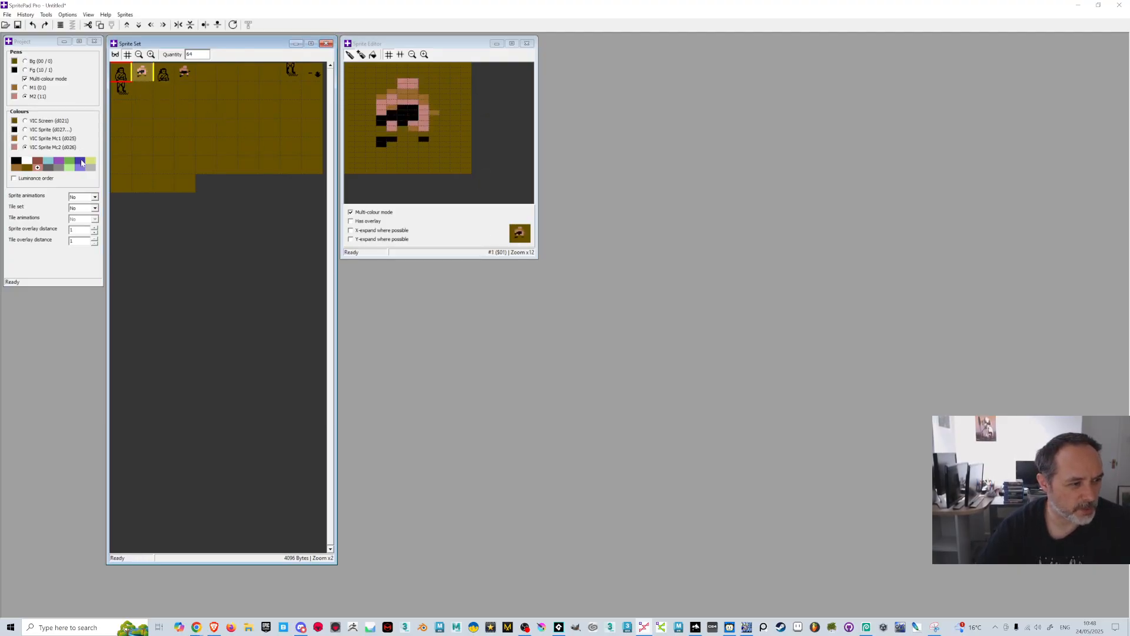
# Enable the project's tile set with a 2 x 2 tile size and insert a blank image zero
pyautogui.click(94, 209)
pyautogui.click(87, 225)
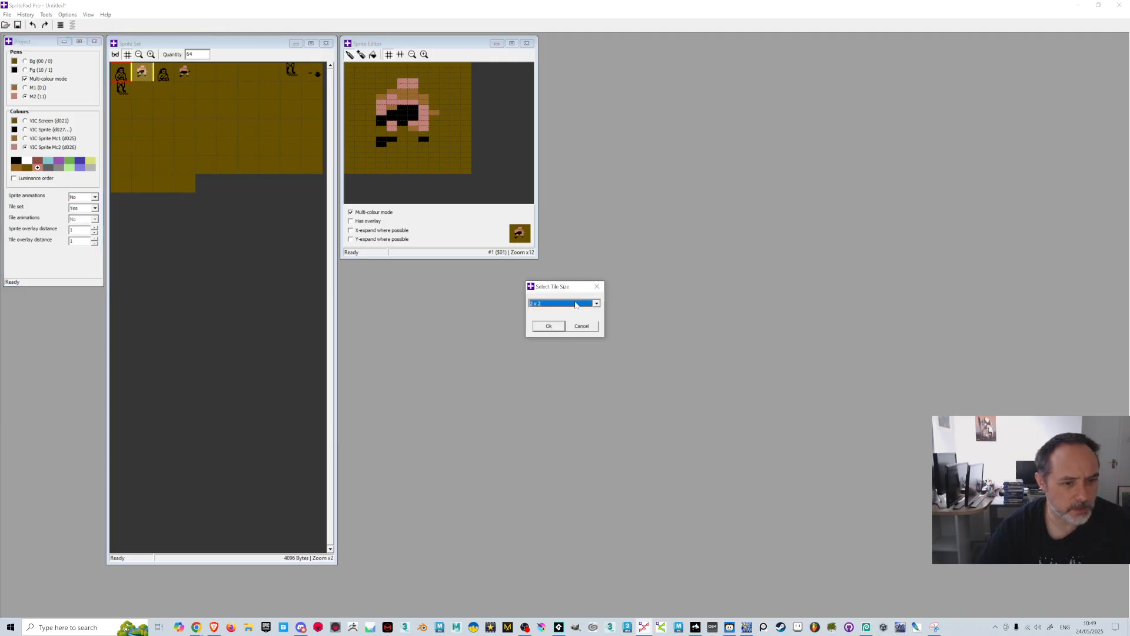
pyautogui.click(557, 331)
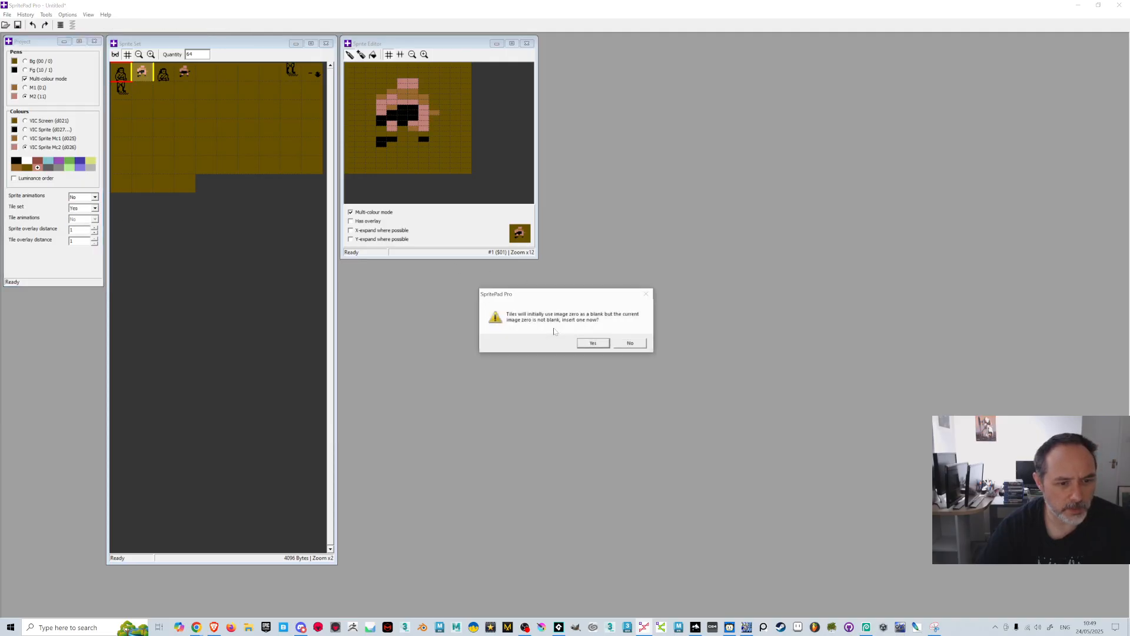
pyautogui.click(594, 345)
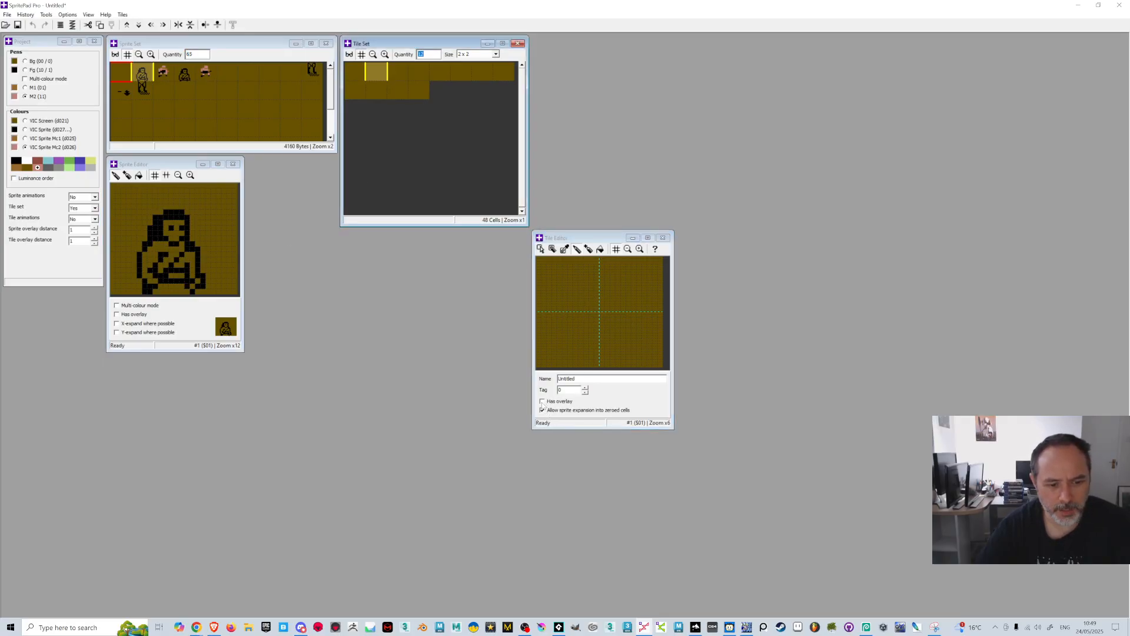
# Minimise the Tile Editor and enlarge the Sprite Set window to show all the sprites
pyautogui.click(543, 402)
pyautogui.click(663, 238)
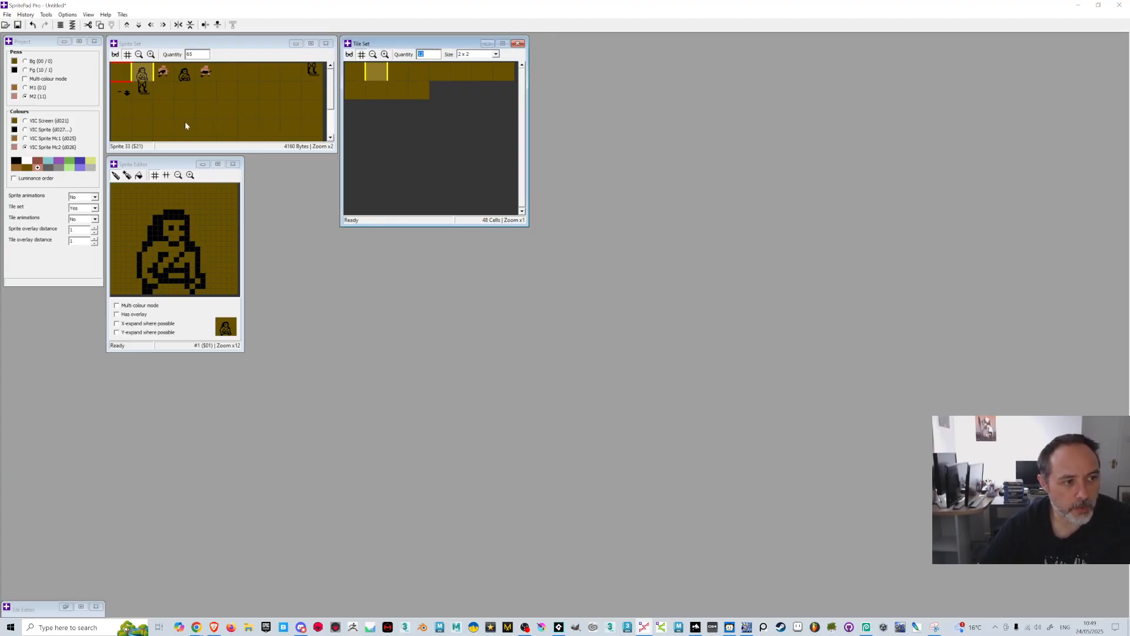
pyautogui.moveTo(335, 151); pyautogui.dragTo(393, 254)
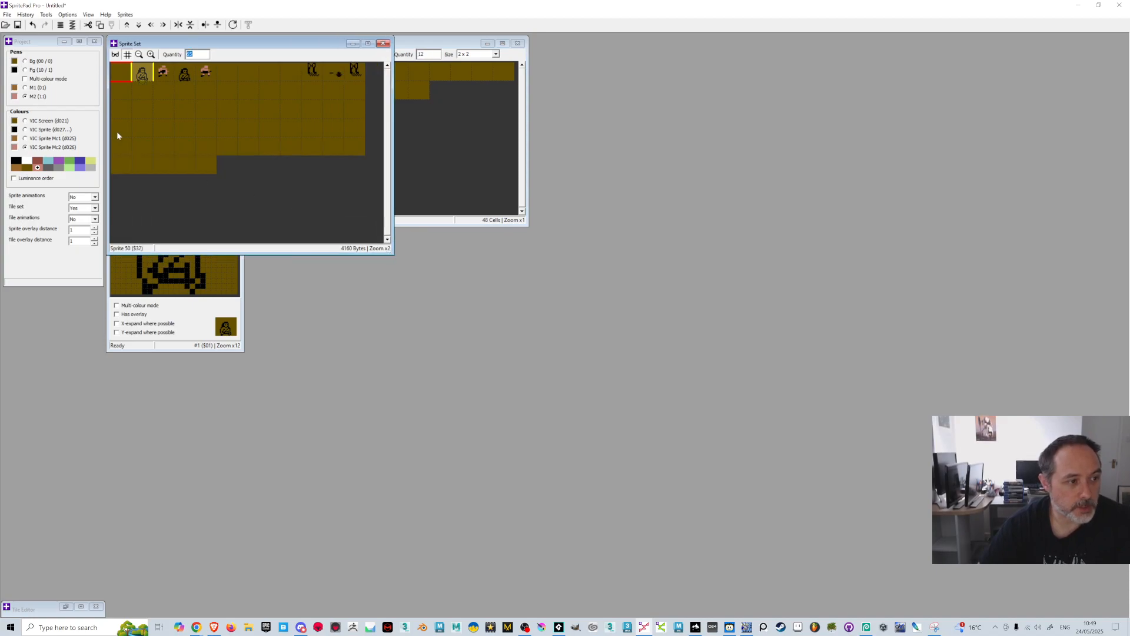
pyautogui.click(7, 14)
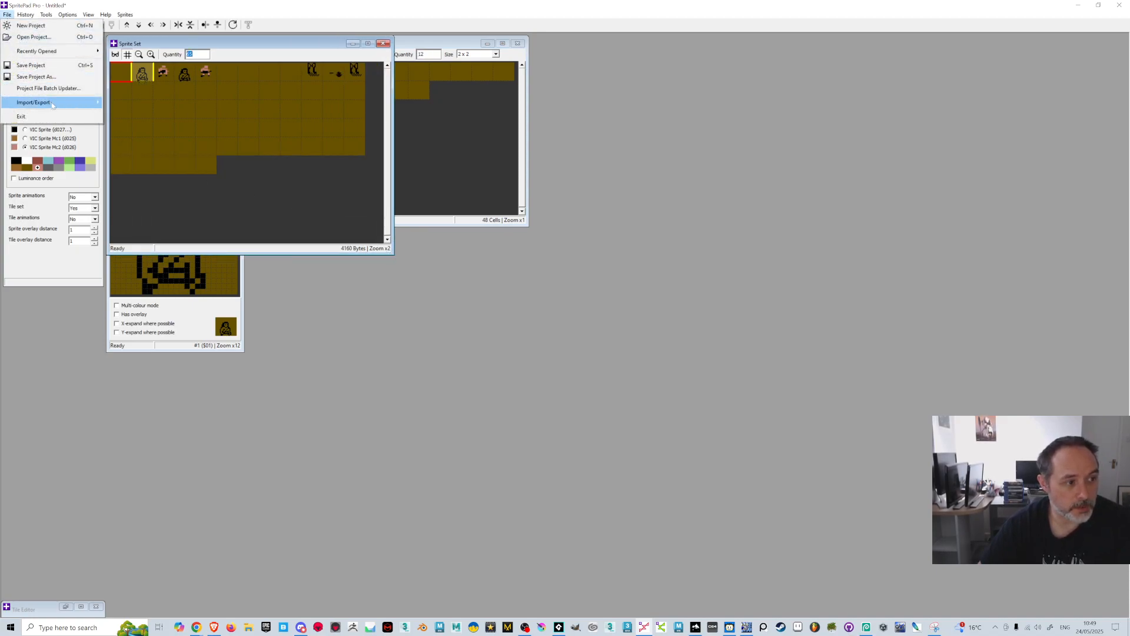
pyautogui.moveTo(52, 104)
pyautogui.moveTo(137, 118)
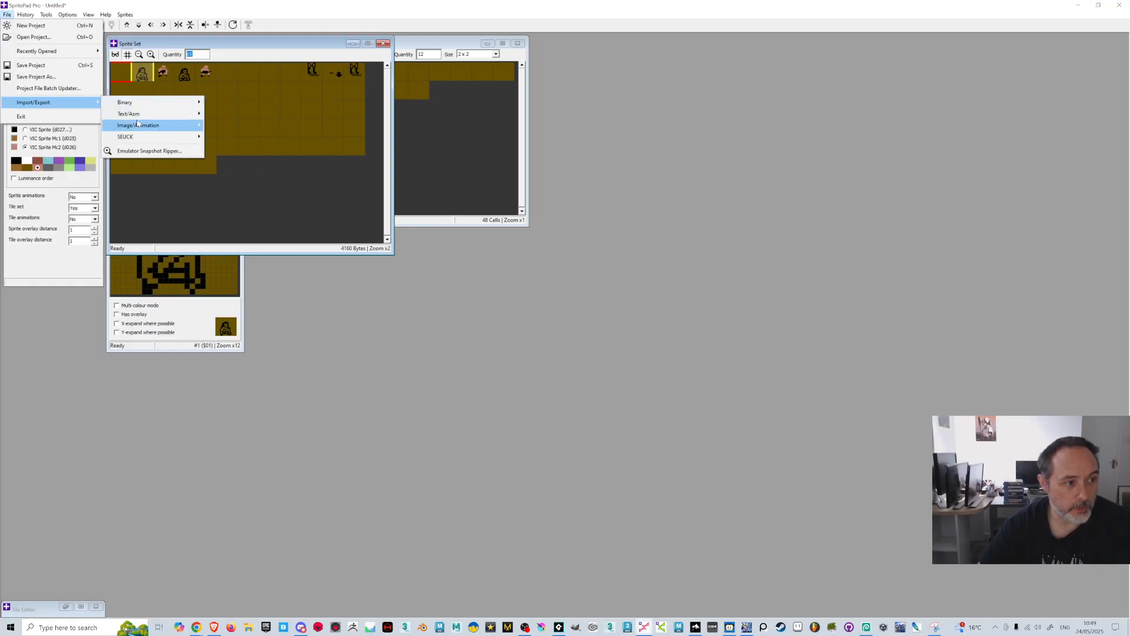
pyautogui.moveTo(143, 142)
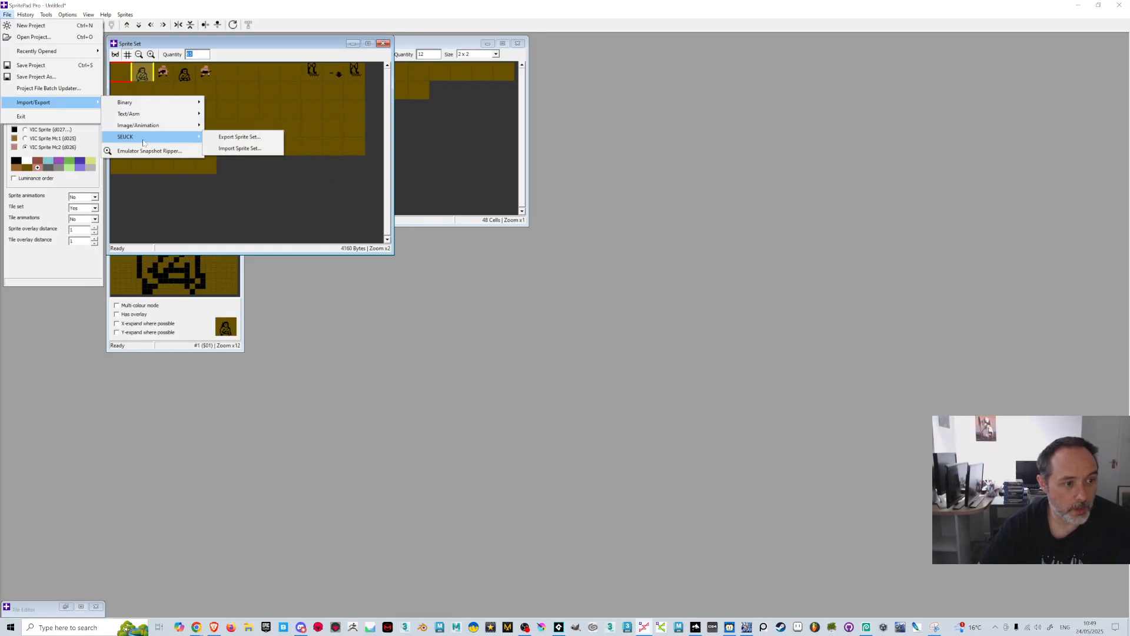
pyautogui.click(664, 238)
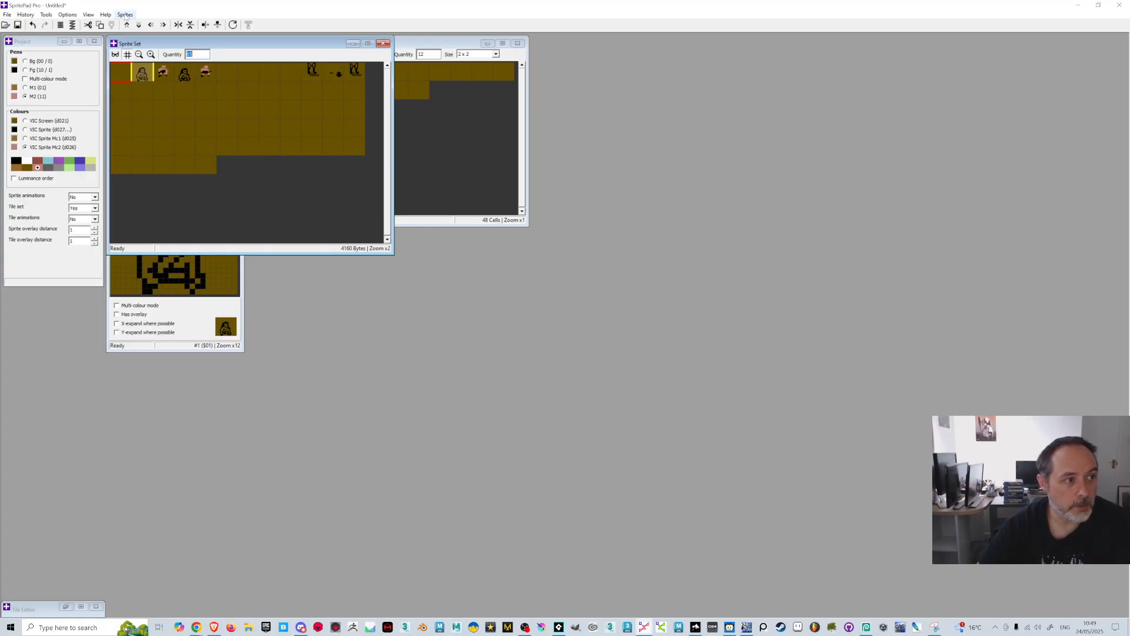
pyautogui.click(126, 16)
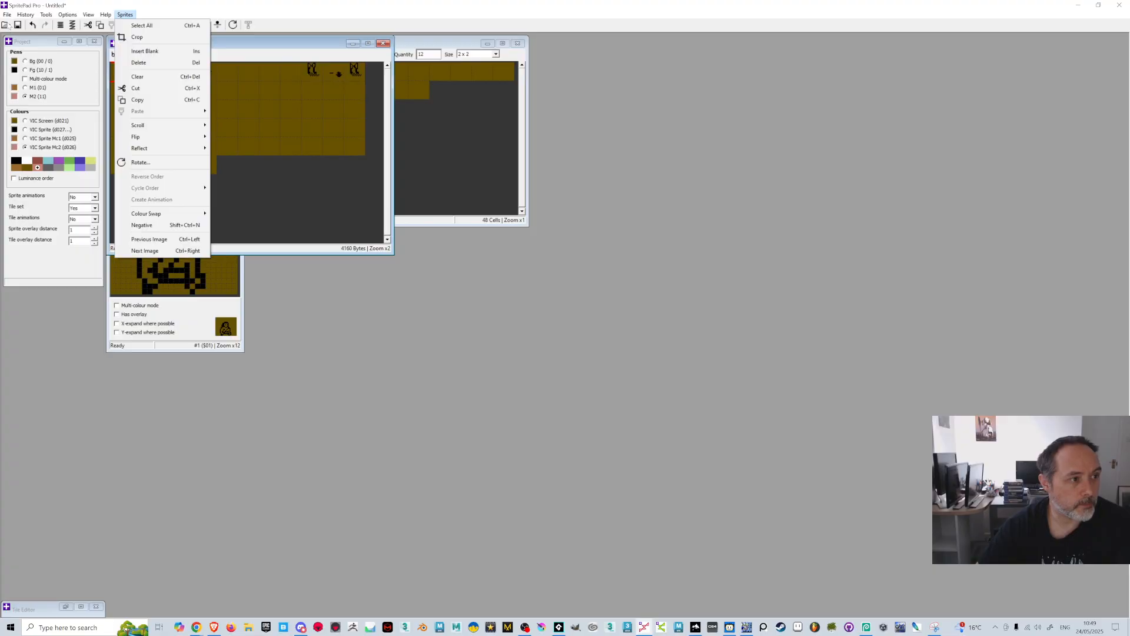
pyautogui.click(42, 16)
pyautogui.click(88, 15)
# Open the SpritePad Pro version information, follow its subchristsoftware.itch.io link and maximise the browser window
pyautogui.moveTo(104, 16)
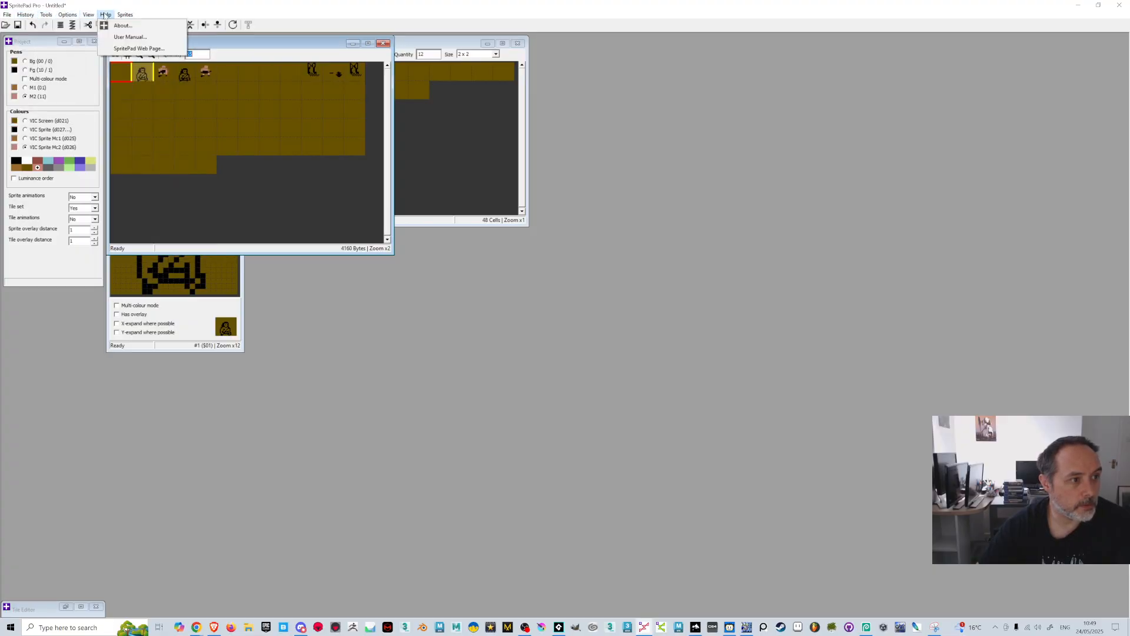
pyautogui.click(123, 25)
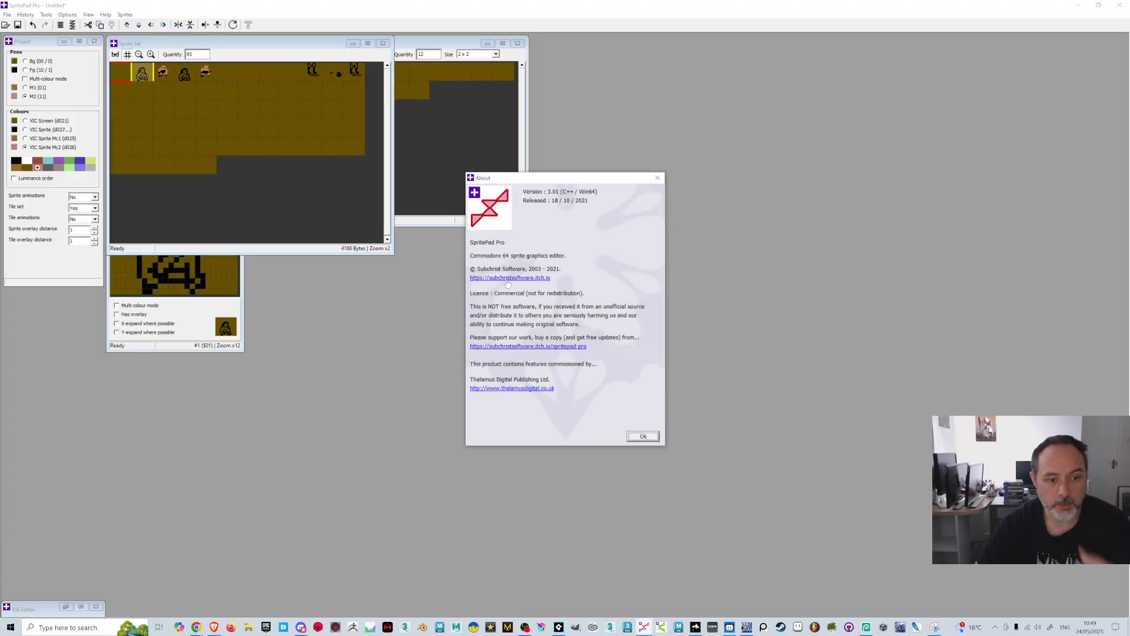
pyautogui.click(508, 280)
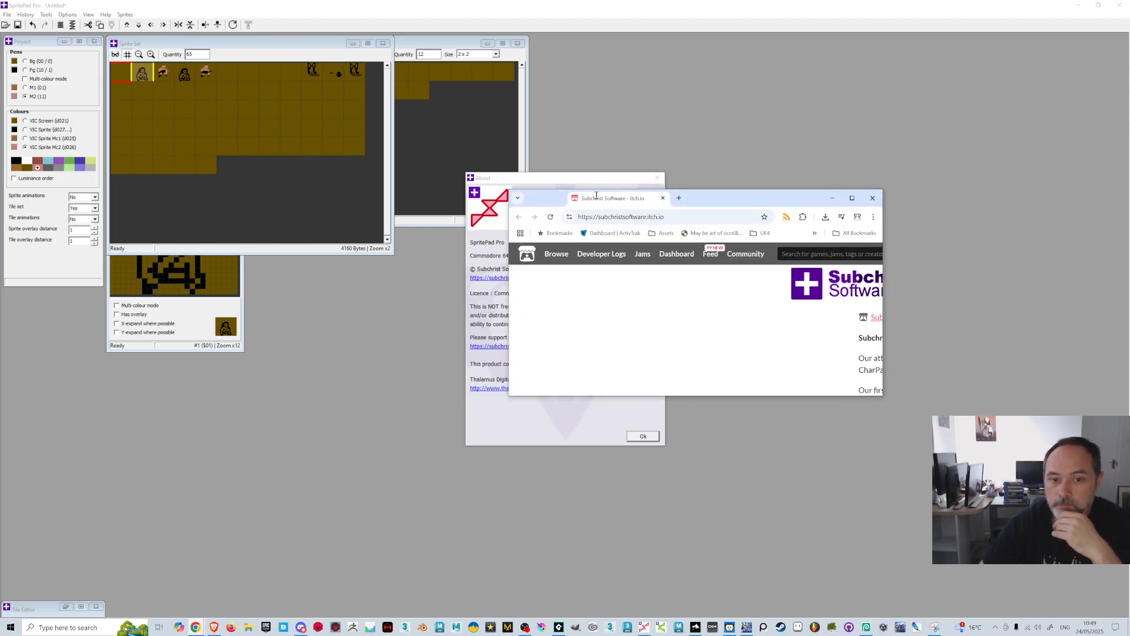
pyautogui.click(859, 199)
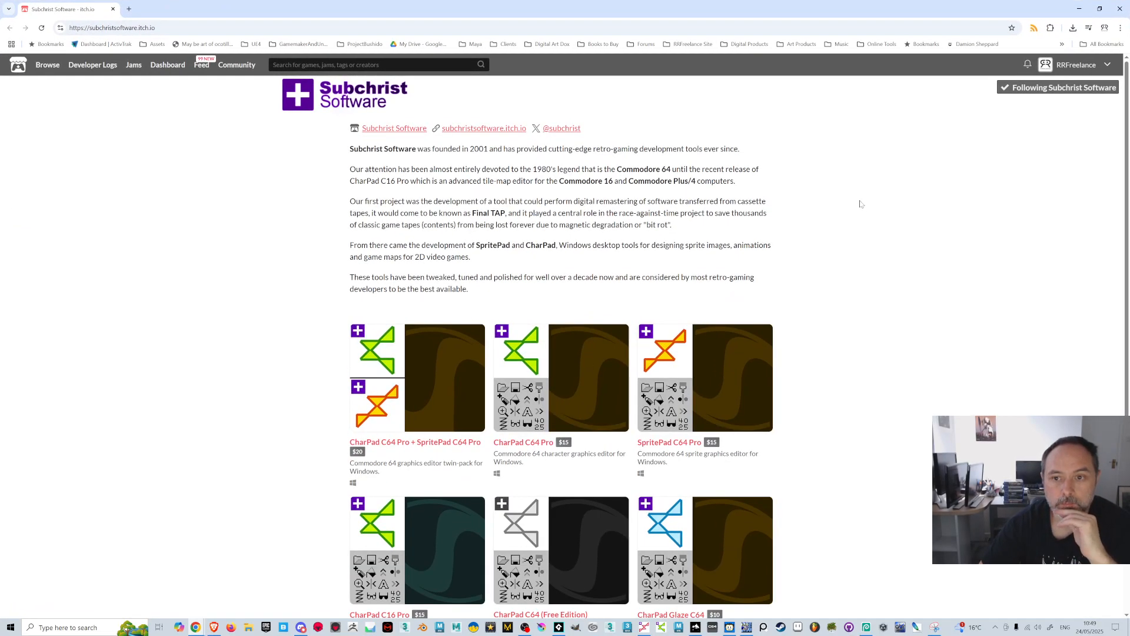
# View the CharPad C64 Pro + SpritePad C64 Pro product page and return to the Subchrist Software page
pyautogui.scroll(-1, 496, 190)
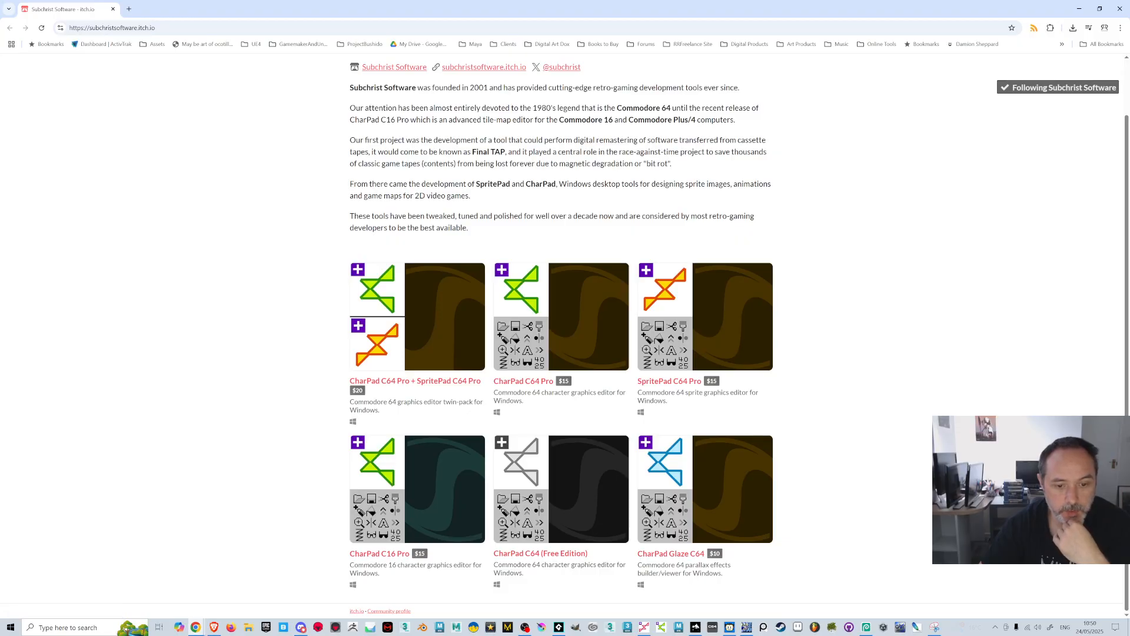
pyautogui.click(431, 382)
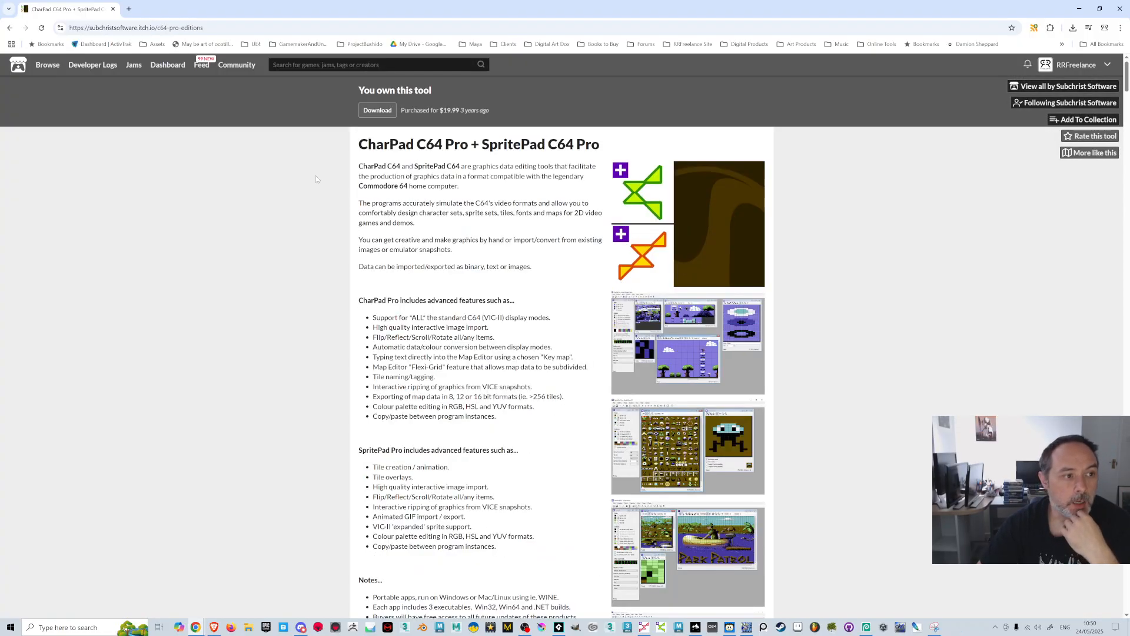
pyautogui.click(16, 29)
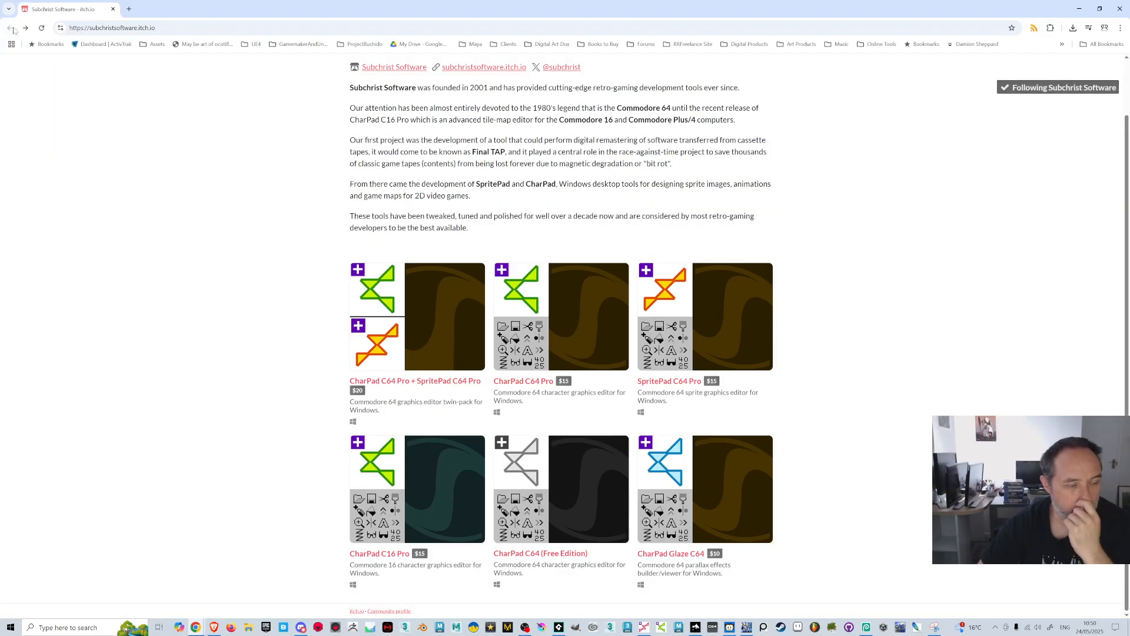
# Look over the Subchrist Software product list and the developer's itch.io profile, and return to the creator page
pyautogui.scroll(1, 185, 206)
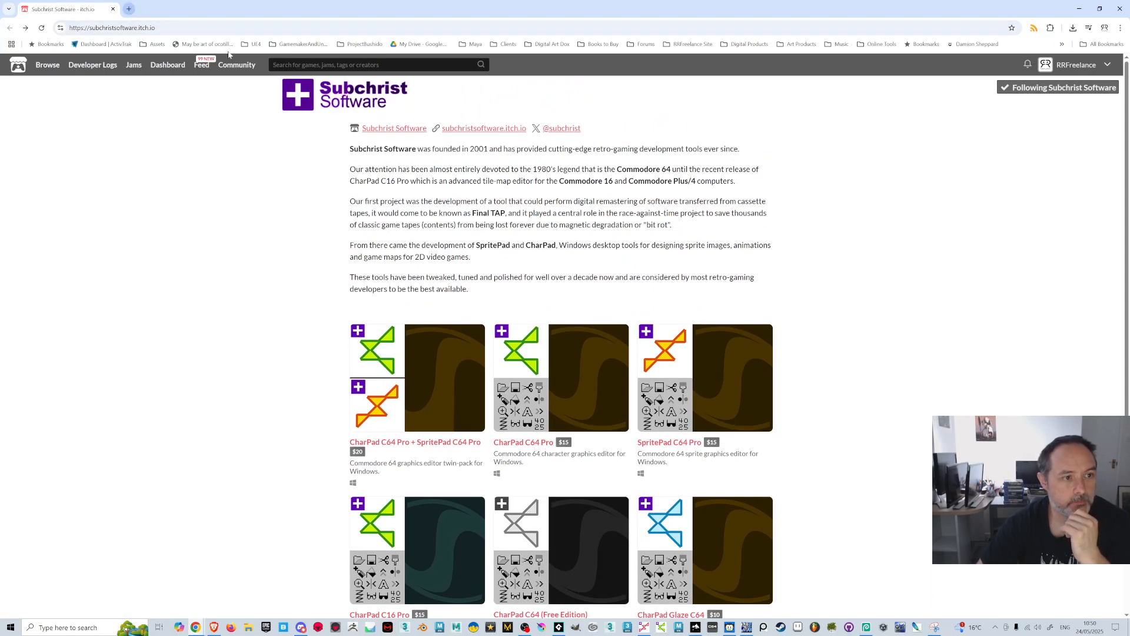
pyautogui.click(360, 65)
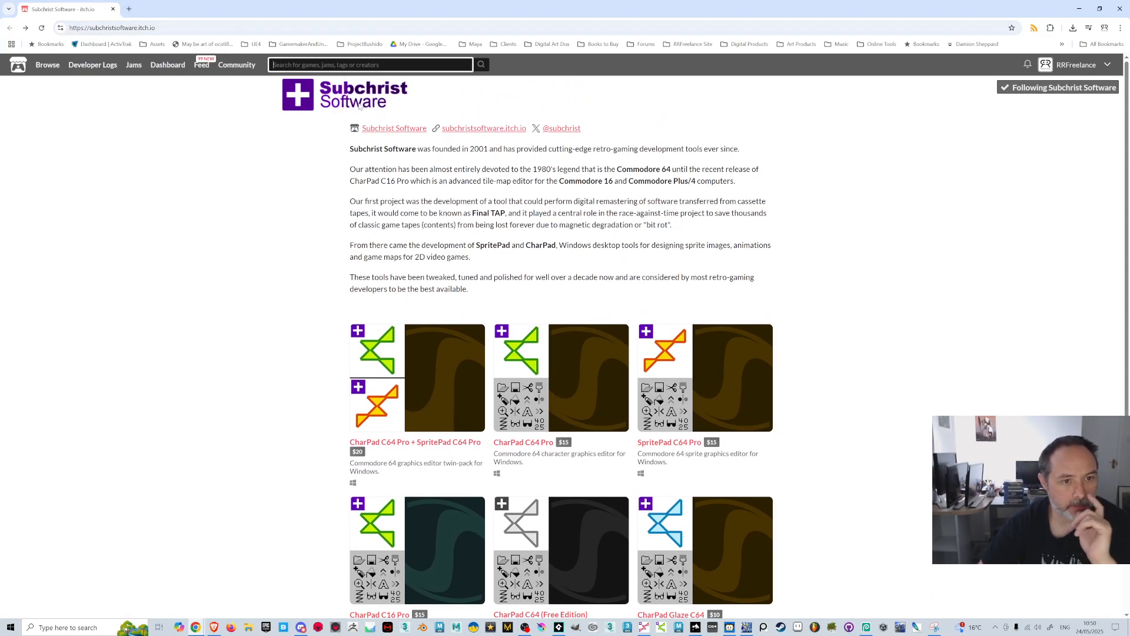
pyautogui.click(311, 211)
pyautogui.scroll(-1, 310, 211)
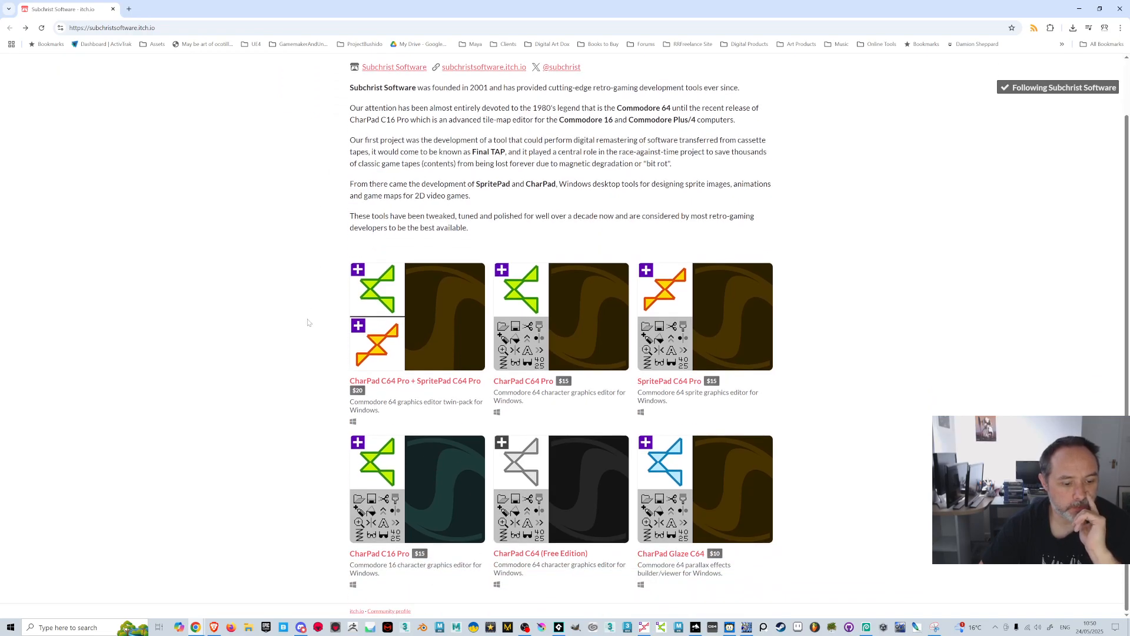
pyautogui.scroll(1, 309, 320)
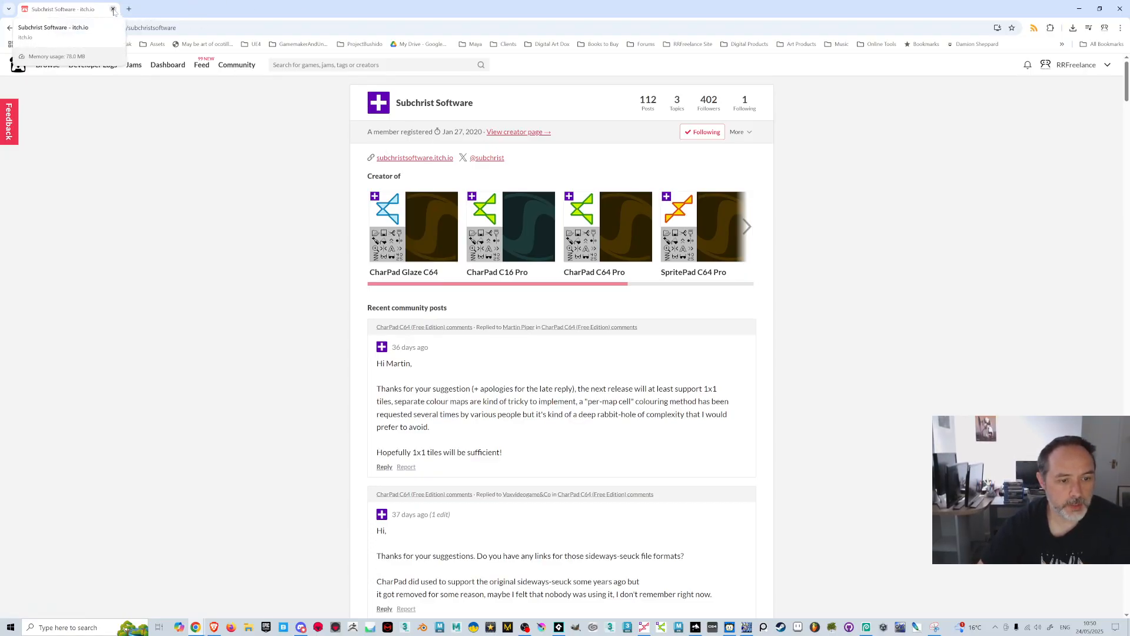
pyautogui.click(9, 27)
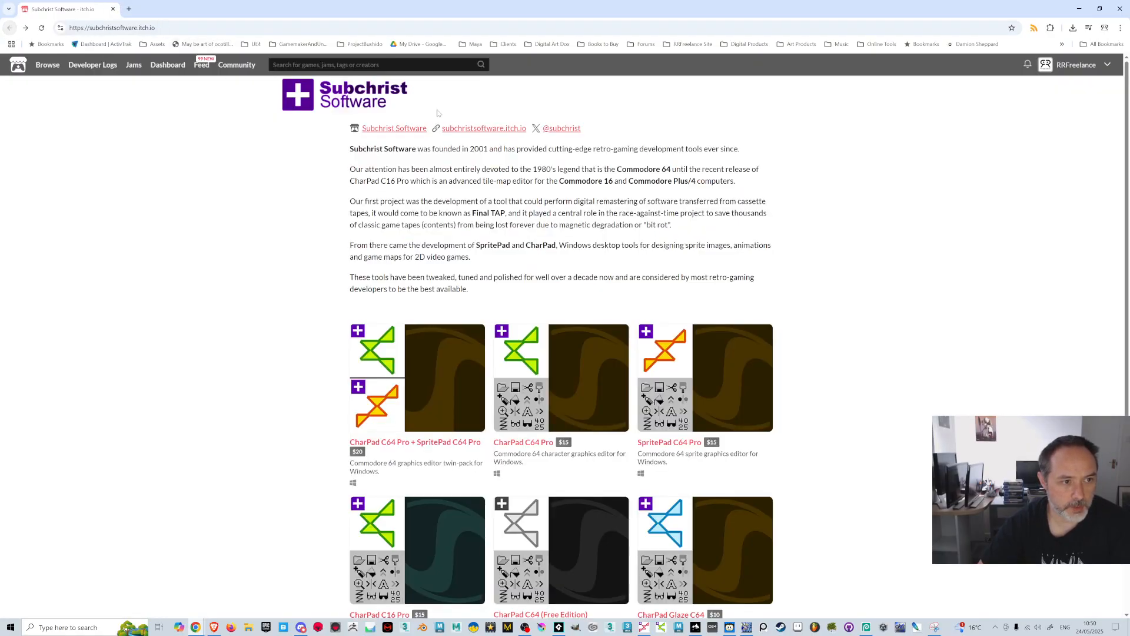
# Search itch.io for spred64 and open the Spred64 - C64 Sprite Editor V1.44 page
pyautogui.click(366, 66)
pyautogui.write('spre')
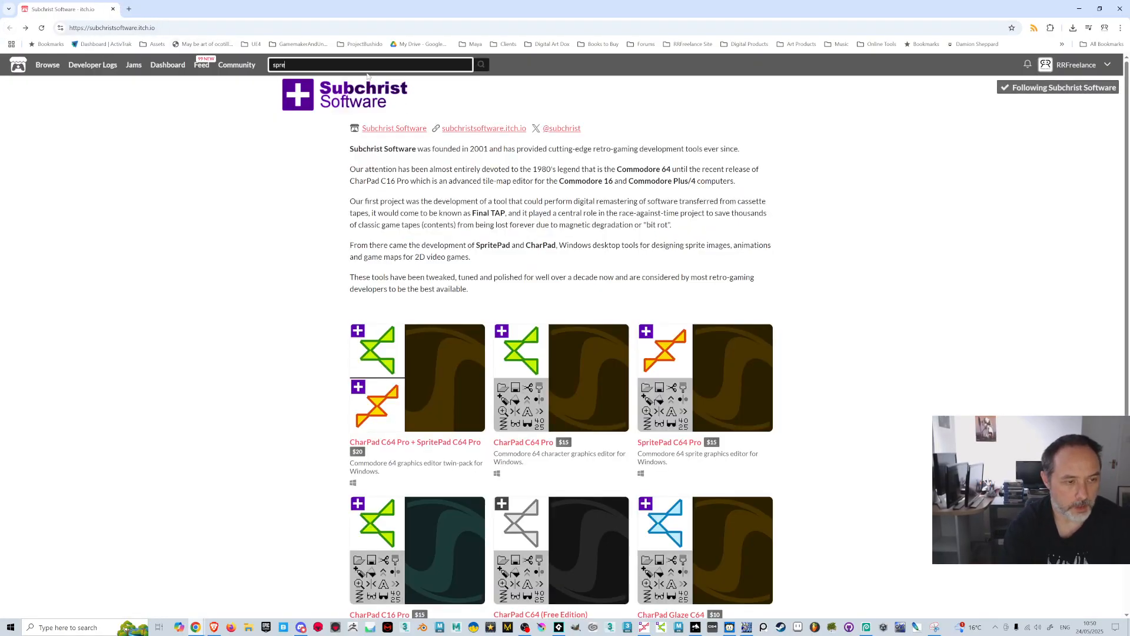
pyautogui.write('d64')
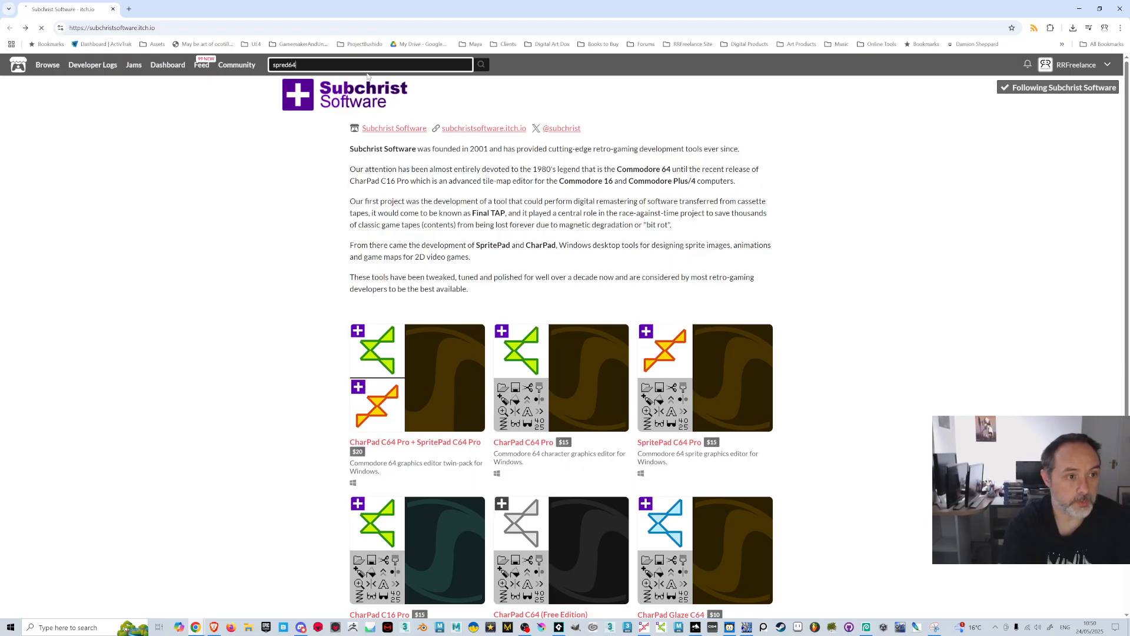
pyautogui.press('Return')
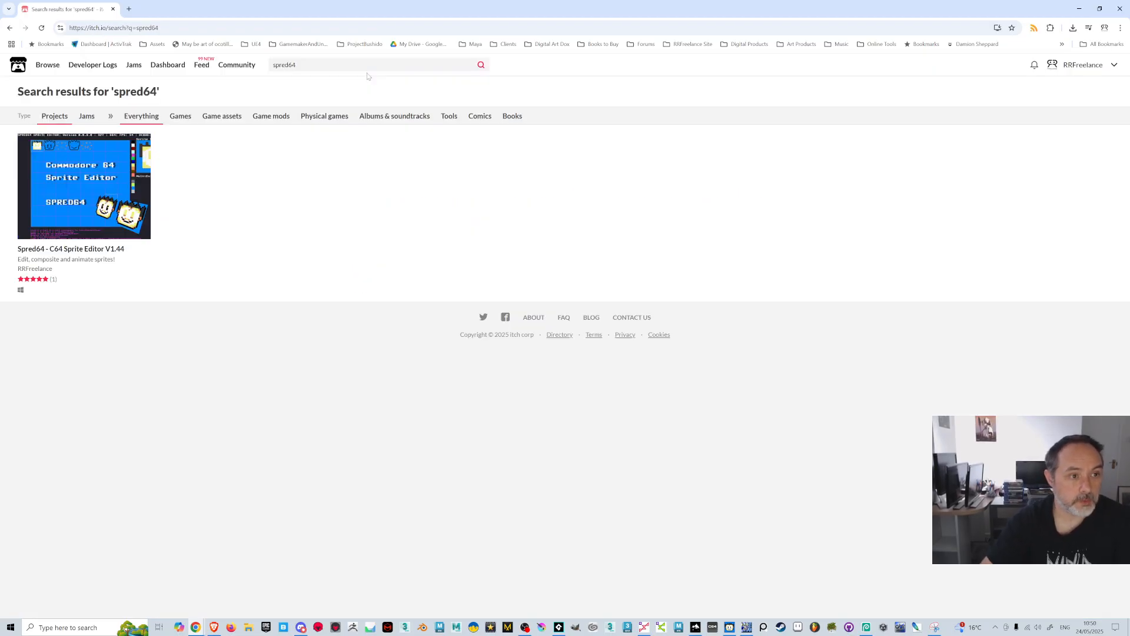
pyautogui.click(112, 224)
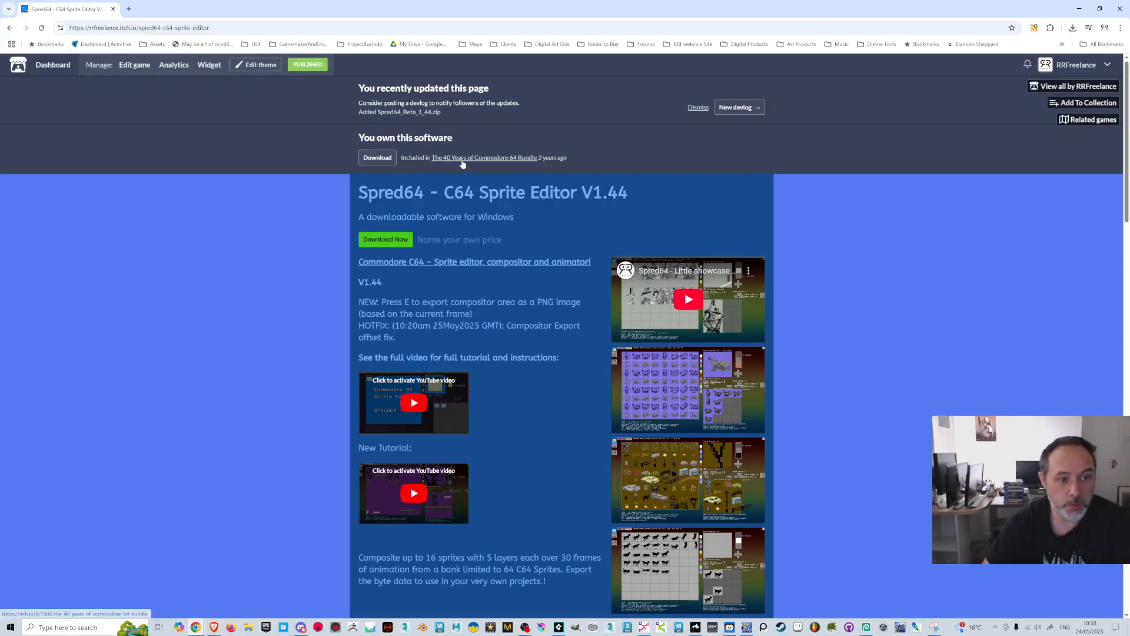
# View the Spred64 download page, return to the product page and enlarge the screenshot of the brown-background sprite bank
pyautogui.click(390, 159)
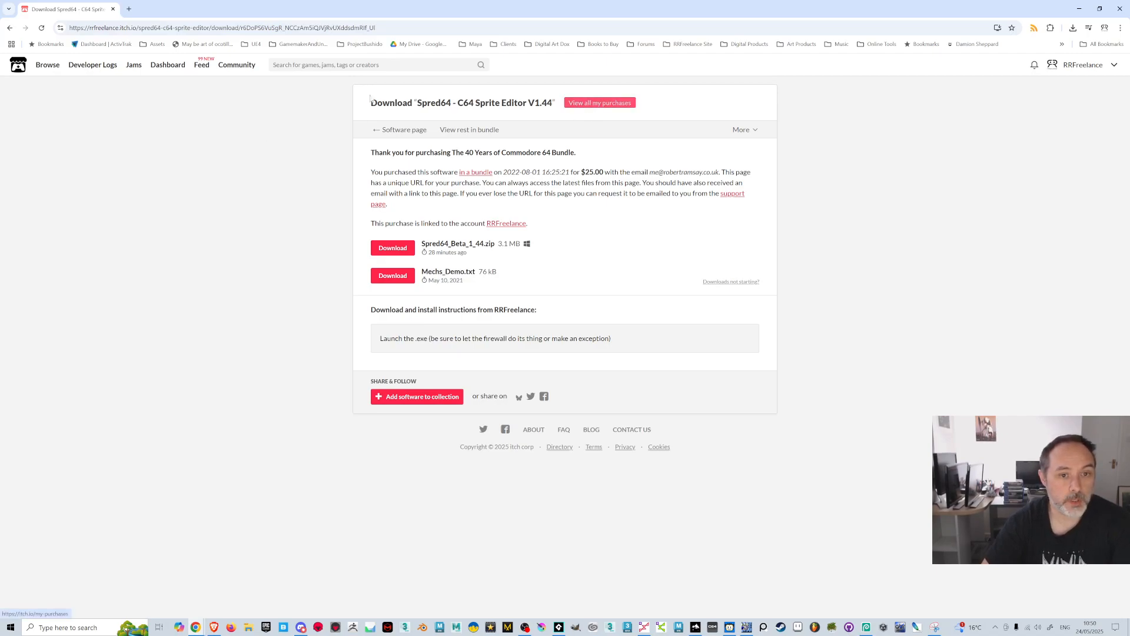
pyautogui.click(9, 28)
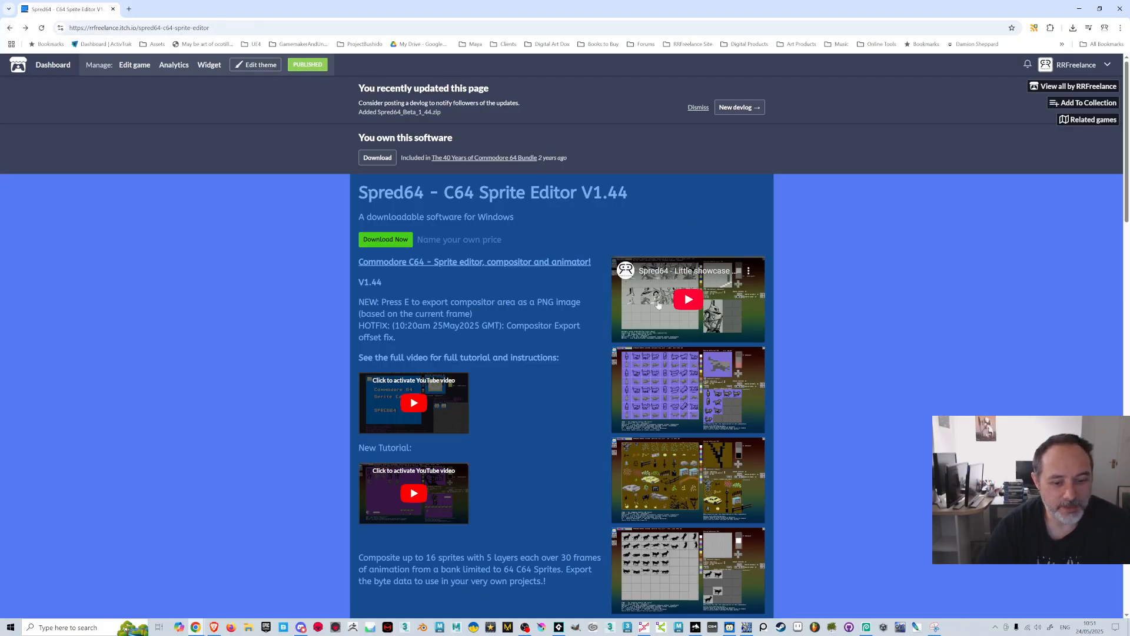
pyautogui.scroll(-2, 653, 289)
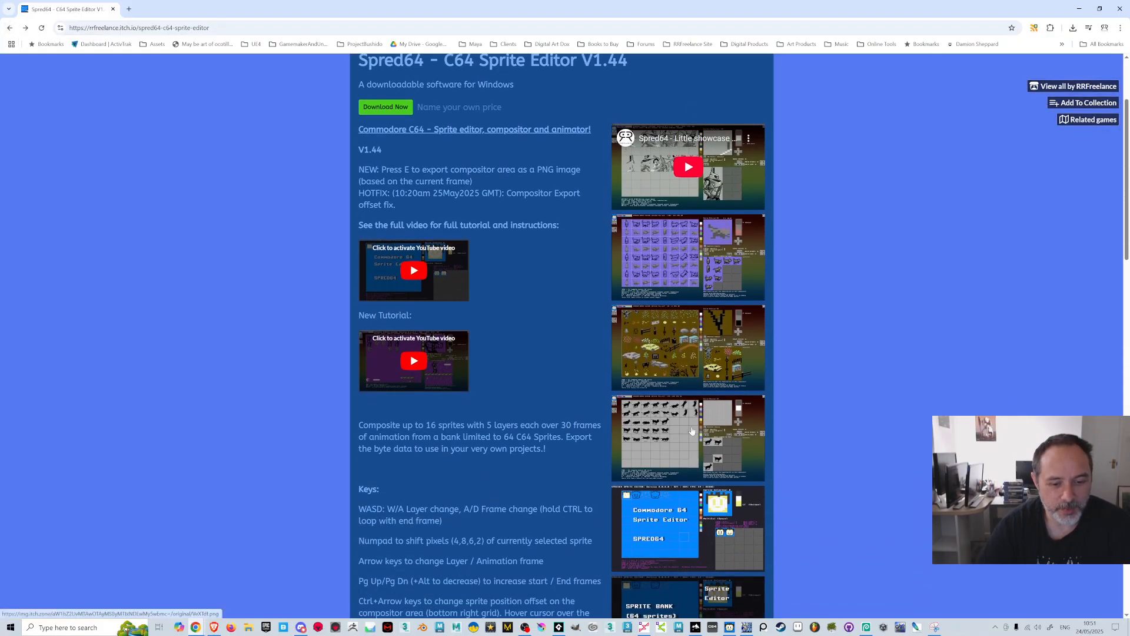
pyautogui.click(668, 377)
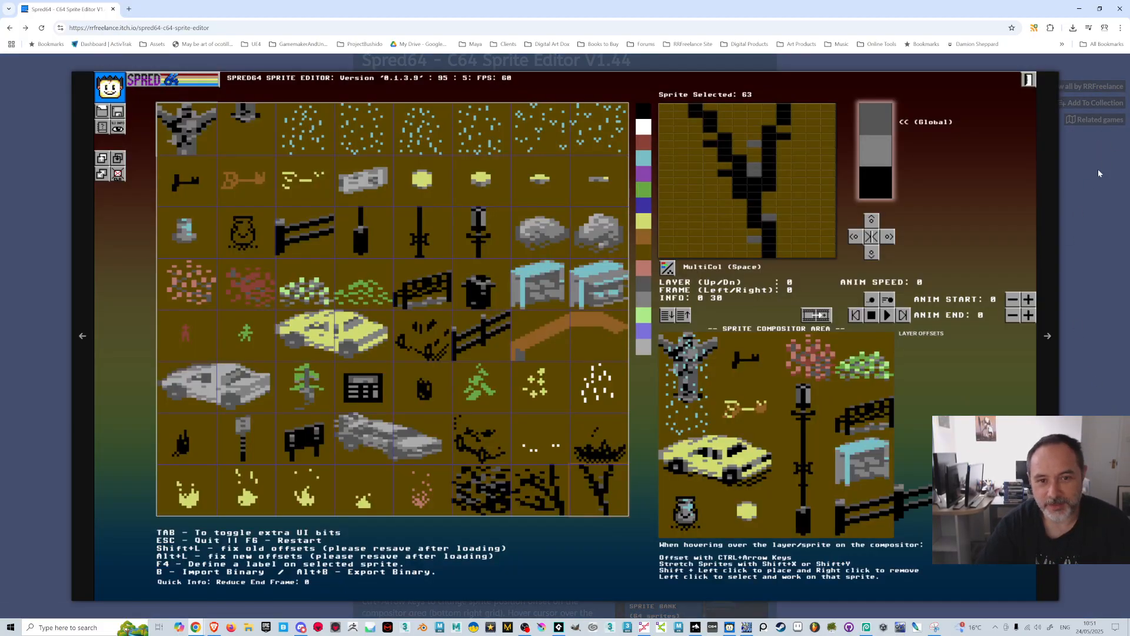
# Close the enlarged screenshot, look over the keyboard controls listed on the Spred64 page and close the page
pyautogui.click(1097, 163)
pyautogui.scroll(-12, 683, 447)
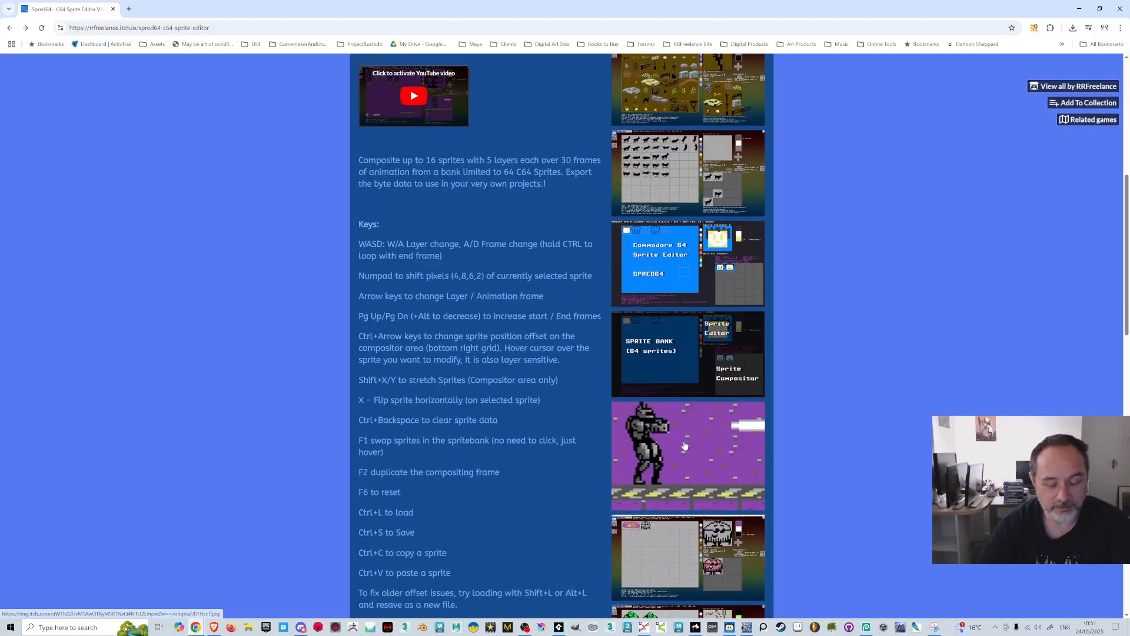
pyautogui.scroll(9, 689, 442)
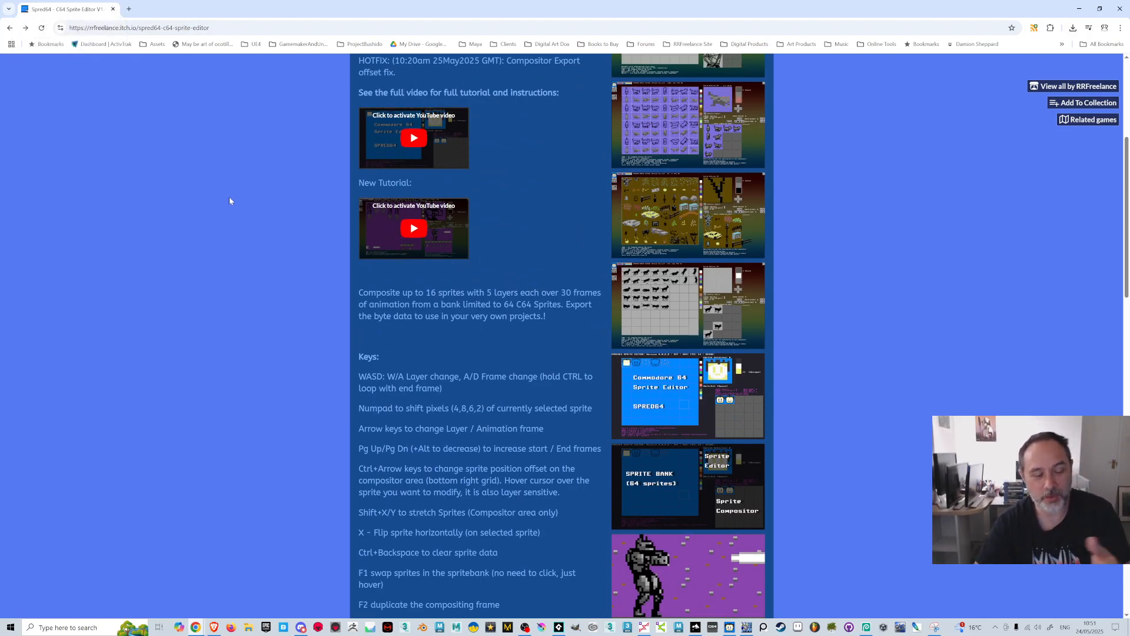
pyautogui.click(112, 8)
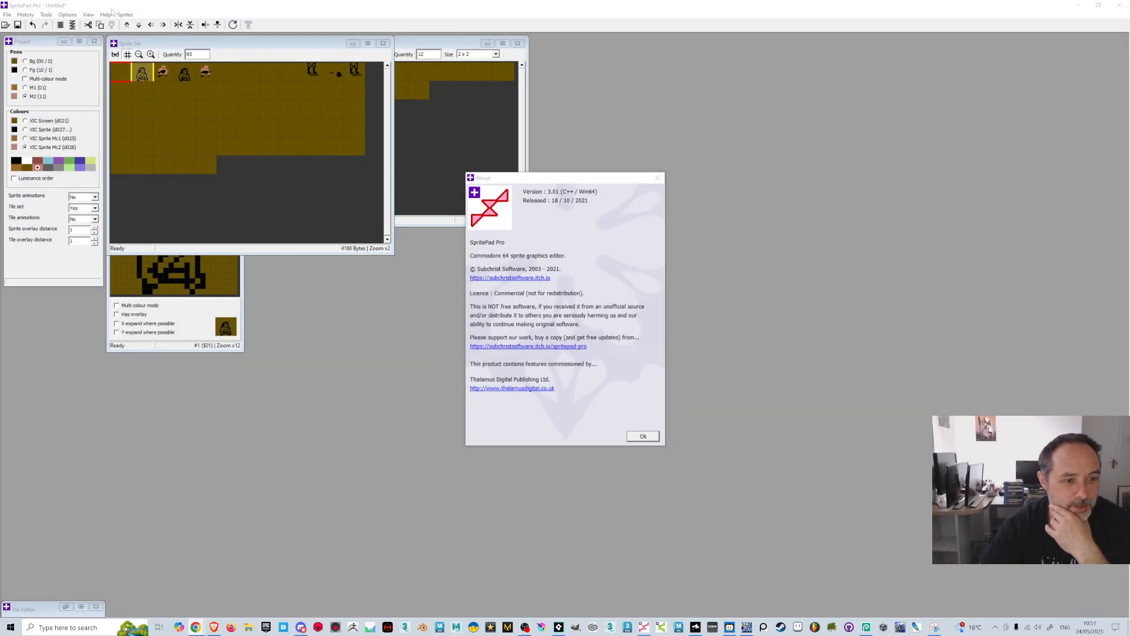
# Dismiss the About window in SpritePad Pro, shrink the Sprite Set window and close the program
pyautogui.click(643, 435)
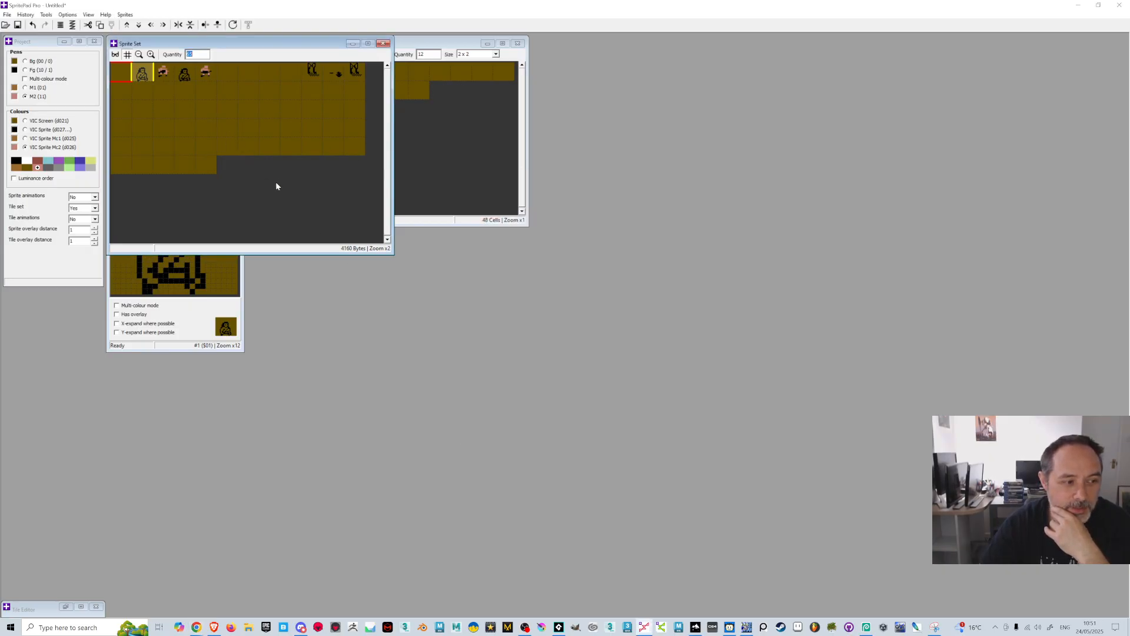
pyautogui.moveTo(395, 256); pyautogui.dragTo(304, 154)
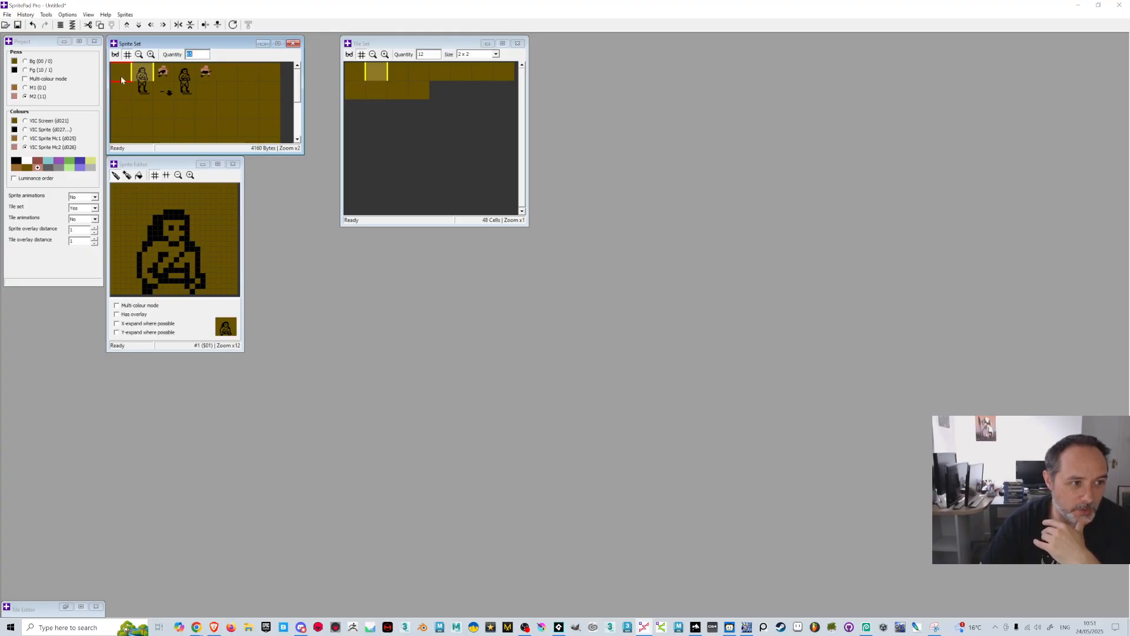
pyautogui.click(1119, 5)
pyautogui.click(577, 346)
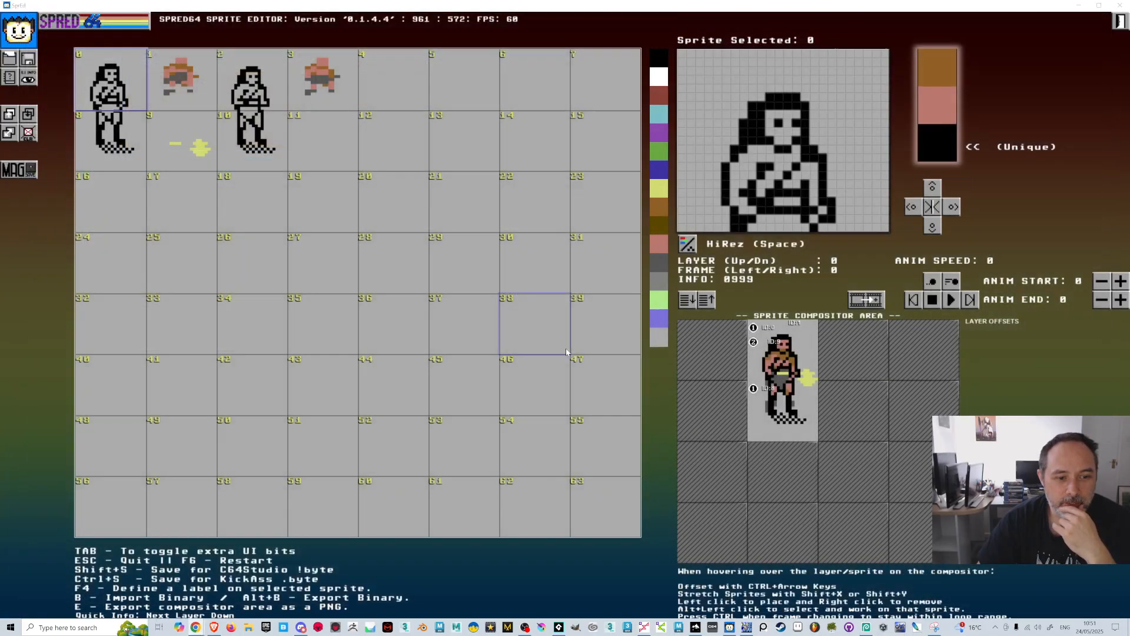
# Switch to Backdrop Designer and try to open its itch.io site from within the program
pyautogui.click(696, 626)
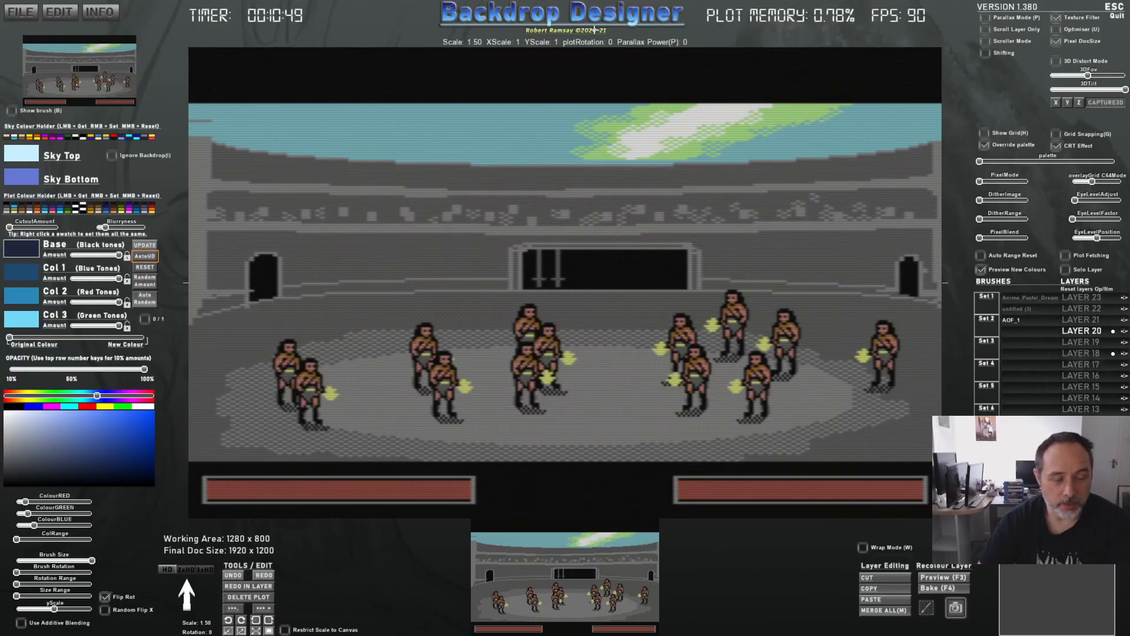
pyautogui.click(95, 16)
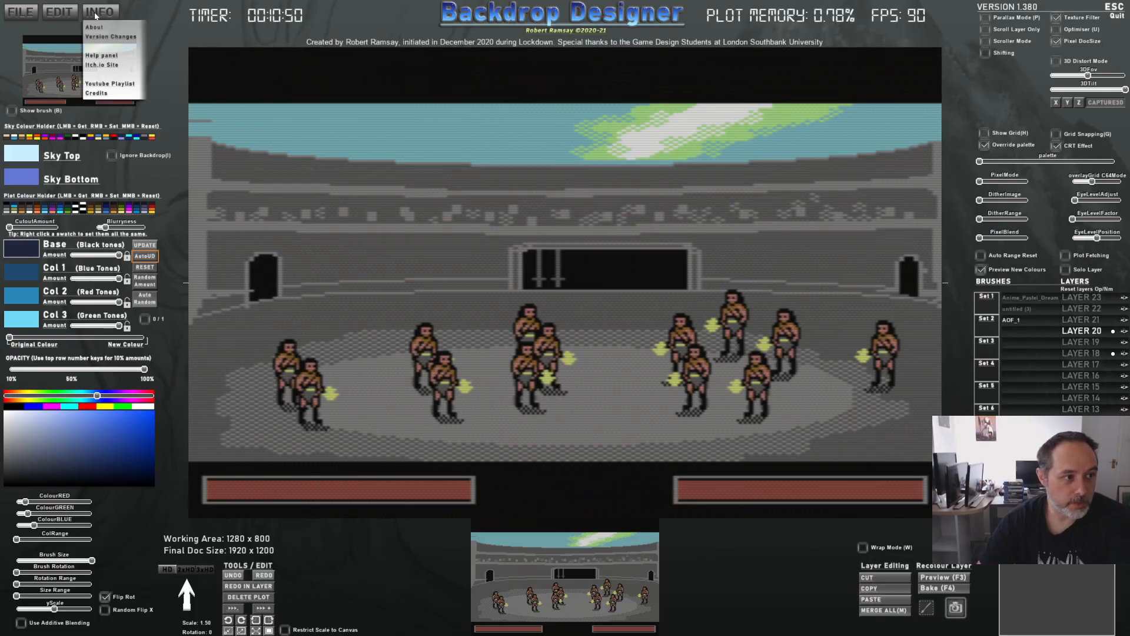
pyautogui.click(98, 67)
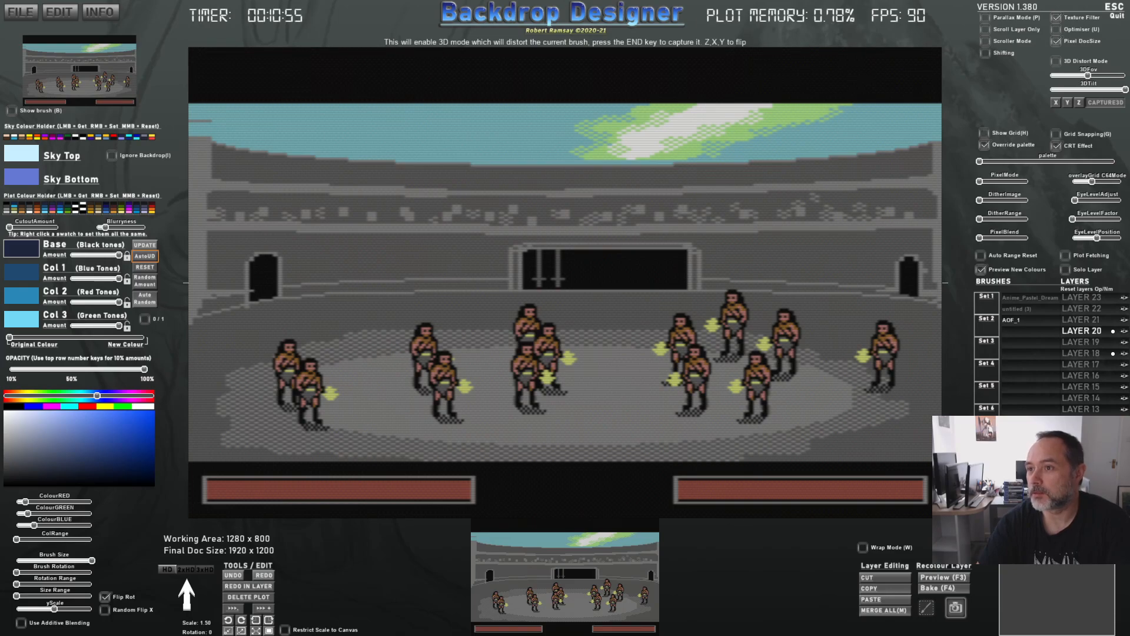
pyautogui.hotkey('alt', 'Tab')
pyautogui.press('Tab')
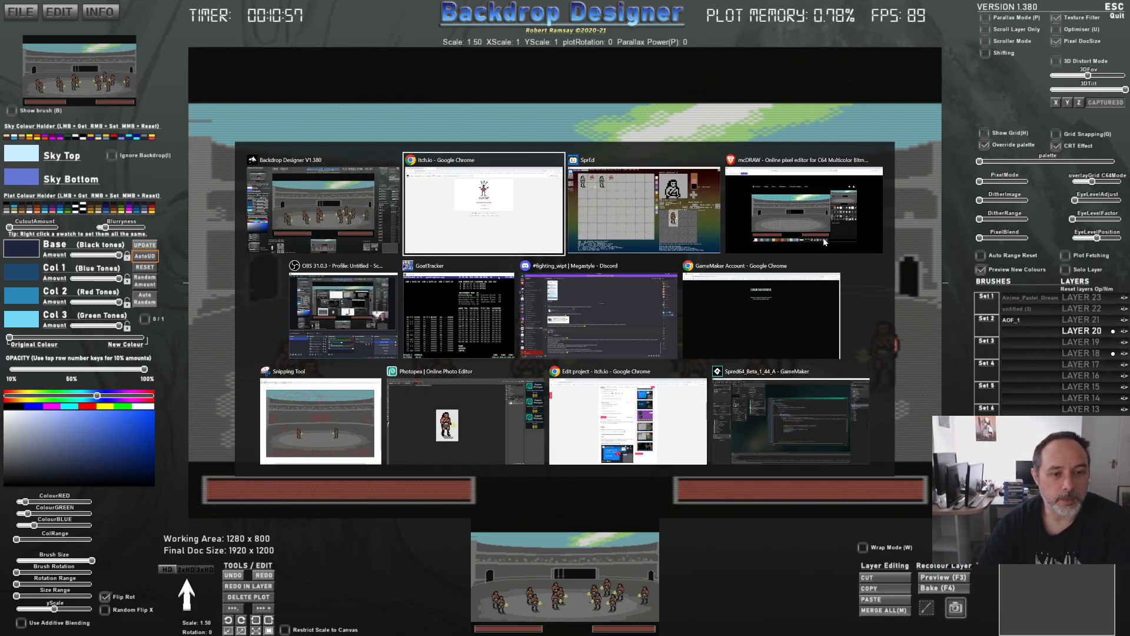
pyautogui.press('Tab')
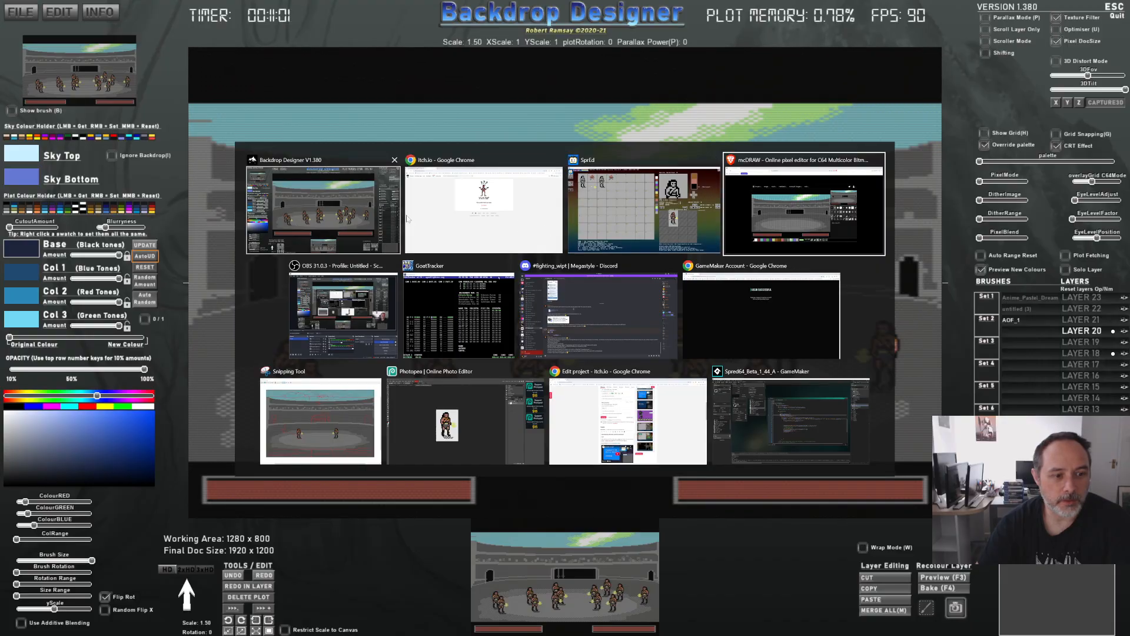
pyautogui.press('Escape')
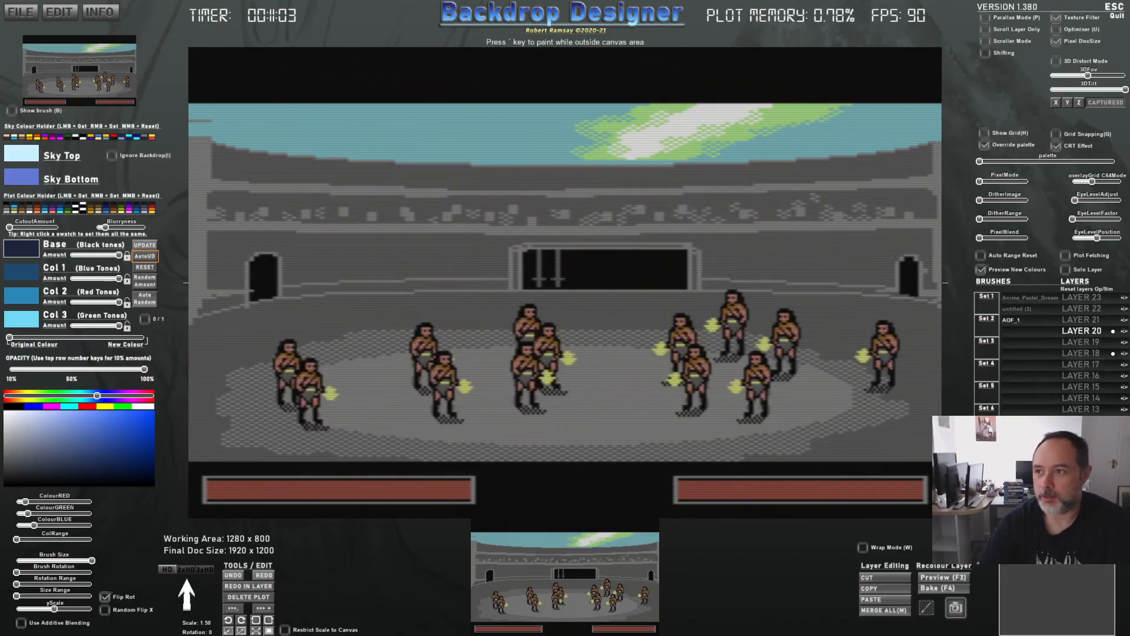
# Search Google for "backdropdesginer itch" in Chrome and open the Backdrop Designer V1.390 page on itch.io
pyautogui.moveTo(713, 132); pyautogui.dragTo(686, 140)
pyautogui.doubleClick(686, 140)
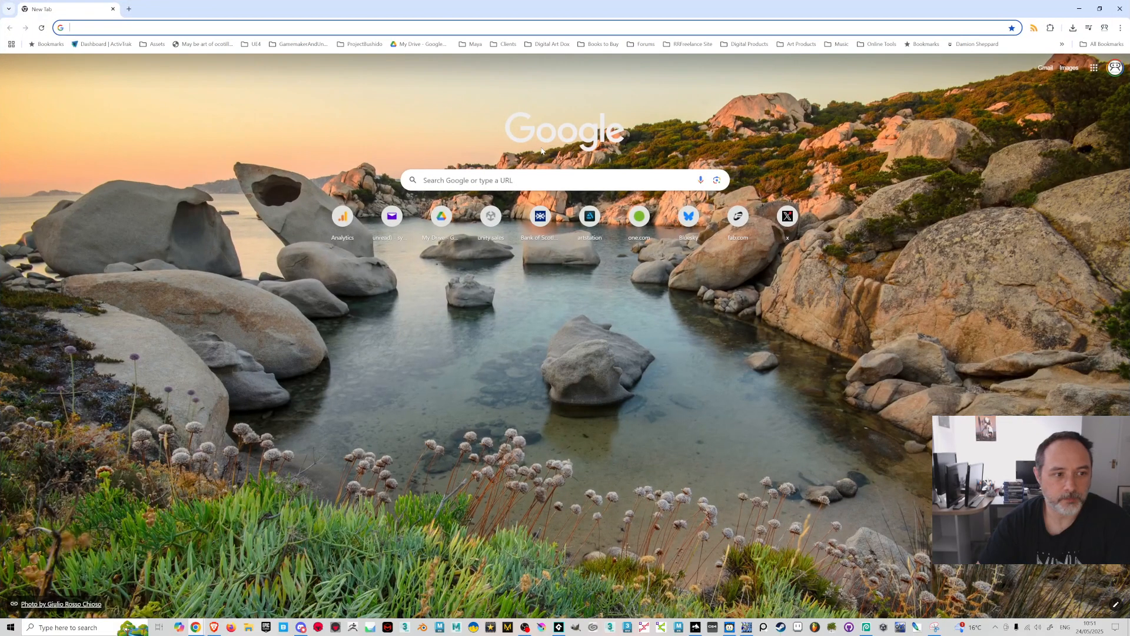
pyautogui.write('backdr')
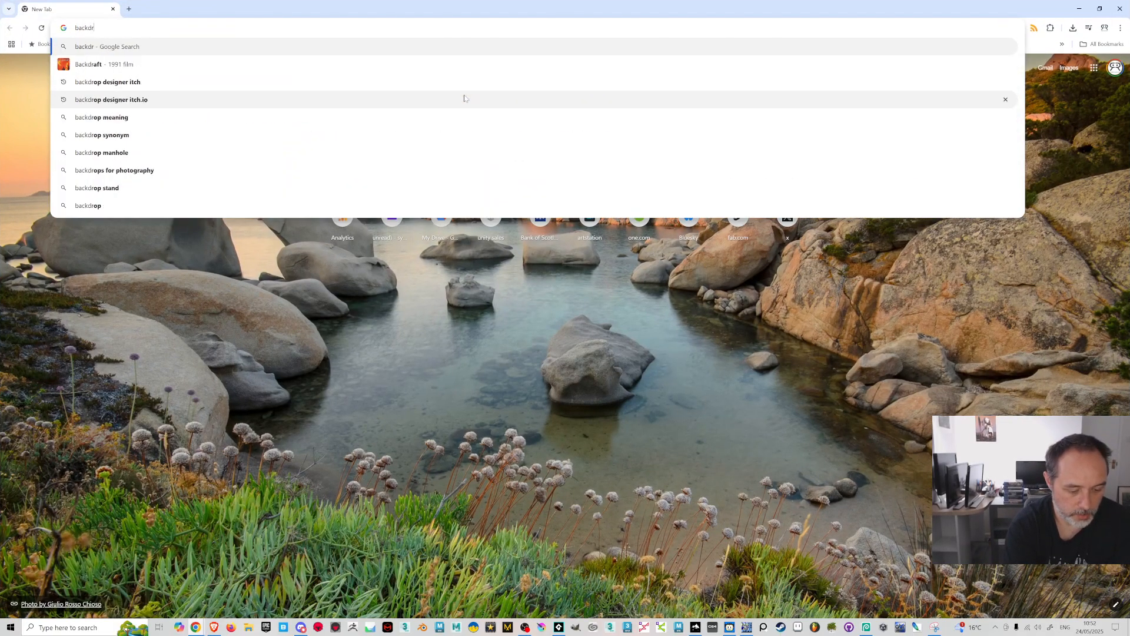
pyautogui.write('opdesginer itch')
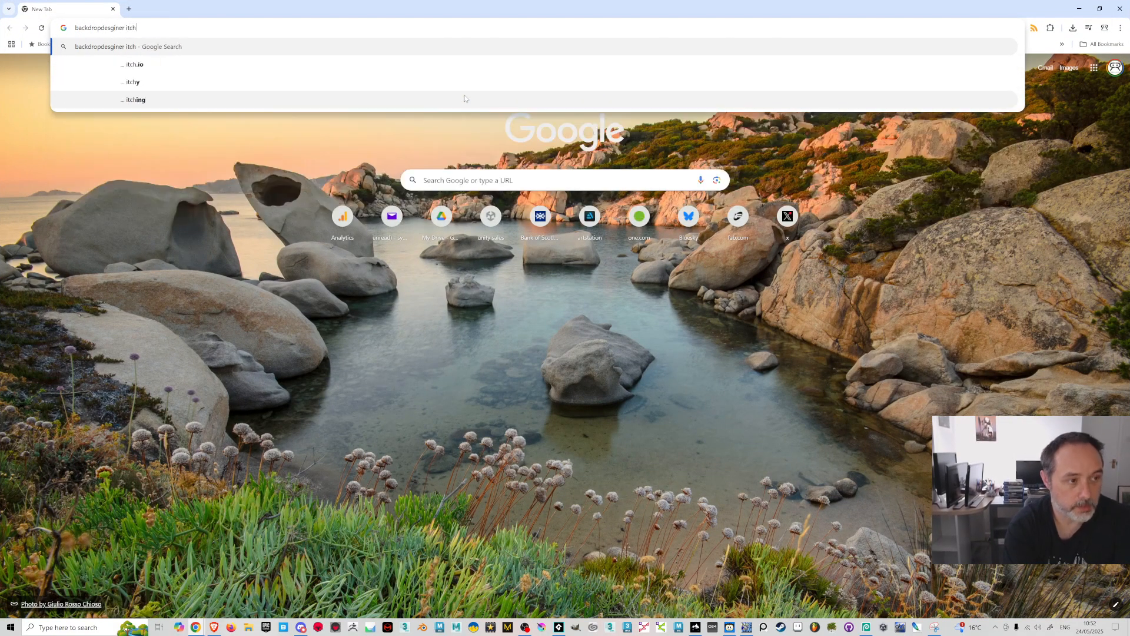
pyautogui.press('Return')
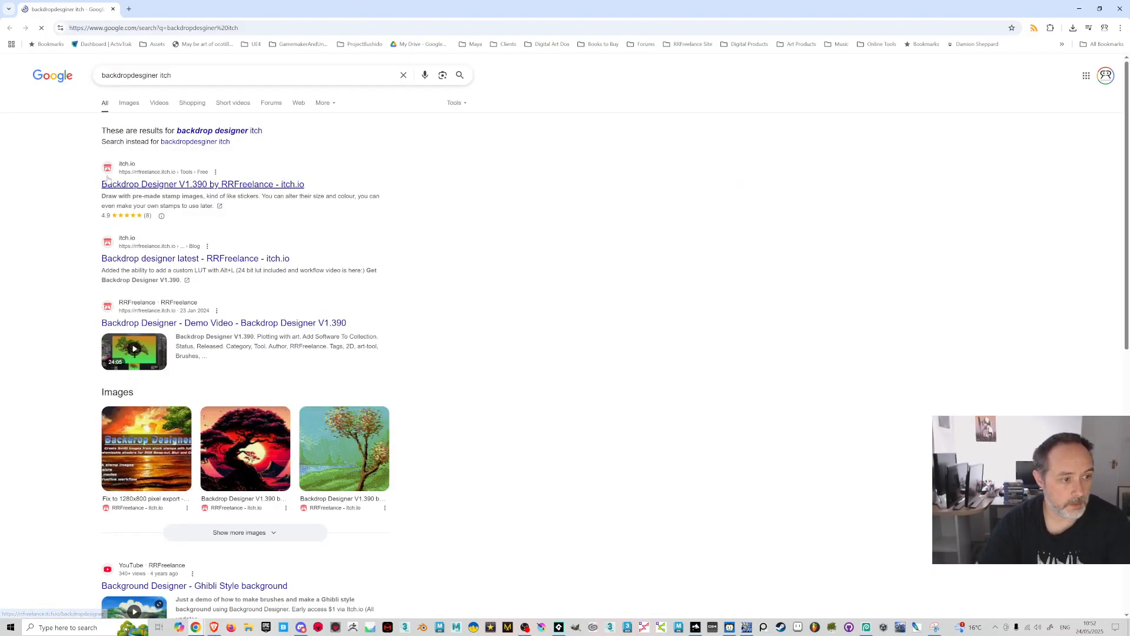
pyautogui.click(120, 184)
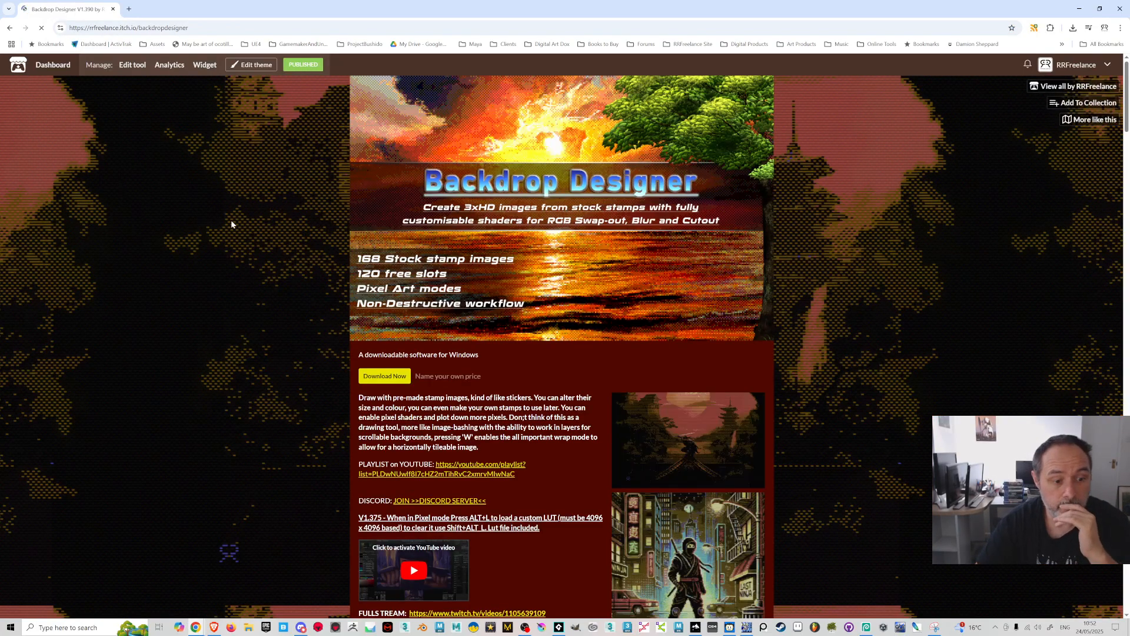
# View the files in the Backdrop Designer V1.390 download dialog, and look over the page's screenshots, download list and development log
pyautogui.click(402, 382)
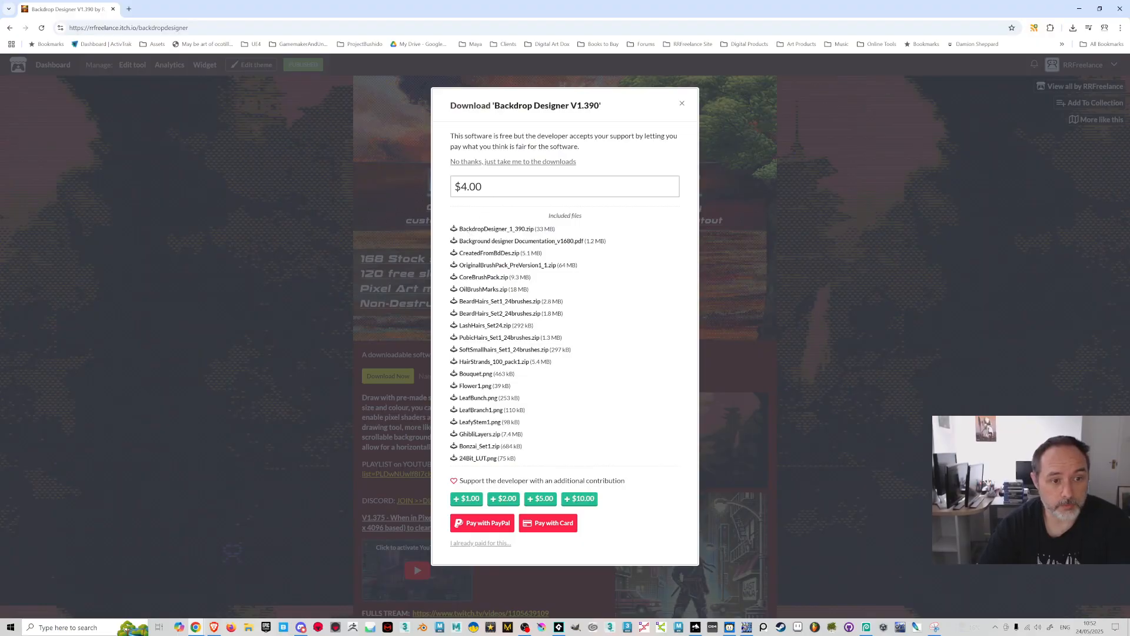
pyautogui.click(682, 105)
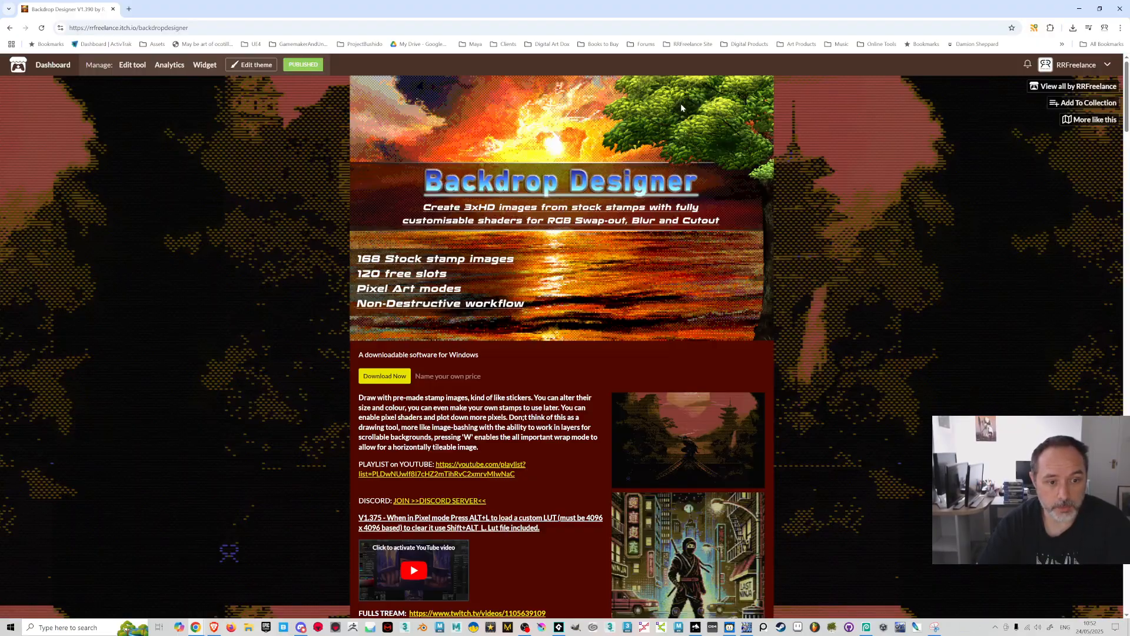
pyautogui.scroll(-8, 495, 366)
pyautogui.scroll(-5, 492, 399)
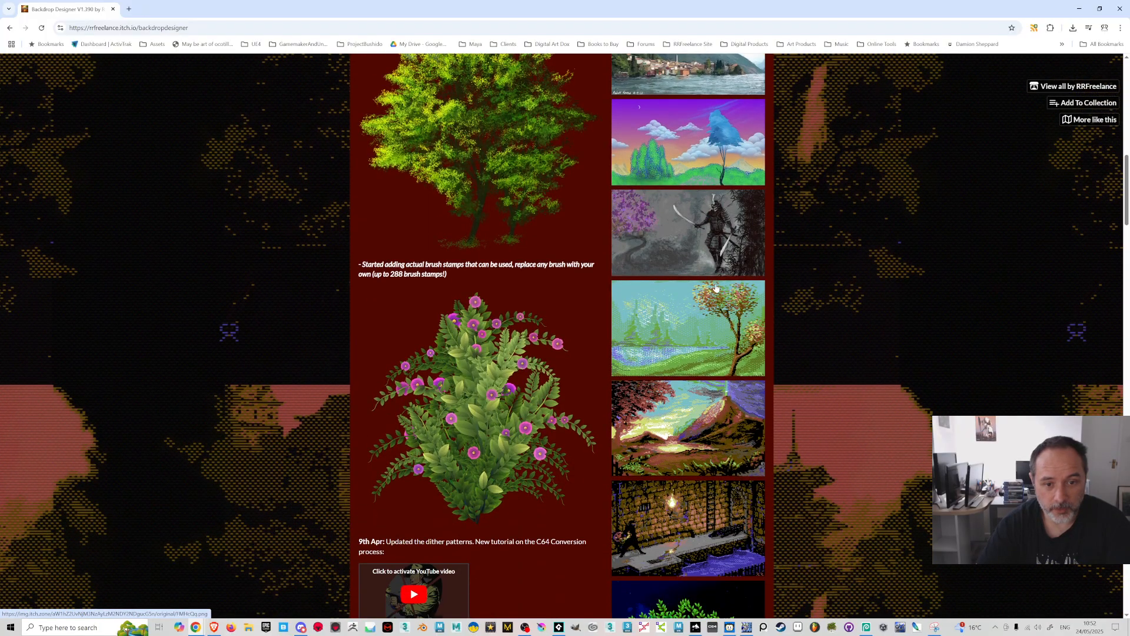
pyautogui.scroll(-5, 713, 347)
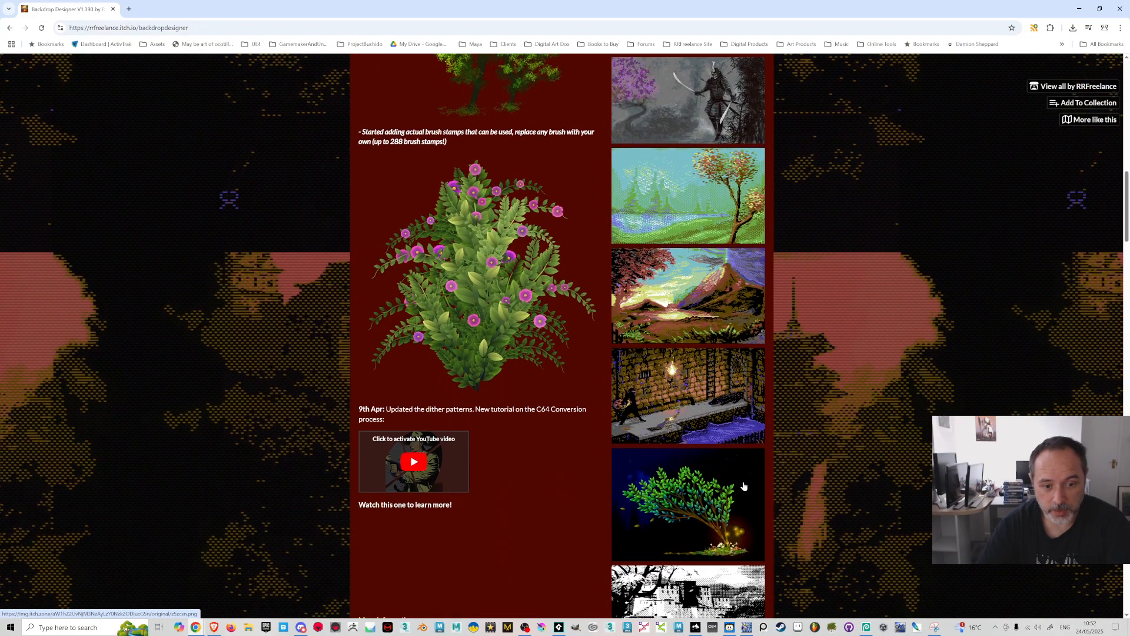
pyautogui.scroll(-4, 793, 400)
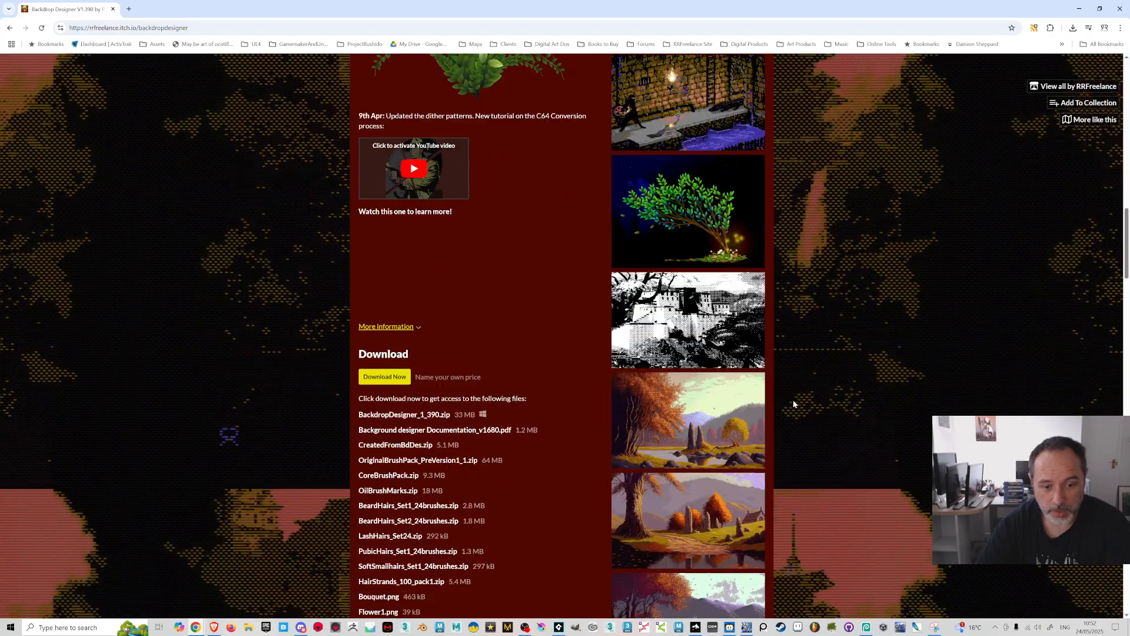
pyautogui.scroll(-4, 777, 461)
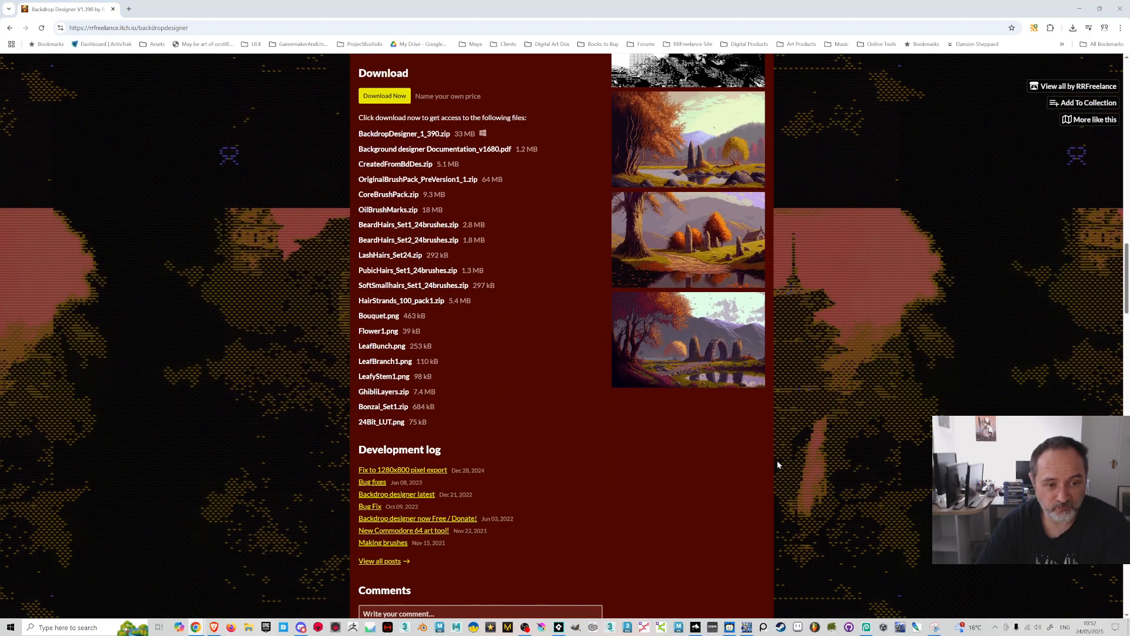
# Switch to Backdrop Designer and preview the arena mock-up recoloured in blue and in greyscale, ending with the original colours shown
pyautogui.hotkey('alt', 'Tab')
pyautogui.hotkey('alt', 'Tab')
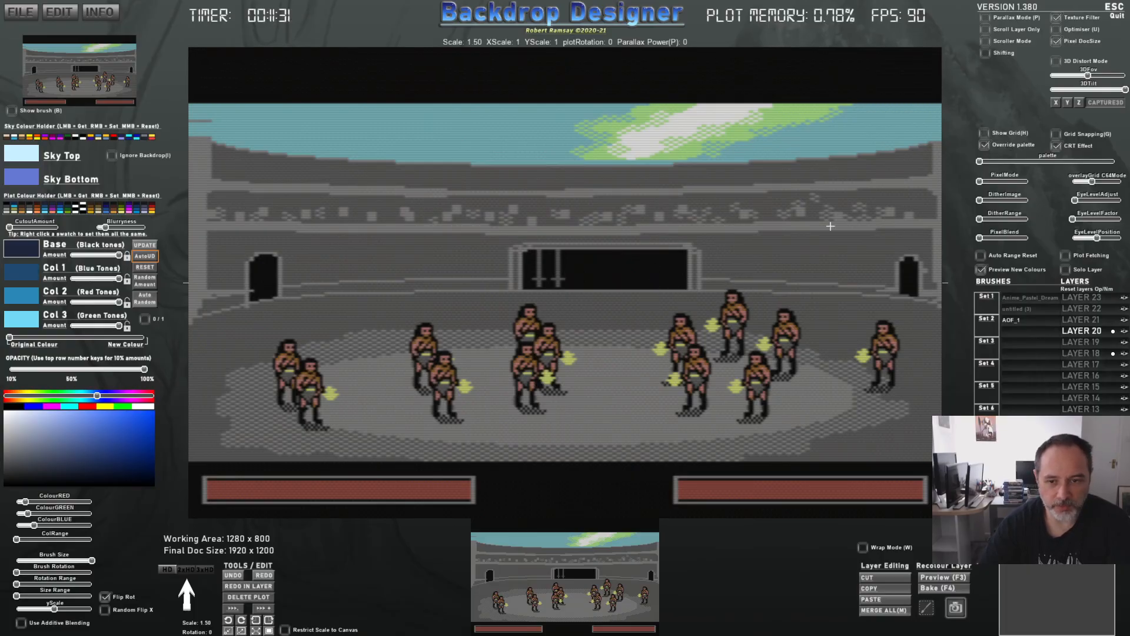
pyautogui.moveTo(979, 180)
pyautogui.mouseDown()
pyautogui.moveTo(1010, 187)
pyautogui.moveTo(968, 177)
pyautogui.mouseUp()
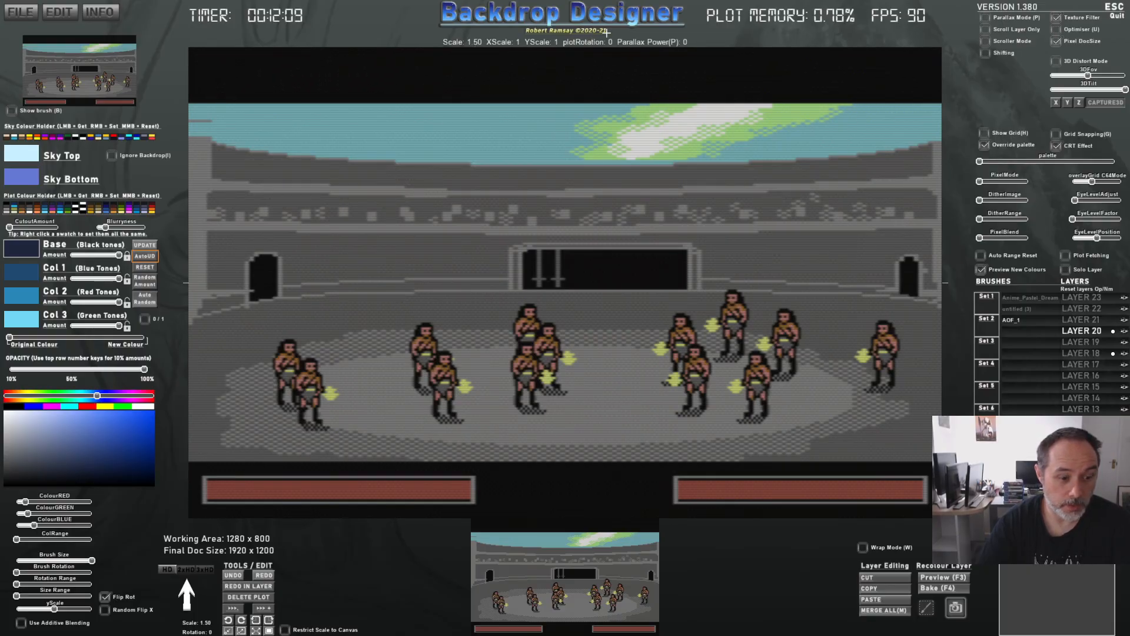
pyautogui.moveTo(26, 339); pyautogui.dragTo(151, 349)
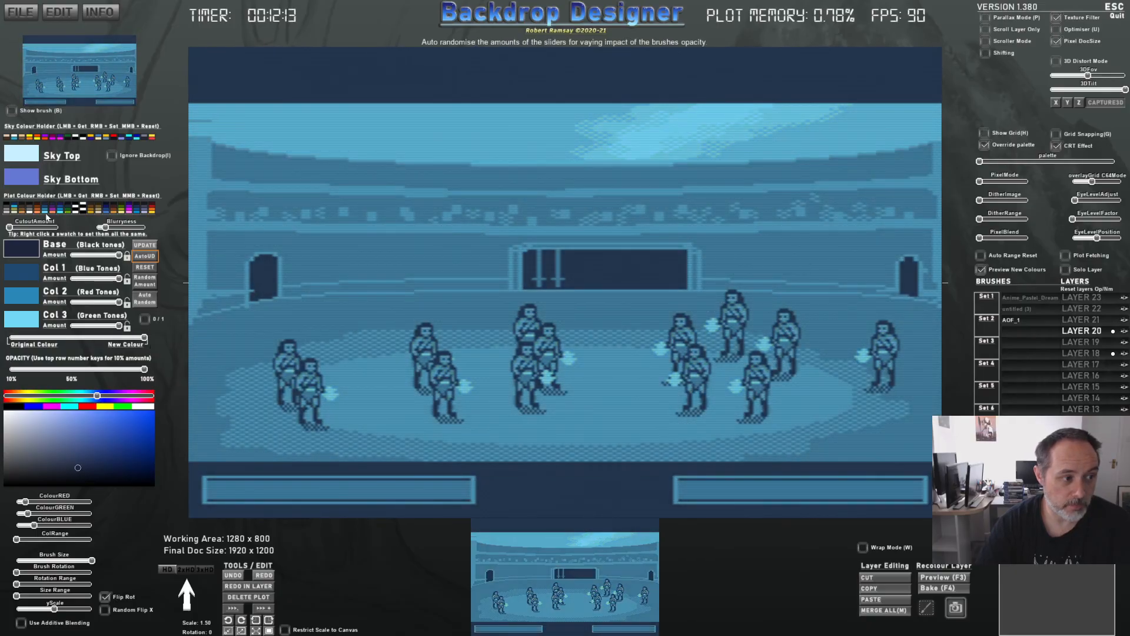
pyautogui.click(33, 211)
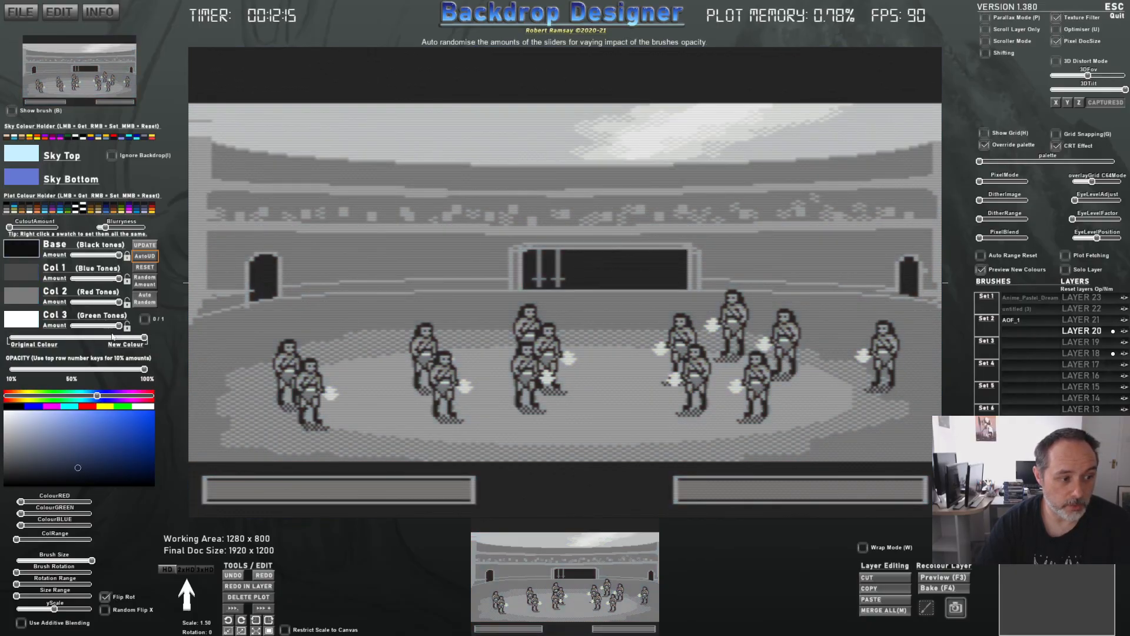
pyautogui.moveTo(120, 338); pyautogui.dragTo(0, 339)
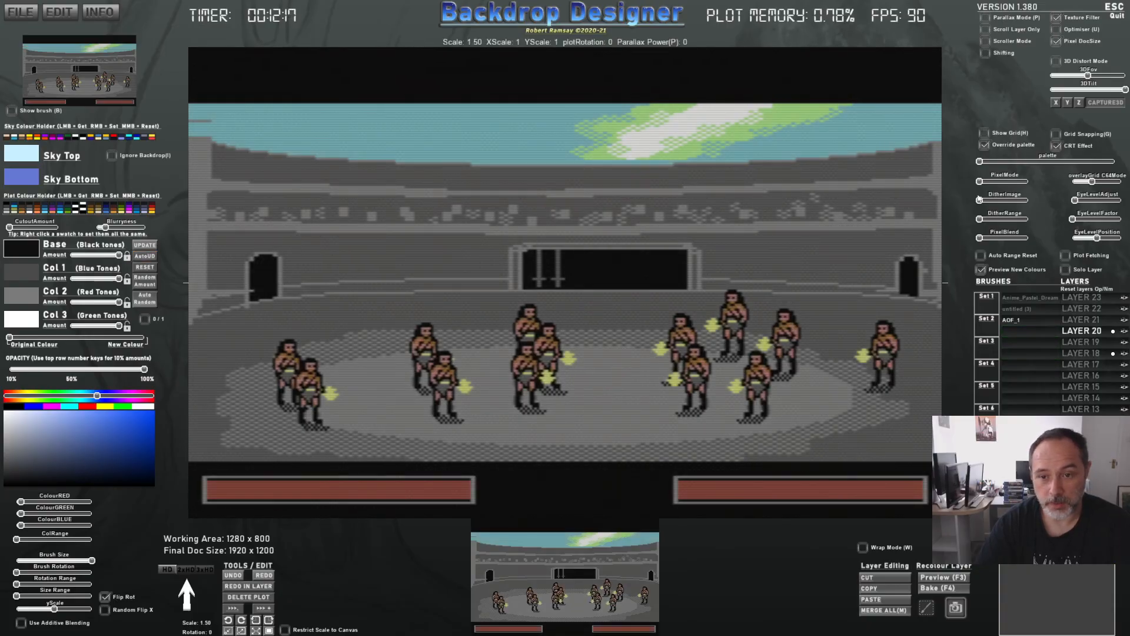
# Preview the arena mock-up in 320x200px pixel mode with the ZXSPECCY palette and CRT effect off, ending with pixel mode off and the palette setting lowered
pyautogui.moveTo(988, 180); pyautogui.dragTo(1034, 170)
pyautogui.click(1013, 181)
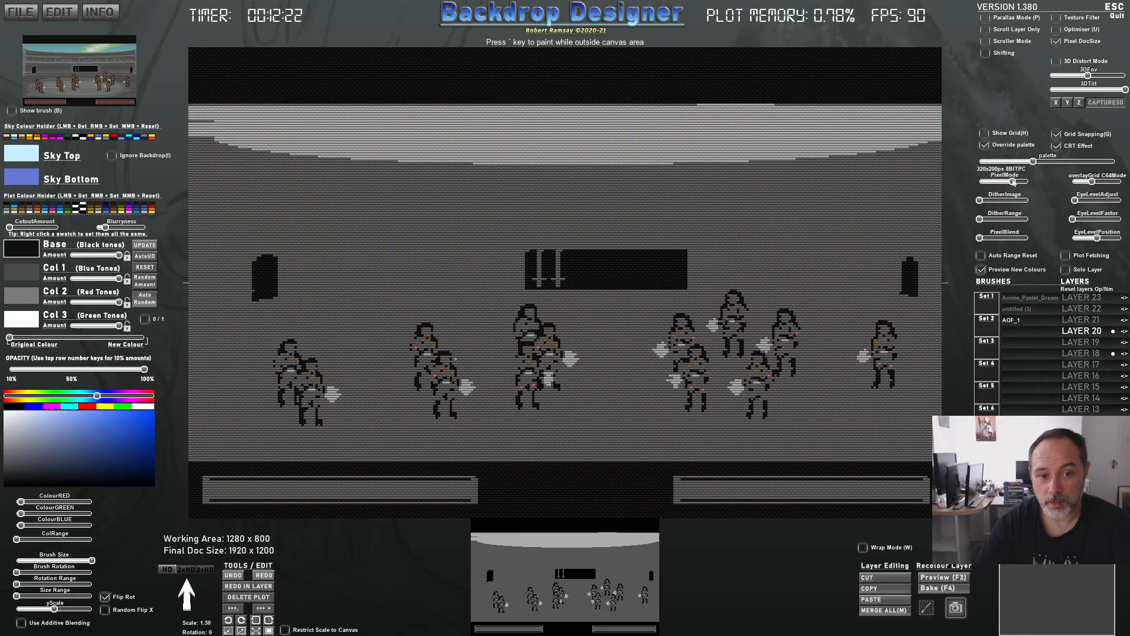
pyautogui.click(1054, 162)
pyautogui.moveTo(995, 219); pyautogui.dragTo(1012, 239)
pyautogui.click(1029, 238)
pyautogui.moveTo(1053, 163)
pyautogui.mouseDown()
pyautogui.moveTo(1046, 157)
pyautogui.moveTo(1066, 163)
pyautogui.mouseUp()
pyautogui.click(1056, 154)
pyautogui.moveTo(1012, 238); pyautogui.dragTo(981, 226)
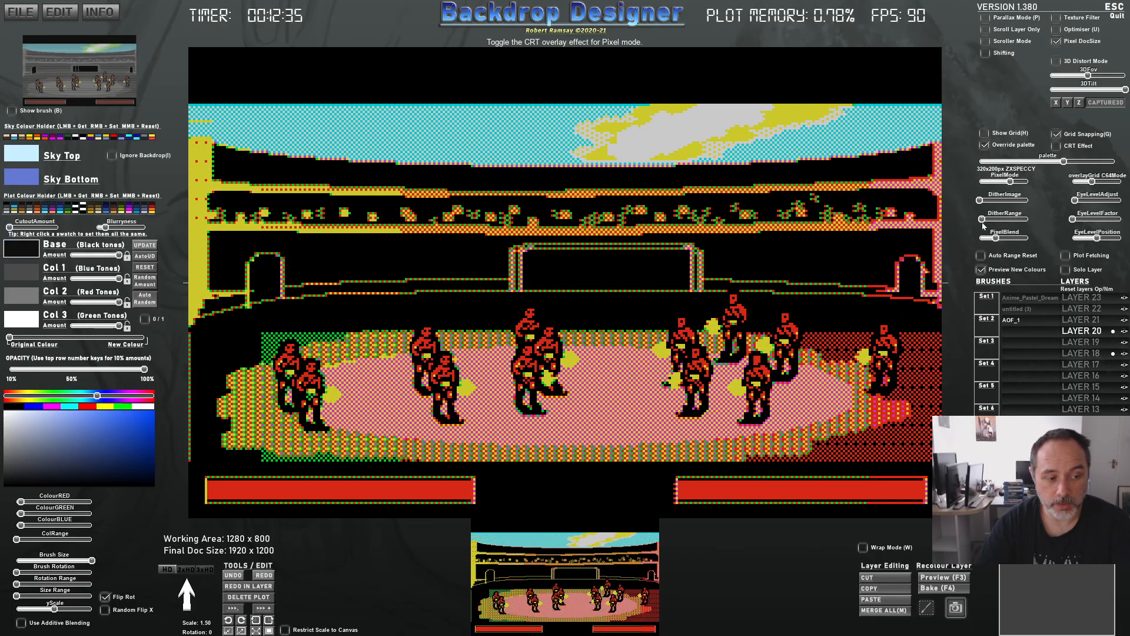
pyautogui.moveTo(1012, 182); pyautogui.dragTo(979, 182)
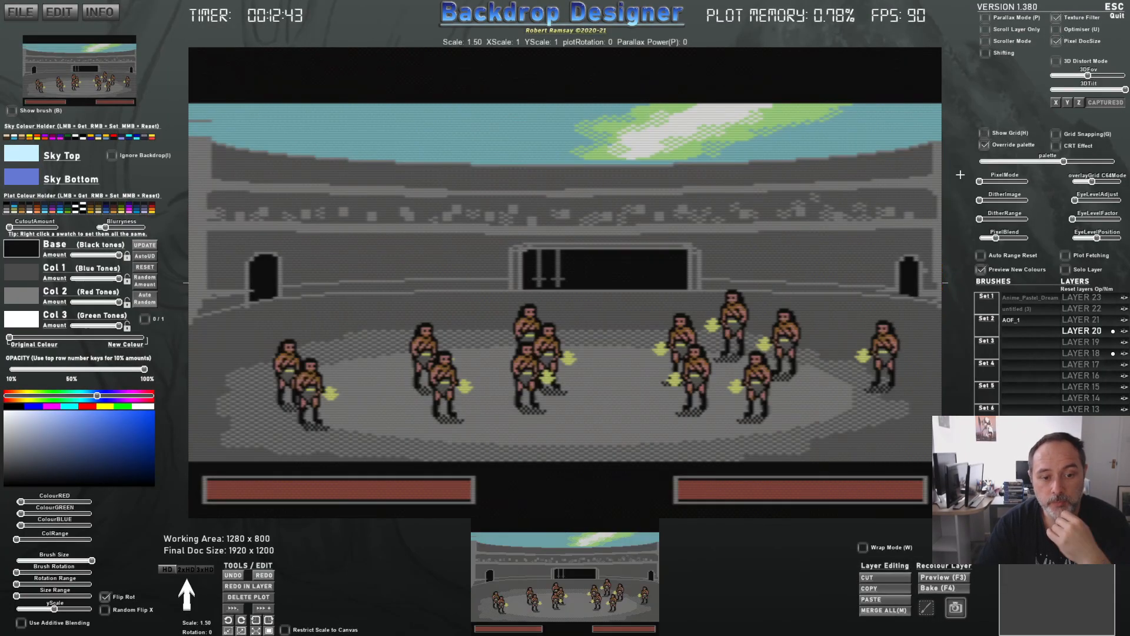
pyautogui.rightClick(734, 181)
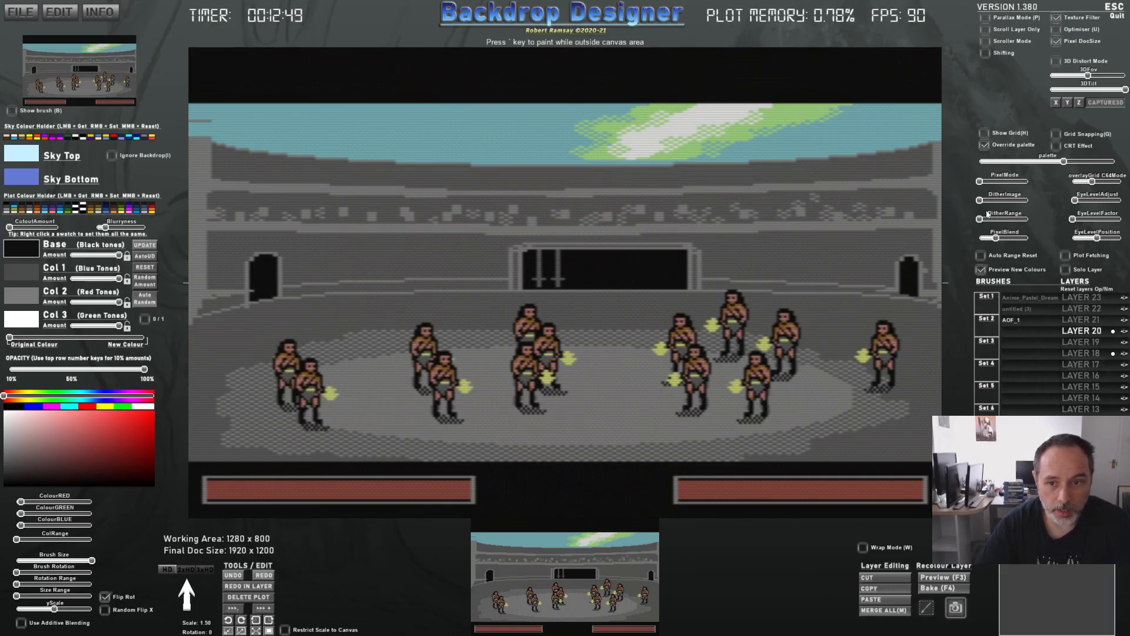
pyautogui.moveTo(1048, 160); pyautogui.dragTo(1024, 160)
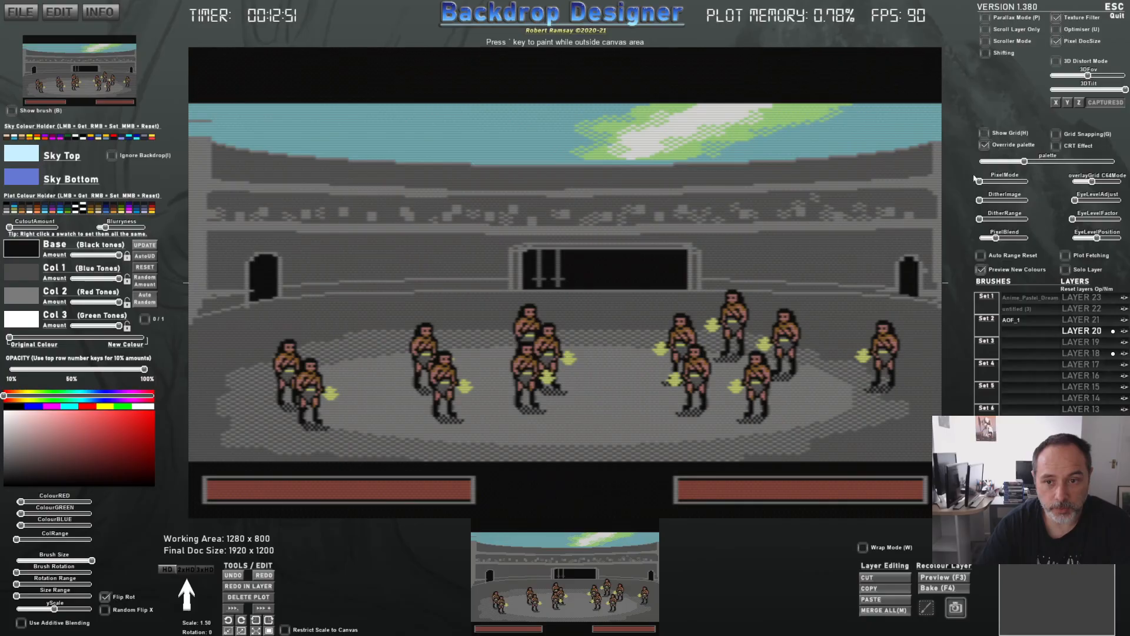
# Switch to mcDRAW in the Brave browser to show the arena background
pyautogui.hotkey('alt', 'Tab')
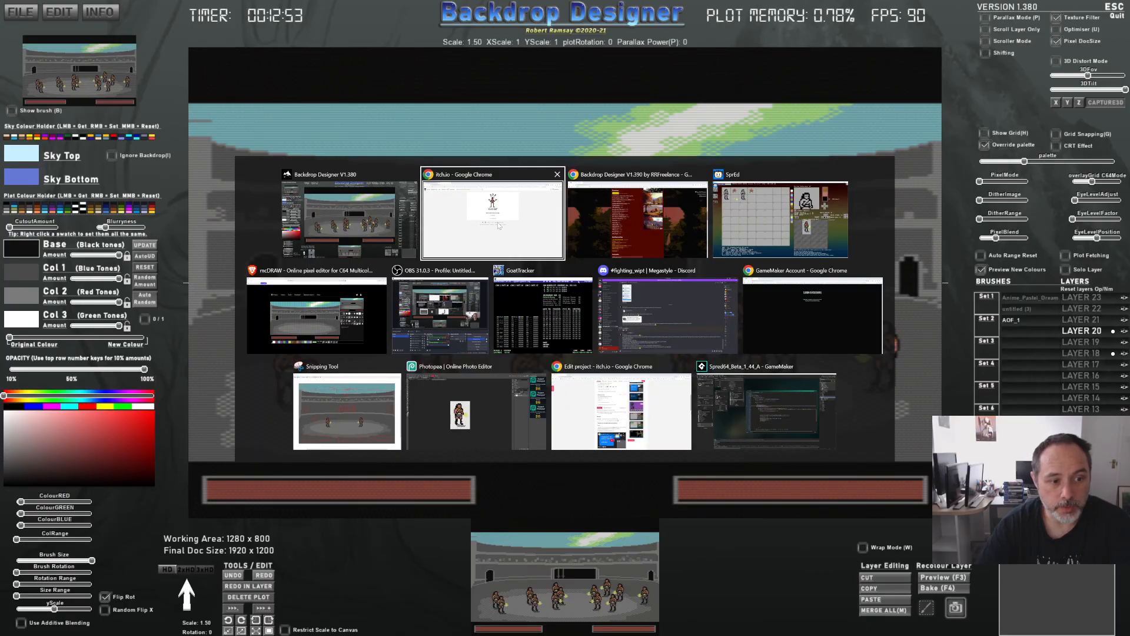
pyautogui.hotkey('alt', 'Tab')
pyautogui.hotkey('alt', 'Tab')
pyautogui.hotkey('alt', 'Tab')
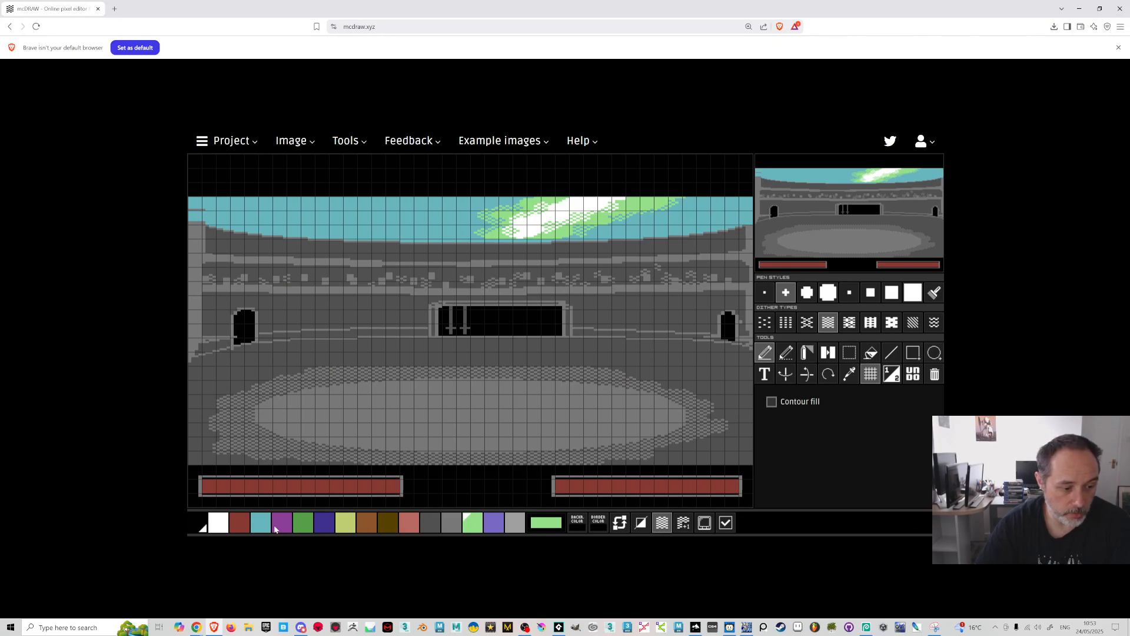
# Place small test marks in red, light green, light red and blue on the grey ground below the arena's small doorway, using the line tool
pyautogui.click(240, 522)
pyautogui.click(891, 352)
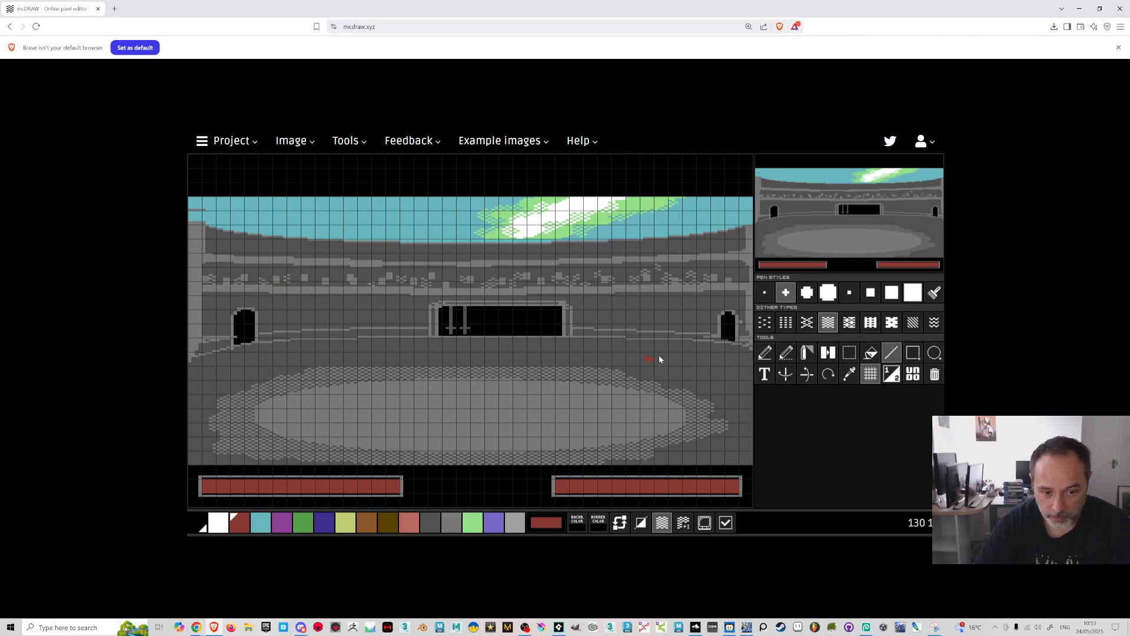
pyautogui.click(473, 523)
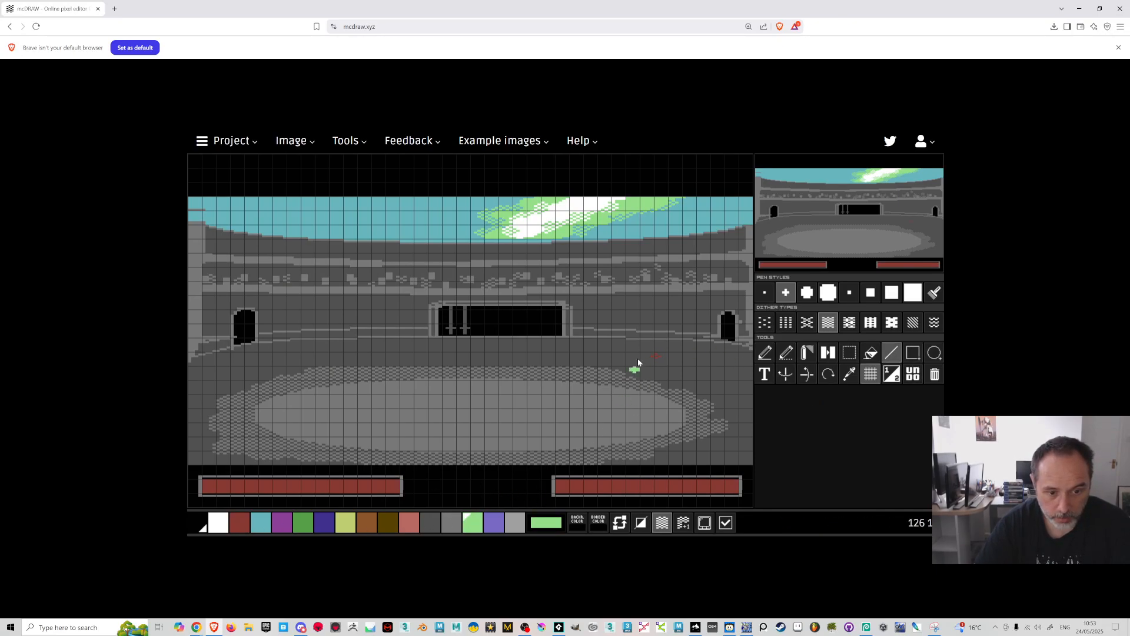
pyautogui.click(666, 355)
pyautogui.click(410, 523)
pyautogui.click(656, 361)
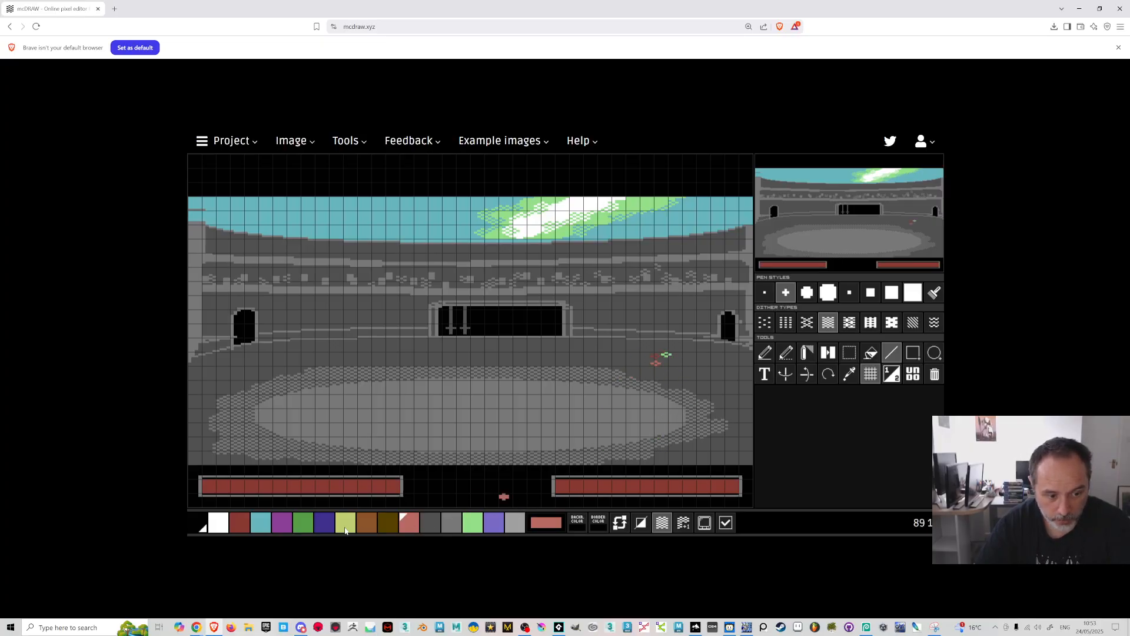
pyautogui.click(324, 522)
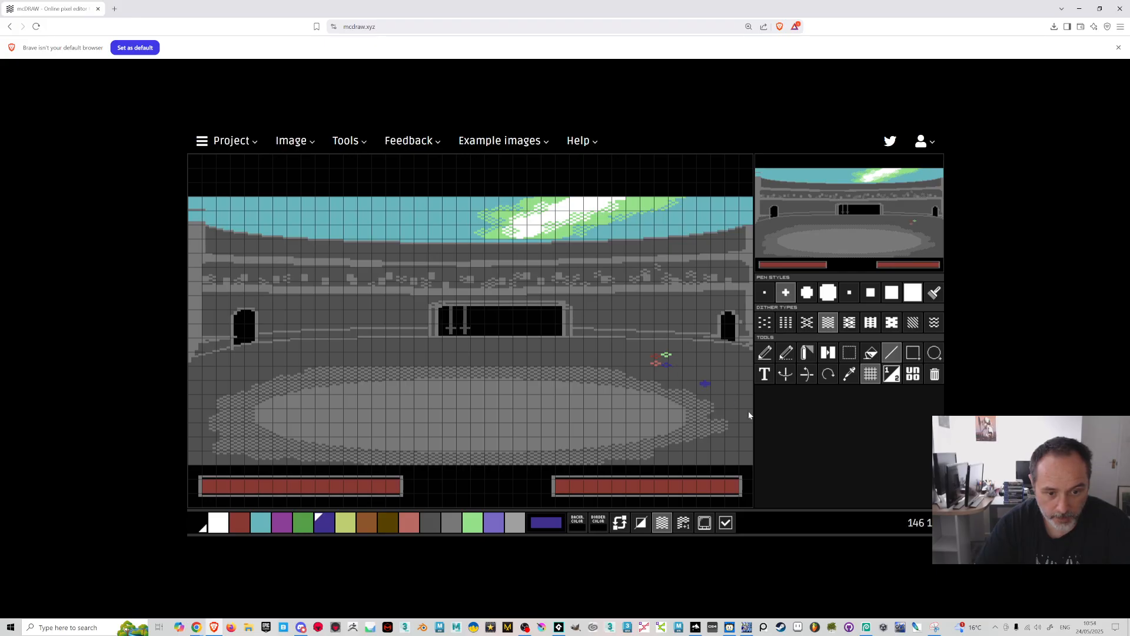
pyautogui.click(665, 360)
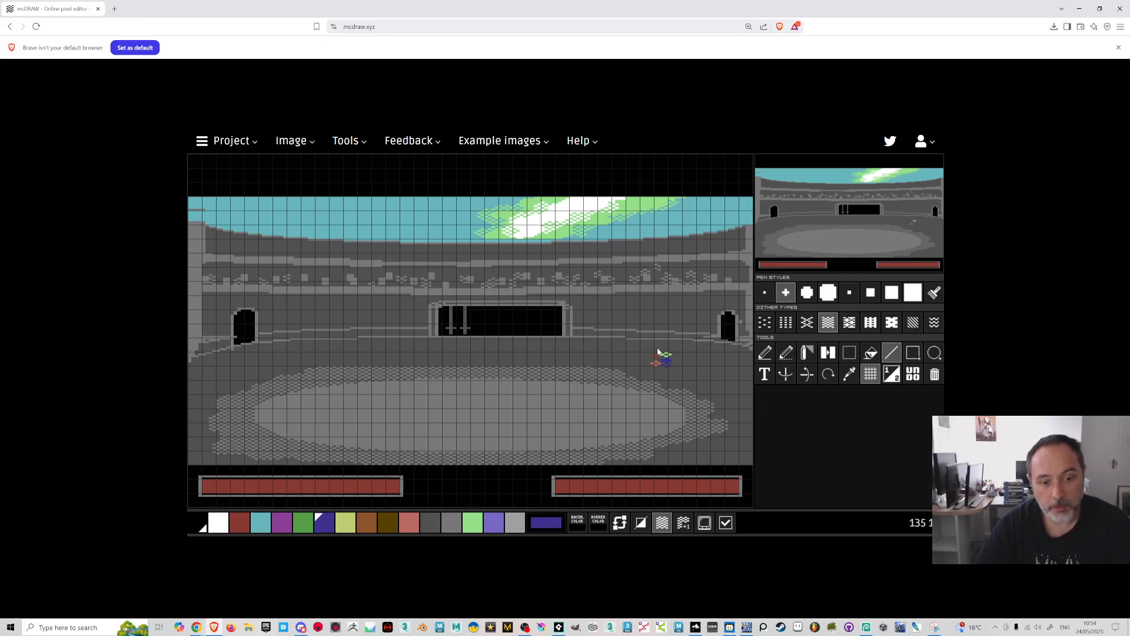
# Export the marked arena image as the PNG file untitled (4) in the Downloads folder
pyautogui.click(290, 140)
pyautogui.click(306, 197)
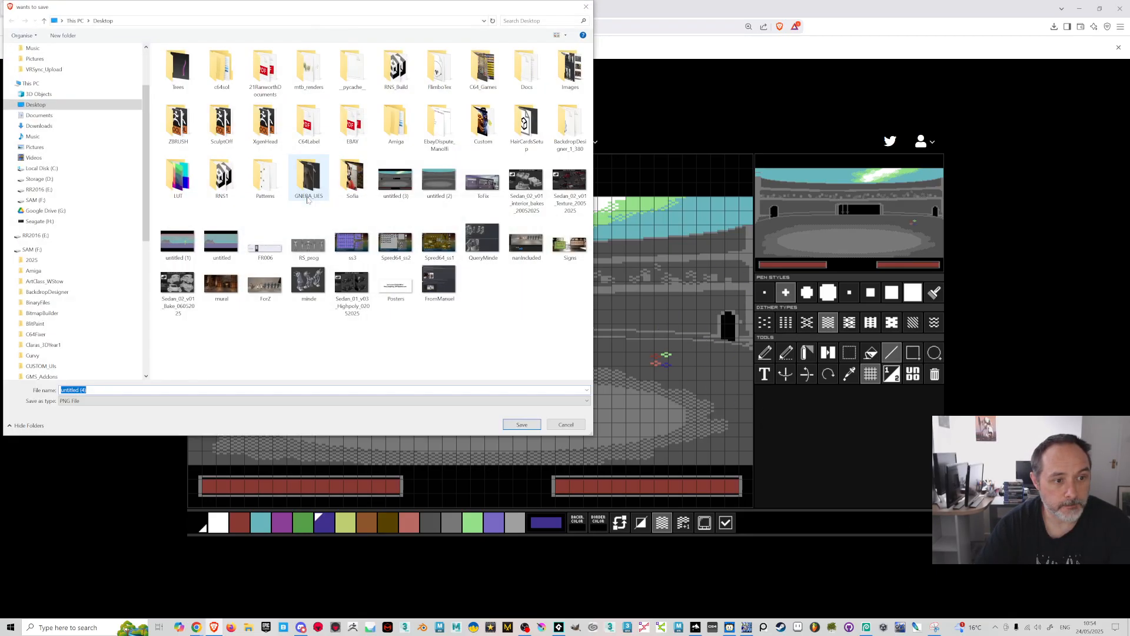
pyautogui.click(69, 124)
pyautogui.click(520, 424)
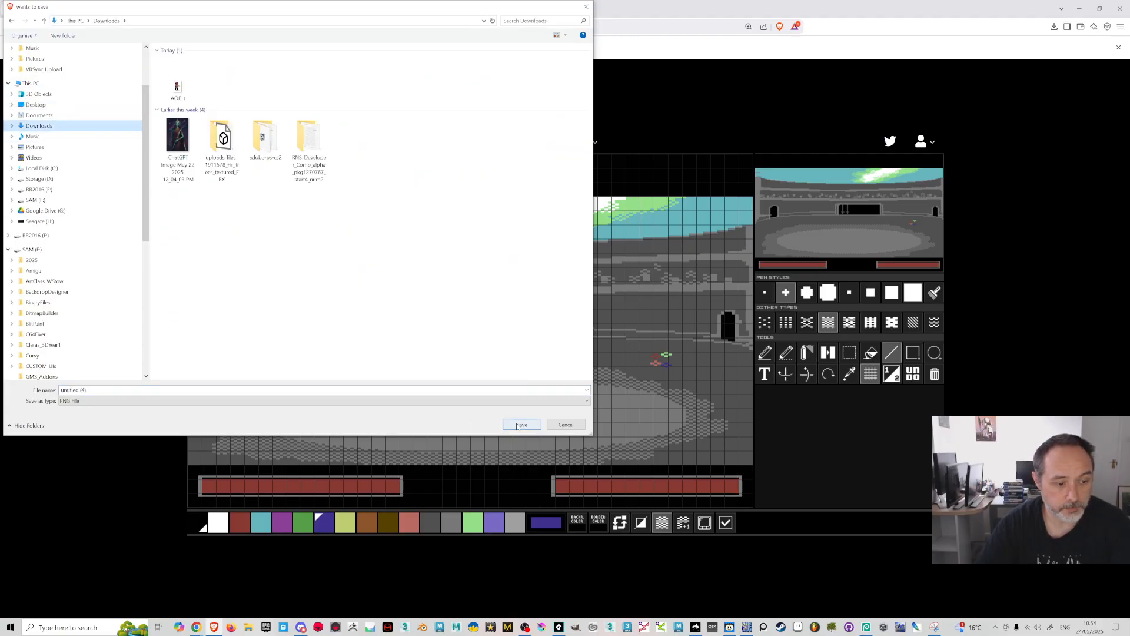
# Import untitled (4) from the Downloads folder onto the current page with the default import settings
pyautogui.click(300, 144)
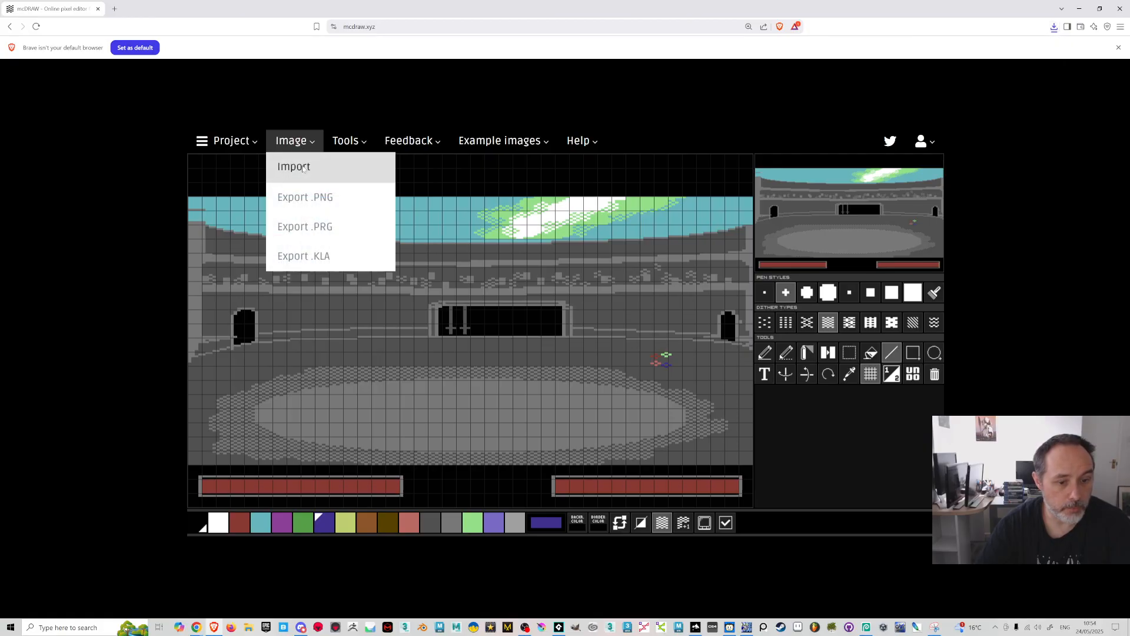
pyautogui.click(293, 167)
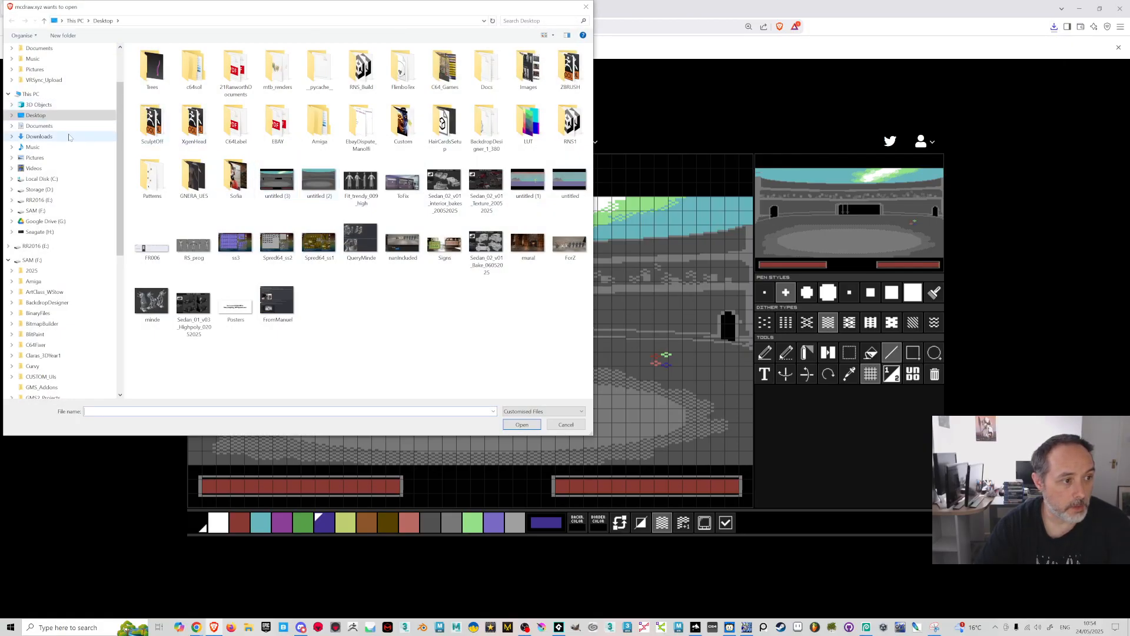
pyautogui.click(39, 136)
pyautogui.doubleClick(152, 79)
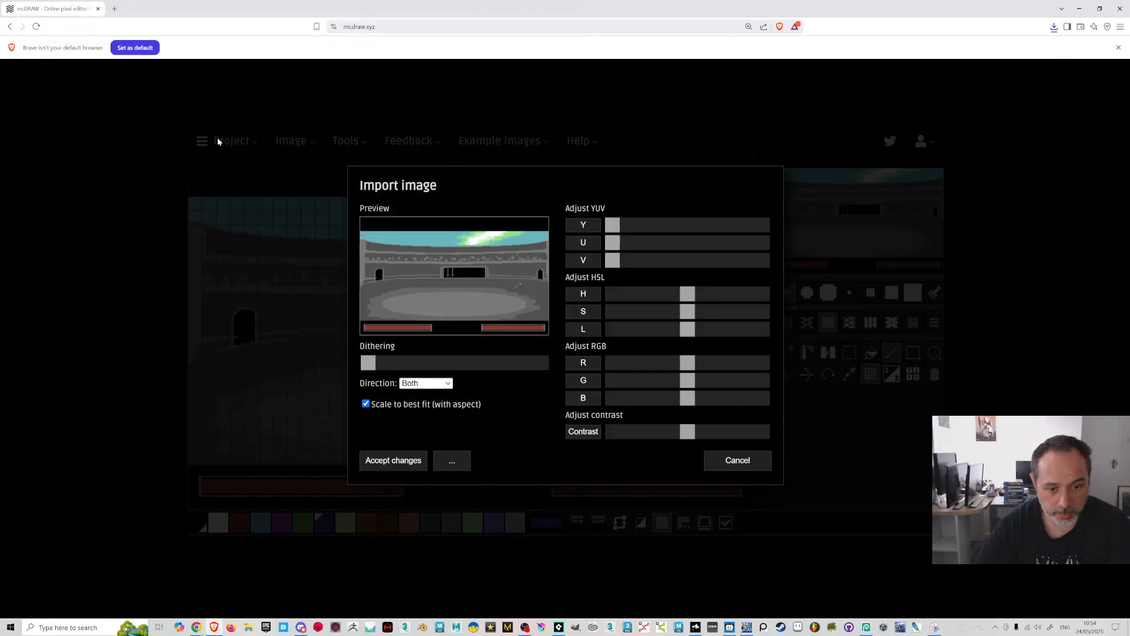
pyautogui.click(393, 461)
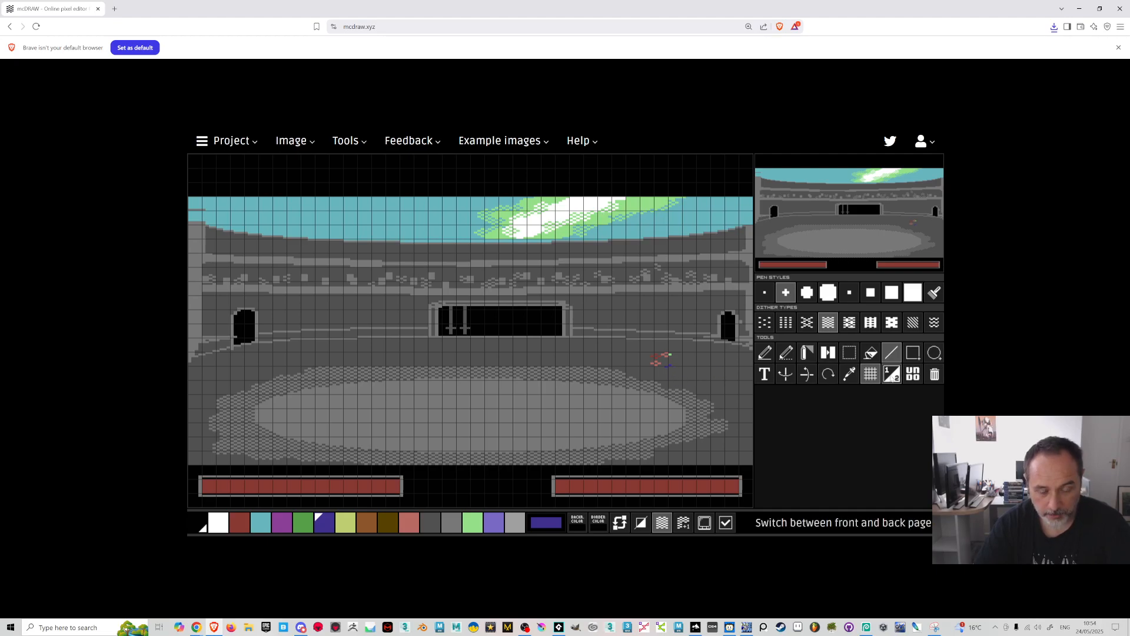
# Switch to the blank back page and import untitled (4) onto it with the default import settings
pyautogui.click(893, 375)
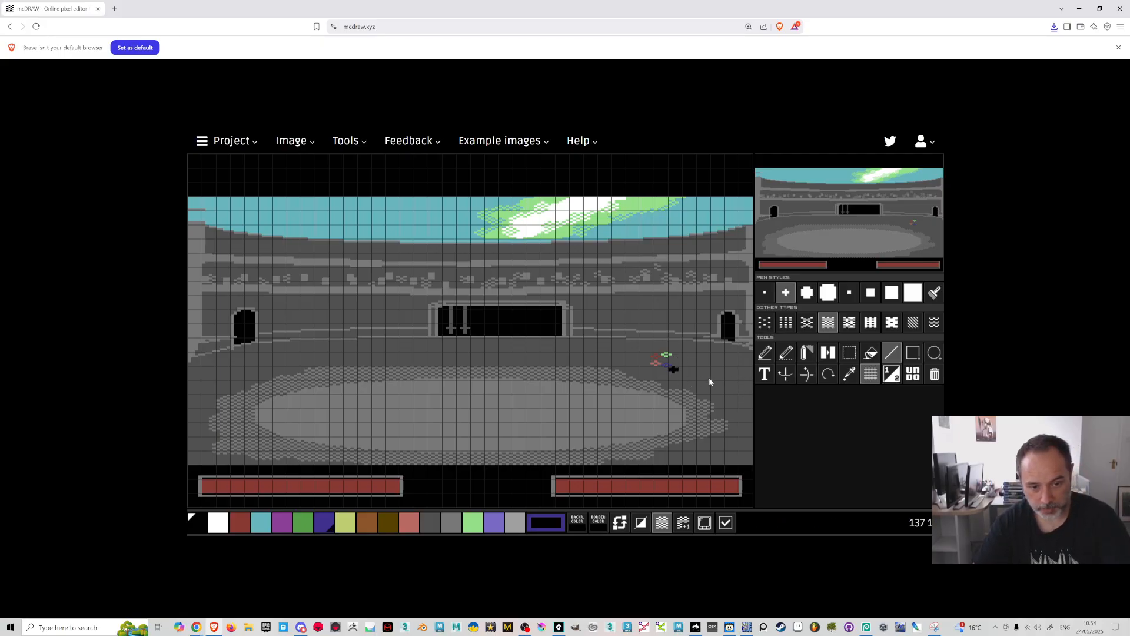
pyautogui.click(896, 378)
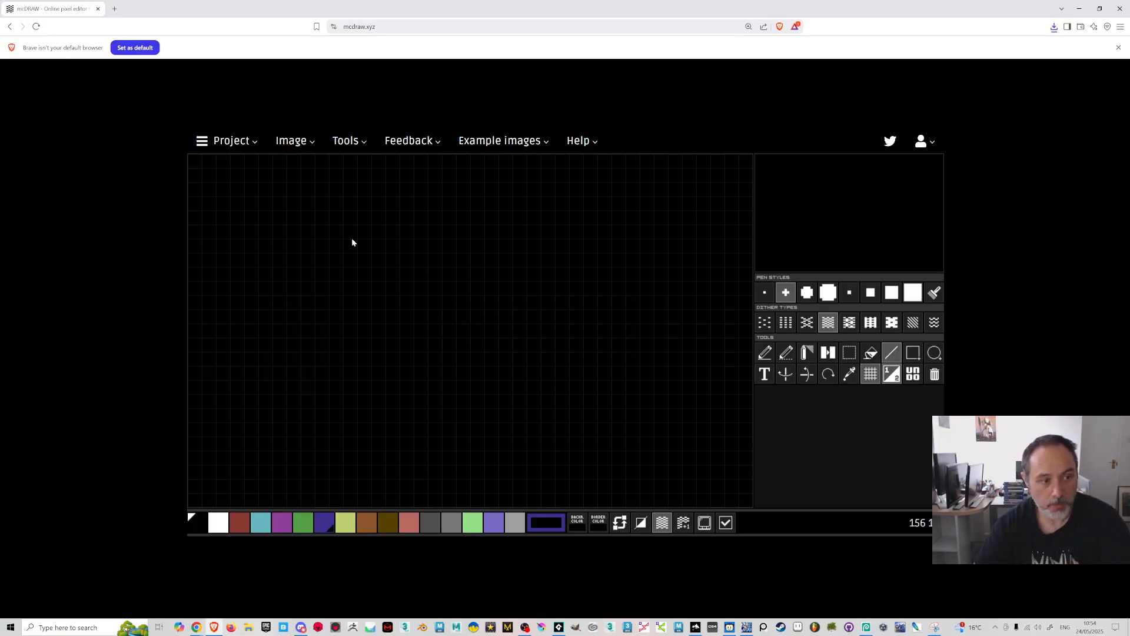
pyautogui.click(295, 141)
pyautogui.click(306, 167)
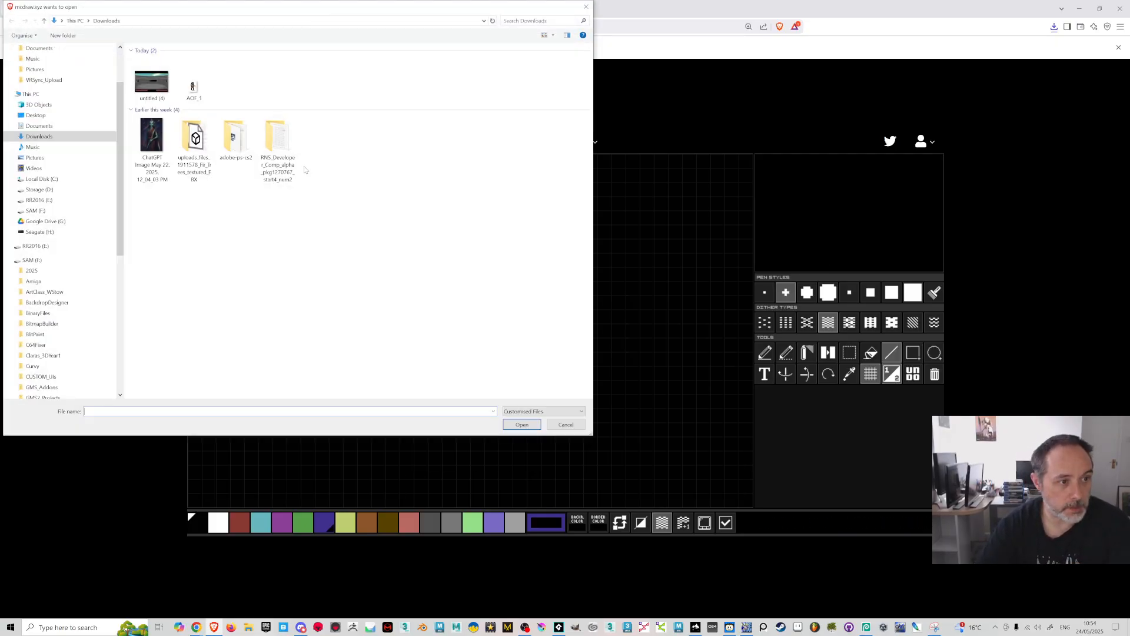
pyautogui.click(154, 90)
pyautogui.click(522, 424)
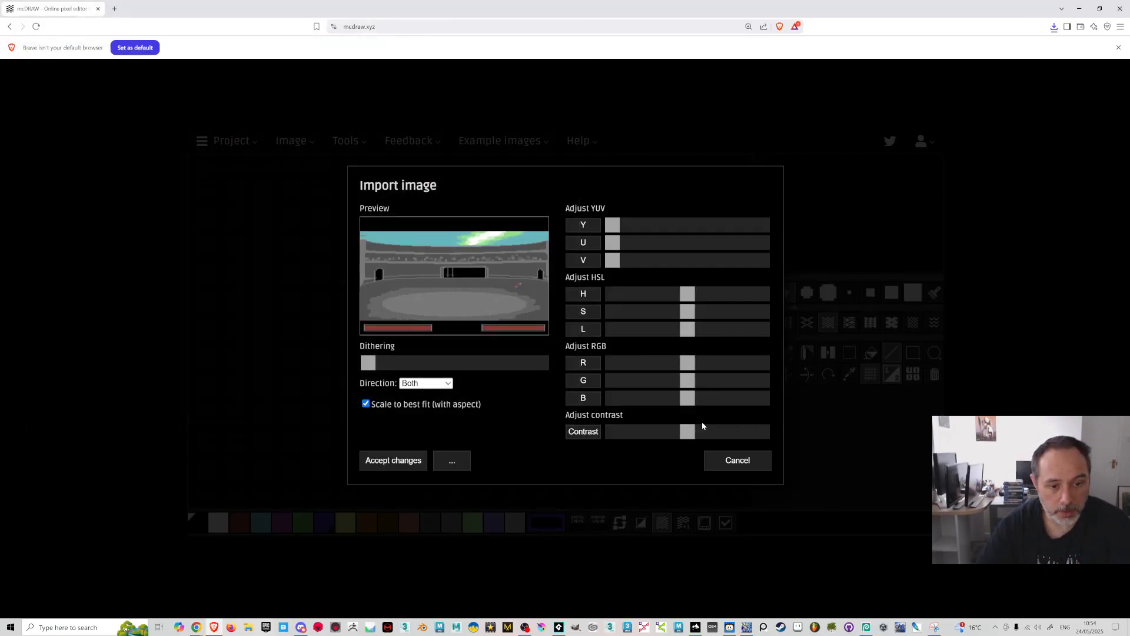
pyautogui.click(412, 468)
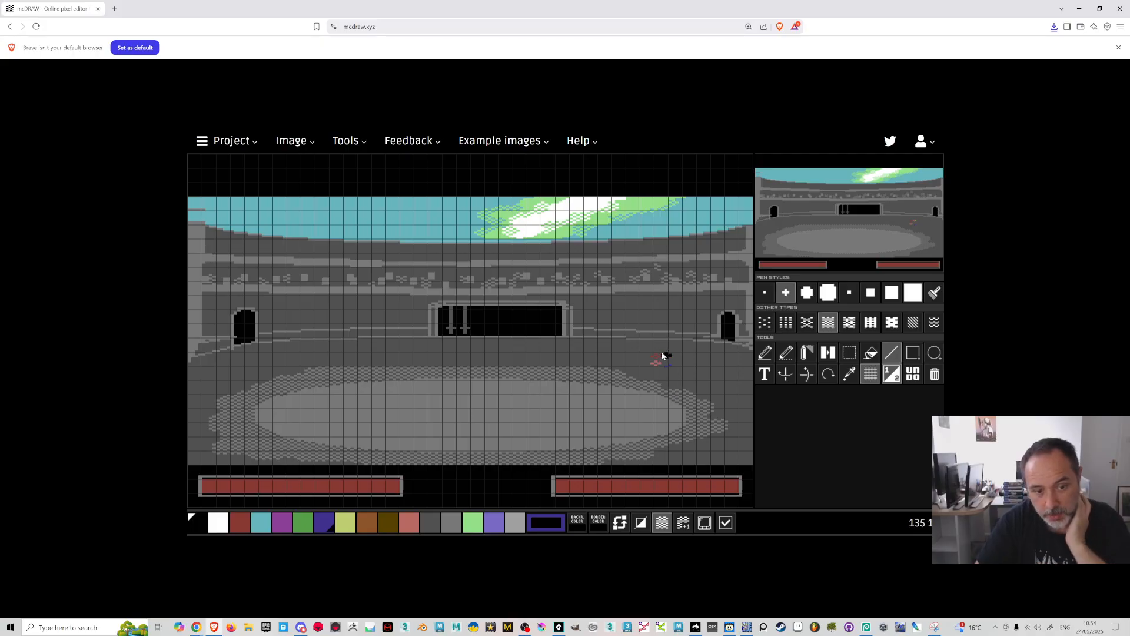
# Flip between the front and back pages to compare them, and use the single-pixel pencil to mark the lower end of the sky's light streak
pyautogui.click(766, 354)
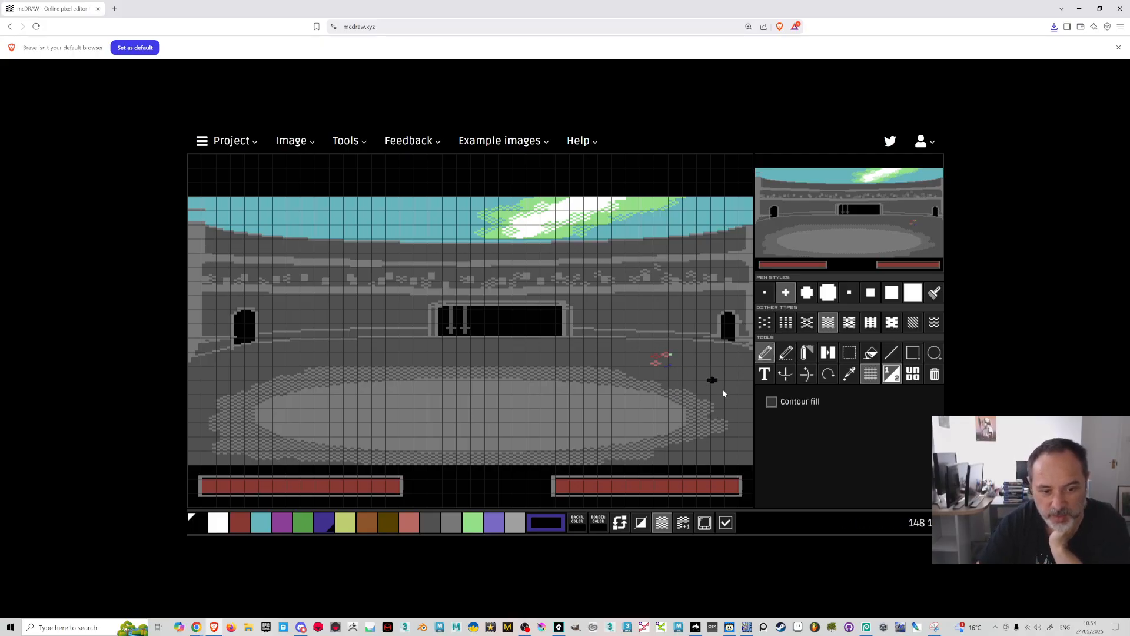
pyautogui.click(764, 293)
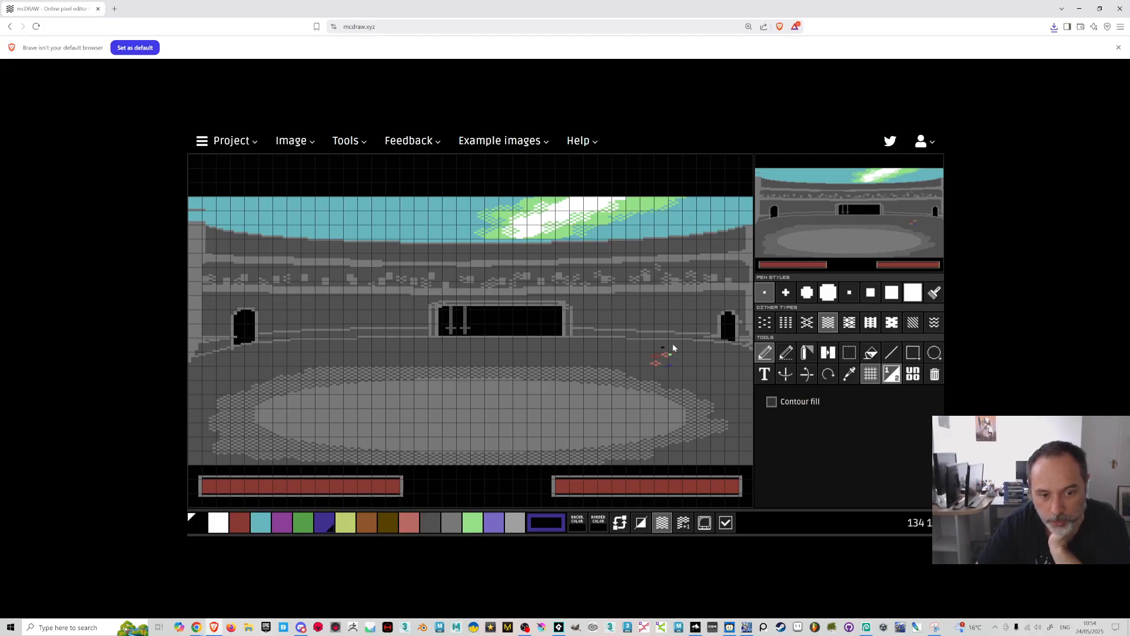
pyautogui.click(899, 375)
pyautogui.click(899, 375)
pyautogui.click(900, 376)
pyautogui.click(901, 375)
pyautogui.click(901, 375)
pyautogui.click(901, 375)
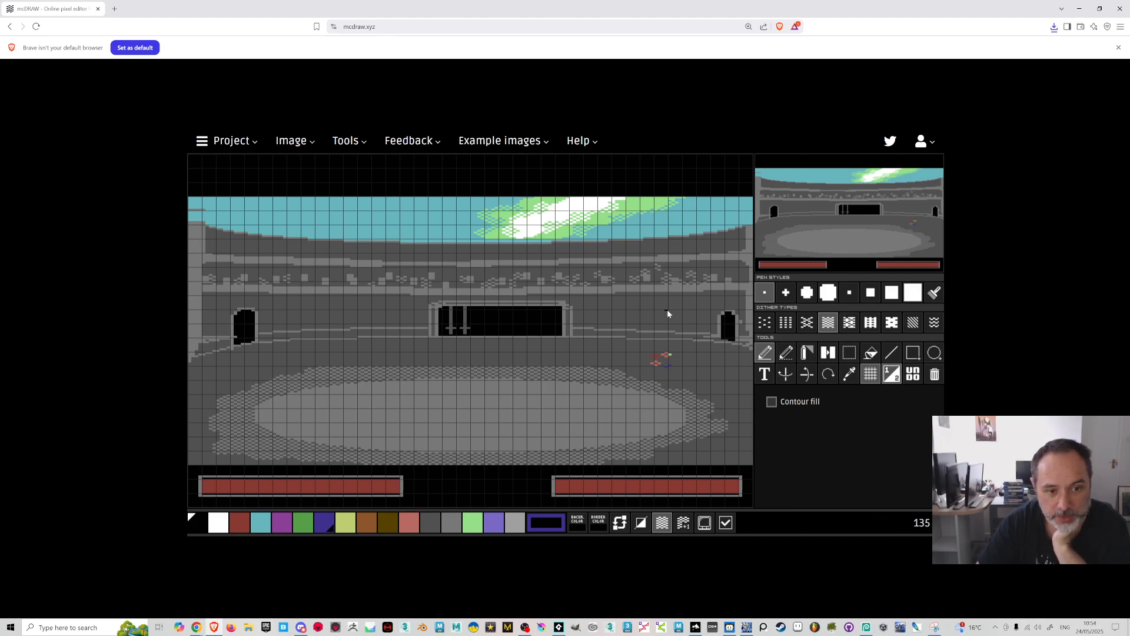
pyautogui.click(899, 377)
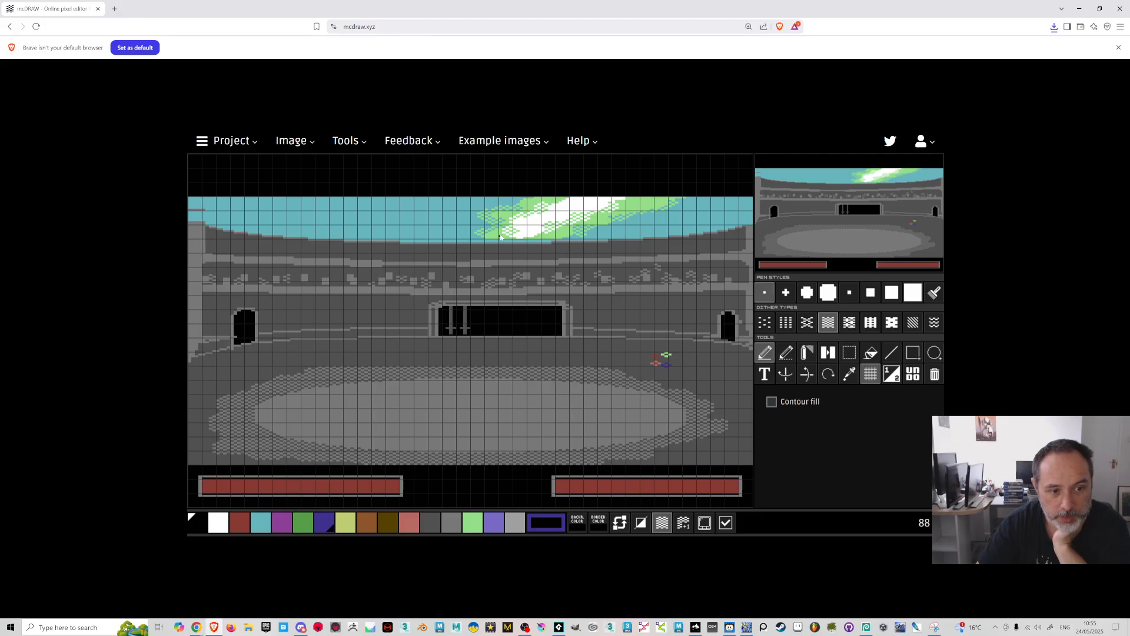
pyautogui.click(497, 523)
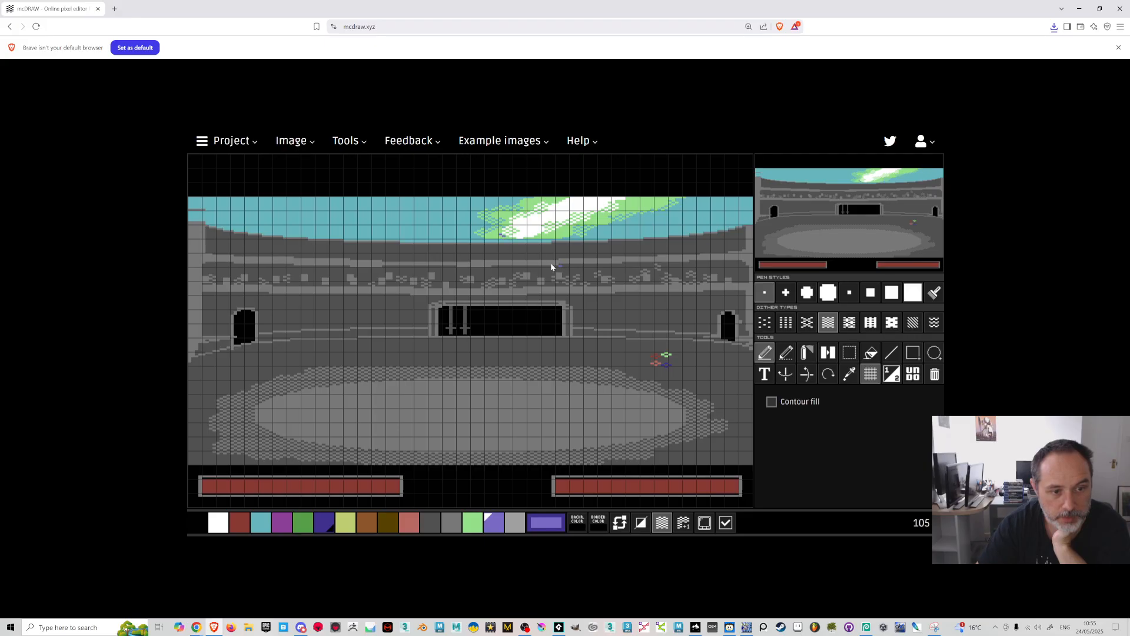
# Export the edited page as a PNG in Downloads, replacing the existing untitled (4) file
pyautogui.click(302, 146)
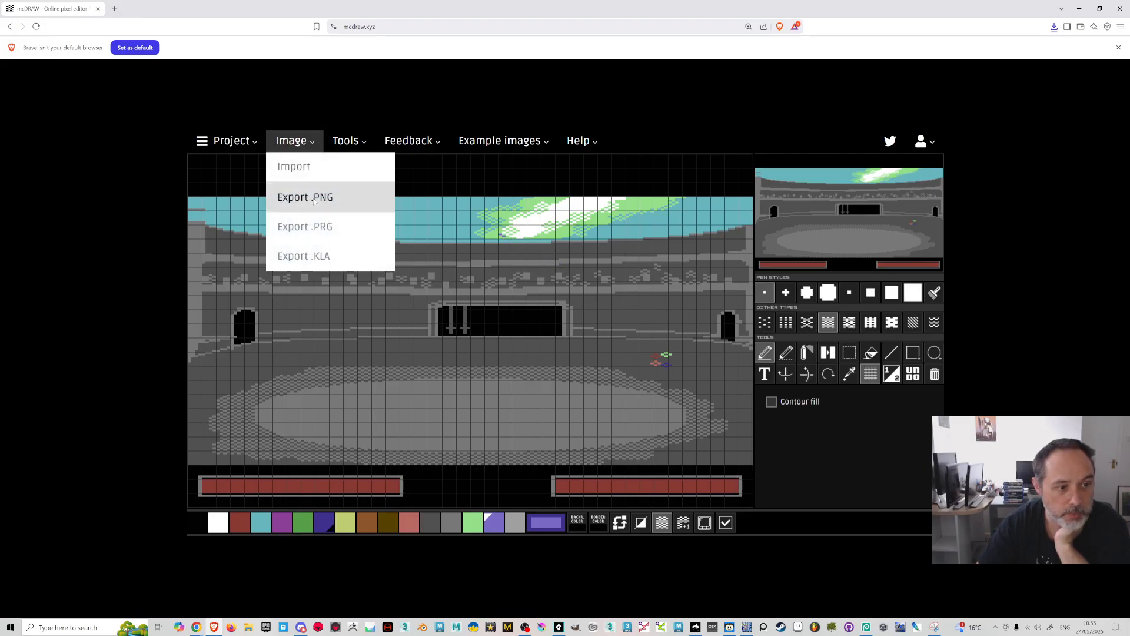
pyautogui.click(305, 196)
pyautogui.doubleClick(177, 82)
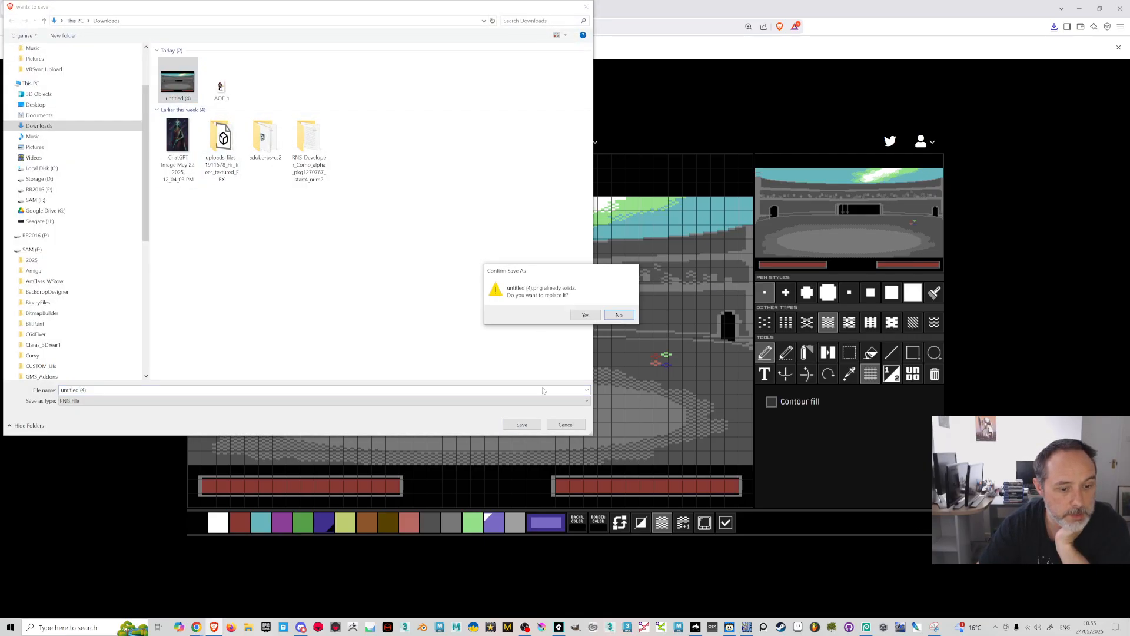
pyautogui.click(581, 313)
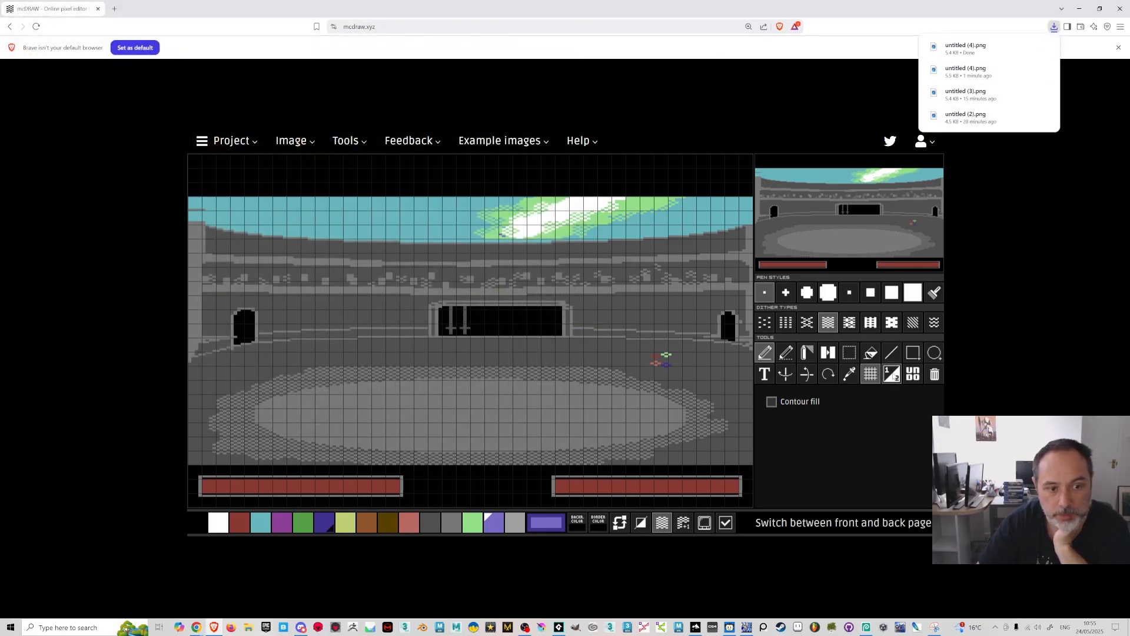
# Reimport the overwritten untitled (4) image onto the other page with the default import settings
pyautogui.click(302, 145)
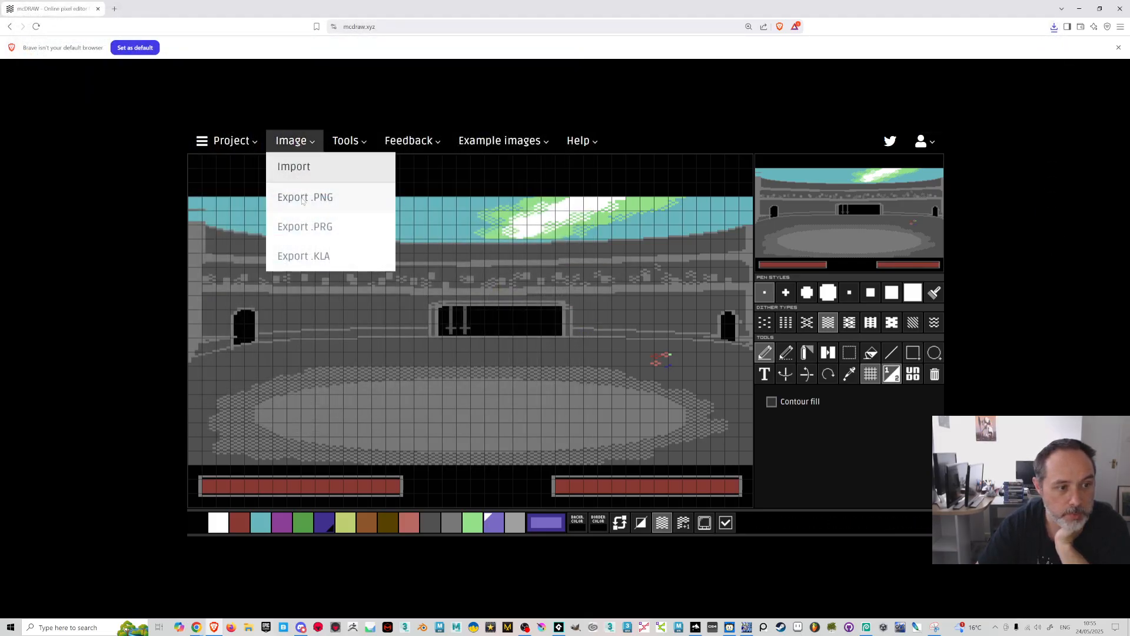
pyautogui.click(297, 168)
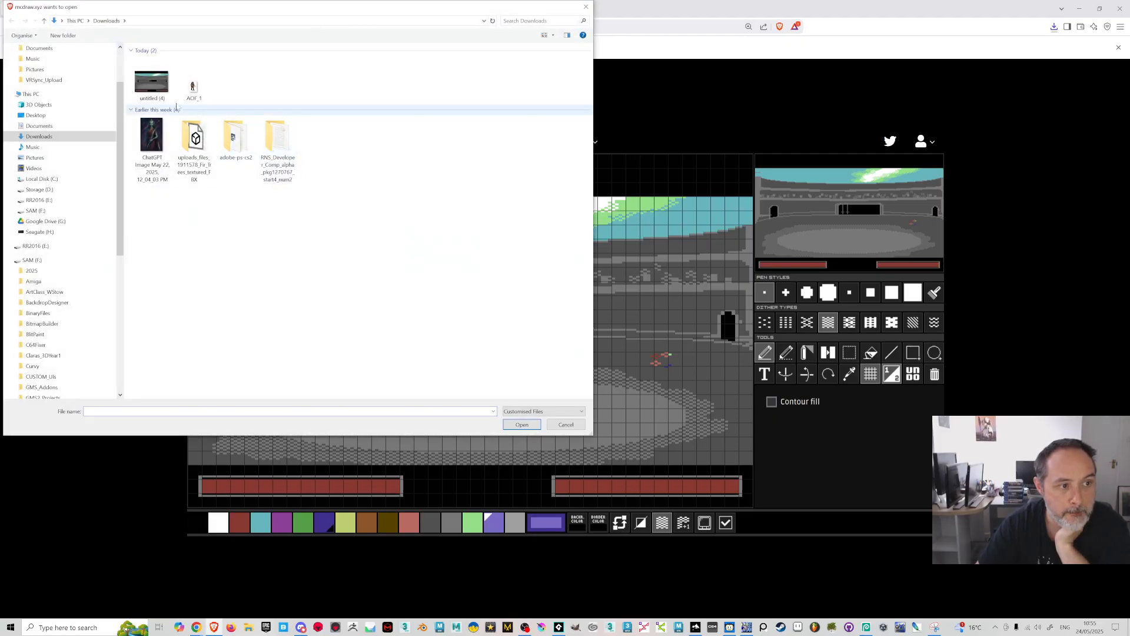
pyautogui.doubleClick(152, 79)
pyautogui.click(393, 460)
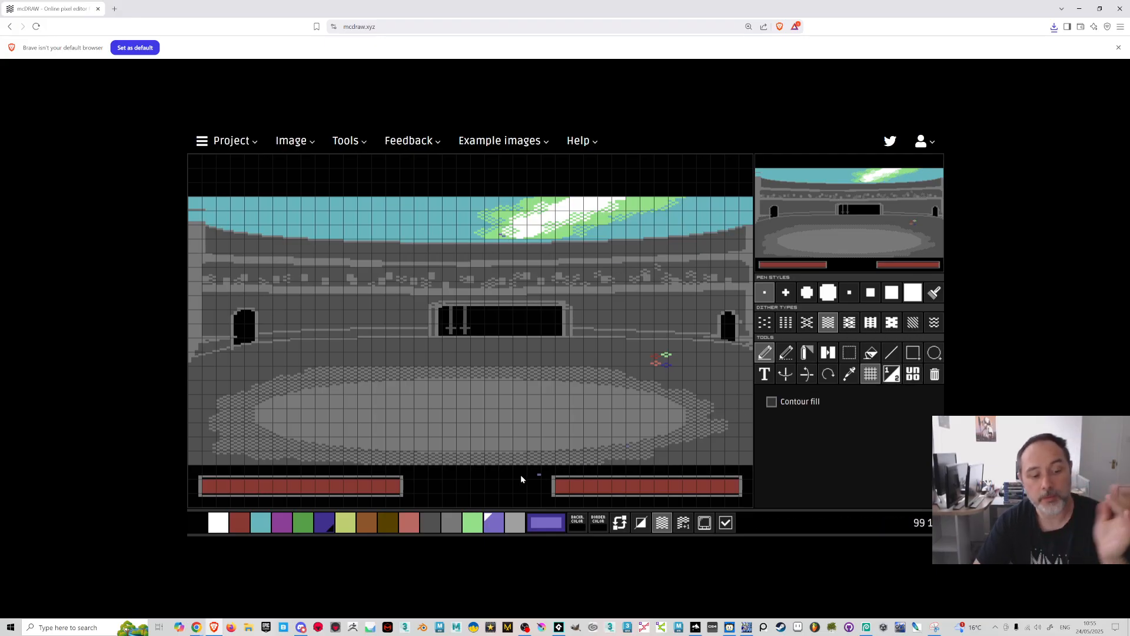
# Add single test pixels in cyan, green and brown to the arena ground just below the central gate
pyautogui.click(264, 530)
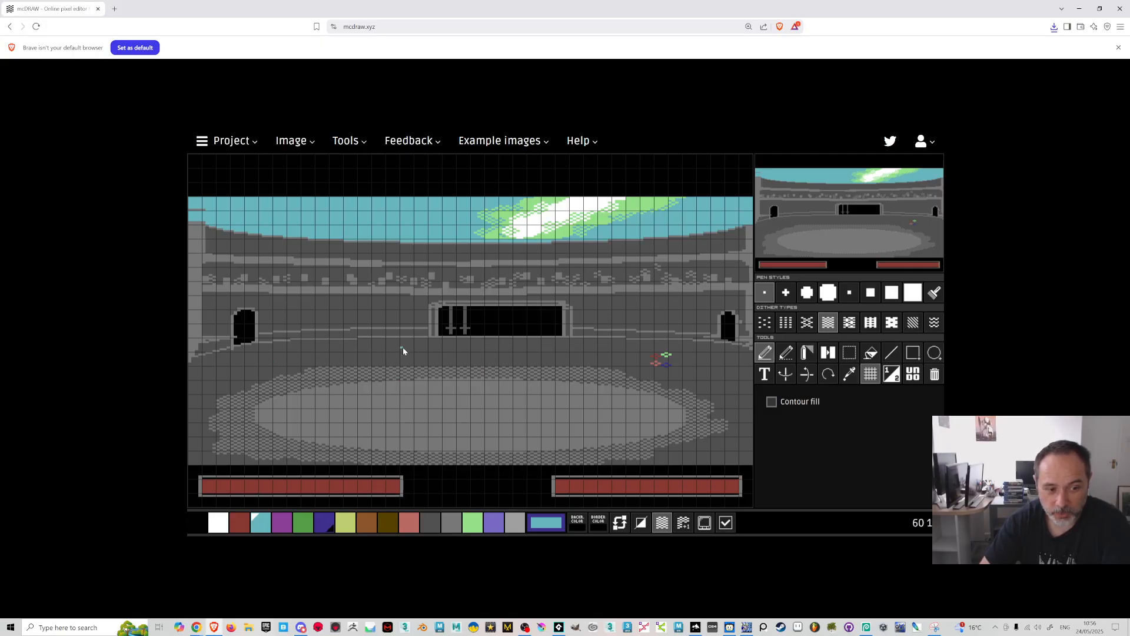
pyautogui.click(302, 521)
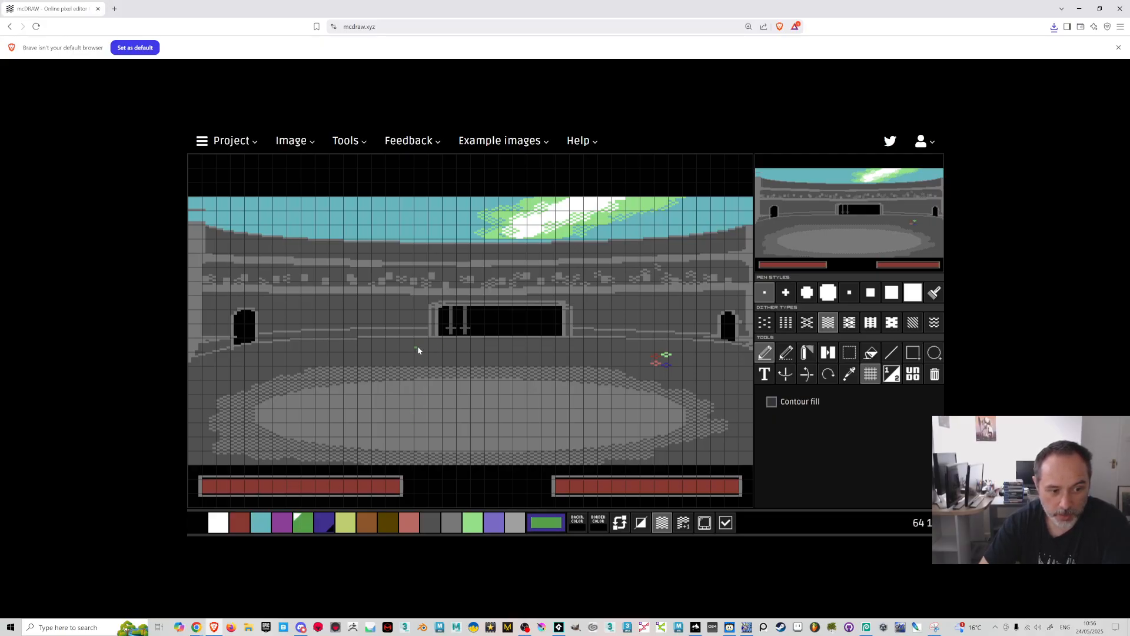
pyautogui.click(371, 529)
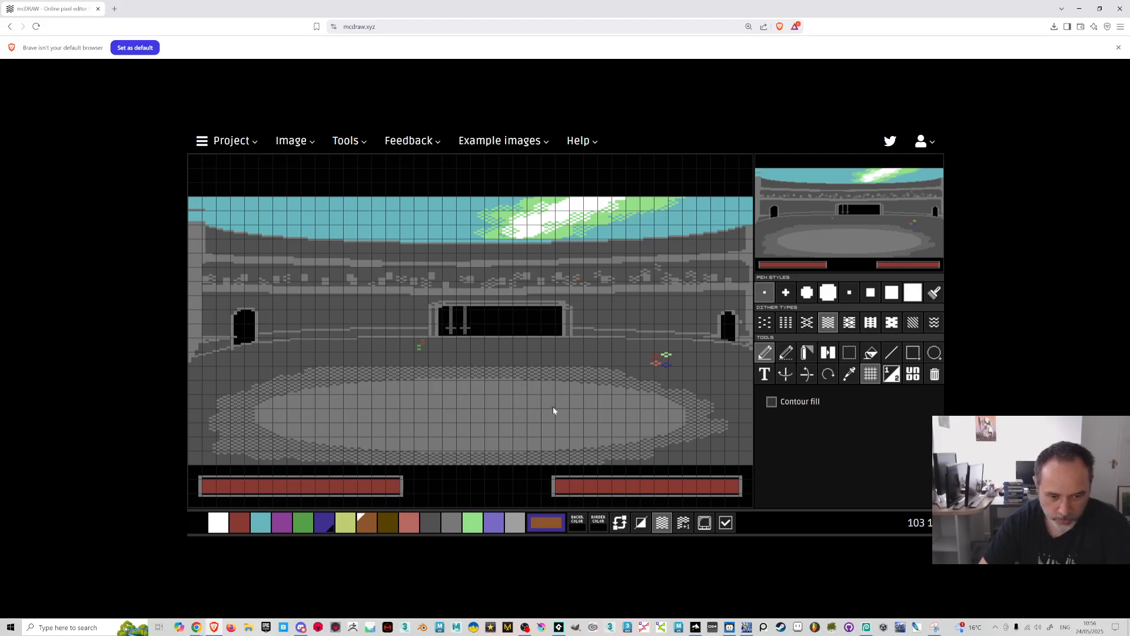
pyautogui.click(655, 436)
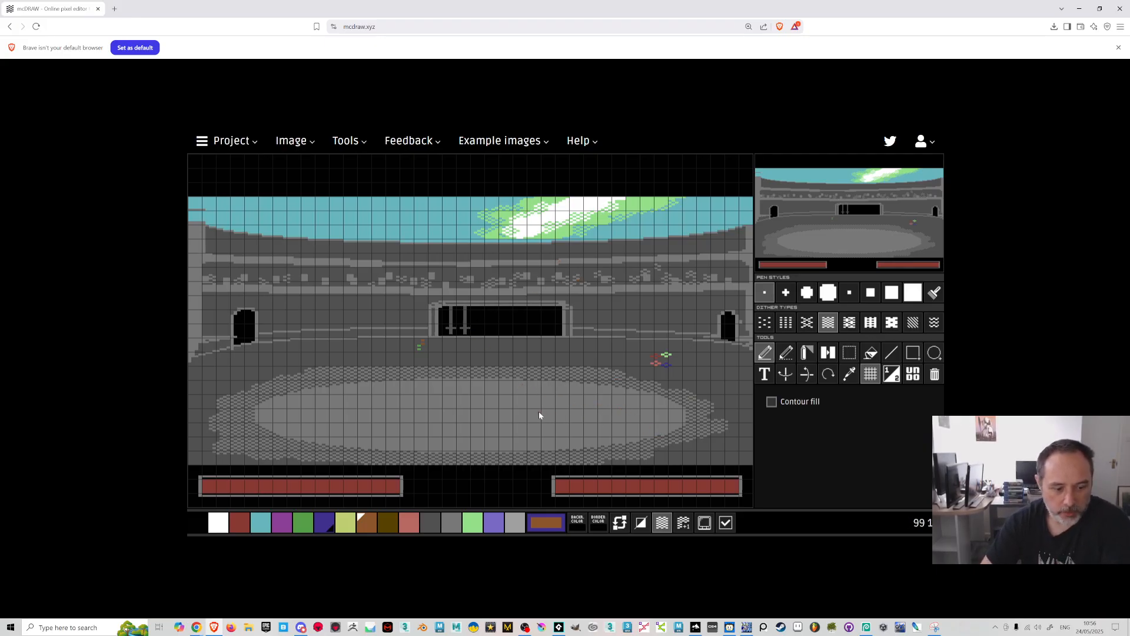